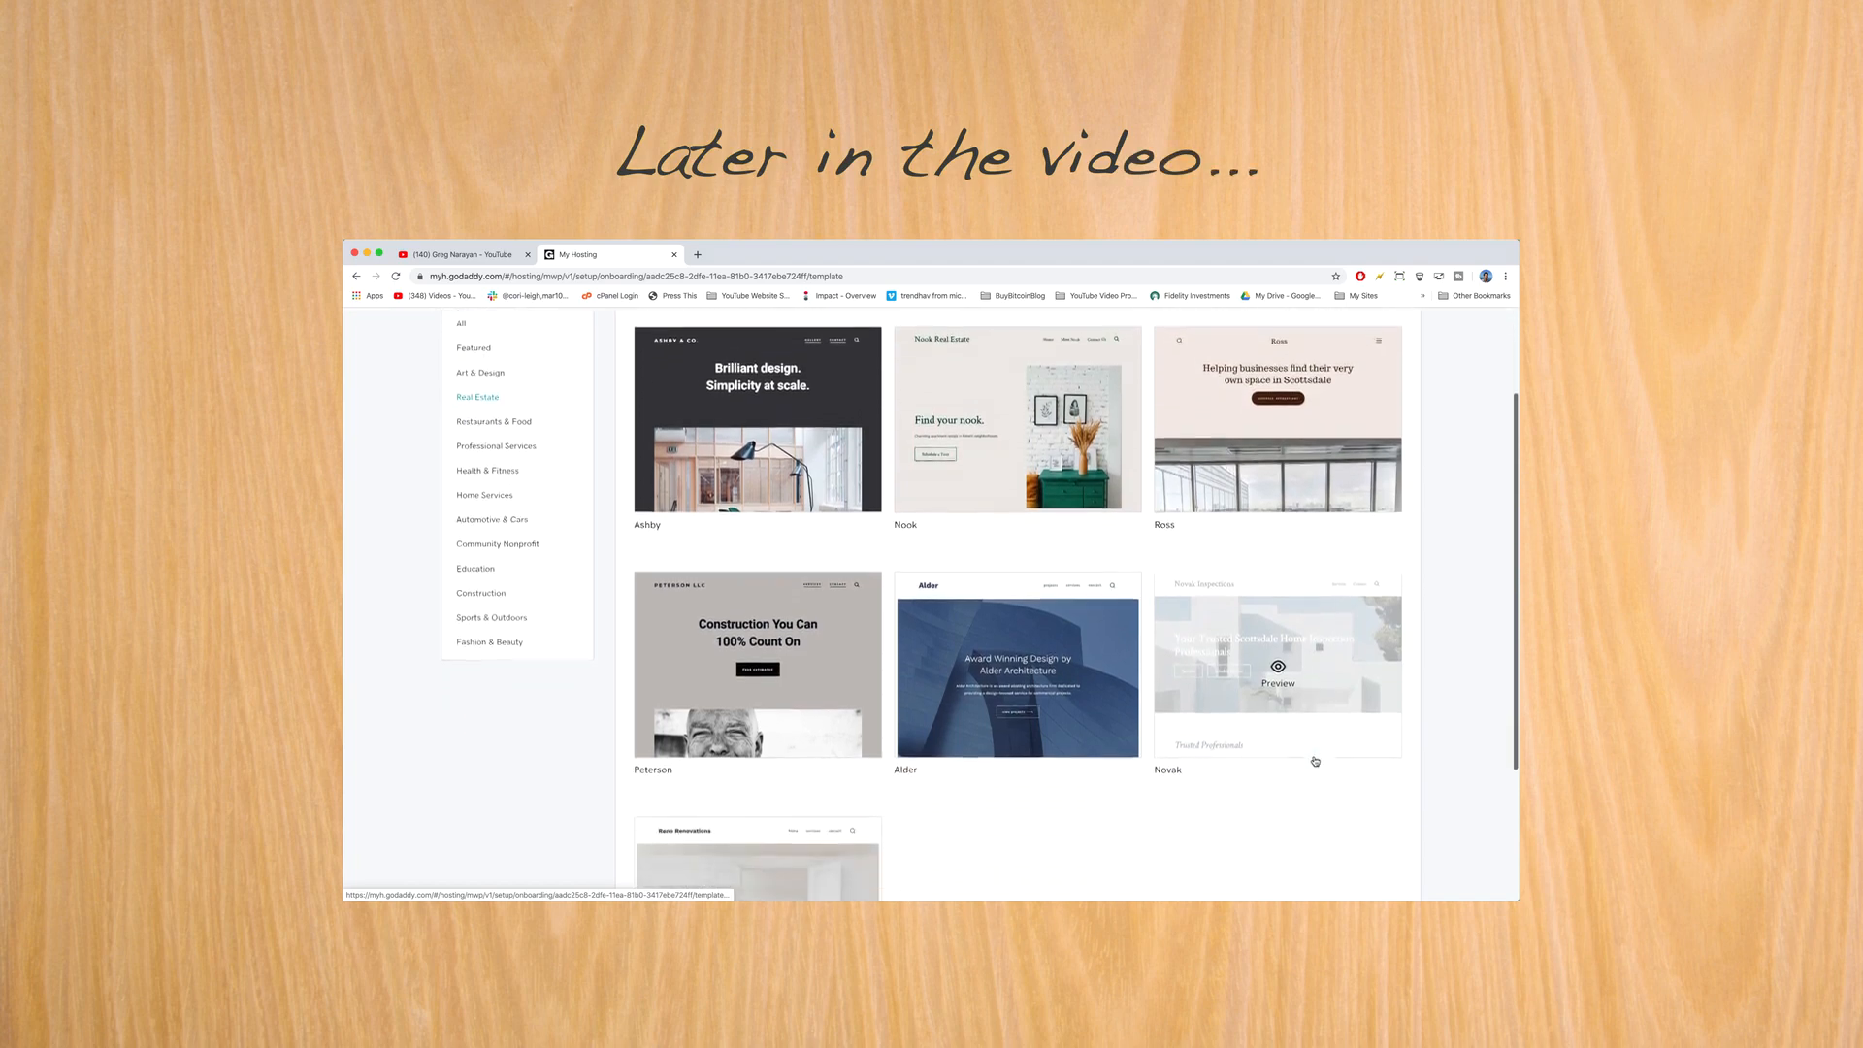
- Preview the Novak template, including its mobile view, then preview the Puebla restaurant template
click(1278, 688)
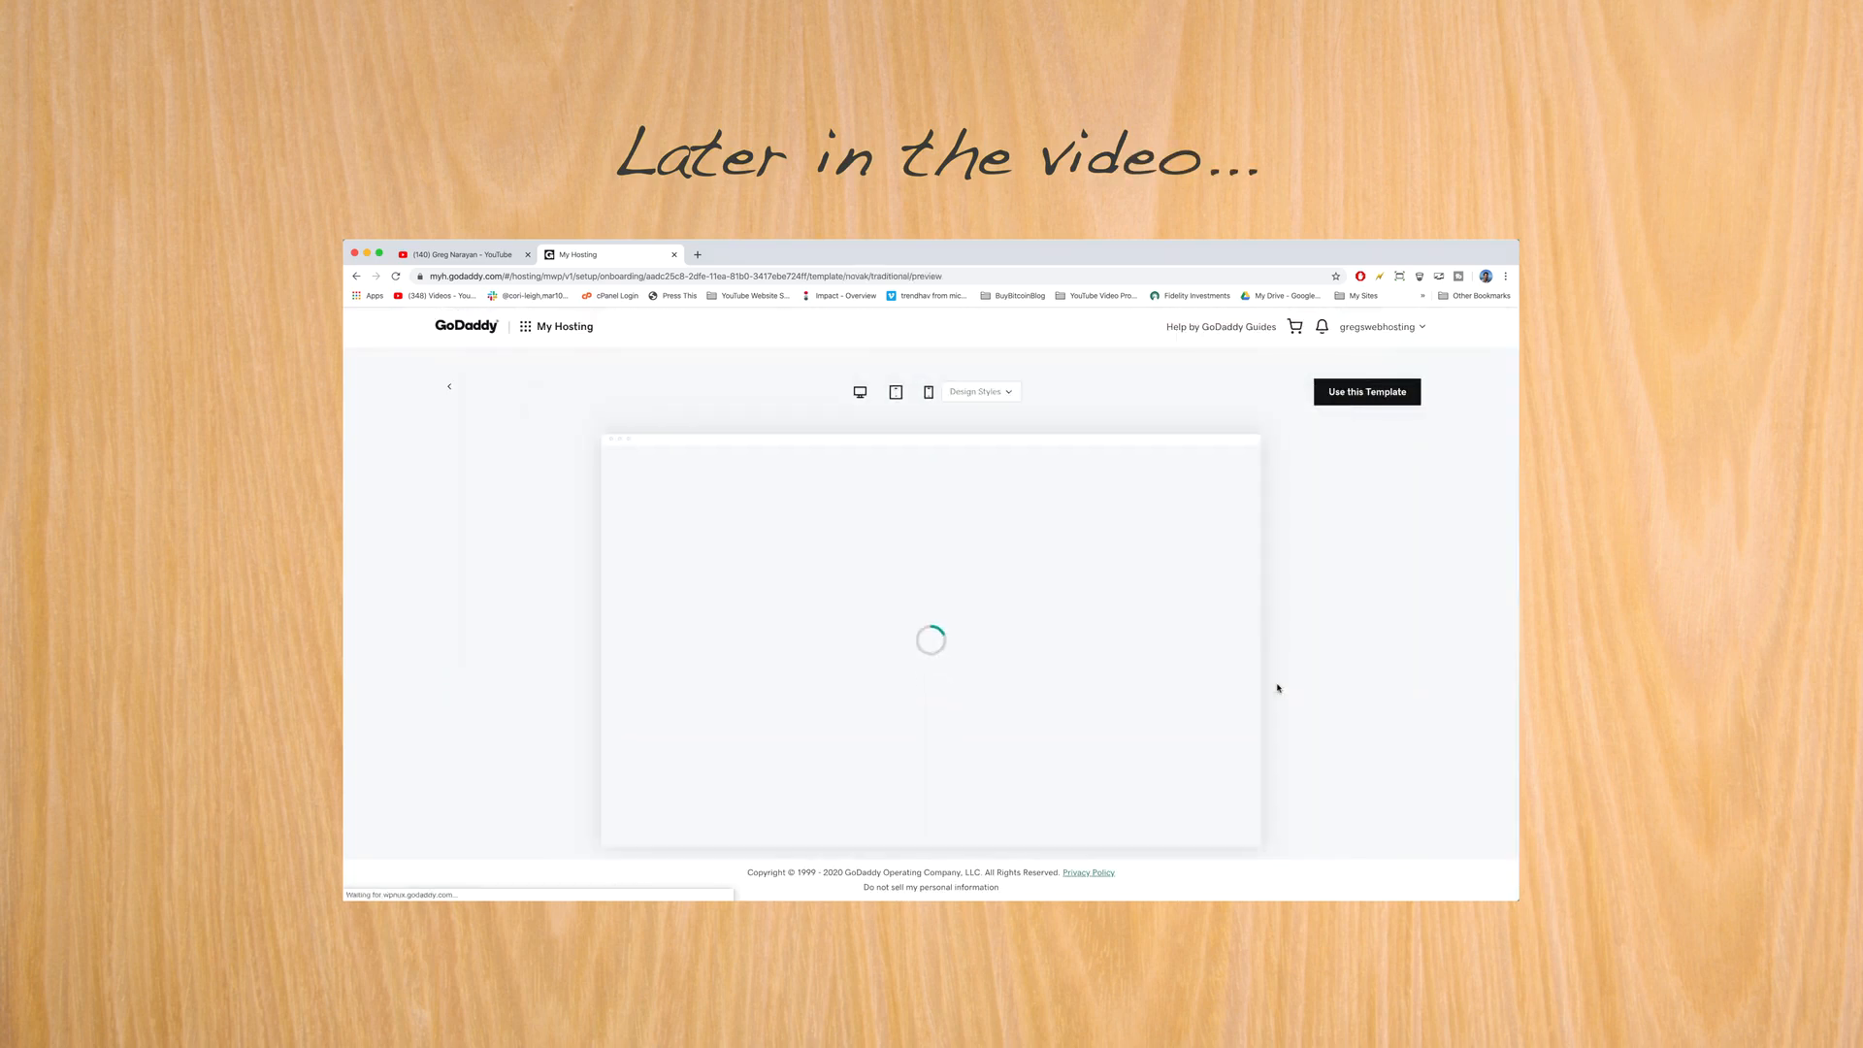
scroll(894, 613, down, 6)
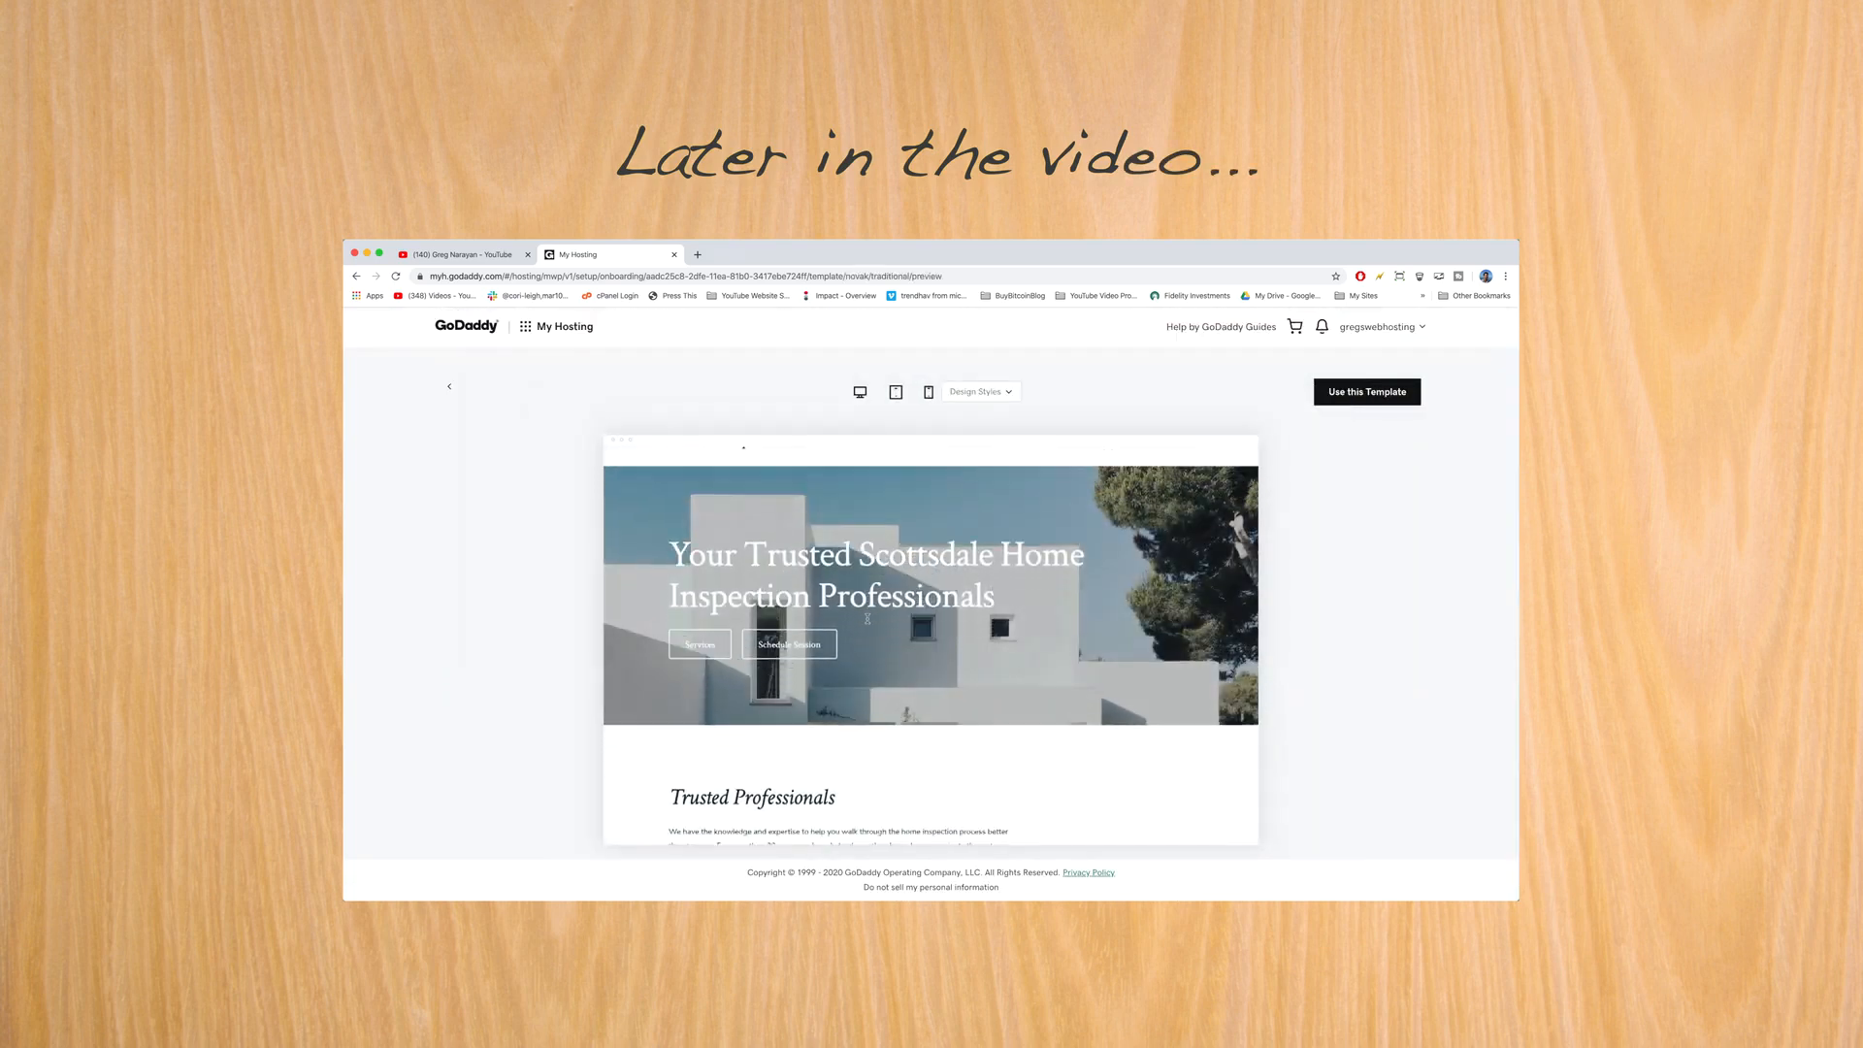
scroll(869, 622, down, 2)
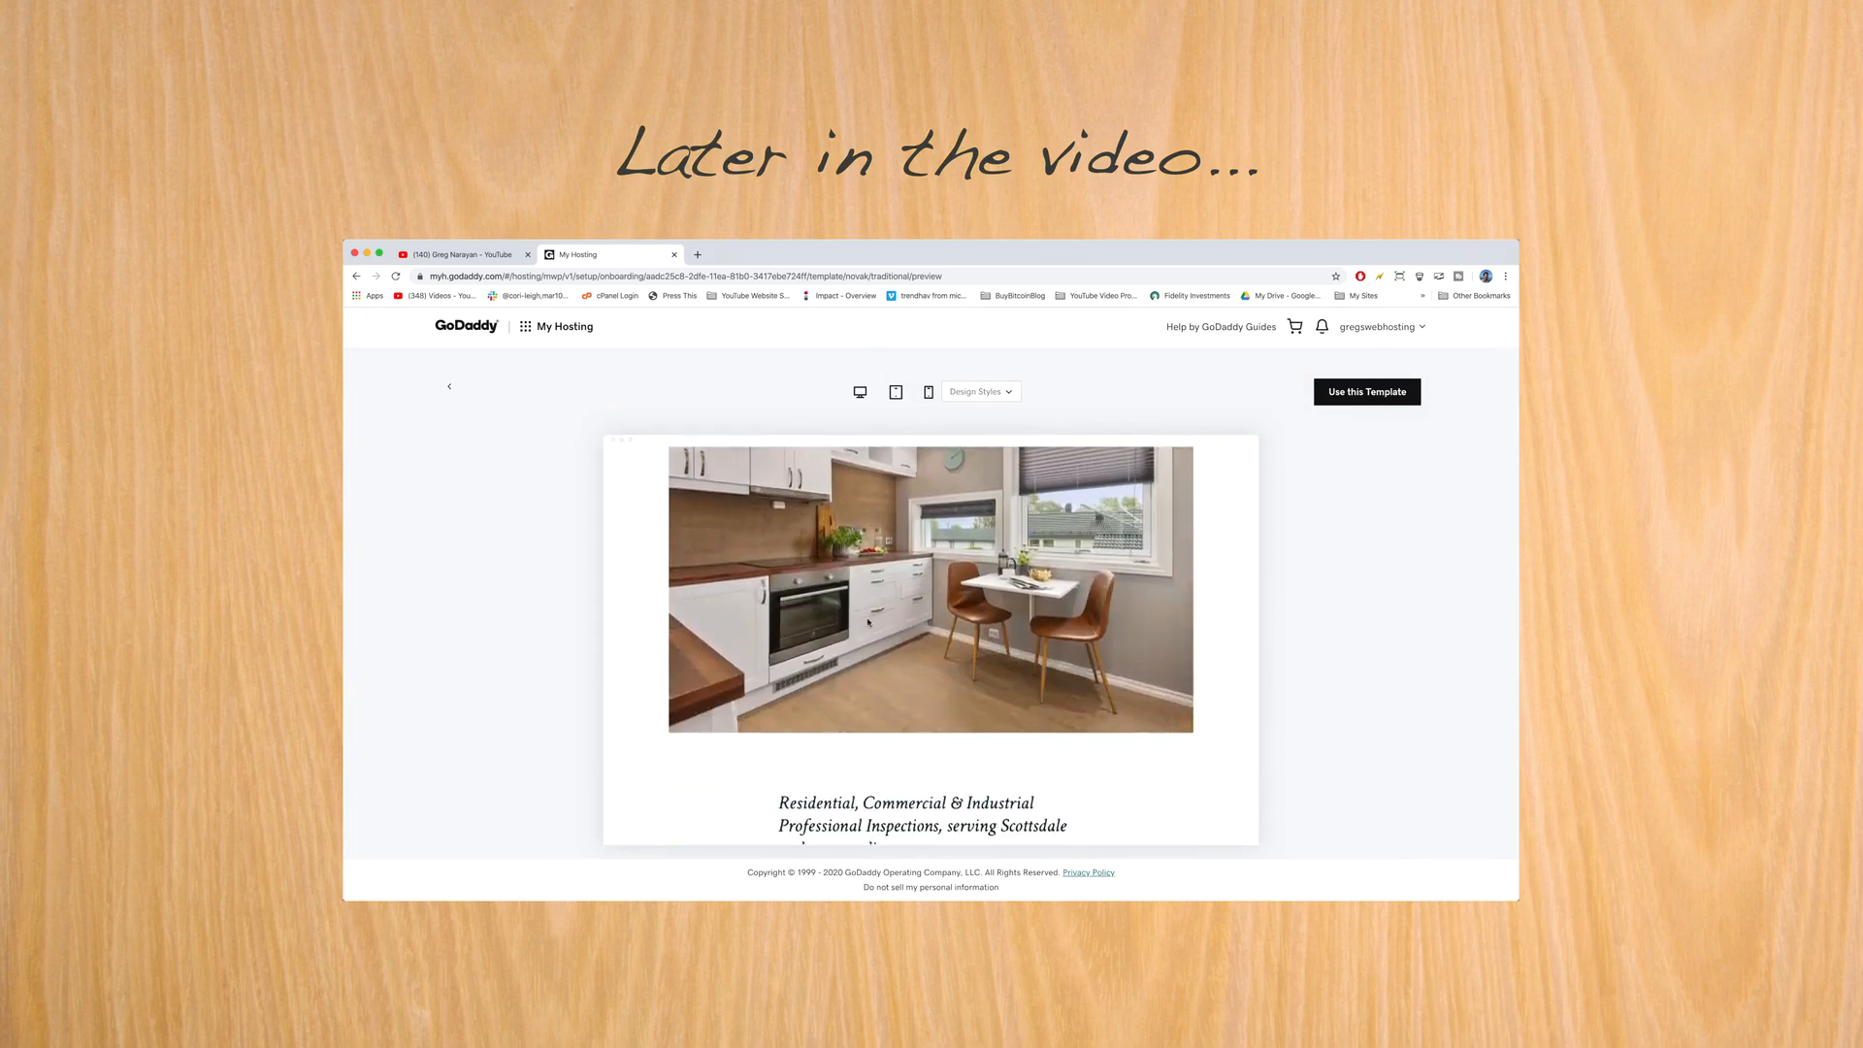
click(929, 392)
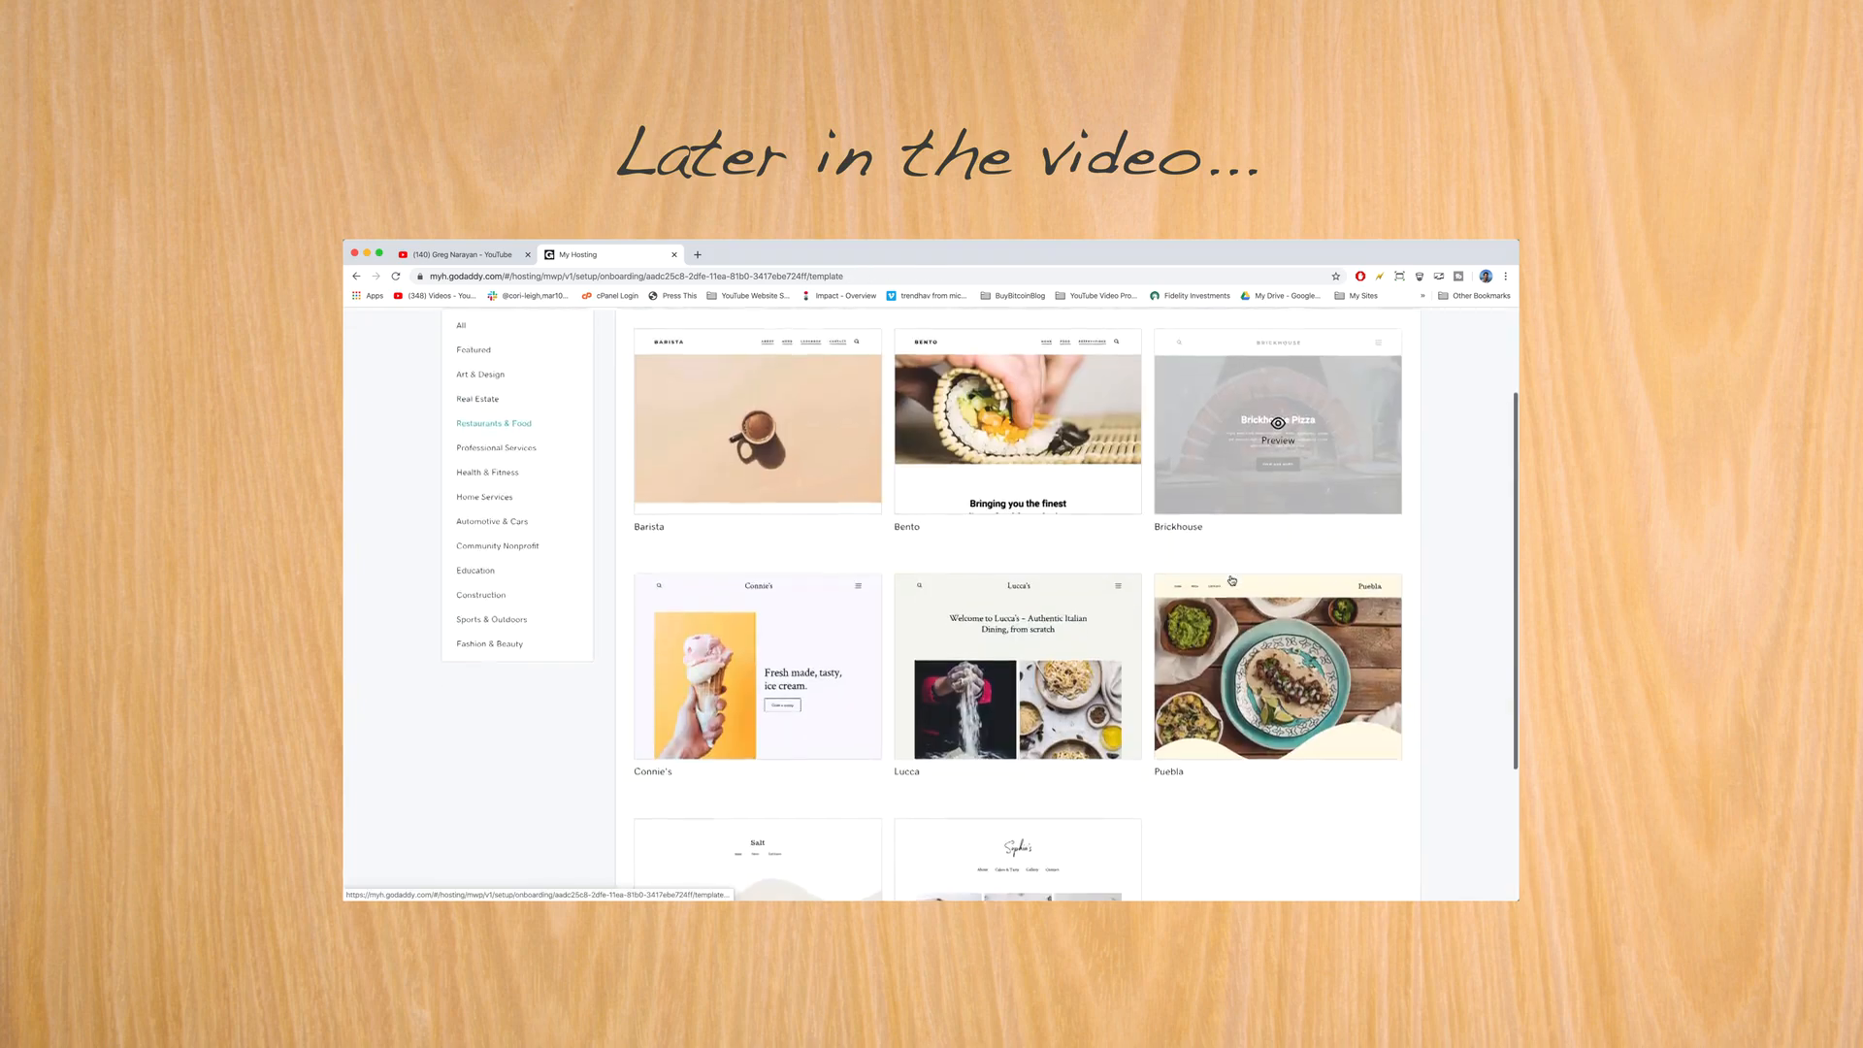
scroll(1233, 602, down, 2)
click(1242, 623)
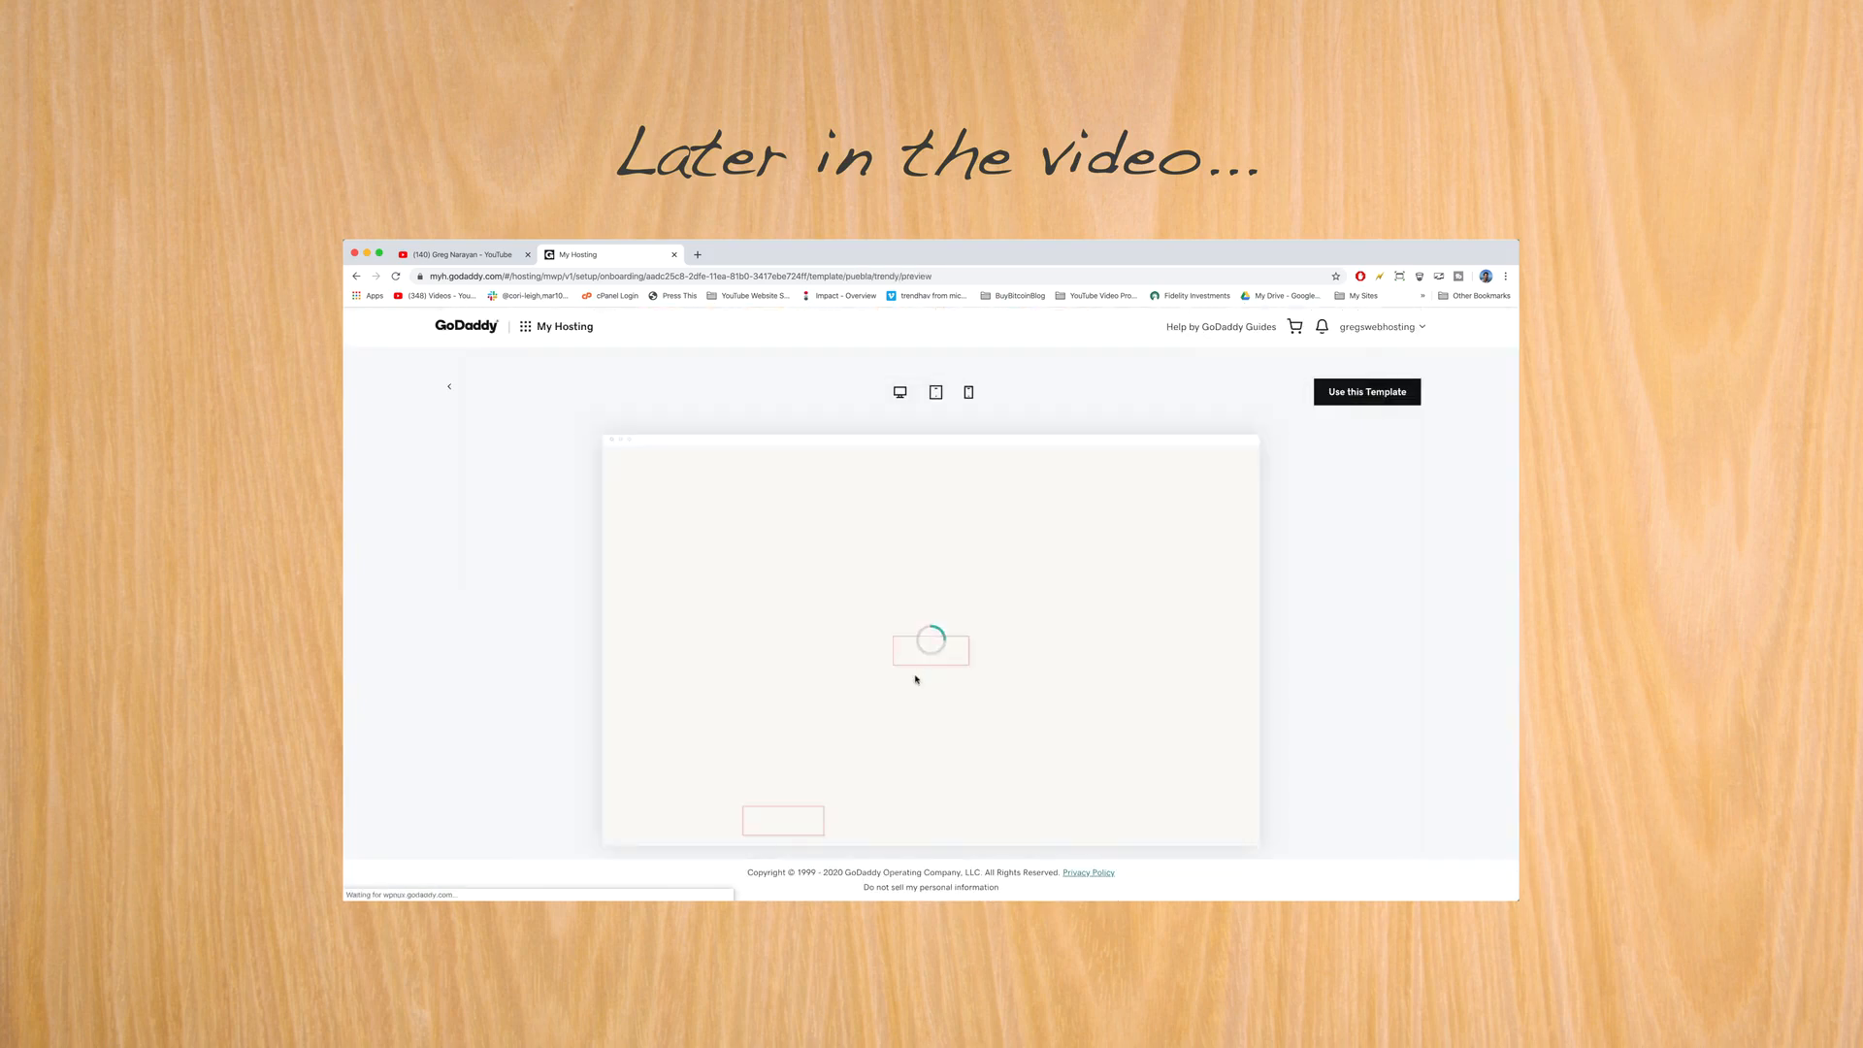
scroll(915, 670, down, 1)
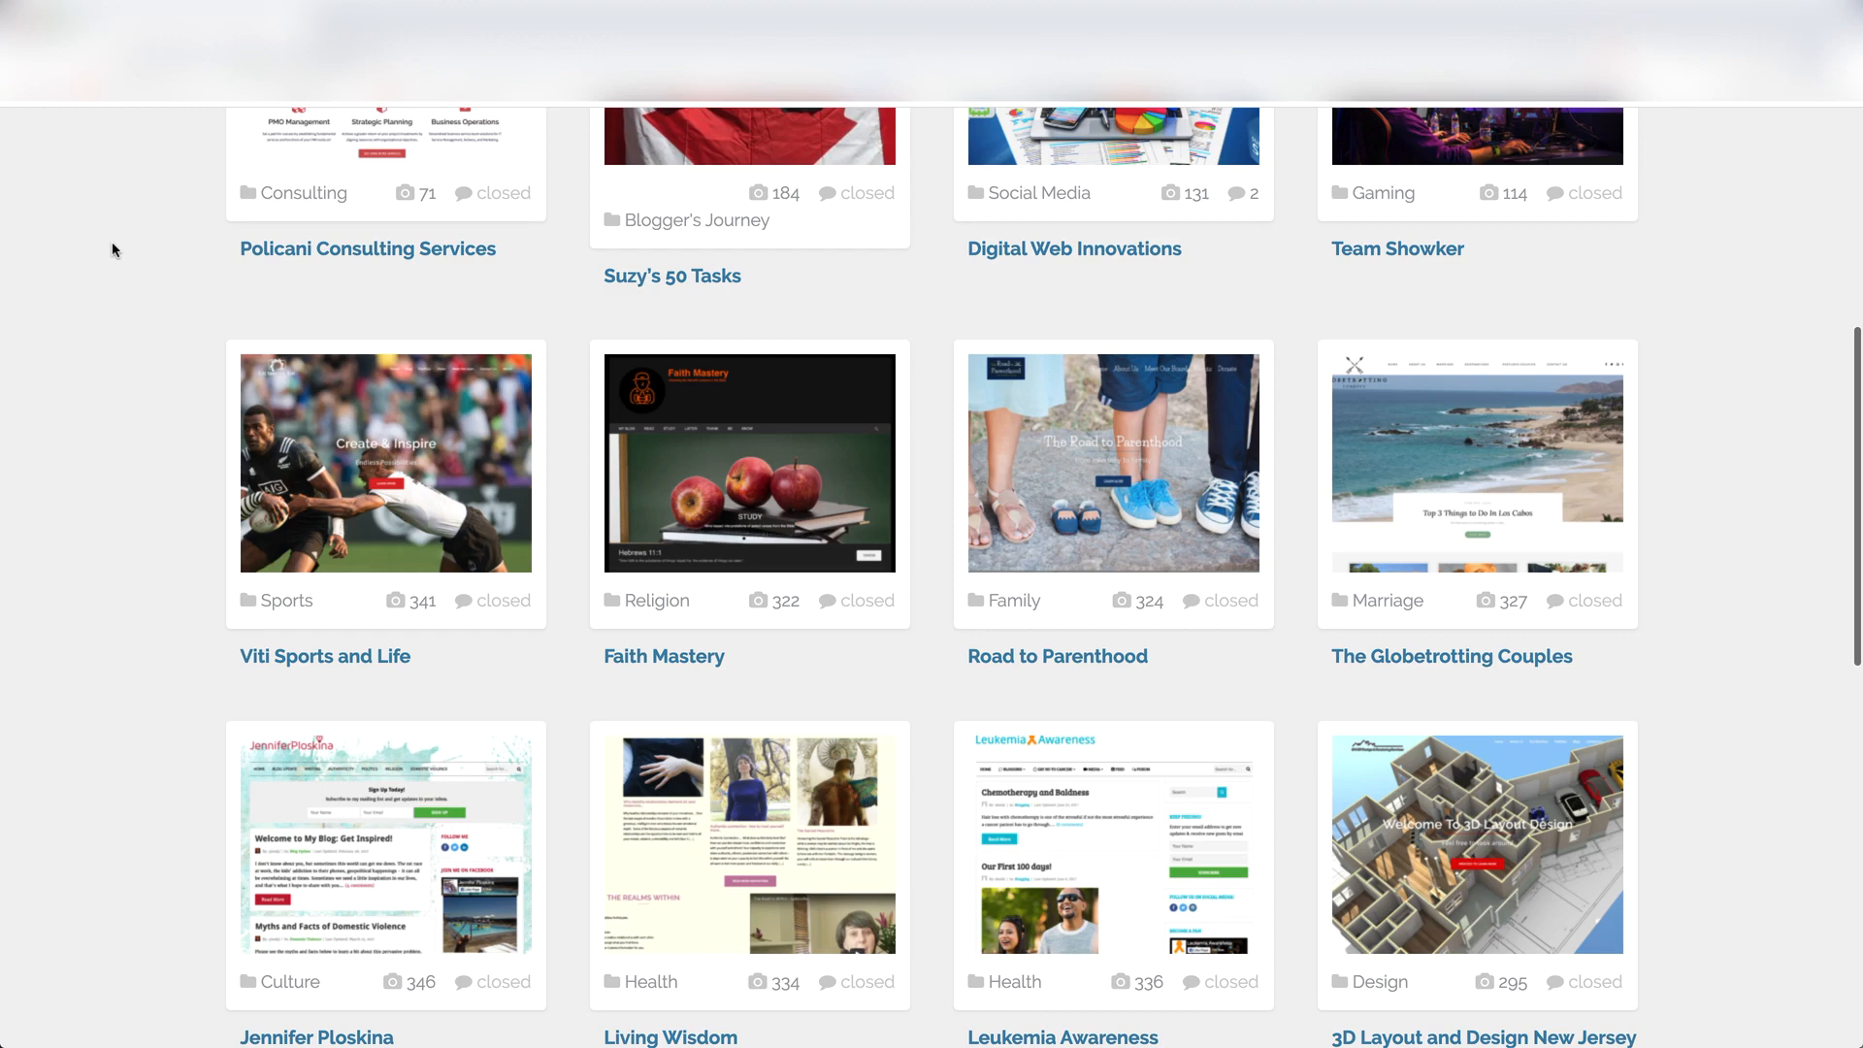
- Scroll through the showcase gallery of example blog sites sorted by category
scroll(112, 250, down, 4)
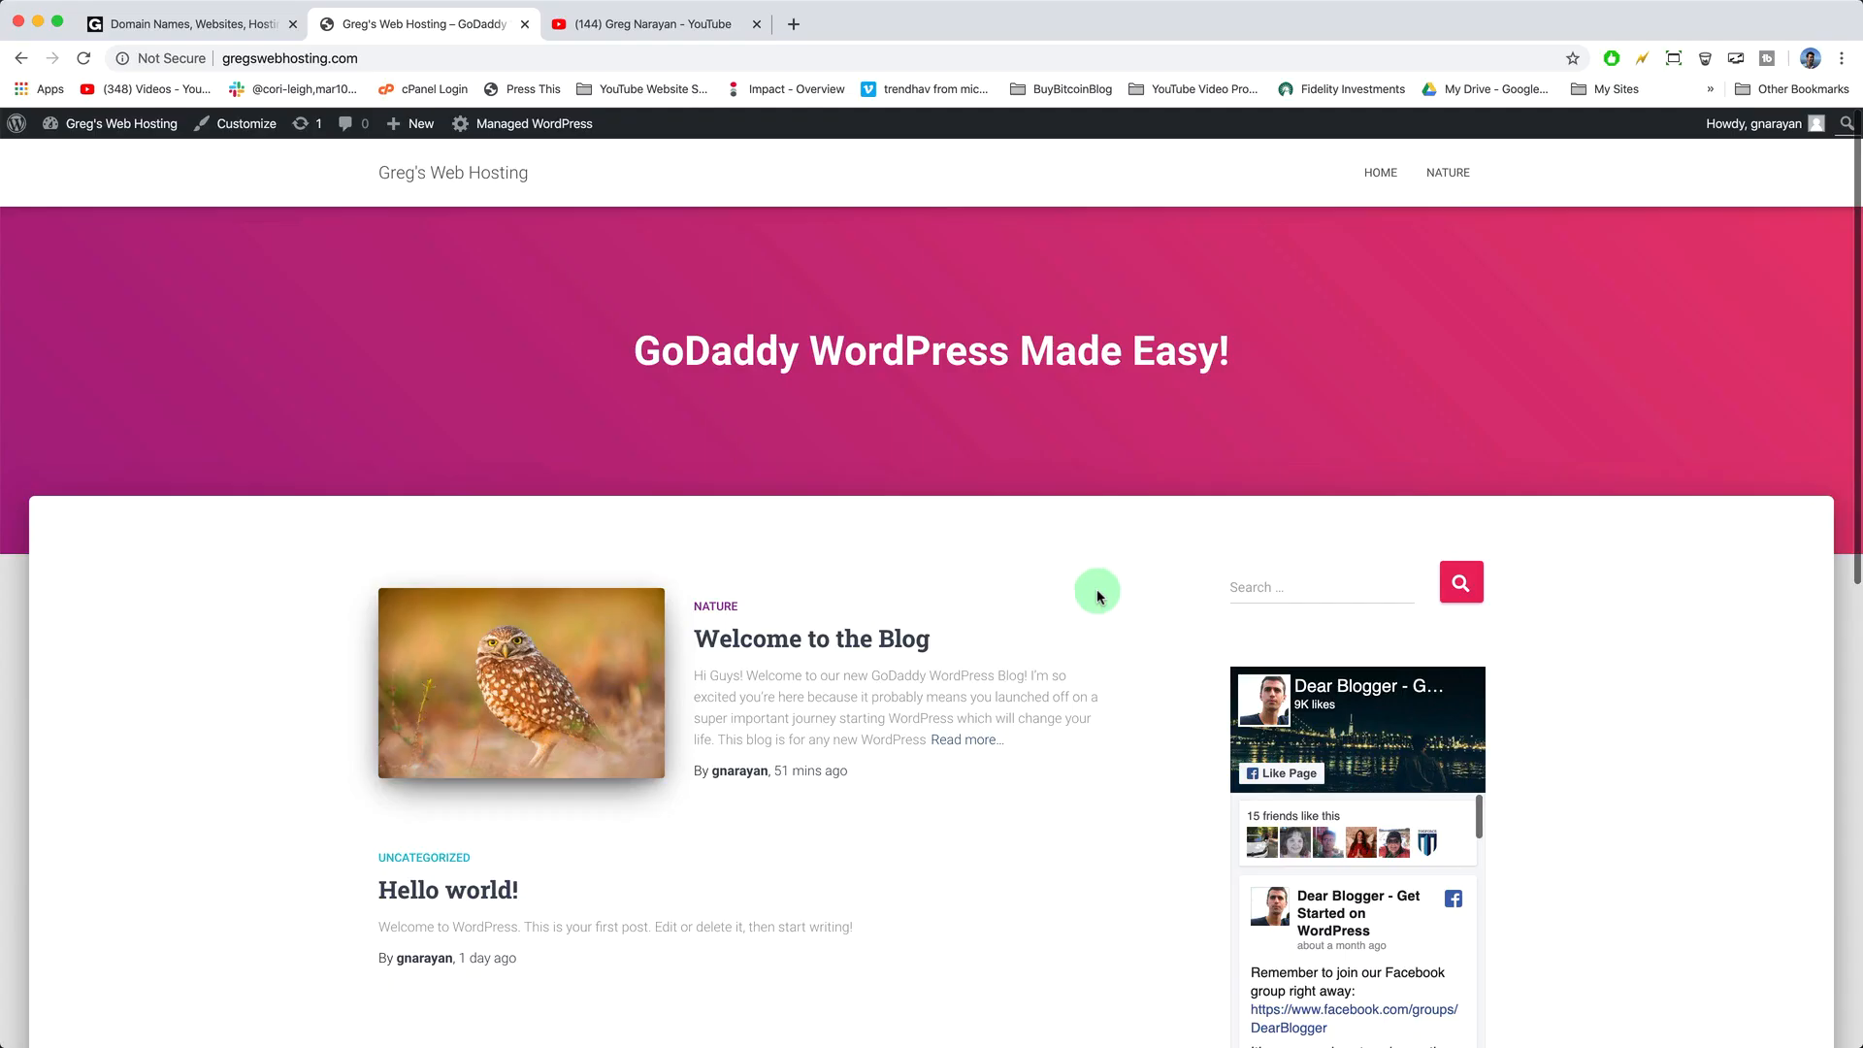
- Switch to the YouTube channel page of beginner WordPress tutorials
click(630, 30)
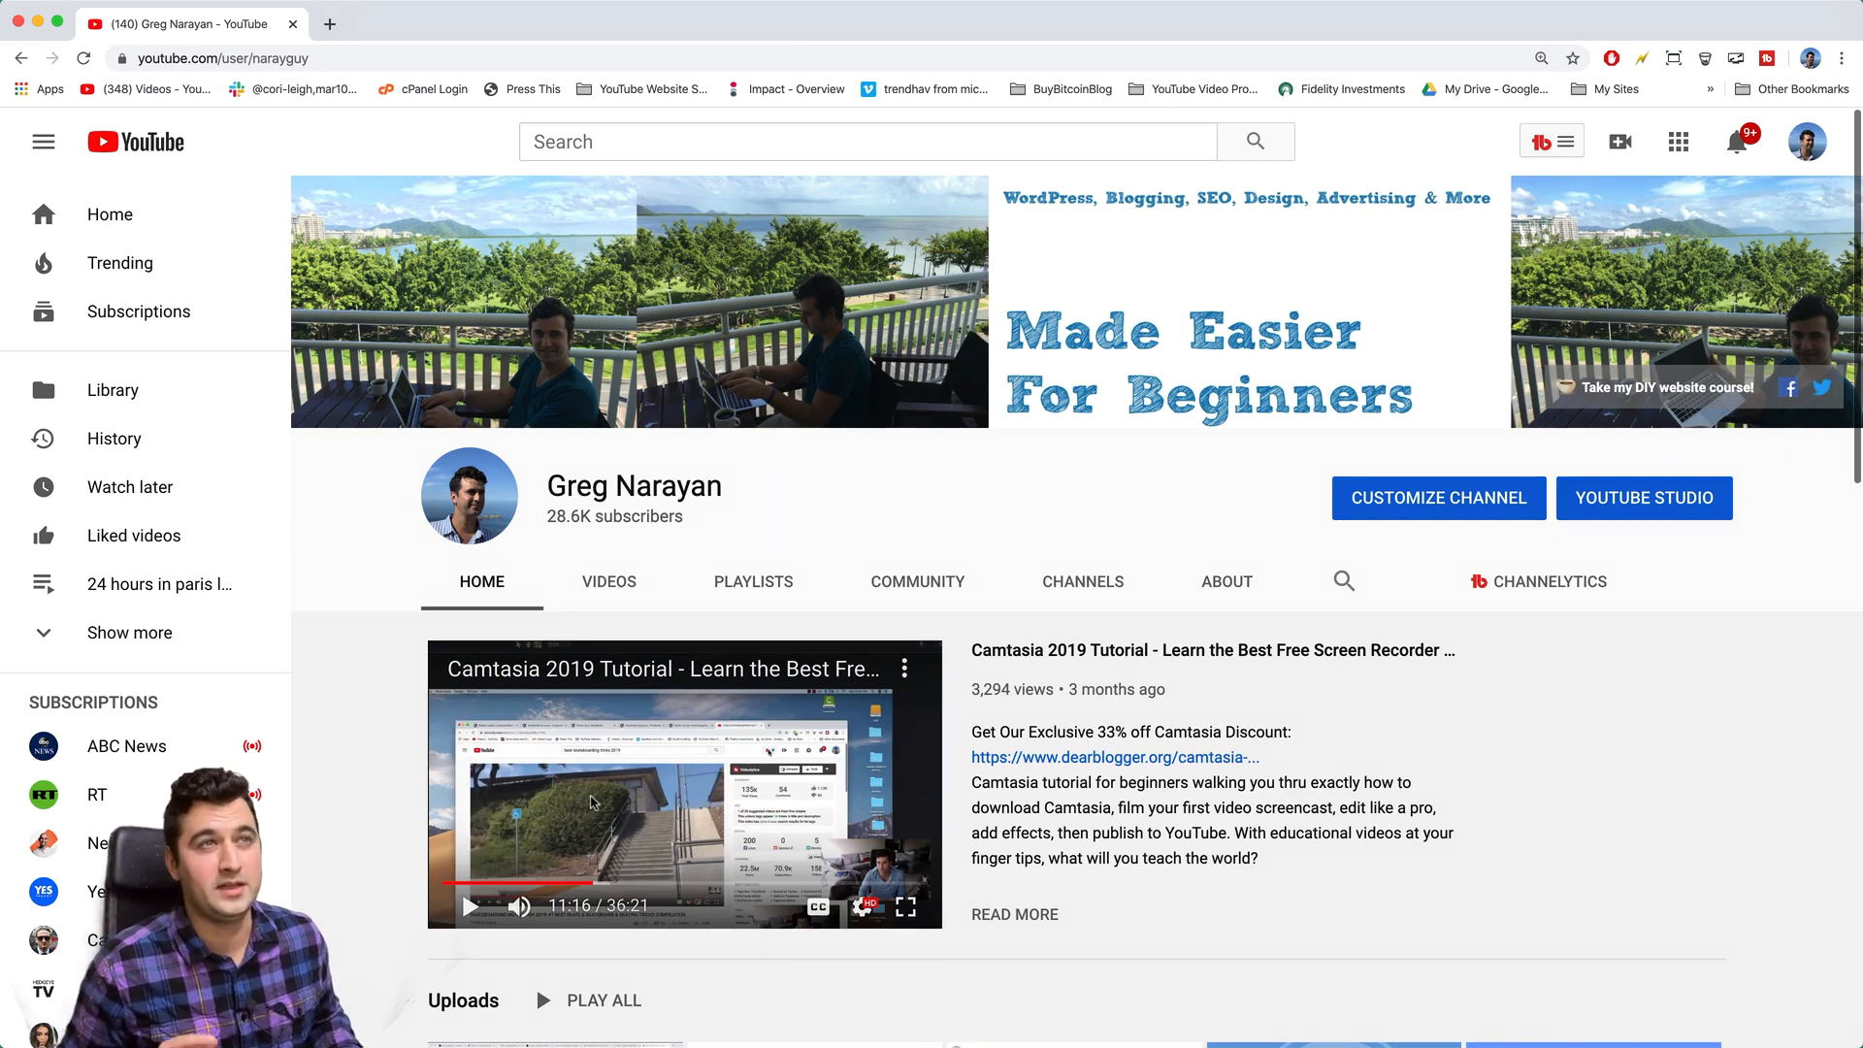
- Go to dearblogger.org/host, the hosting Coupons & Deals page, in a new tab
click(330, 23)
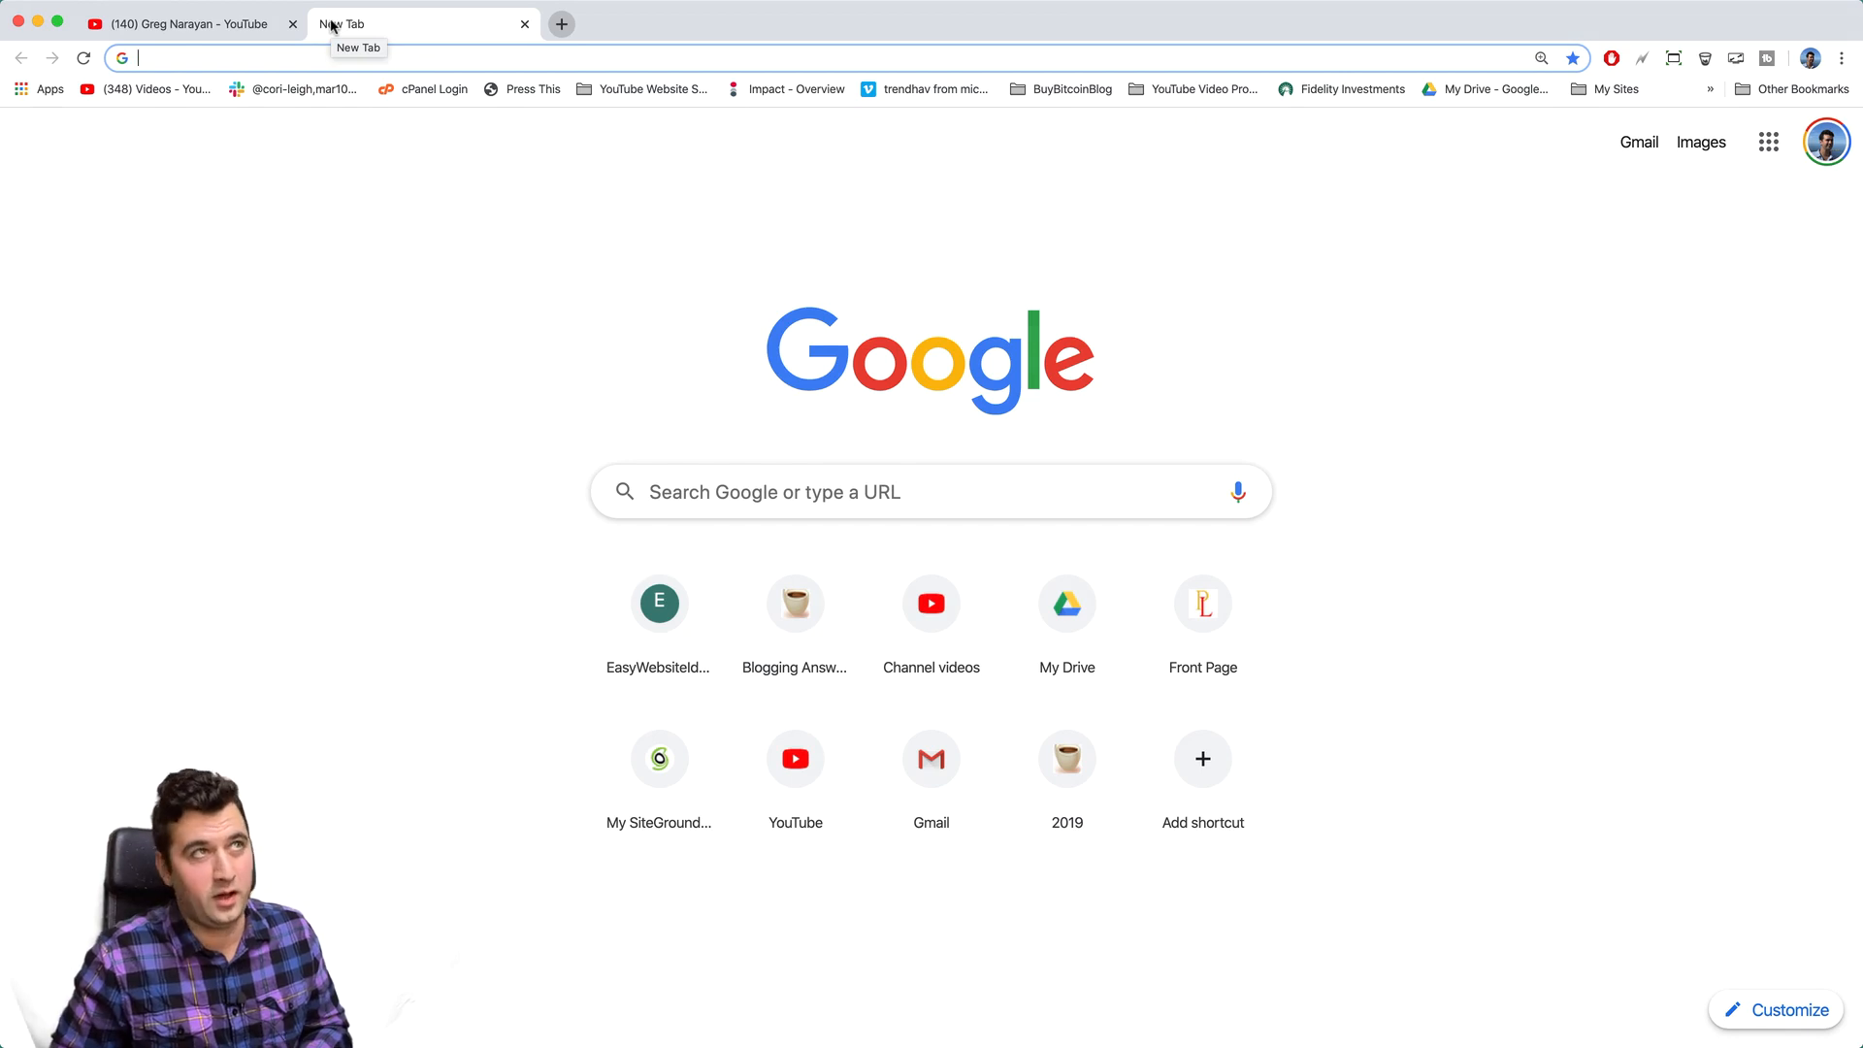
text(dearblogger.org/host)
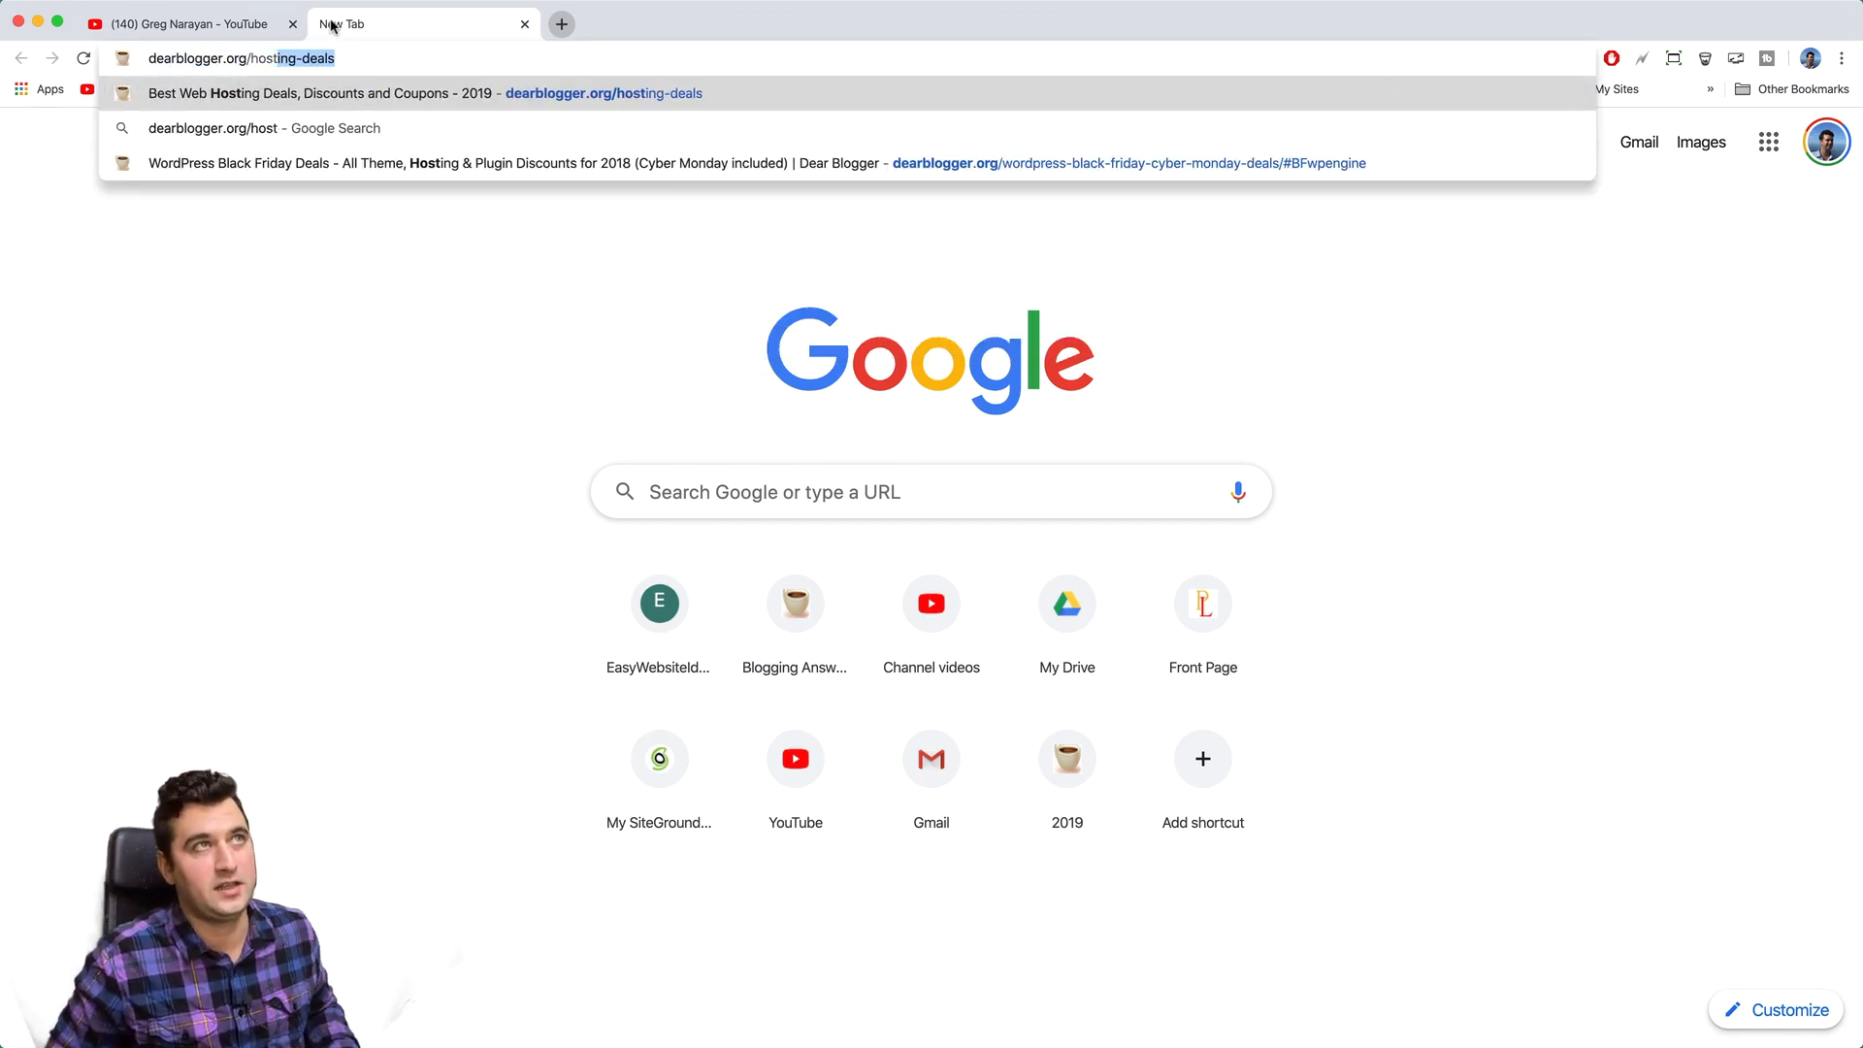
key(Return)
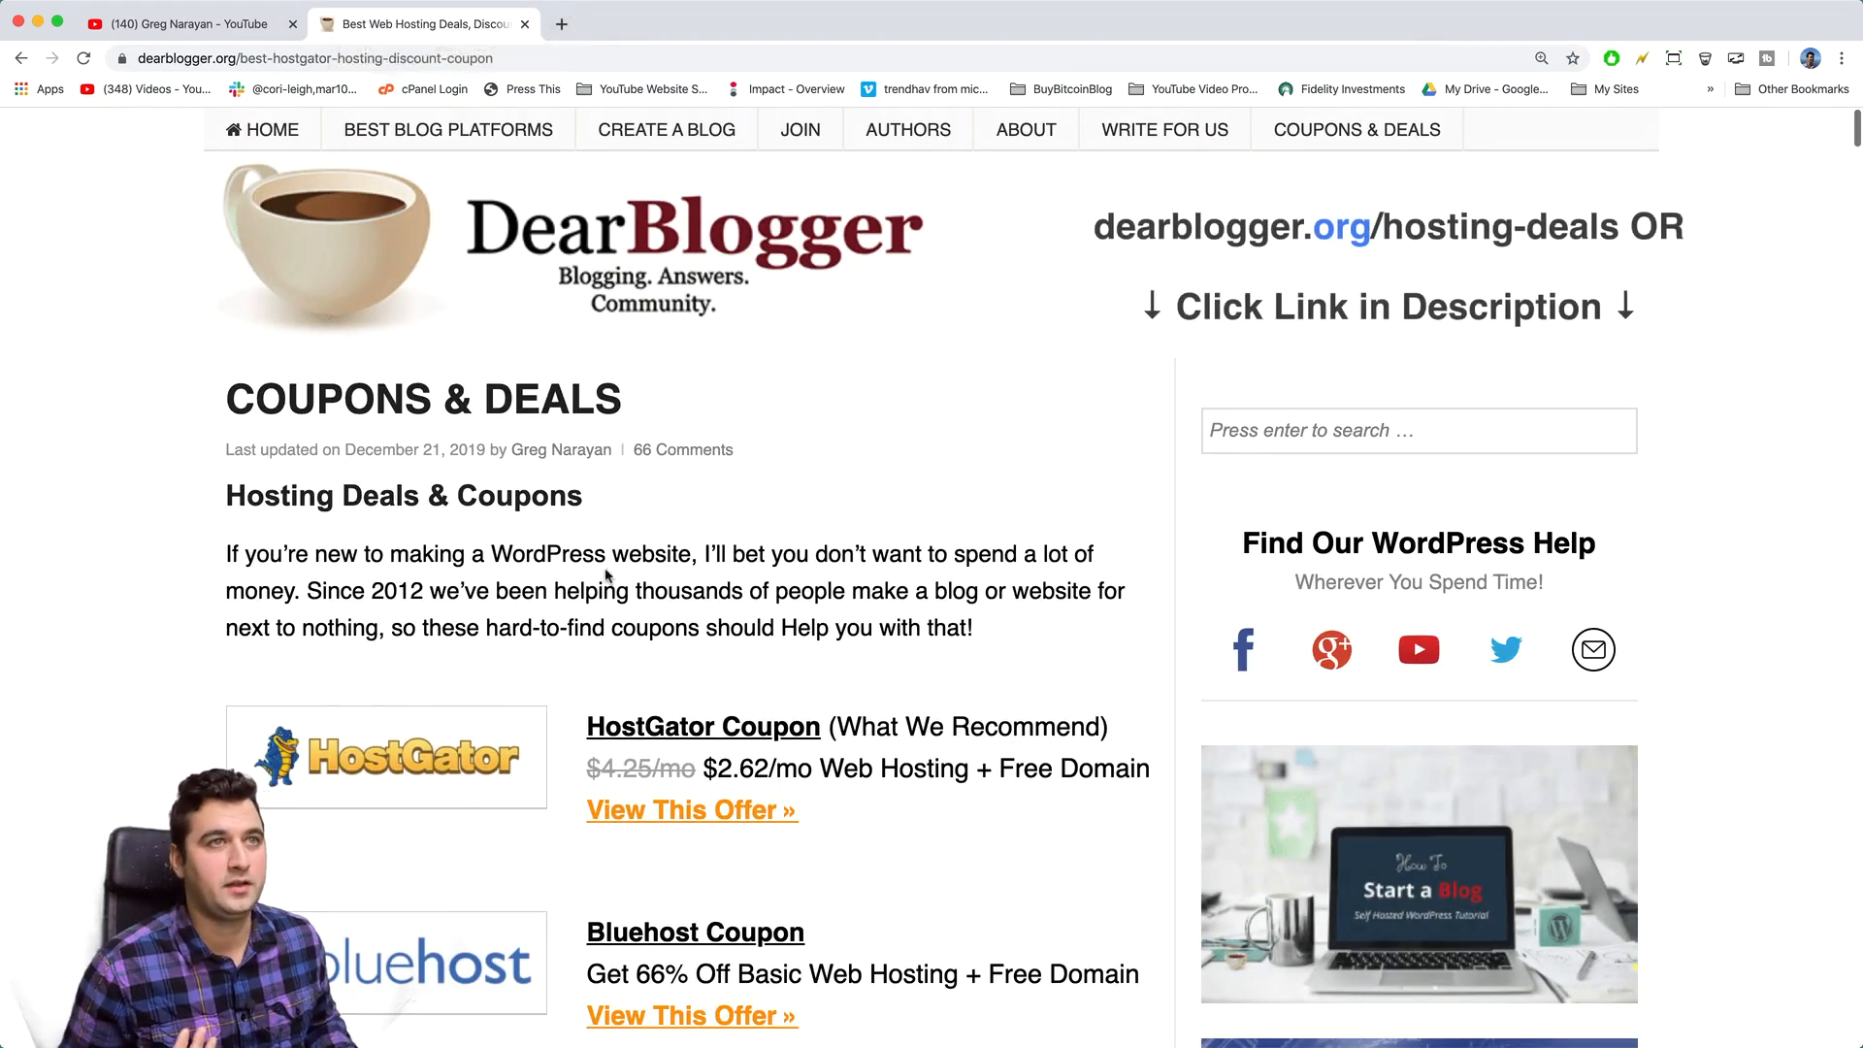
- Follow the GoDaddy coupon's offer to the $1.00/mo WordPress hosting page
scroll(544, 485, down, 5)
scroll(607, 576, down, 4)
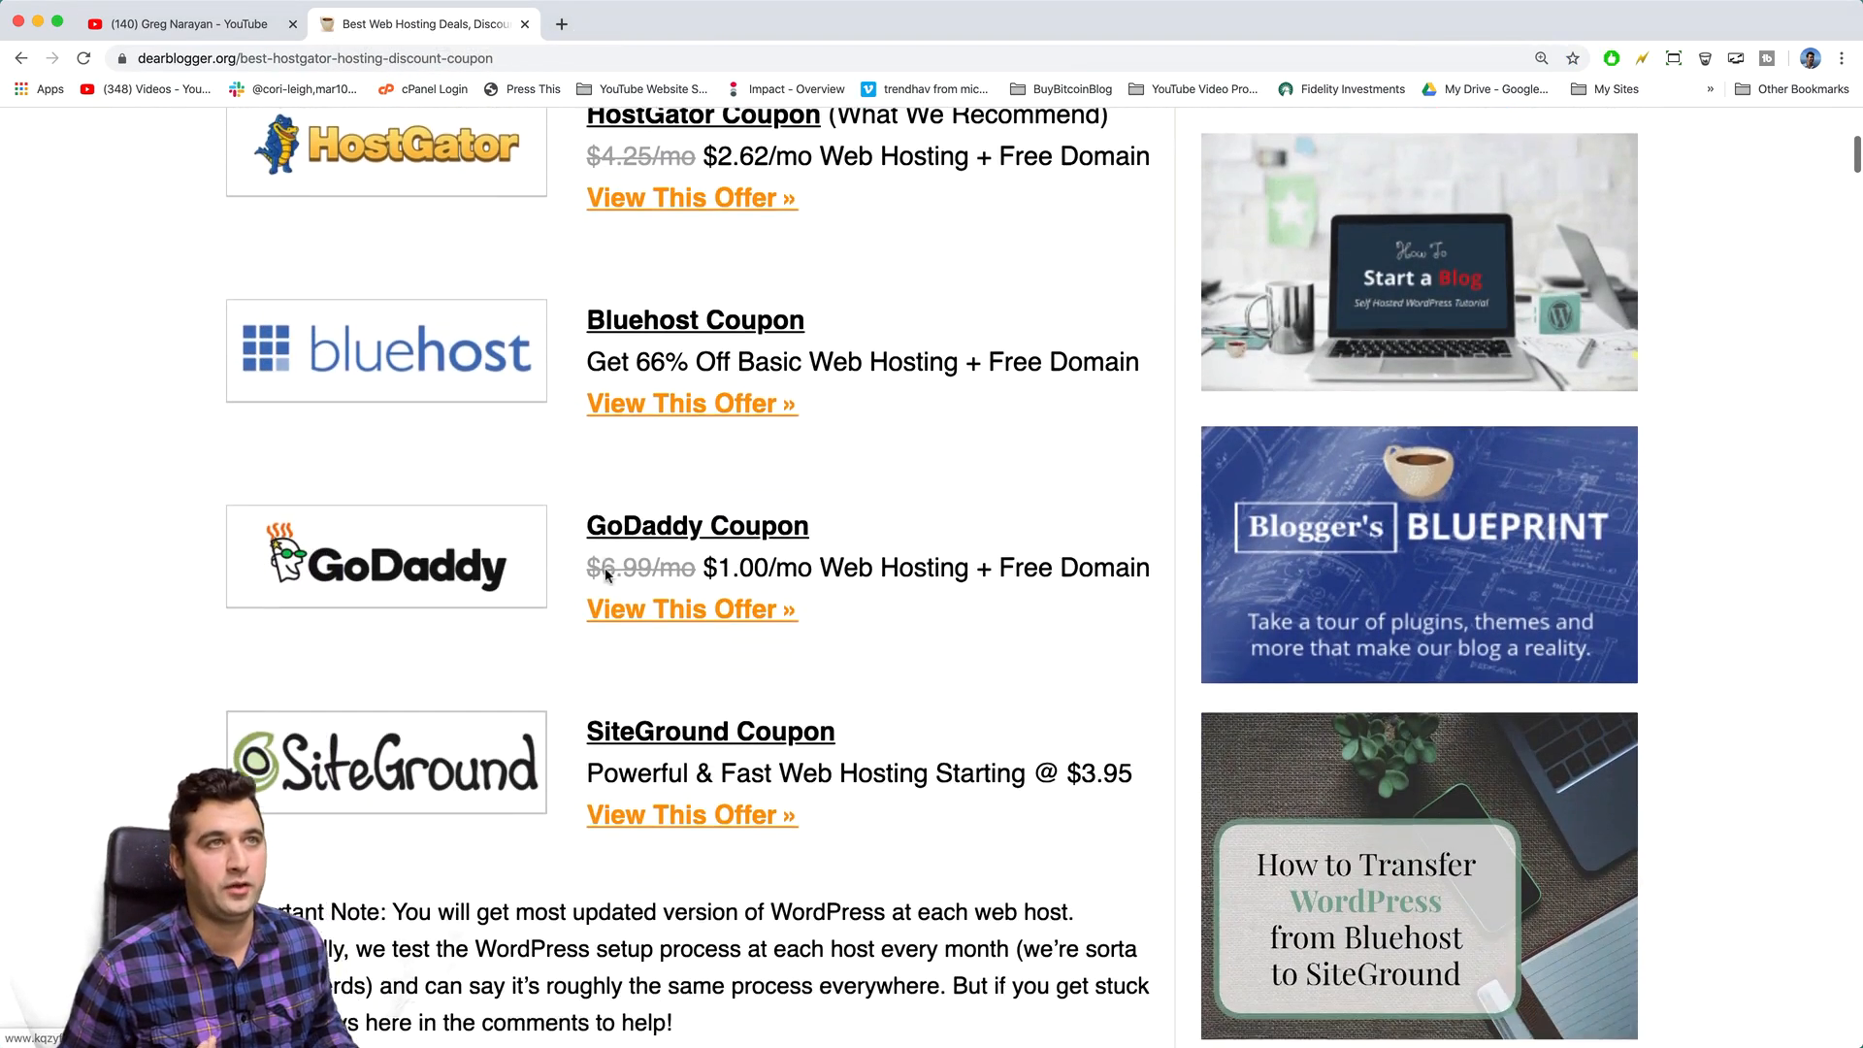
scroll(603, 571, up, 2)
scroll(606, 574, up, 1)
scroll(606, 573, down, 3)
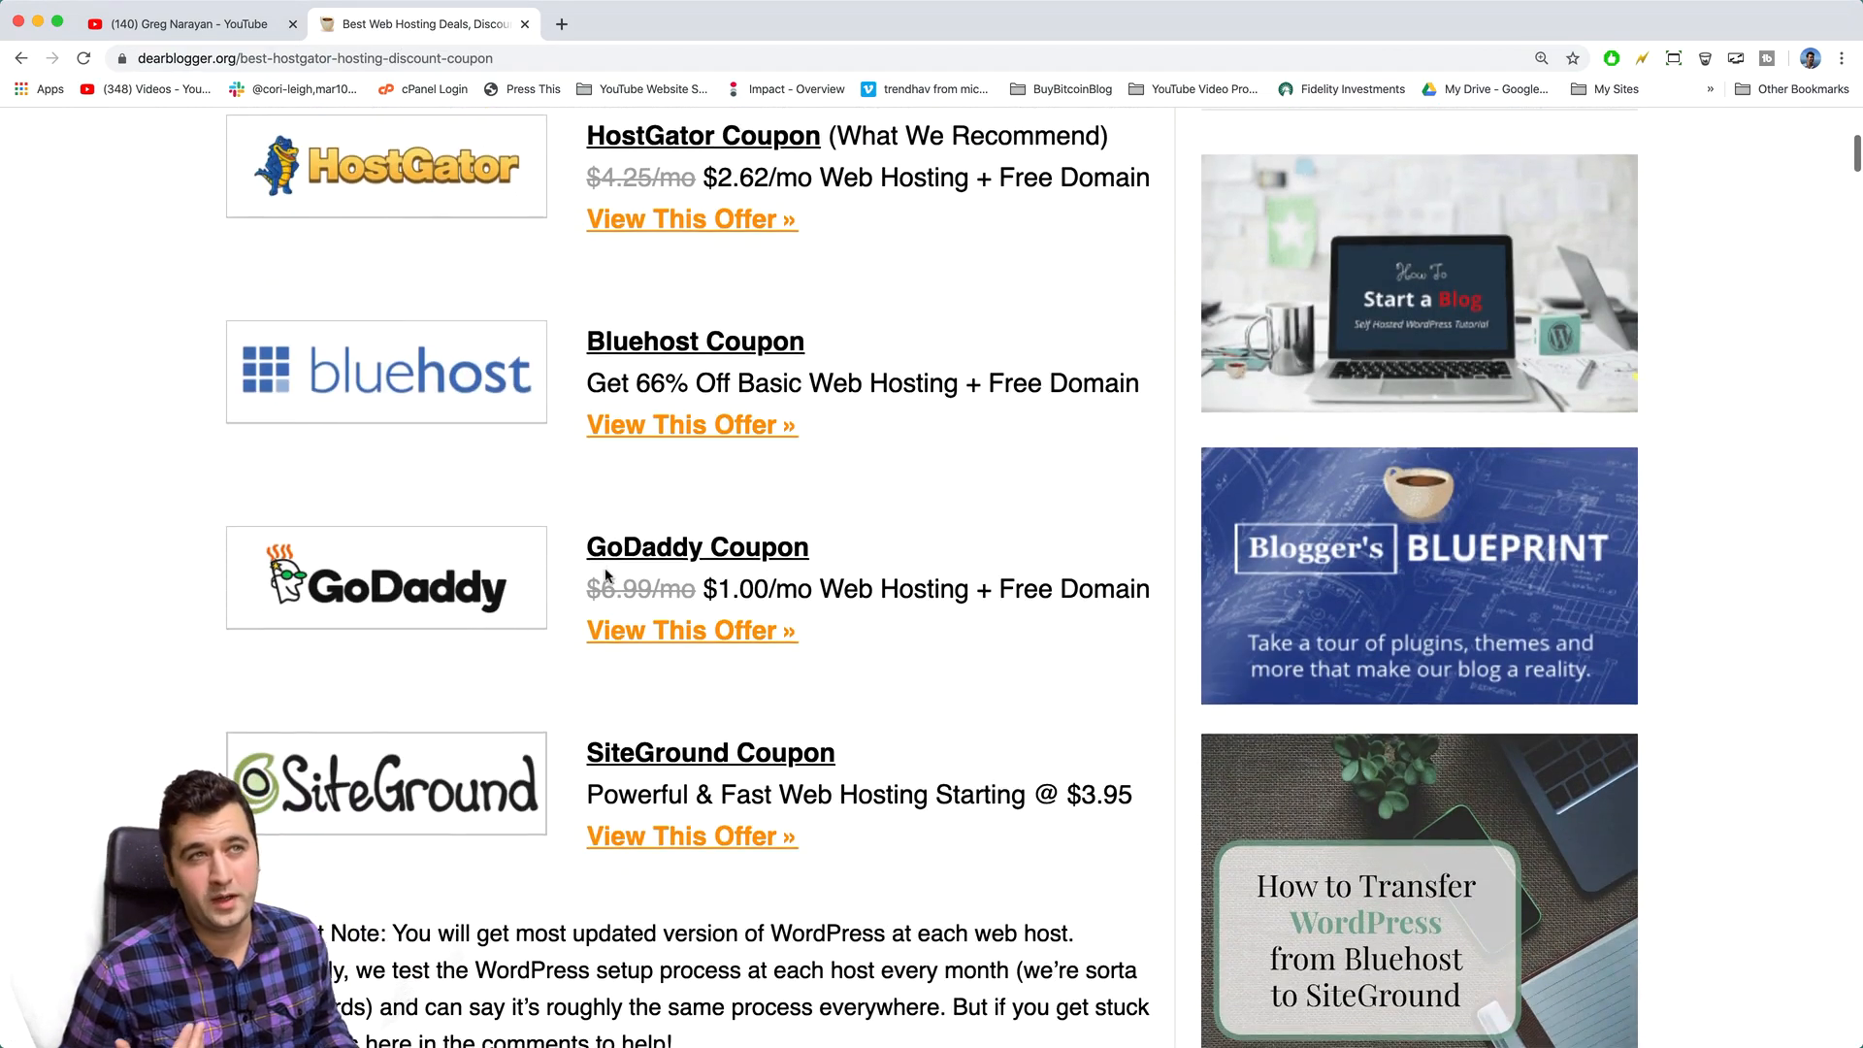
scroll(606, 573, up, 1)
scroll(606, 575, up, 1)
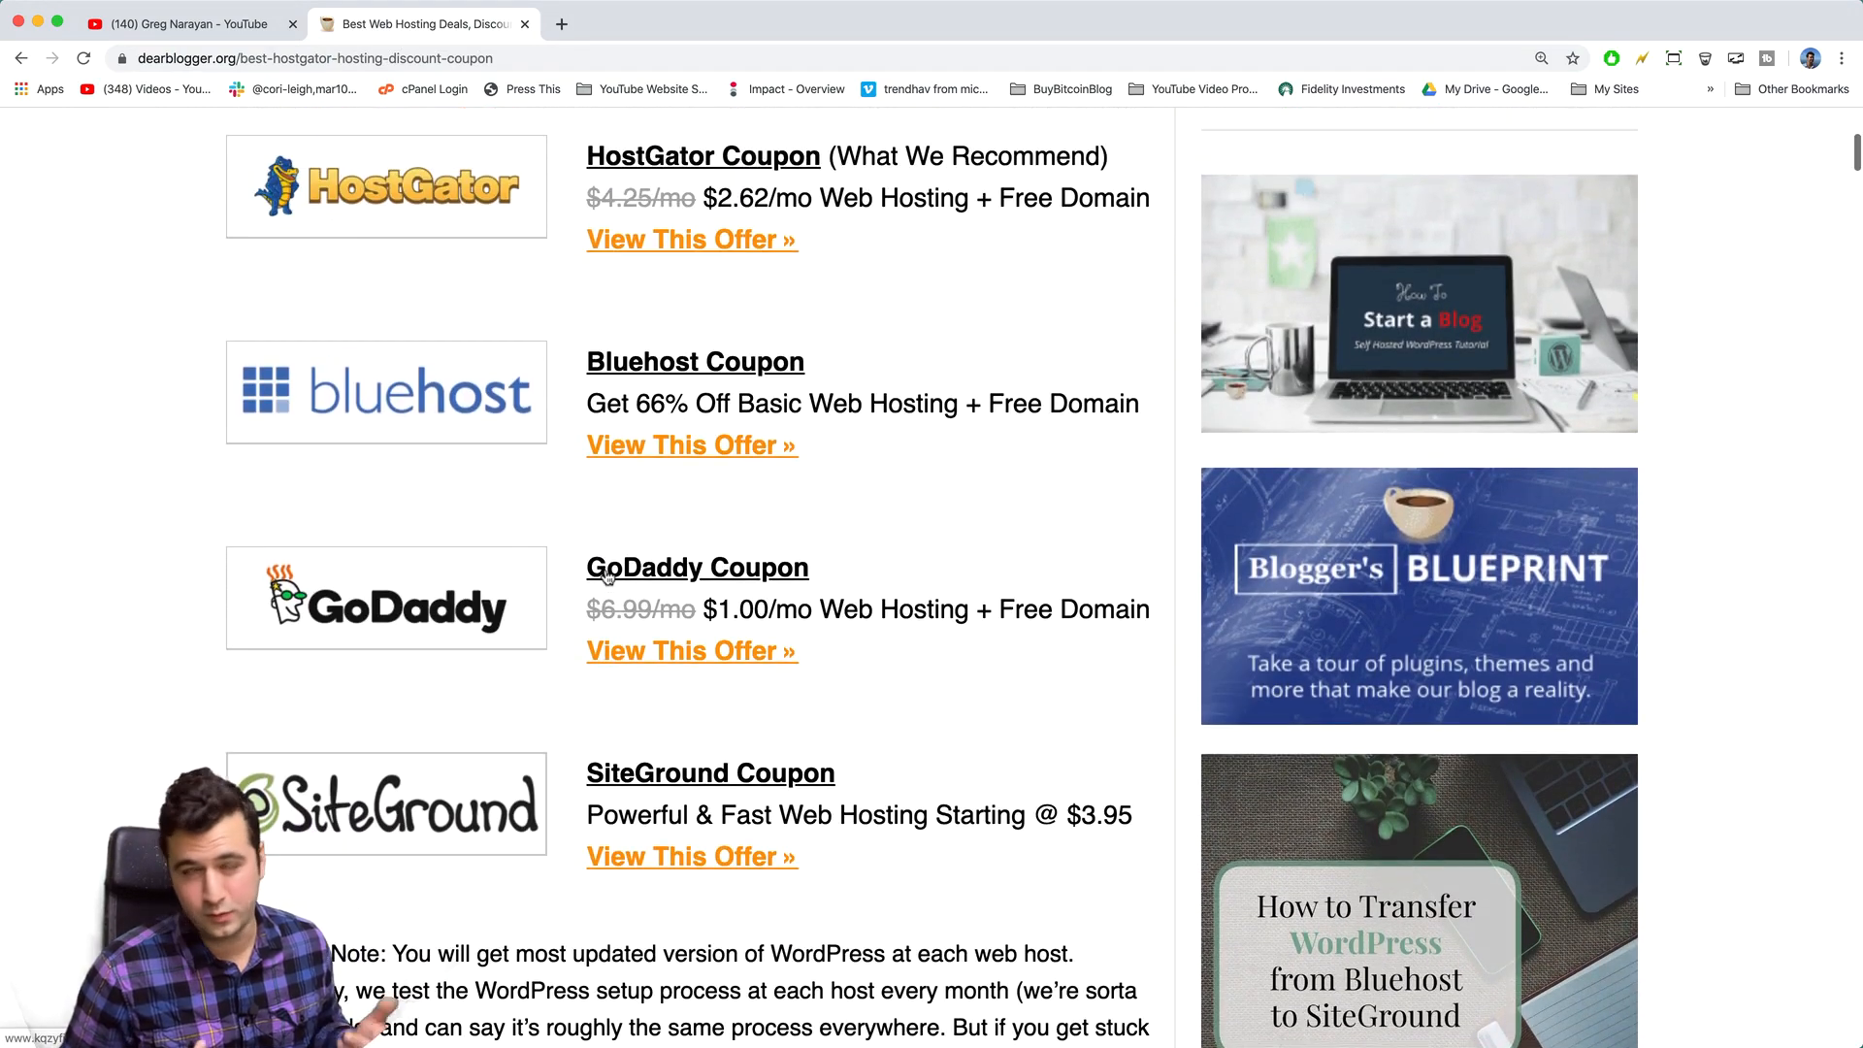
scroll(606, 577, up, 2)
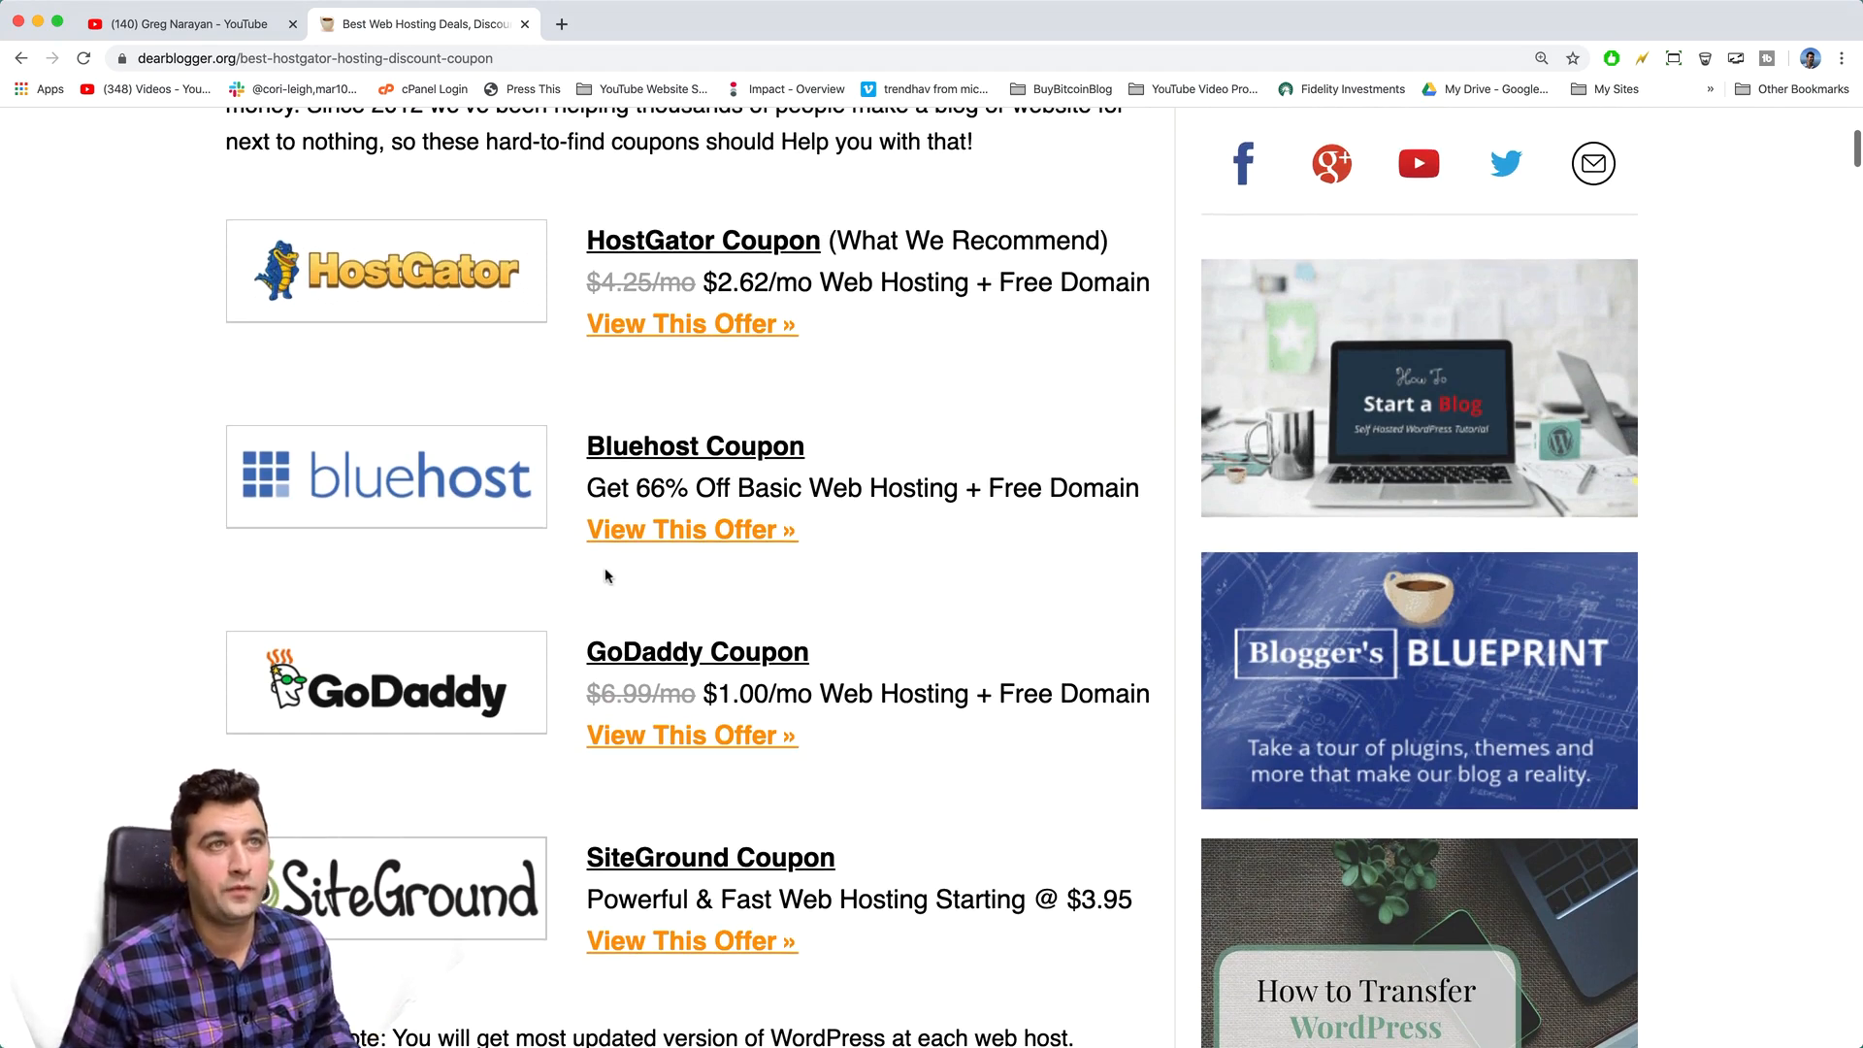
scroll(607, 575, up, 1)
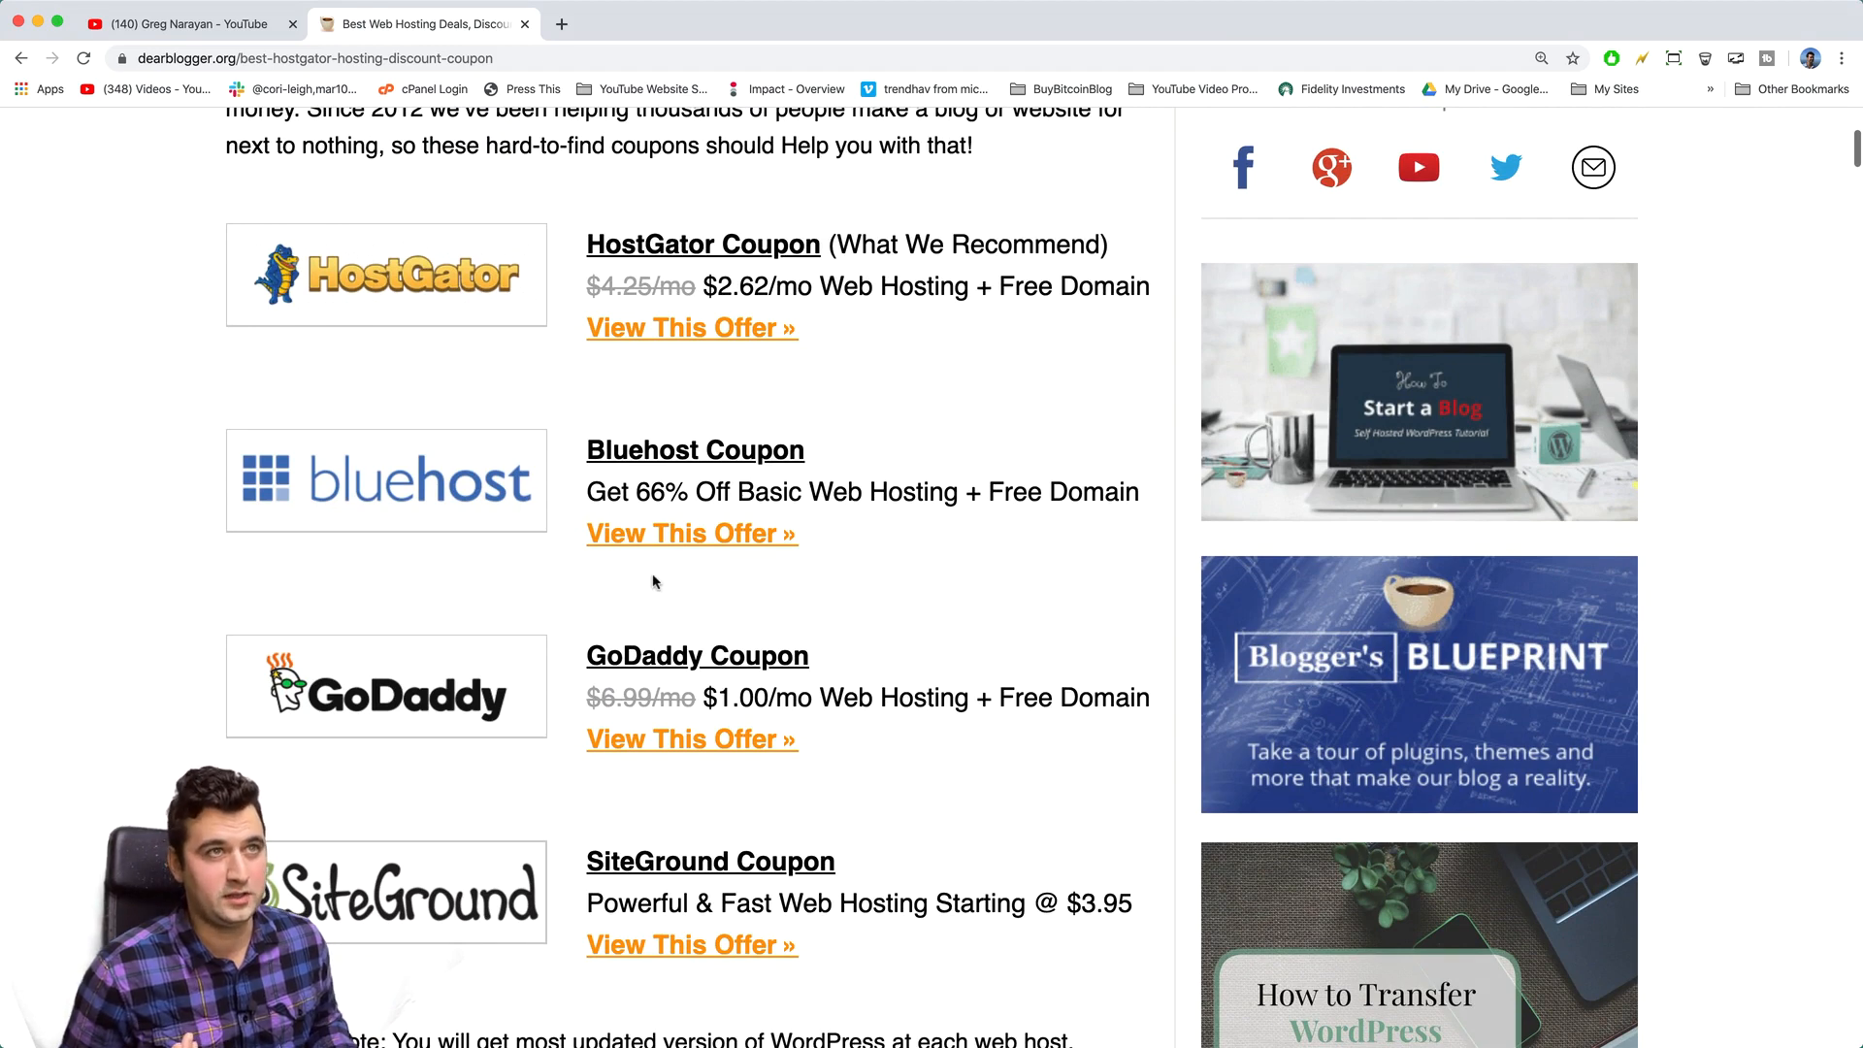
click(657, 744)
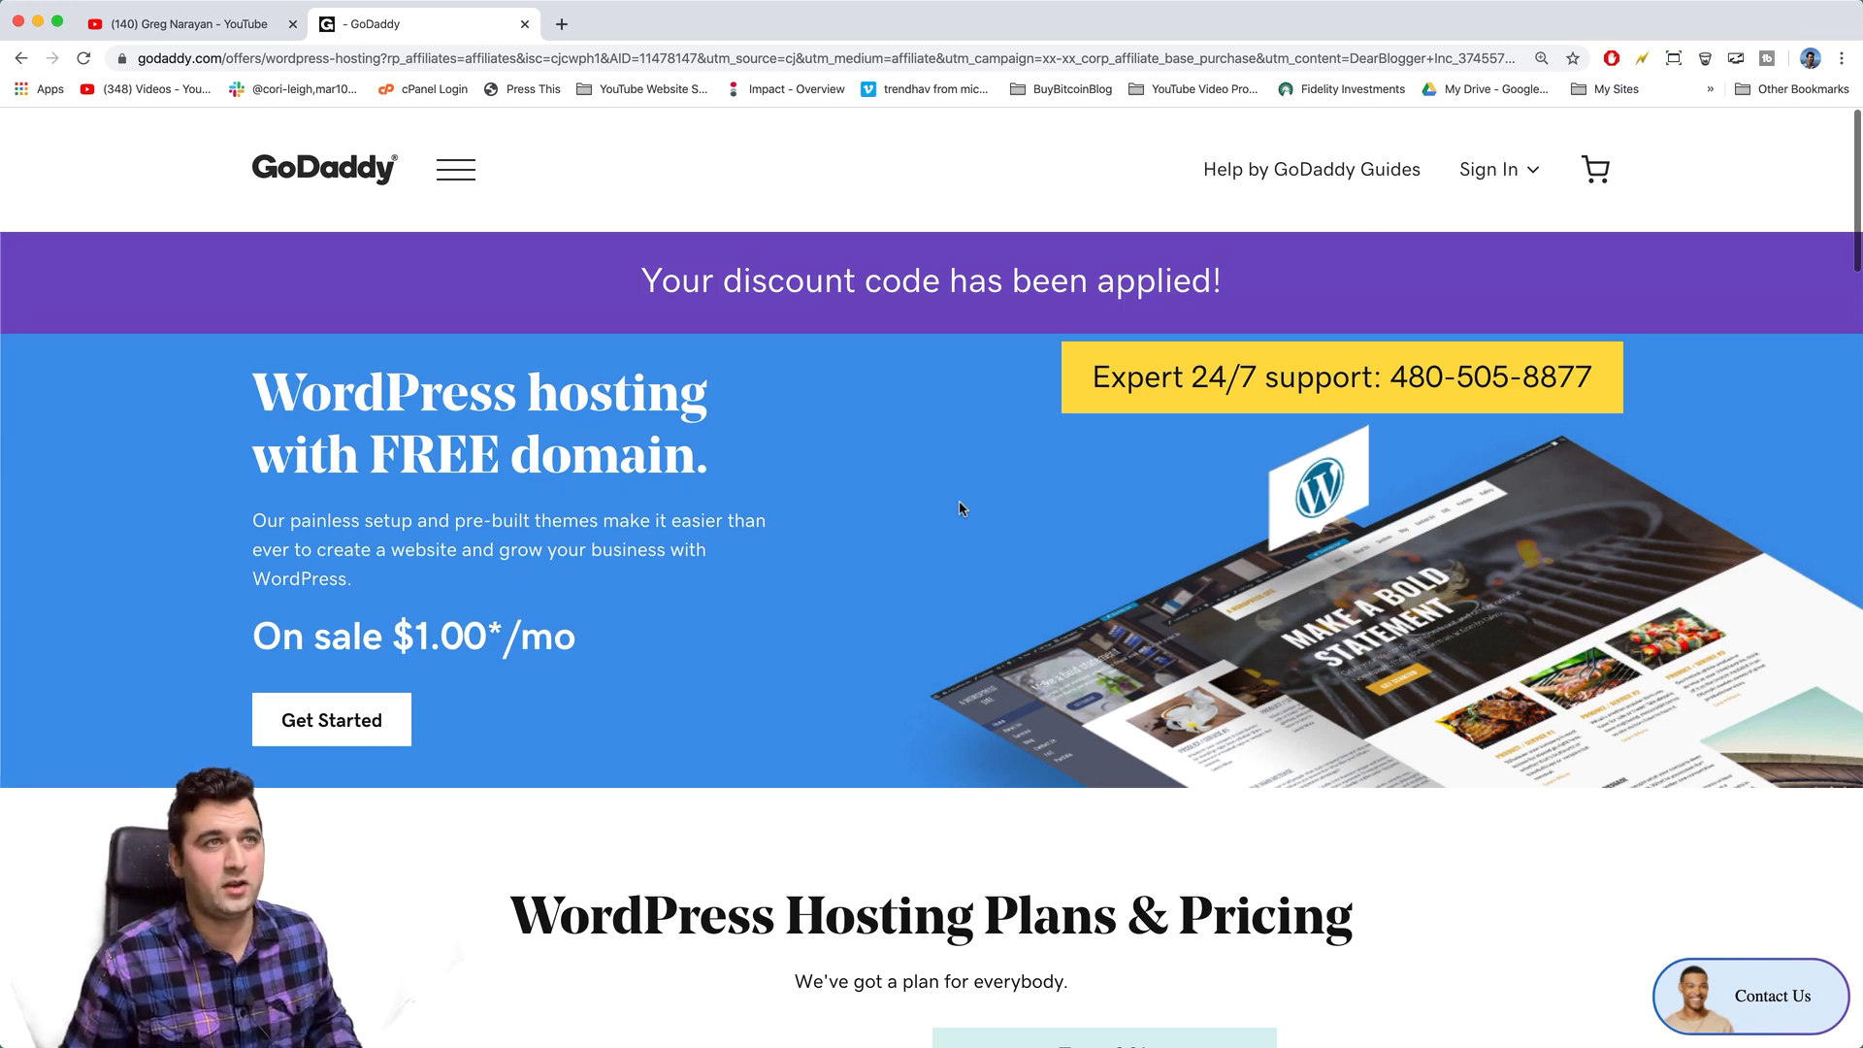
- Begin the discounted GoDaddy WordPress hosting order with Get Started
click(393, 720)
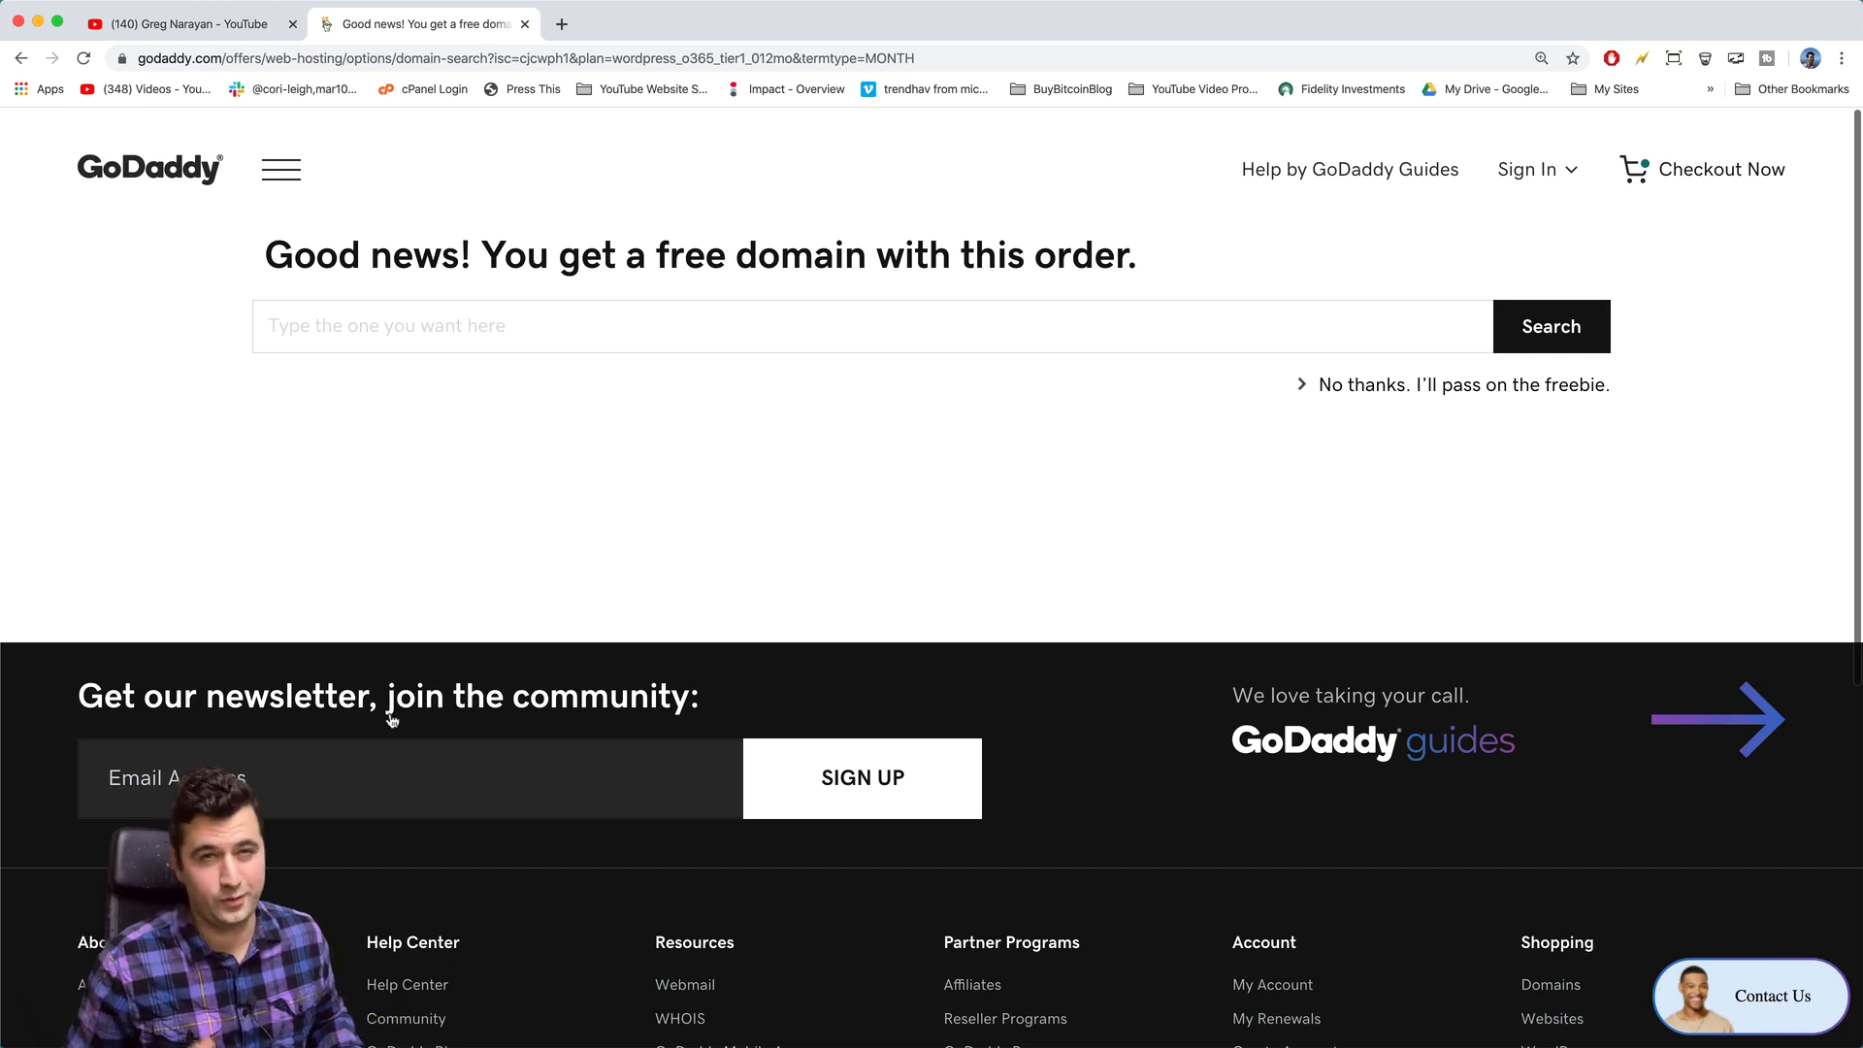
- Search for gregswebhosting.com and confirm it is available free
click(358, 345)
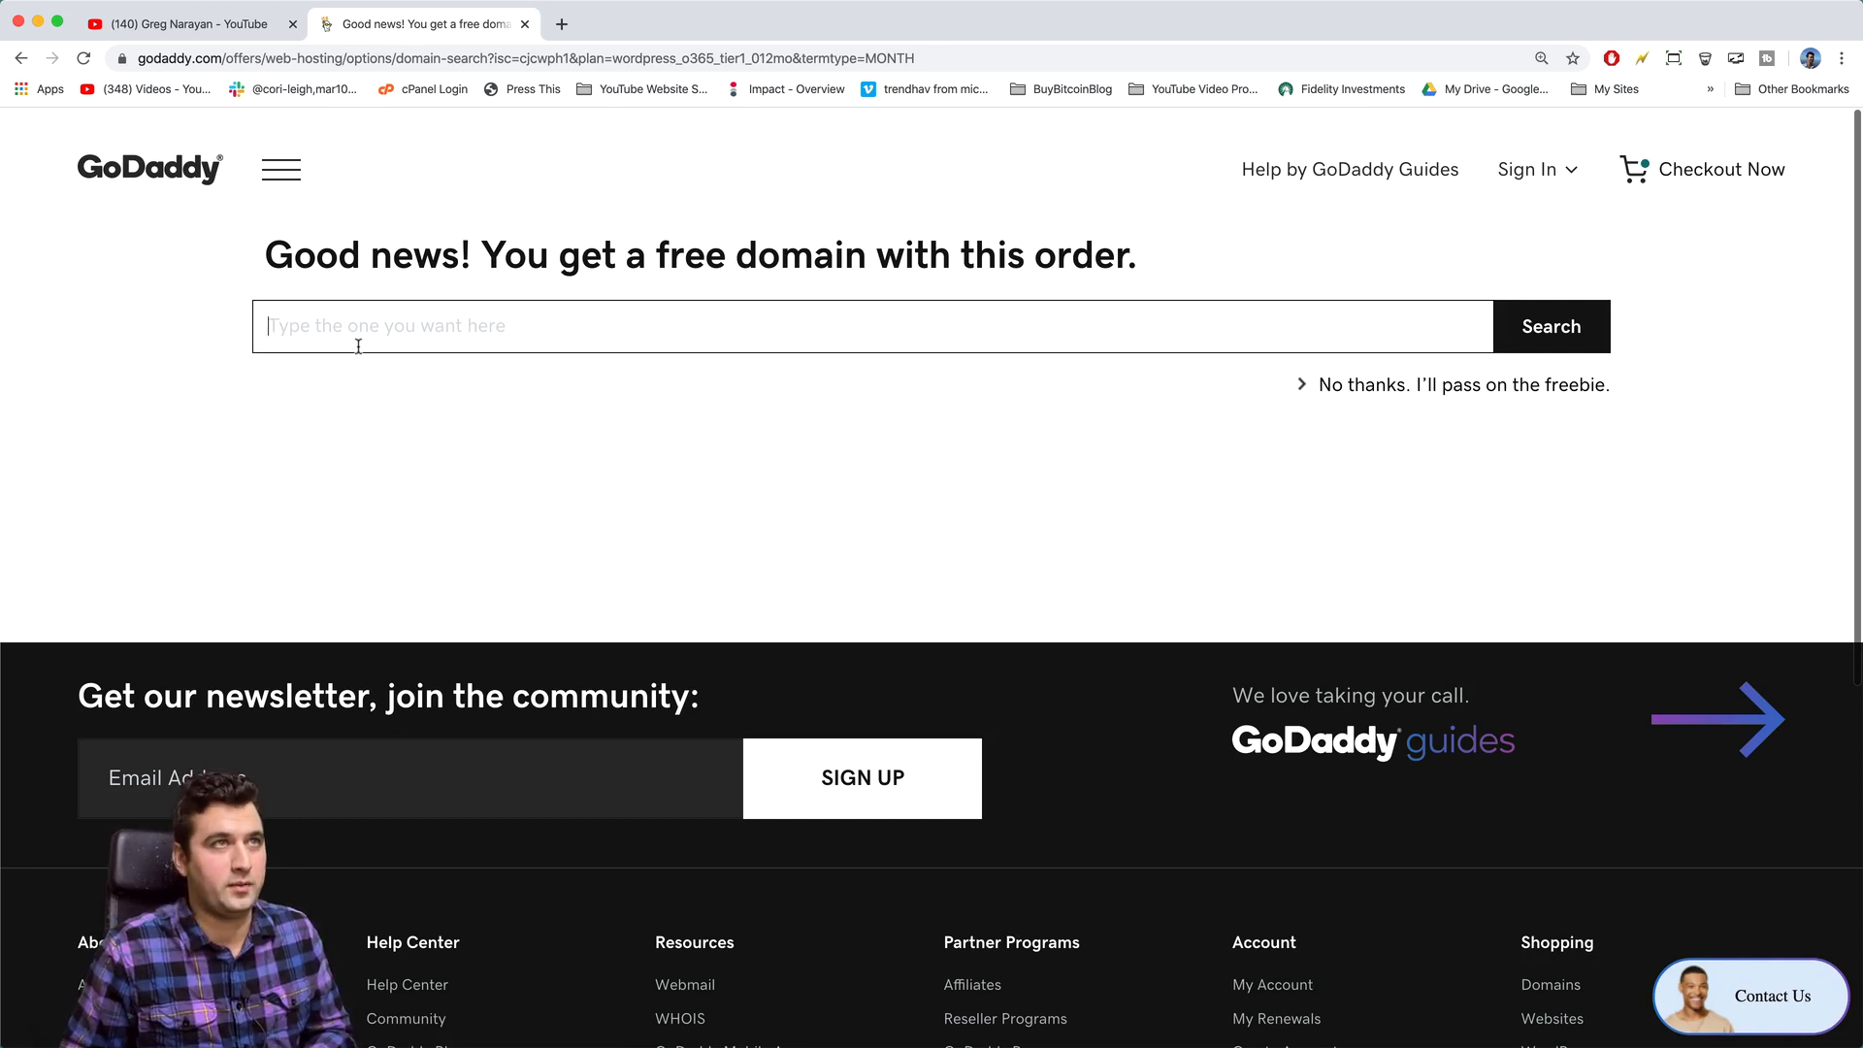
text(greg)
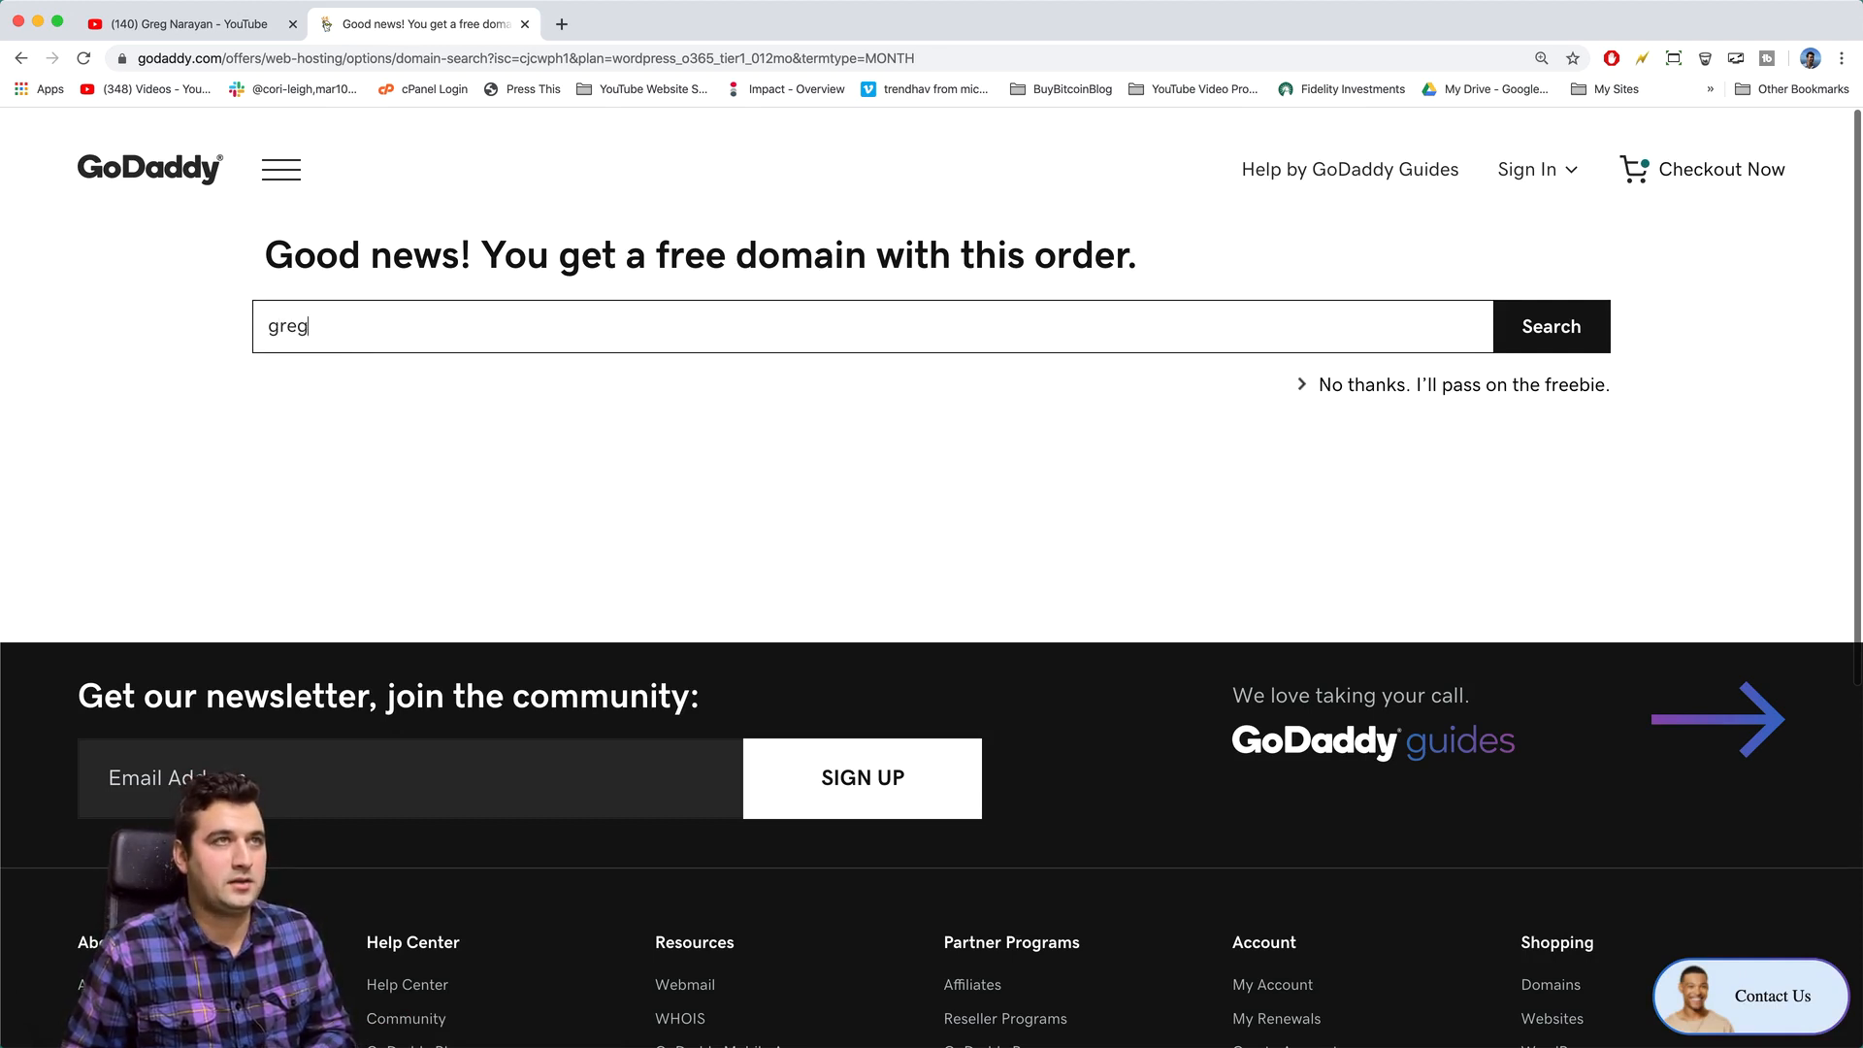
text(swebhosting)
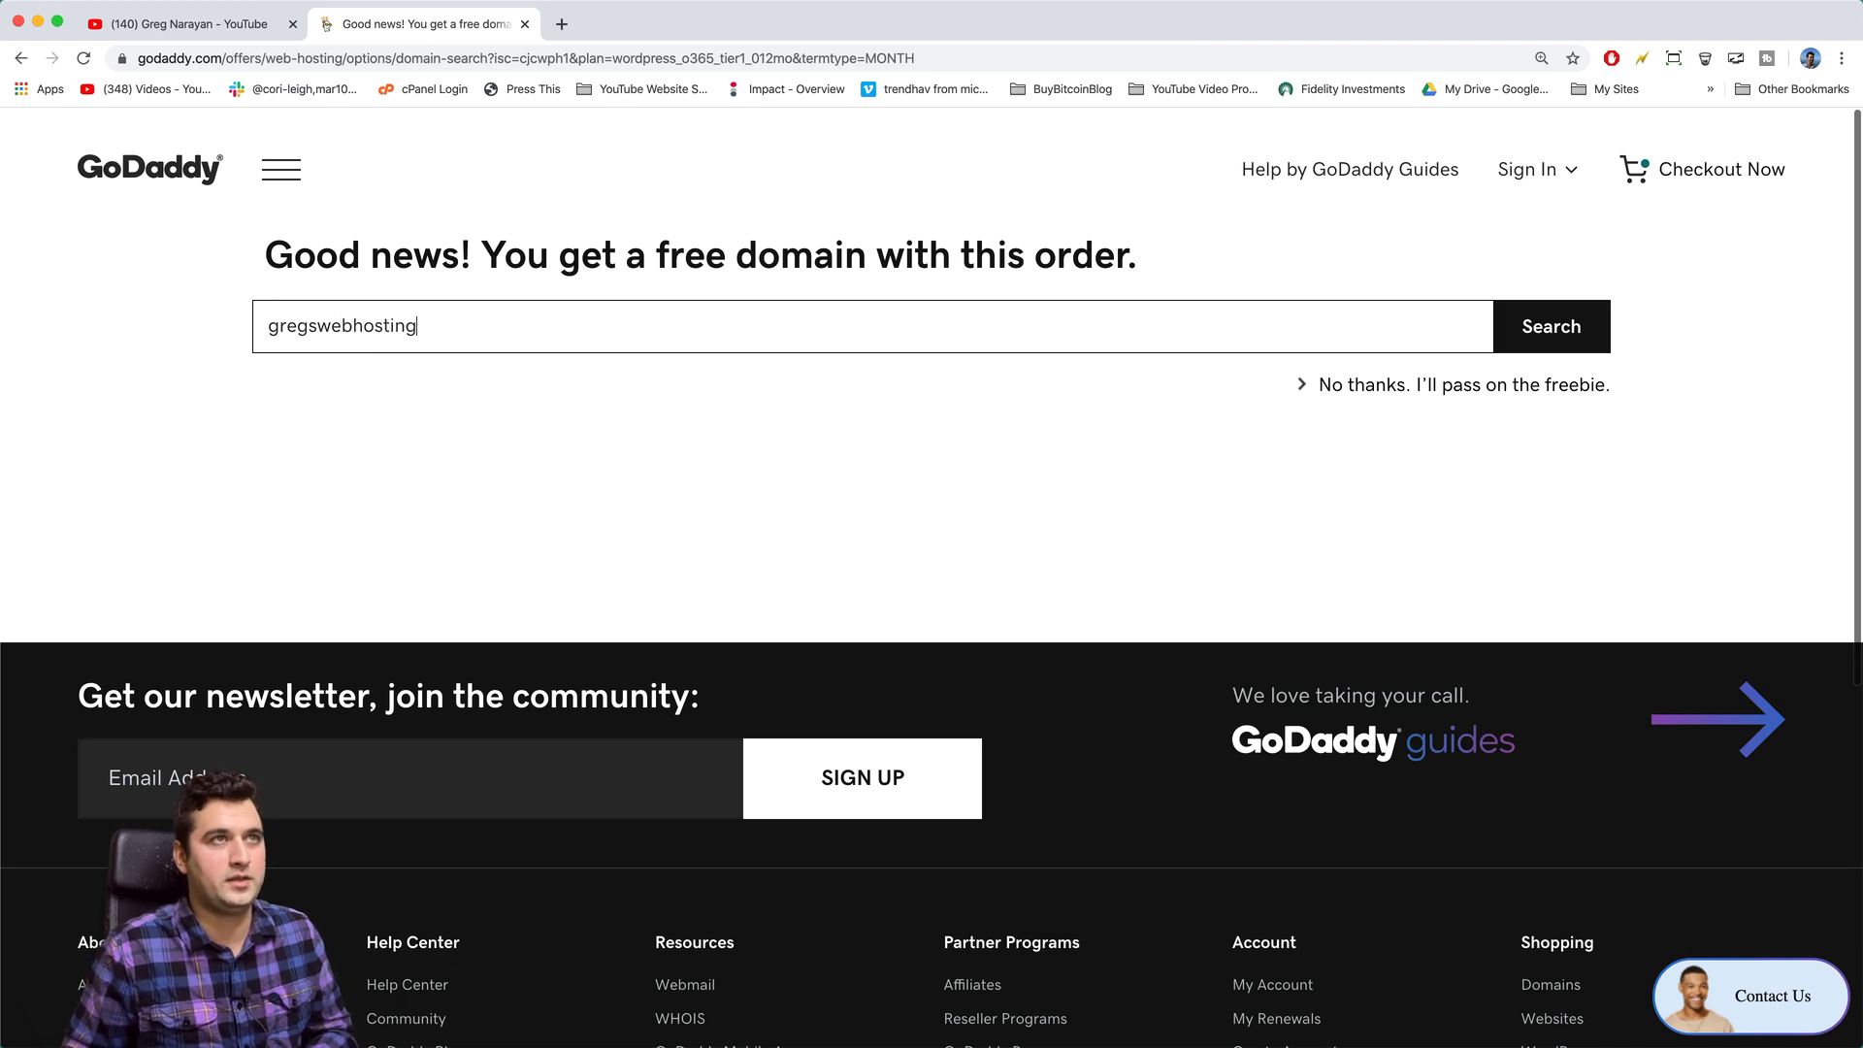
text(.com)
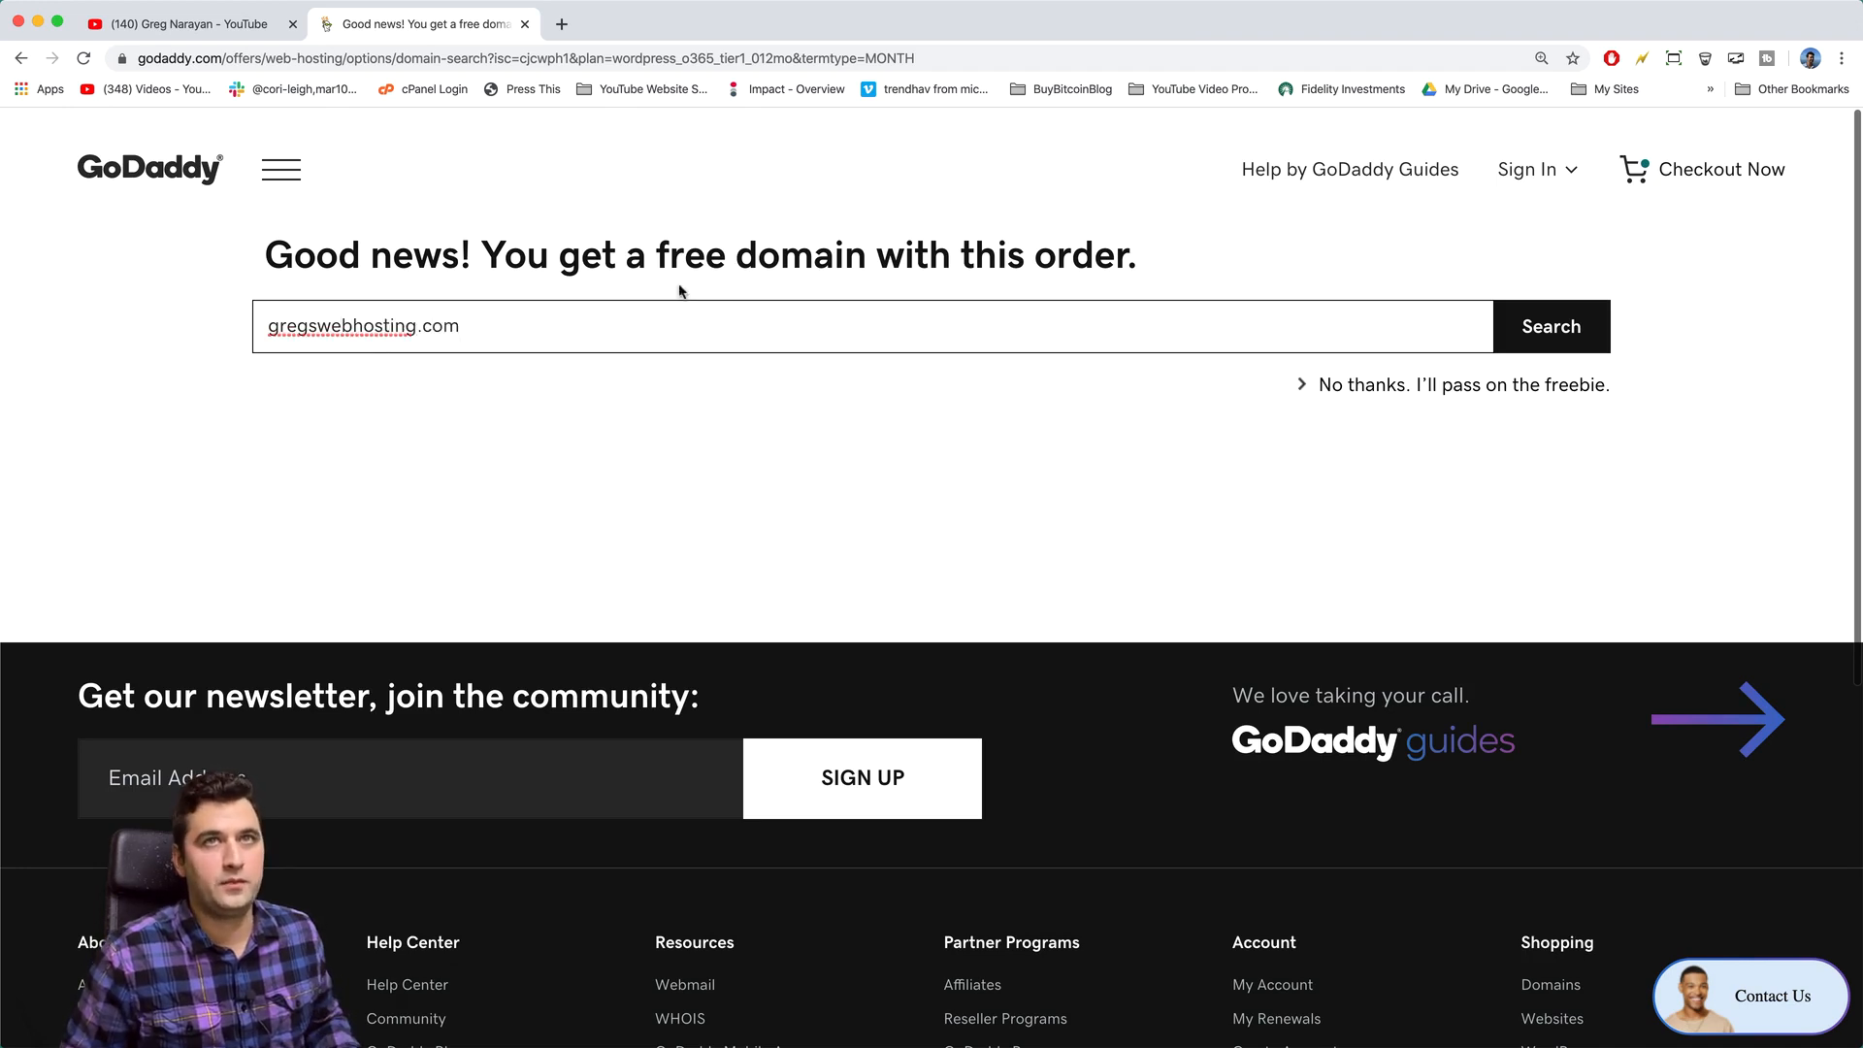
click(1535, 344)
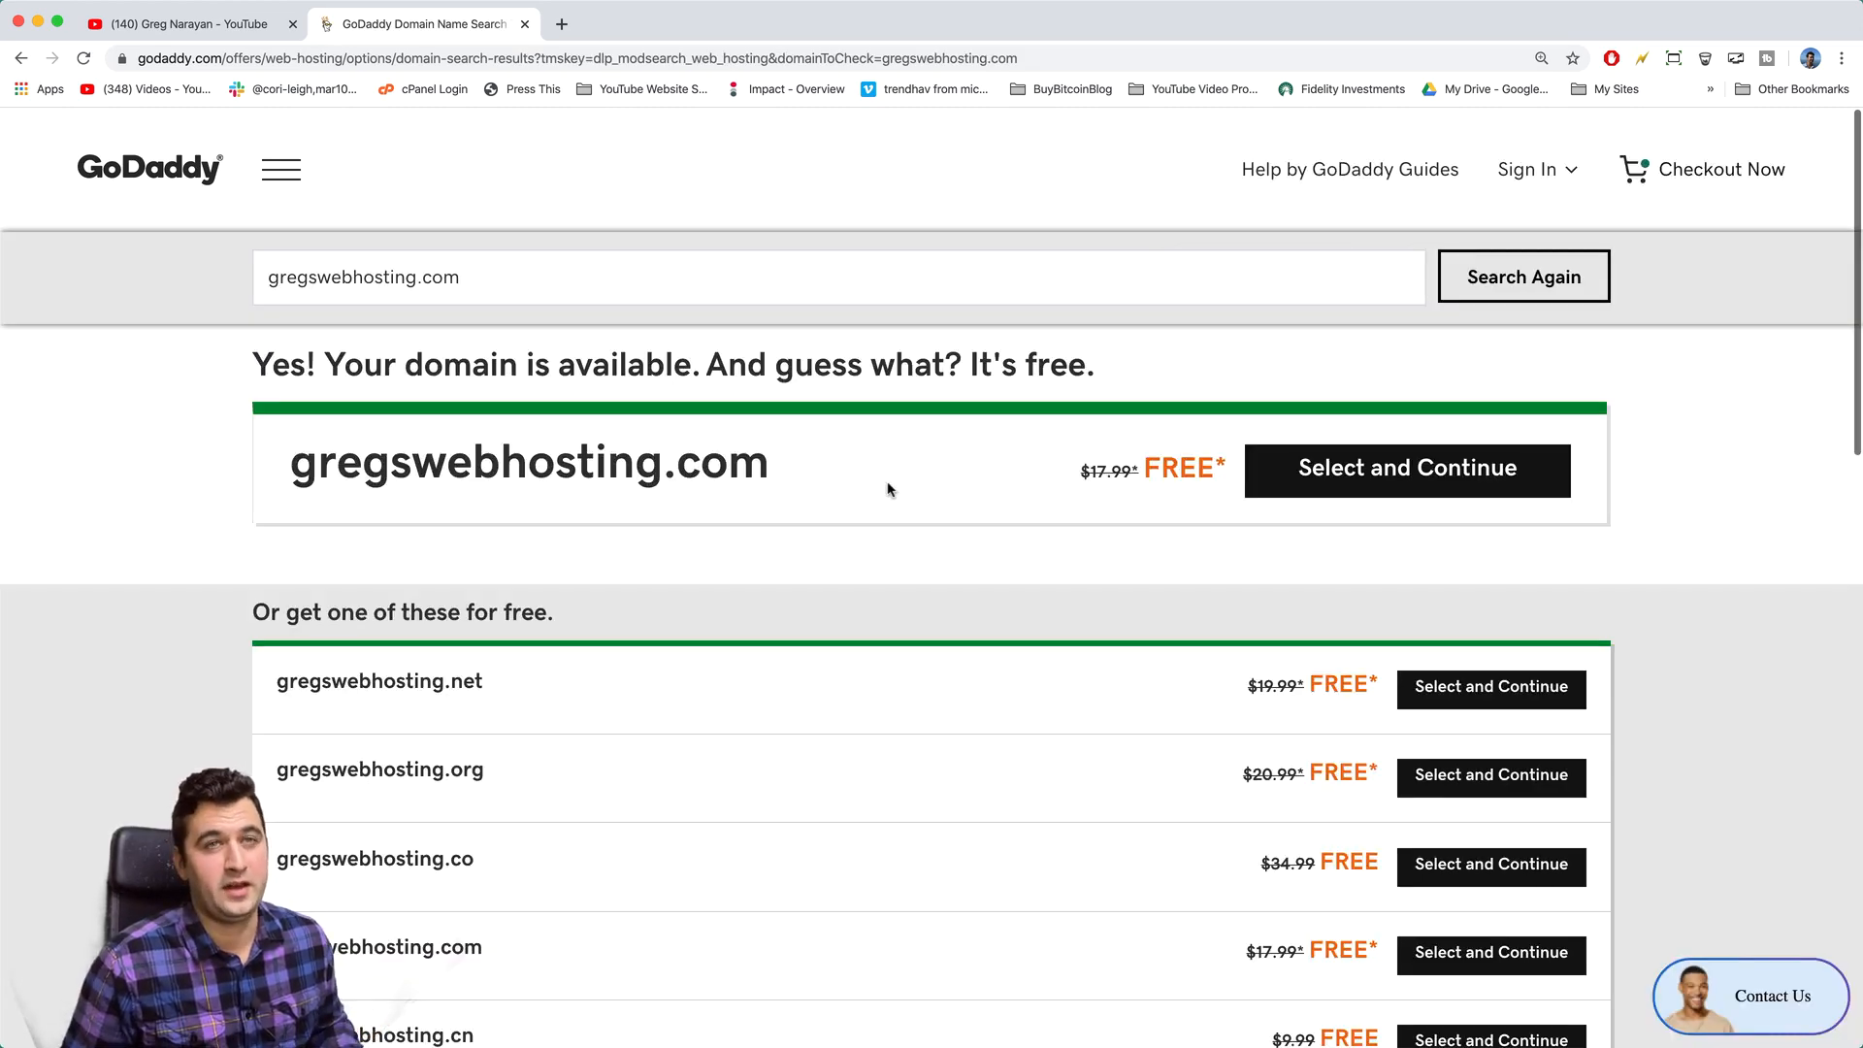
- Choose gregswebhosting.com as the free domain and continue to checkout
scroll(940, 508, down, 5)
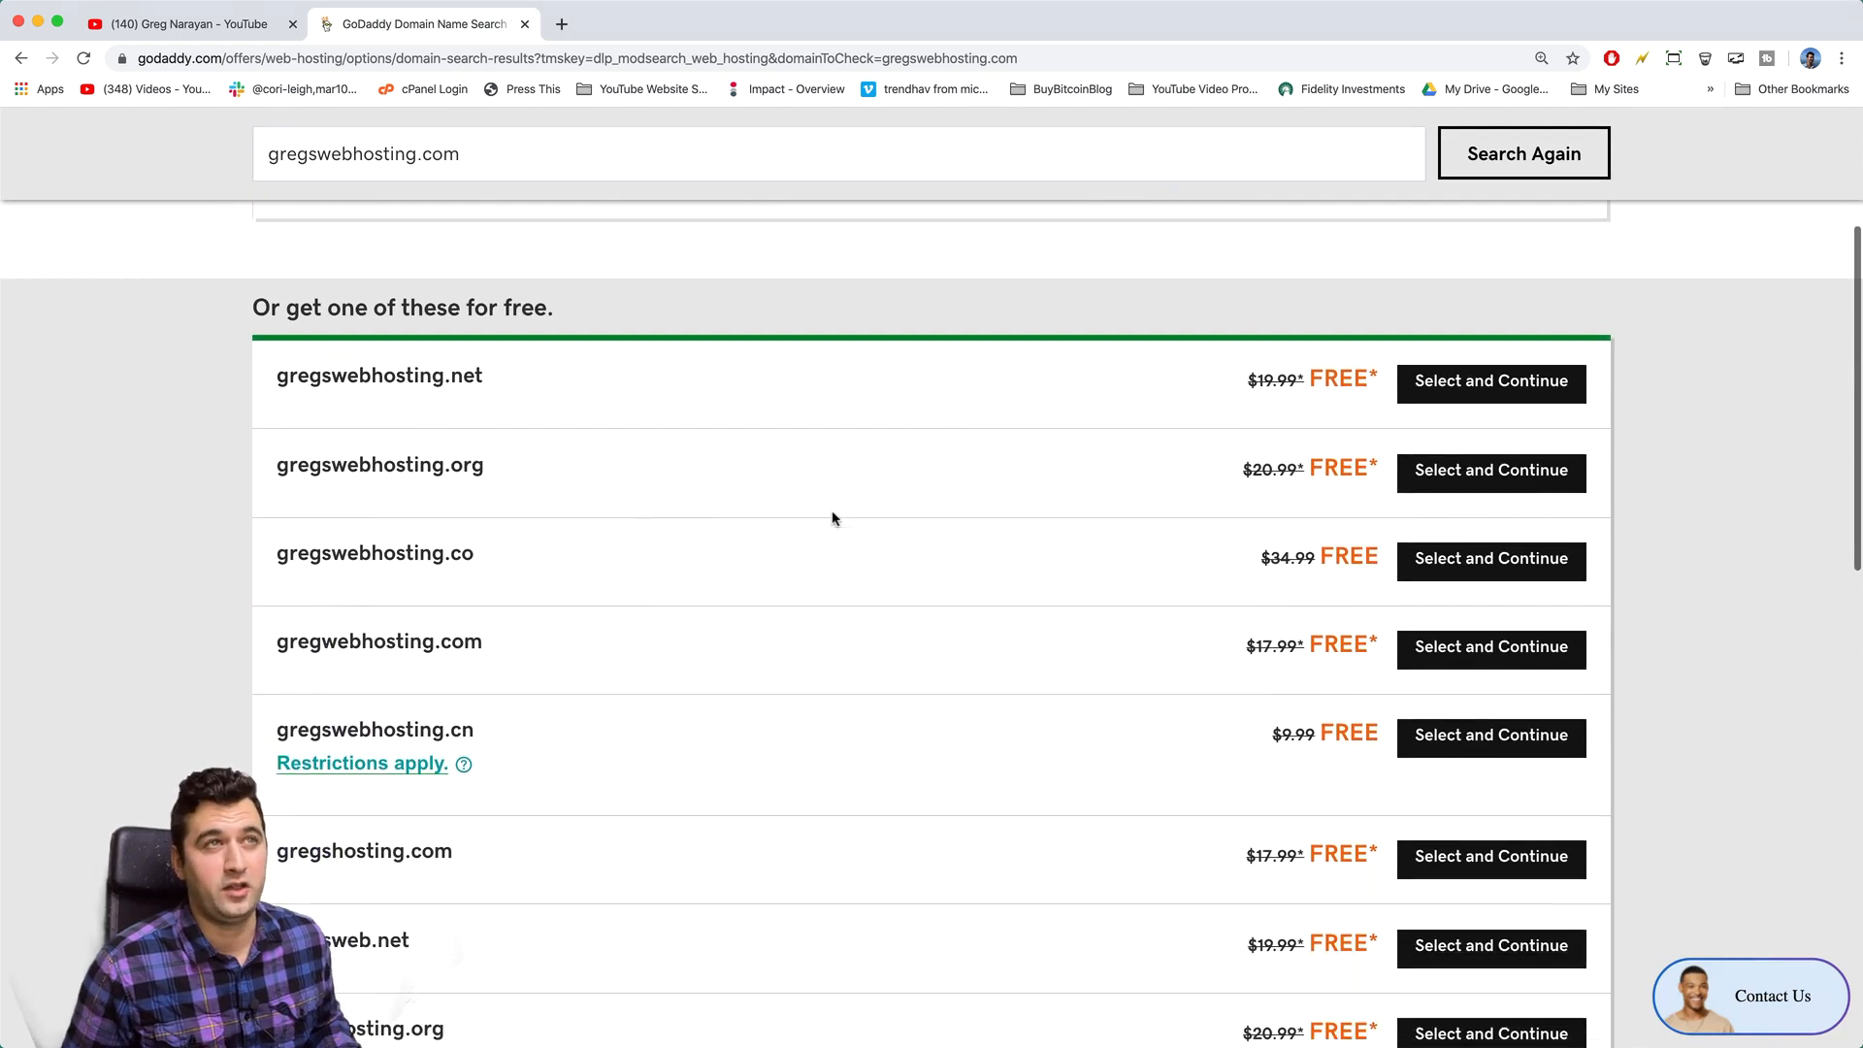
drag(483, 467, 441, 470)
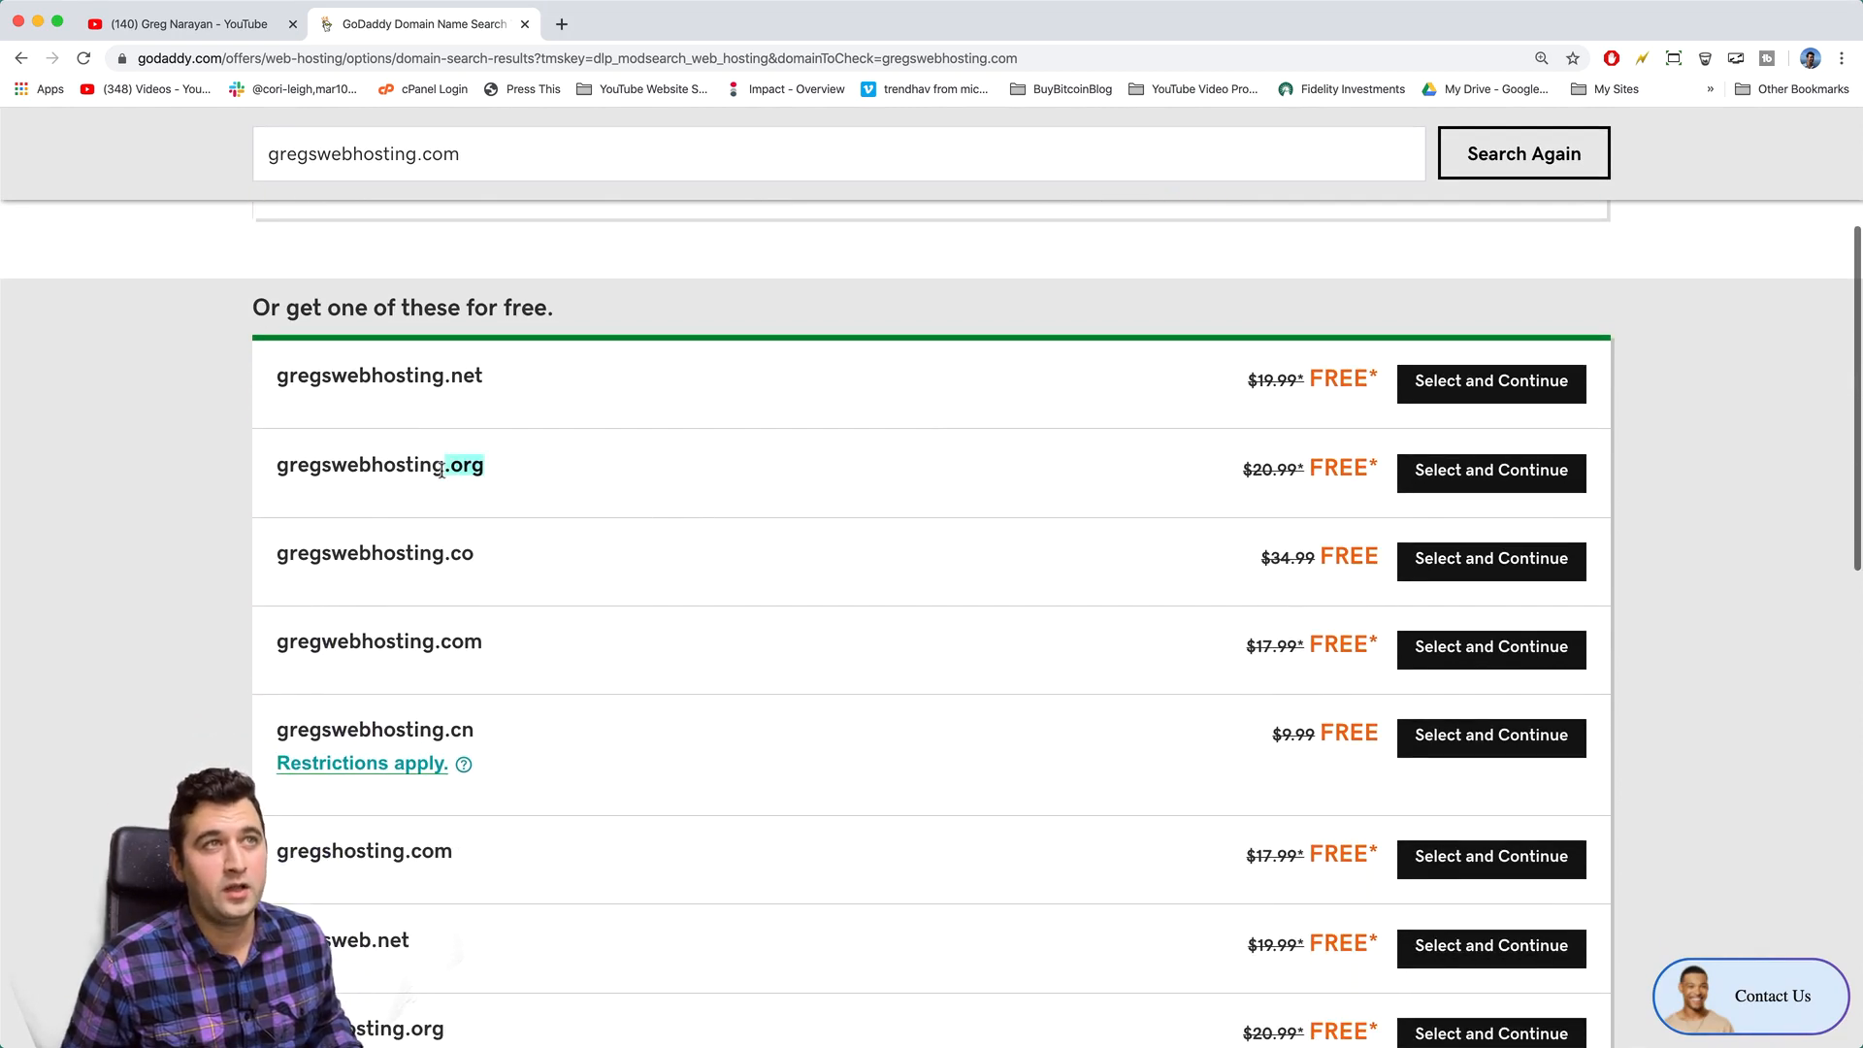
scroll(550, 541, down, 3)
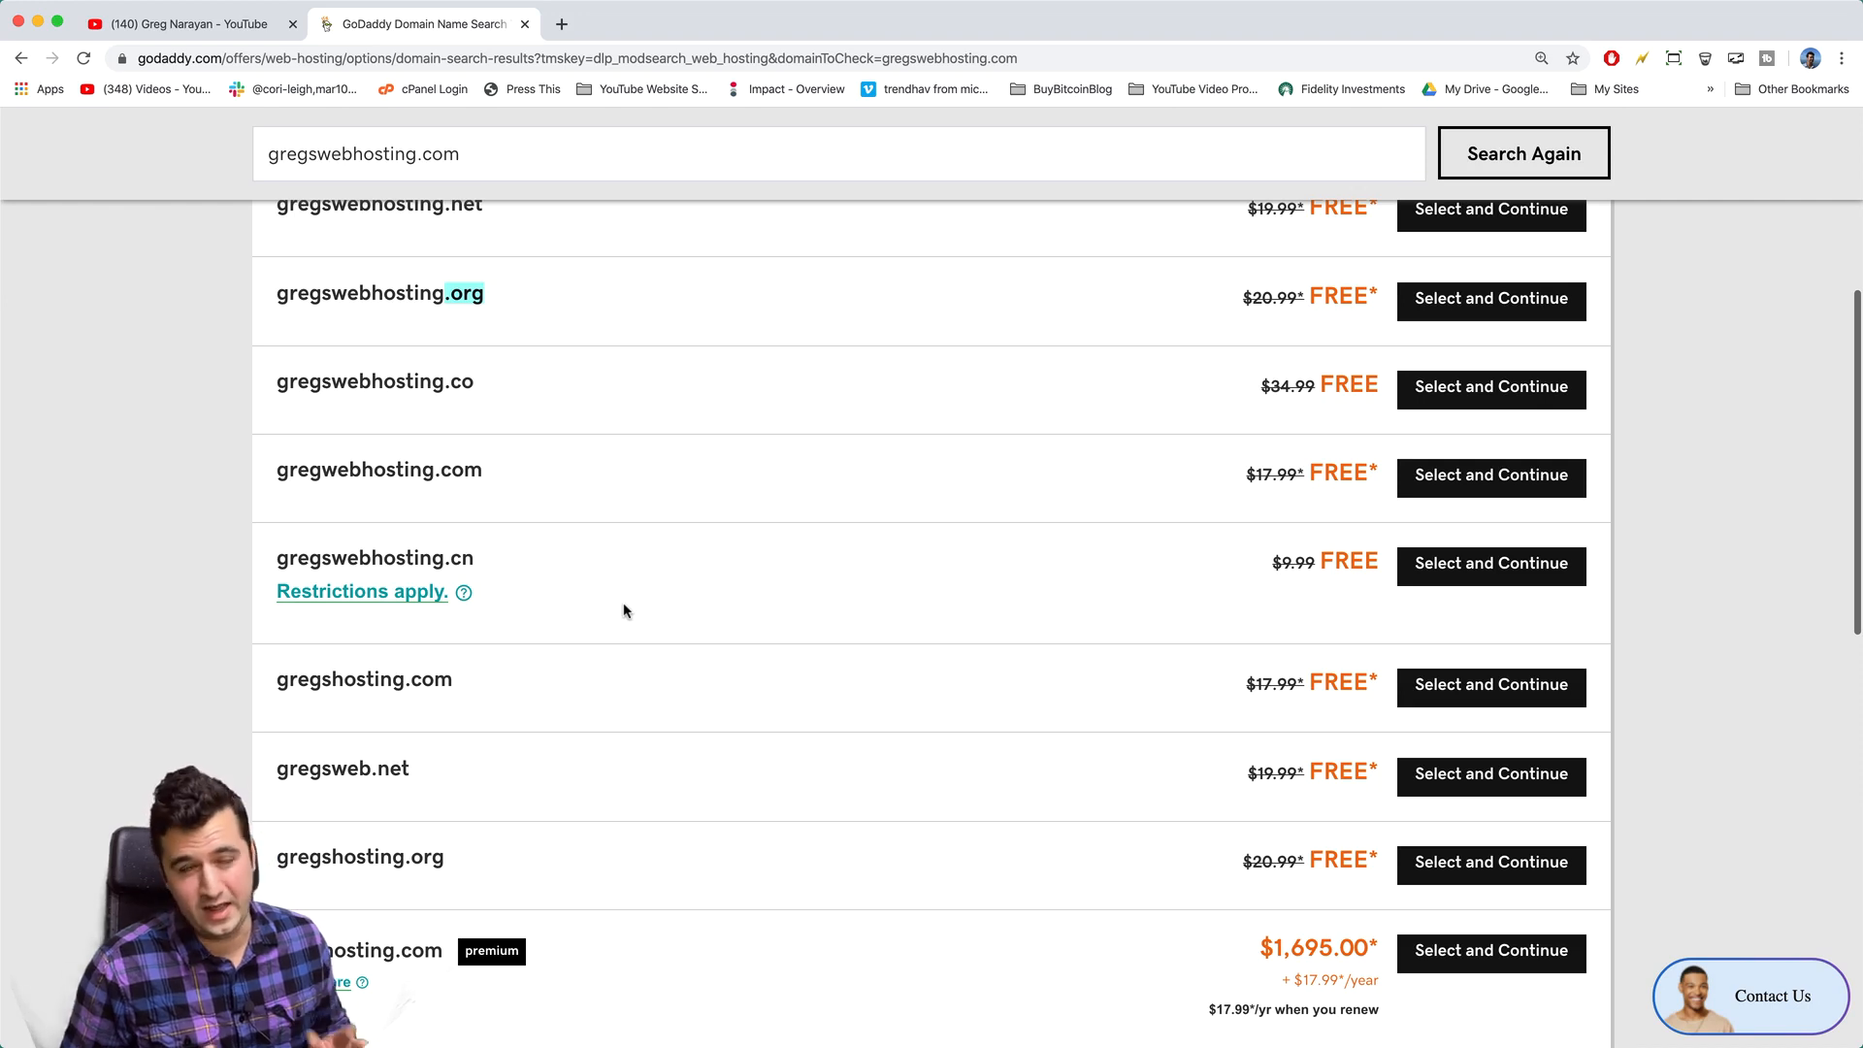
click(711, 607)
scroll(711, 607, up, 10)
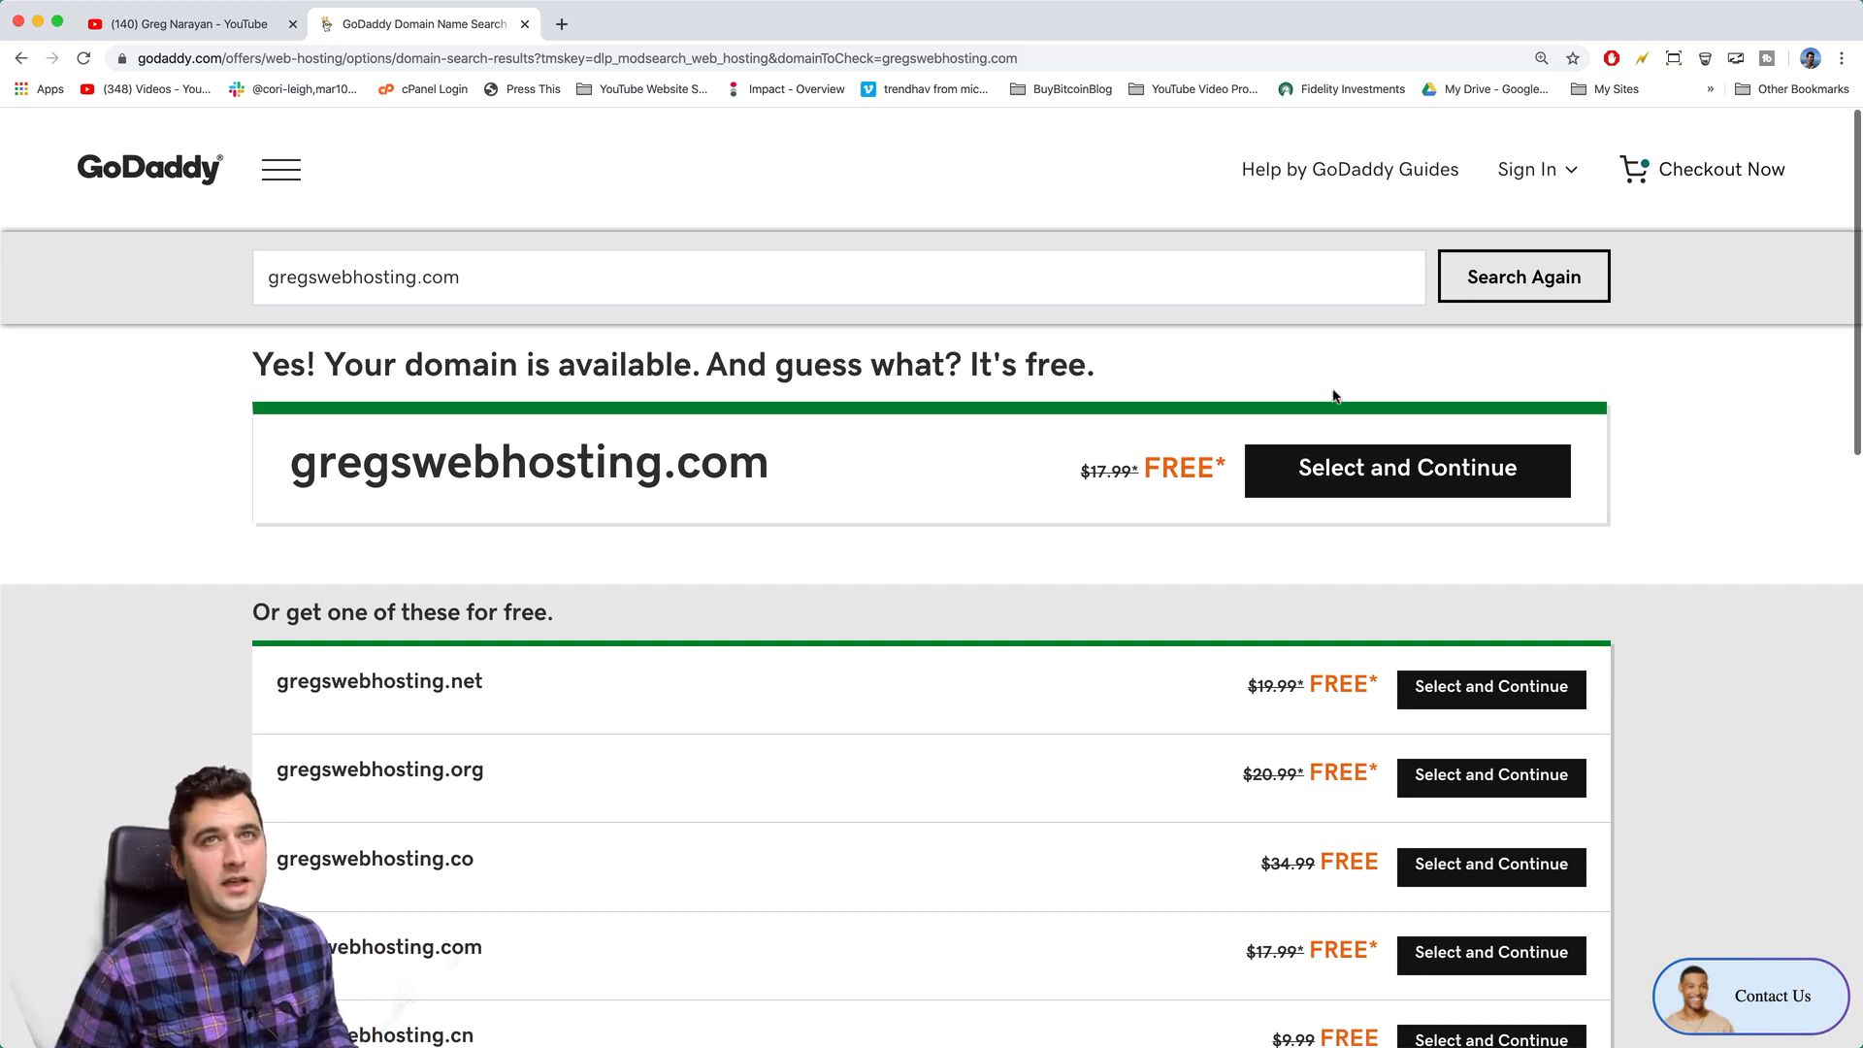
click(1530, 481)
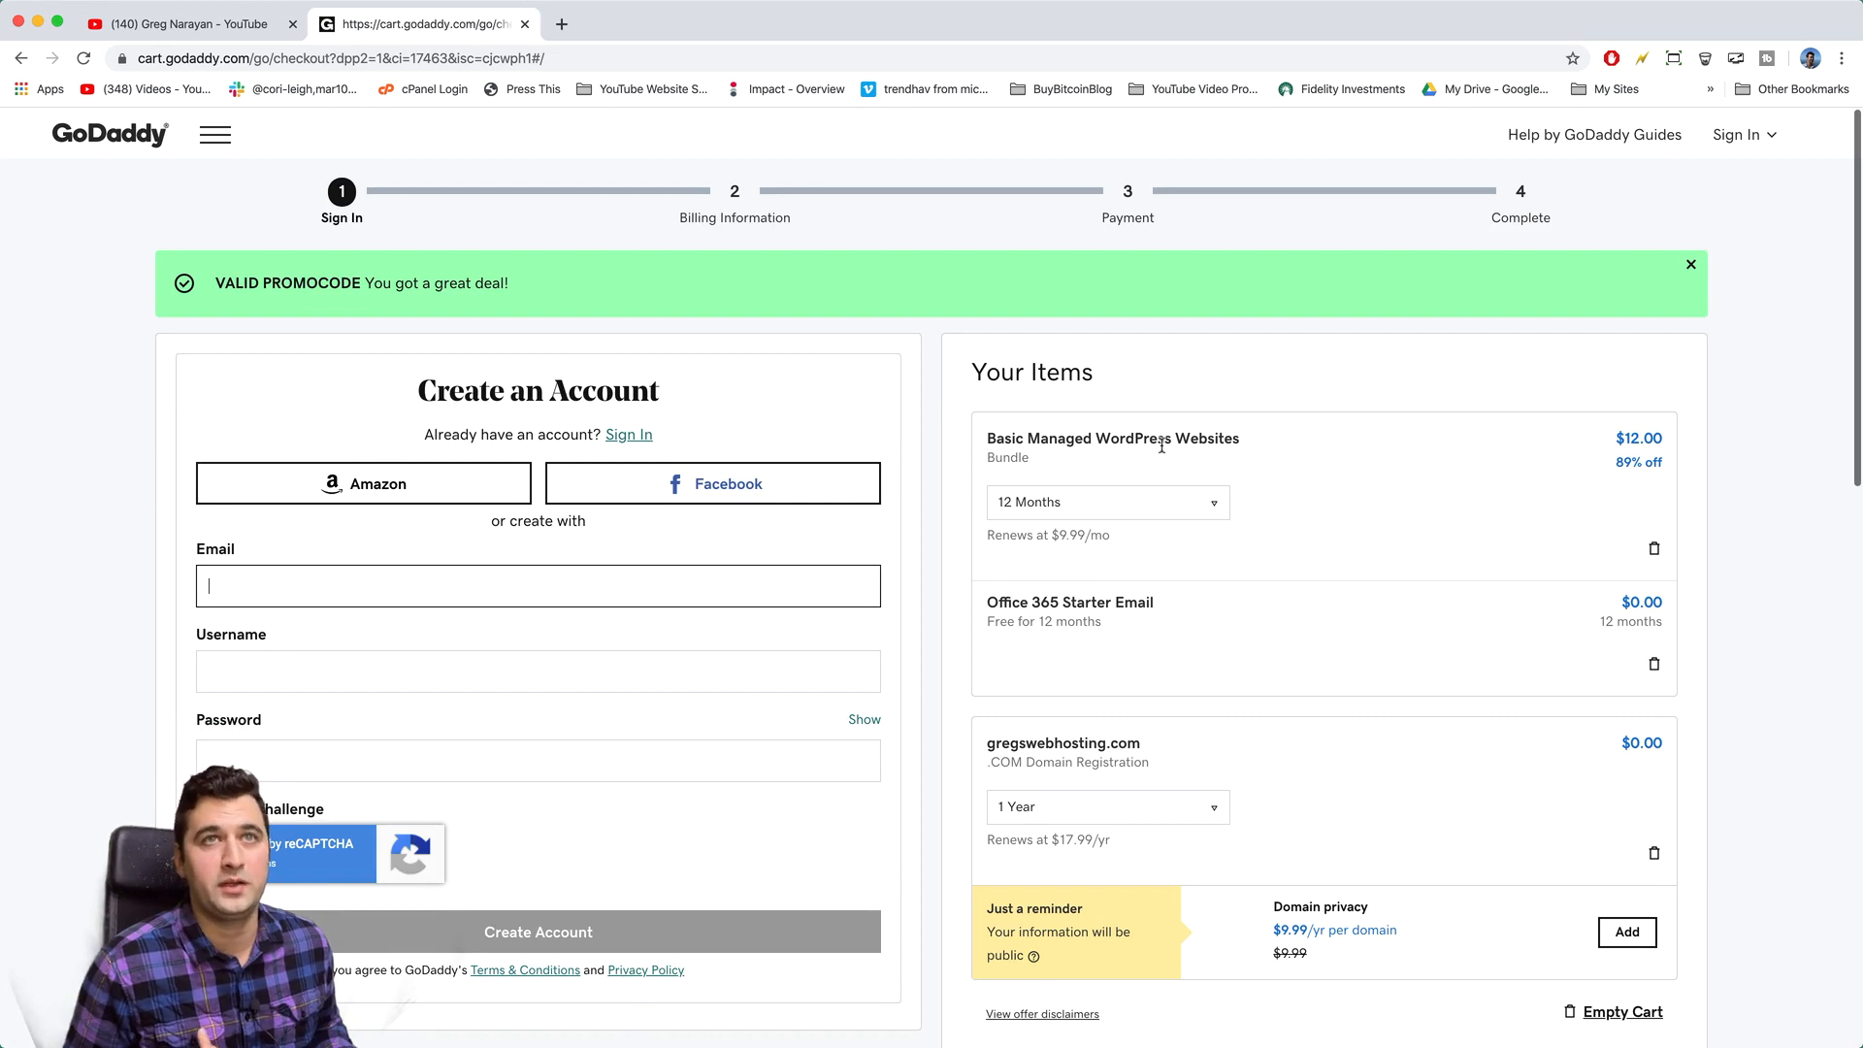
scroll(1229, 445, down, 3)
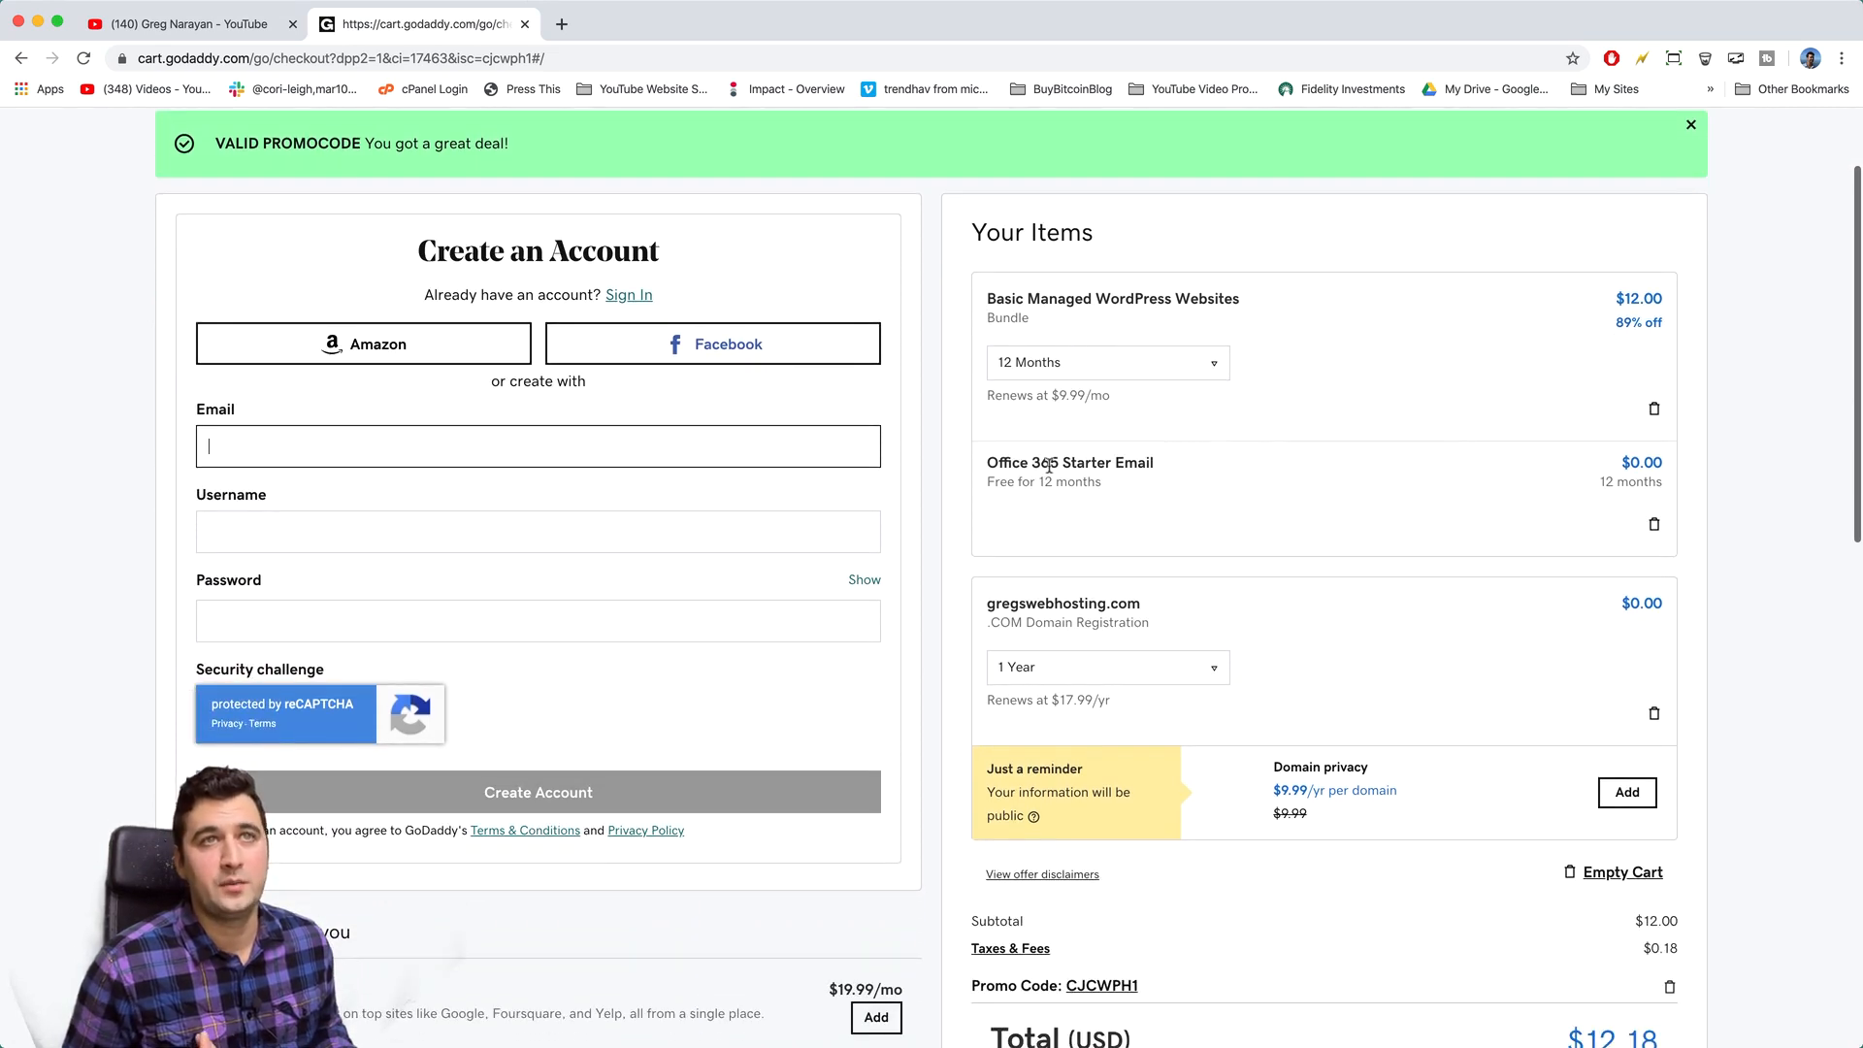
scroll(1159, 476, down, 2)
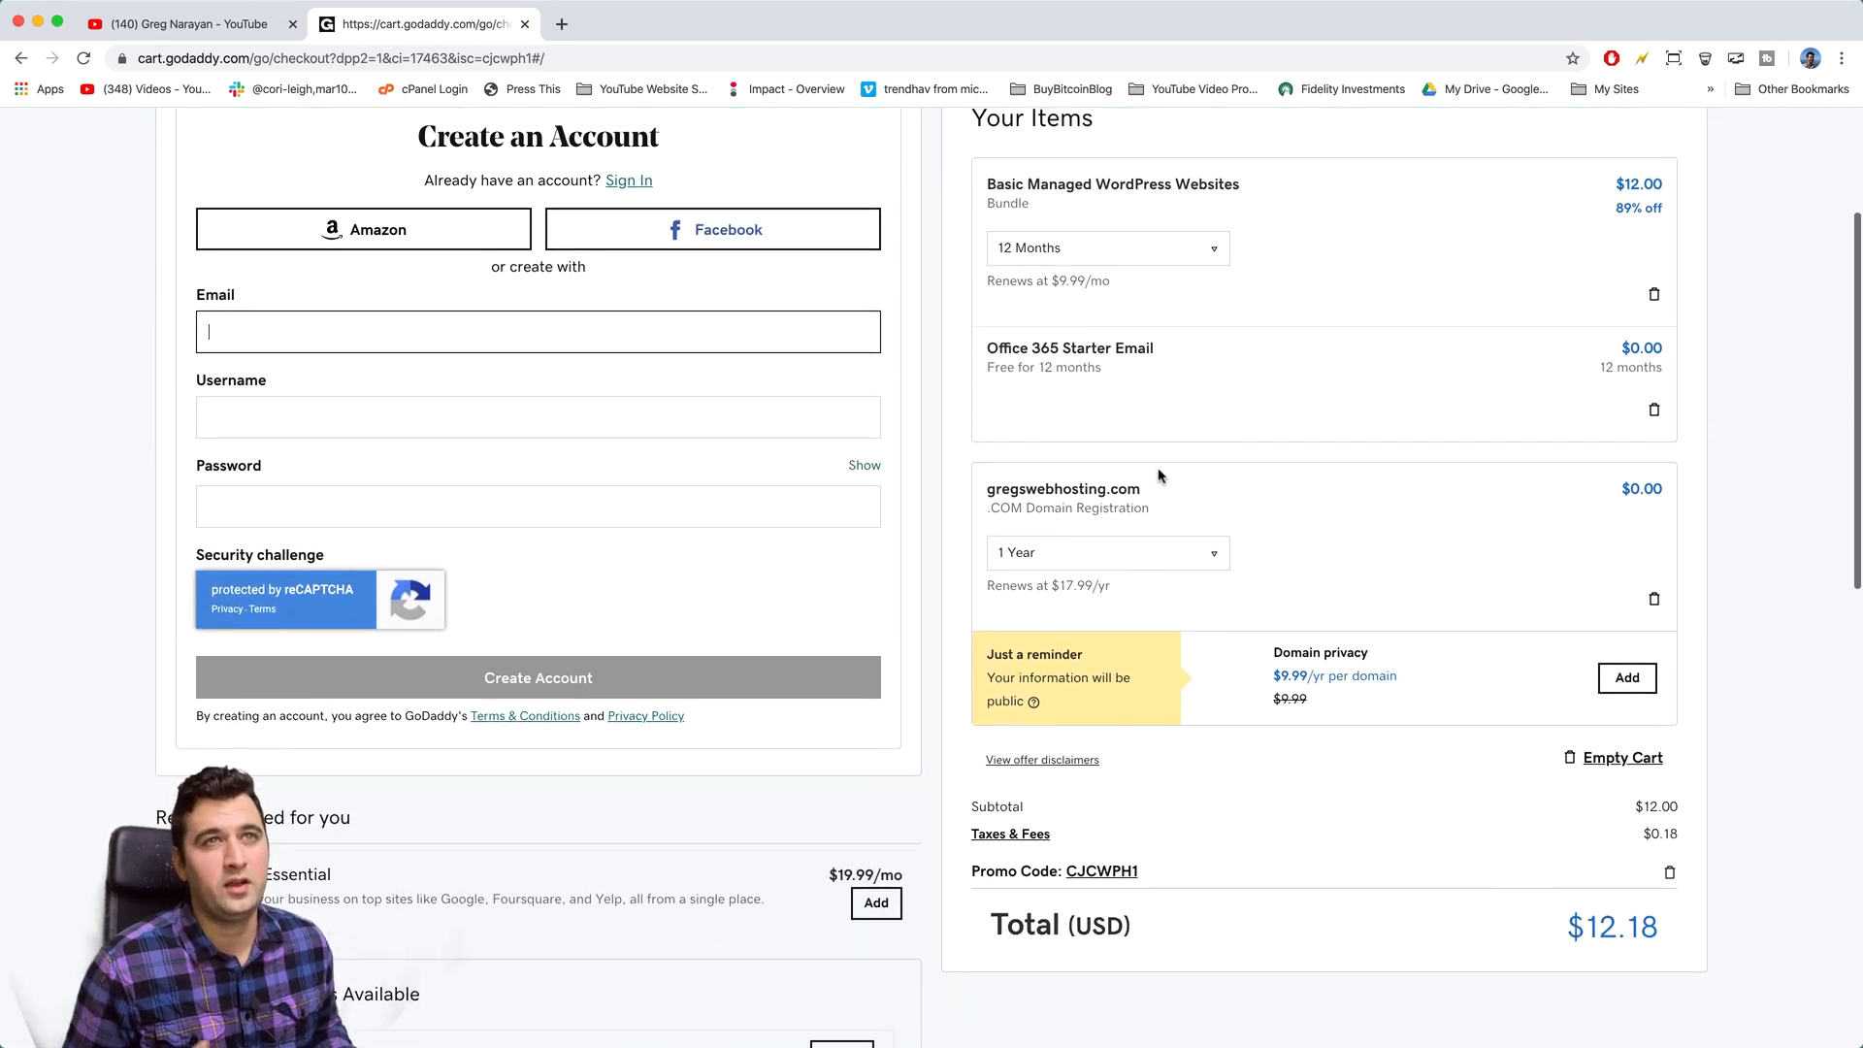
scroll(1216, 520, down, 1)
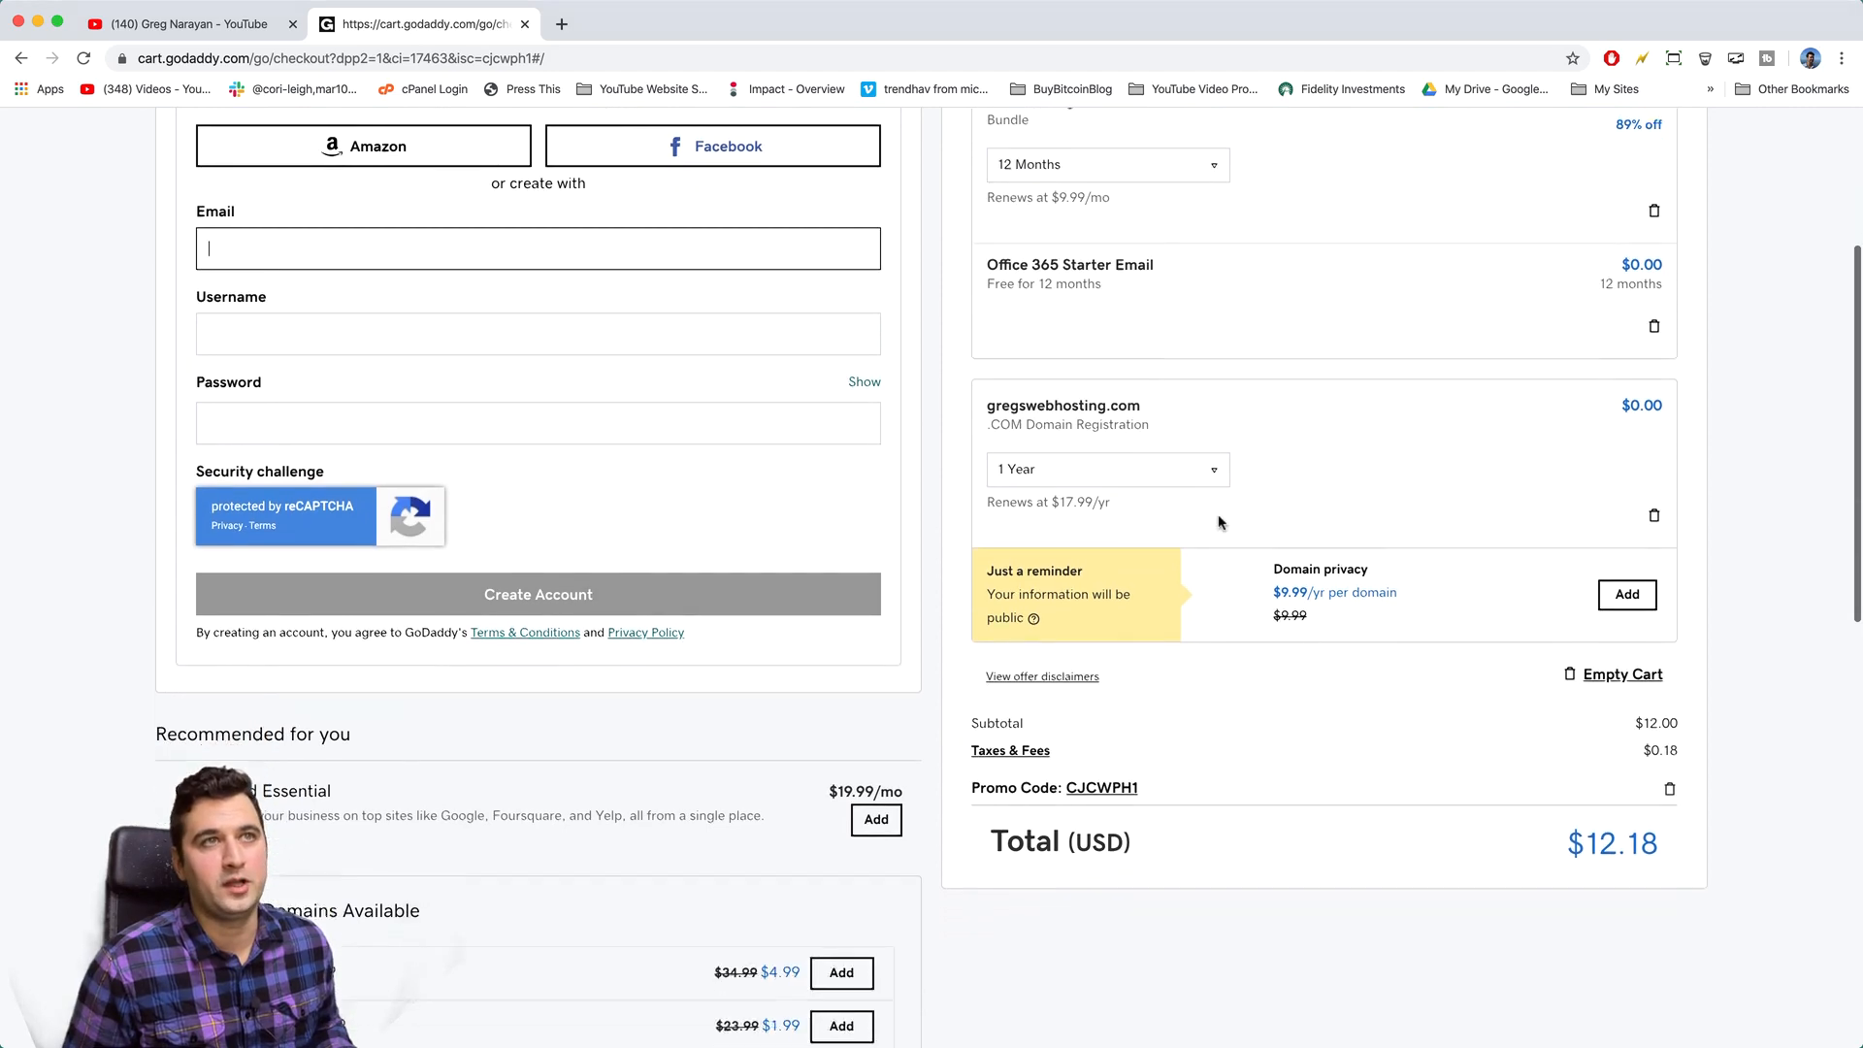
scroll(1220, 524, up, 2)
scroll(1403, 578, up, 4)
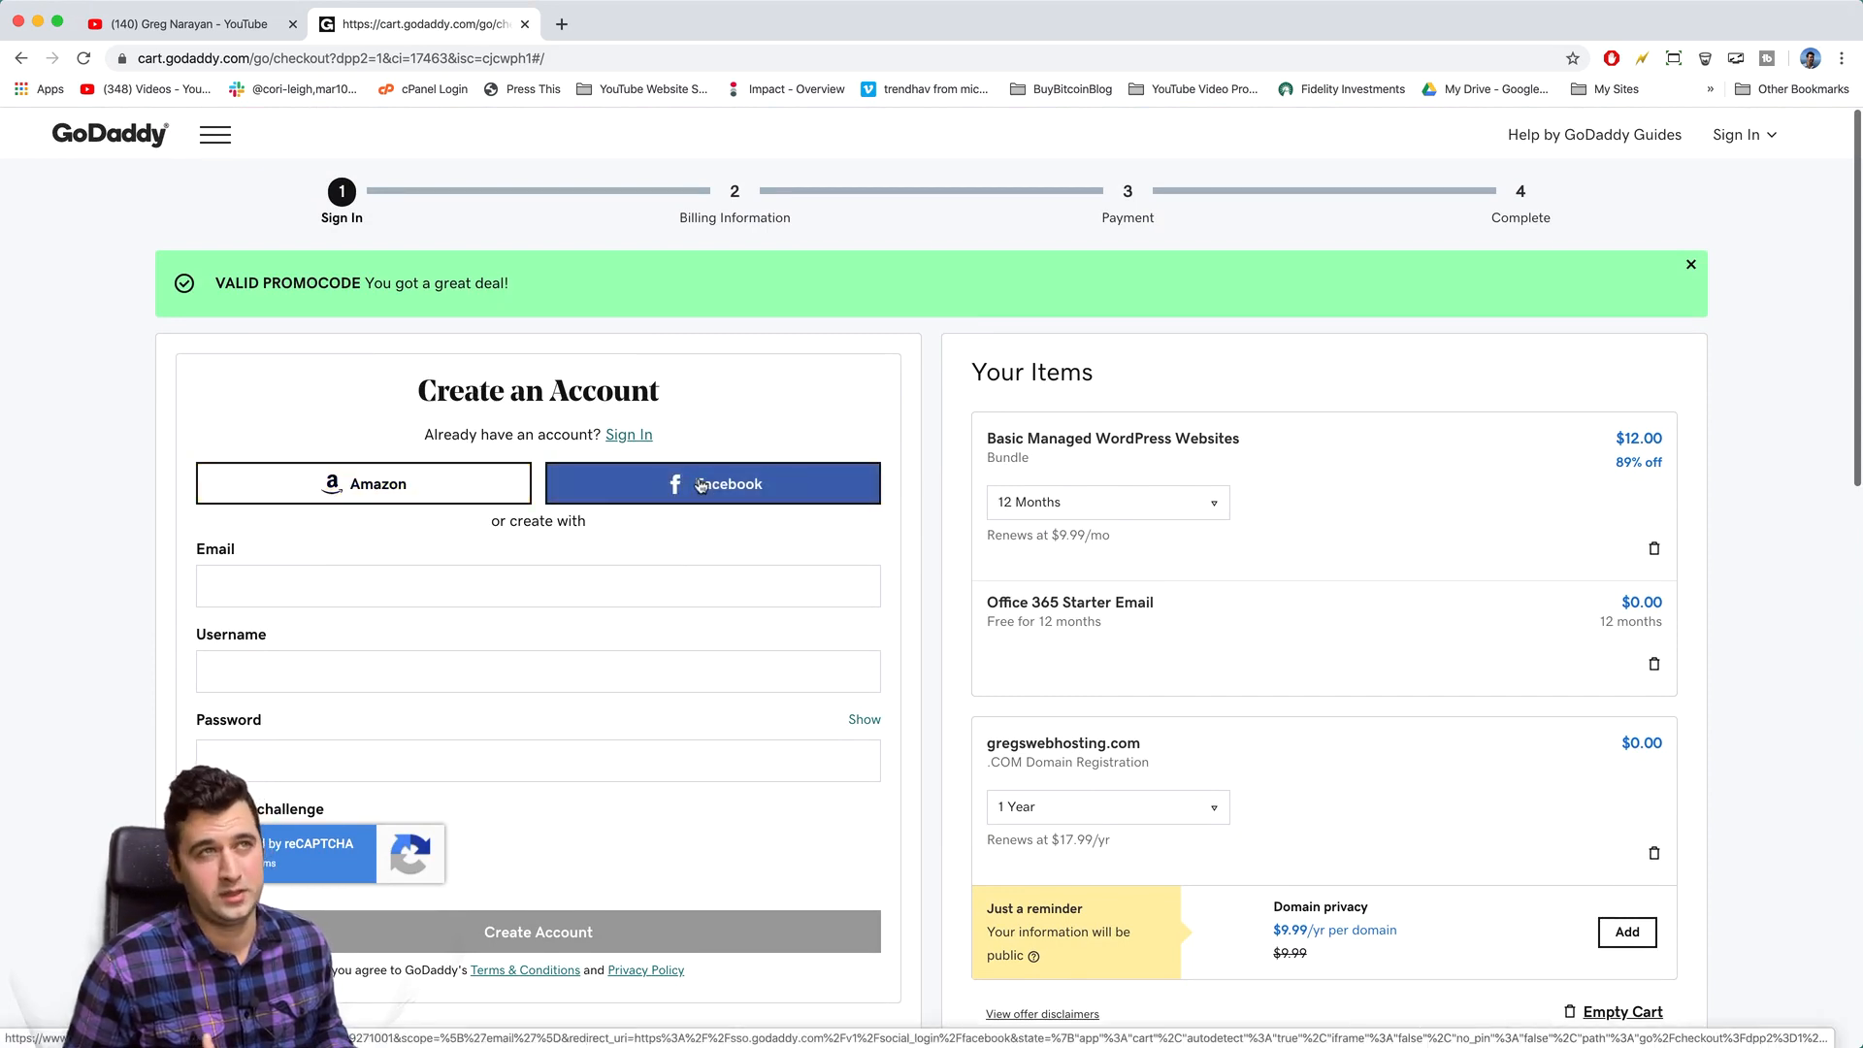
click(520, 599)
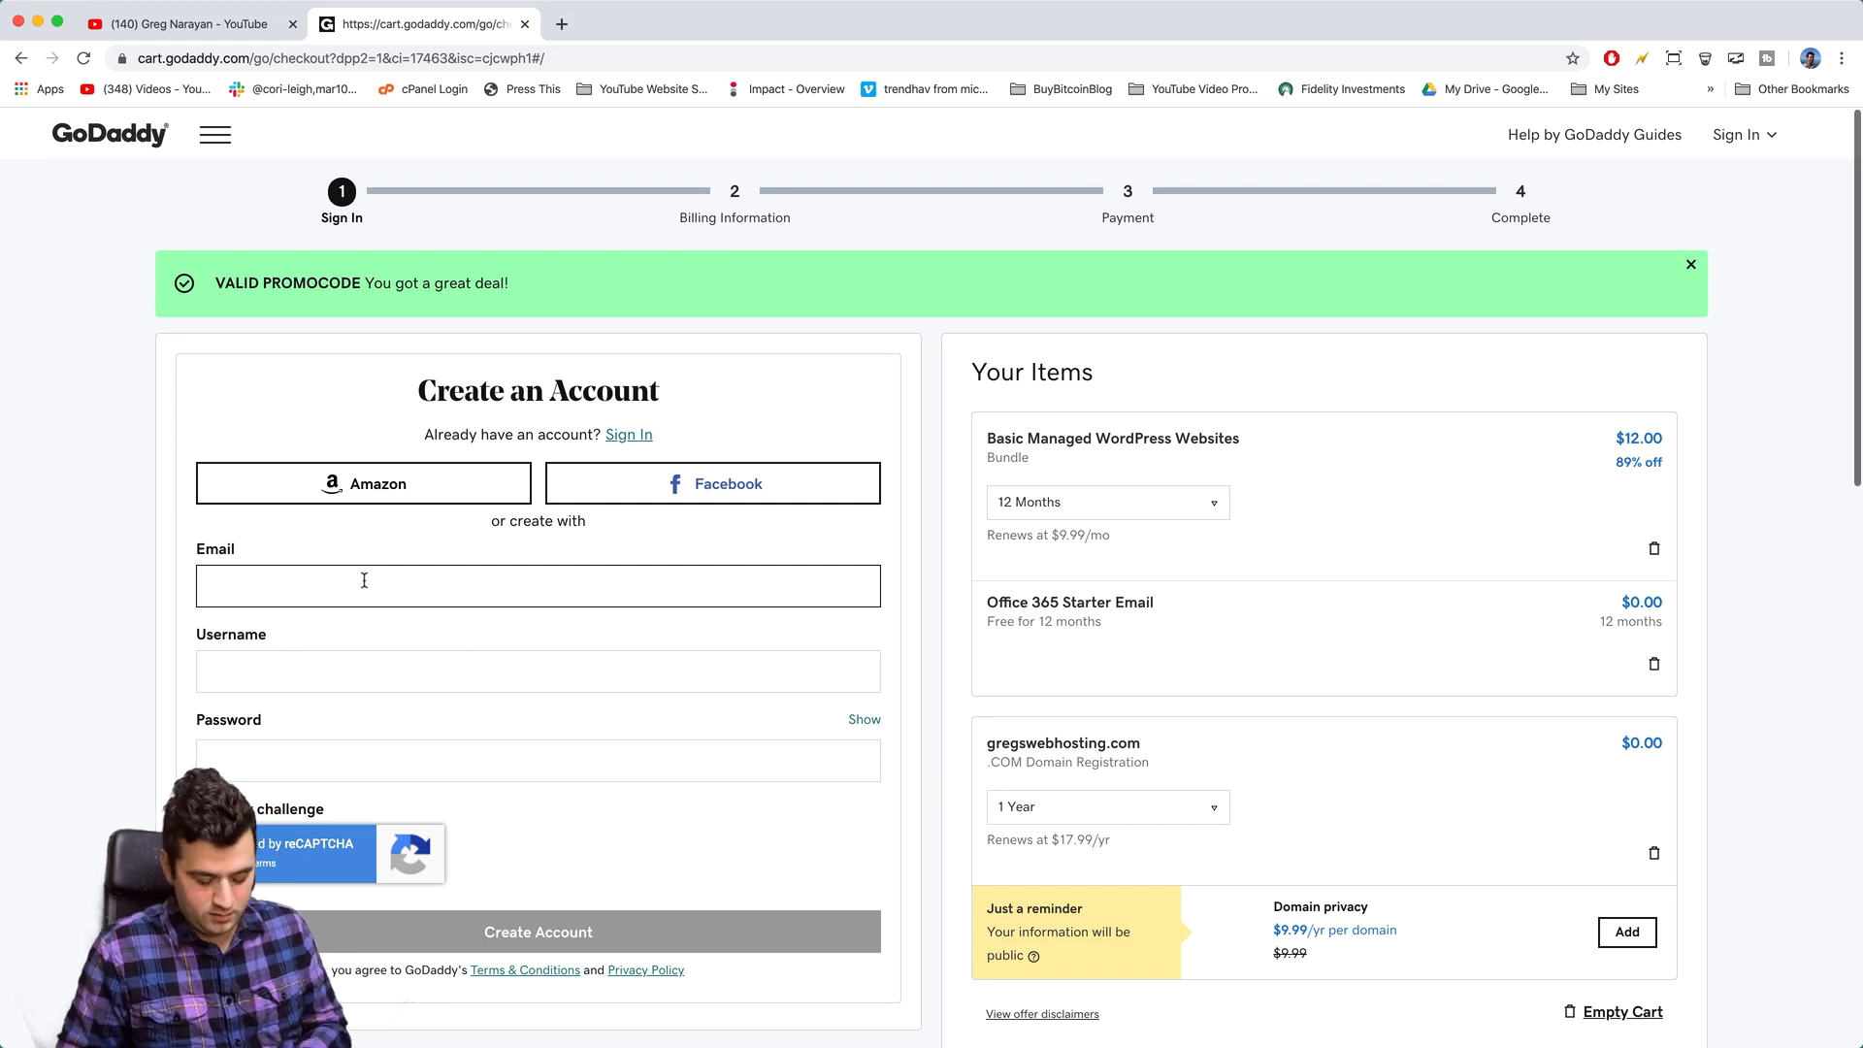
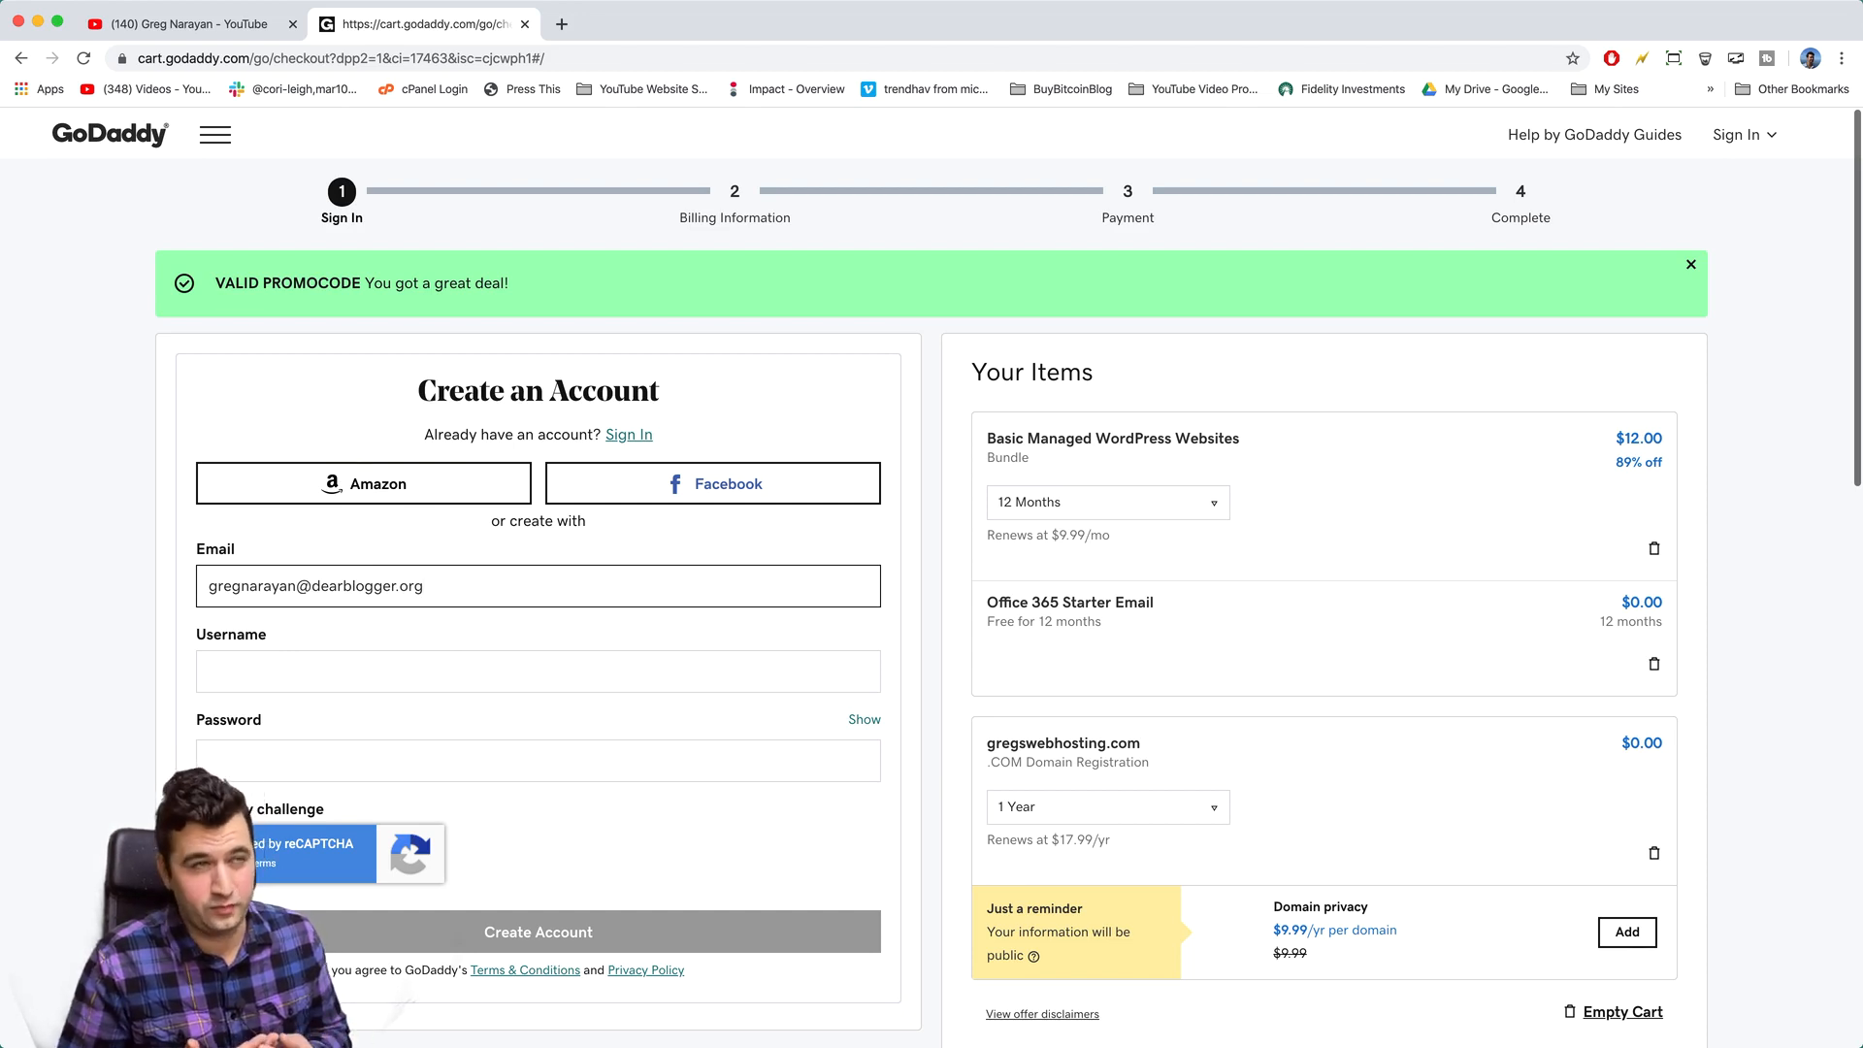
- Enter the account e-mail and edit the username, appending a 1
click(230, 682)
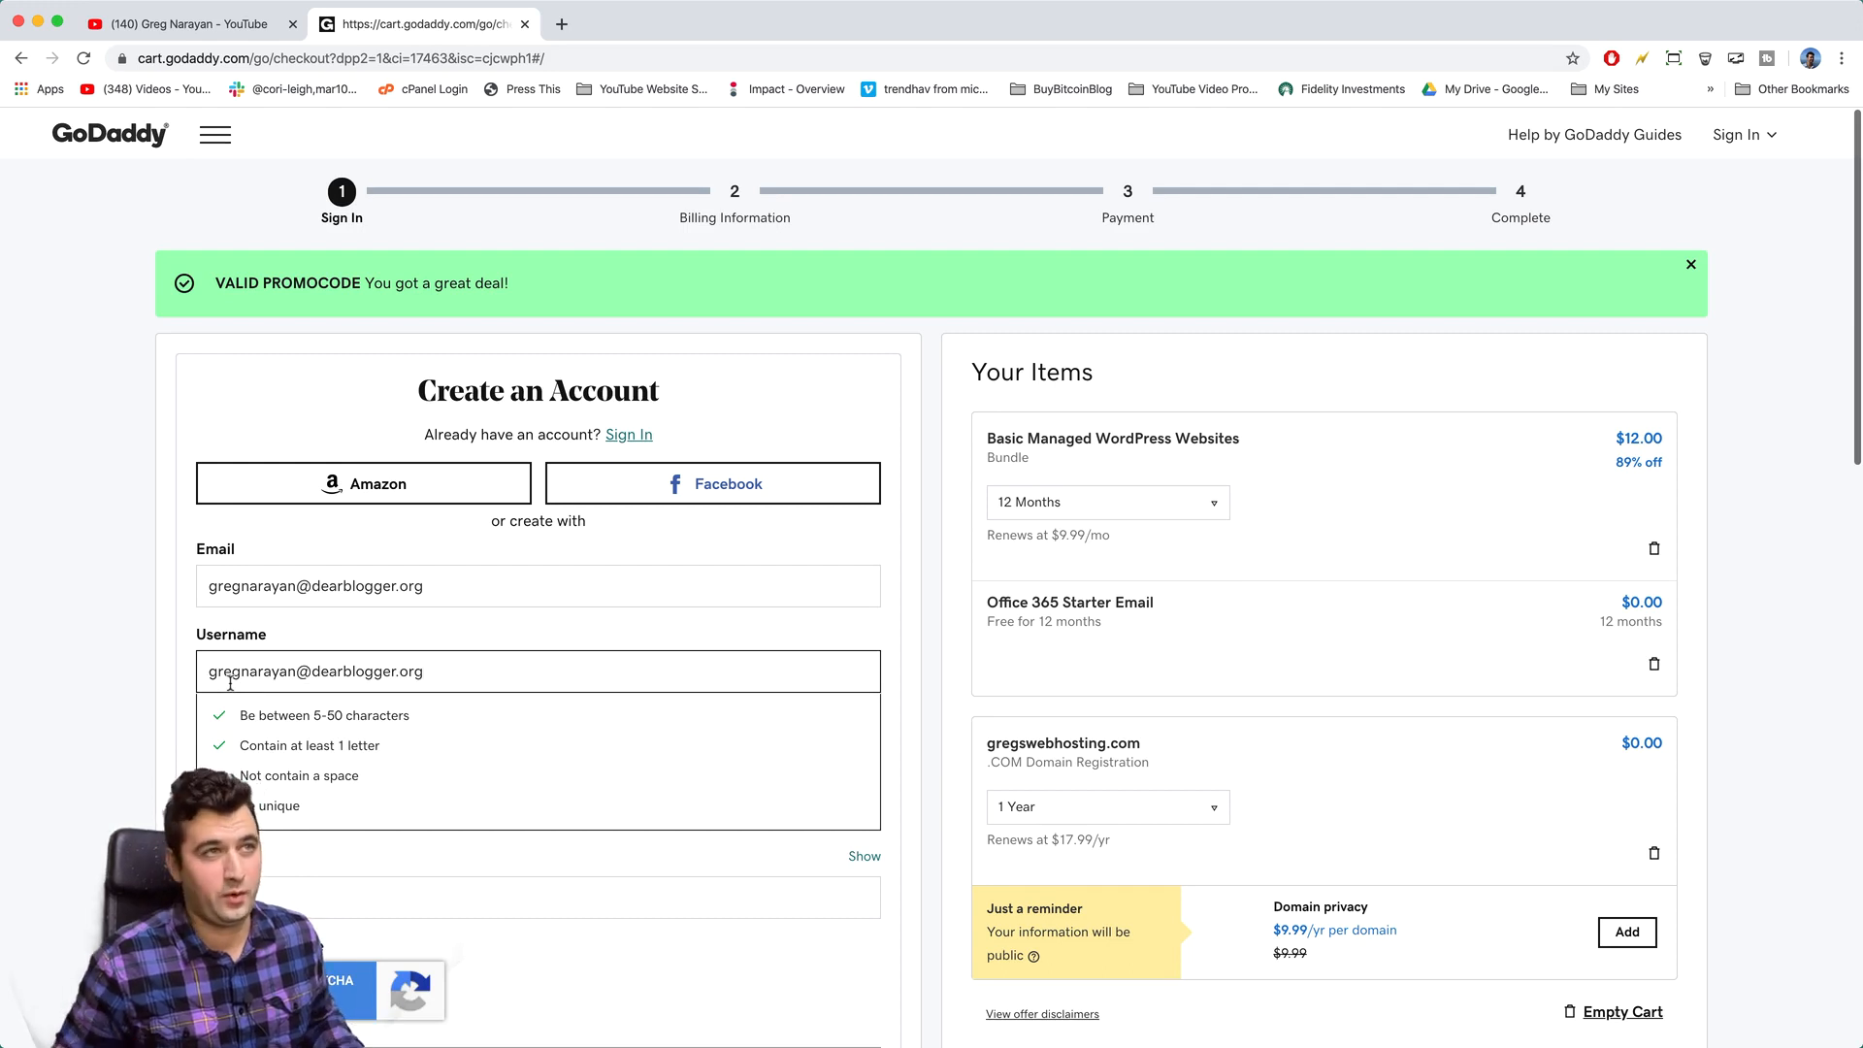
triple_click(263, 677)
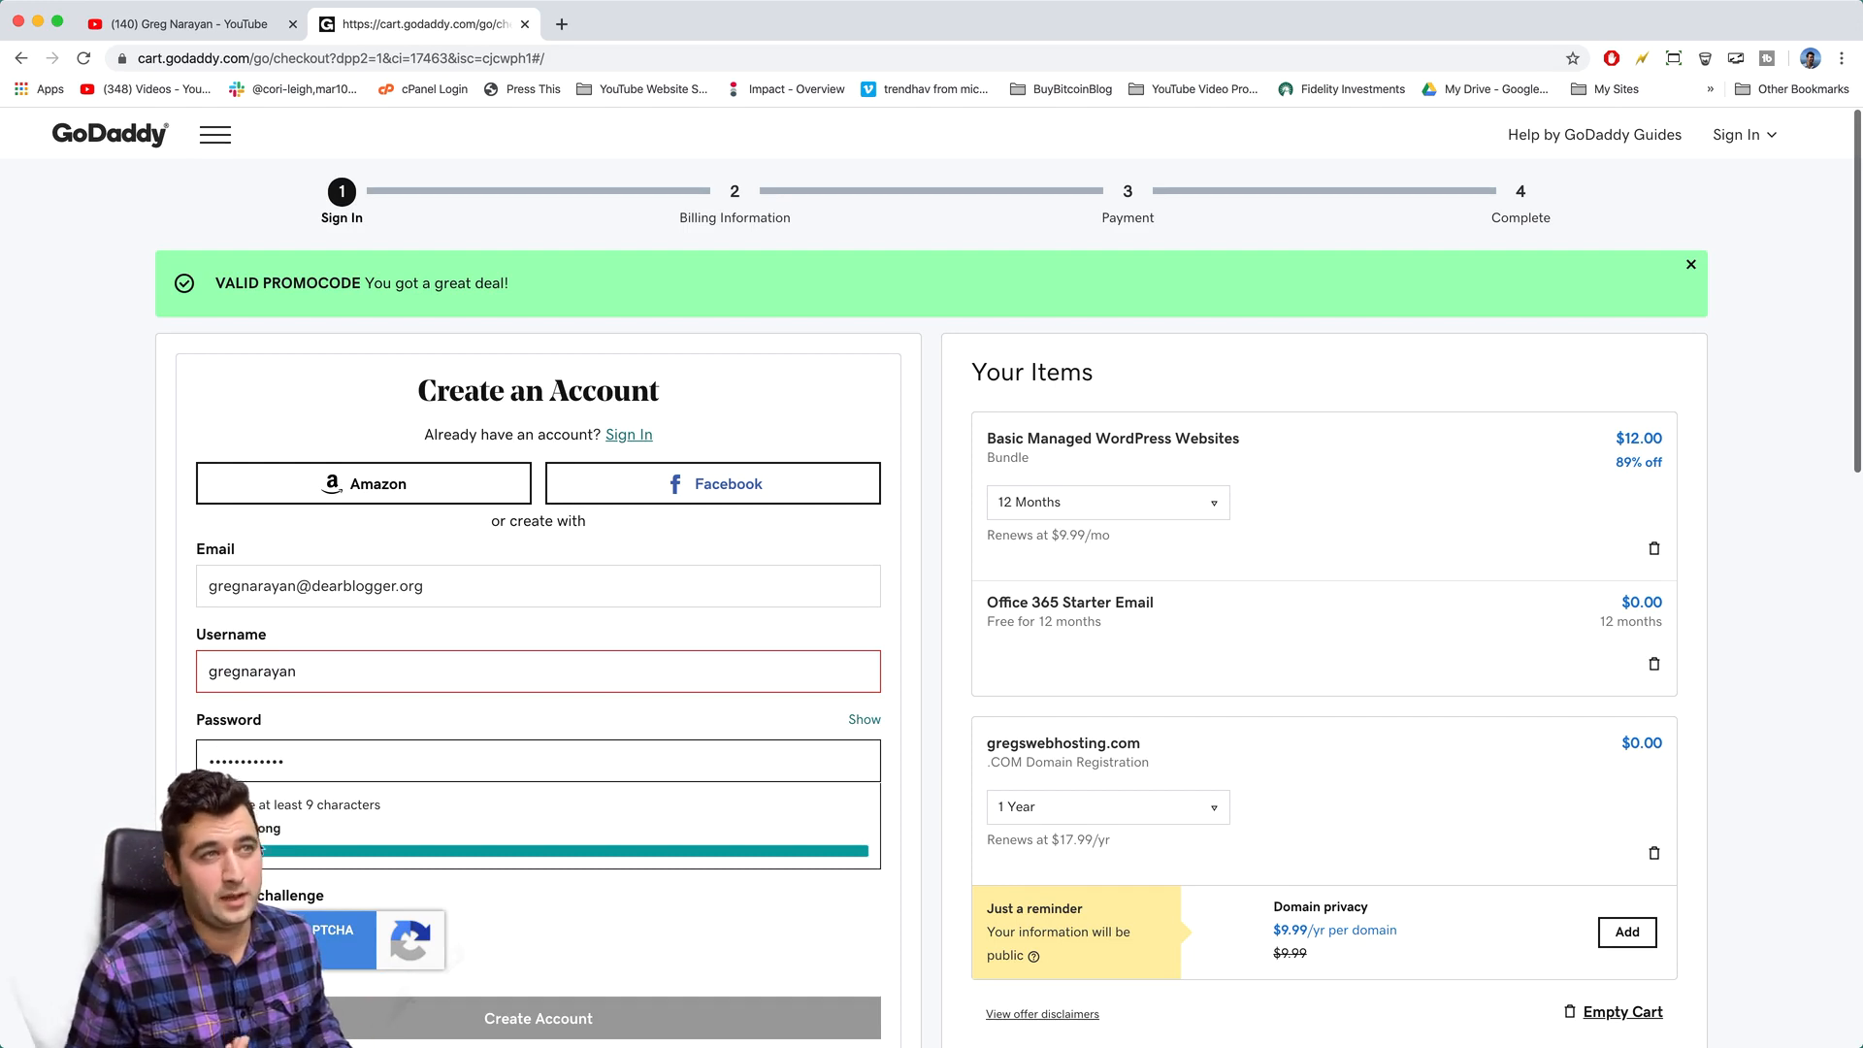
click(323, 671)
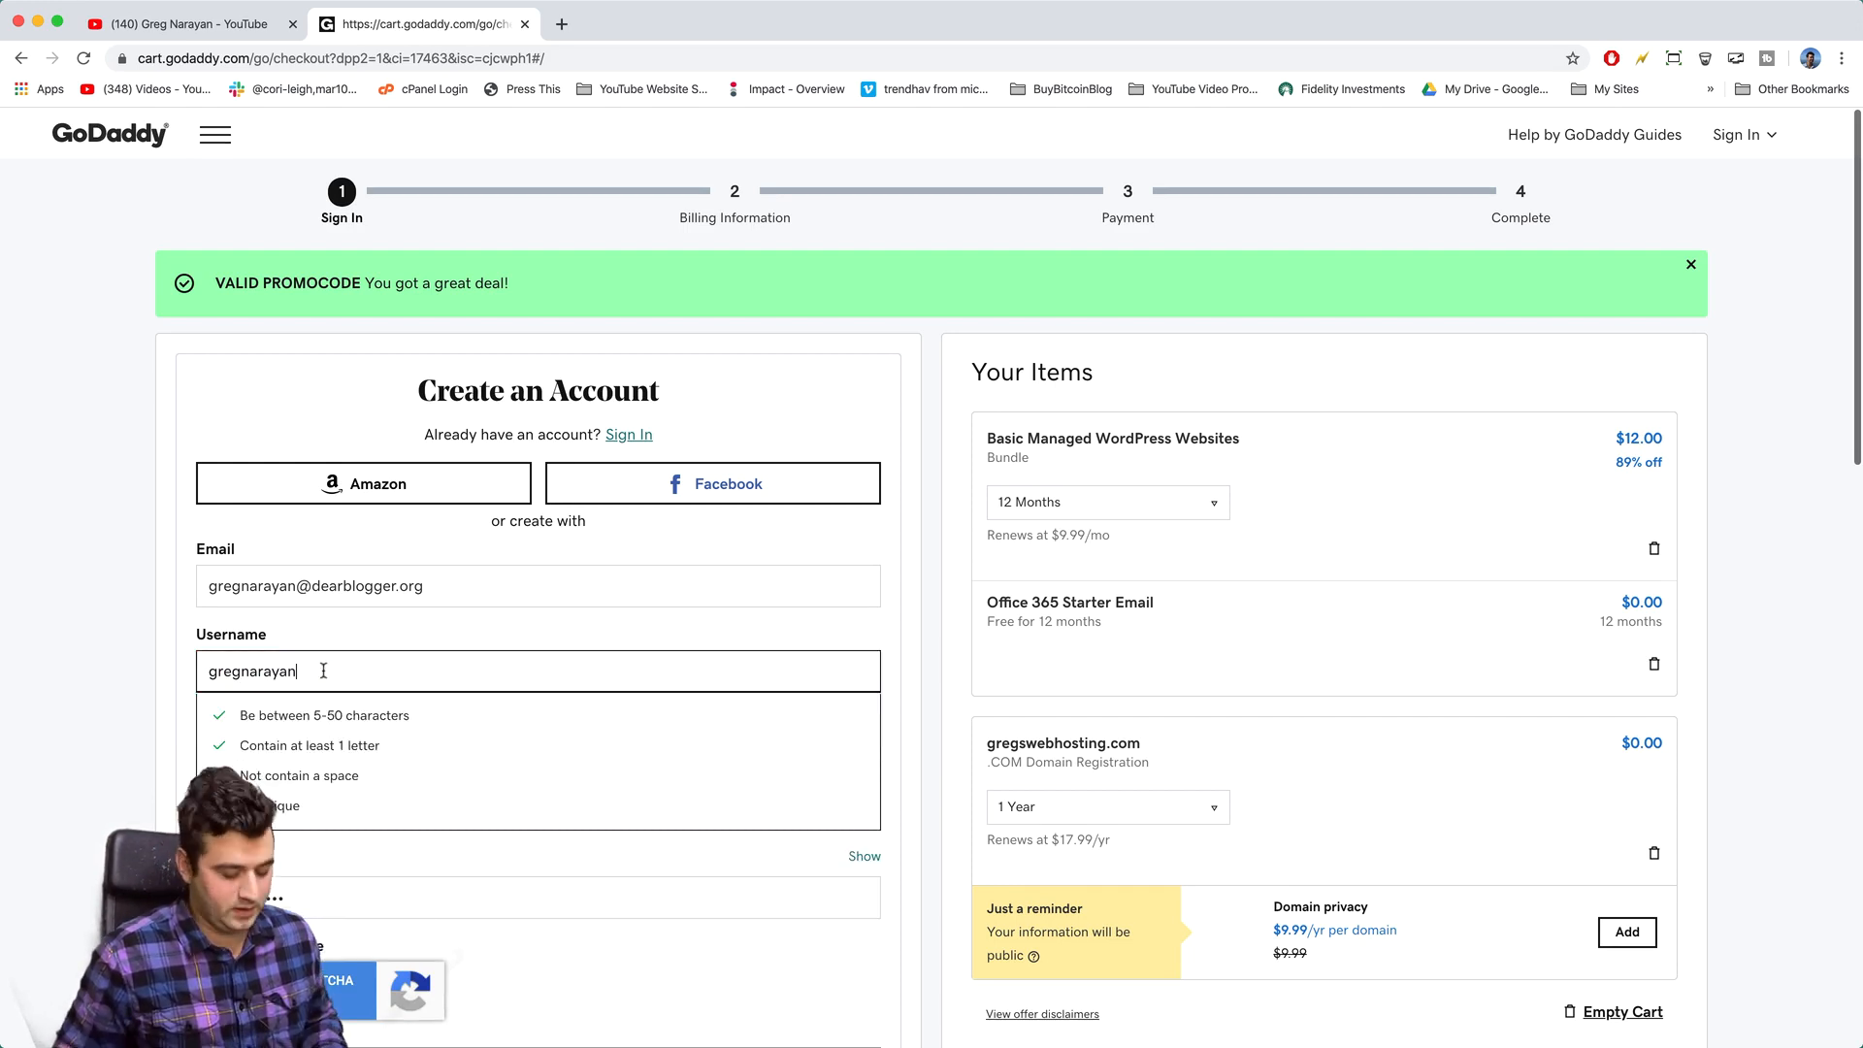
text(1)
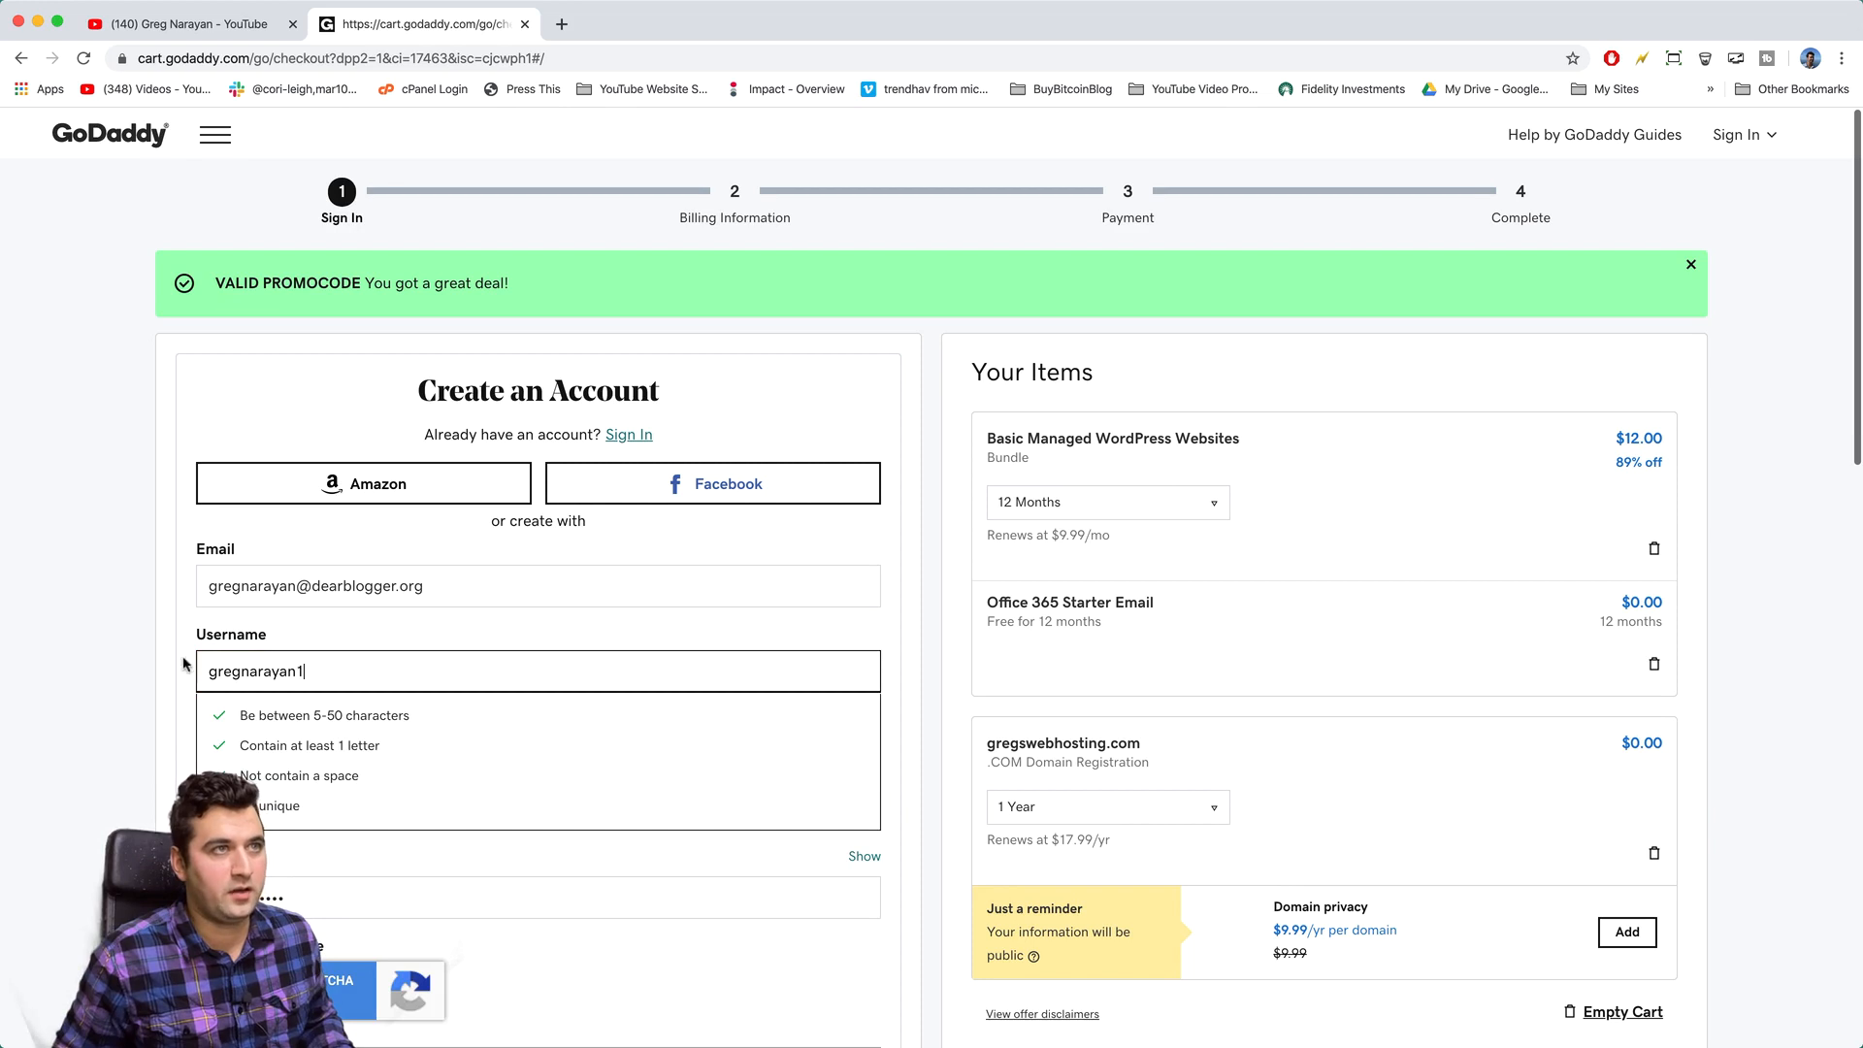
- Fix the rejected username and create the GoDaddy account
click(133, 649)
click(314, 668)
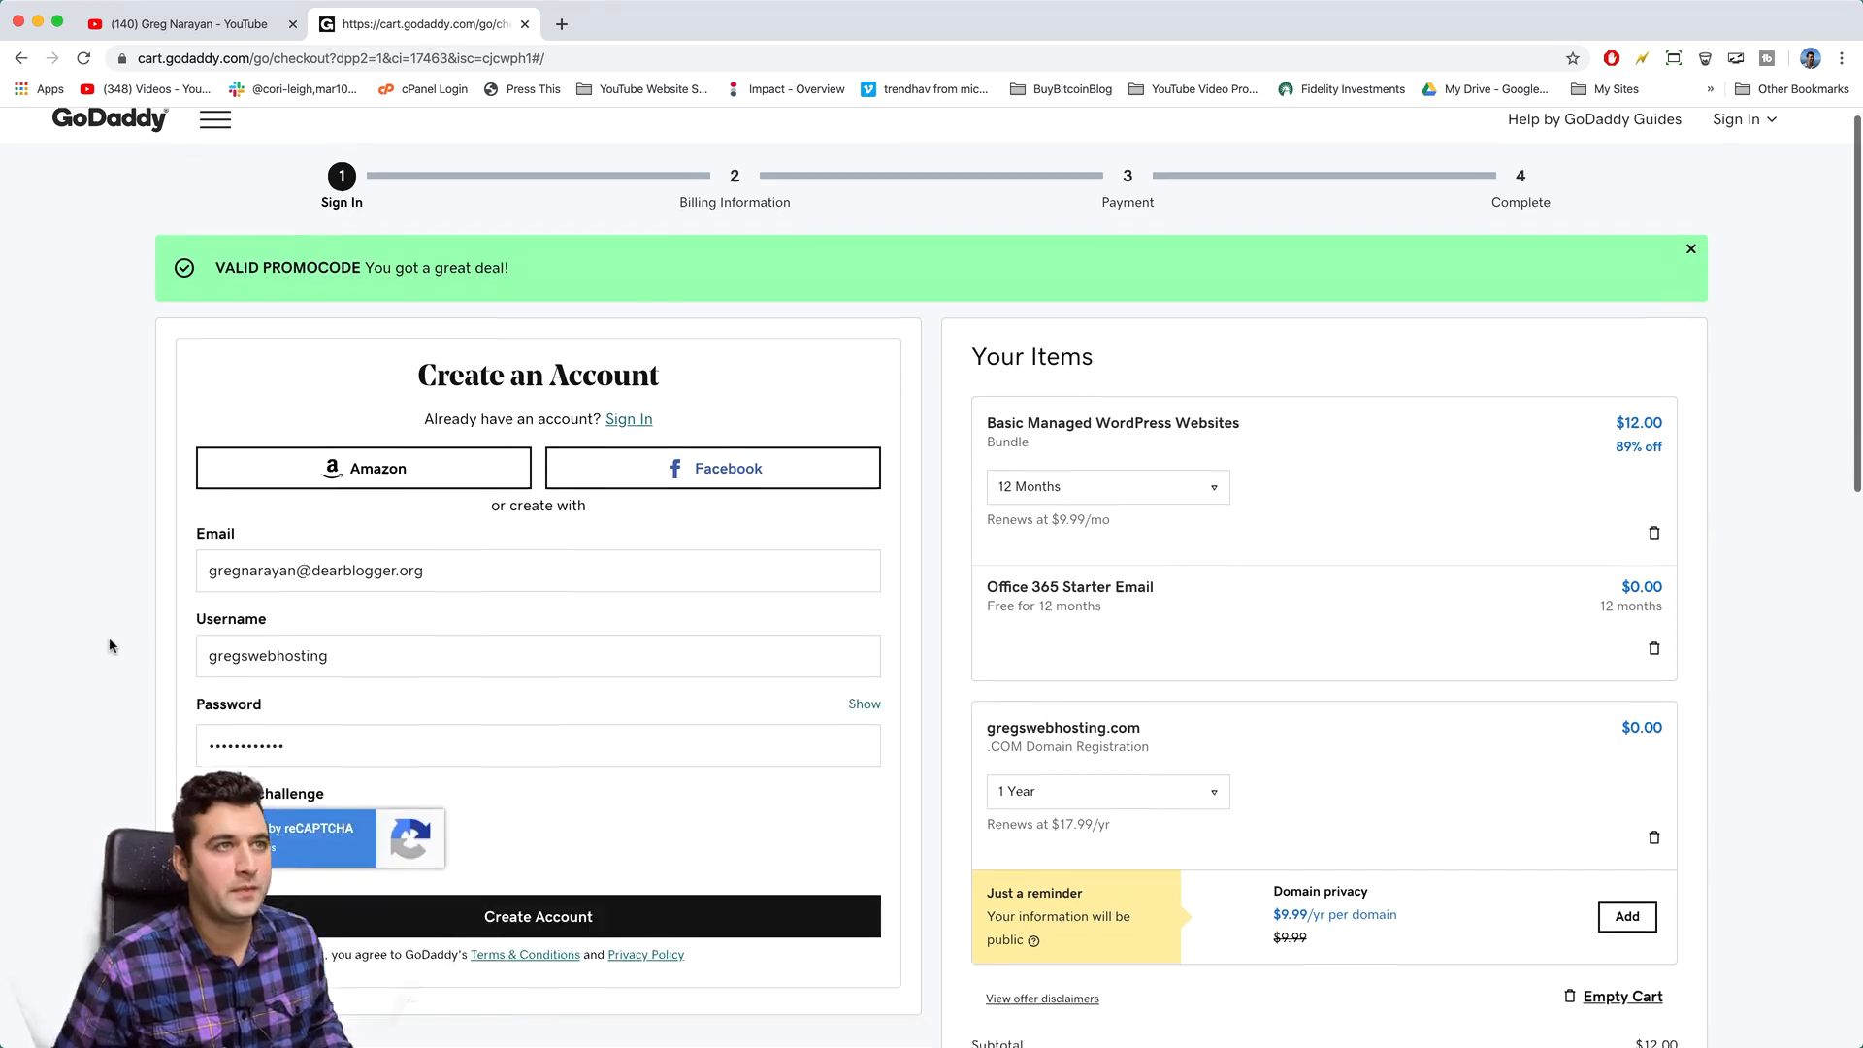
scroll(112, 644, down, 5)
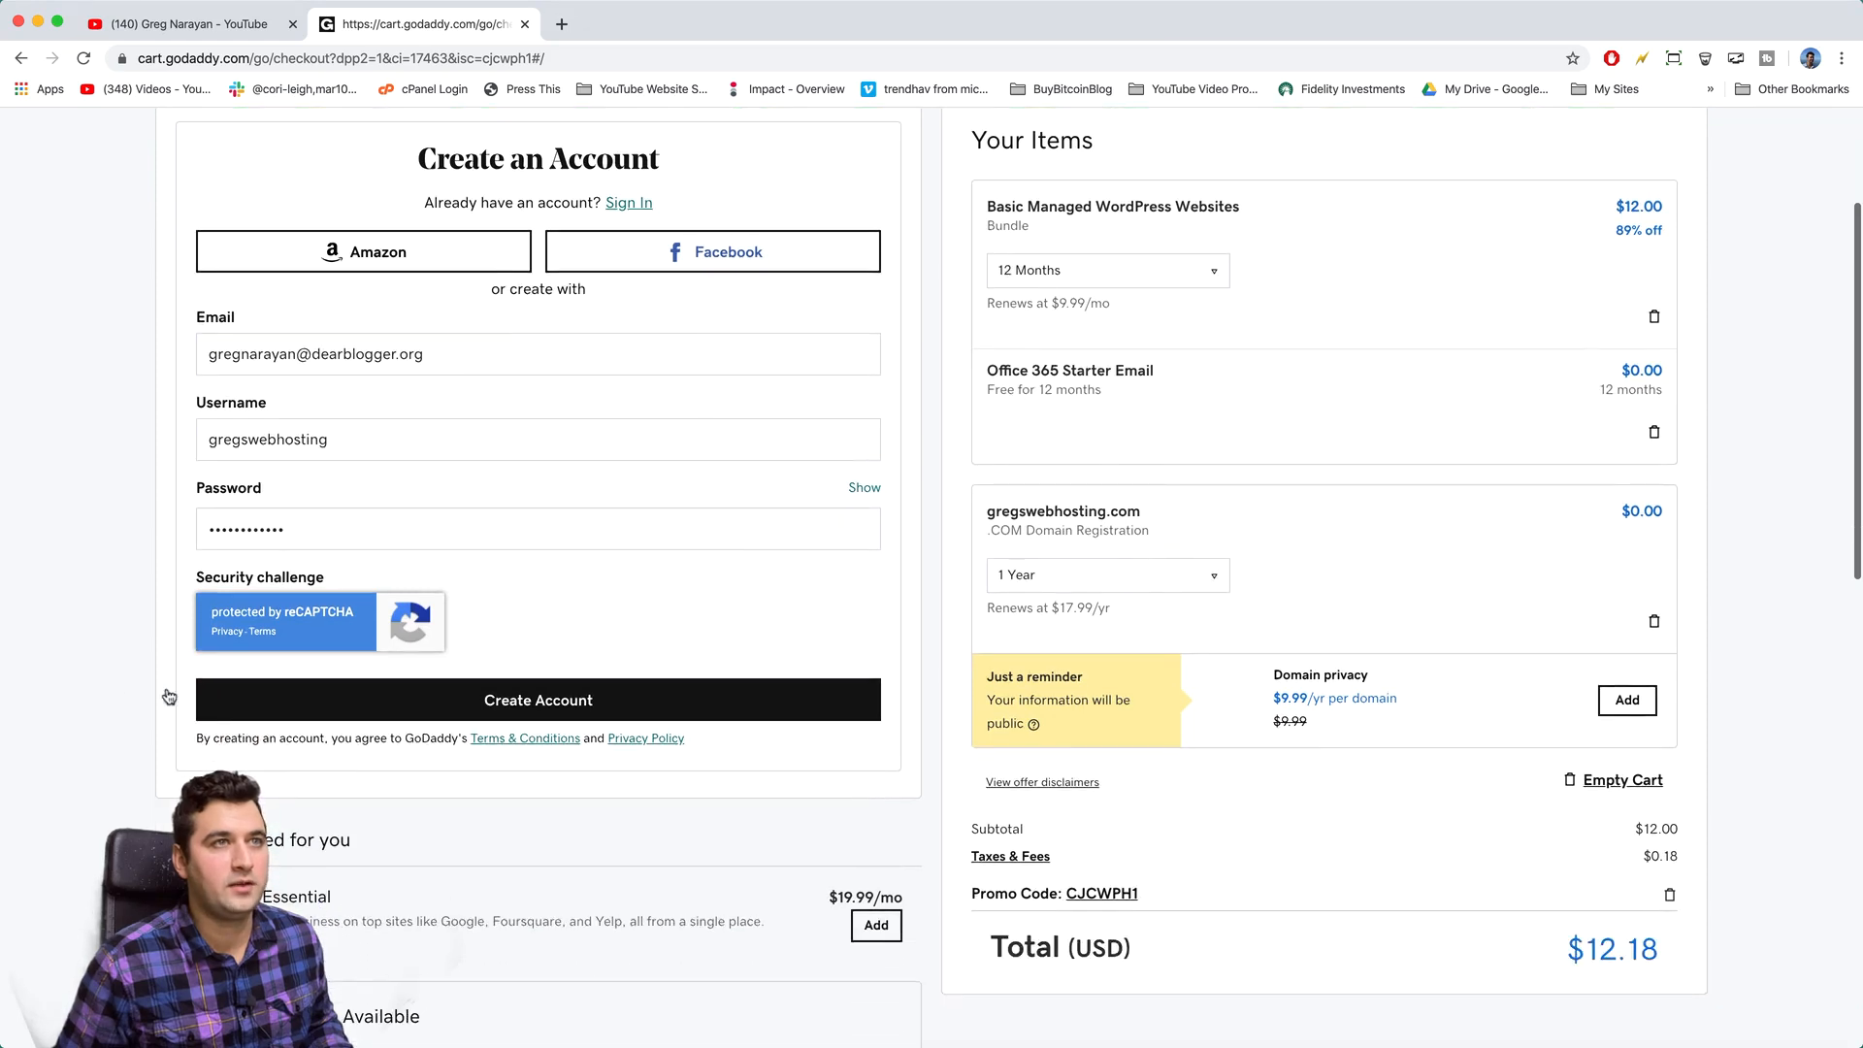
click(561, 707)
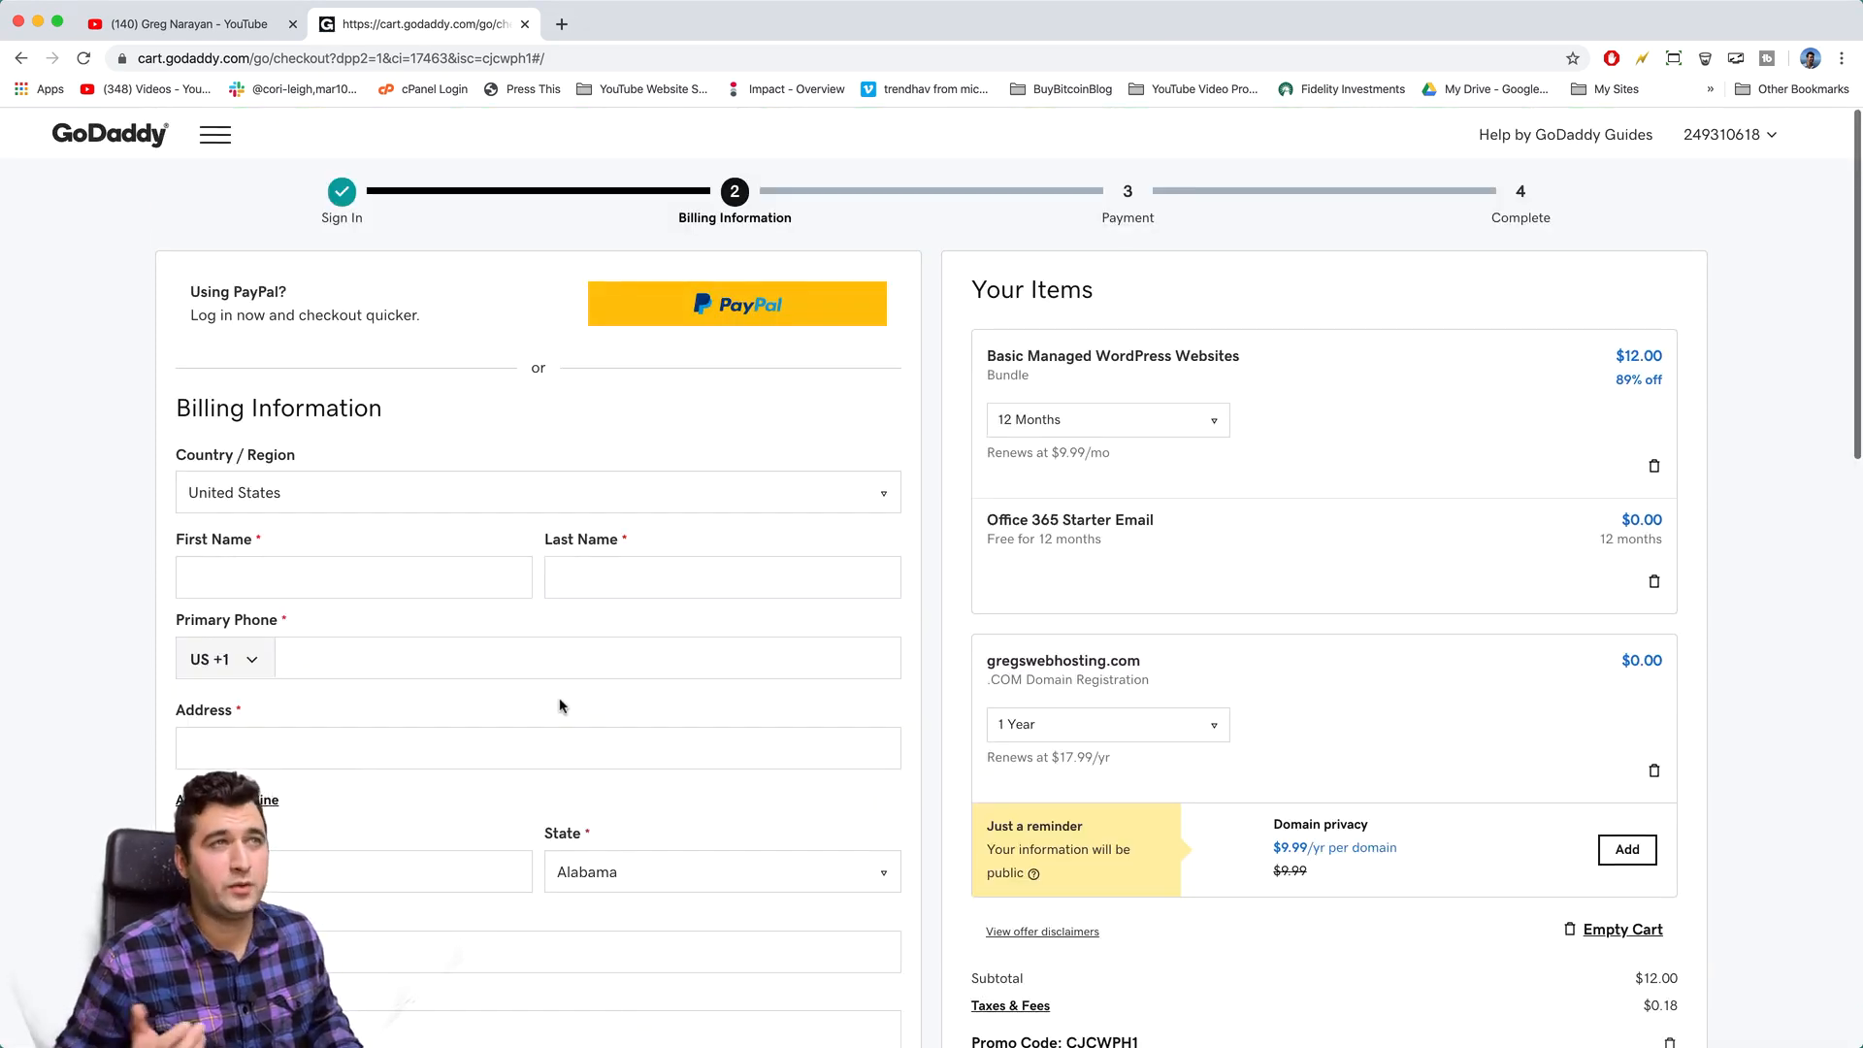
click(273, 579)
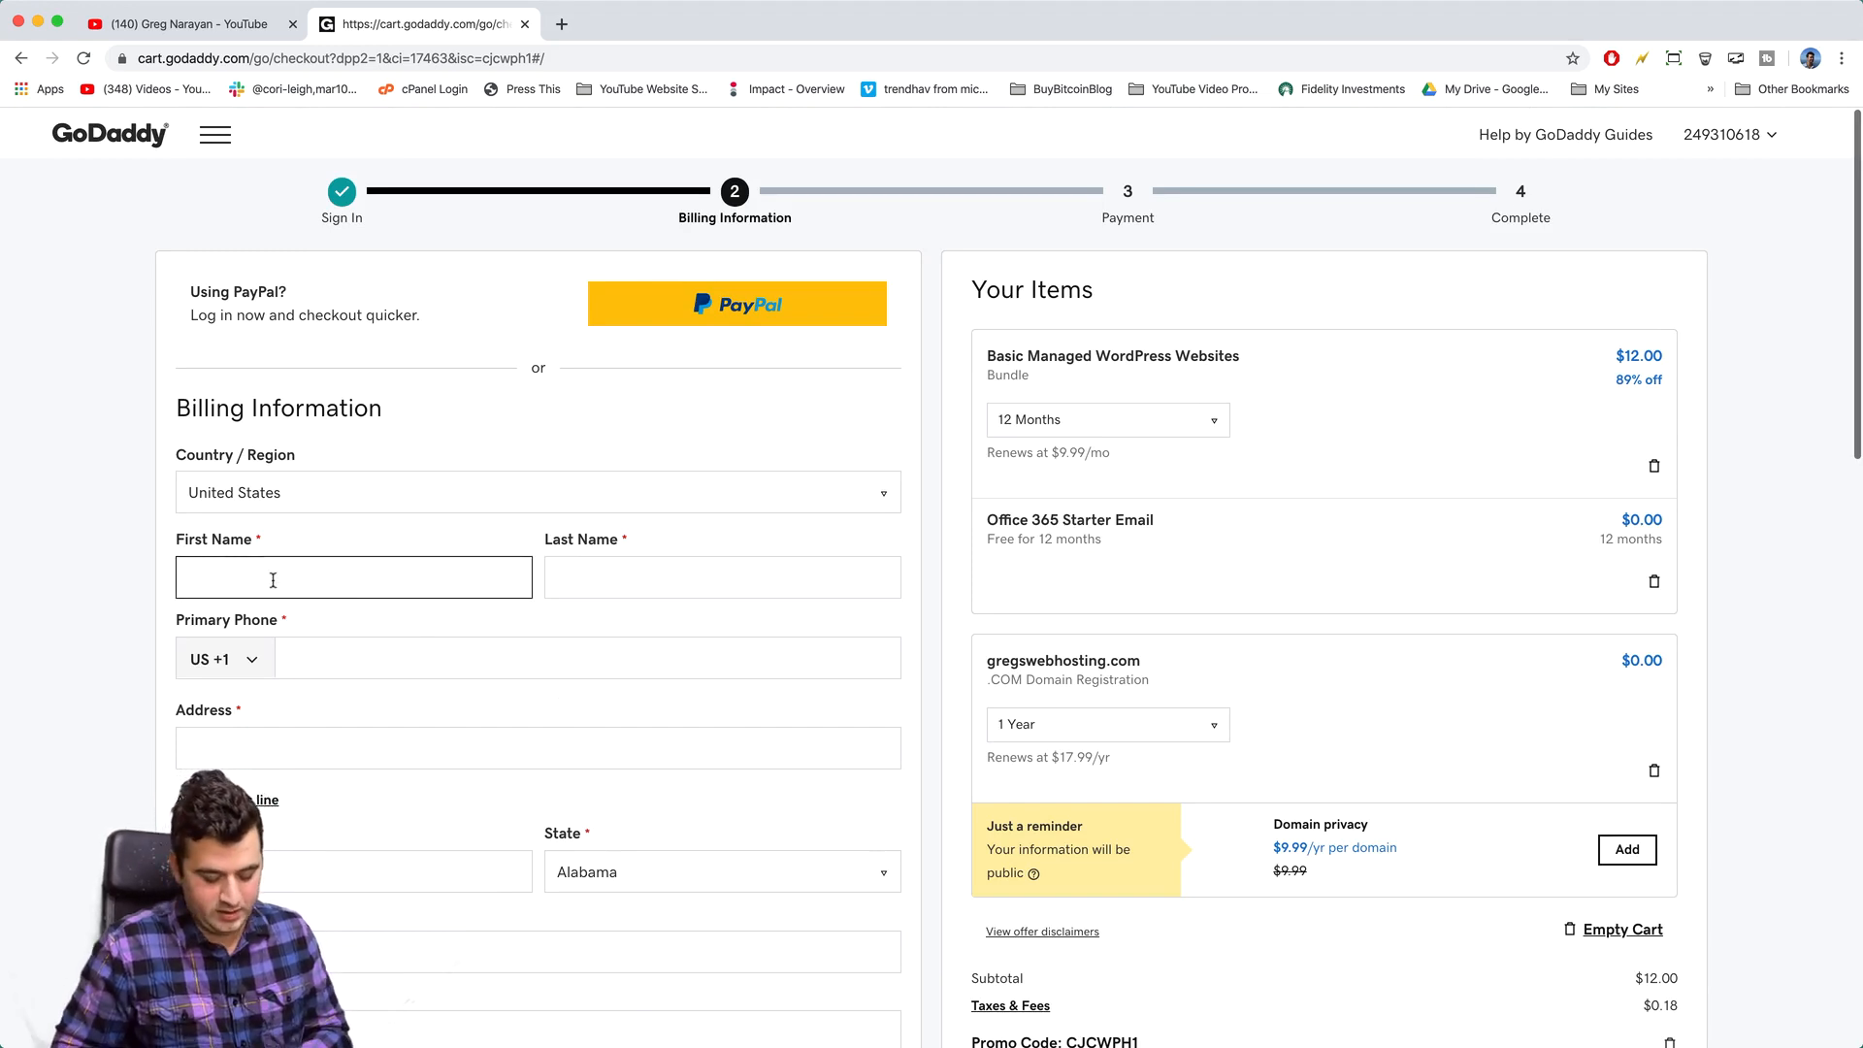
- Enter the billing first name and continue to the payment step
text(Gregory)
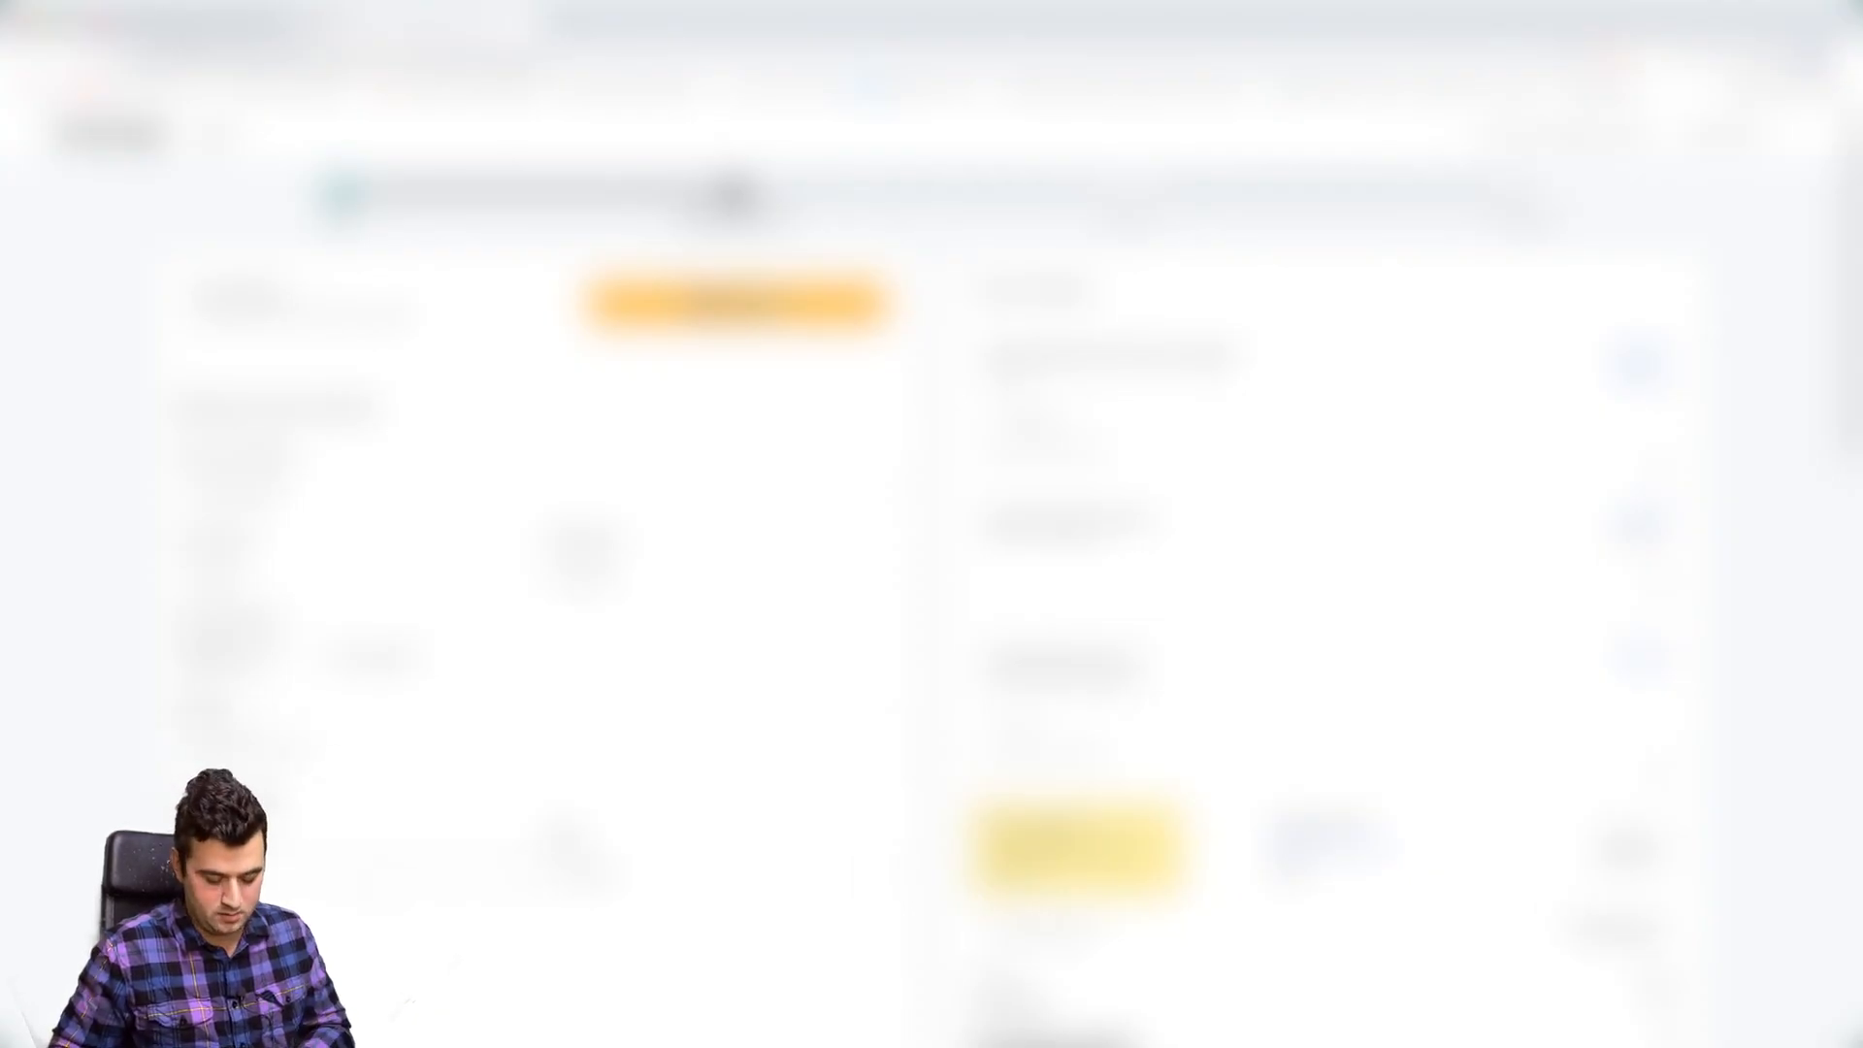
scroll(932, 582, down, 2)
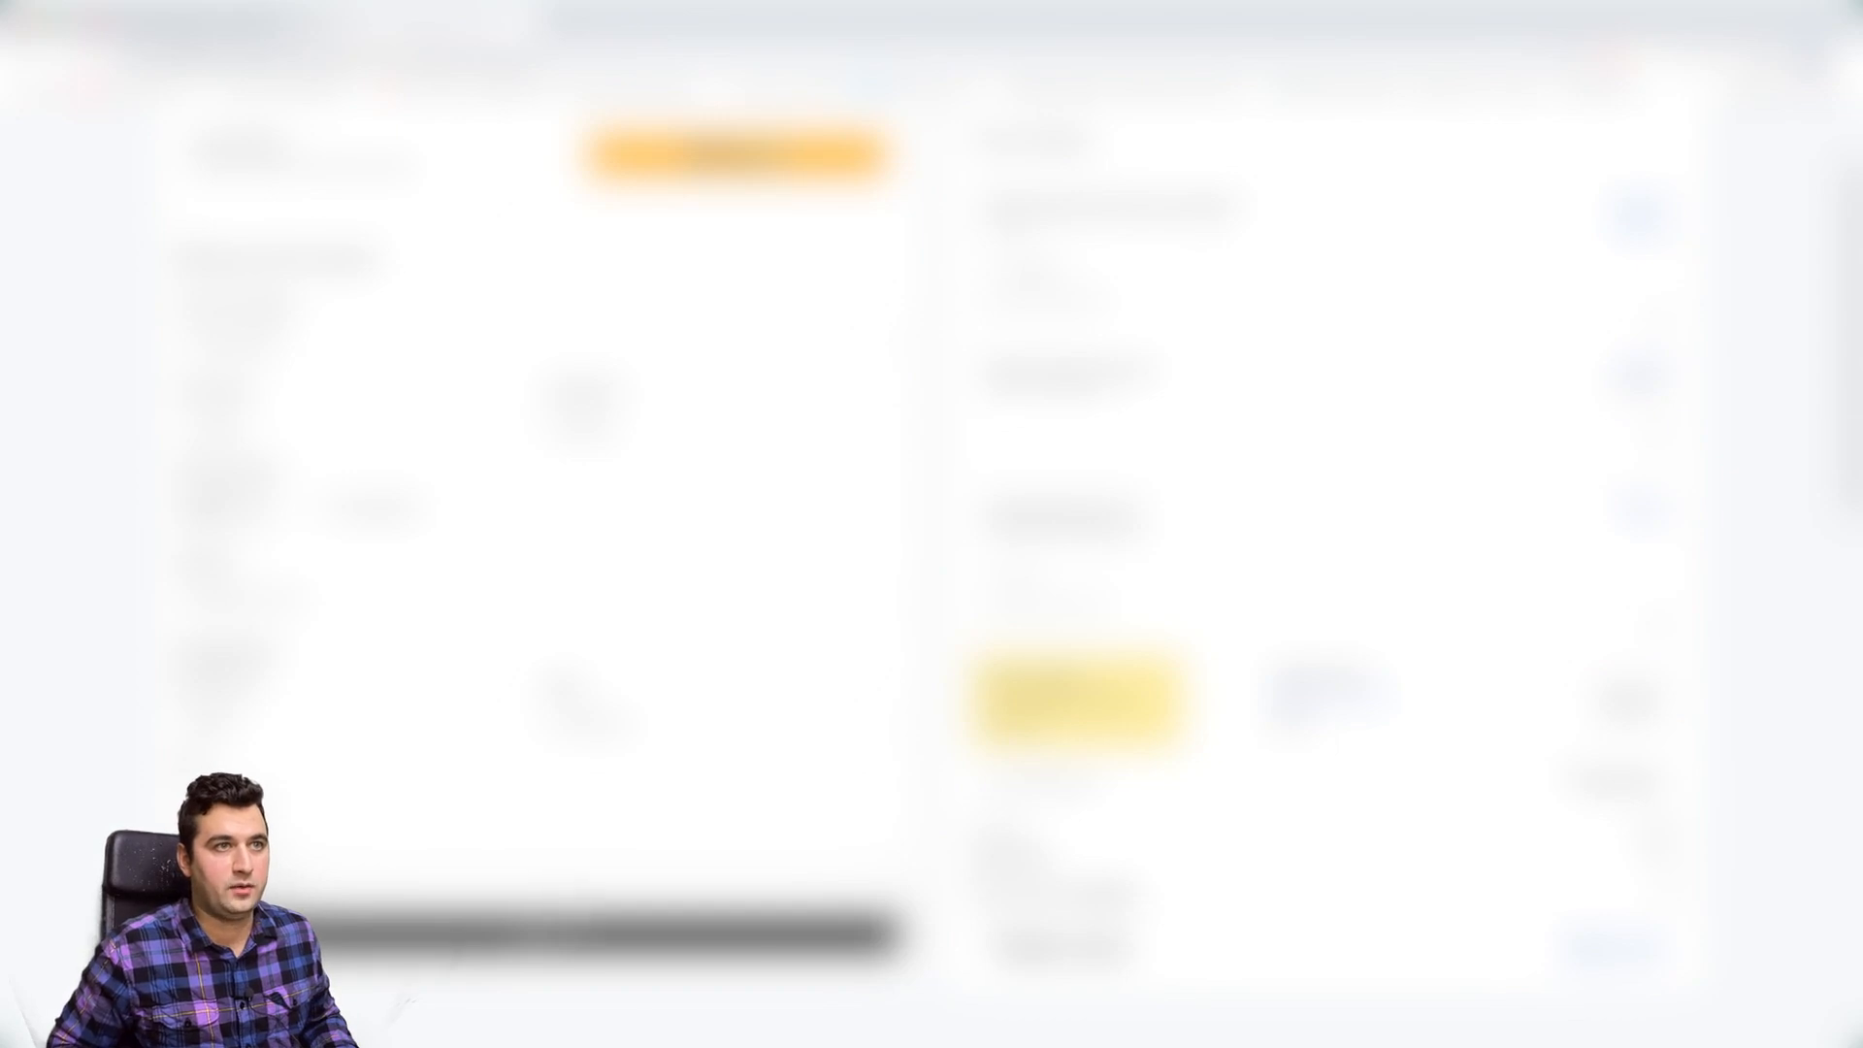
click(543, 934)
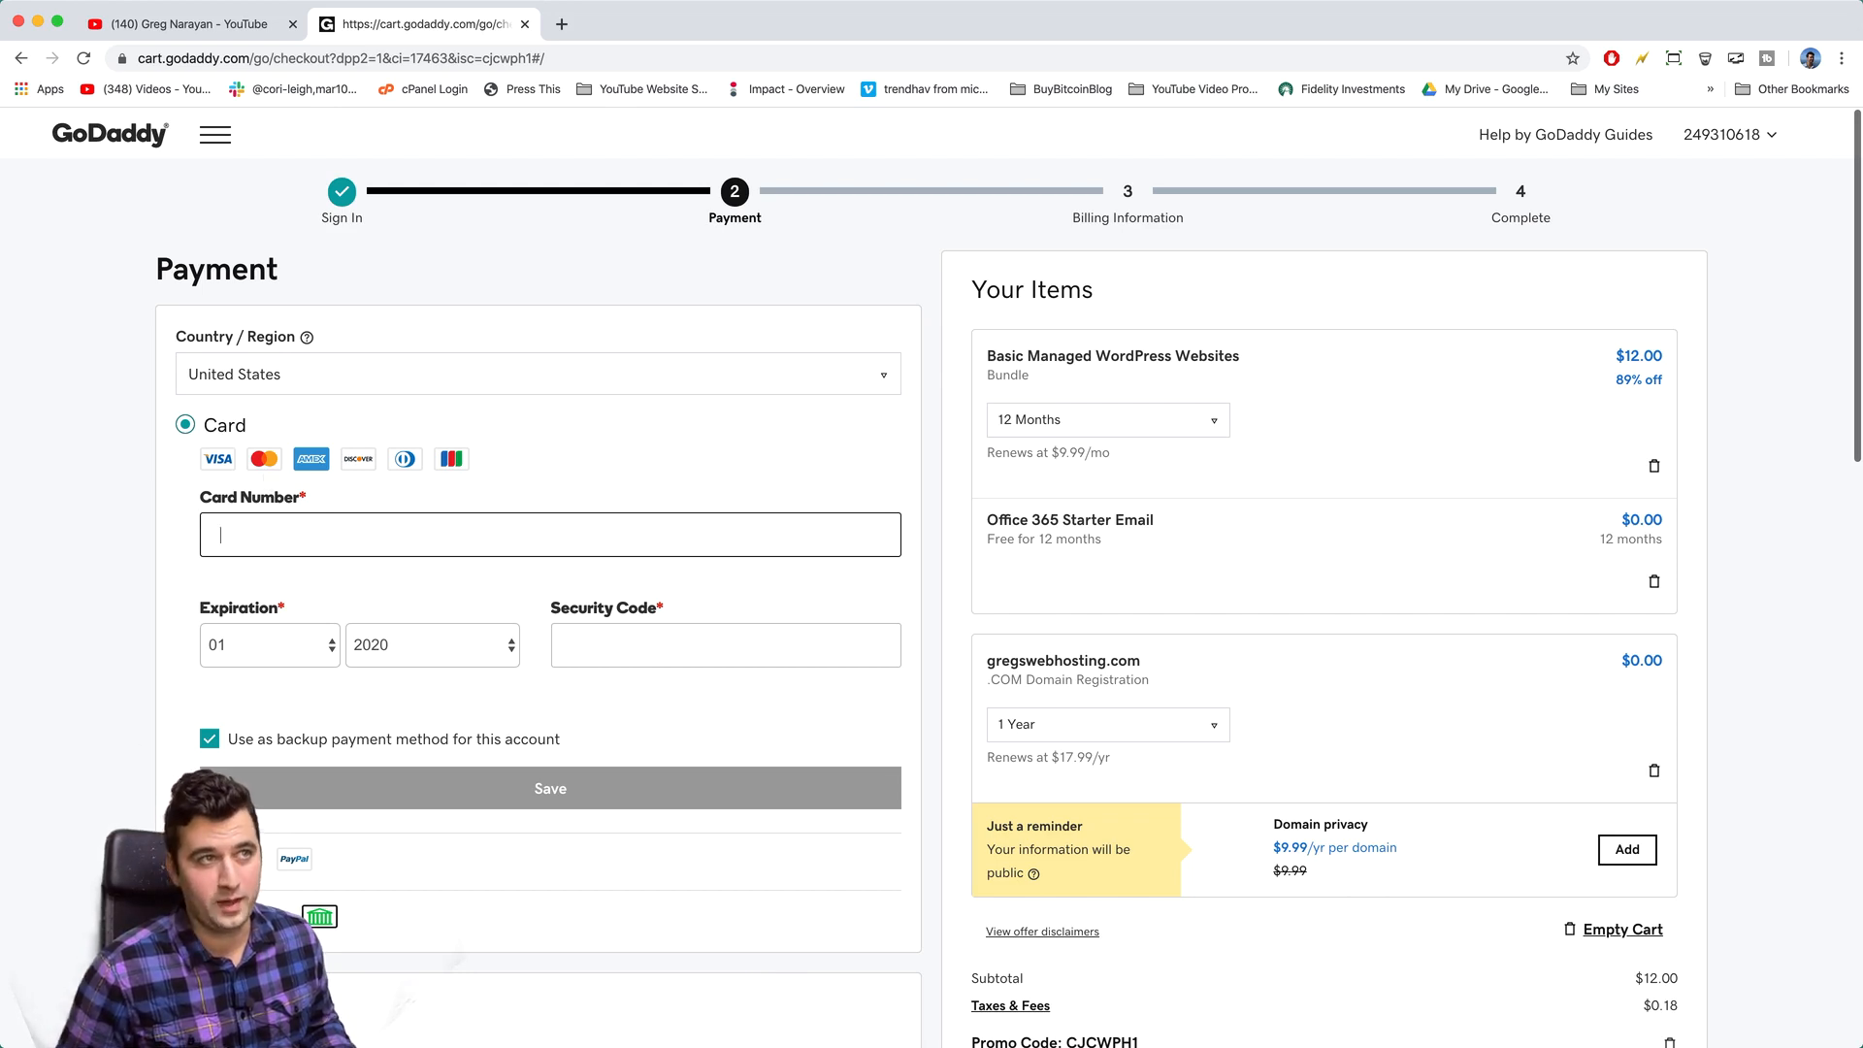
- Compare the PayPal and checking-account payment options, then settle on paying by card
click(185, 859)
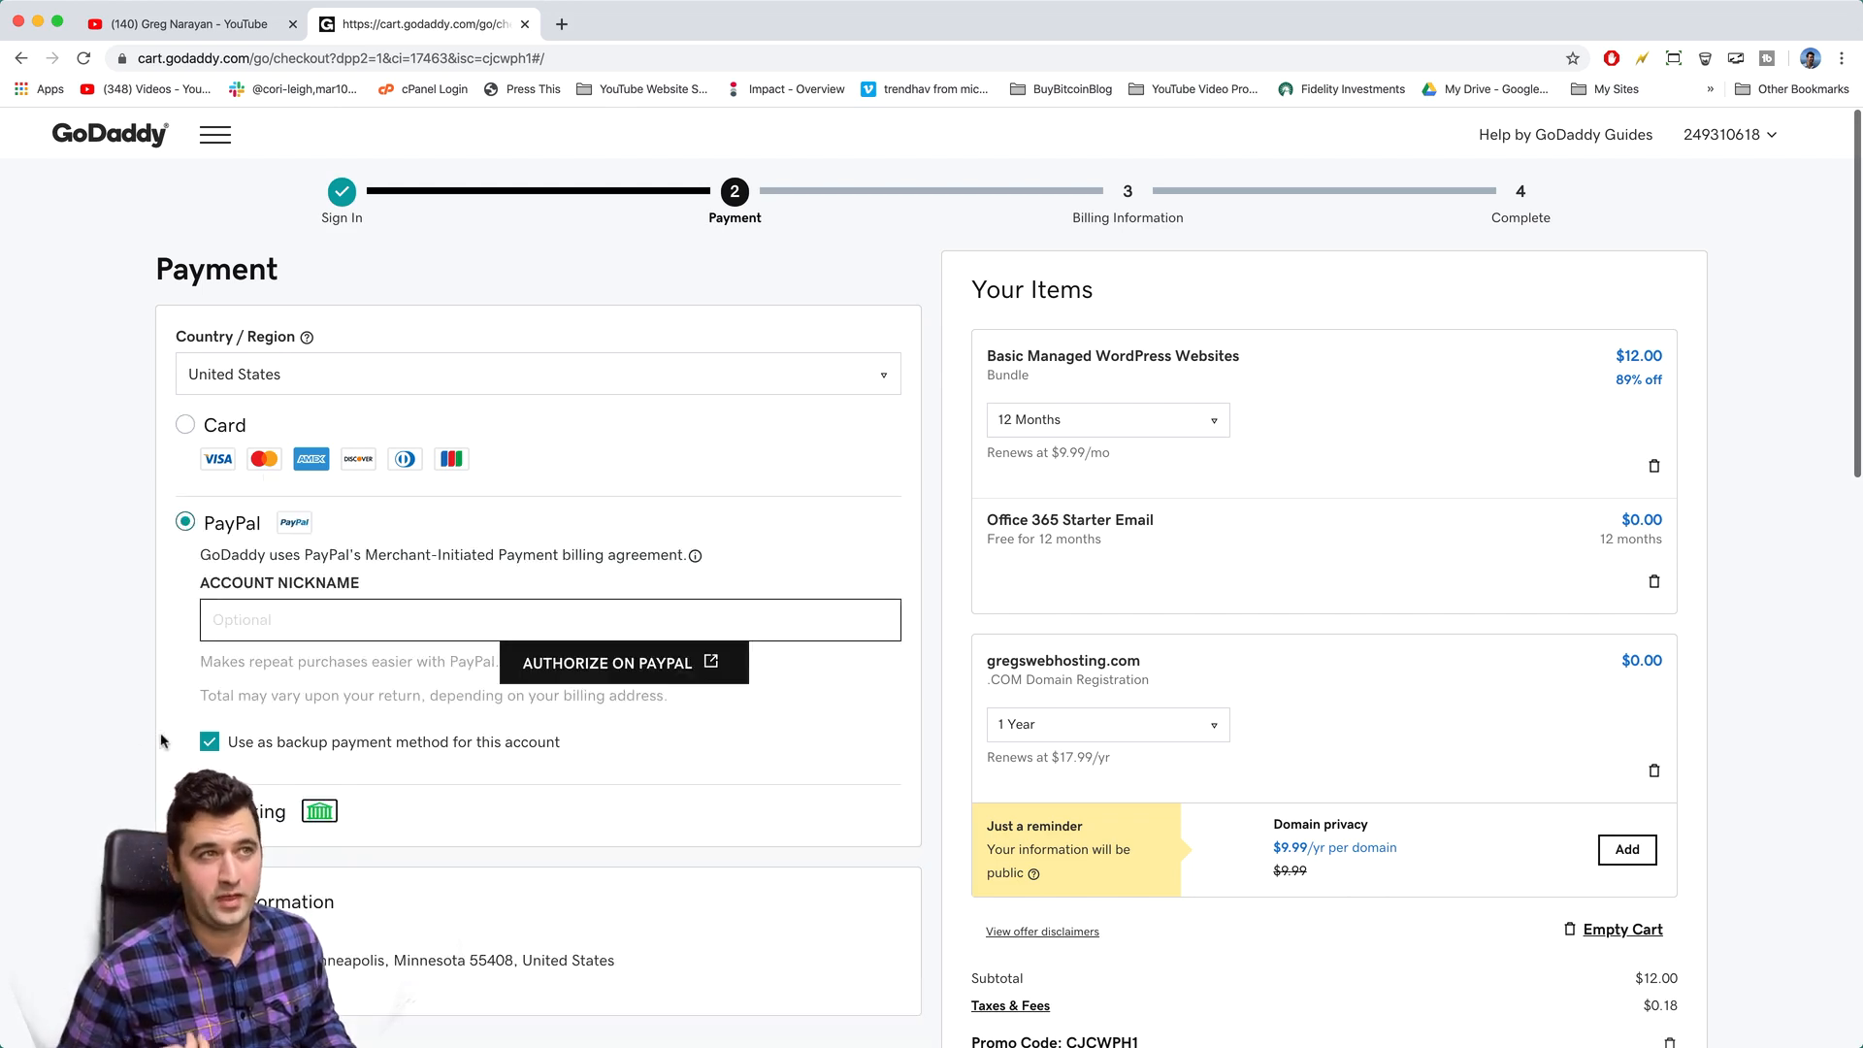
click(223, 812)
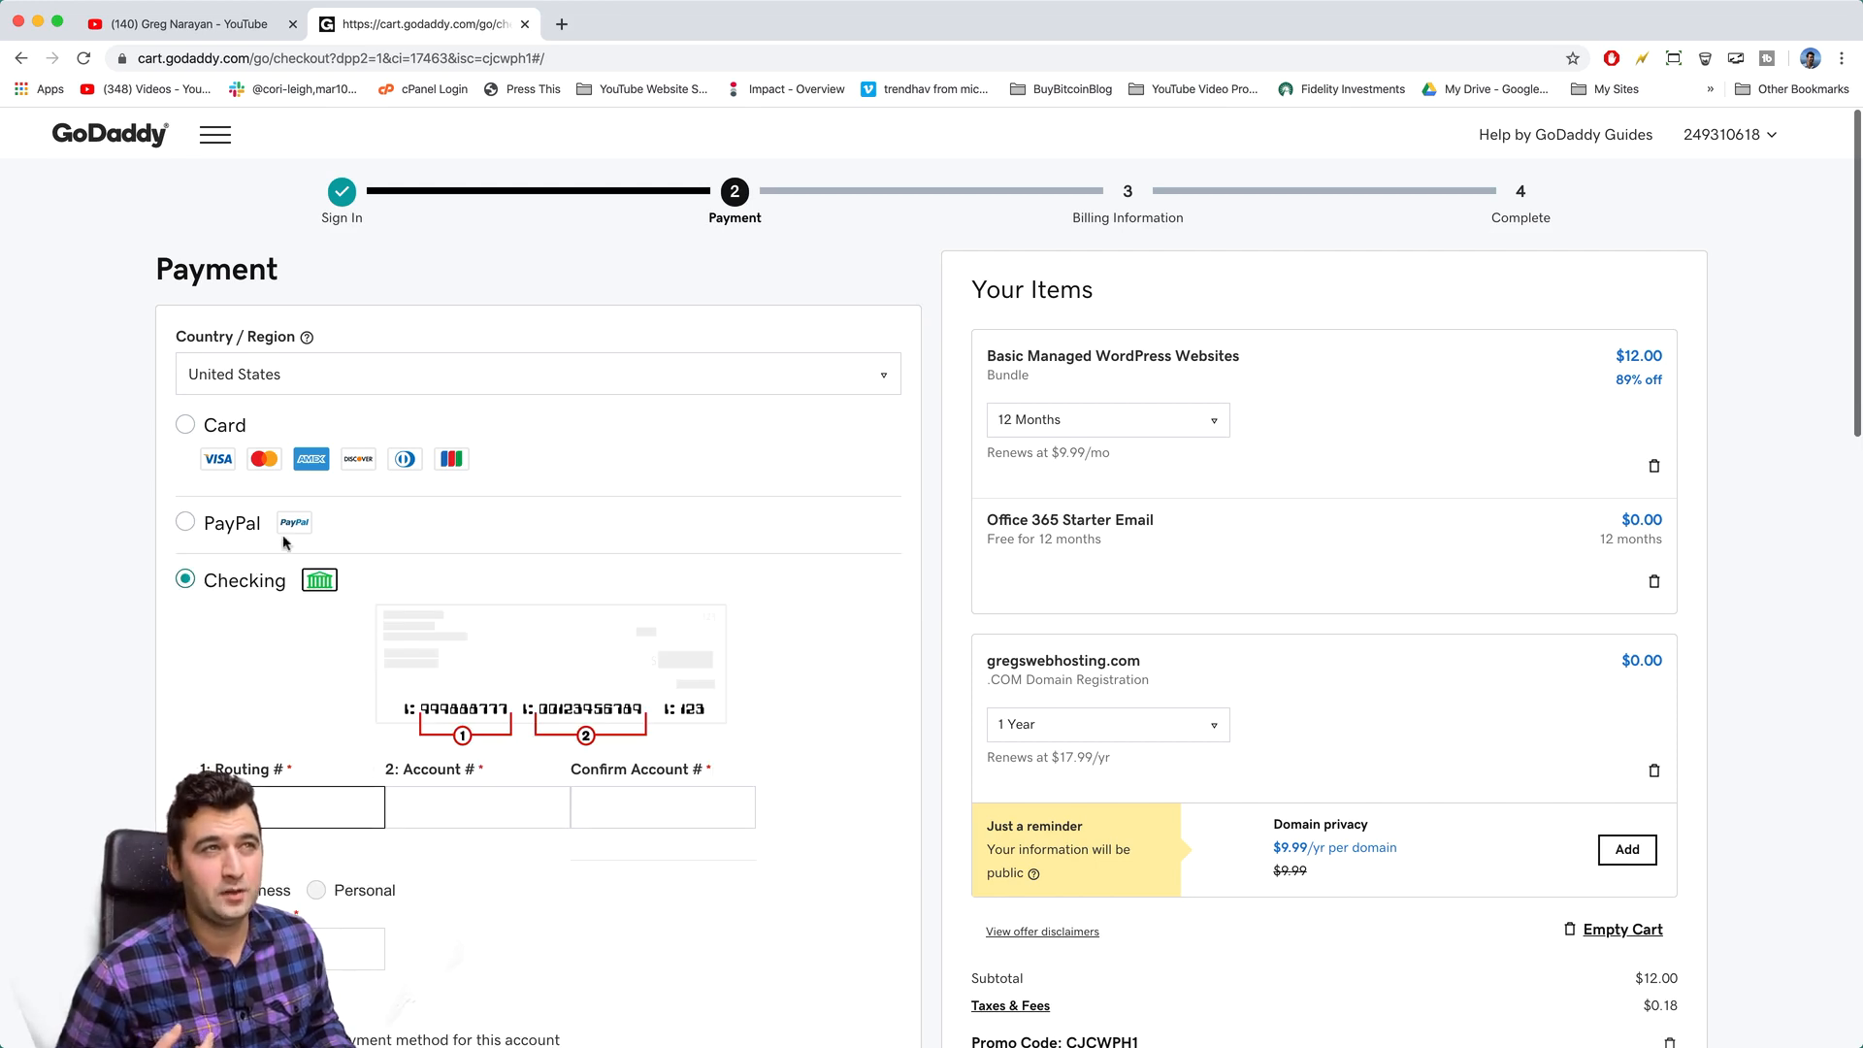
click(207, 530)
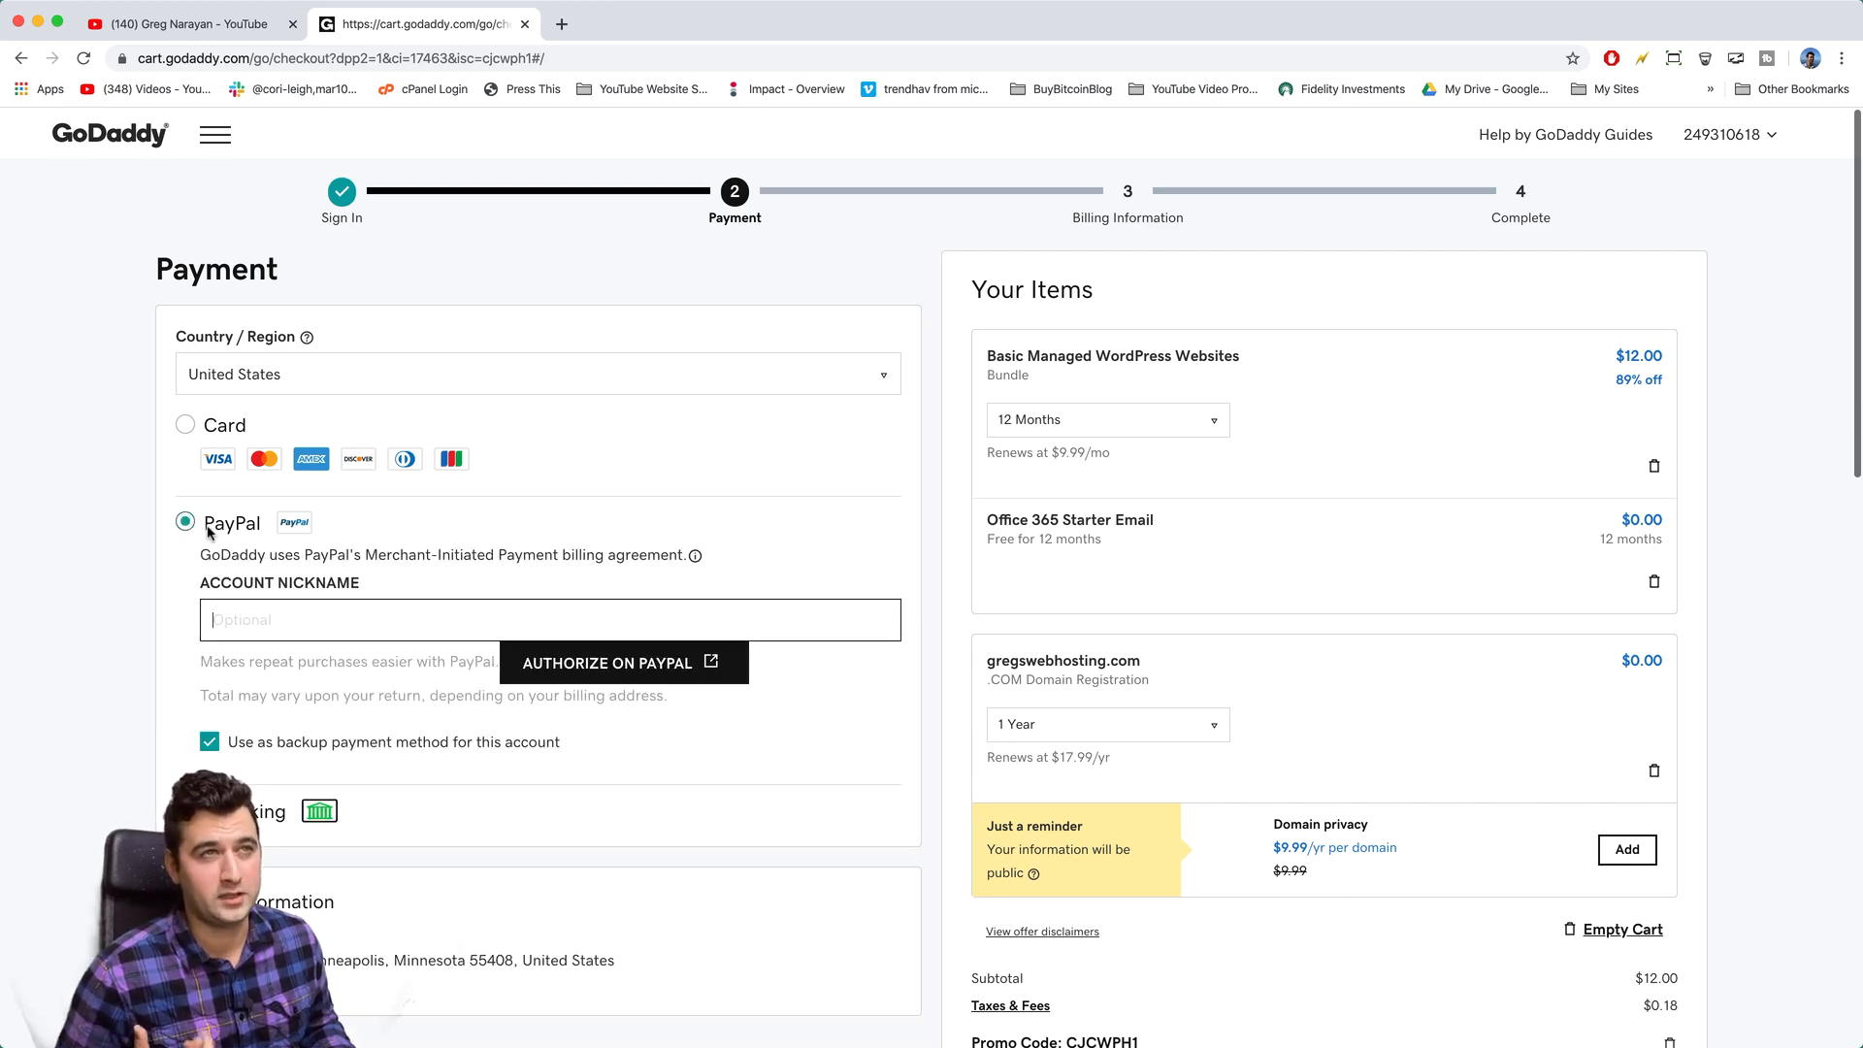
click(214, 430)
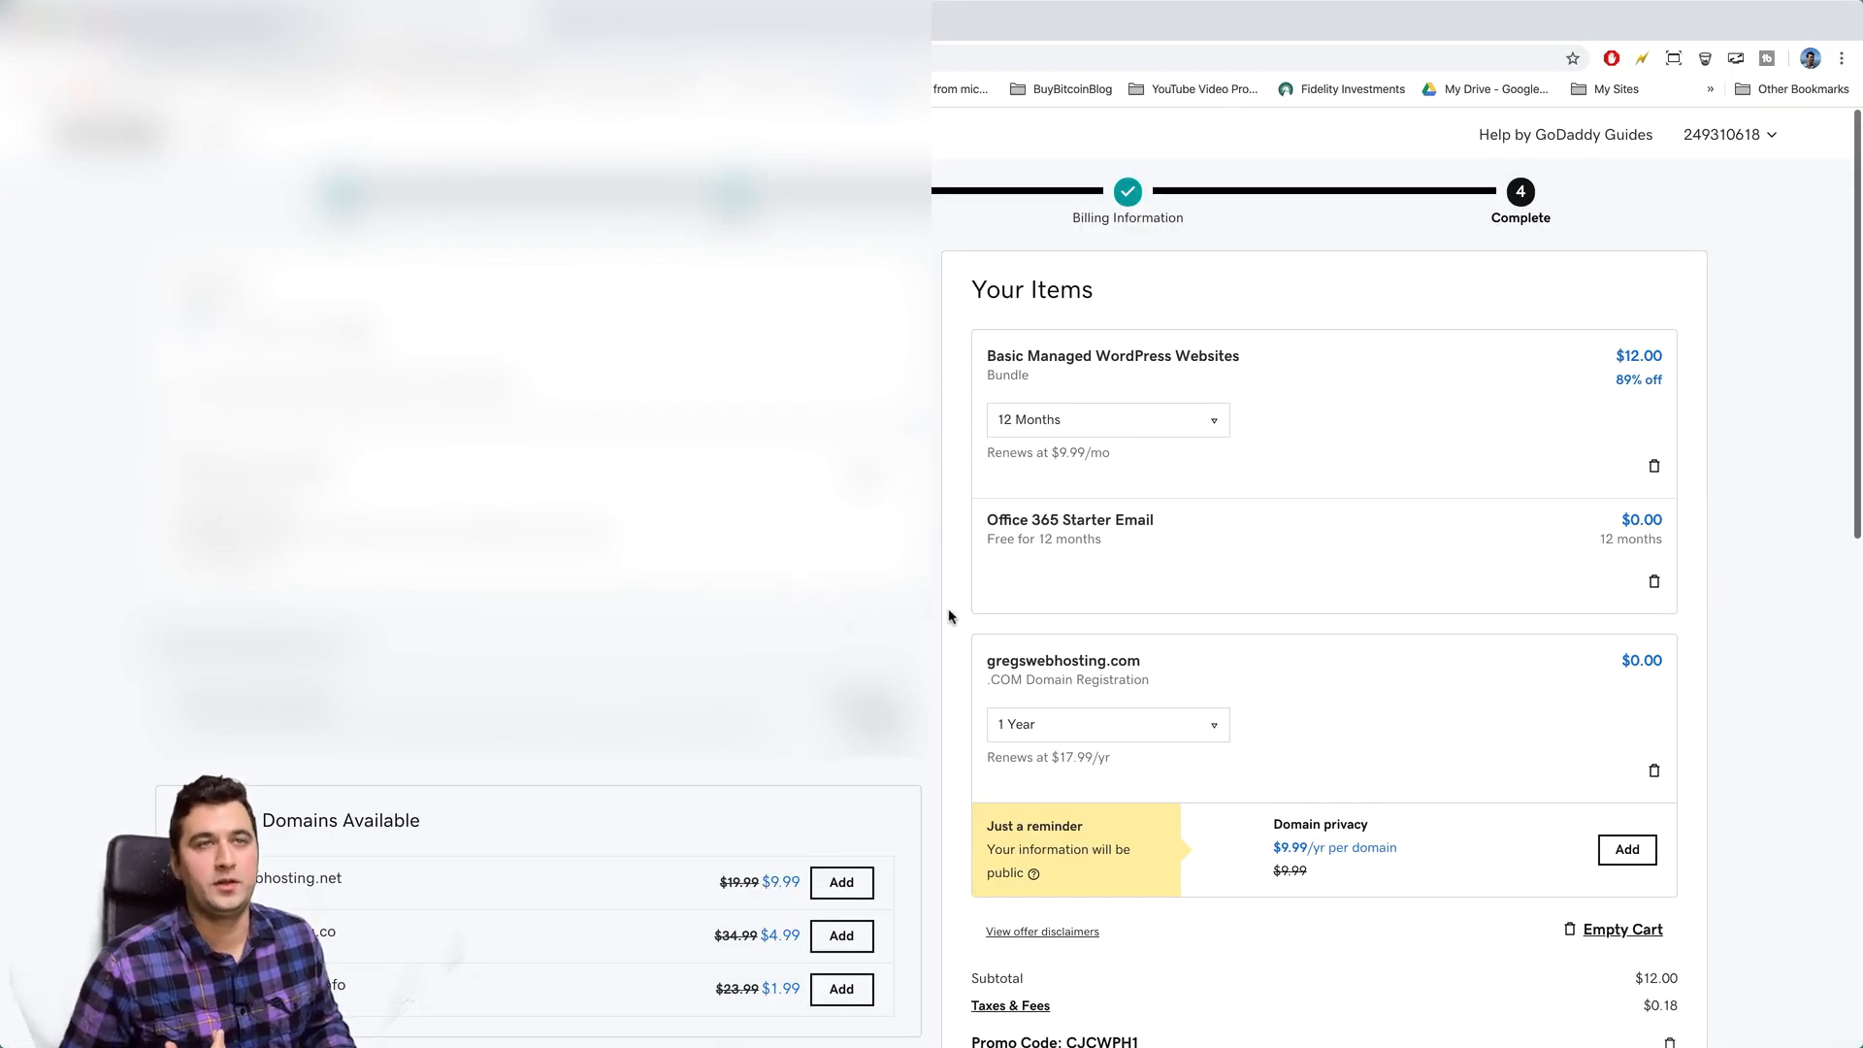
scroll(951, 616, down, 2)
scroll(951, 616, down, 1)
scroll(951, 616, up, 1)
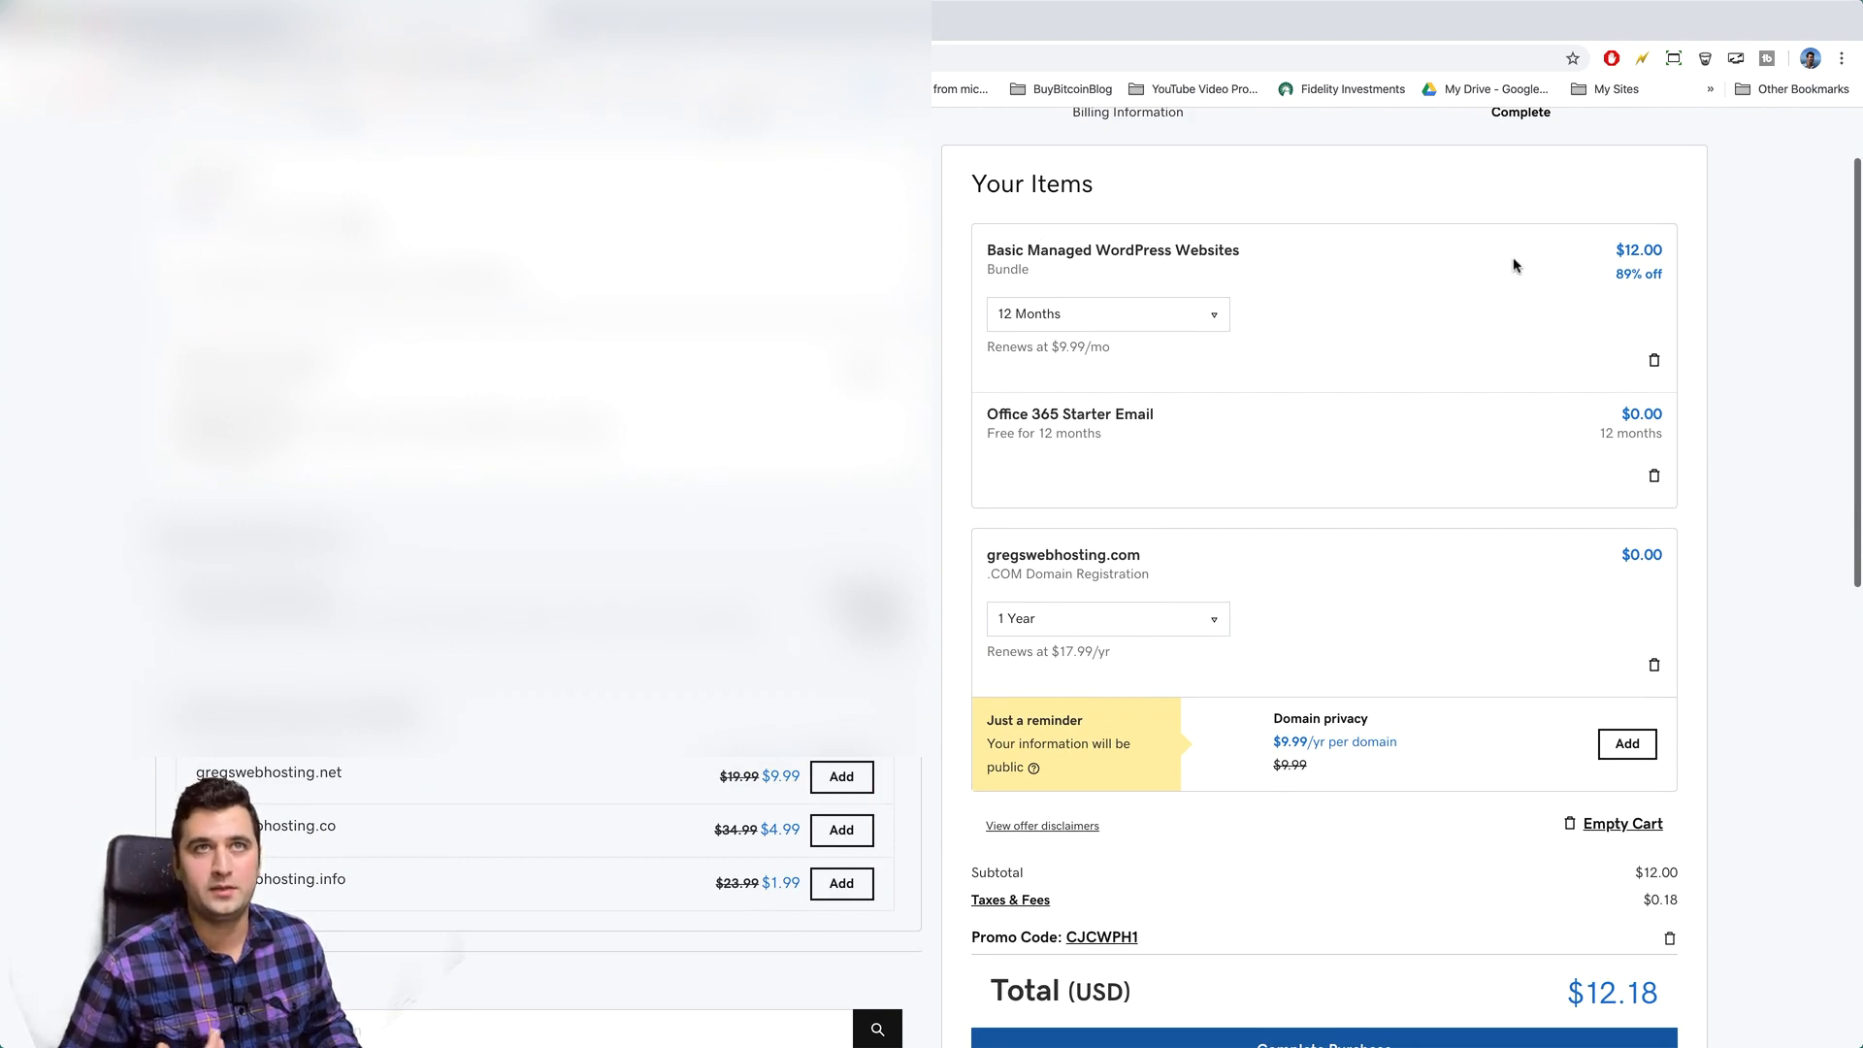
scroll(1127, 412, down, 2)
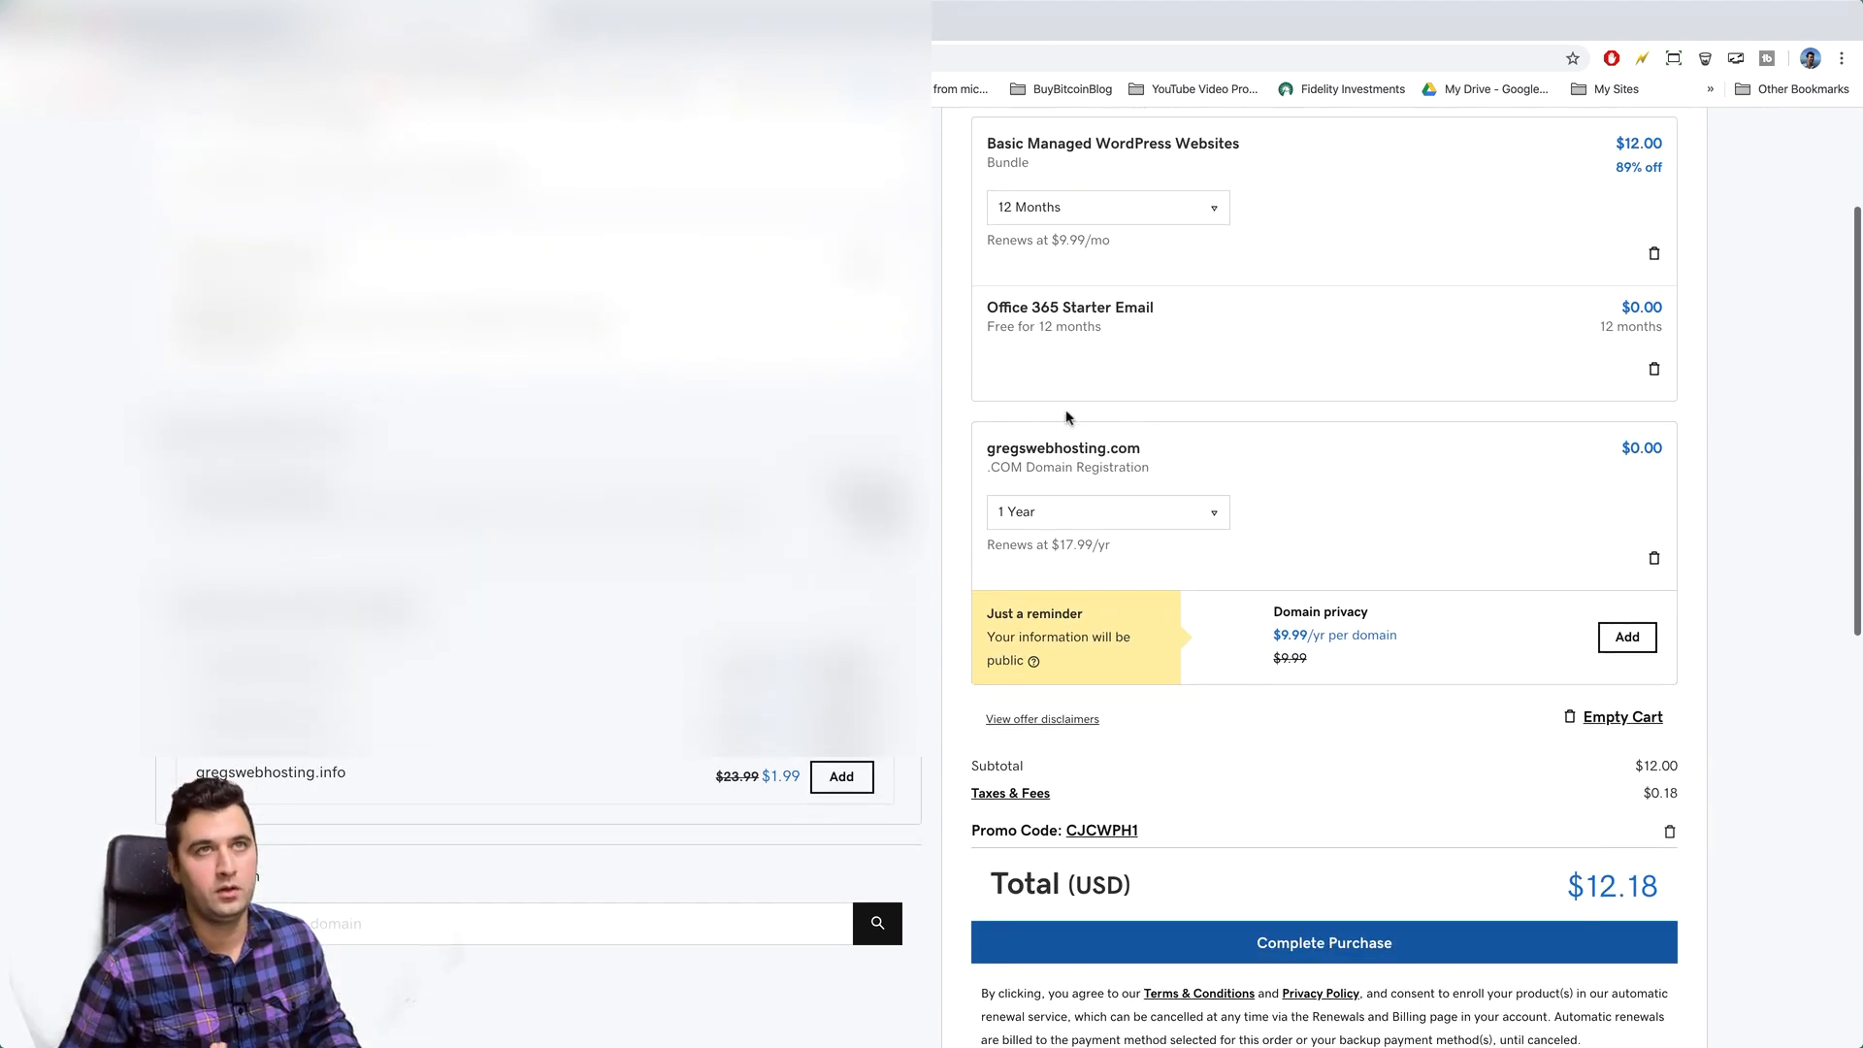
click(1215, 514)
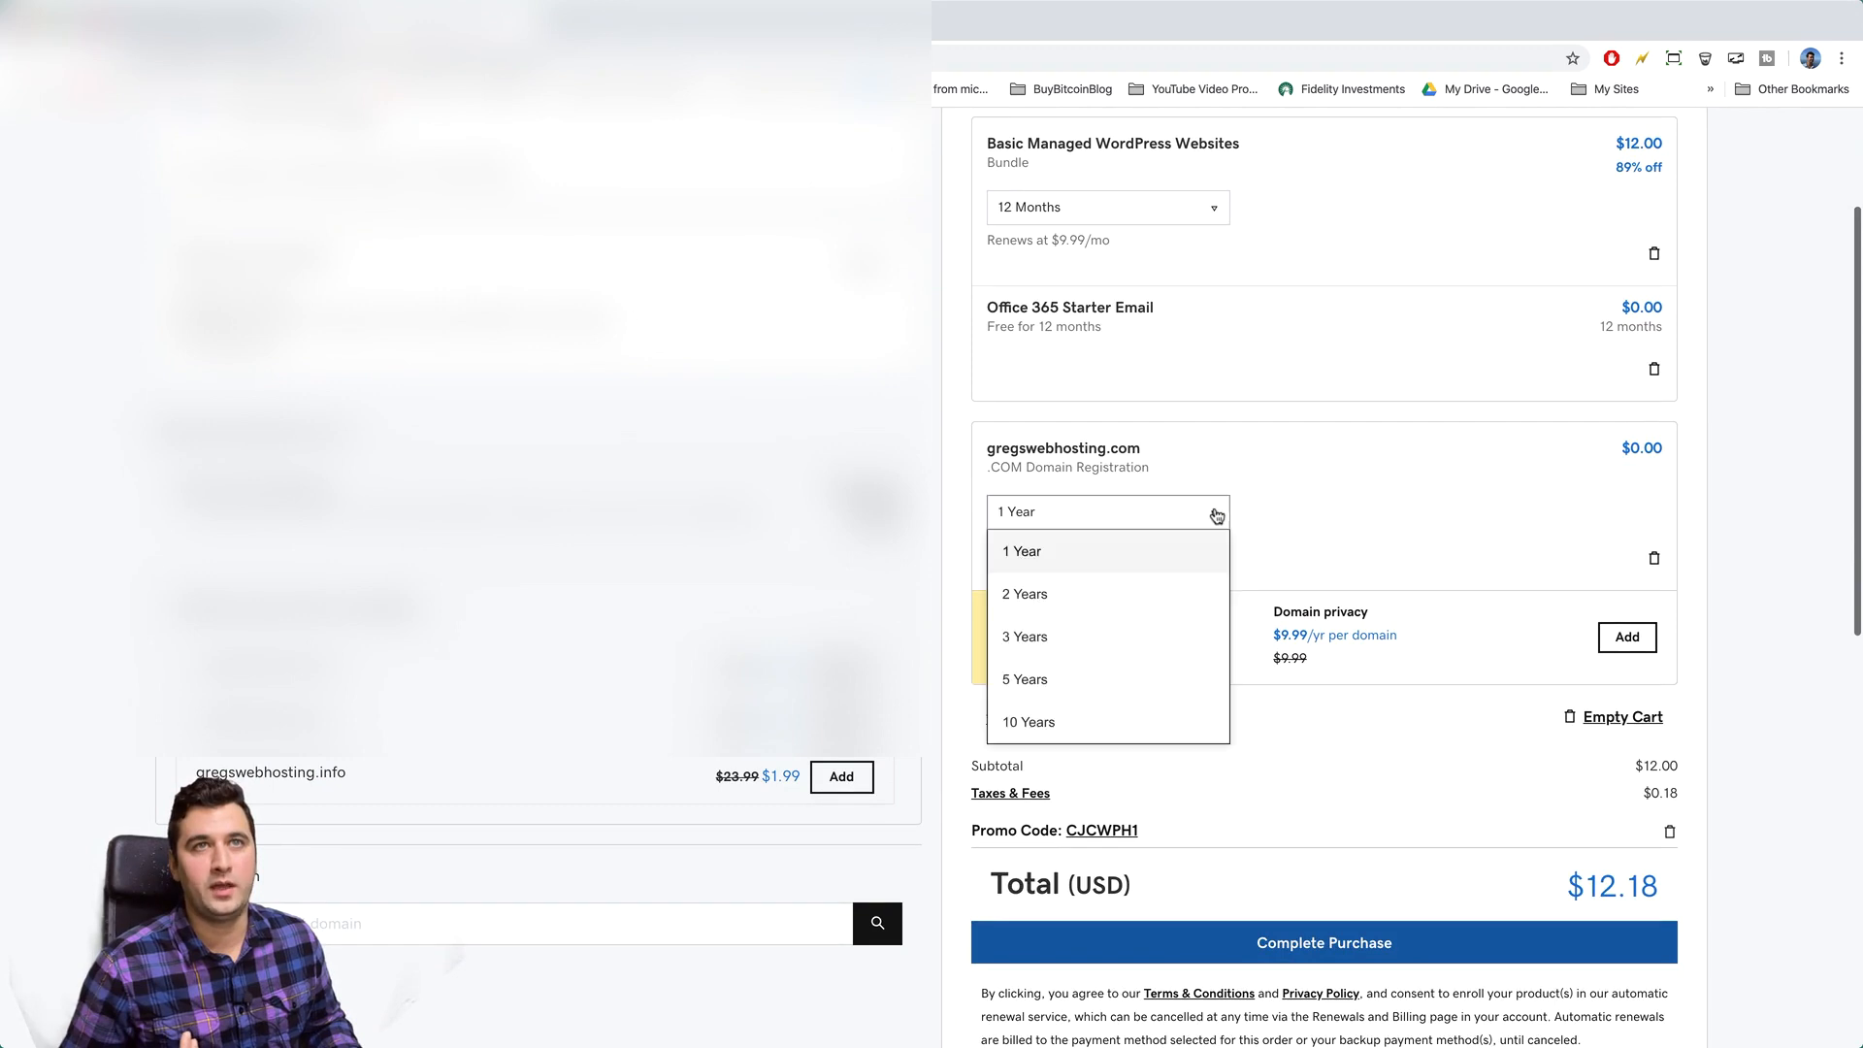
click(1199, 550)
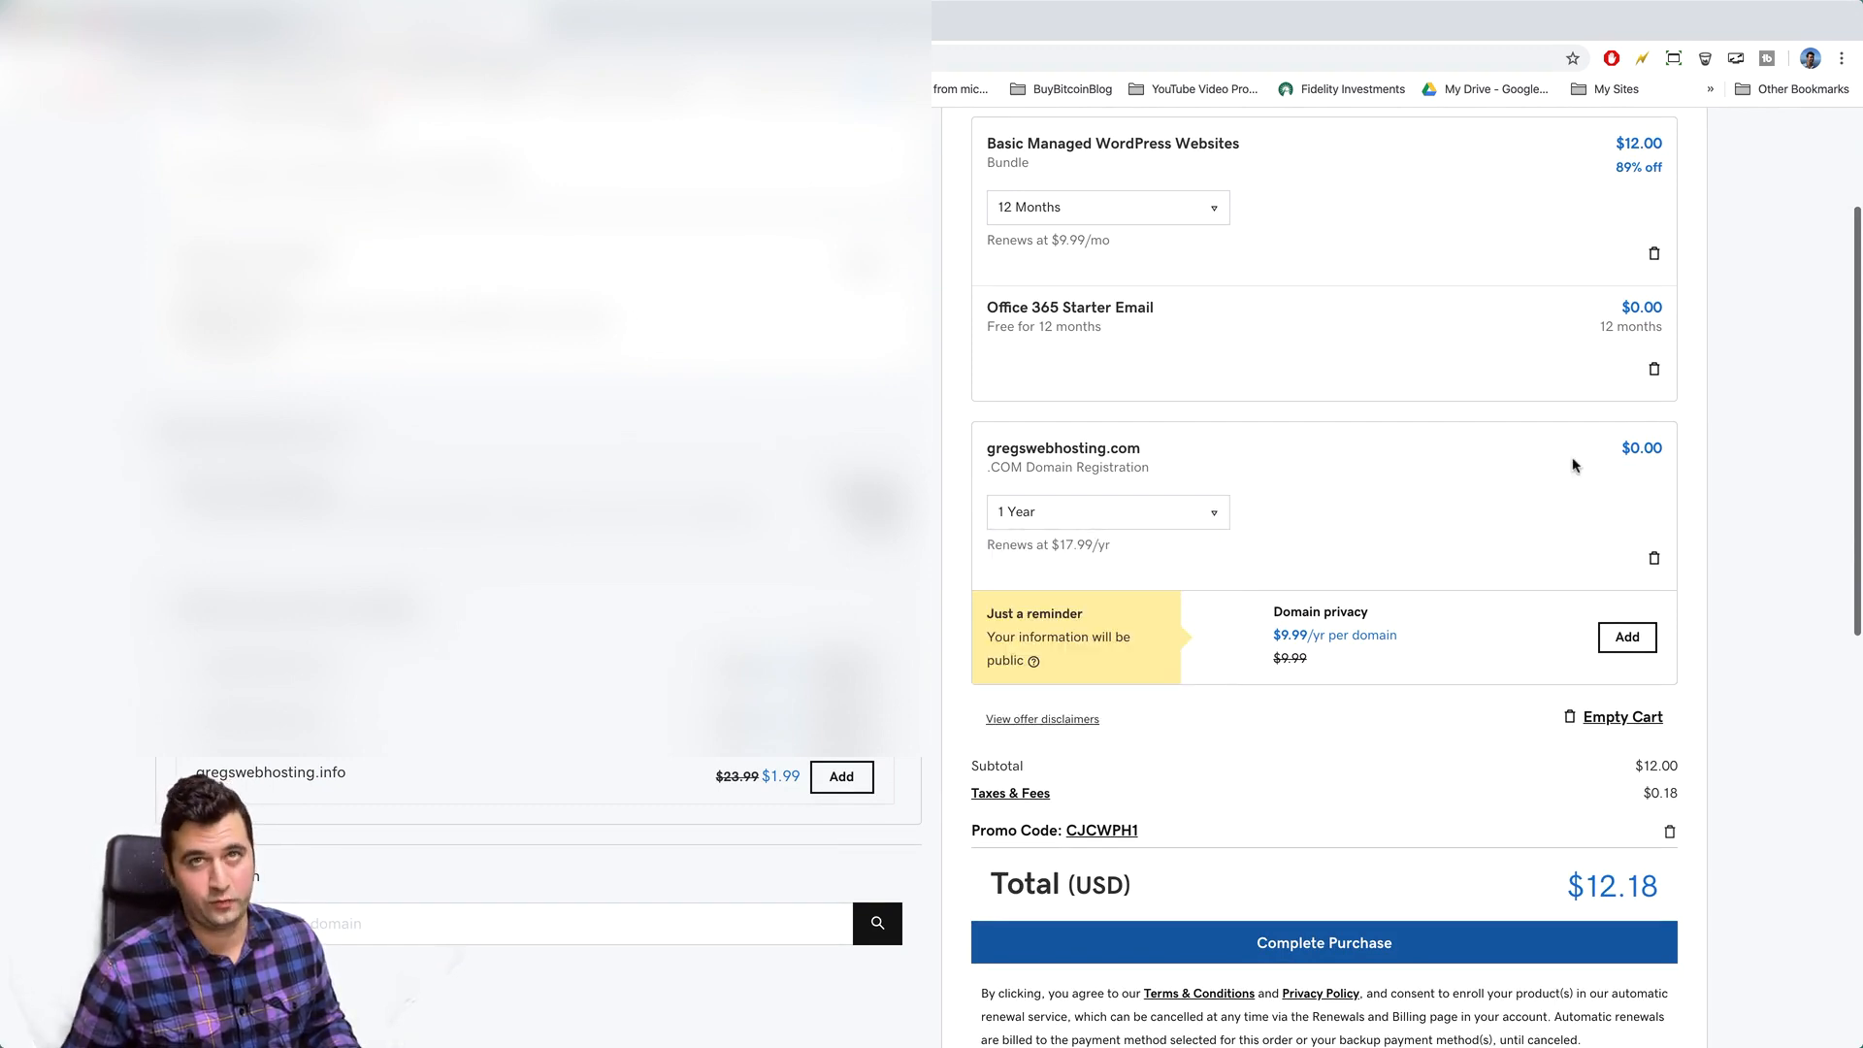
click(1215, 516)
click(1157, 594)
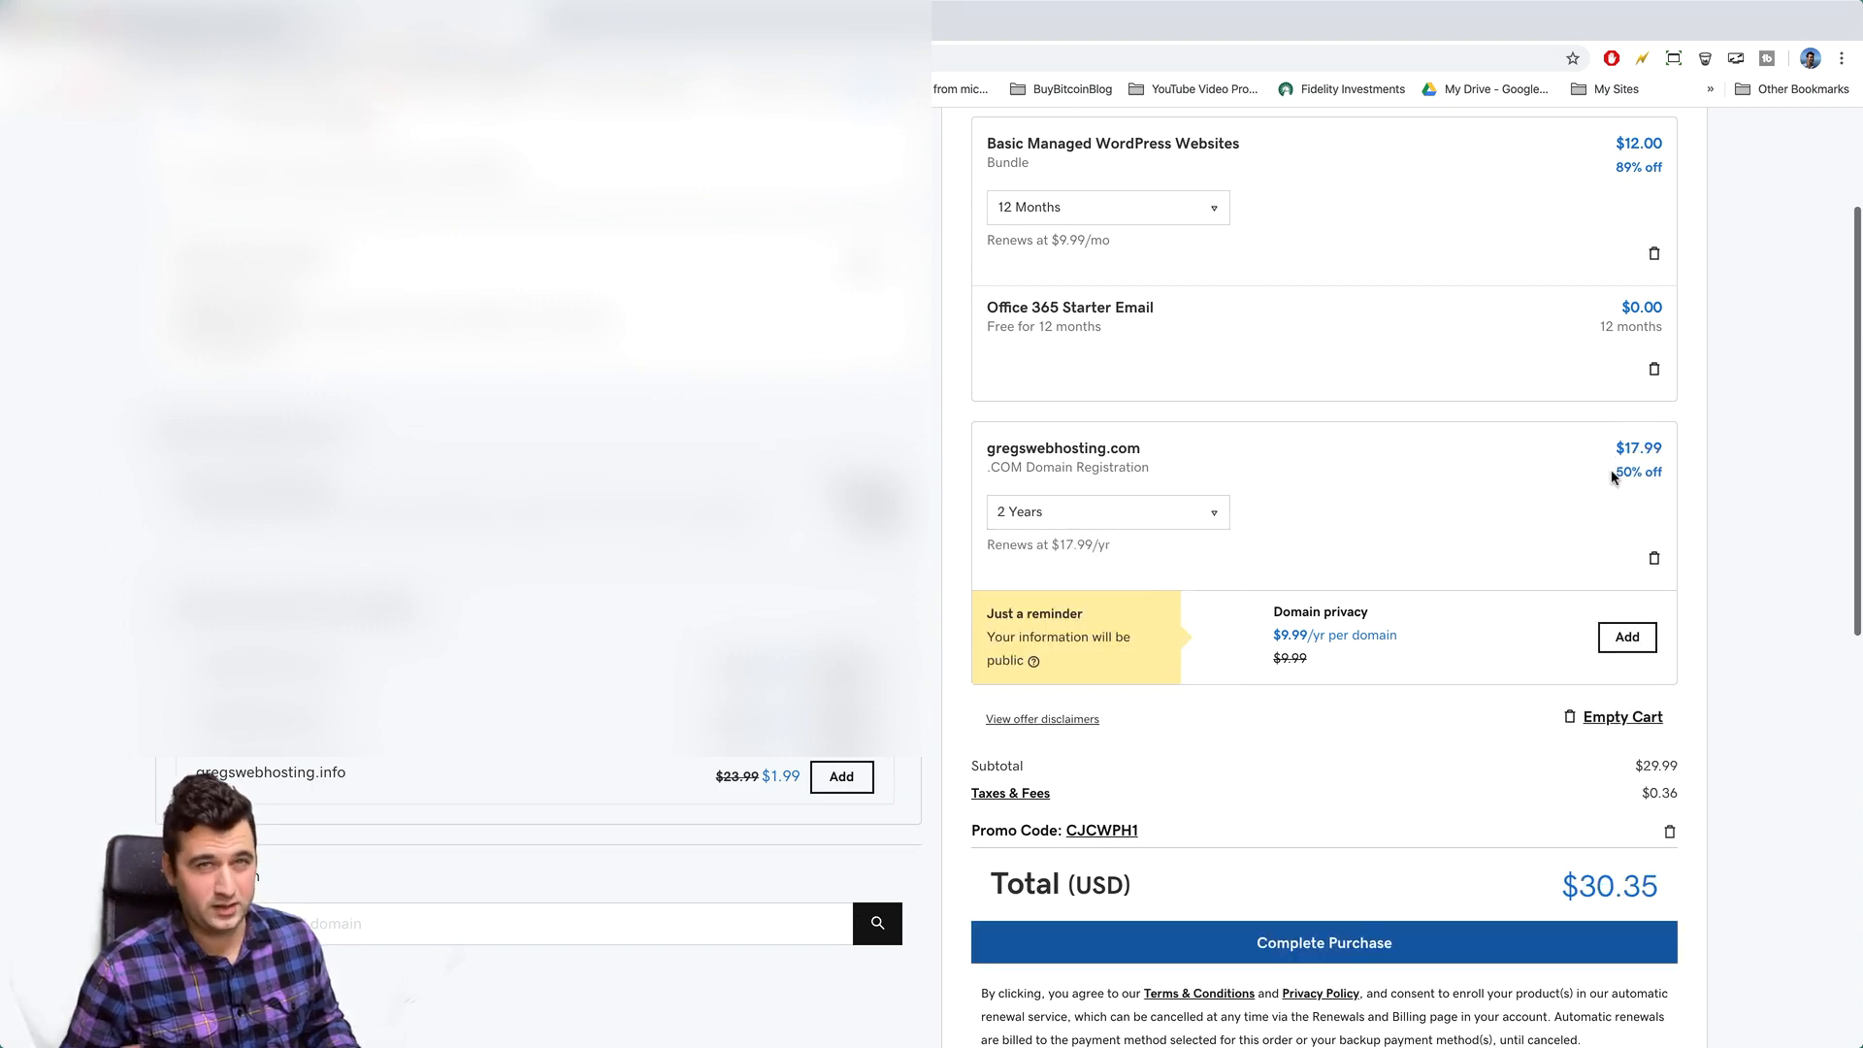
click(1171, 515)
click(1150, 550)
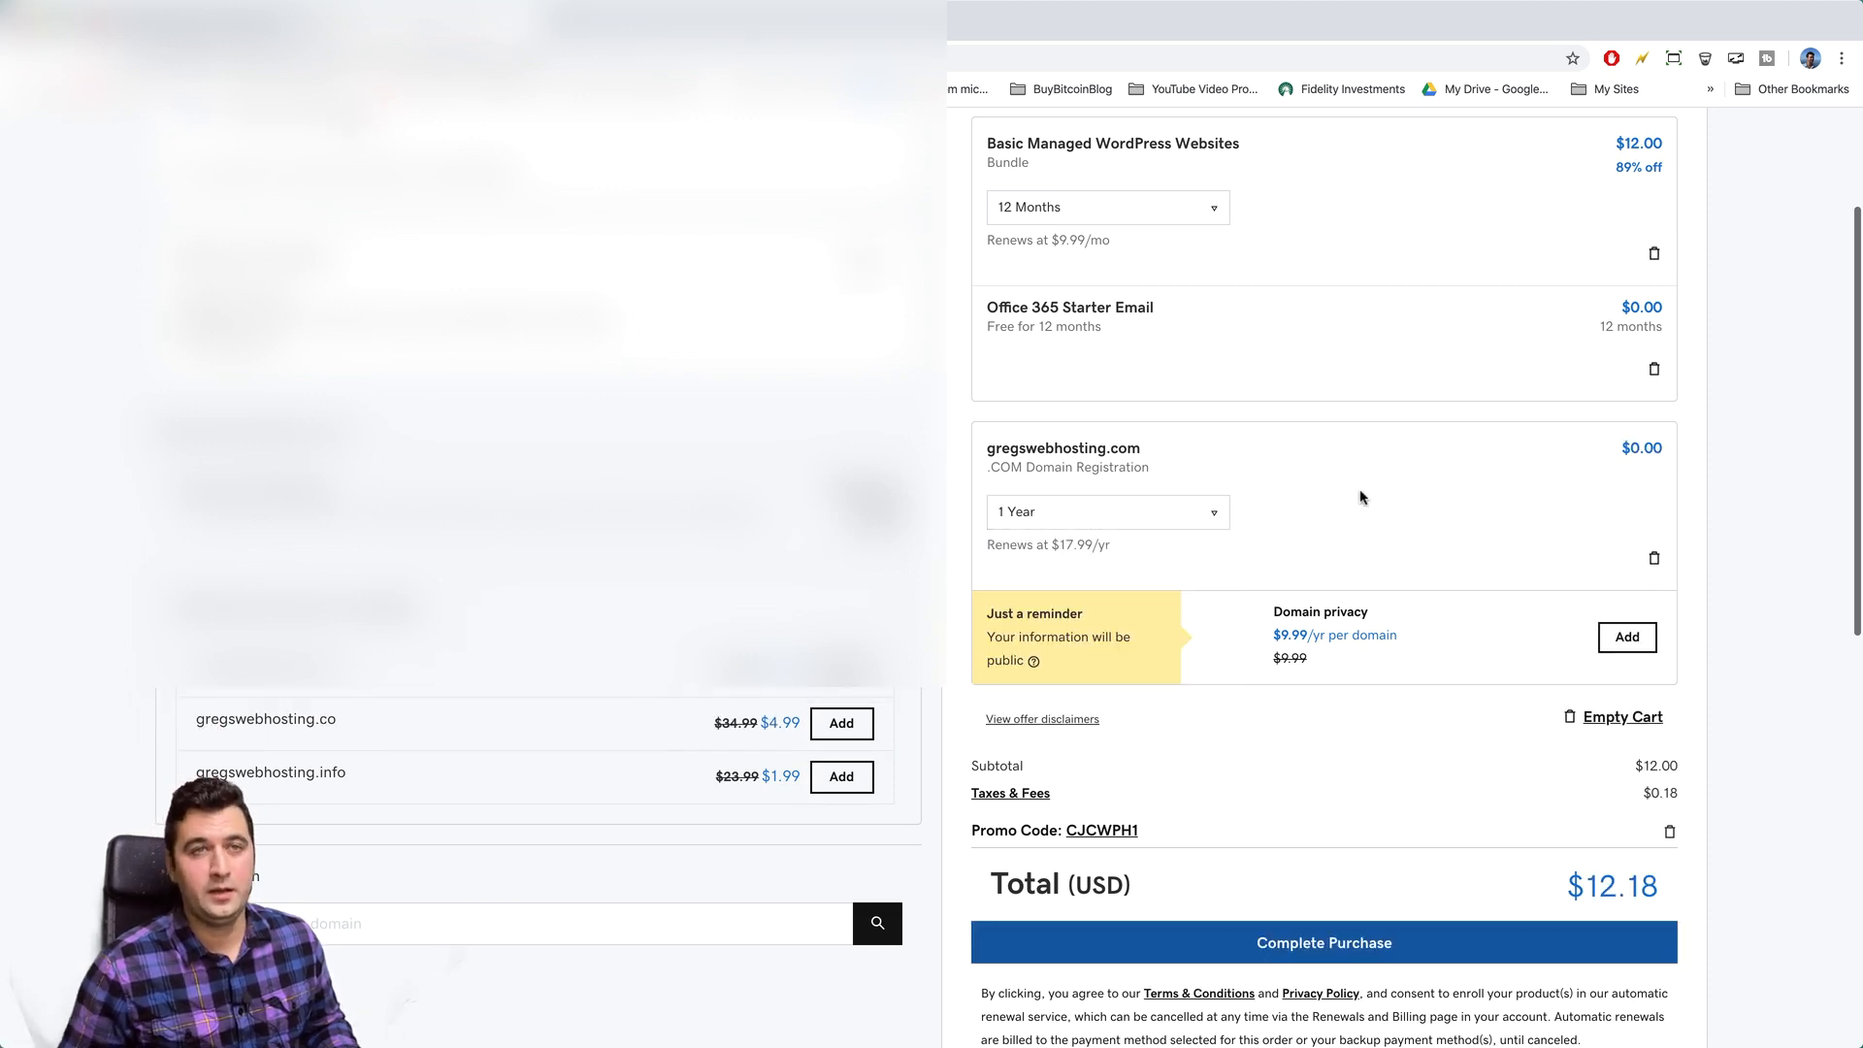
scroll(1360, 497, down, 3)
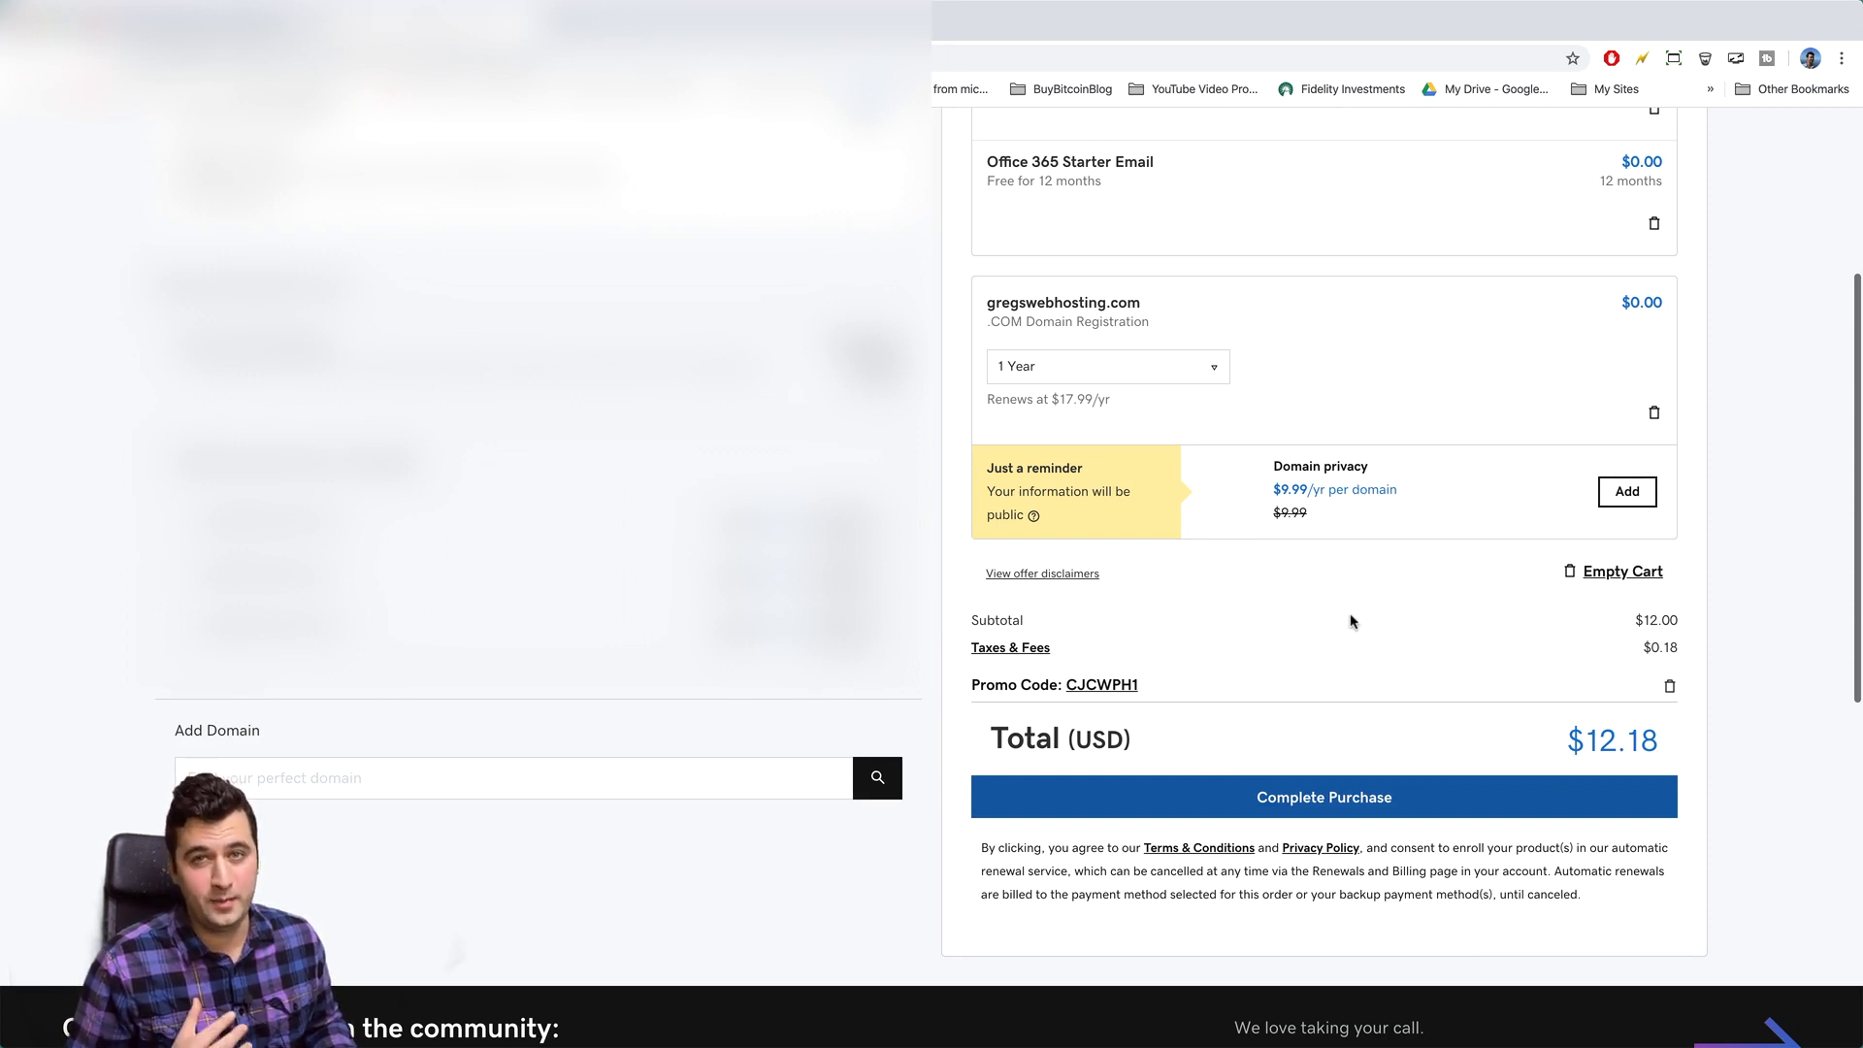
scroll(1352, 621, down, 1)
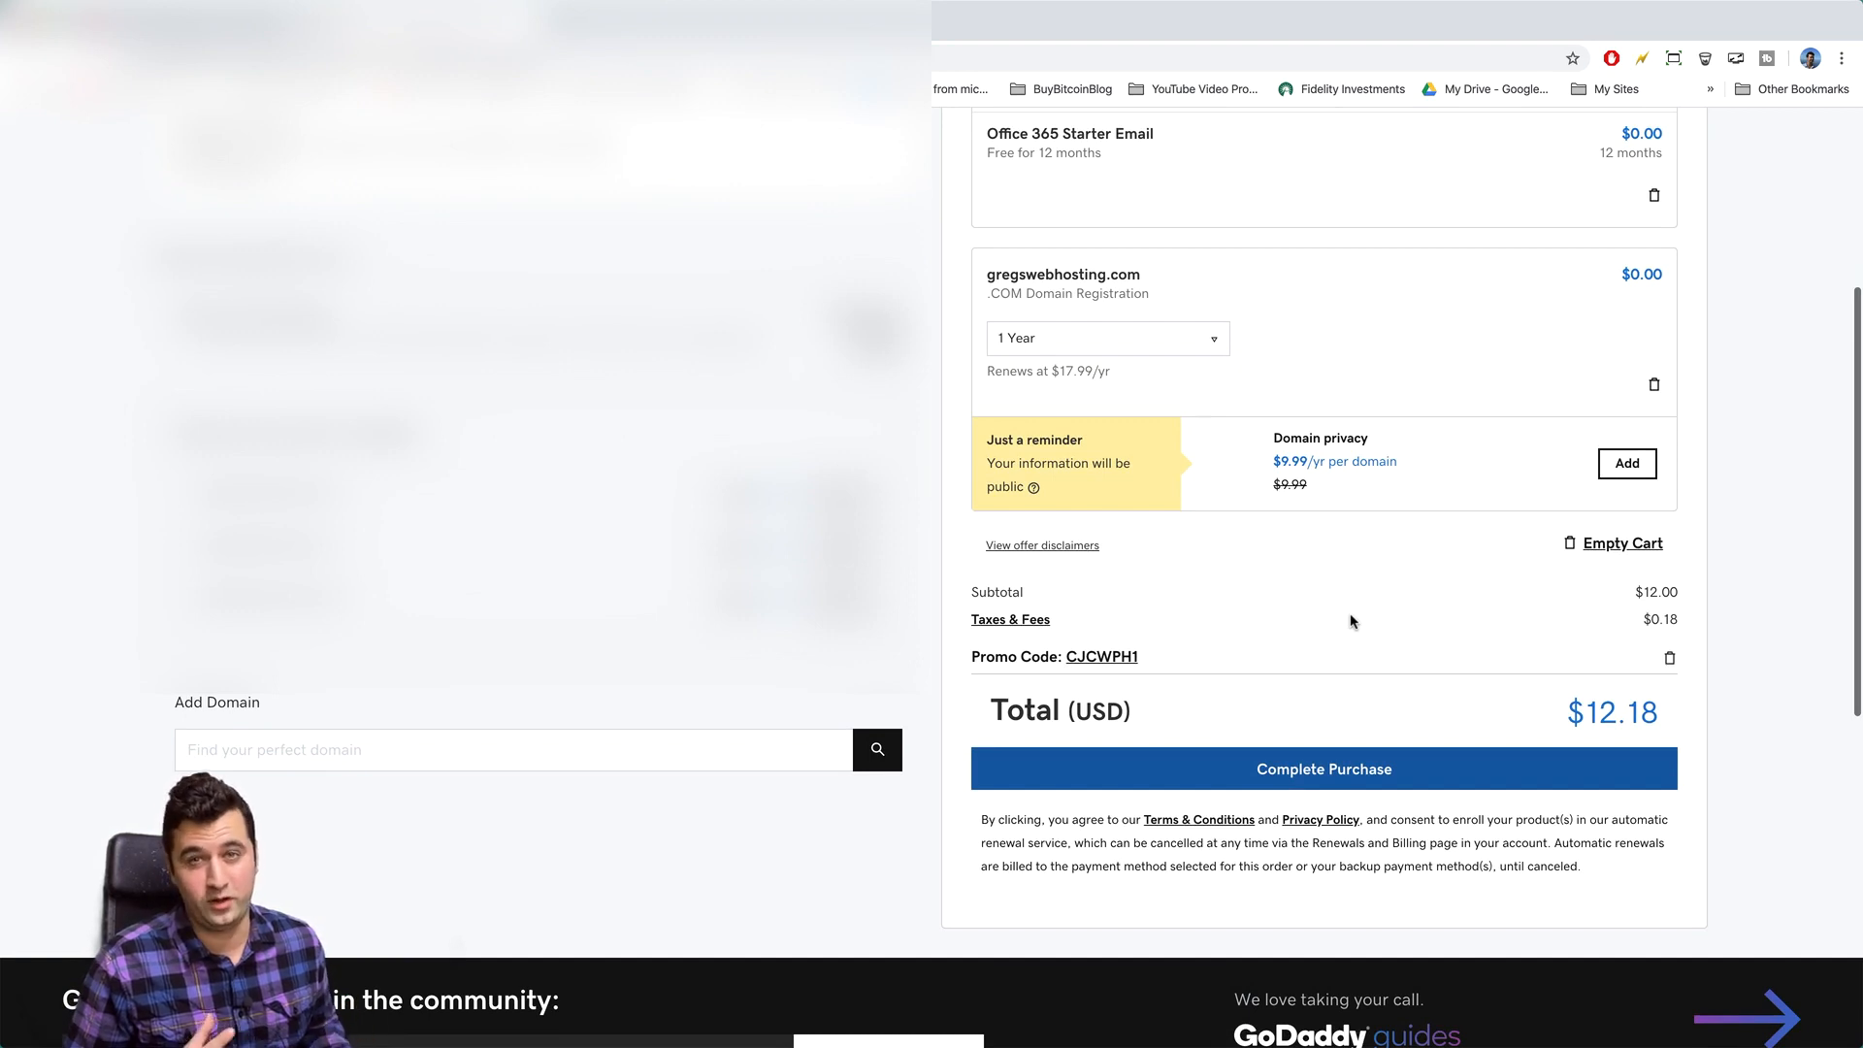
- Place the $12.18 order, dismiss the Thank you popup, and bring up the website templates
click(1424, 776)
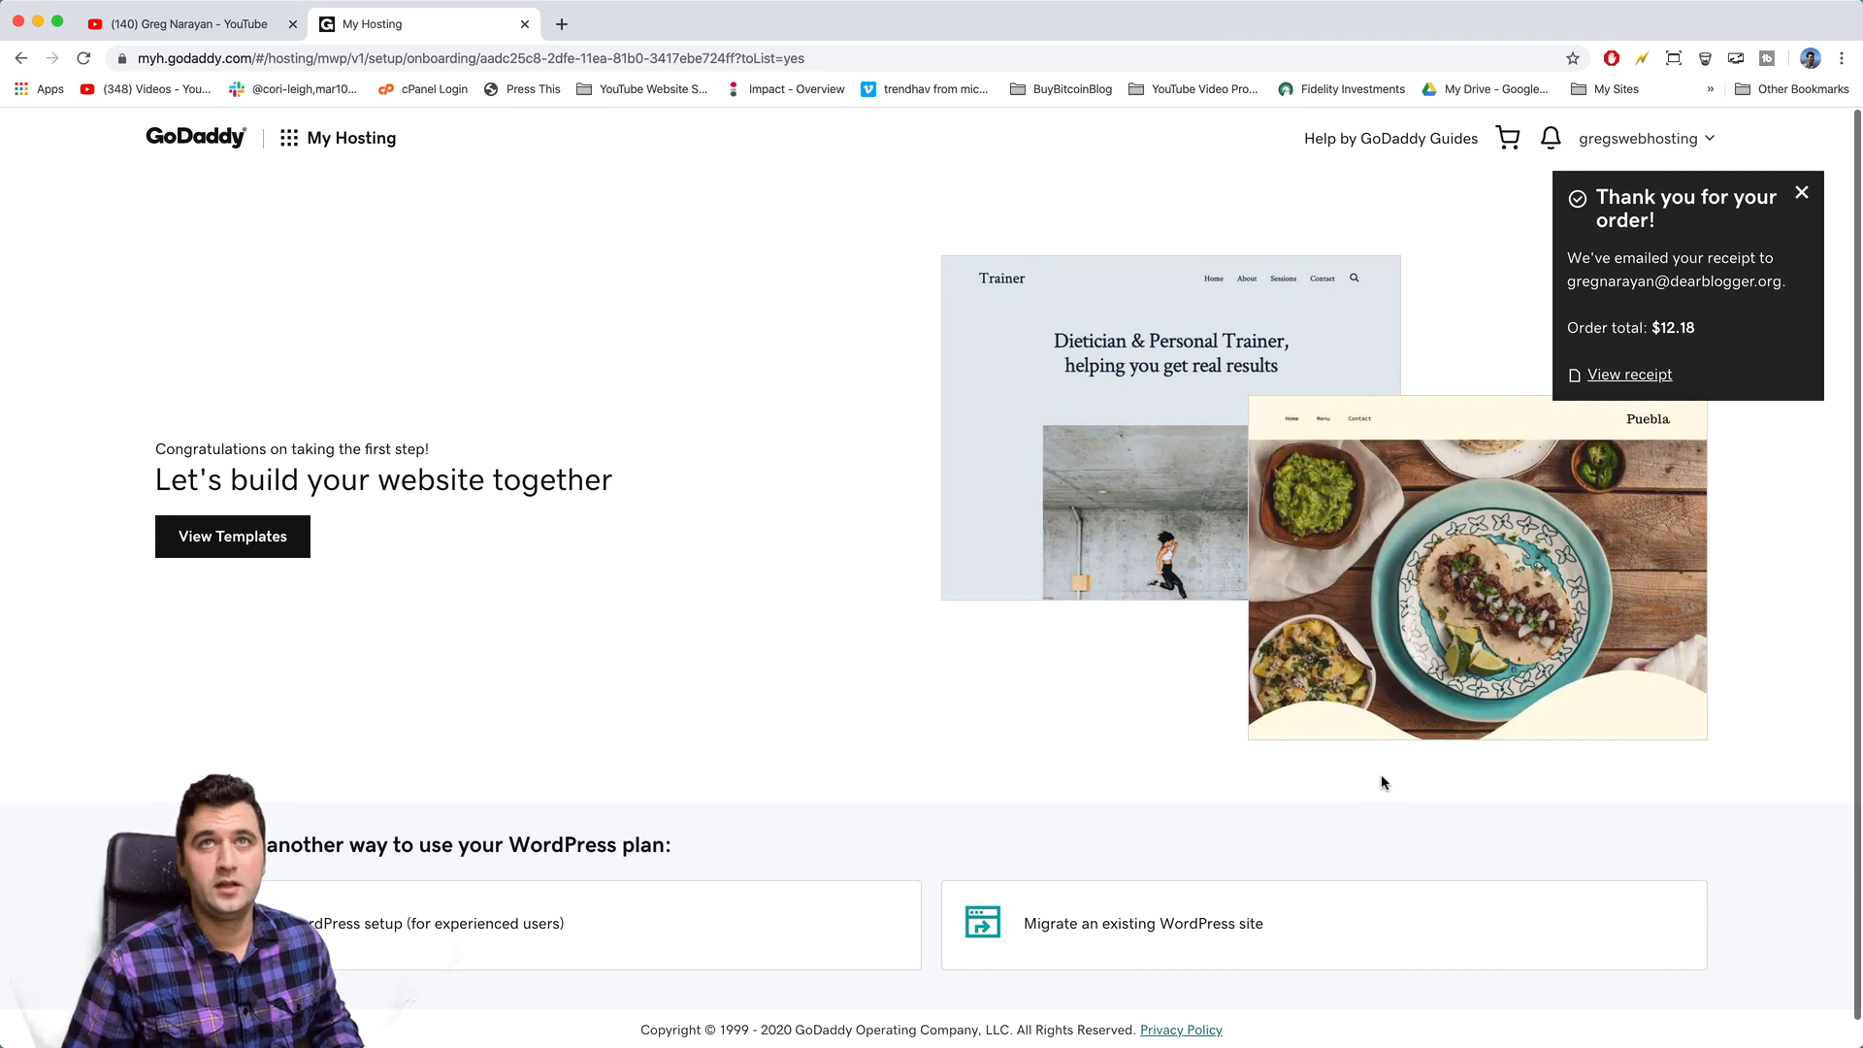
click(1802, 194)
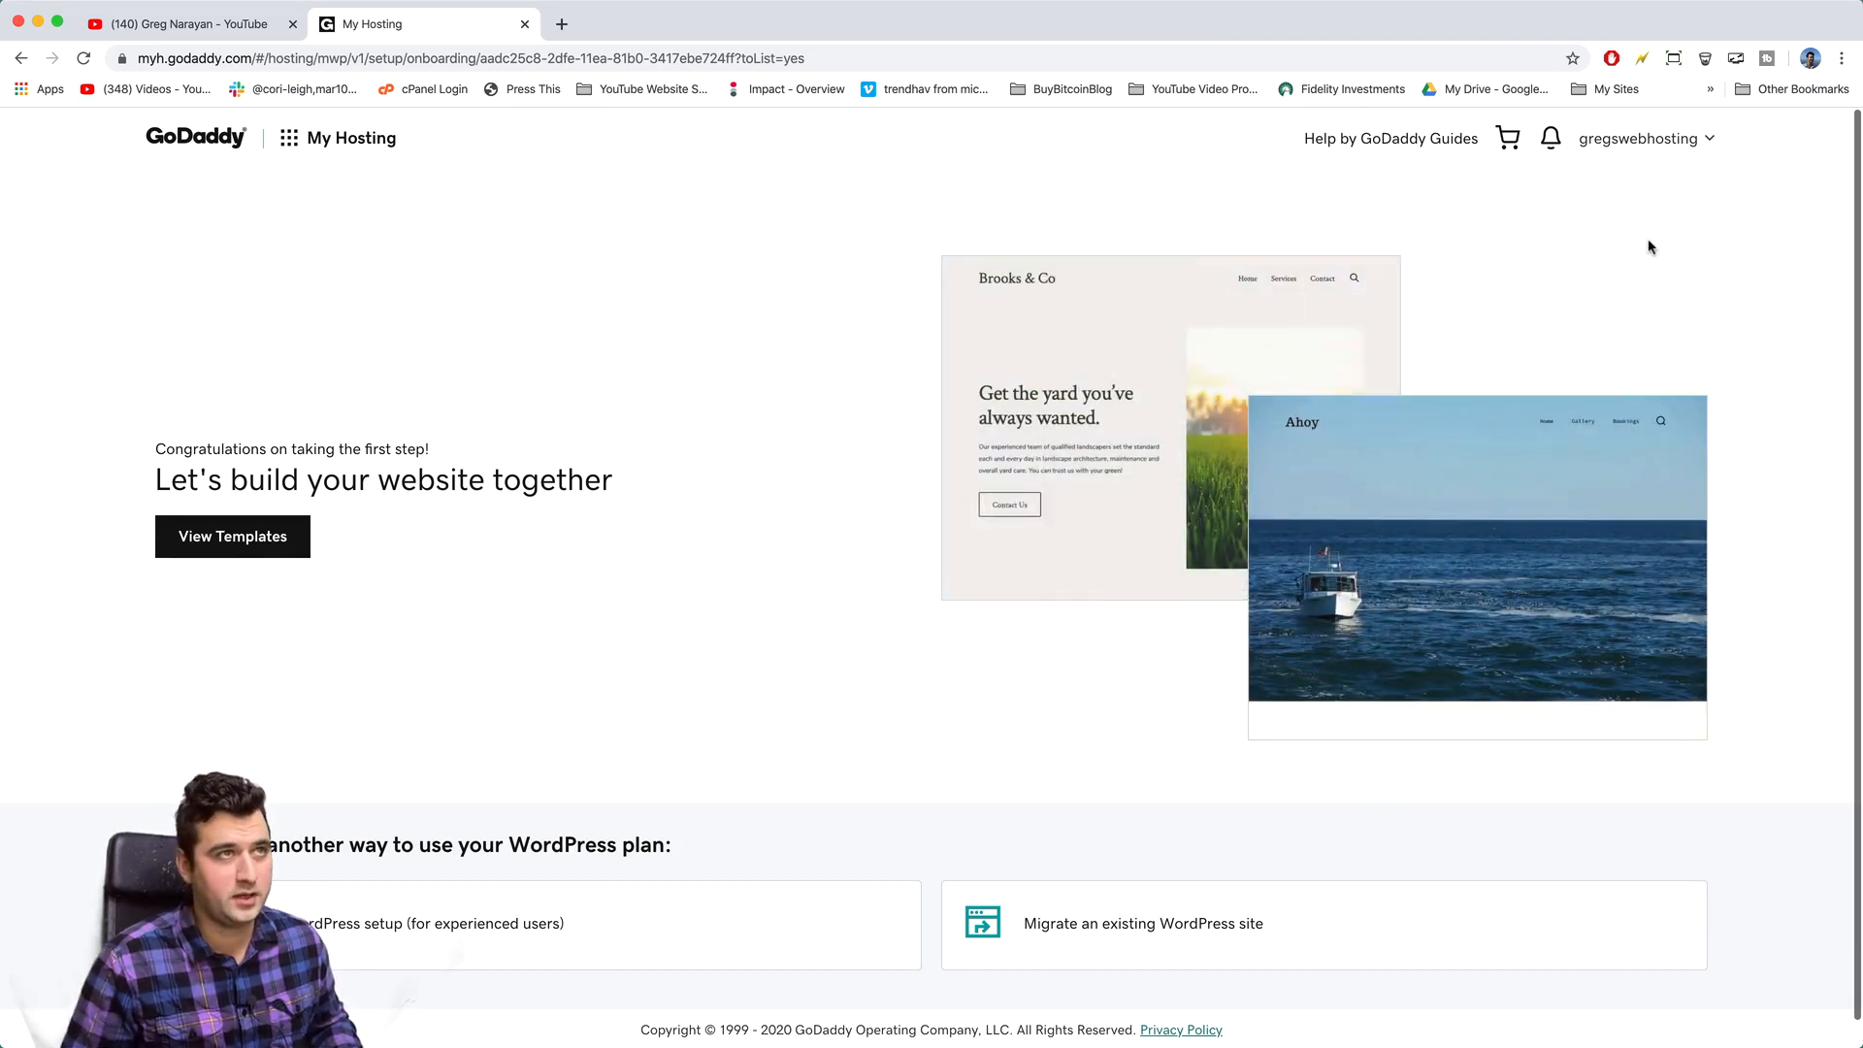
scroll(835, 293, down, 1)
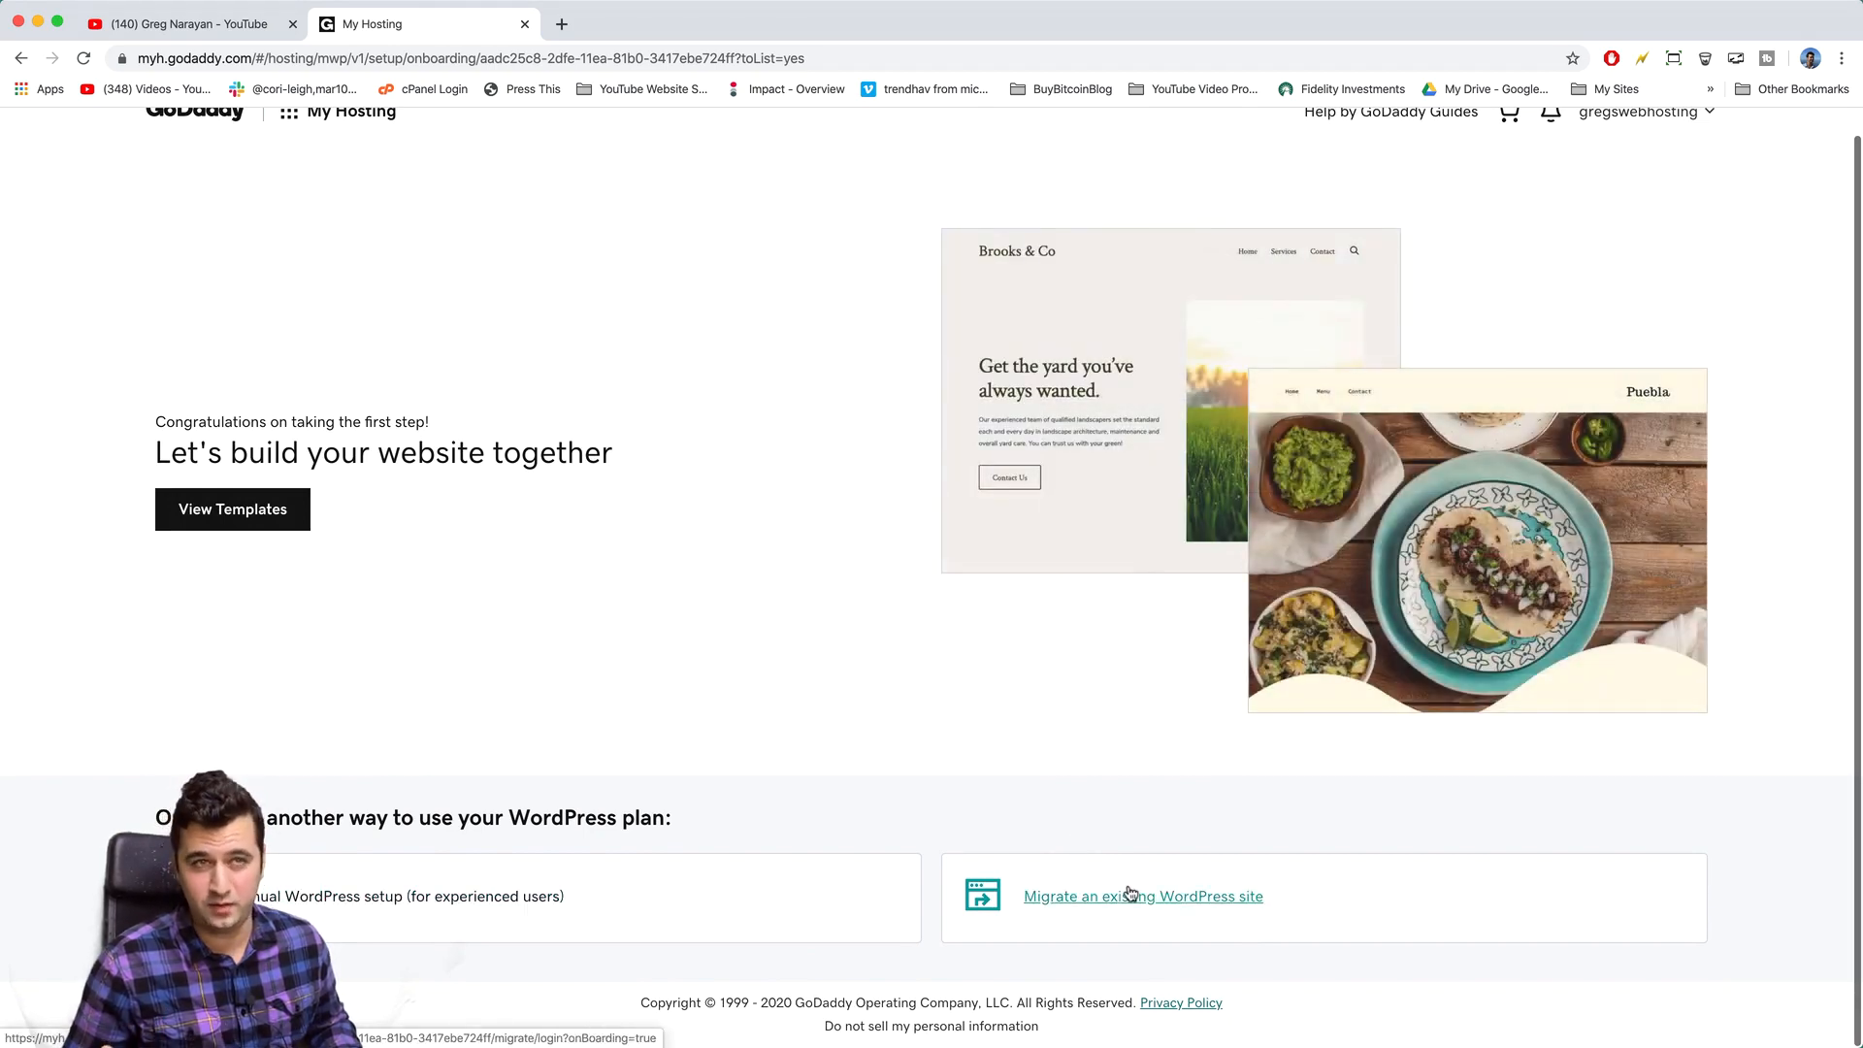
scroll(924, 575, up, 1)
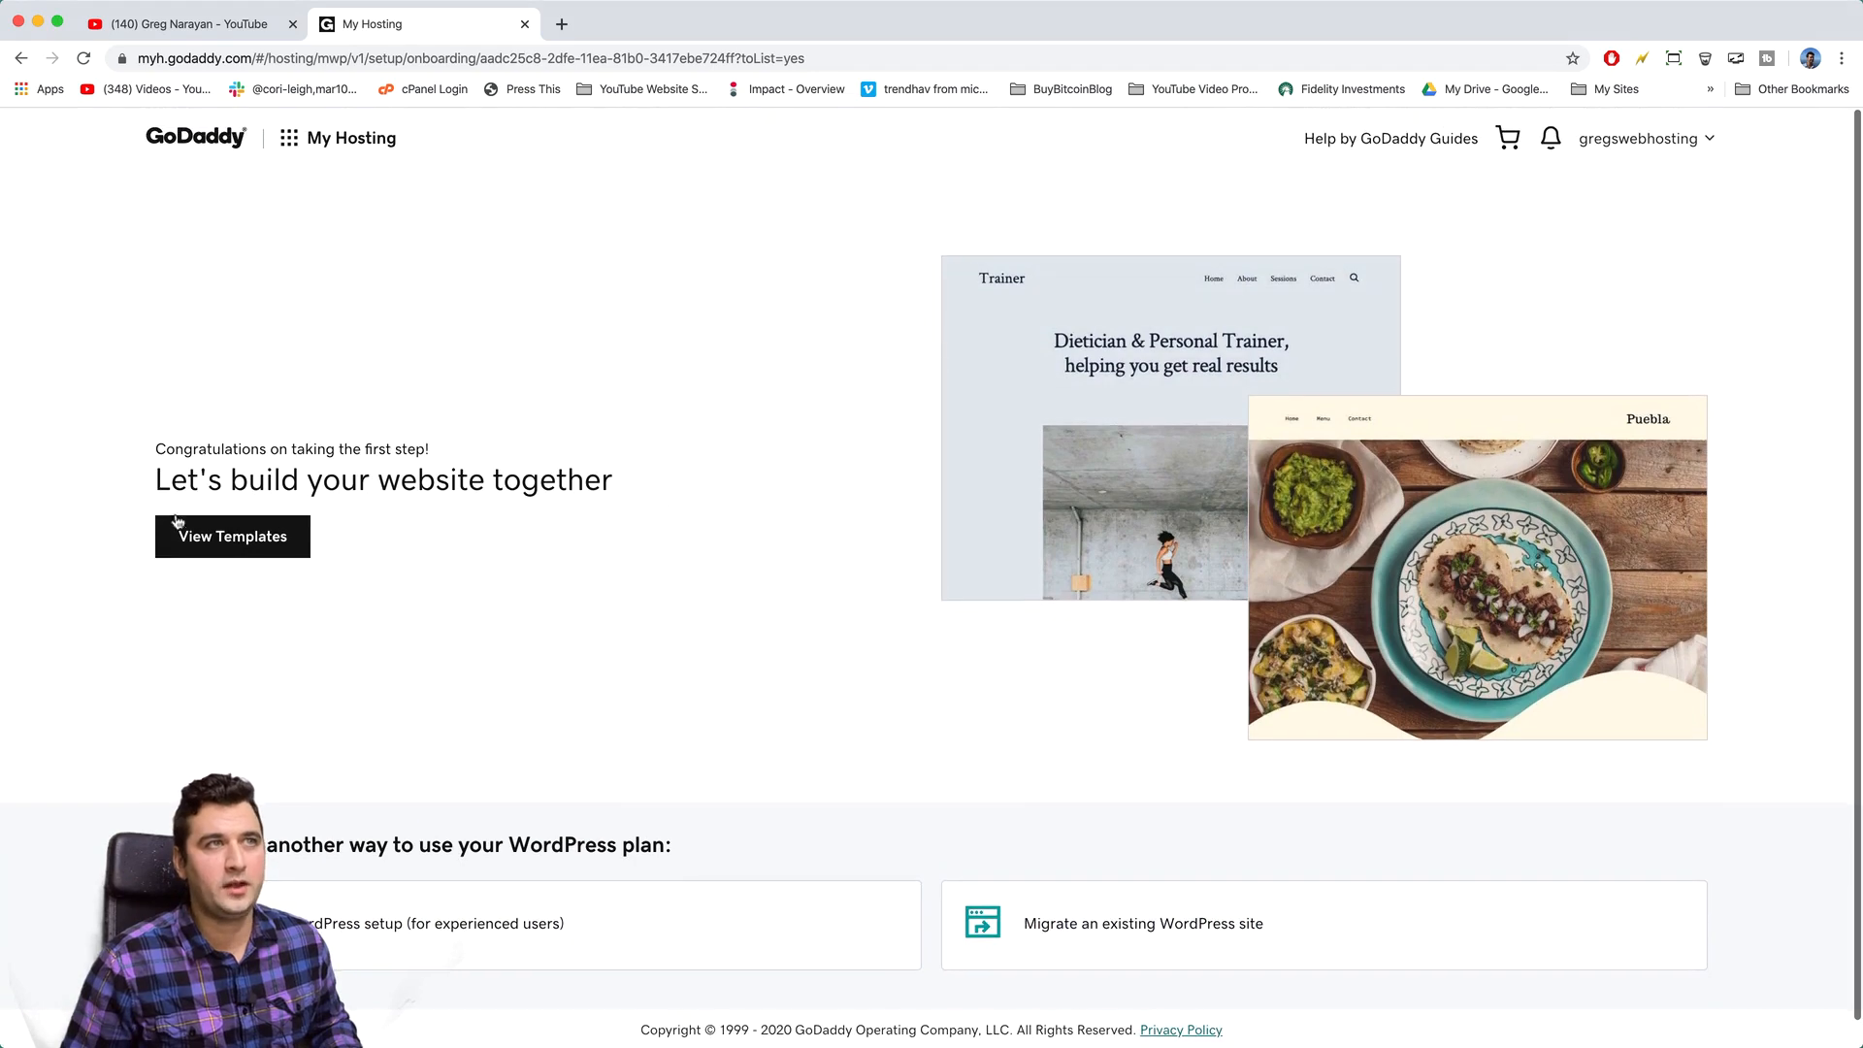
click(236, 535)
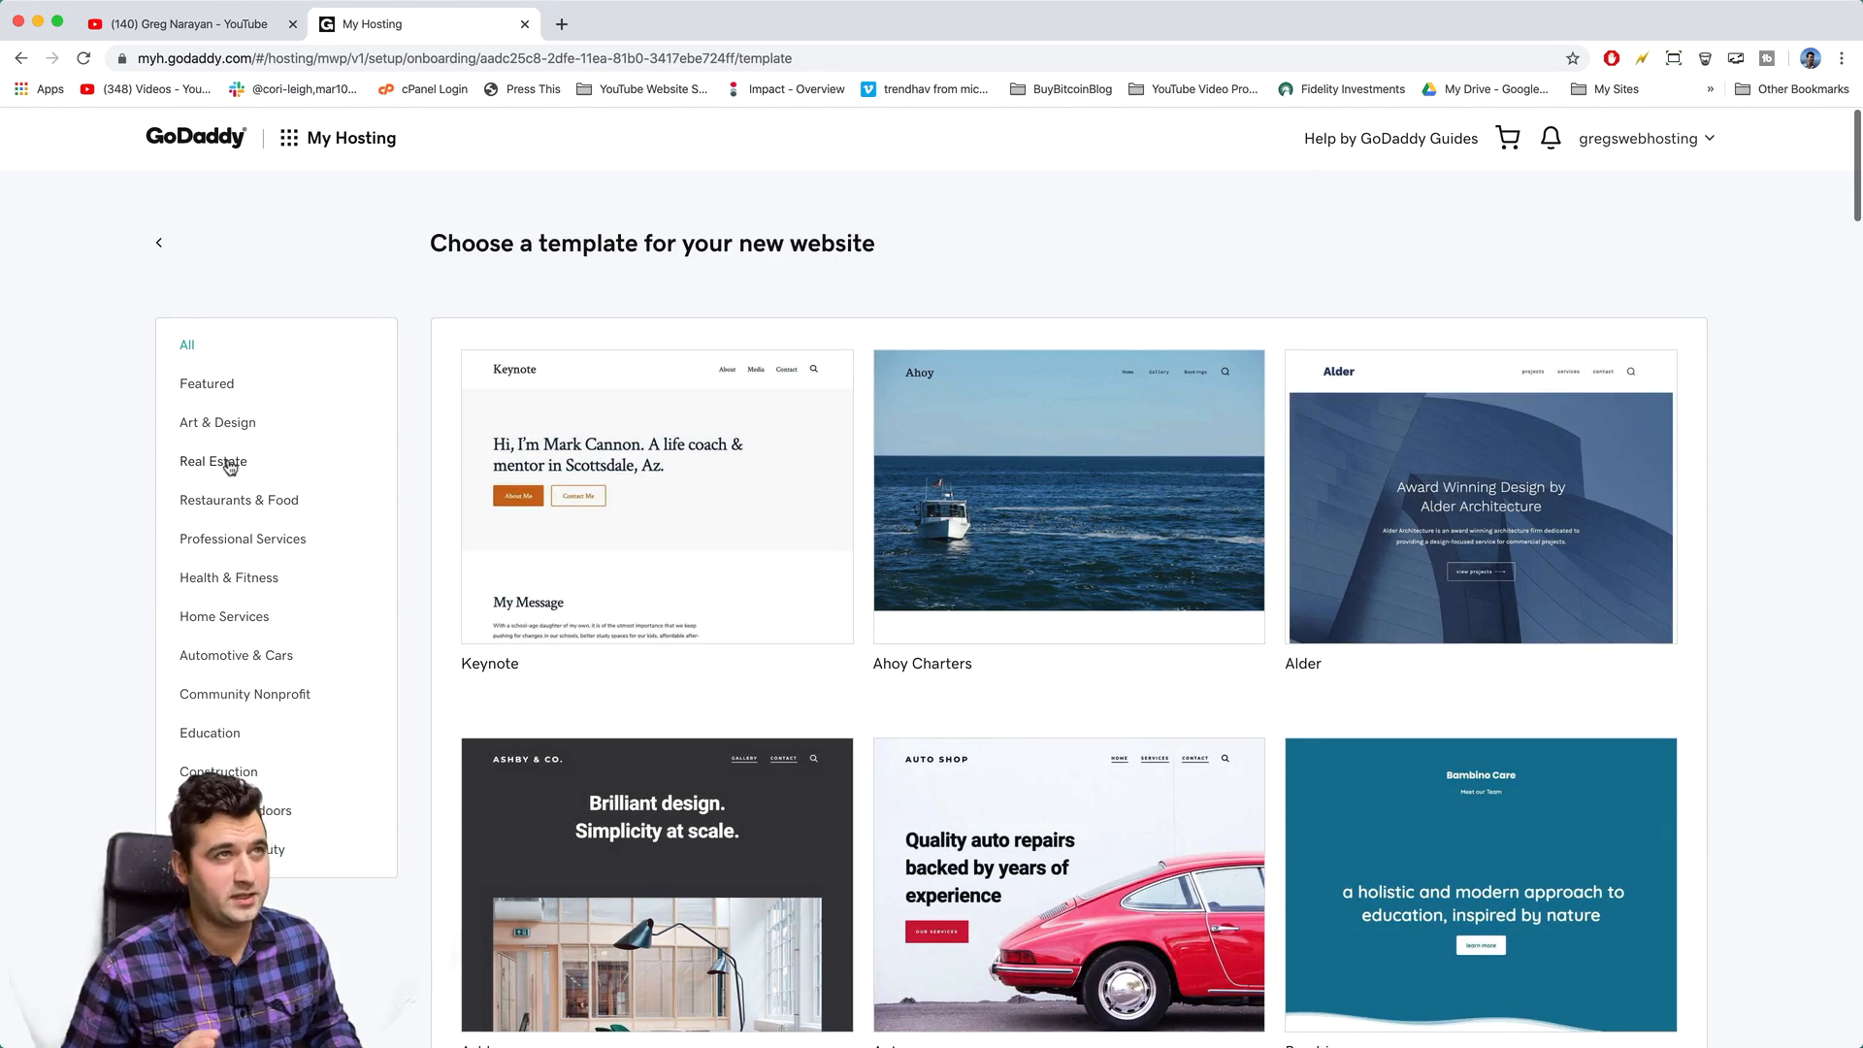
- Filter the templates to Real Estate, look through the grid, and preview Novak Inspections
click(230, 467)
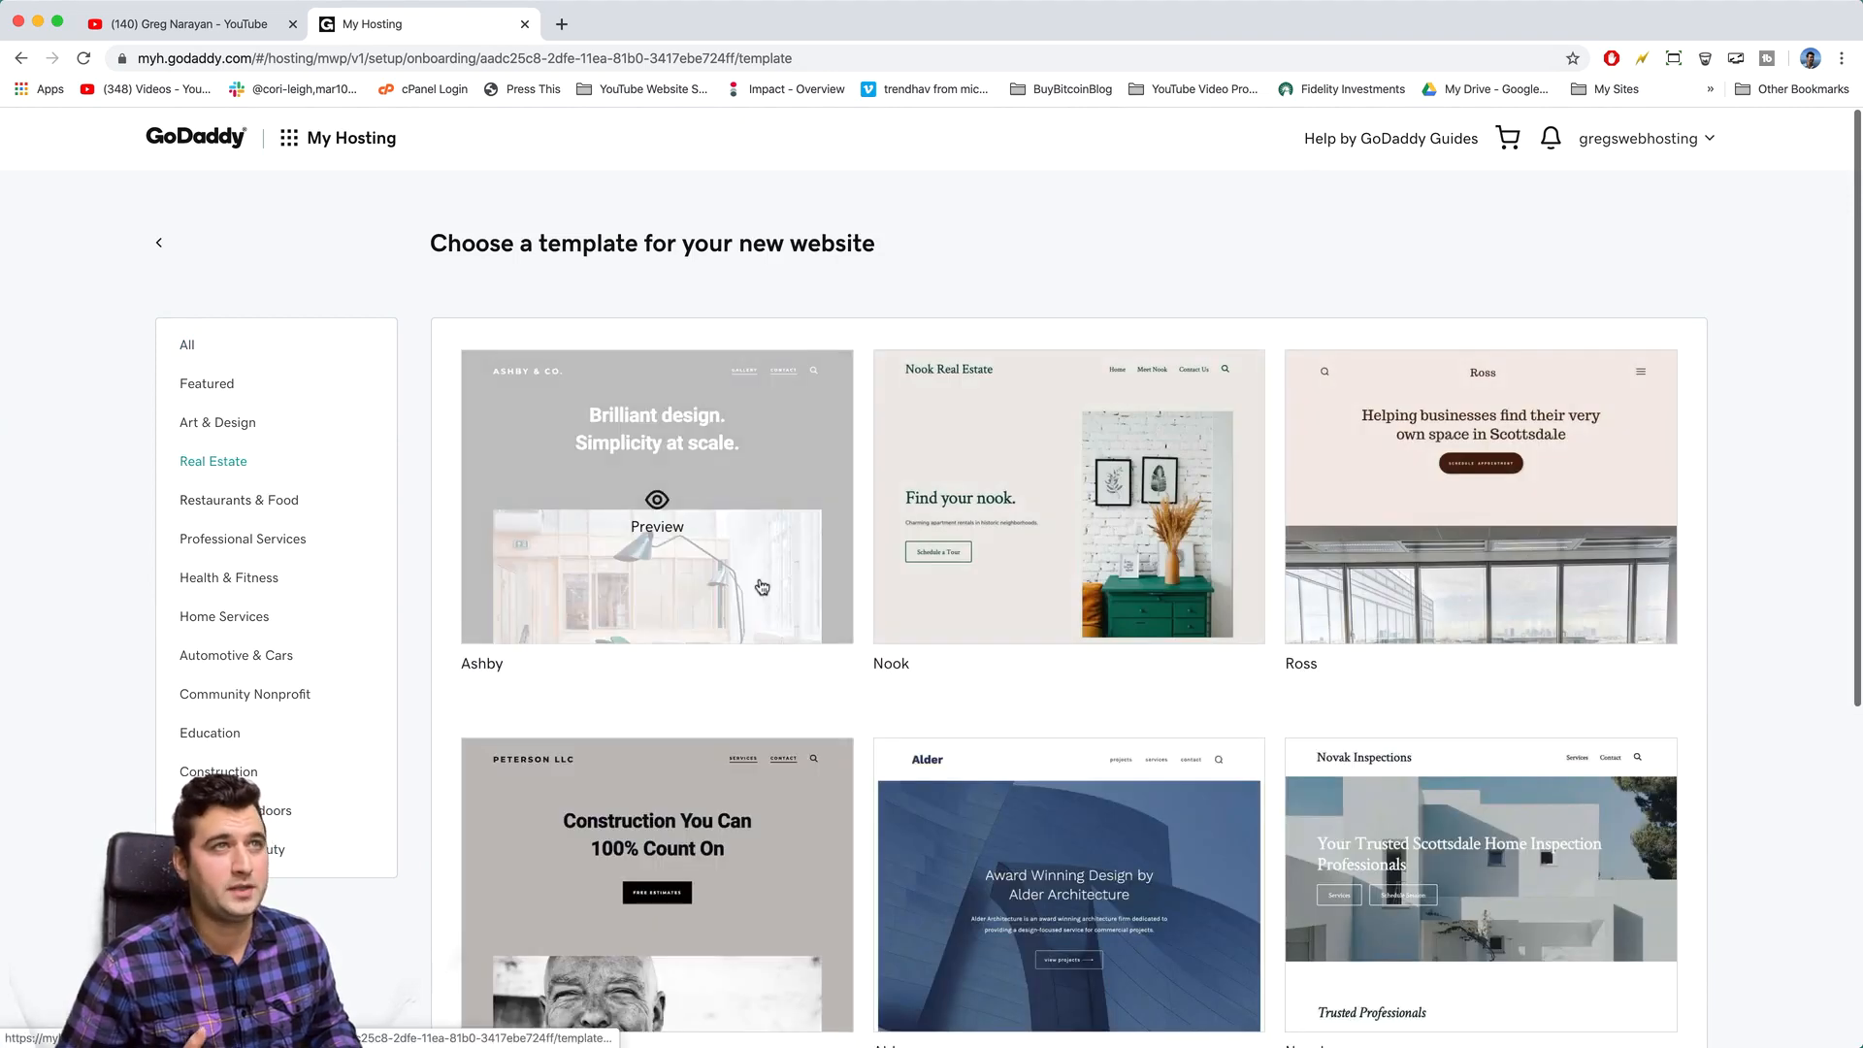
scroll(777, 586, down, 5)
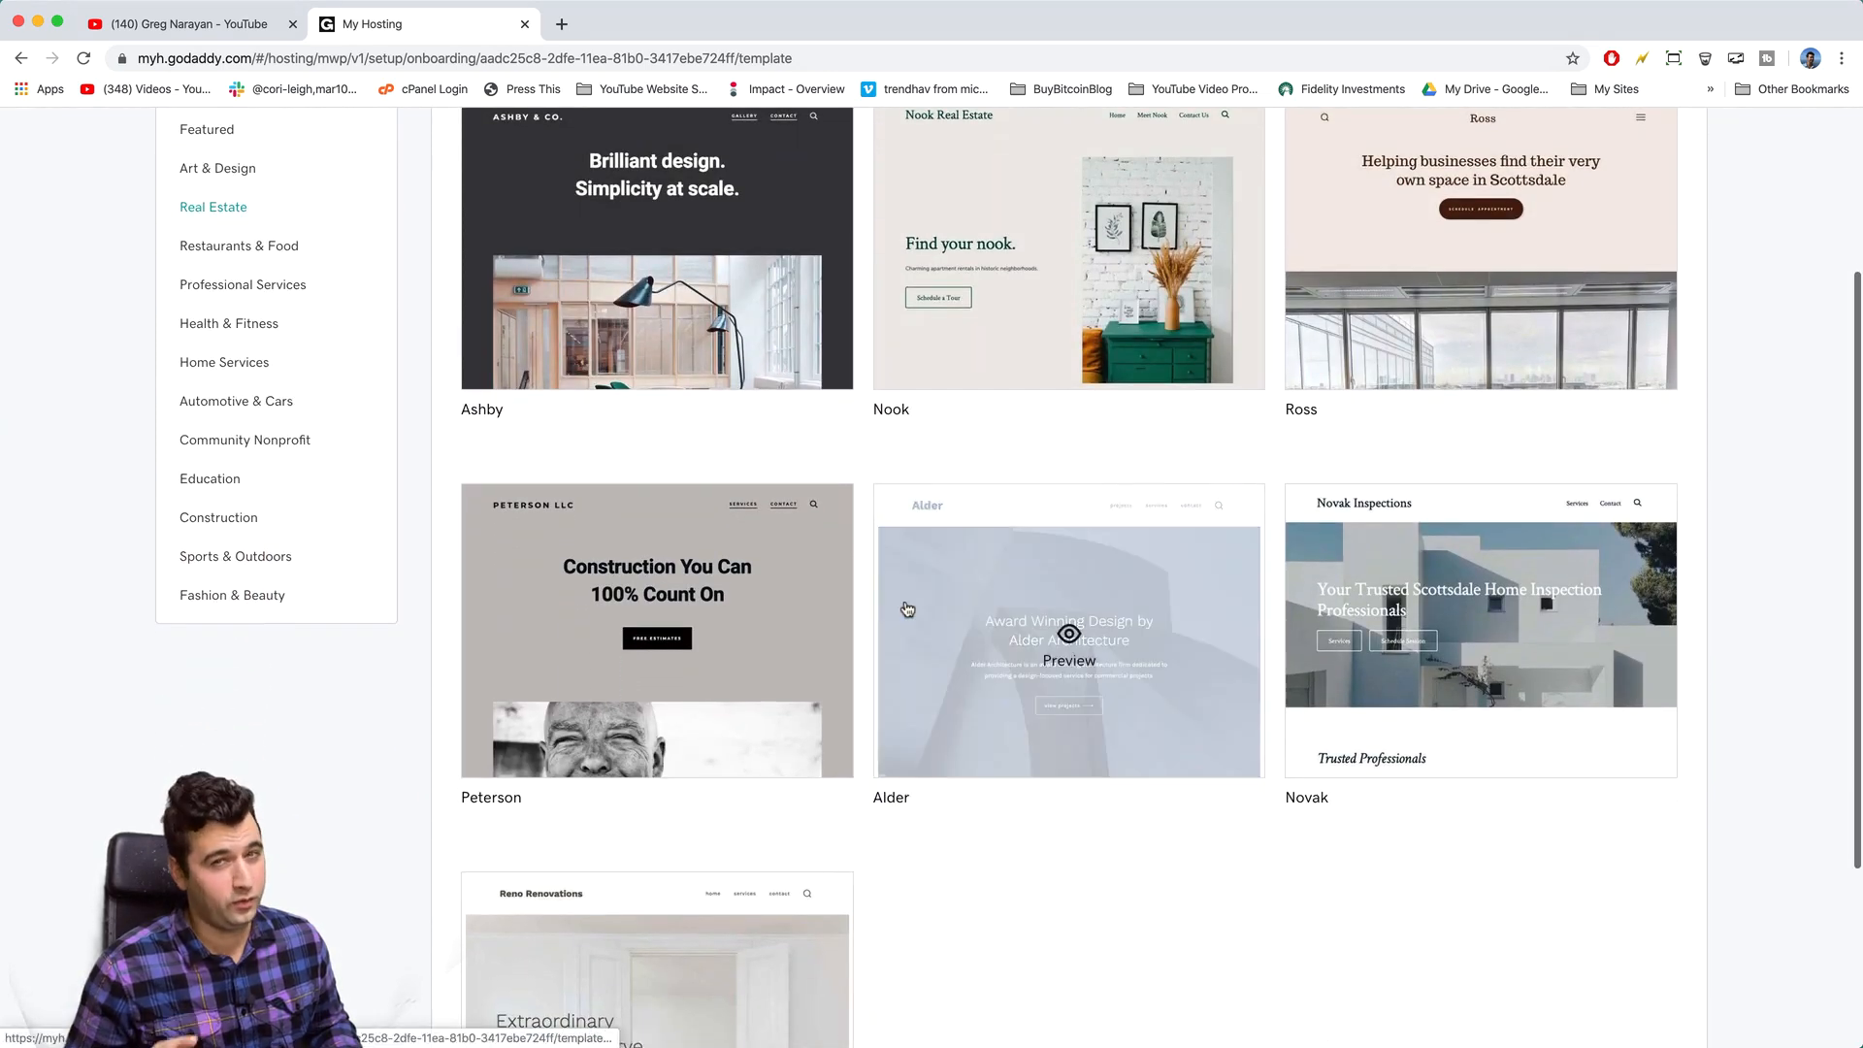
scroll(907, 608, down, 5)
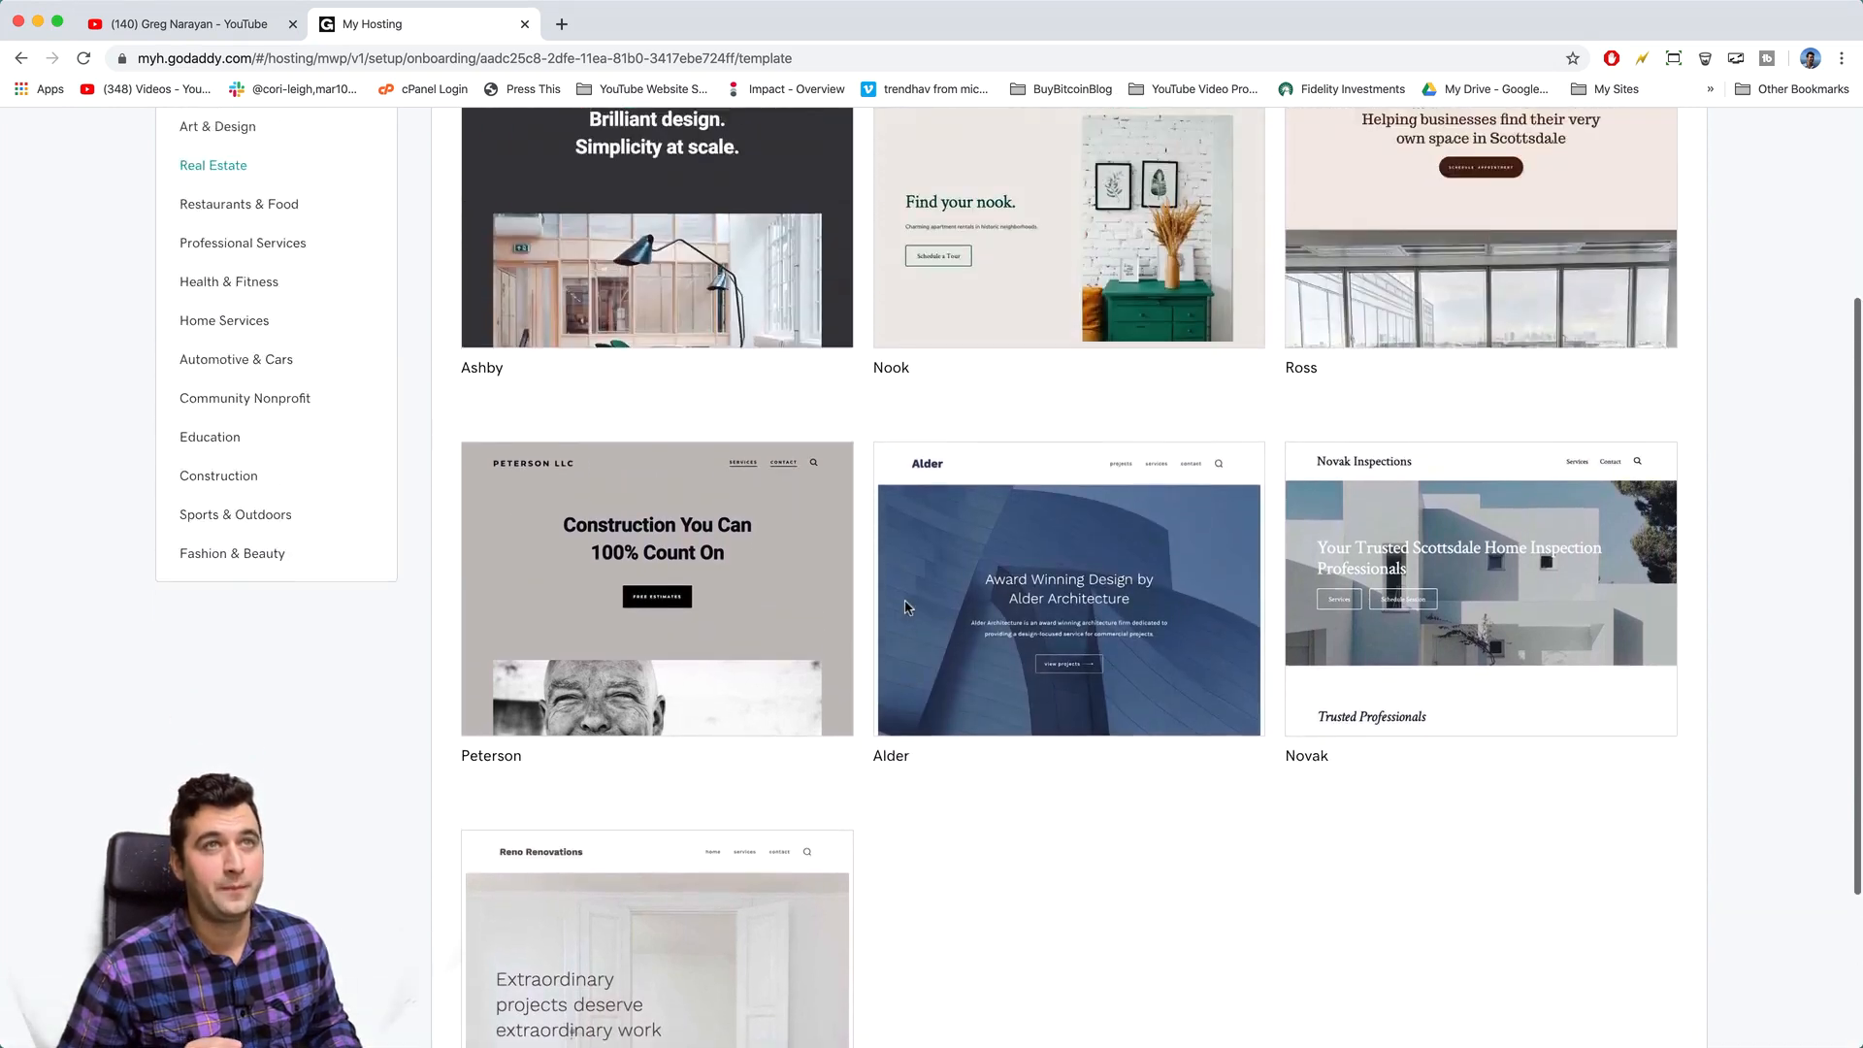
scroll(908, 608, up, 10)
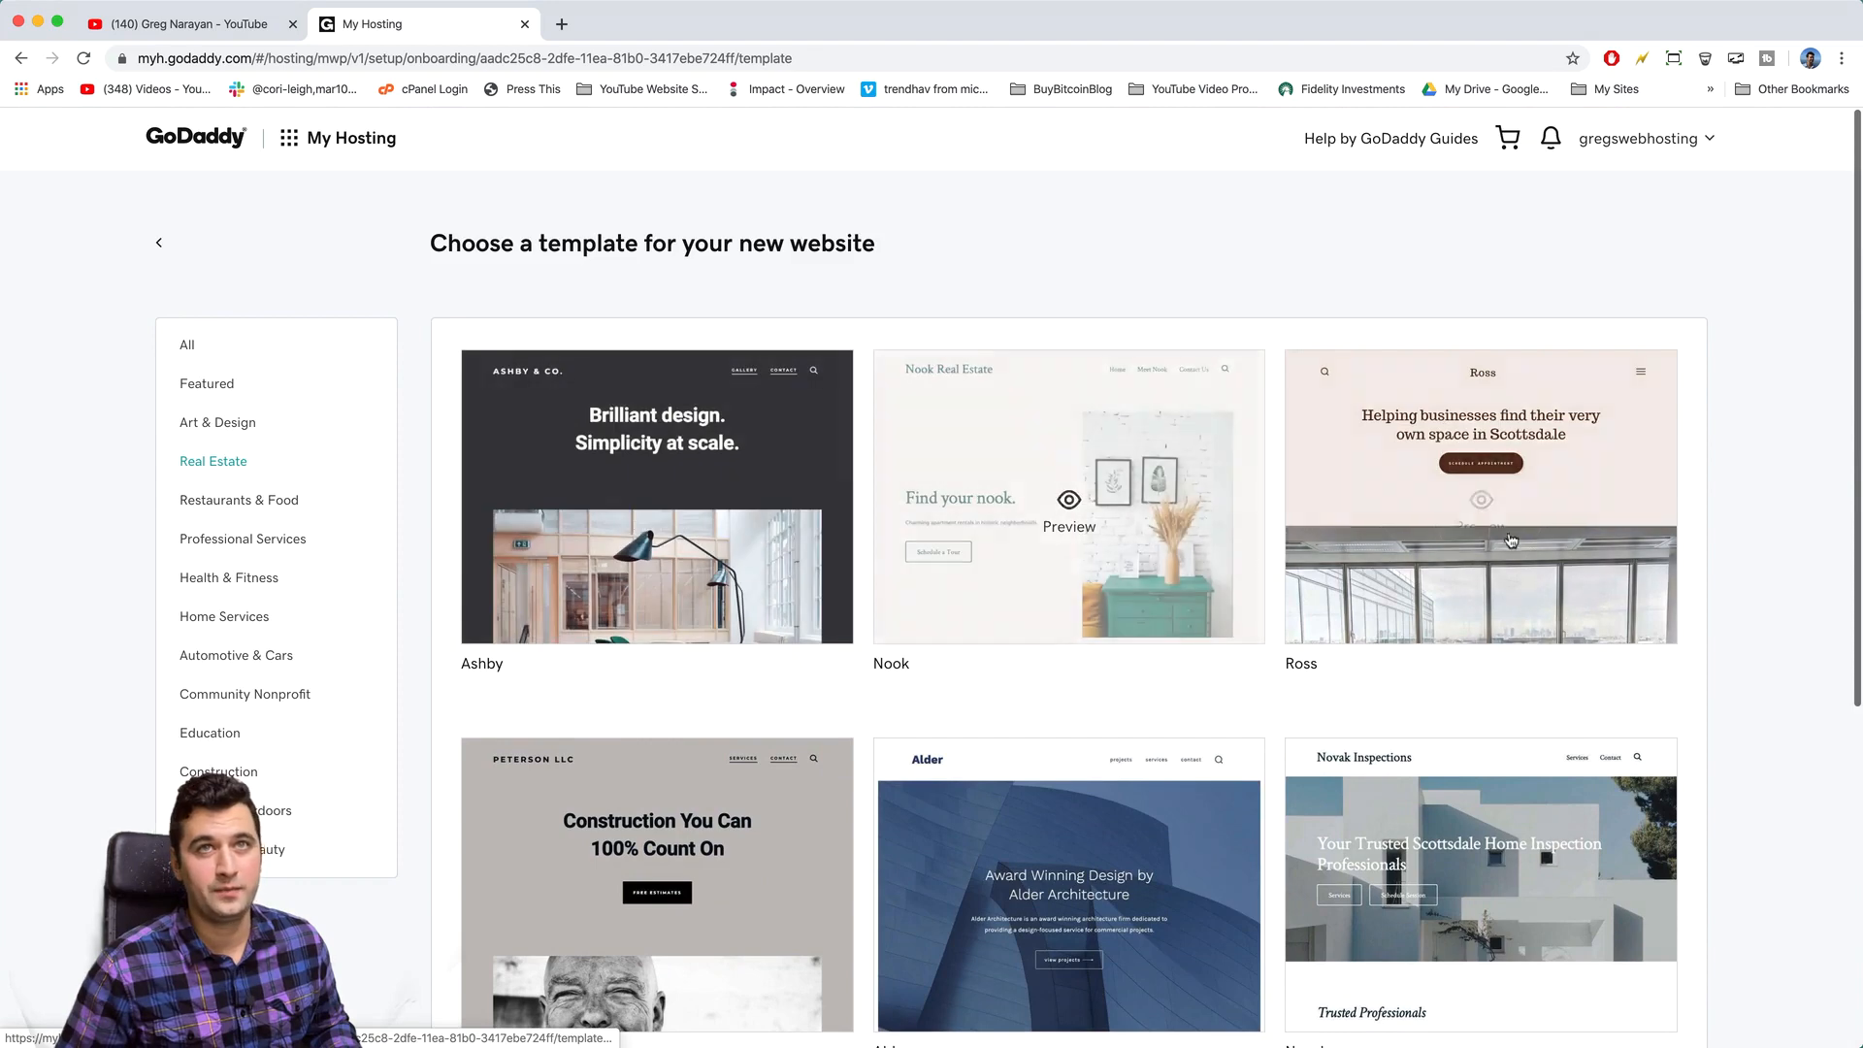
scroll(1540, 815, down, 3)
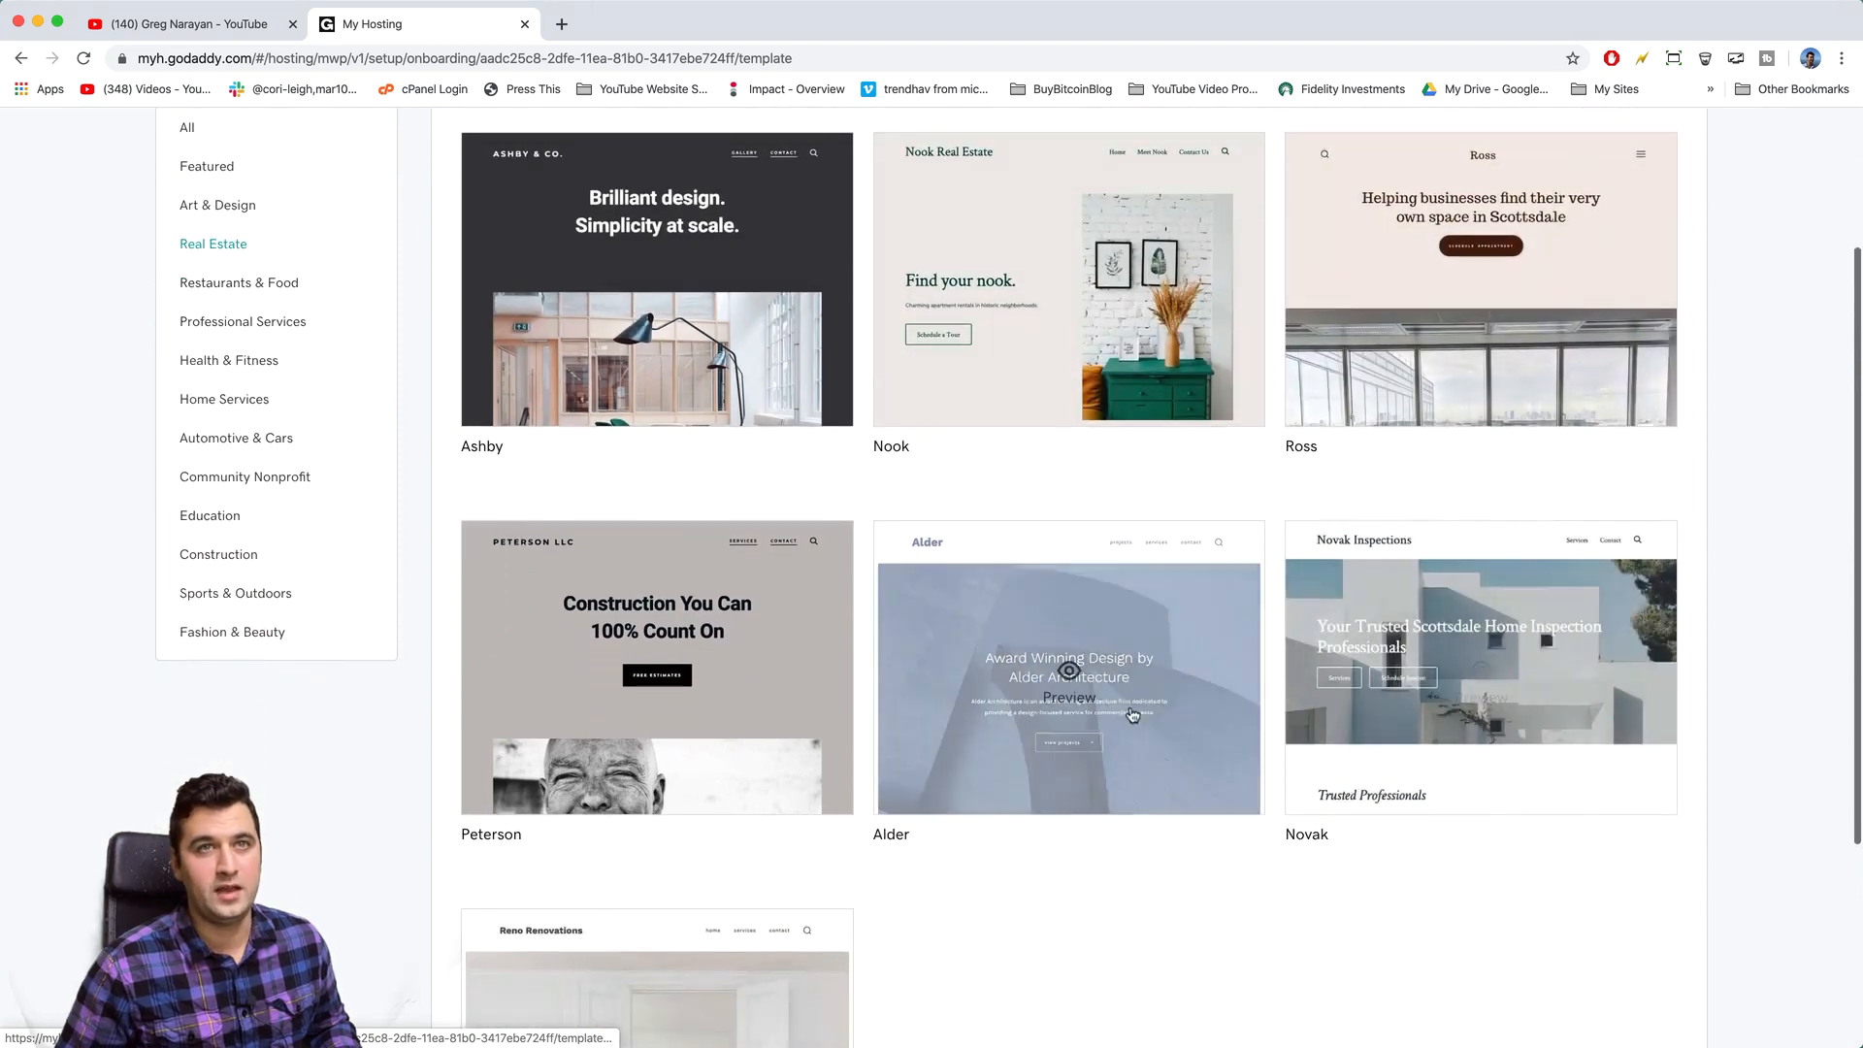
click(1480, 704)
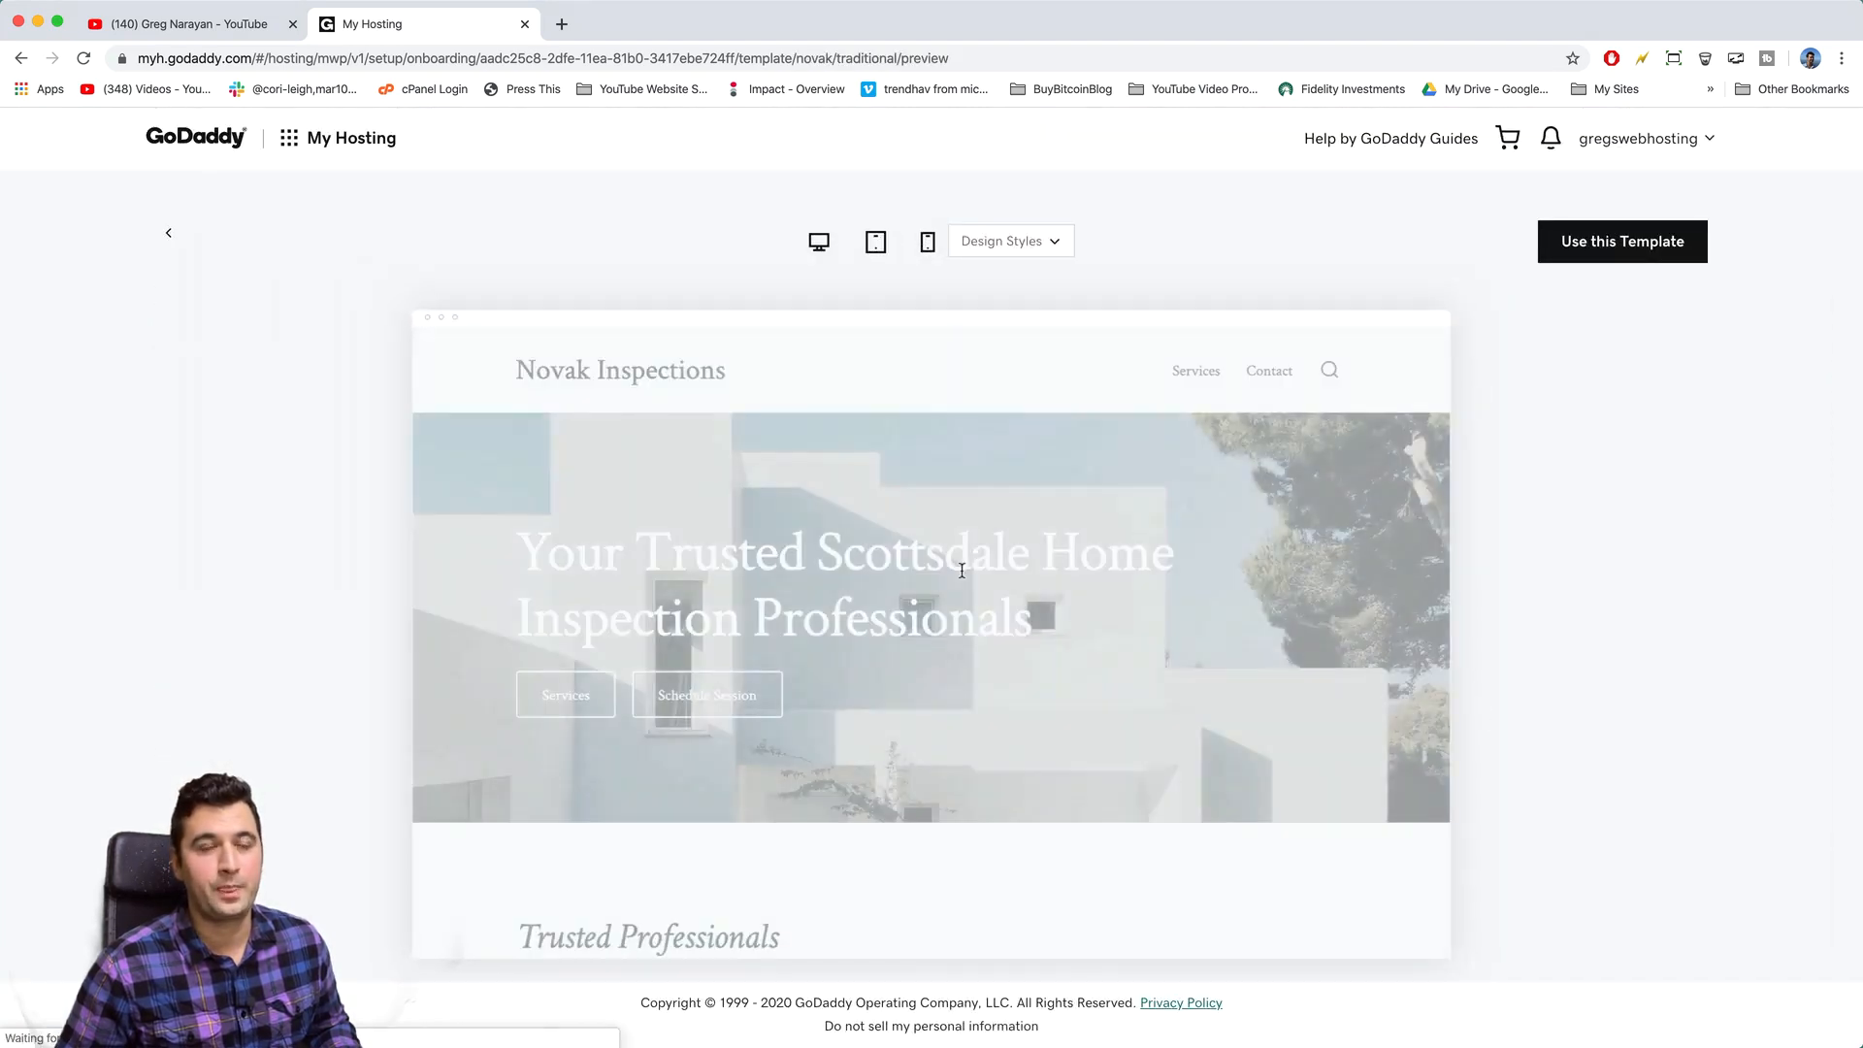
- Scroll the Novak preview, view it at tablet, phone and desktop widths, then return to the list
scroll(830, 599, down, 8)
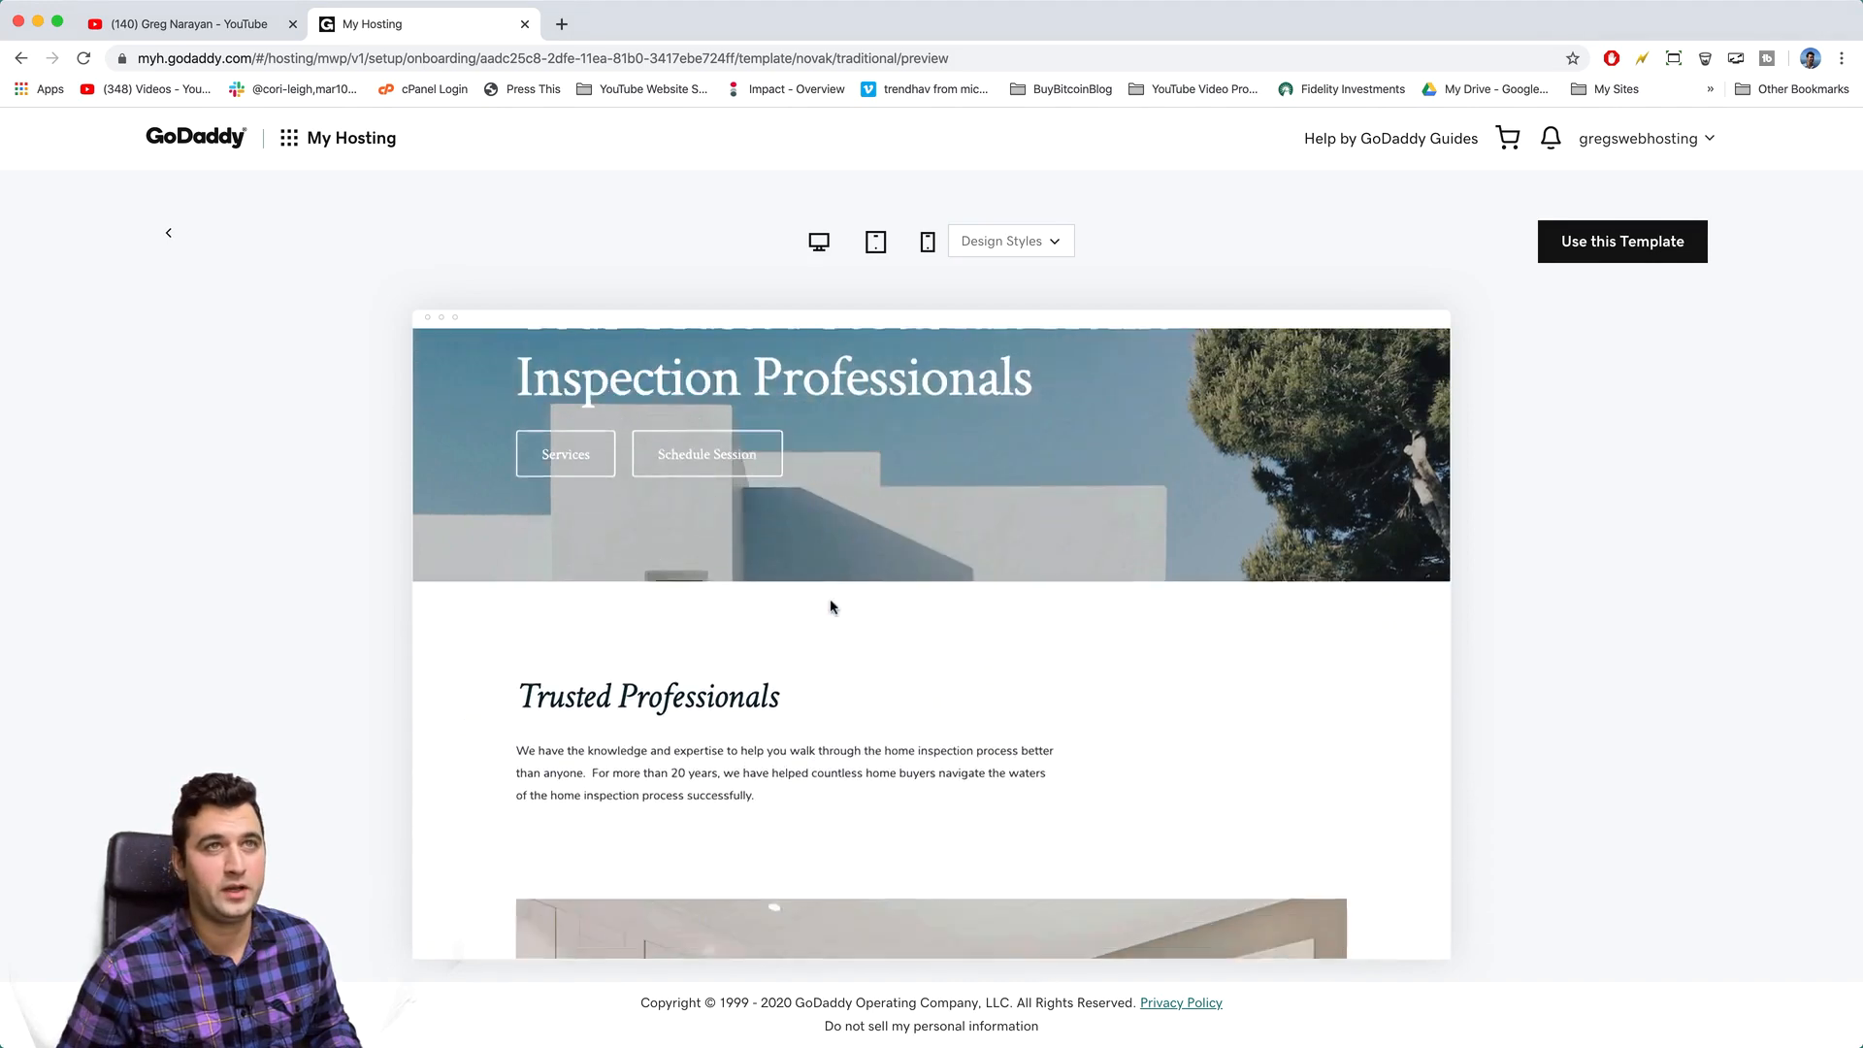
scroll(830, 600, down, 8)
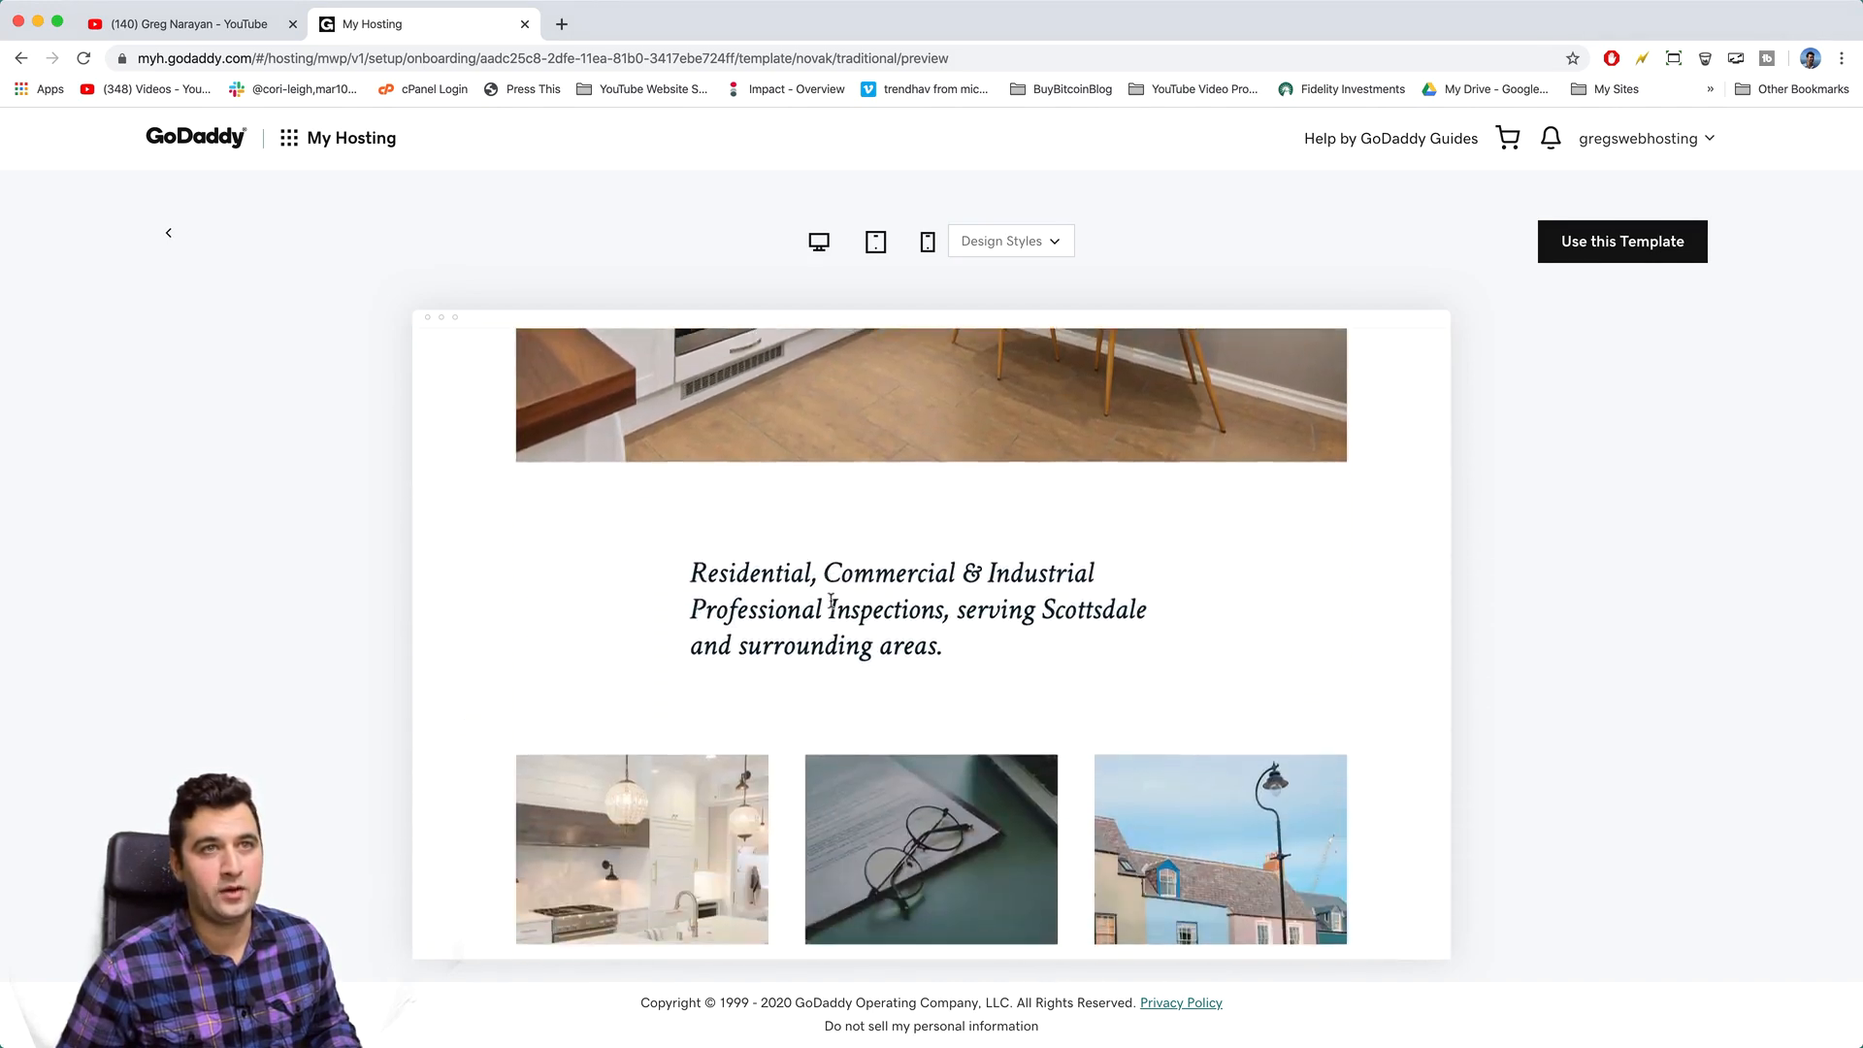
scroll(829, 607, down, 3)
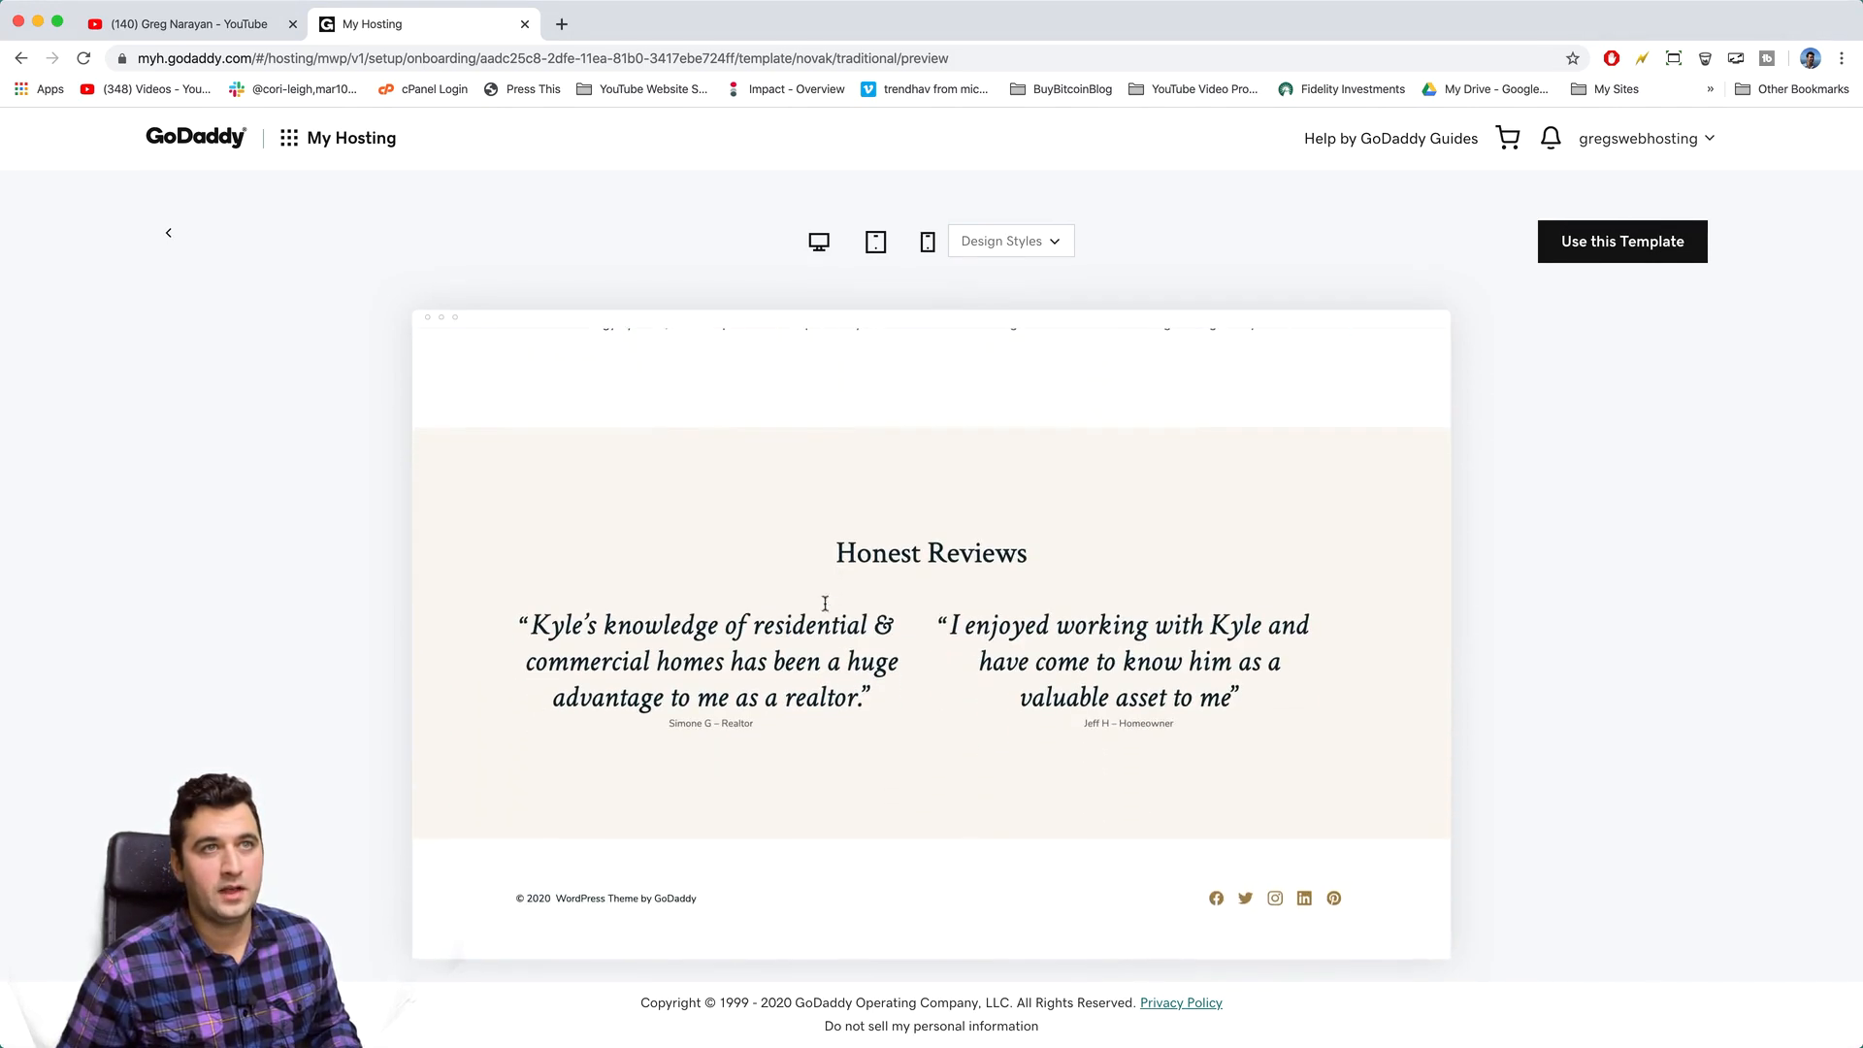
scroll(1357, 762, up, 4)
scroll(1358, 761, up, 6)
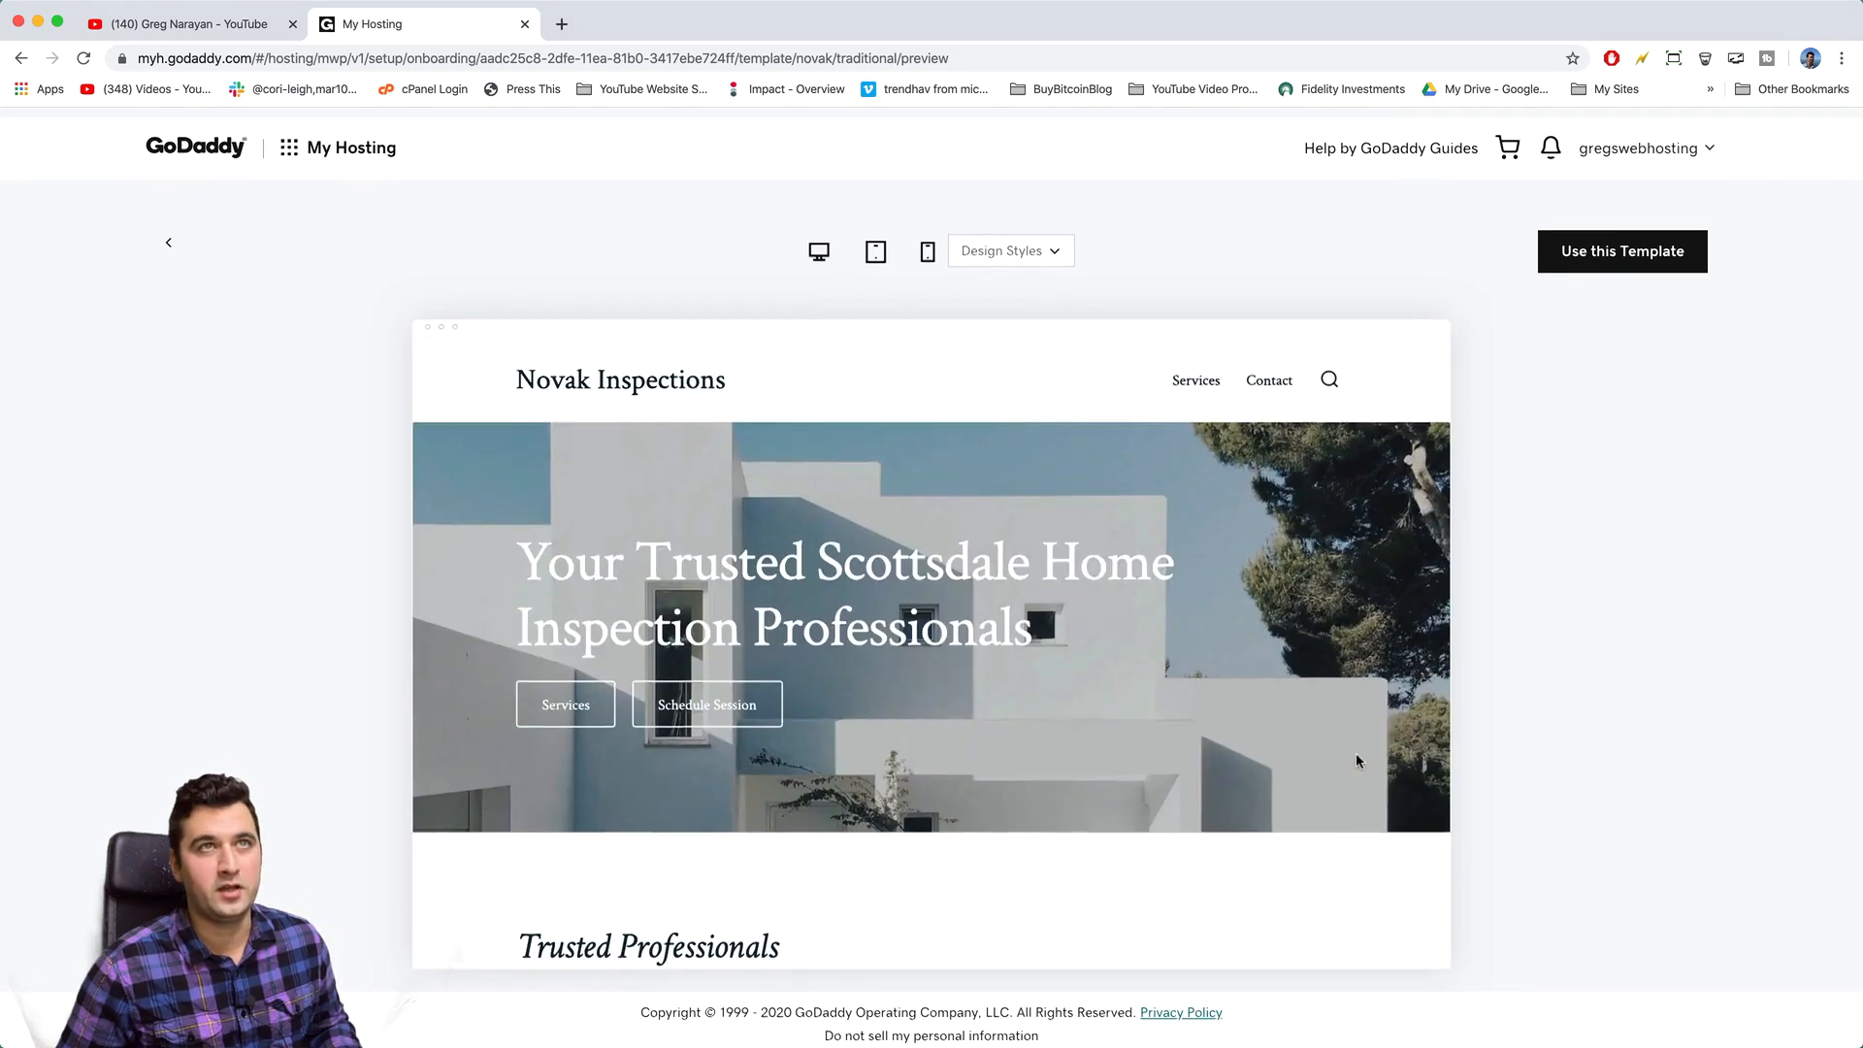
click(877, 243)
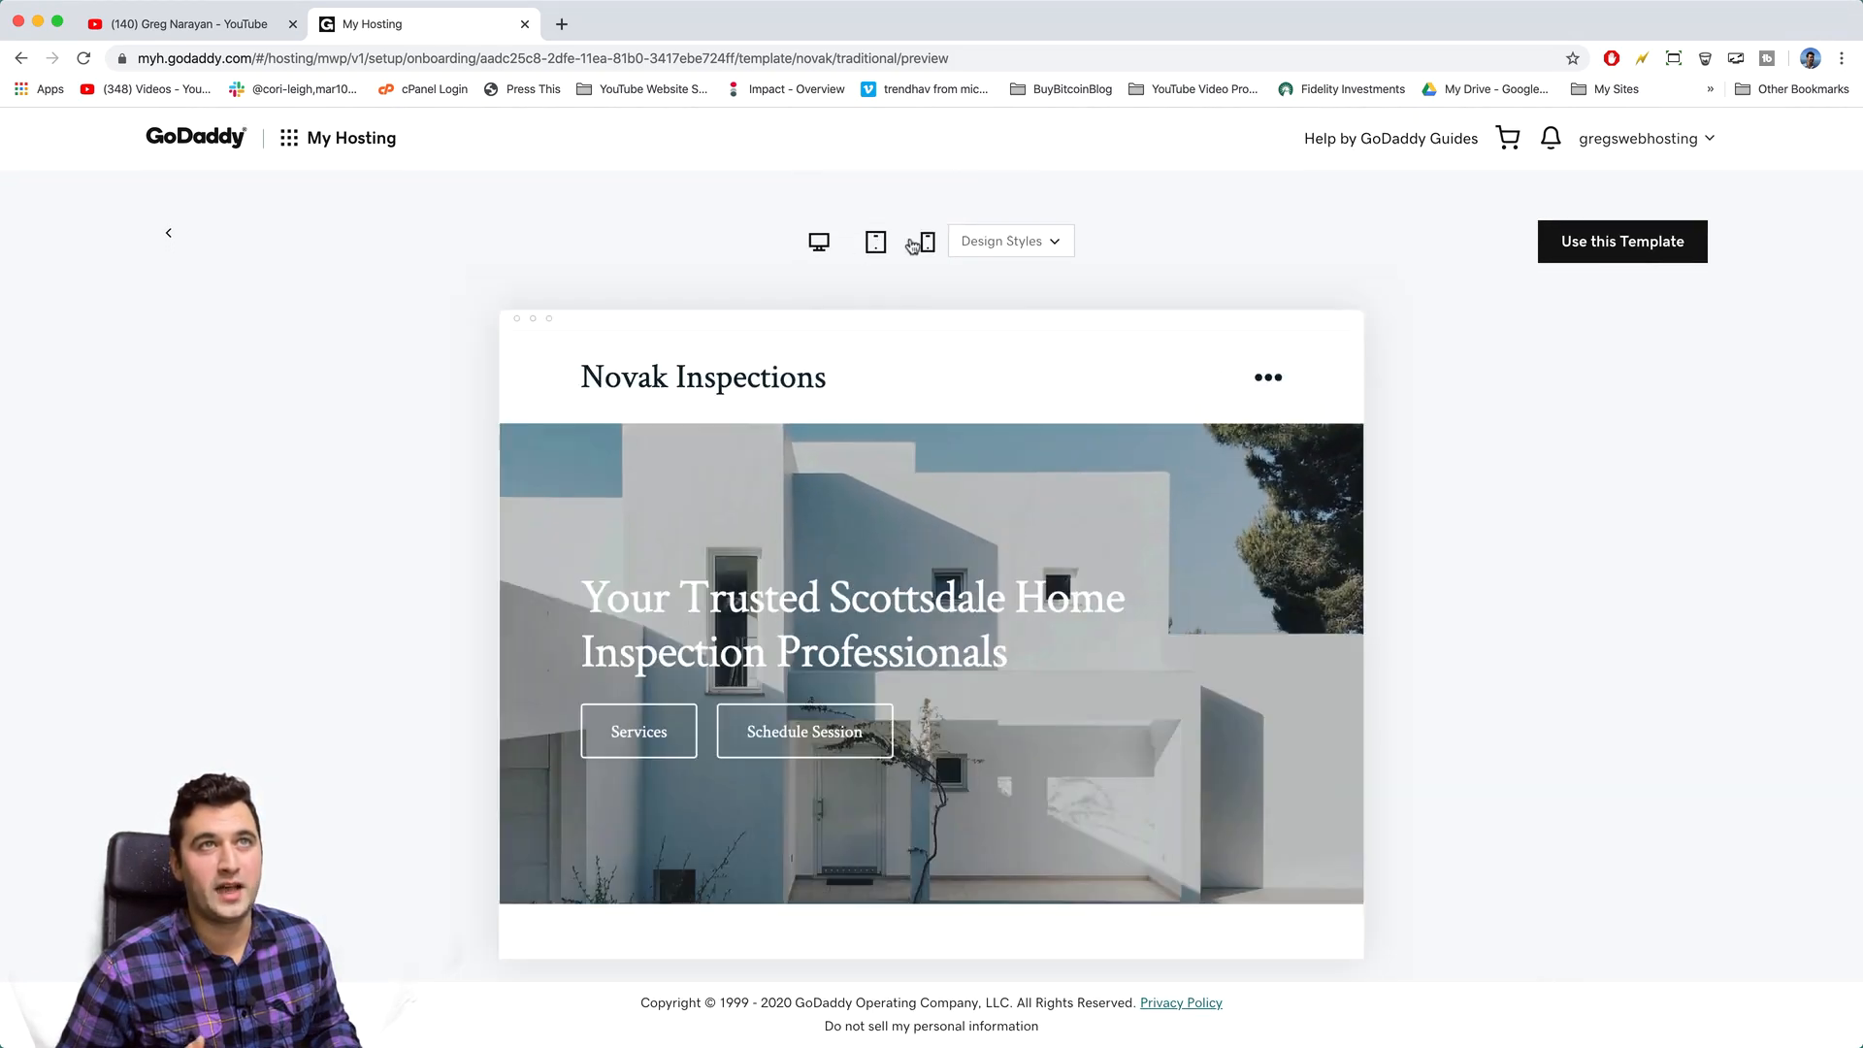
click(927, 244)
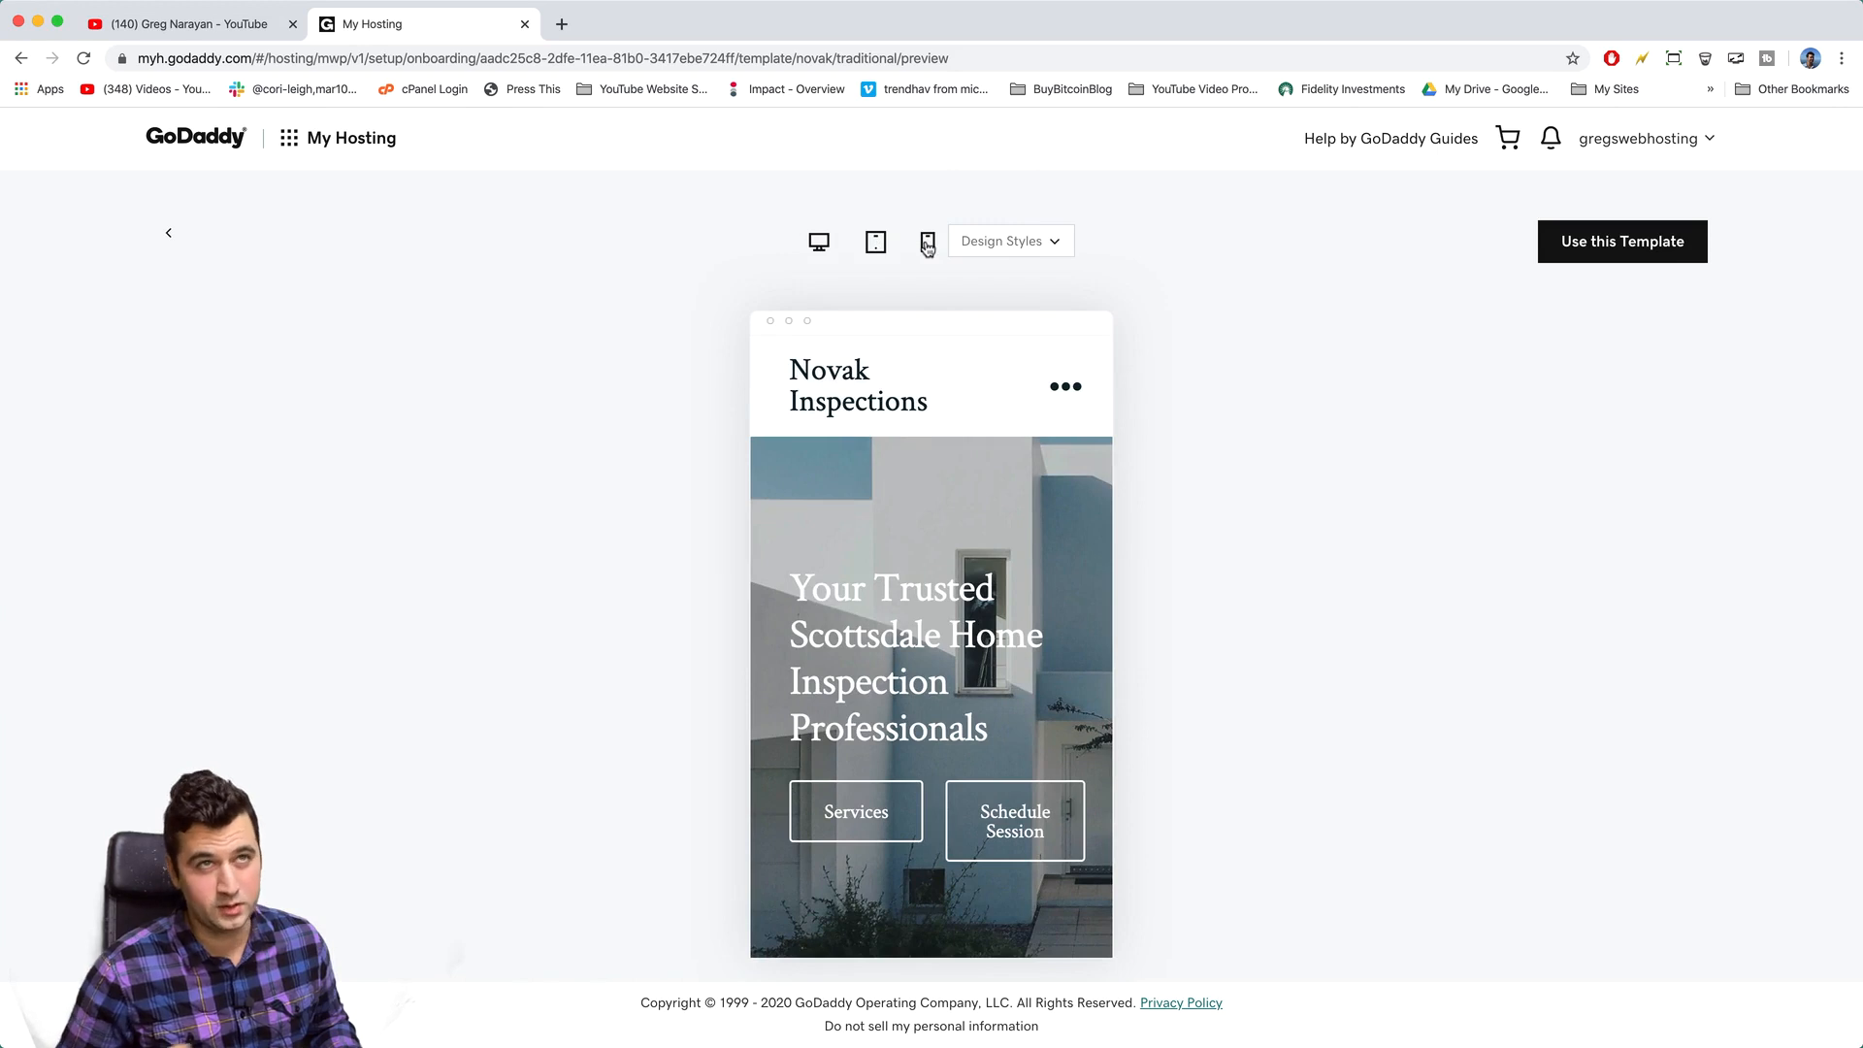
click(820, 243)
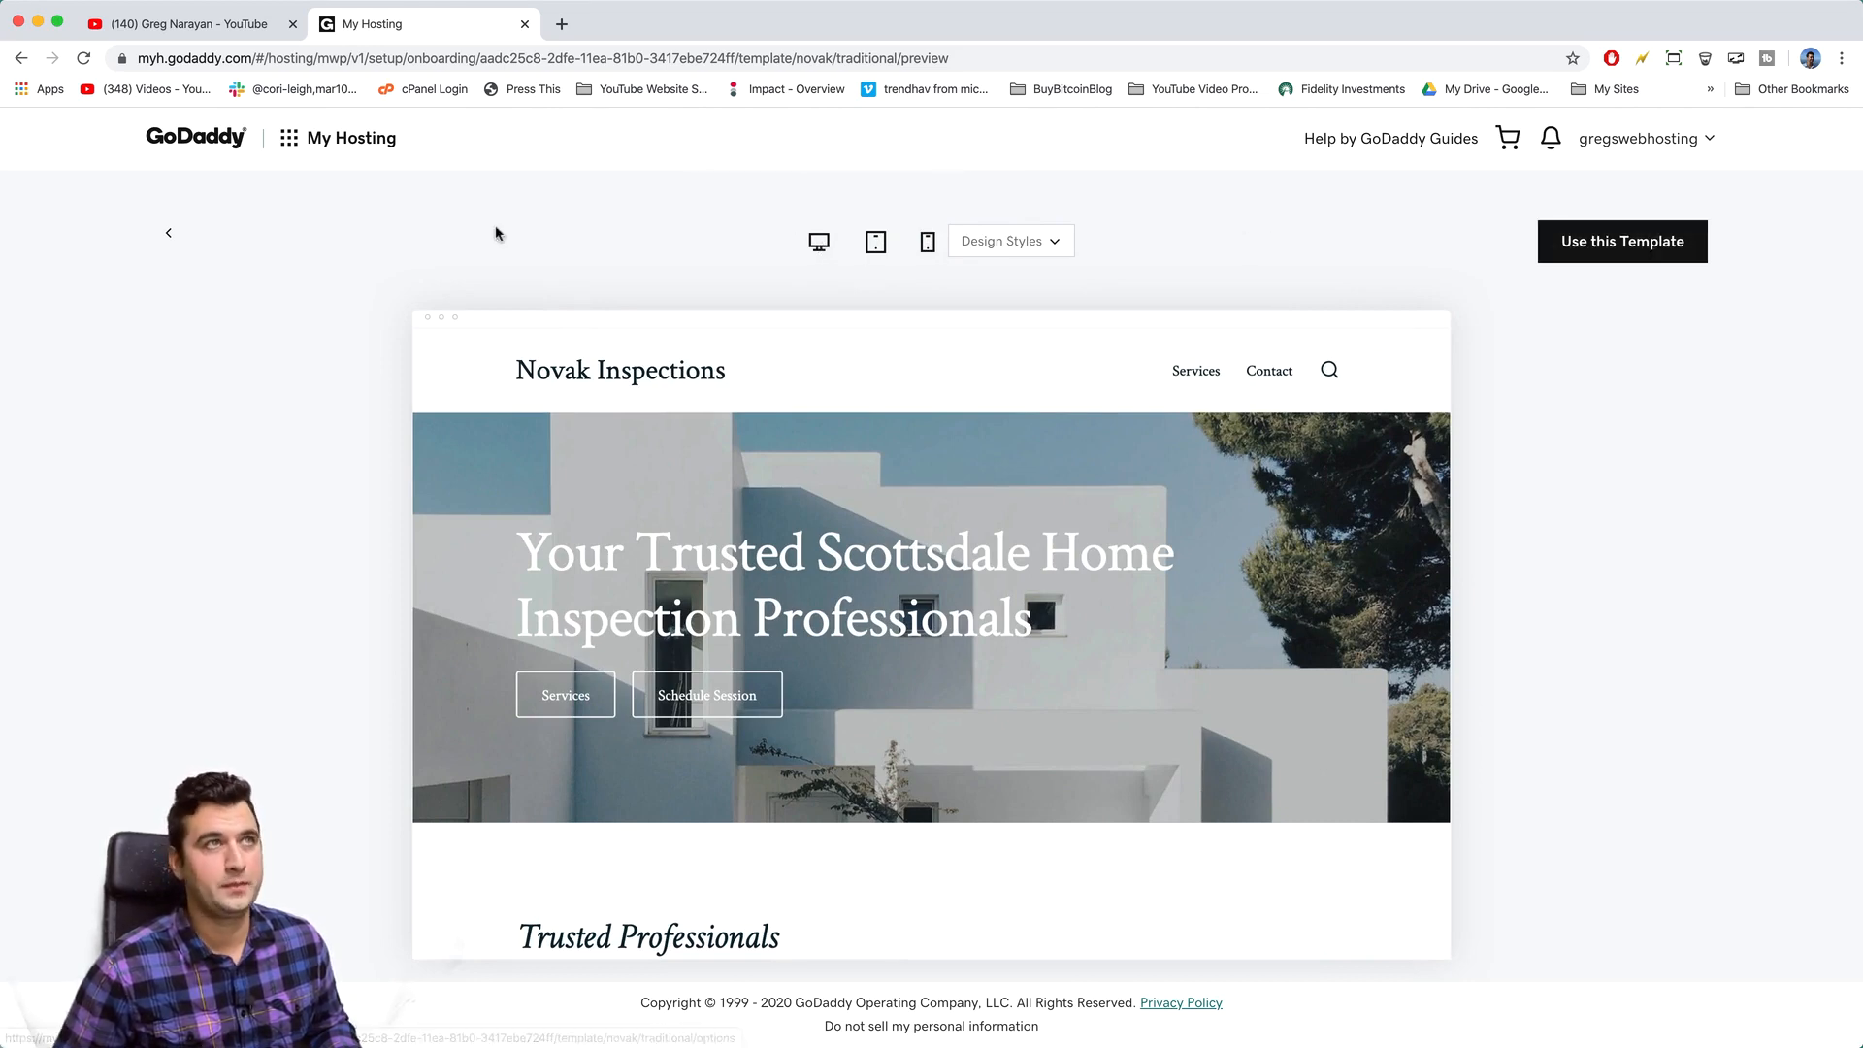
click(167, 236)
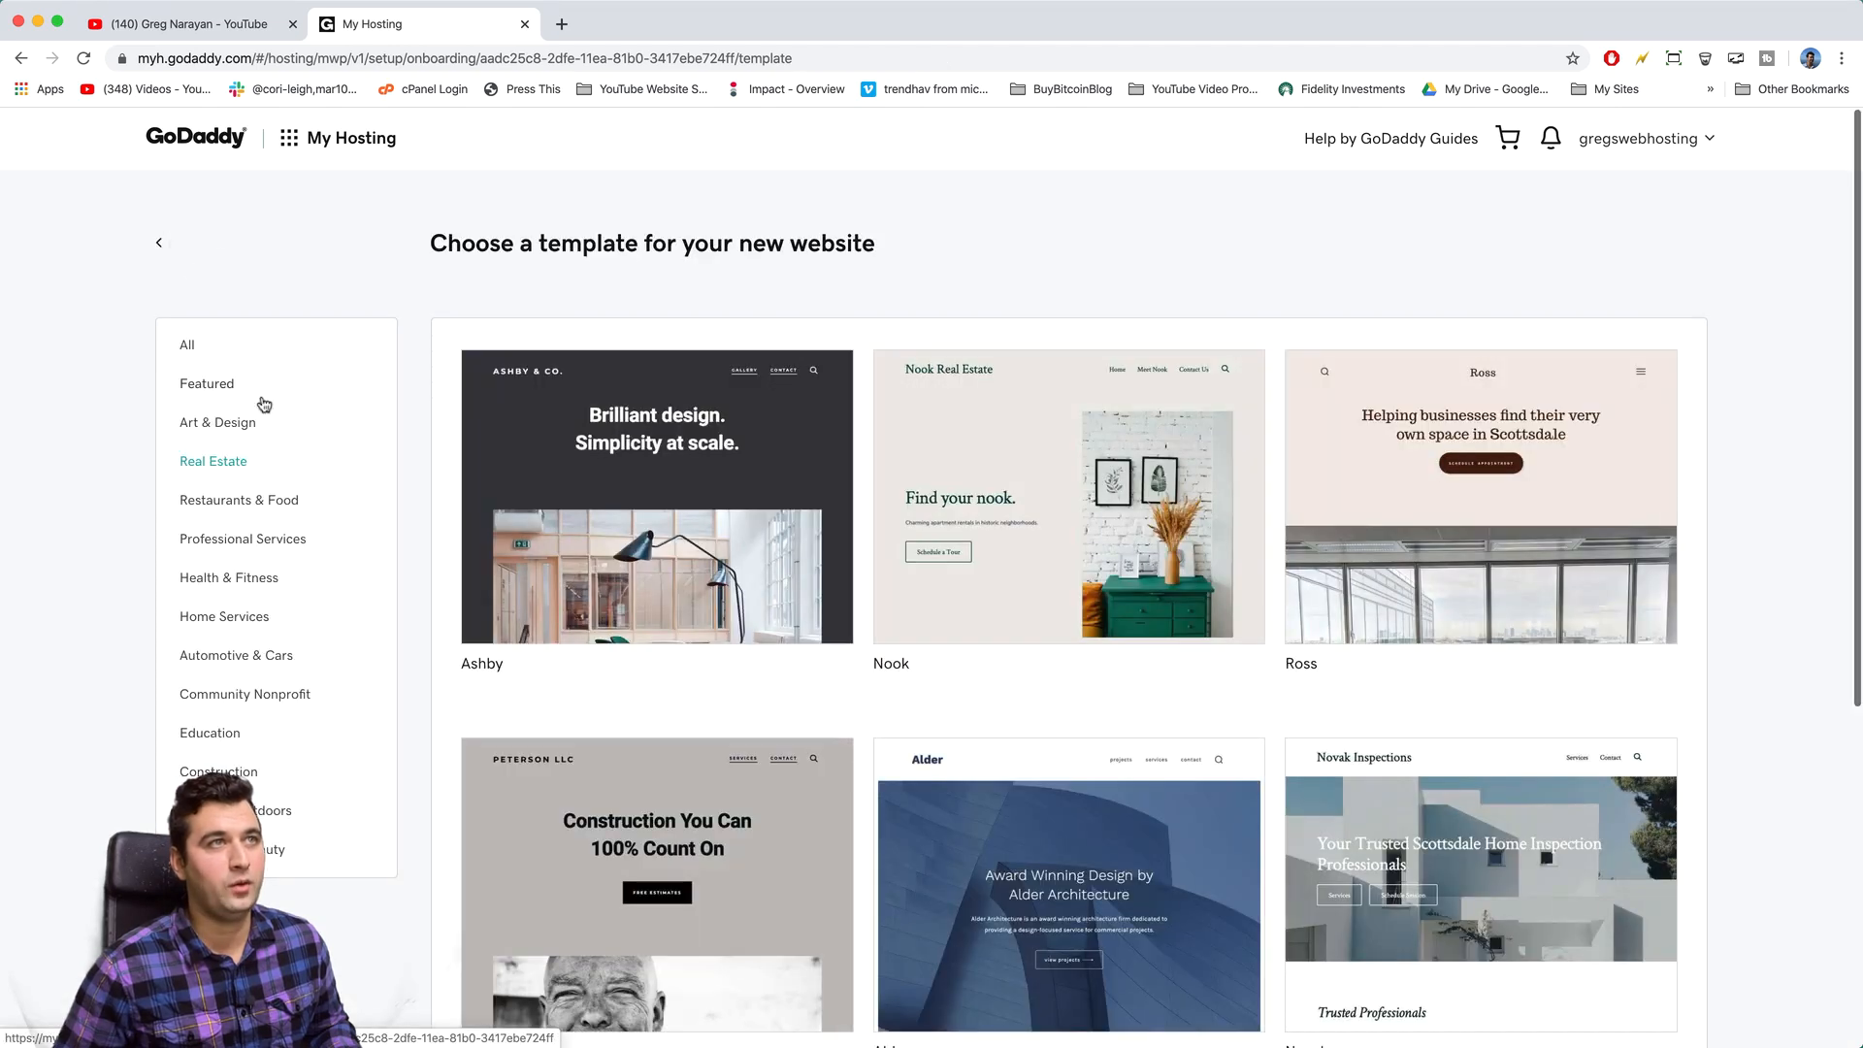
- Preview the Puebla template under Restaurants & Food, then back out to the onboarding page
click(223, 499)
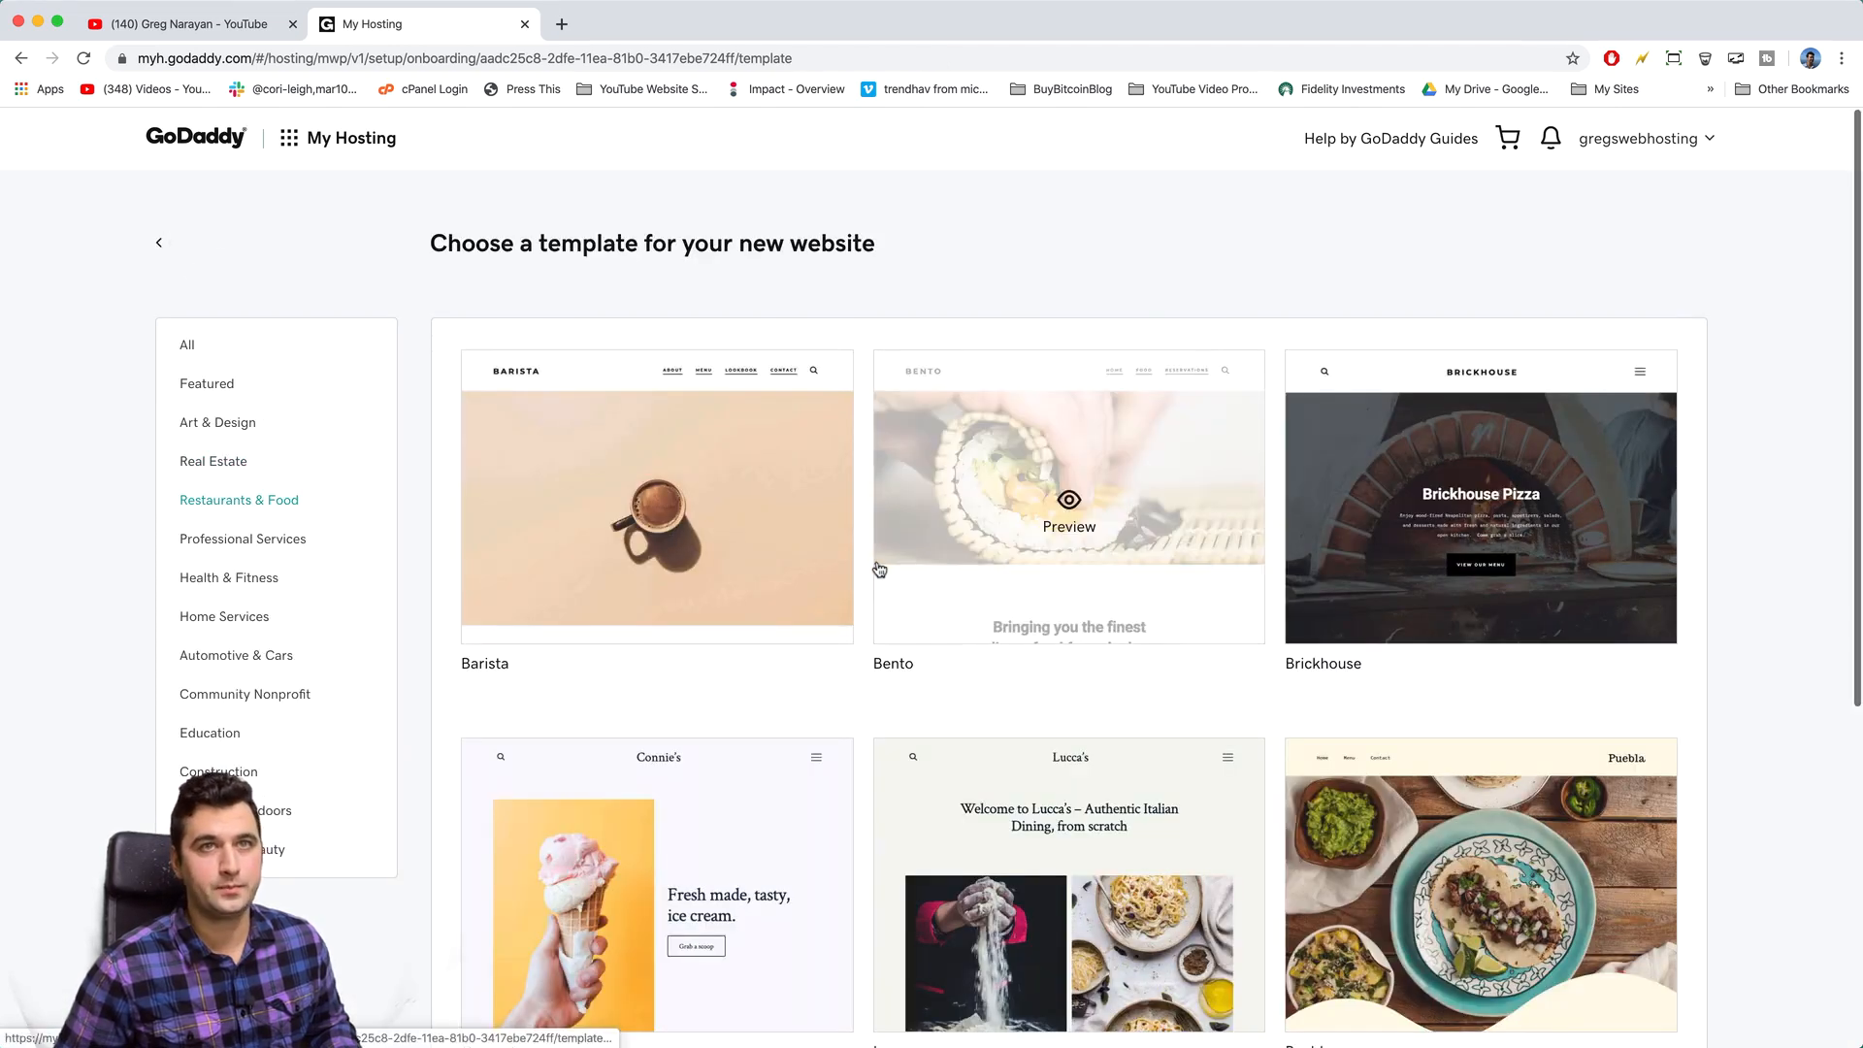
mouse_move(1407, 535)
scroll(1408, 540, down, 5)
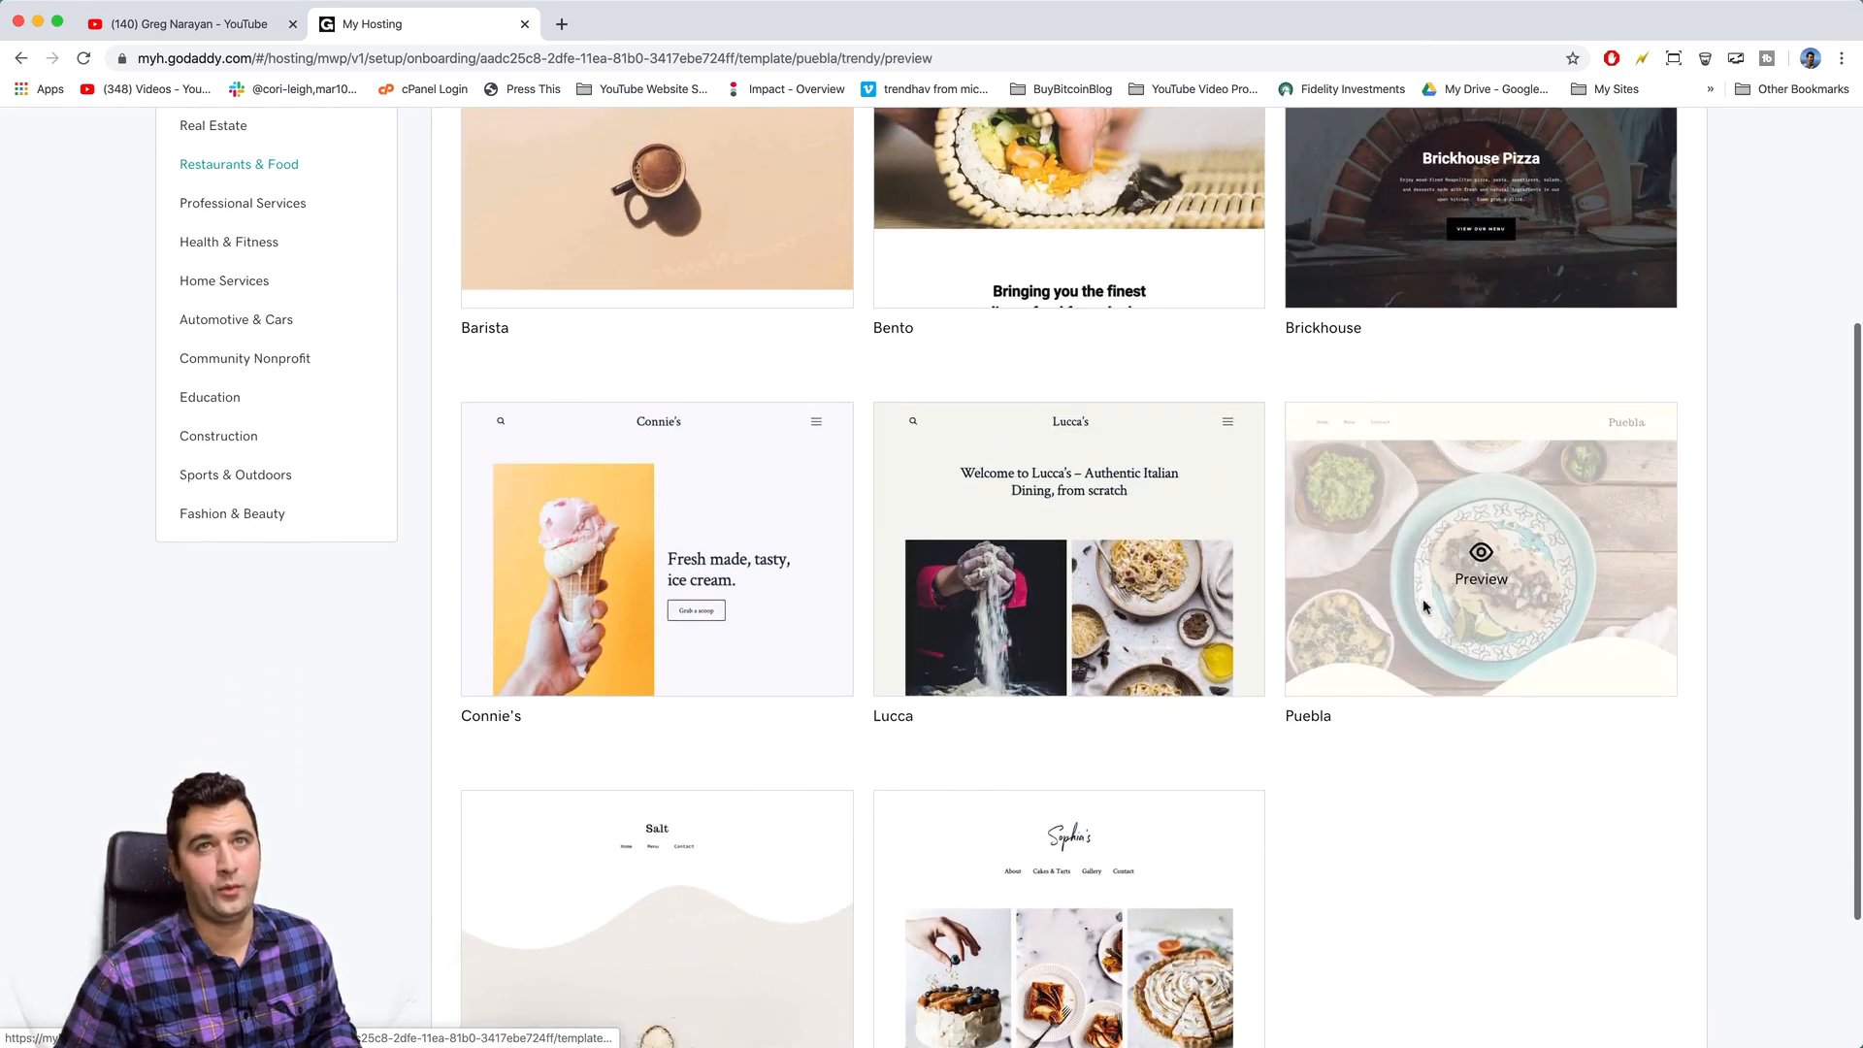
click(1424, 606)
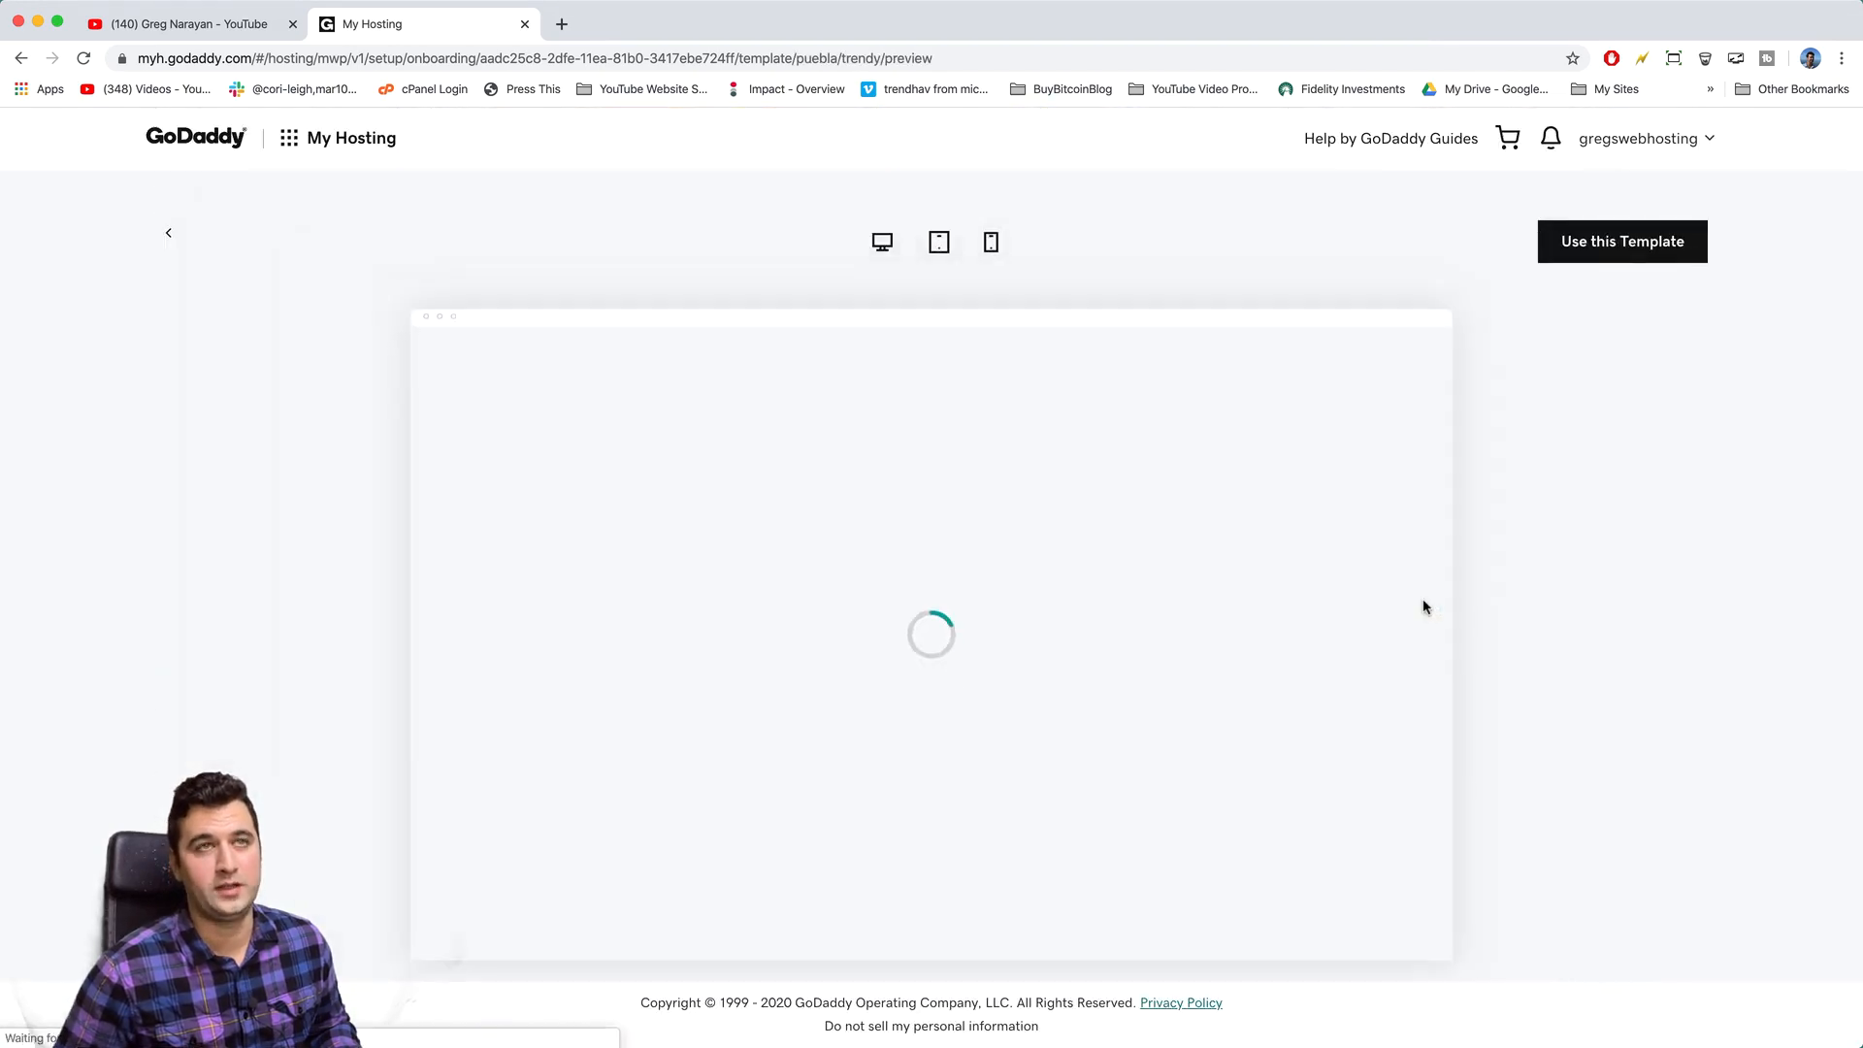
scroll(821, 708, down, 6)
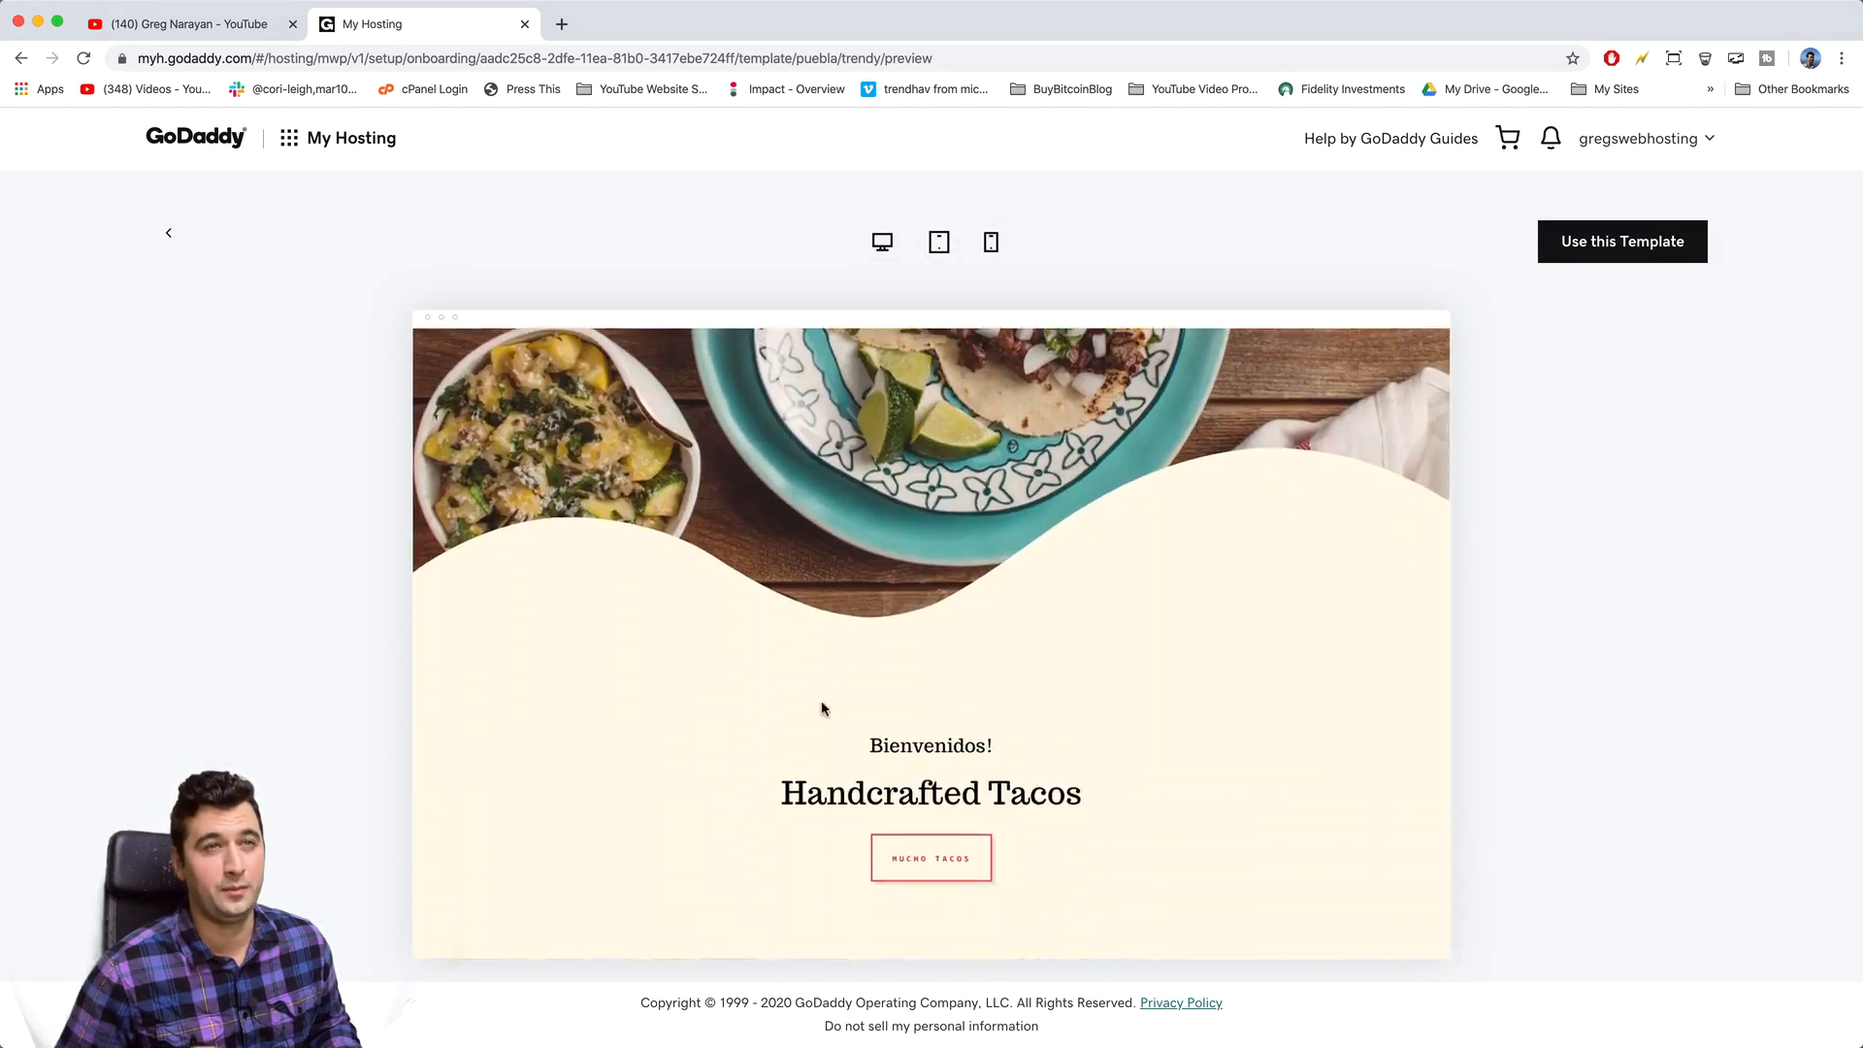
click(155, 241)
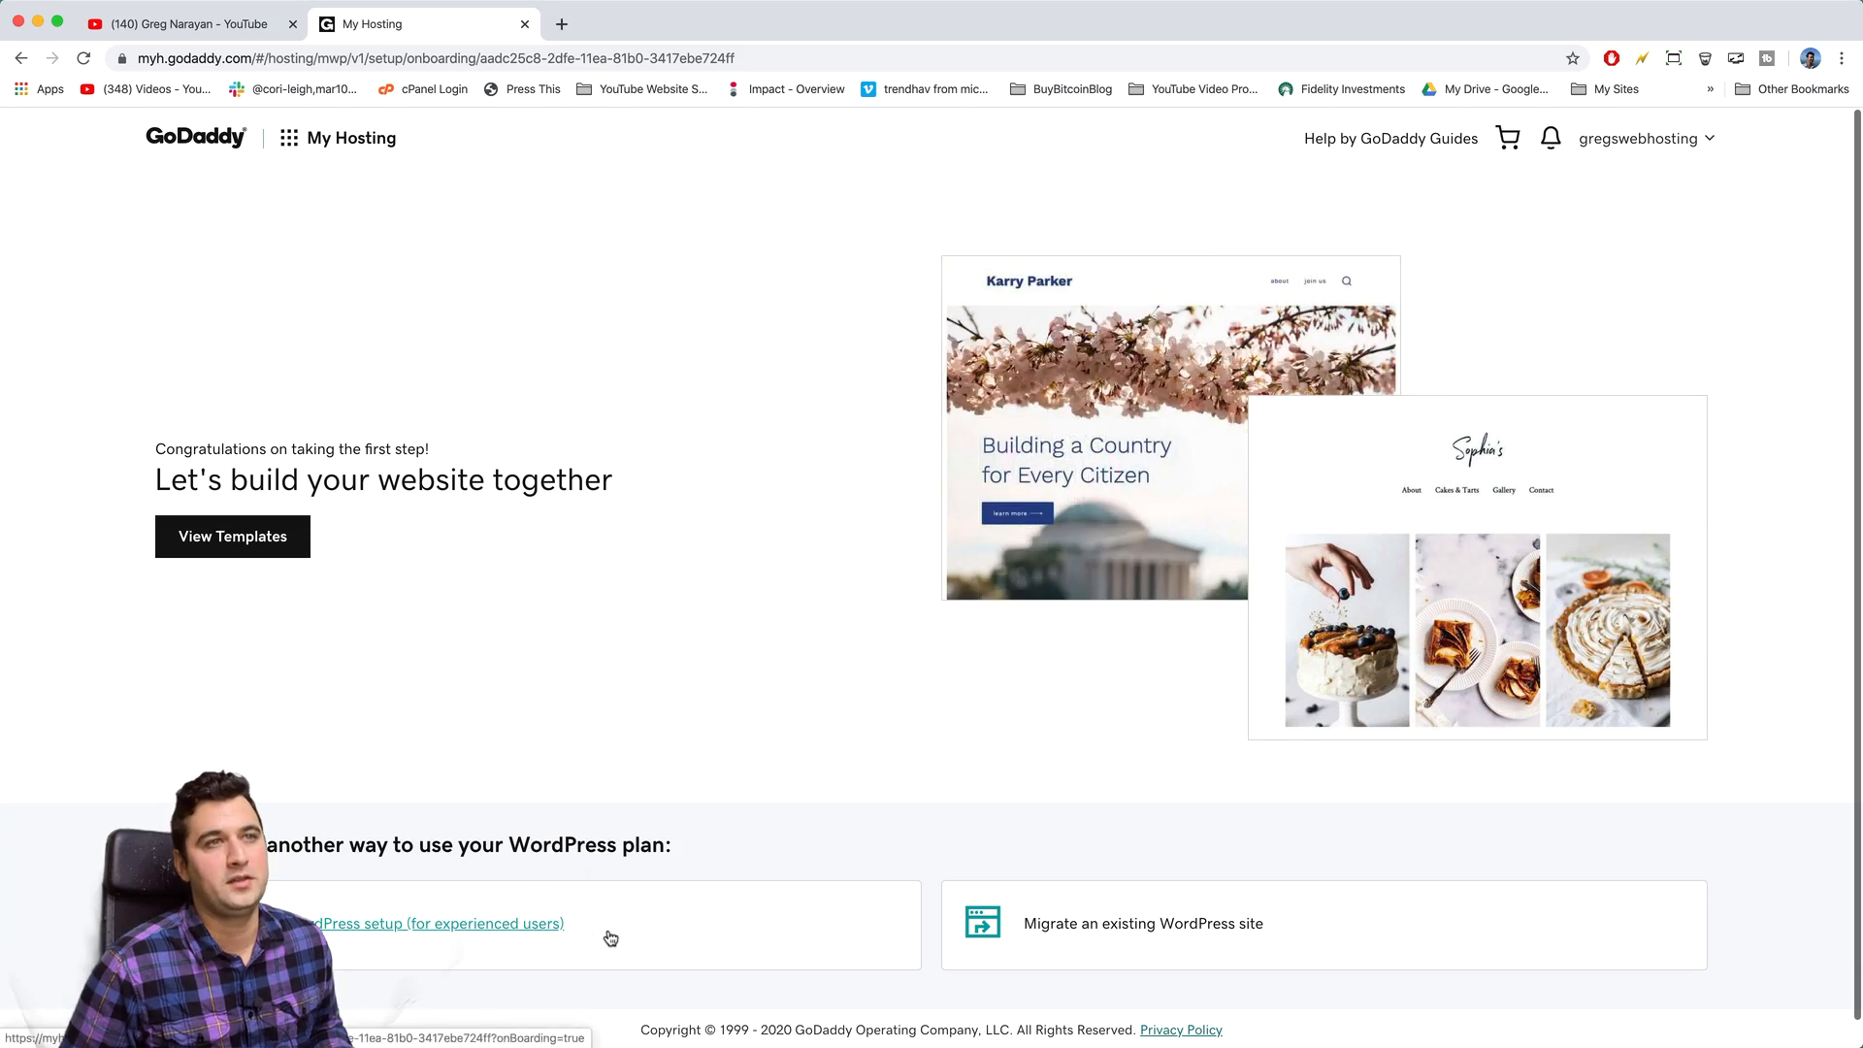
- Choose the experienced-user WordPress setup, enter a WordPress username and password, and continue
click(661, 933)
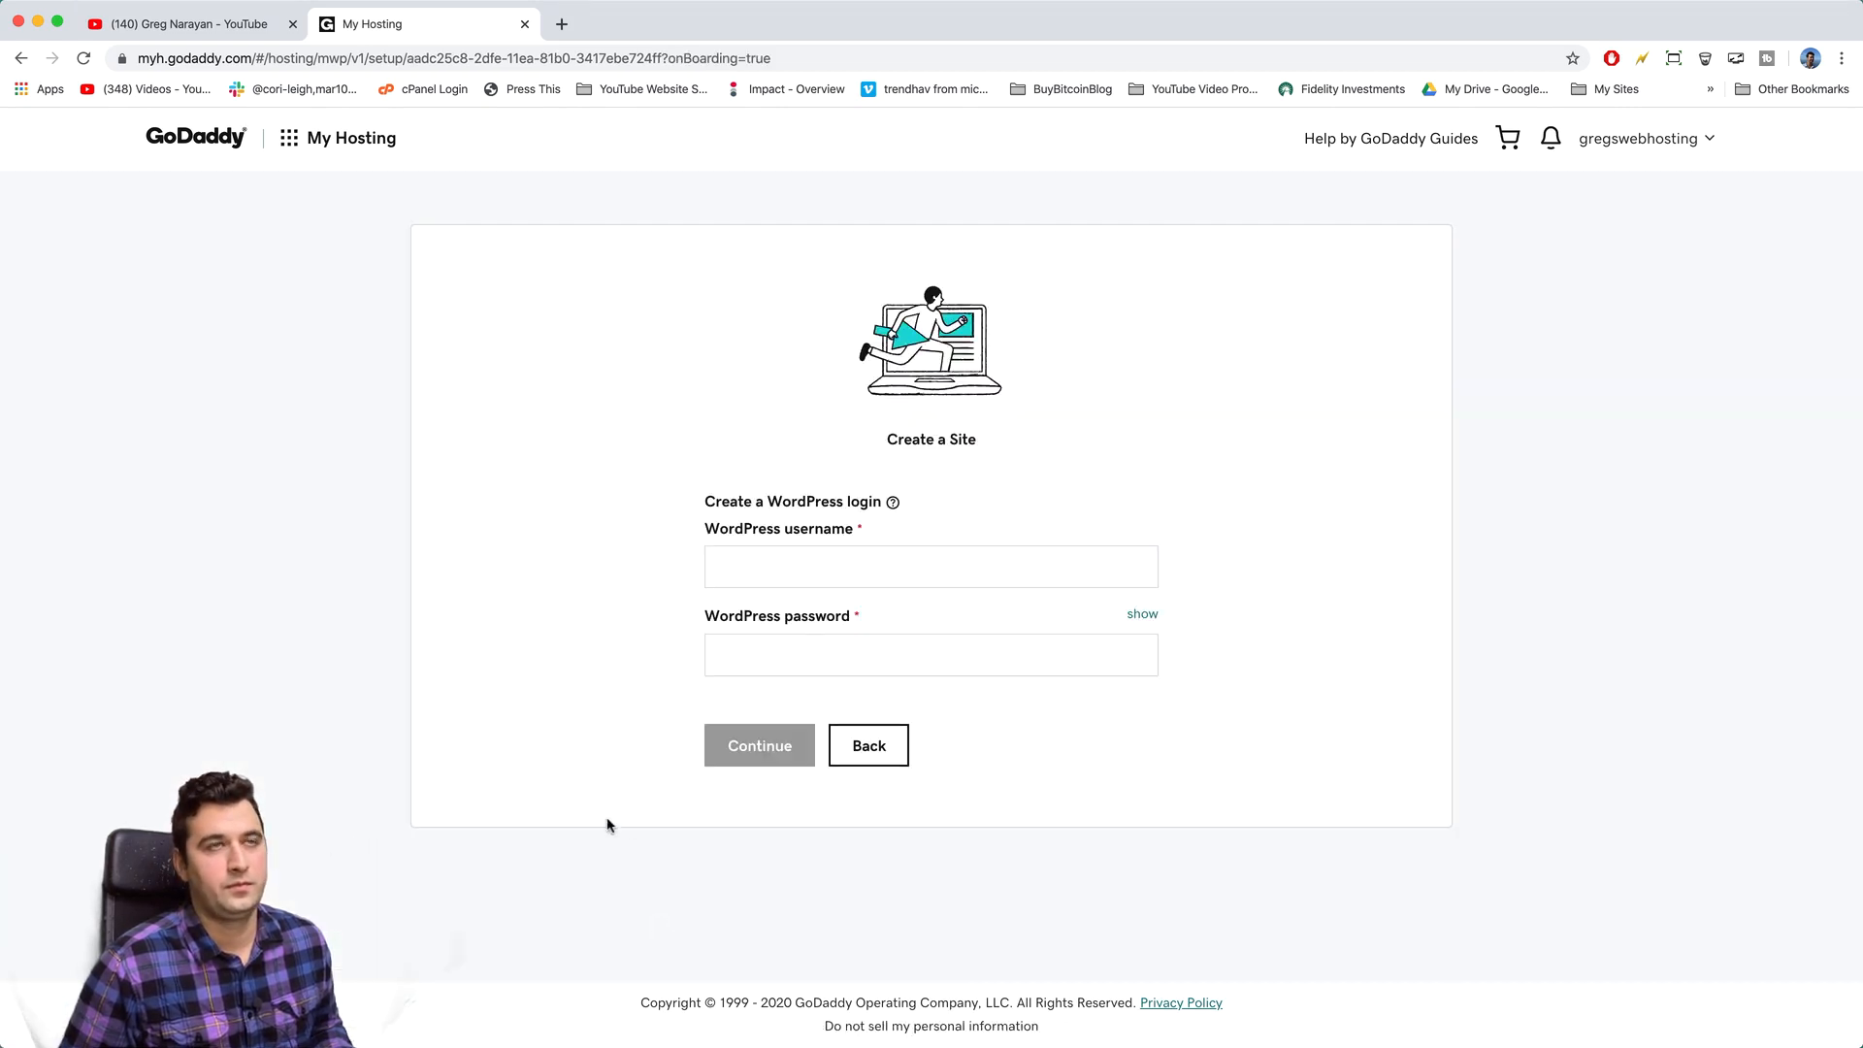
click(737, 569)
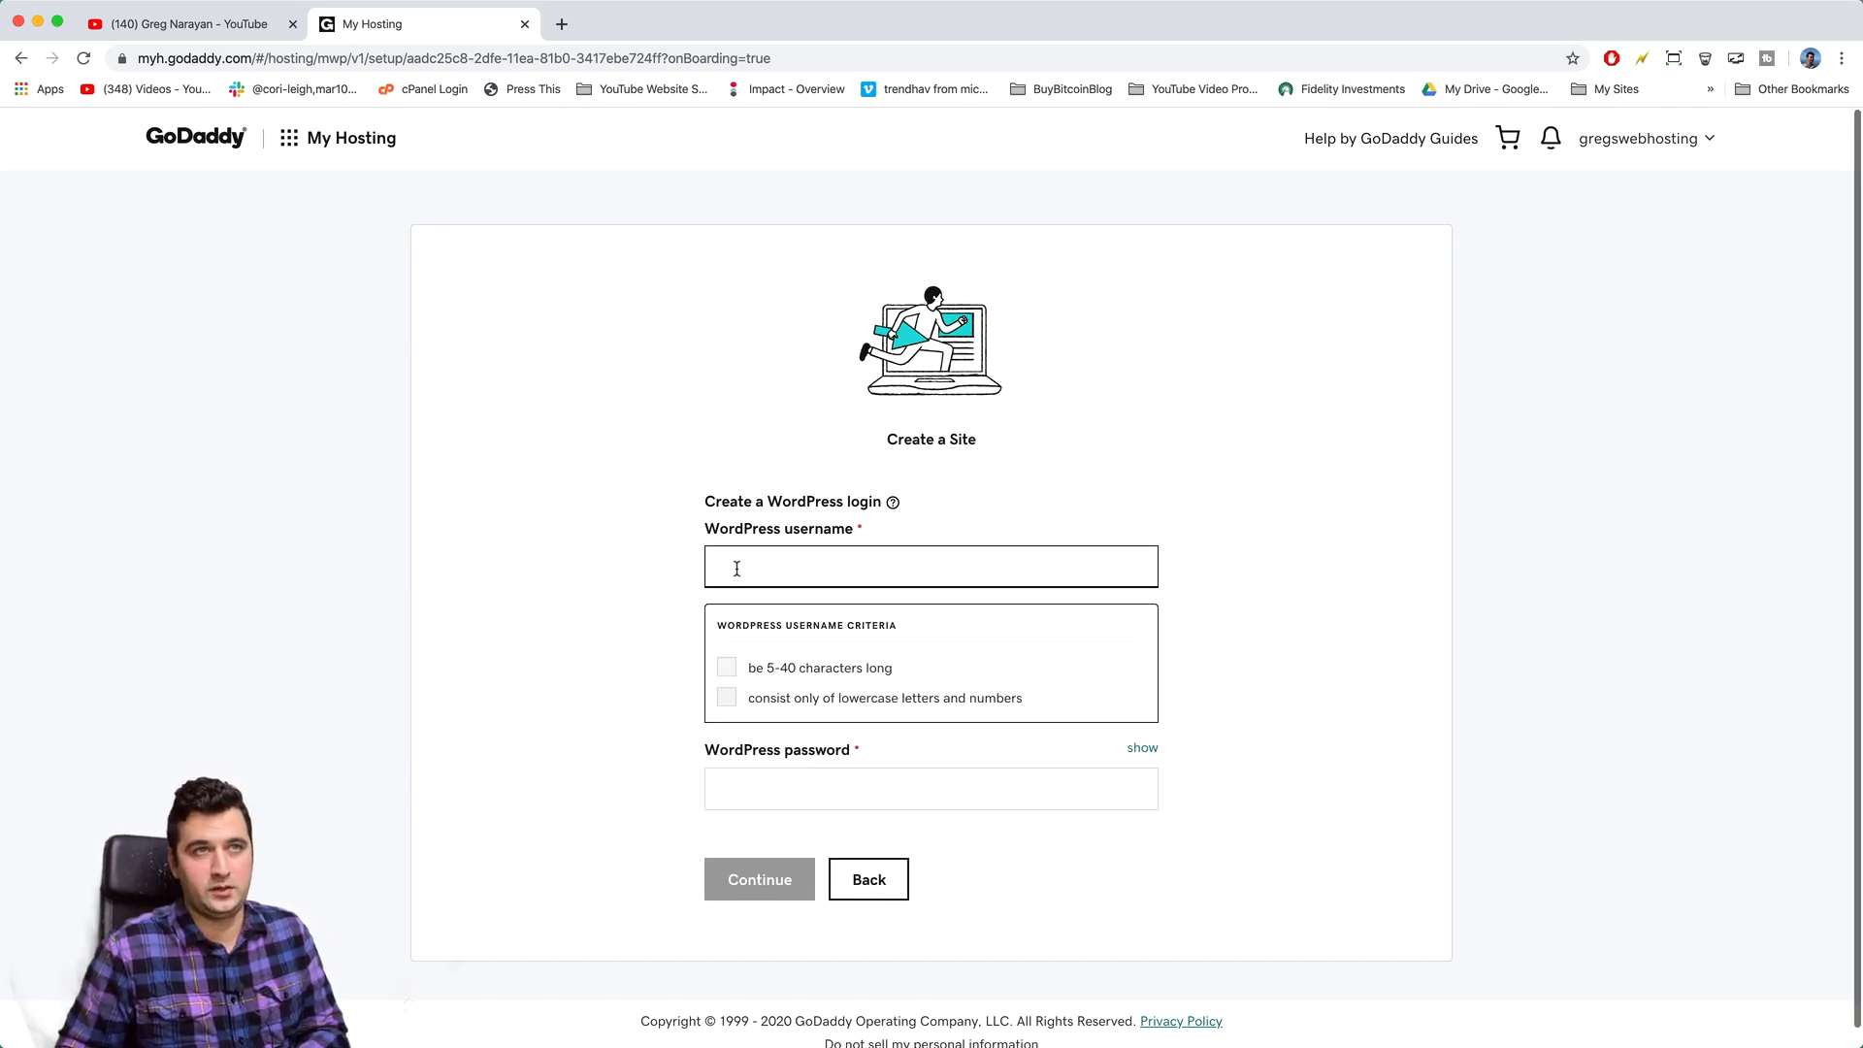
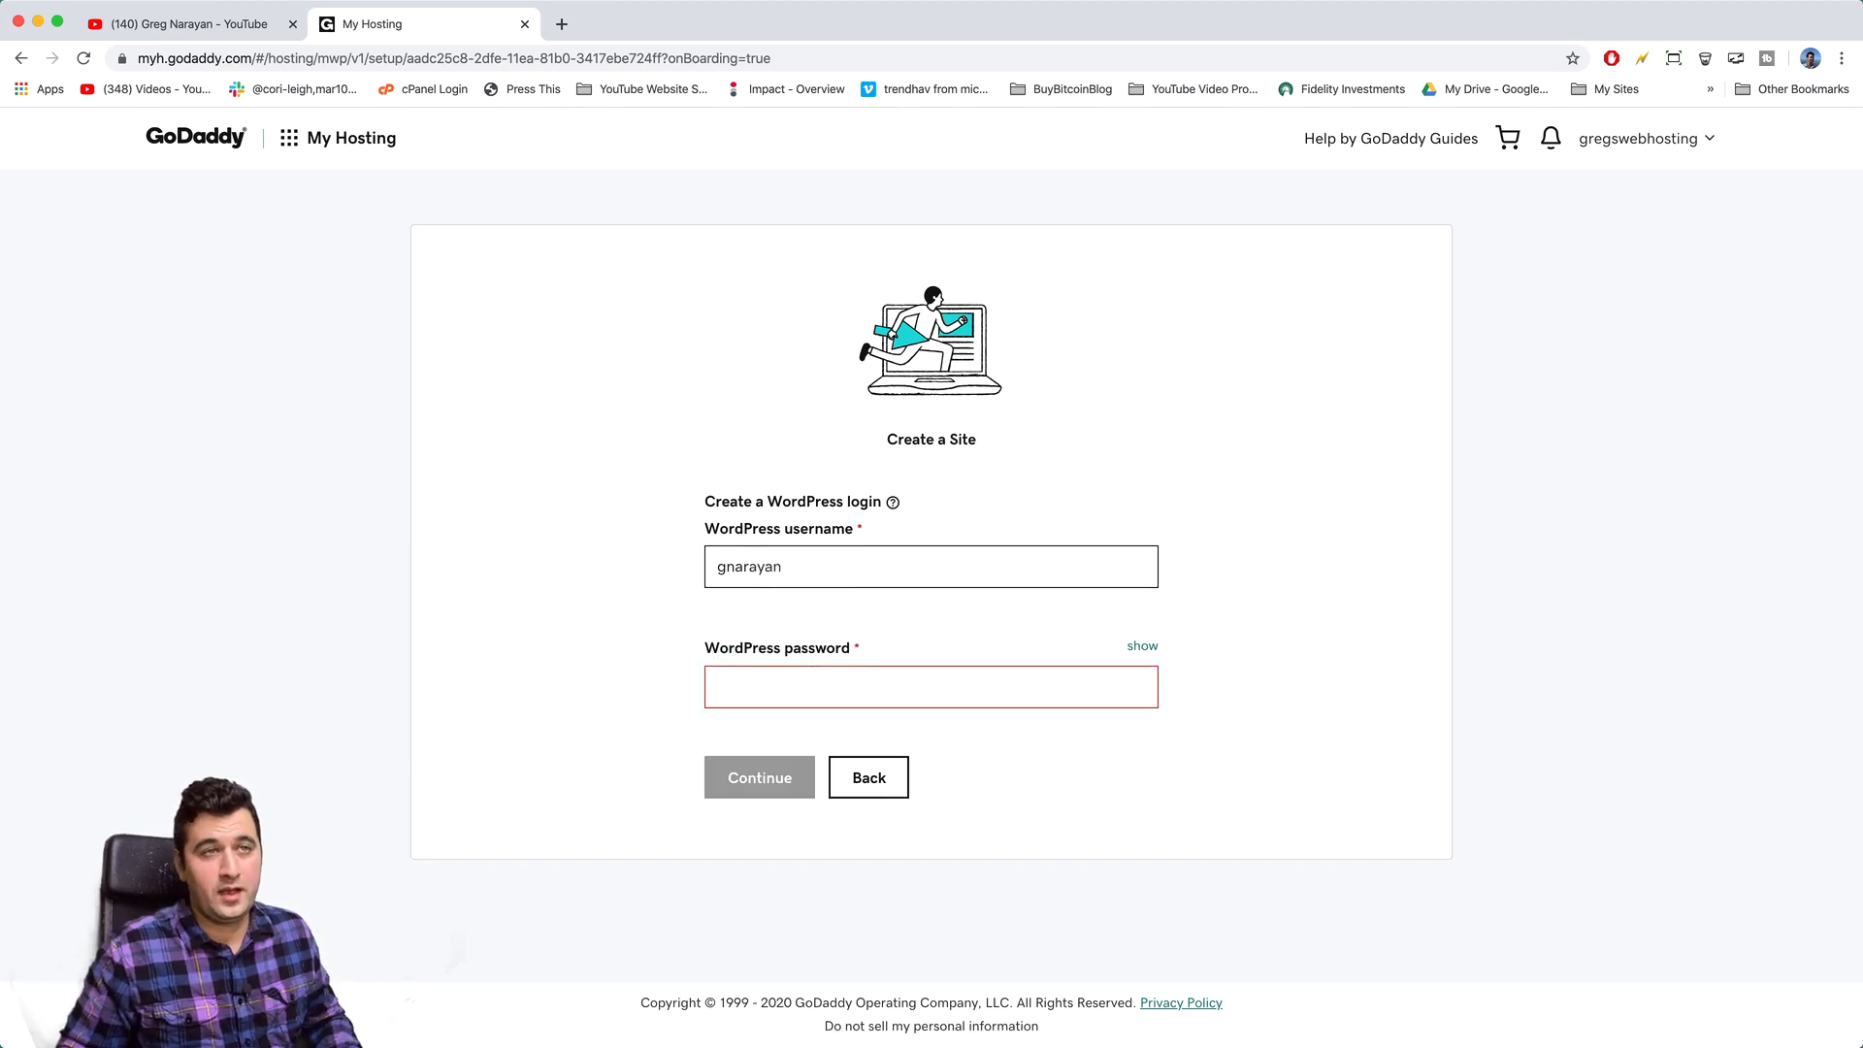
click(786, 689)
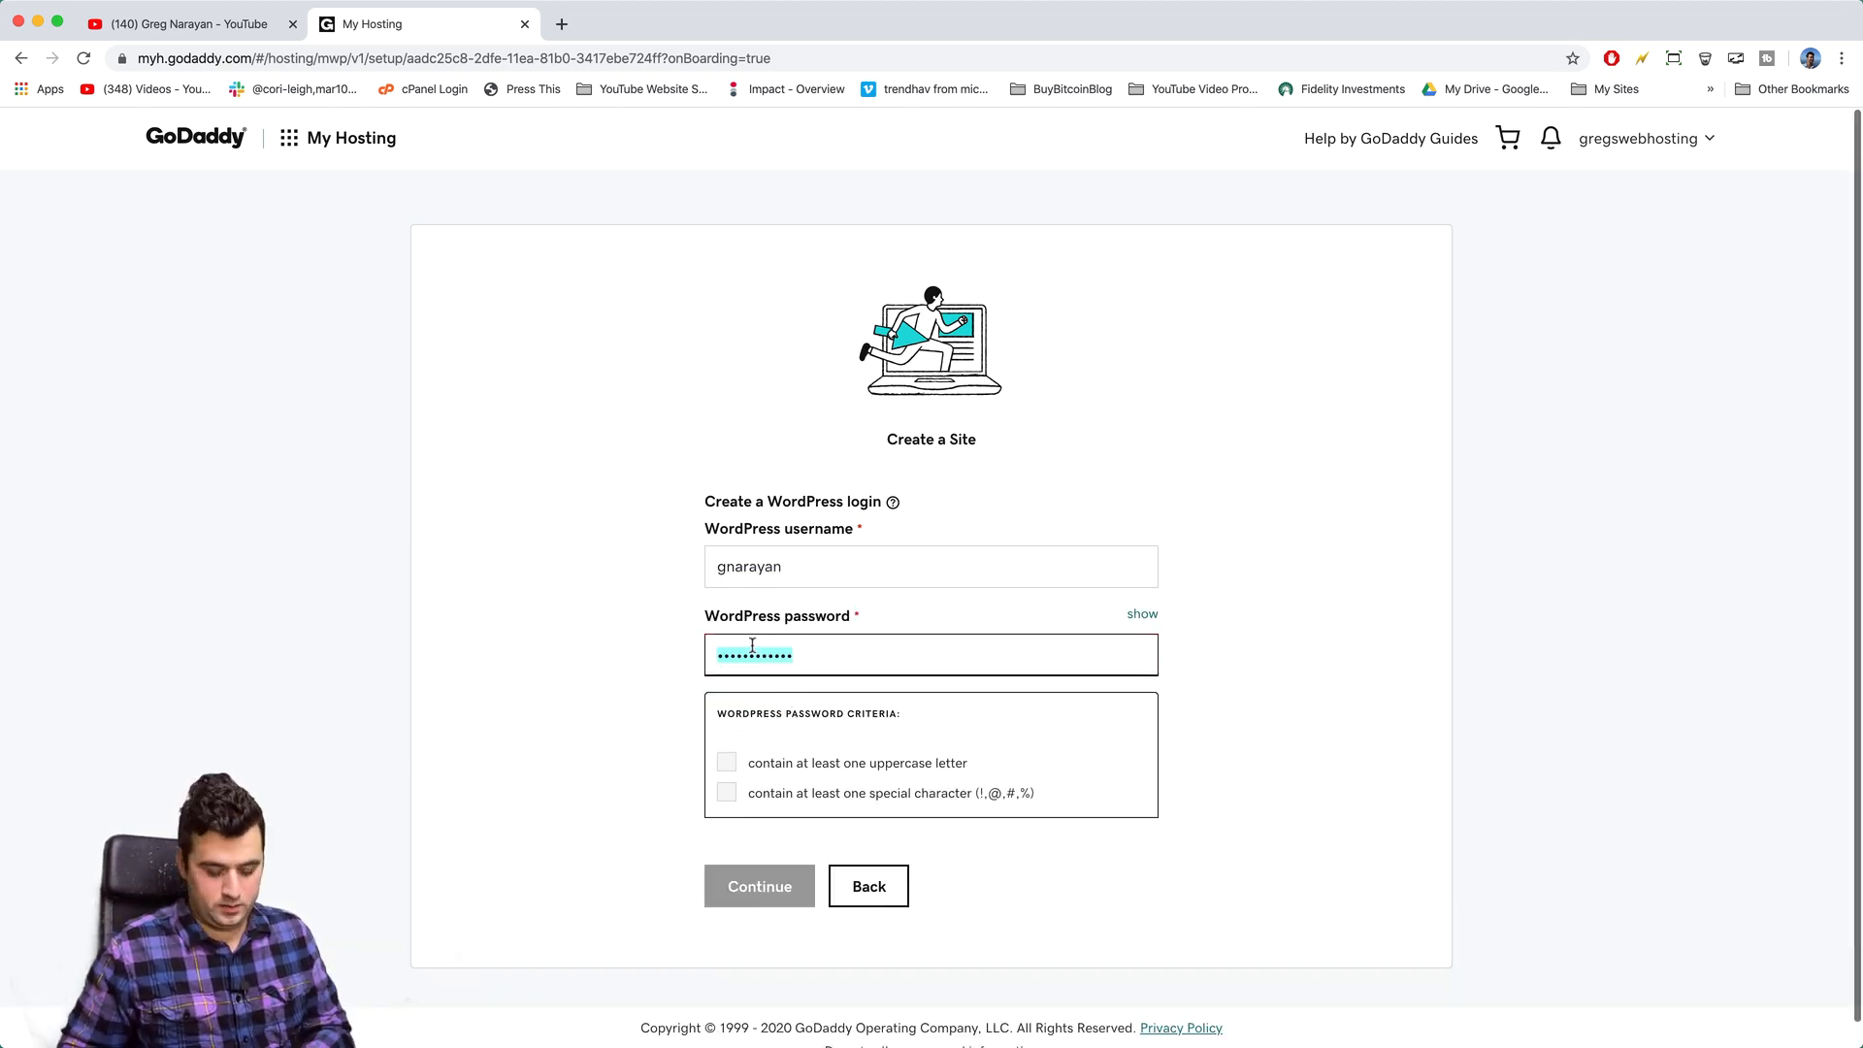
text(••••••••••••)
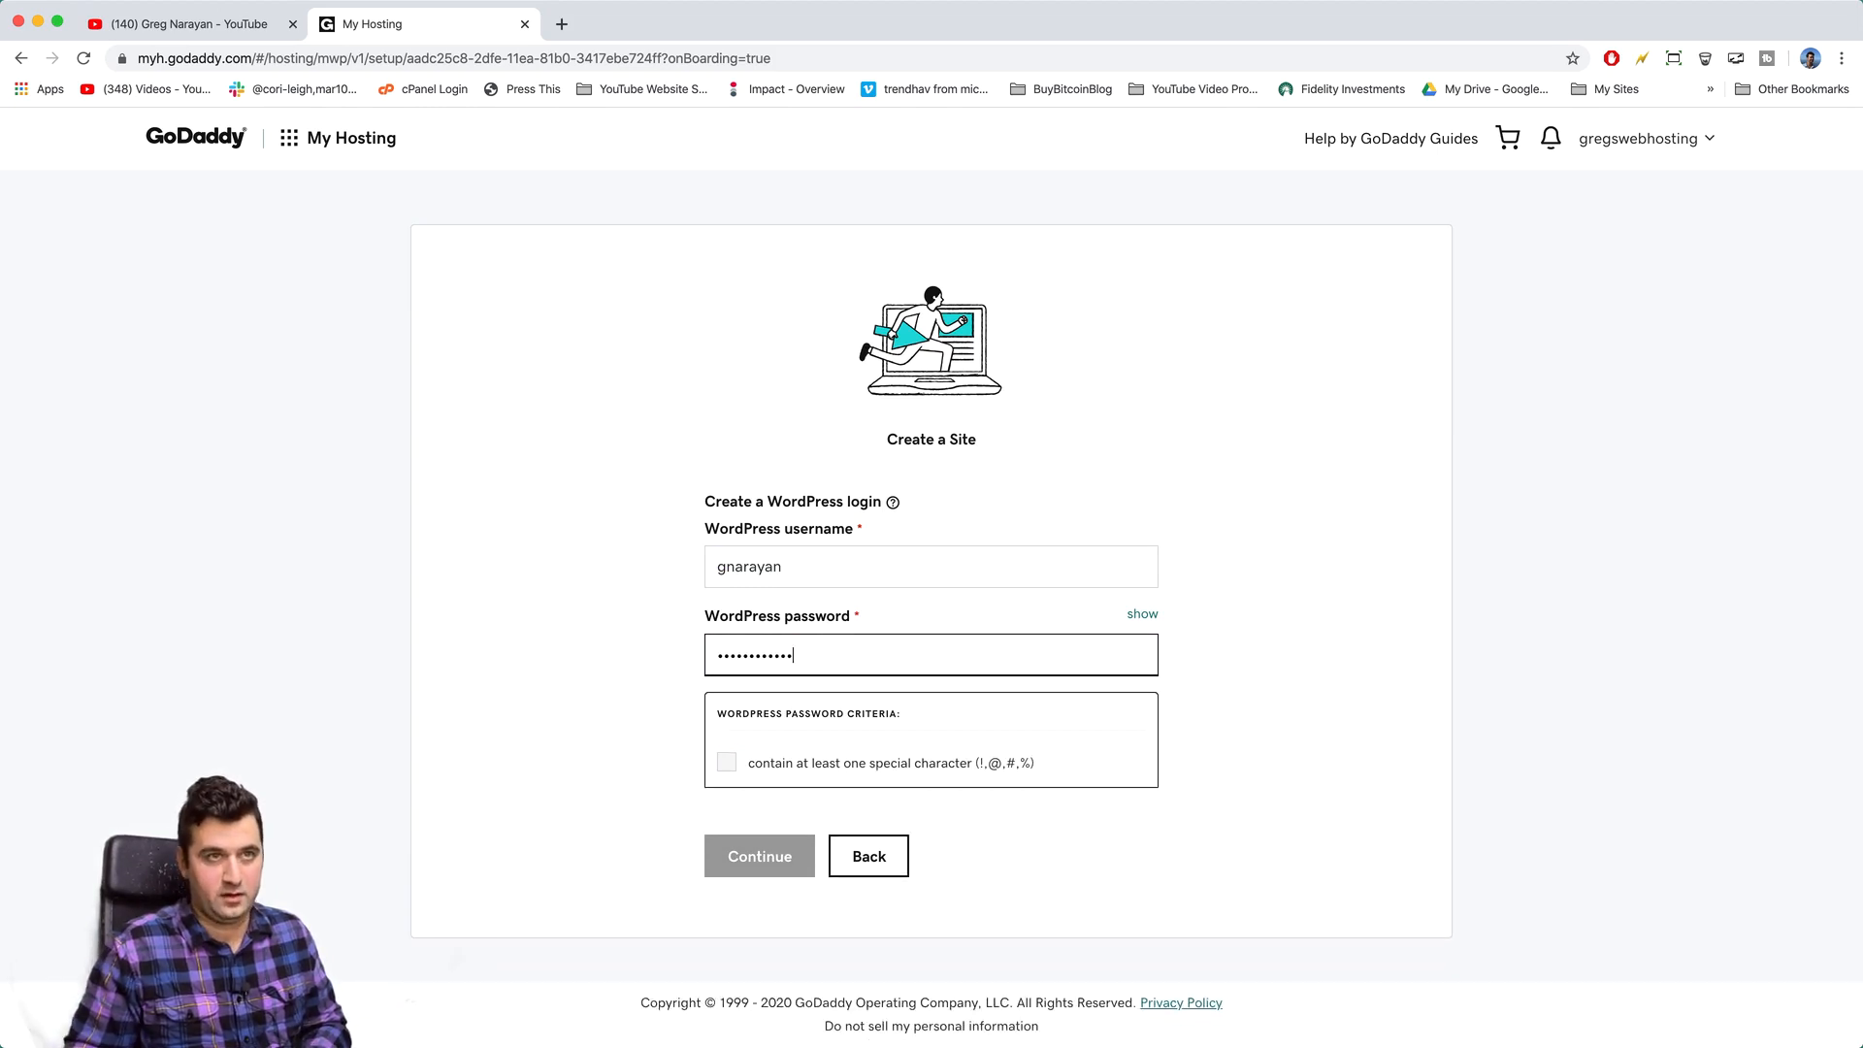
text(•)
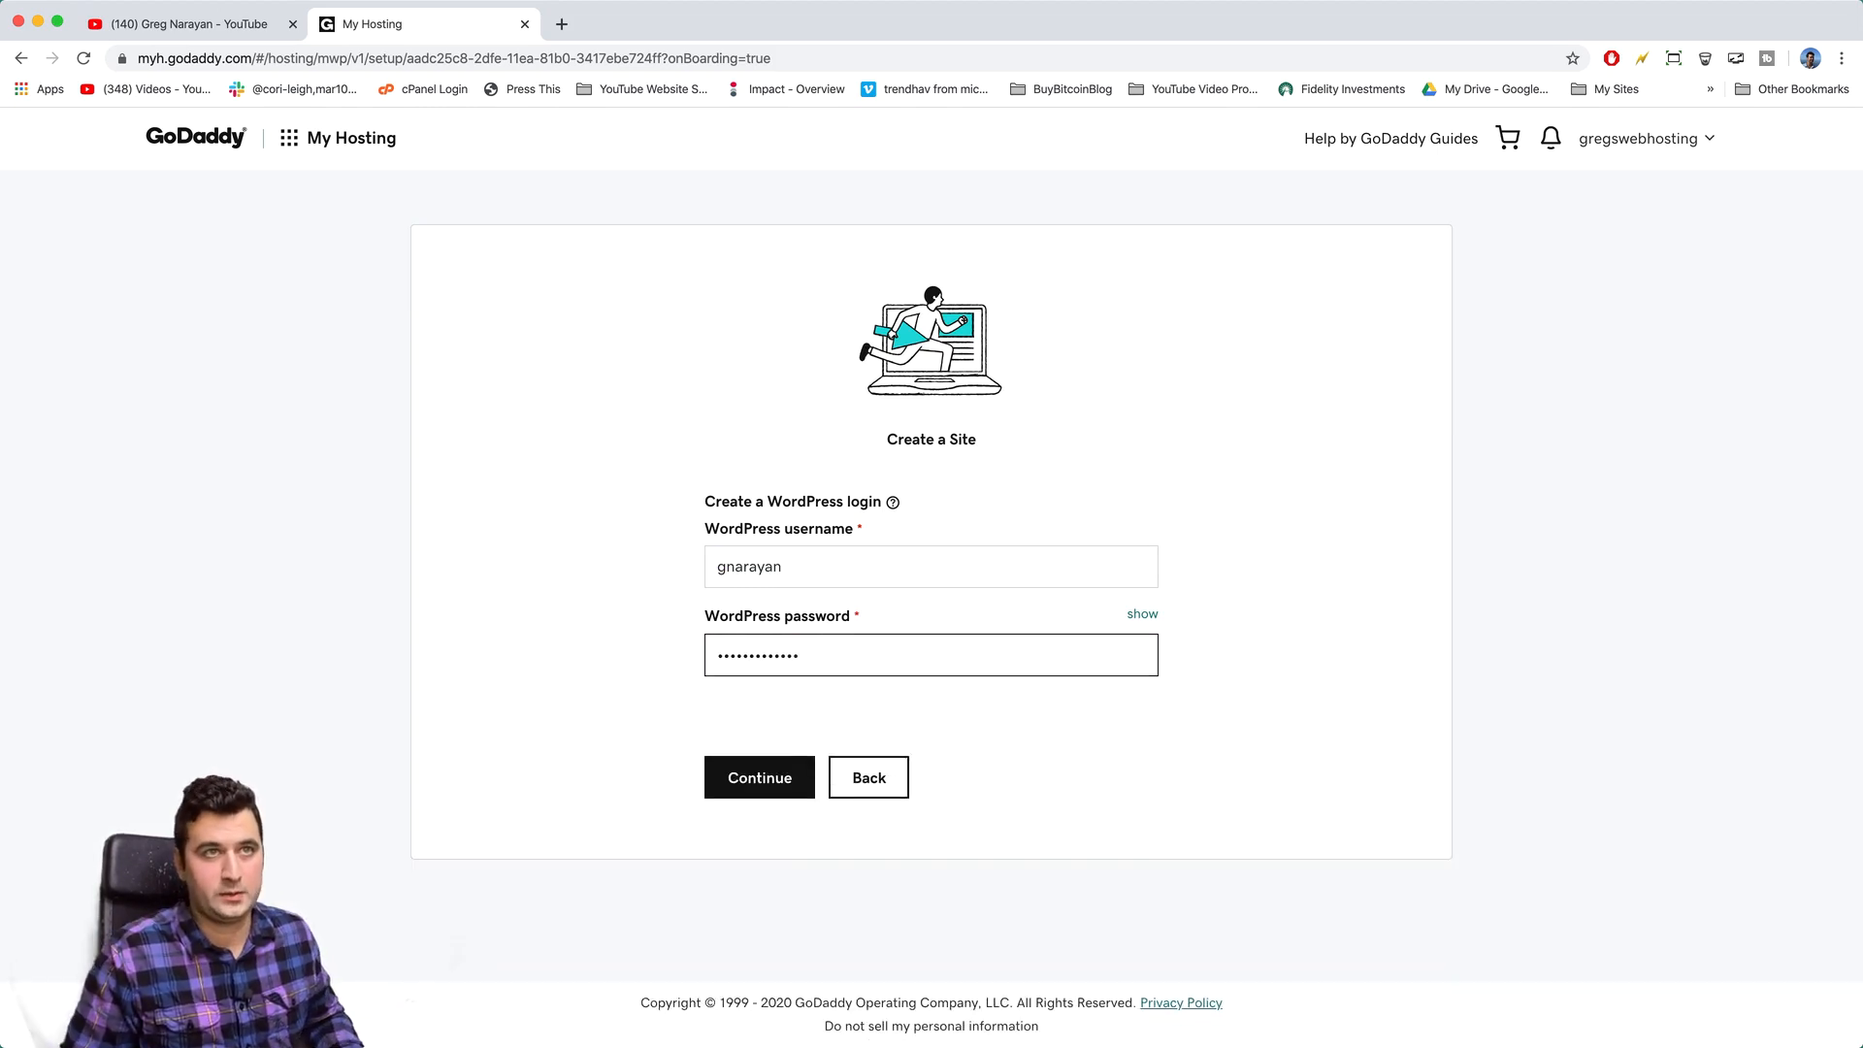
click(646, 691)
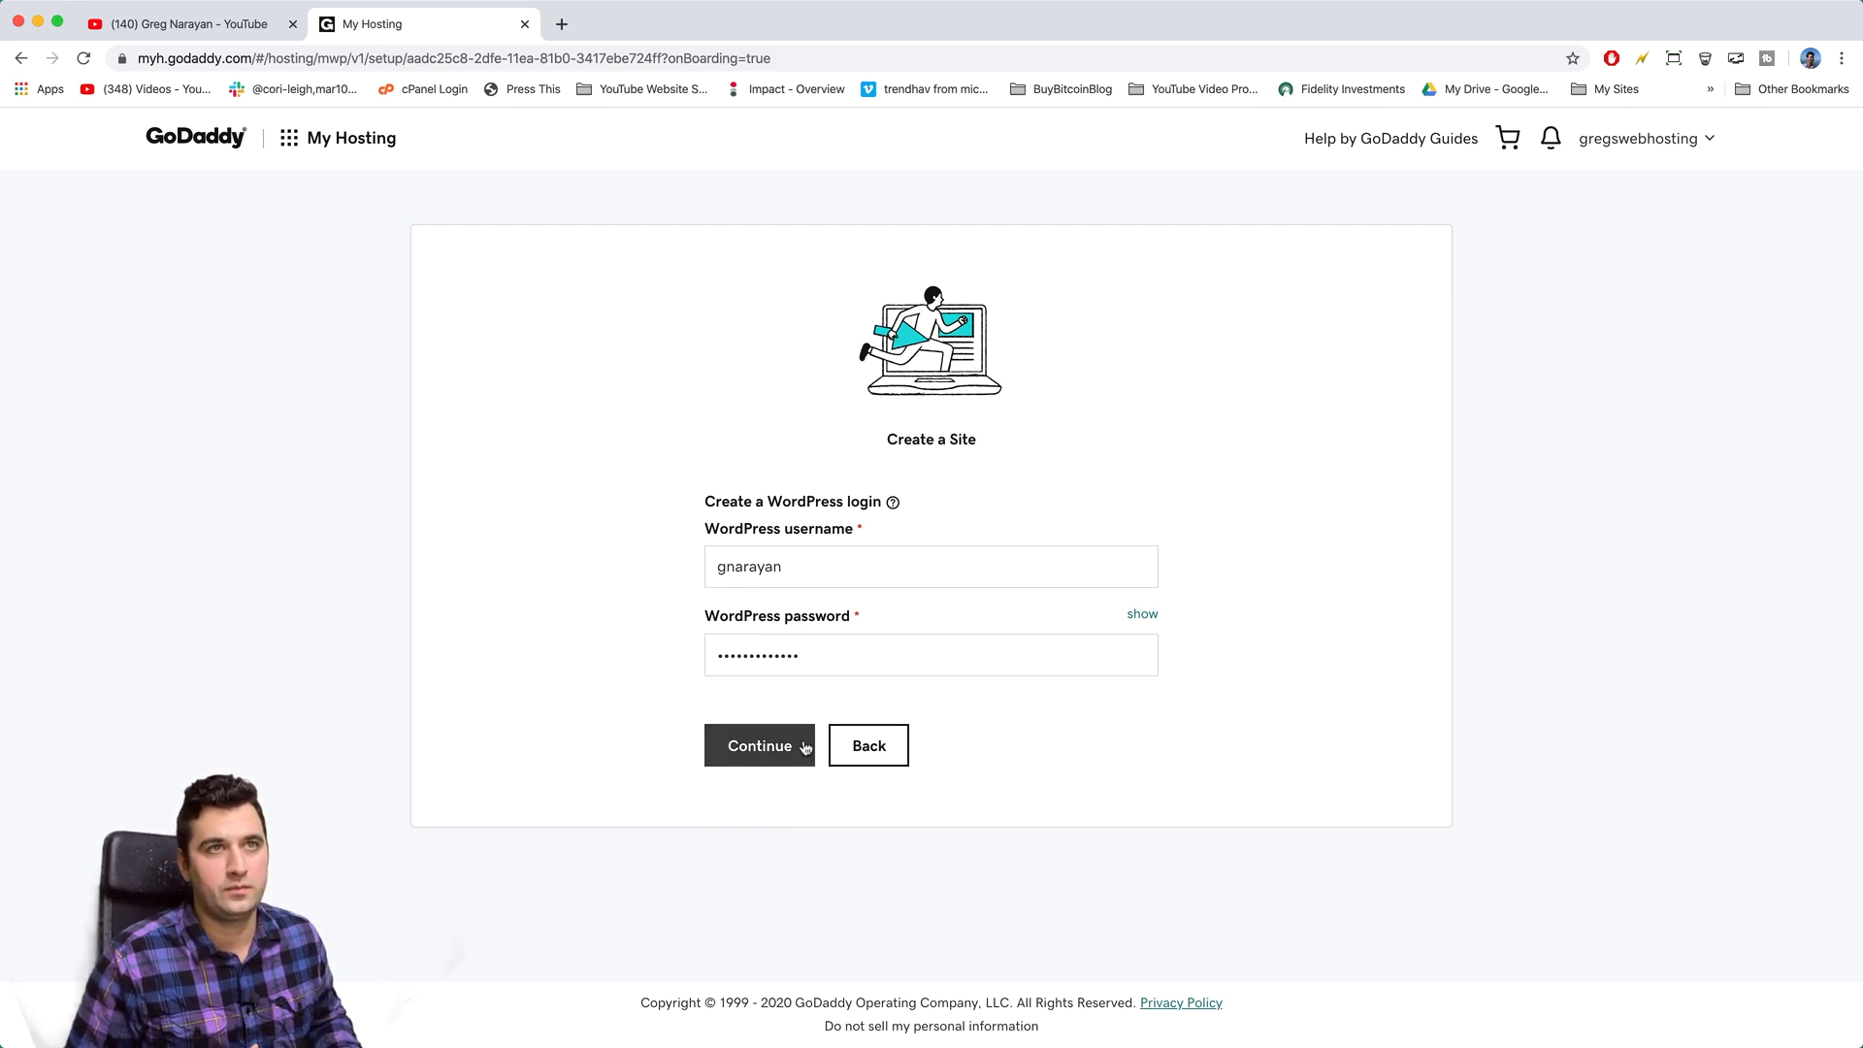
click(760, 745)
- Try several map regions, then pick North America as the site location and confirm it
scroll(720, 427, down, 1)
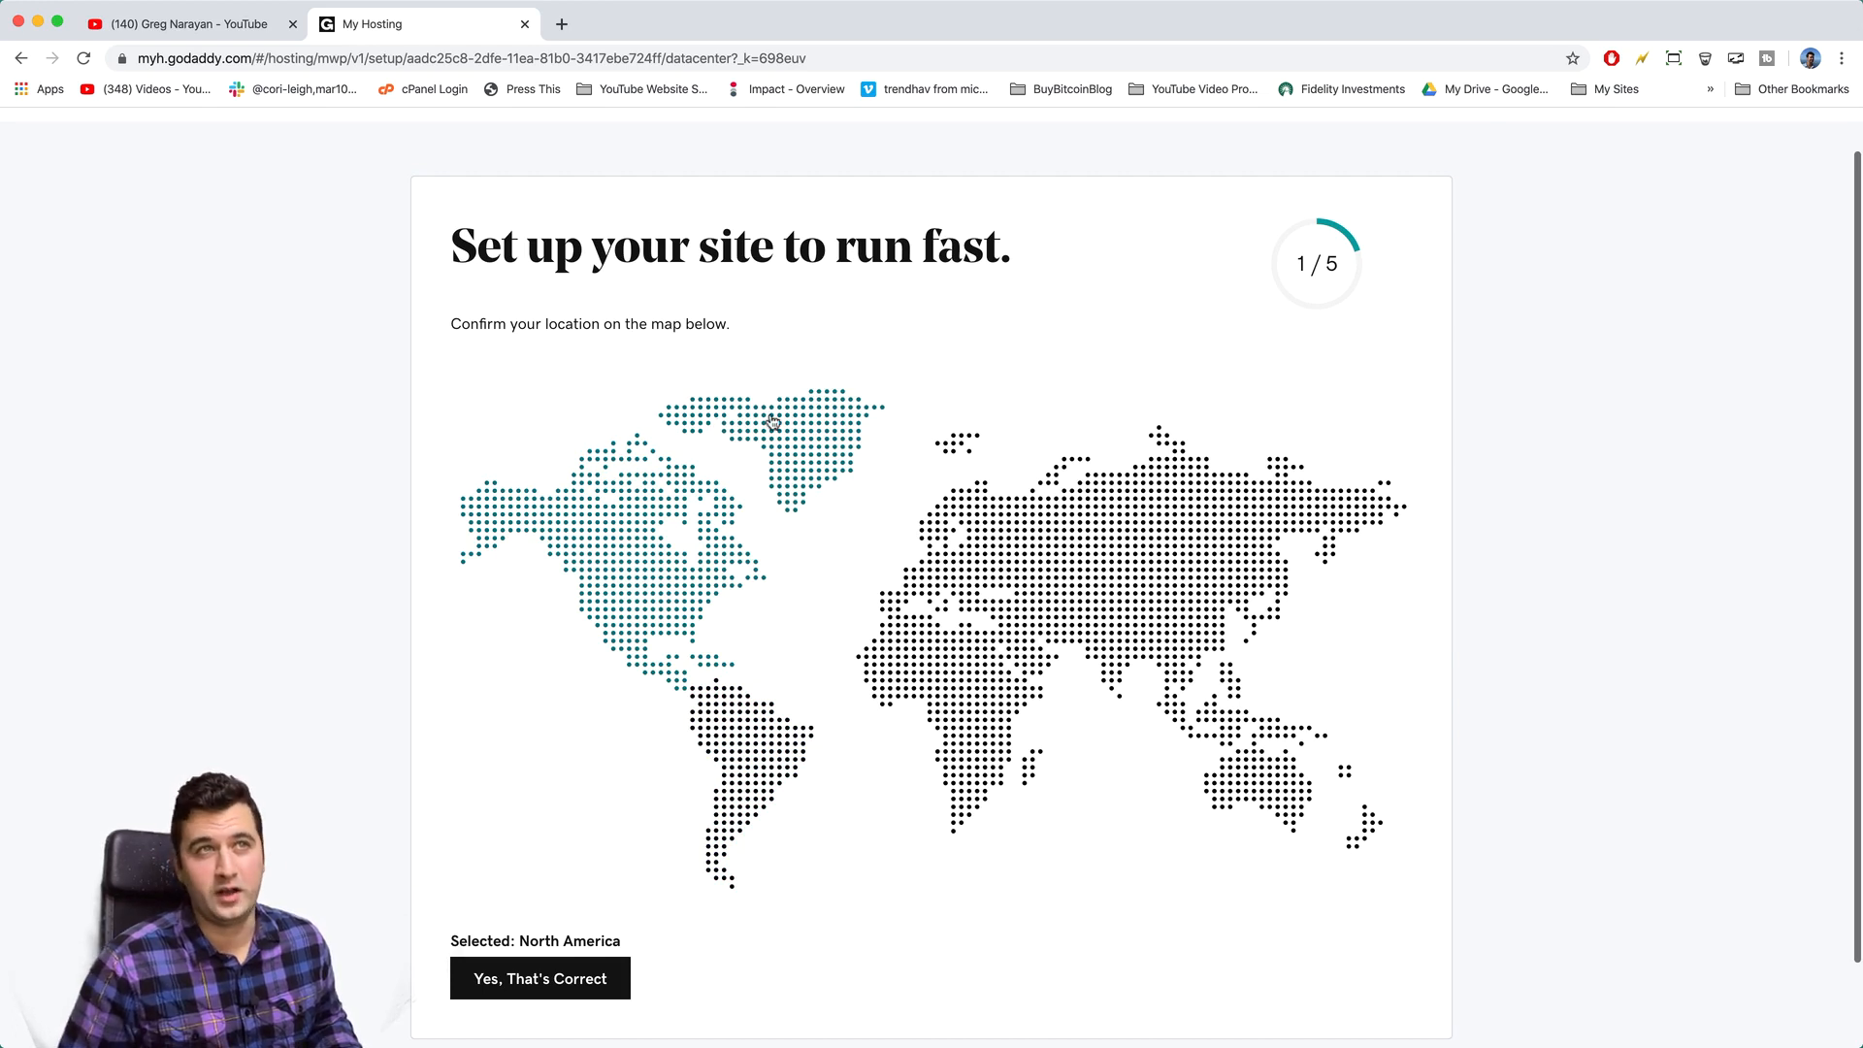
click(764, 750)
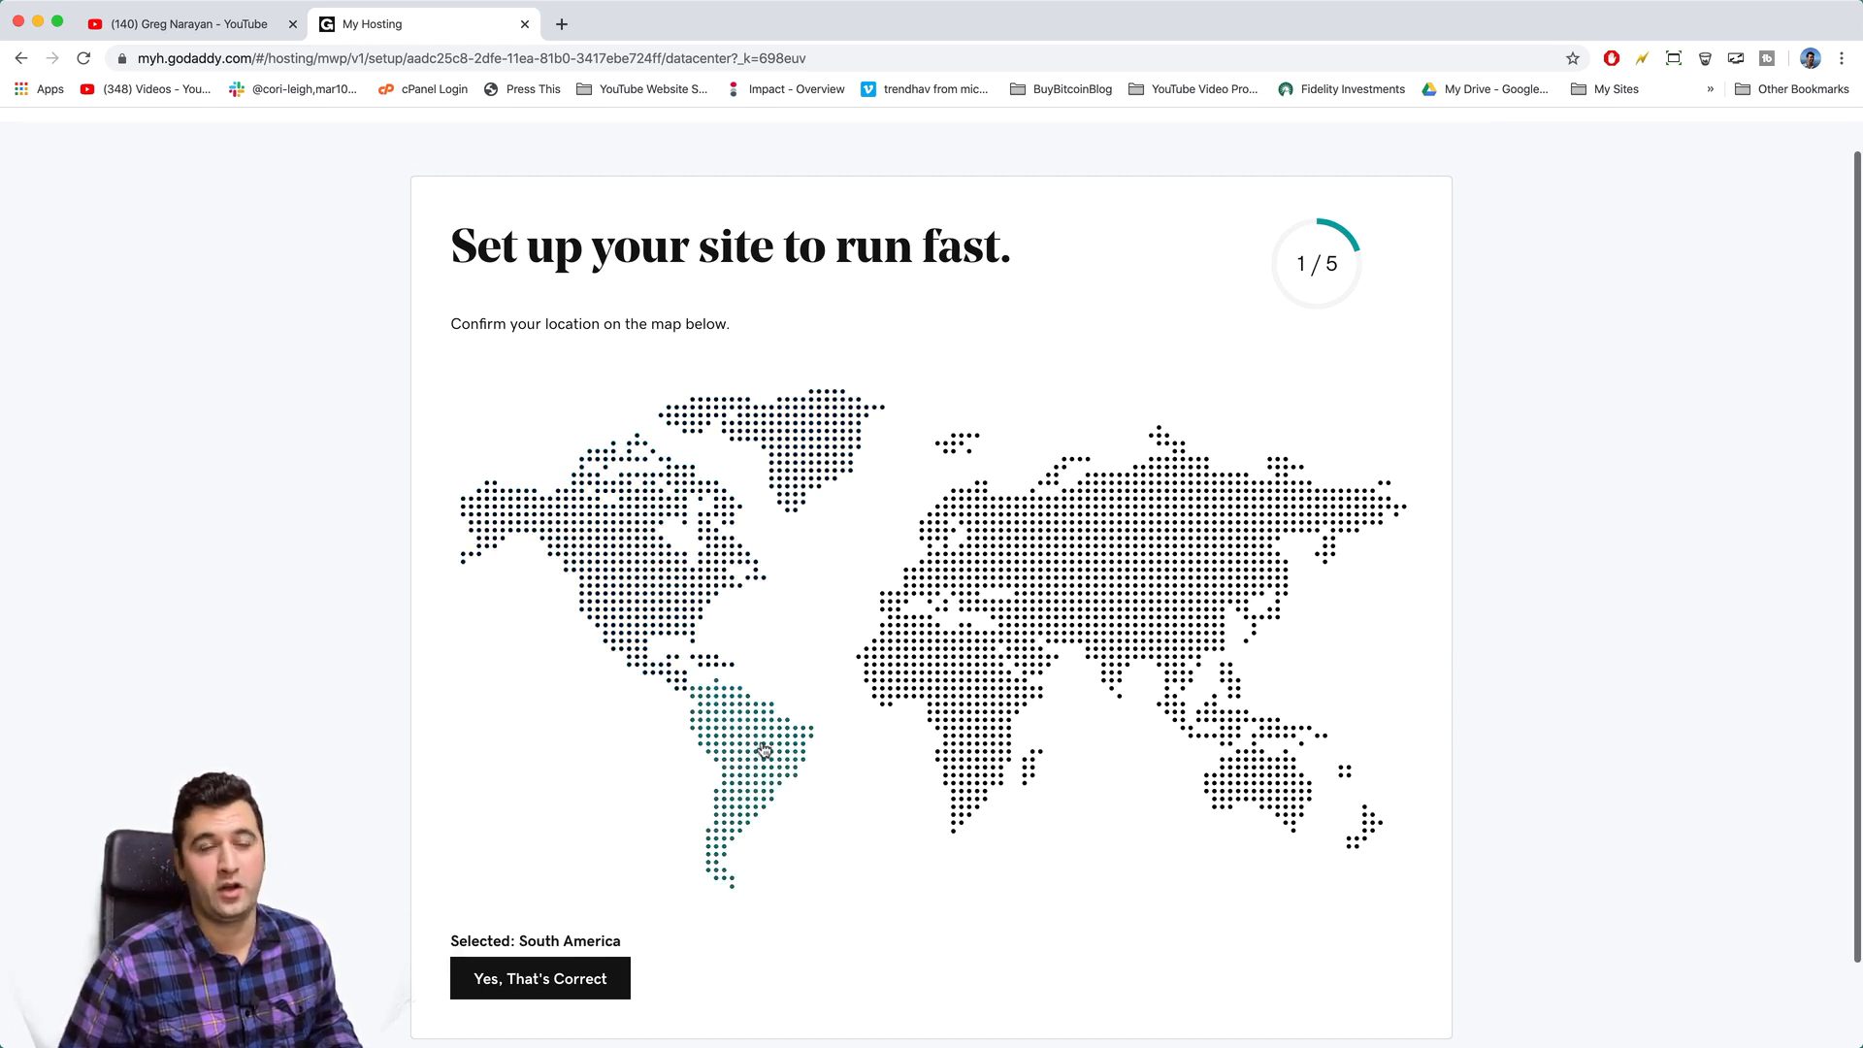
click(954, 703)
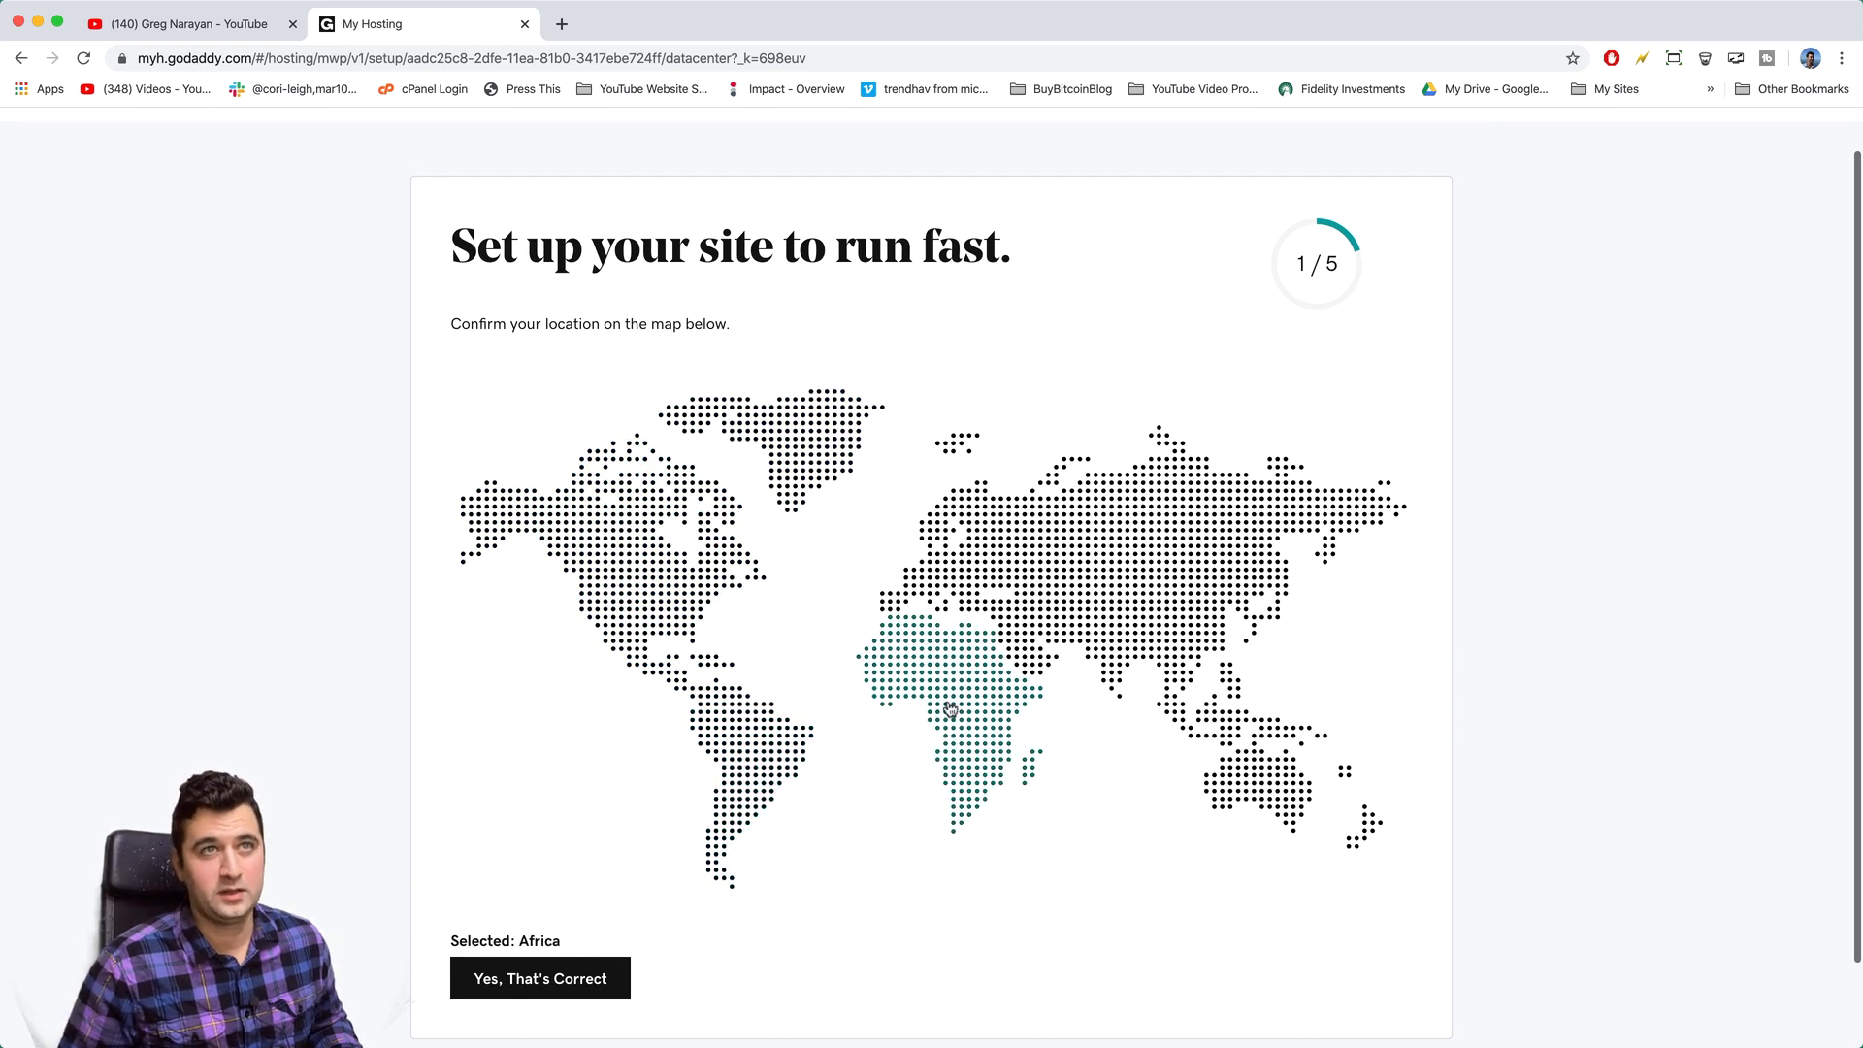
click(1261, 776)
click(1189, 525)
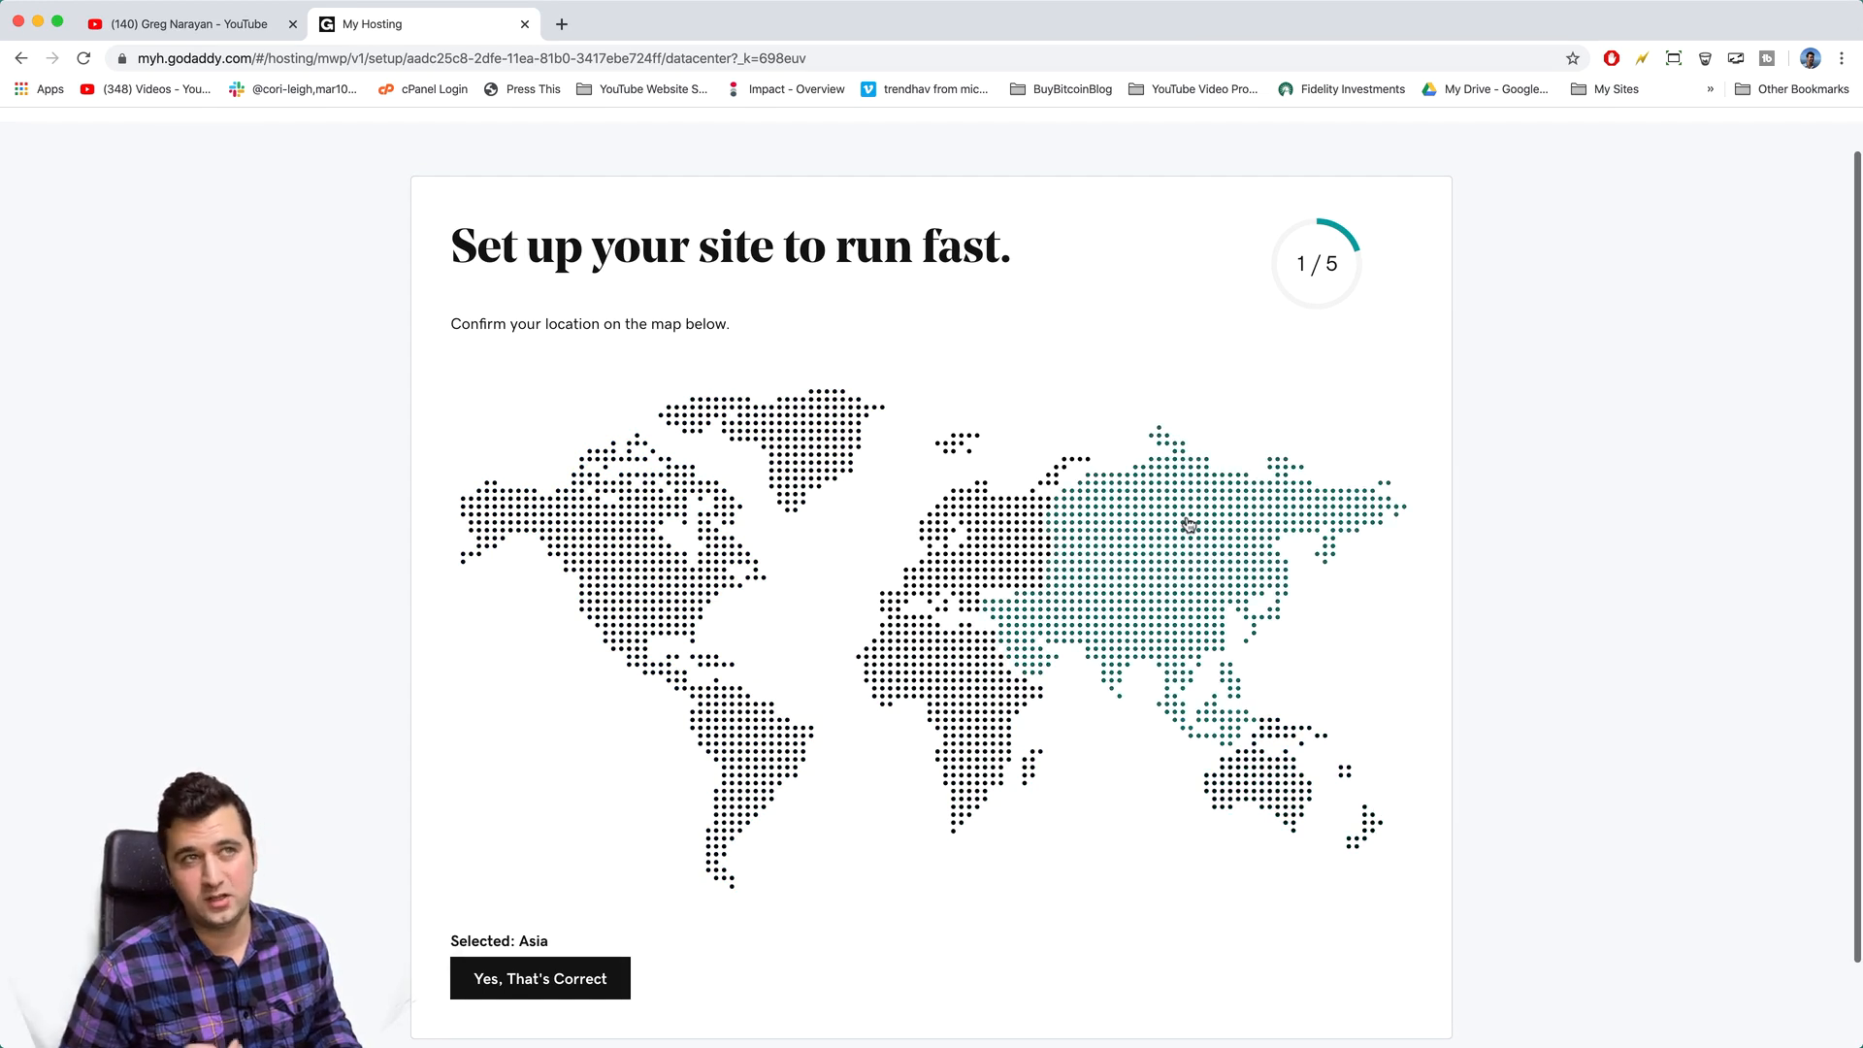
click(635, 616)
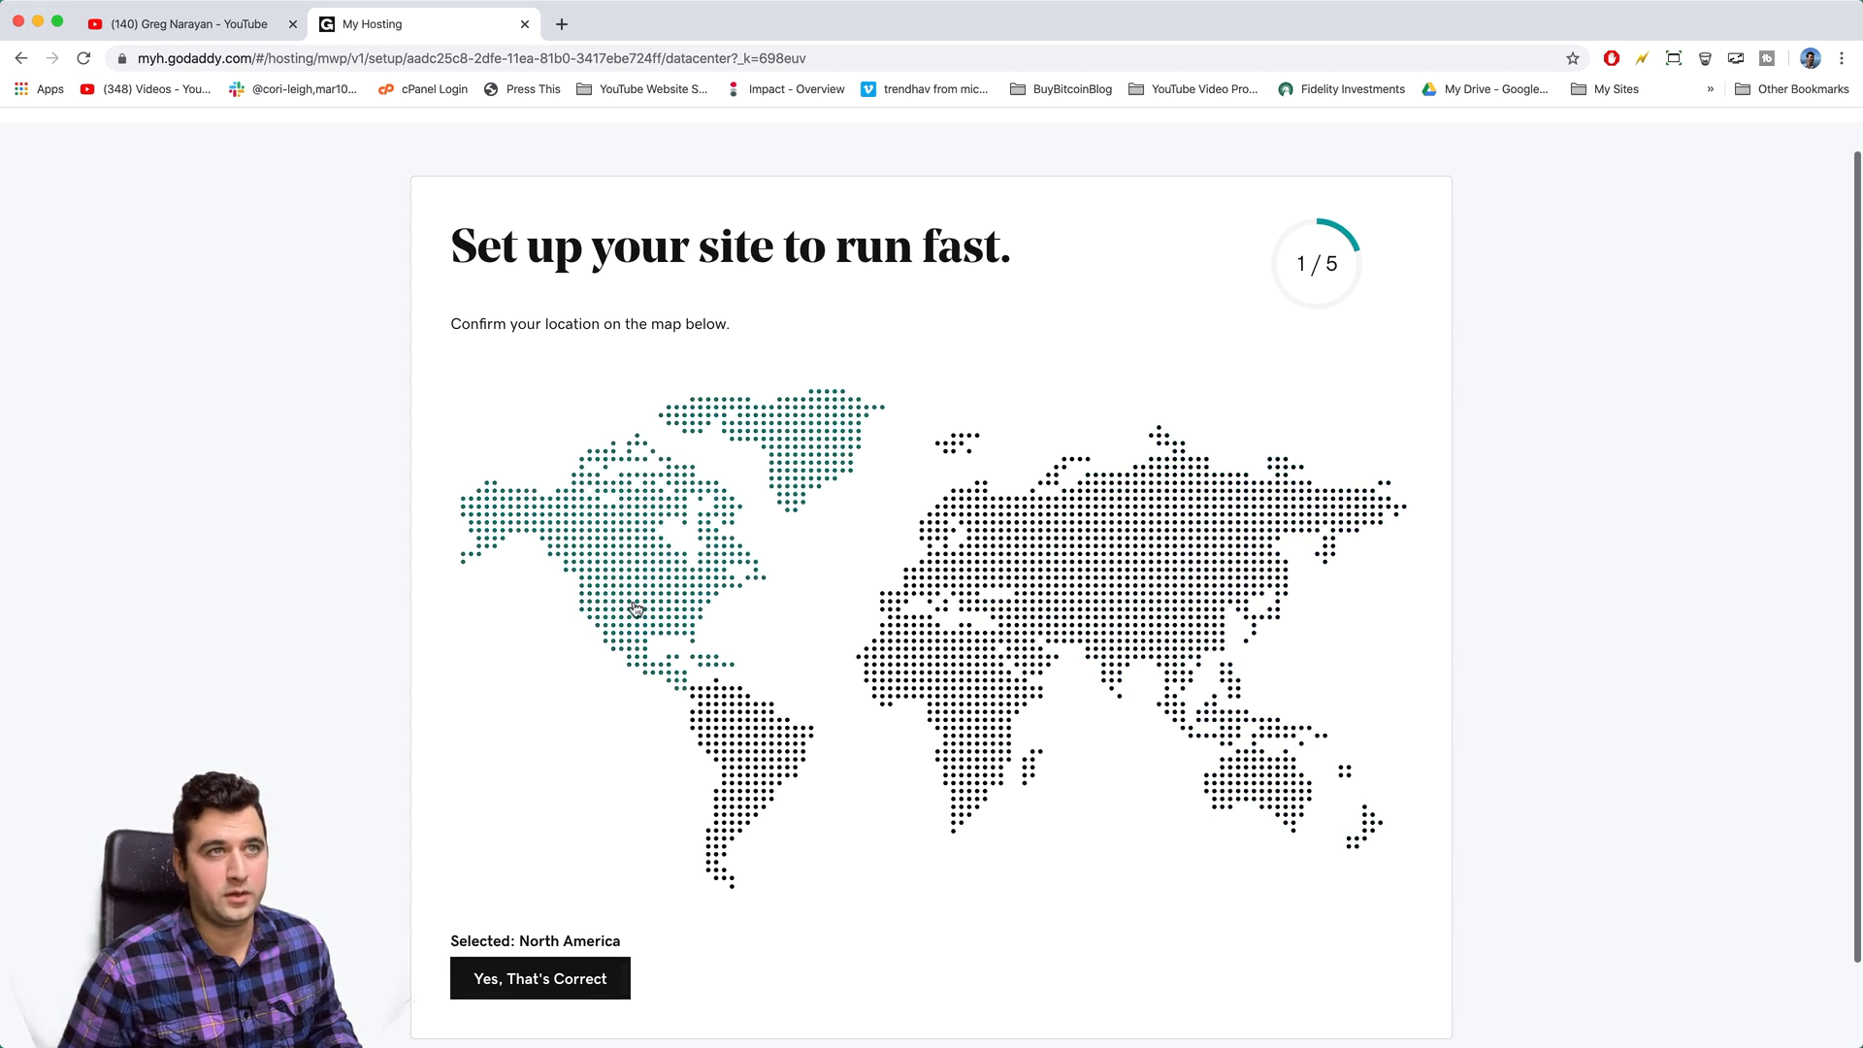
scroll(604, 980, down, 2)
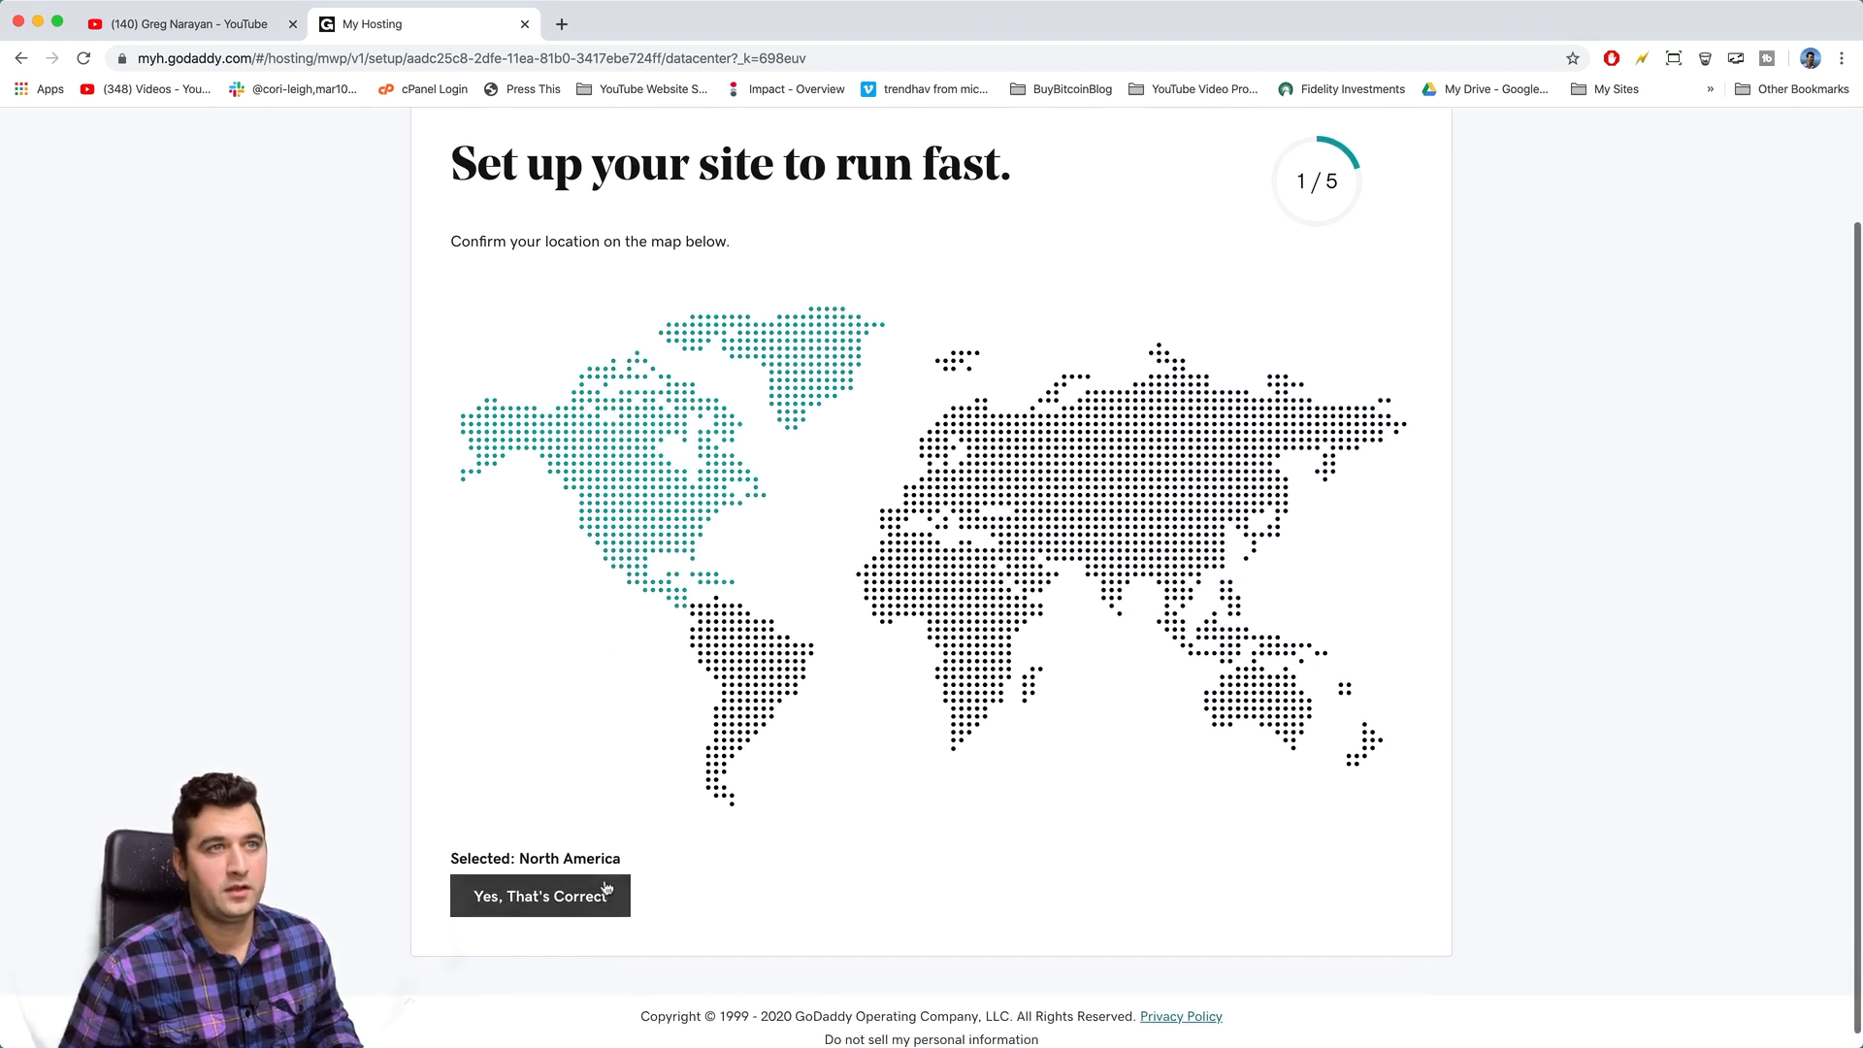
click(611, 901)
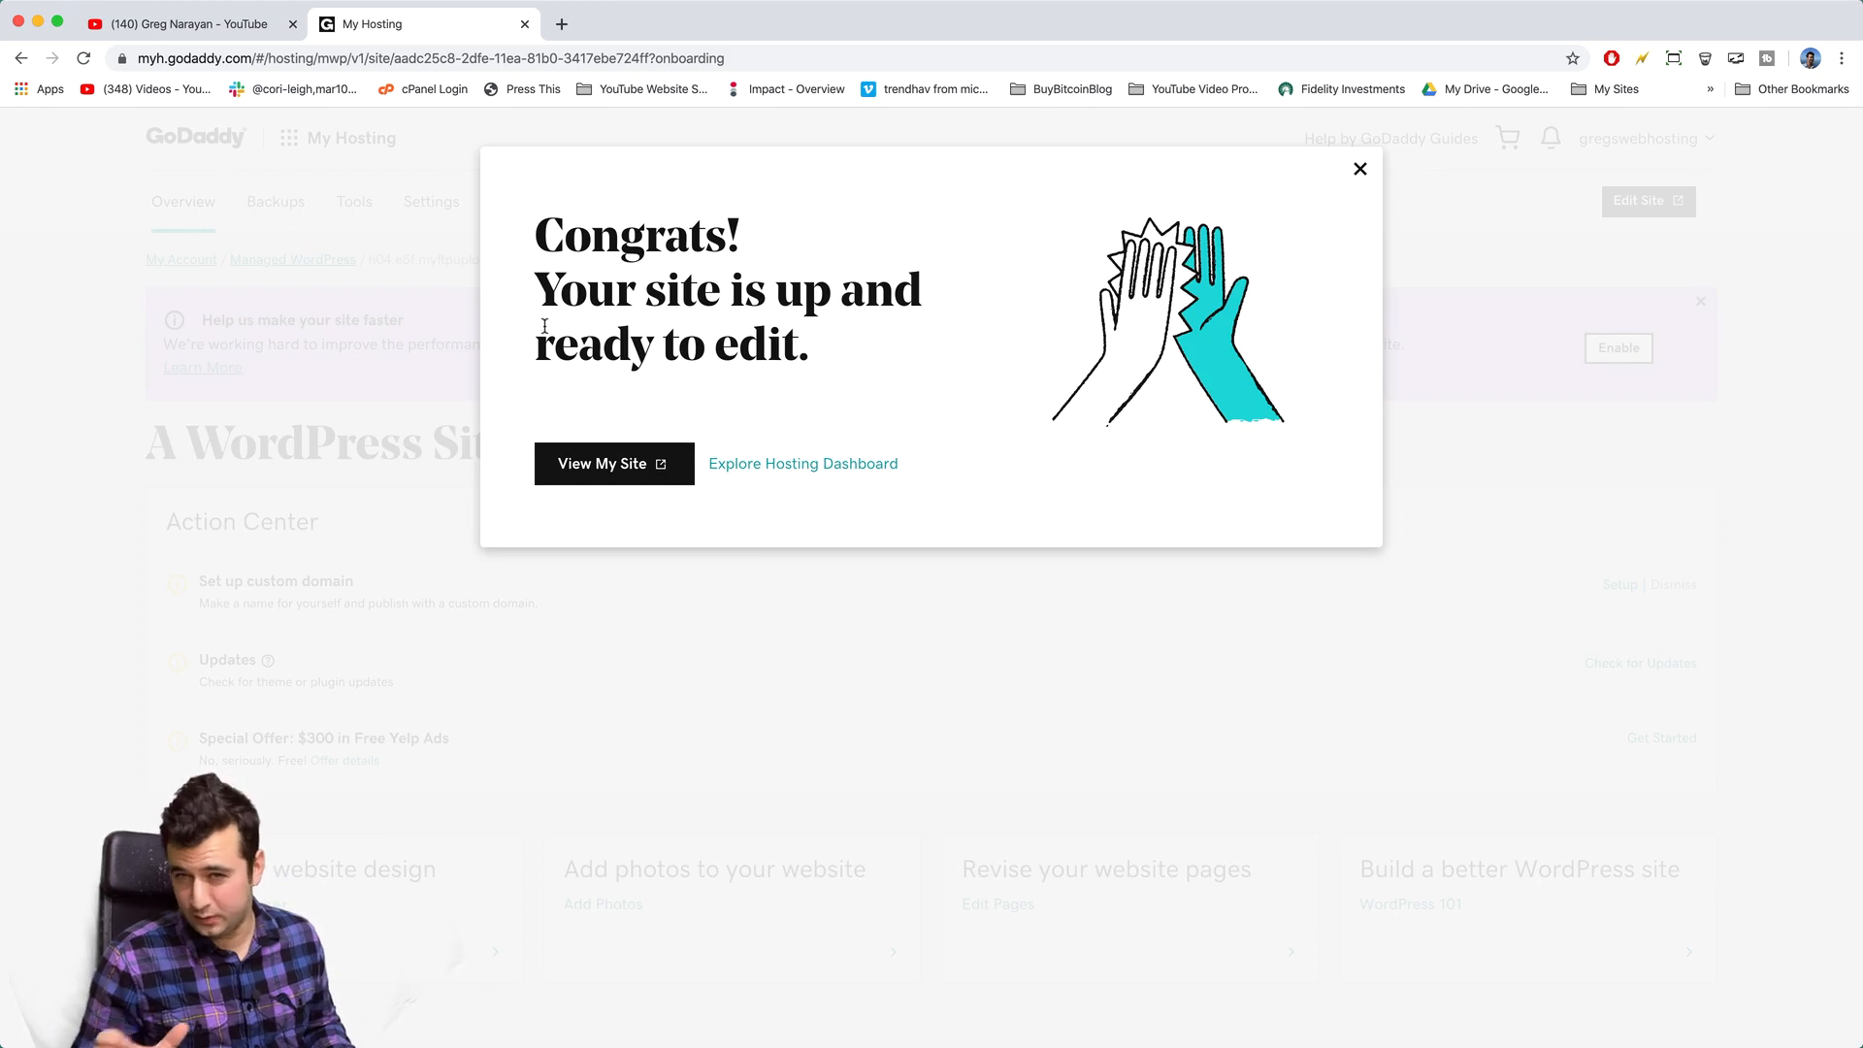
- Open the new site via View My Site, then close the WordPress login tab that appears
click(655, 465)
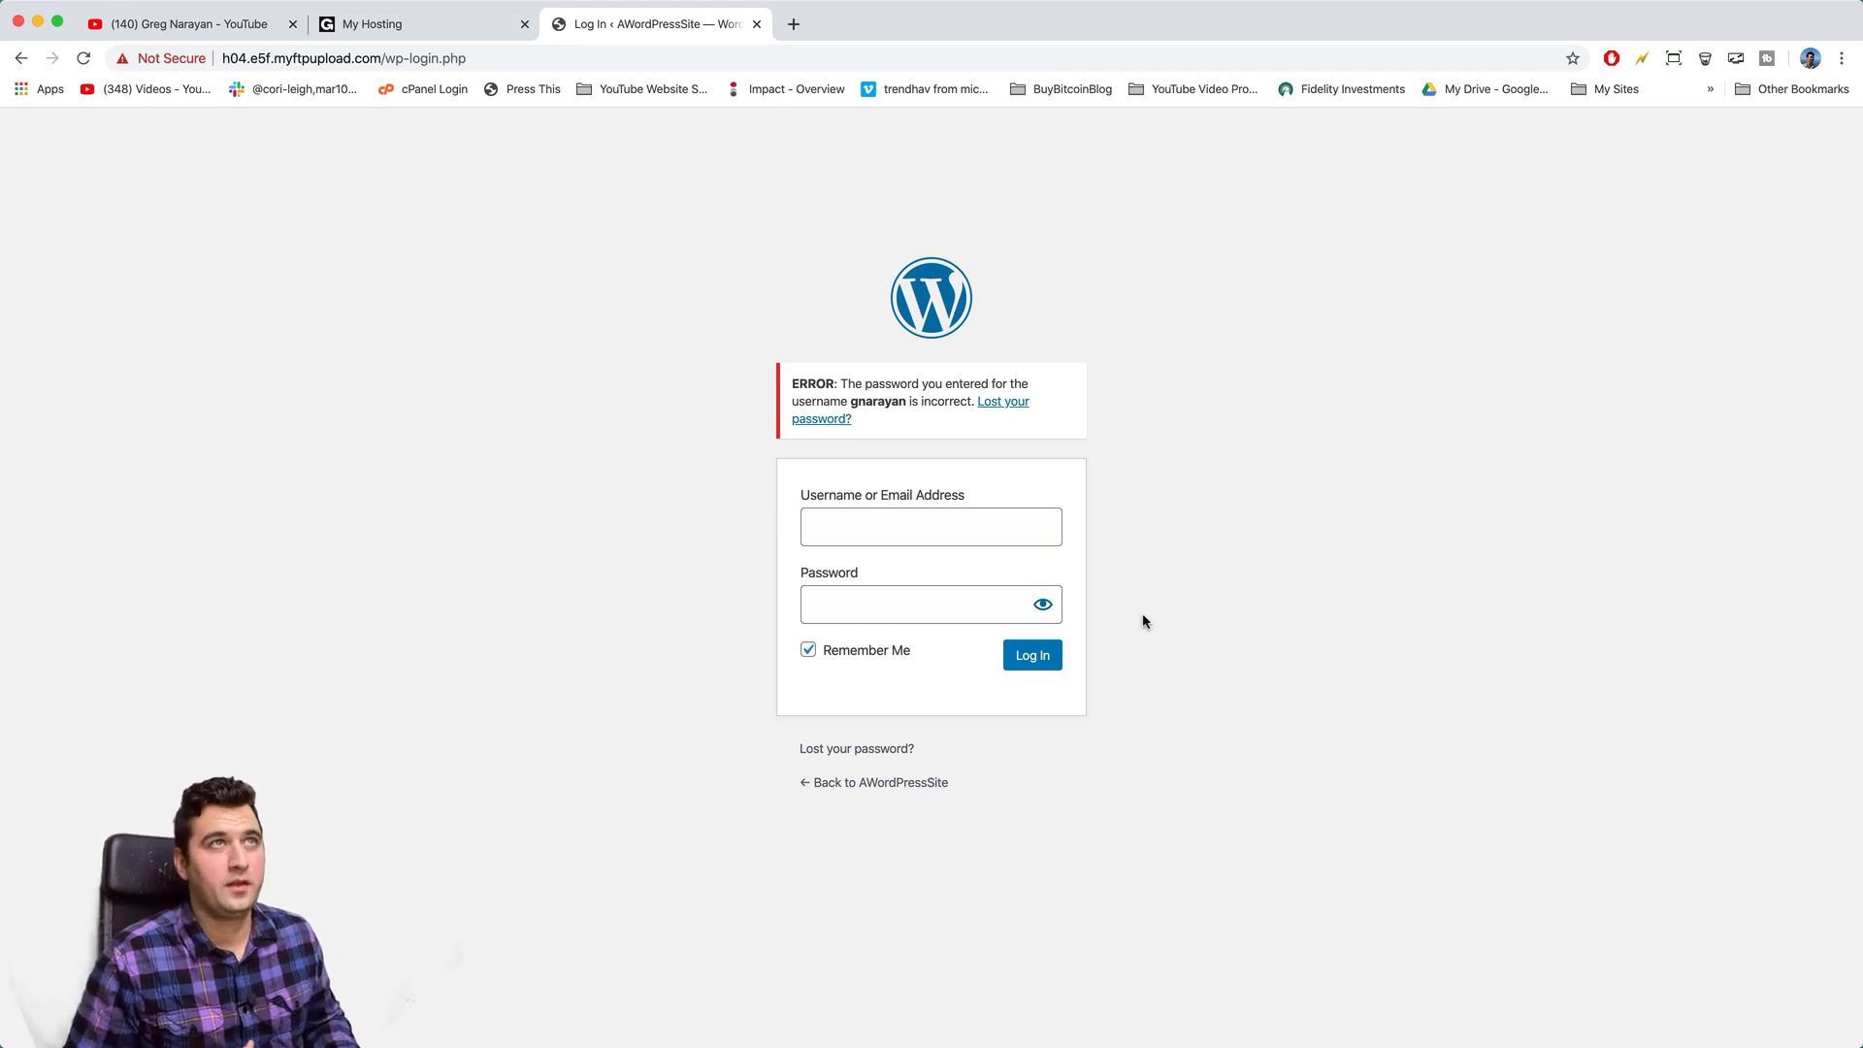
click(757, 25)
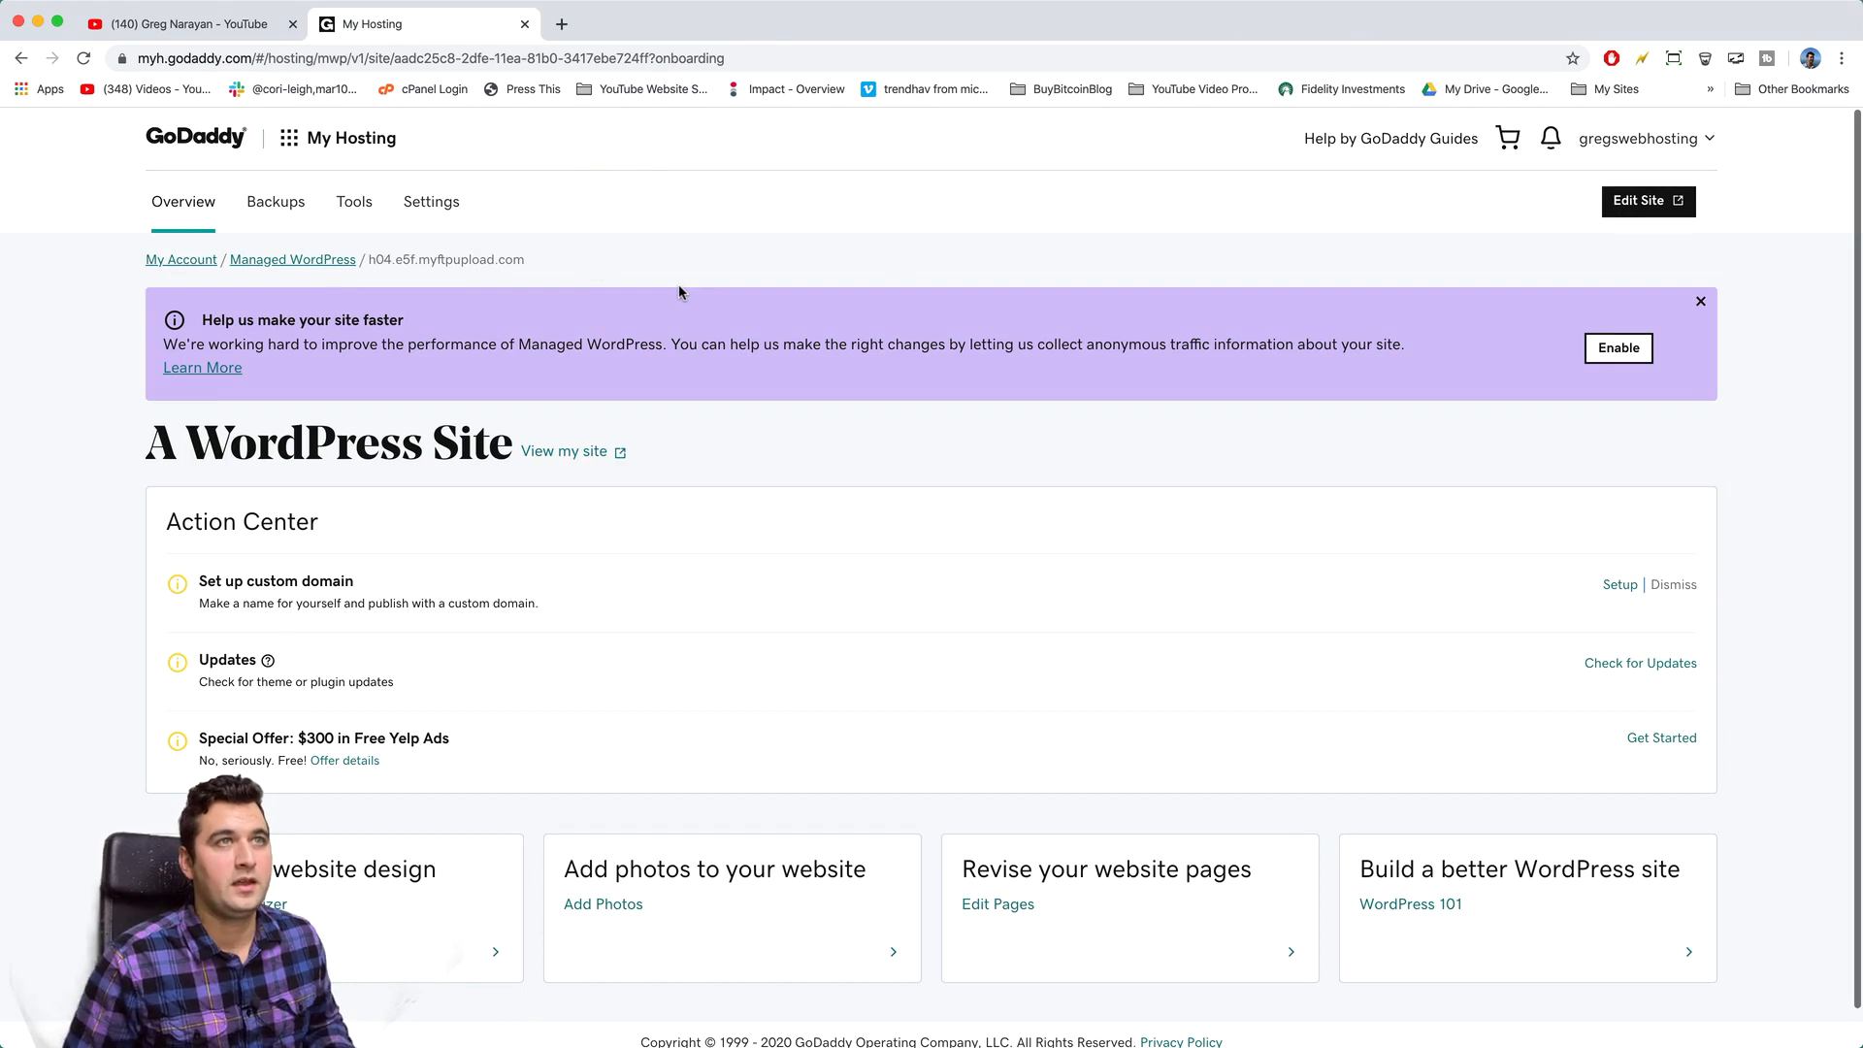
- Dismiss the purple site-speed banner, scroll through the Settings tab, and return to Overview
click(1700, 304)
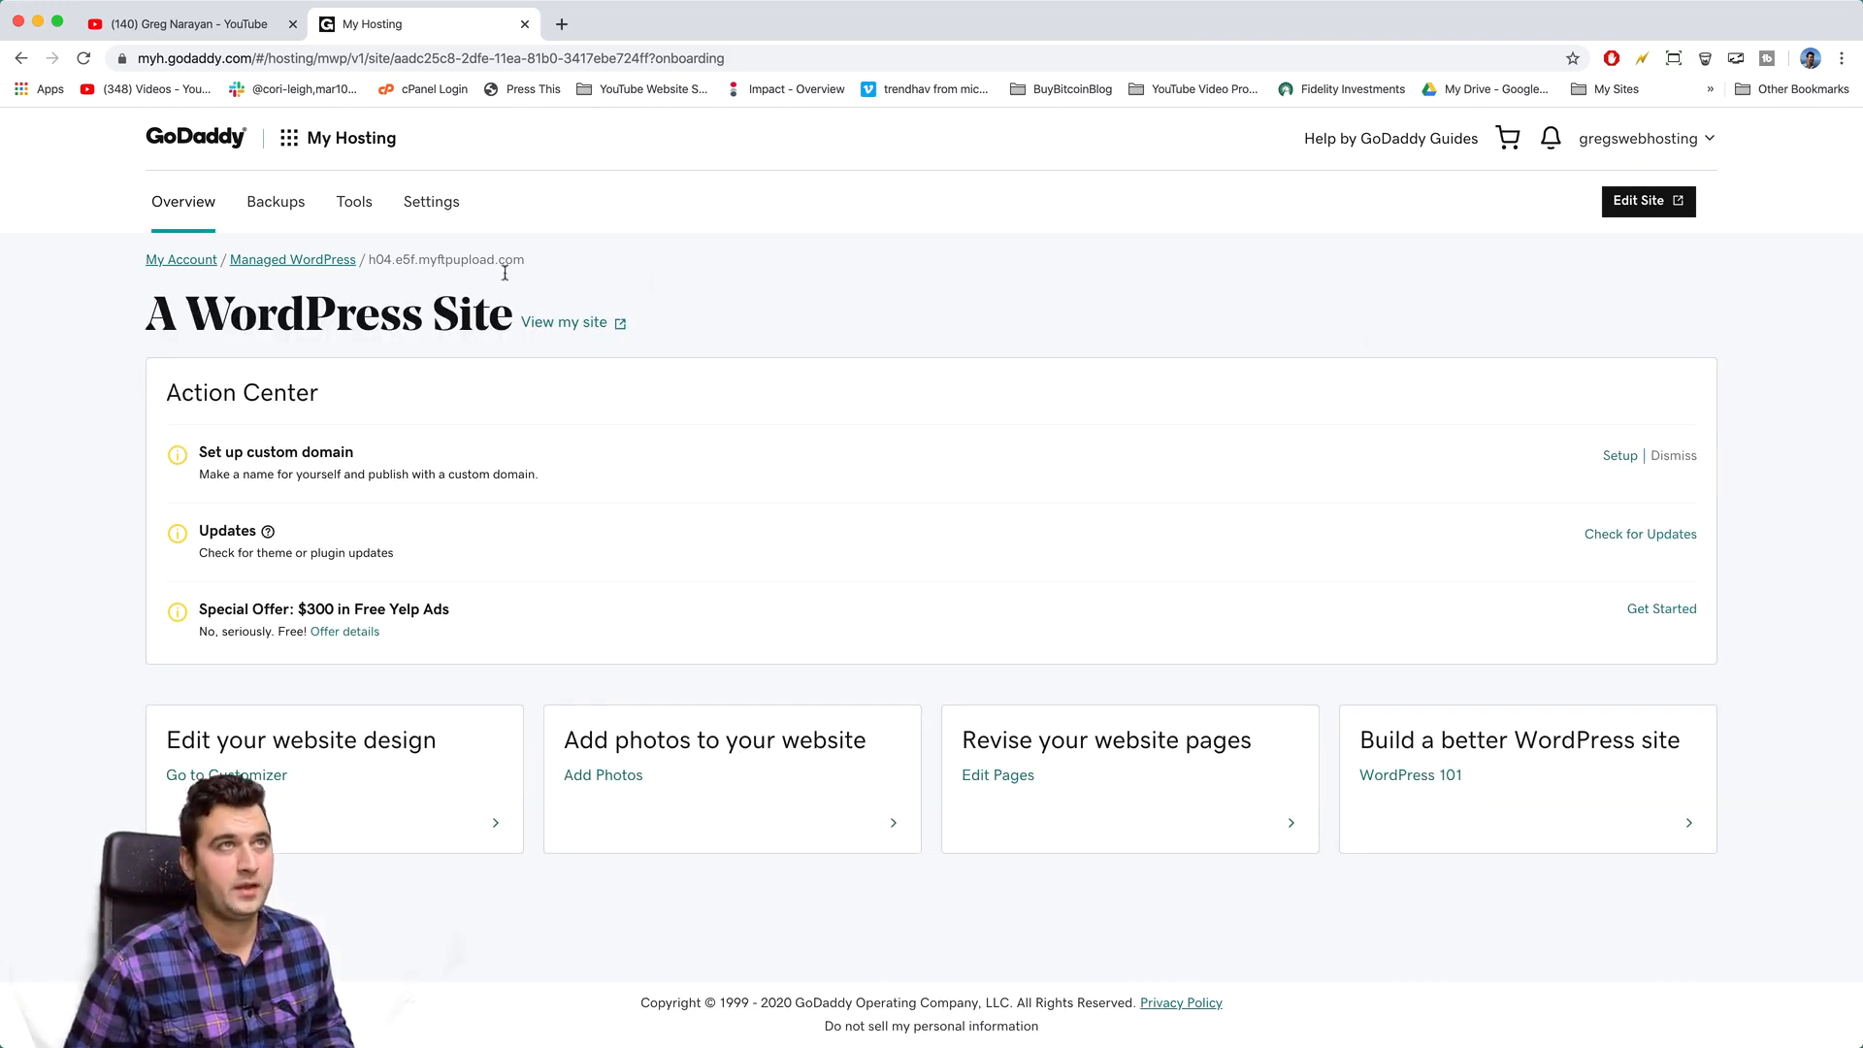
click(433, 207)
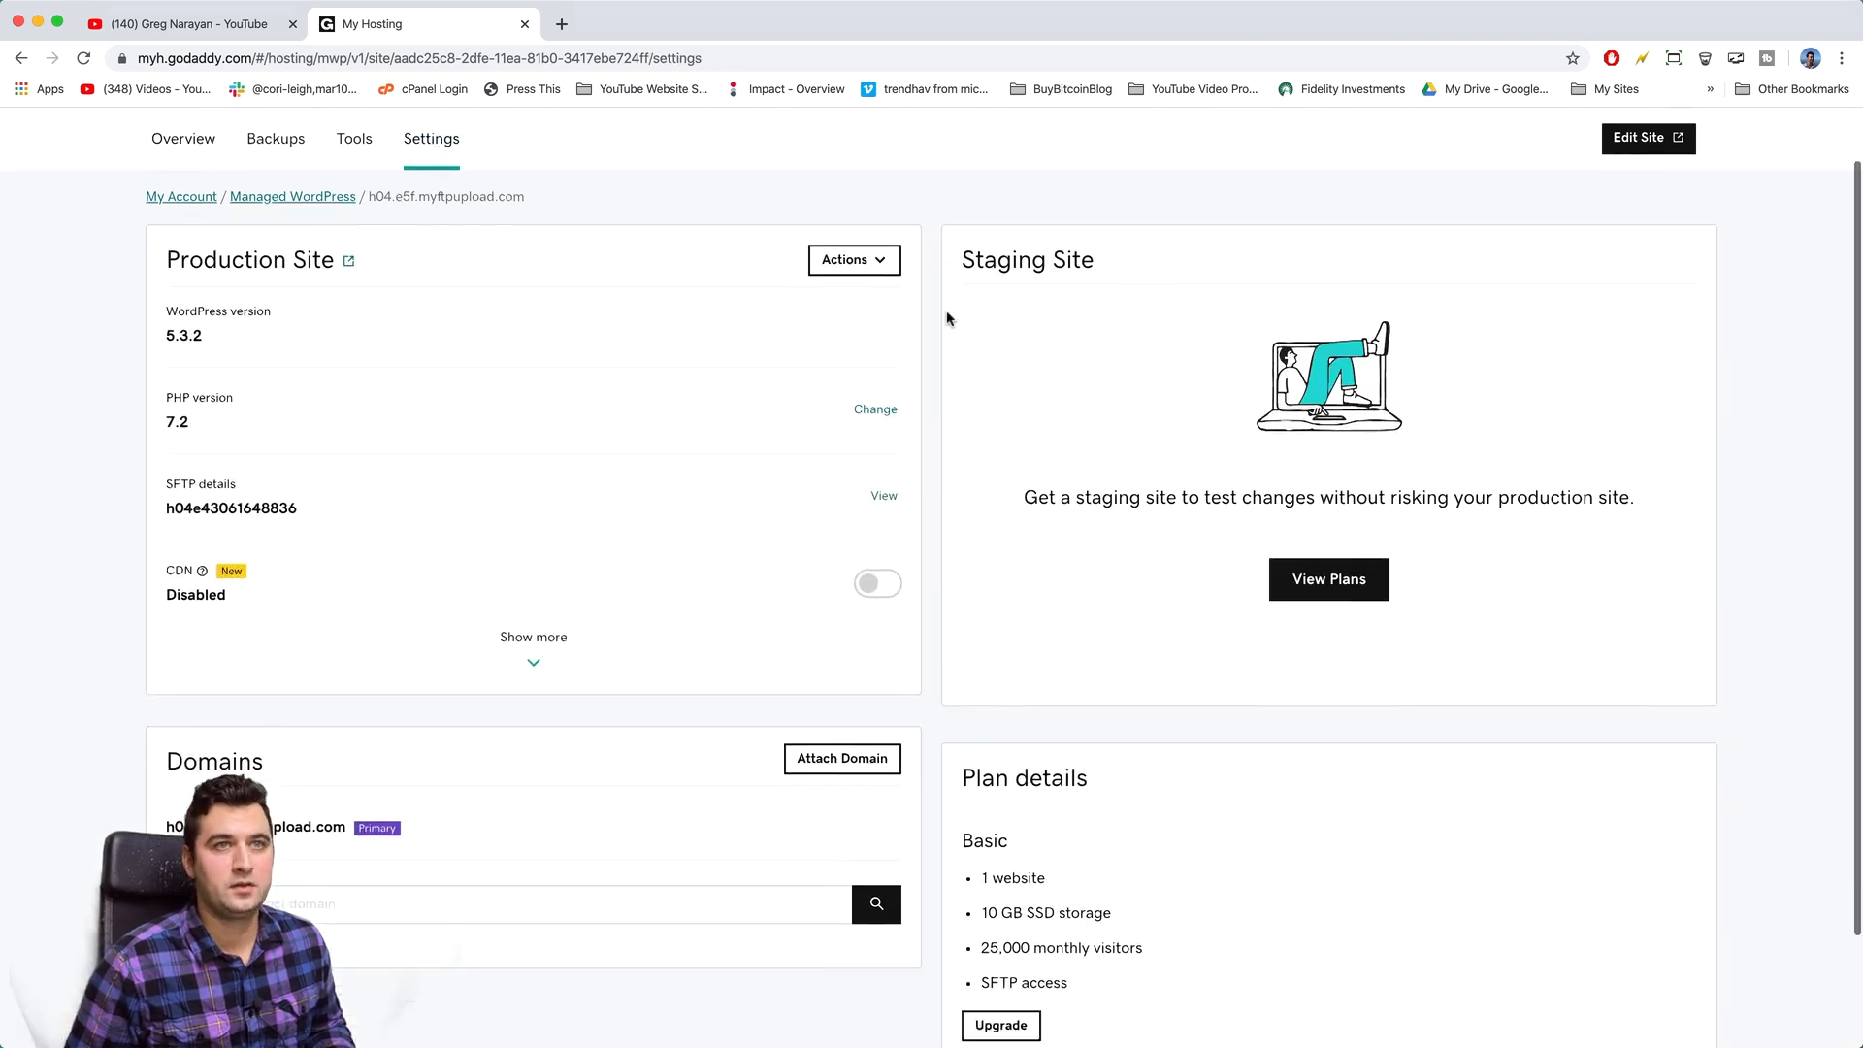
scroll(948, 318, down, 3)
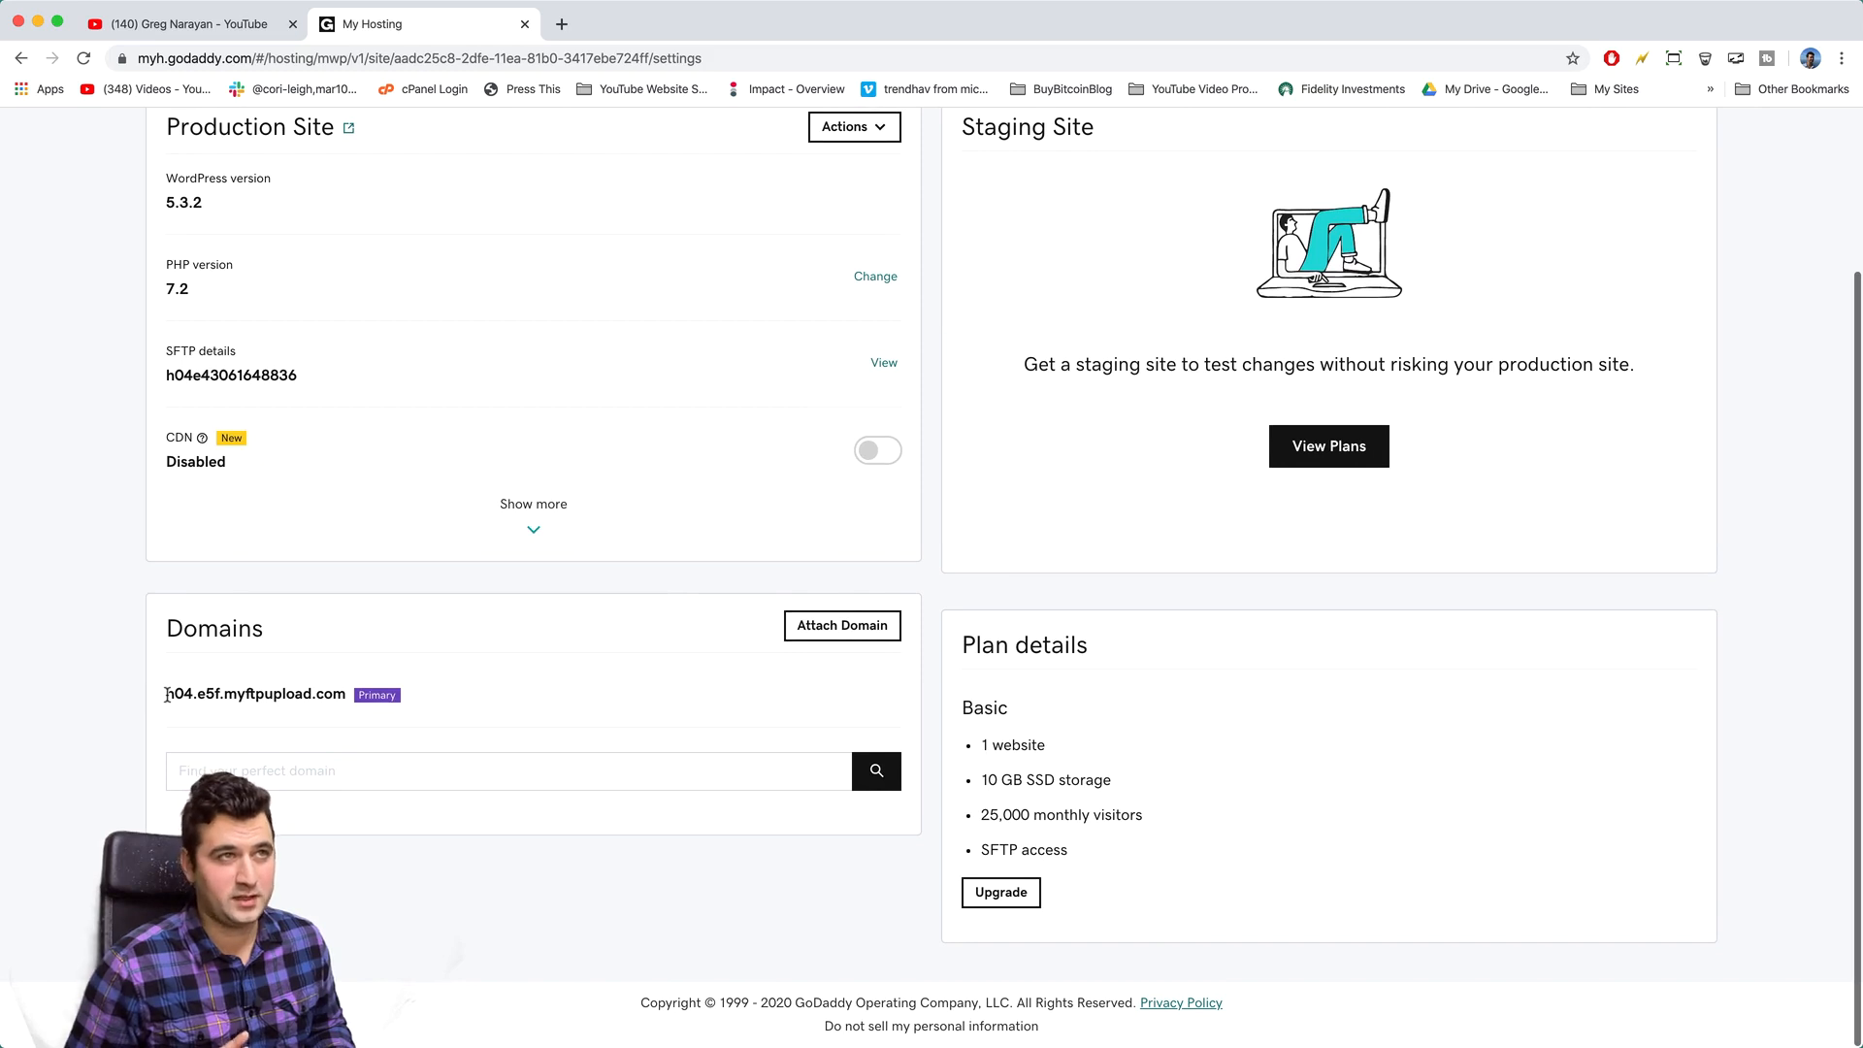
scroll(500, 680, up, 2)
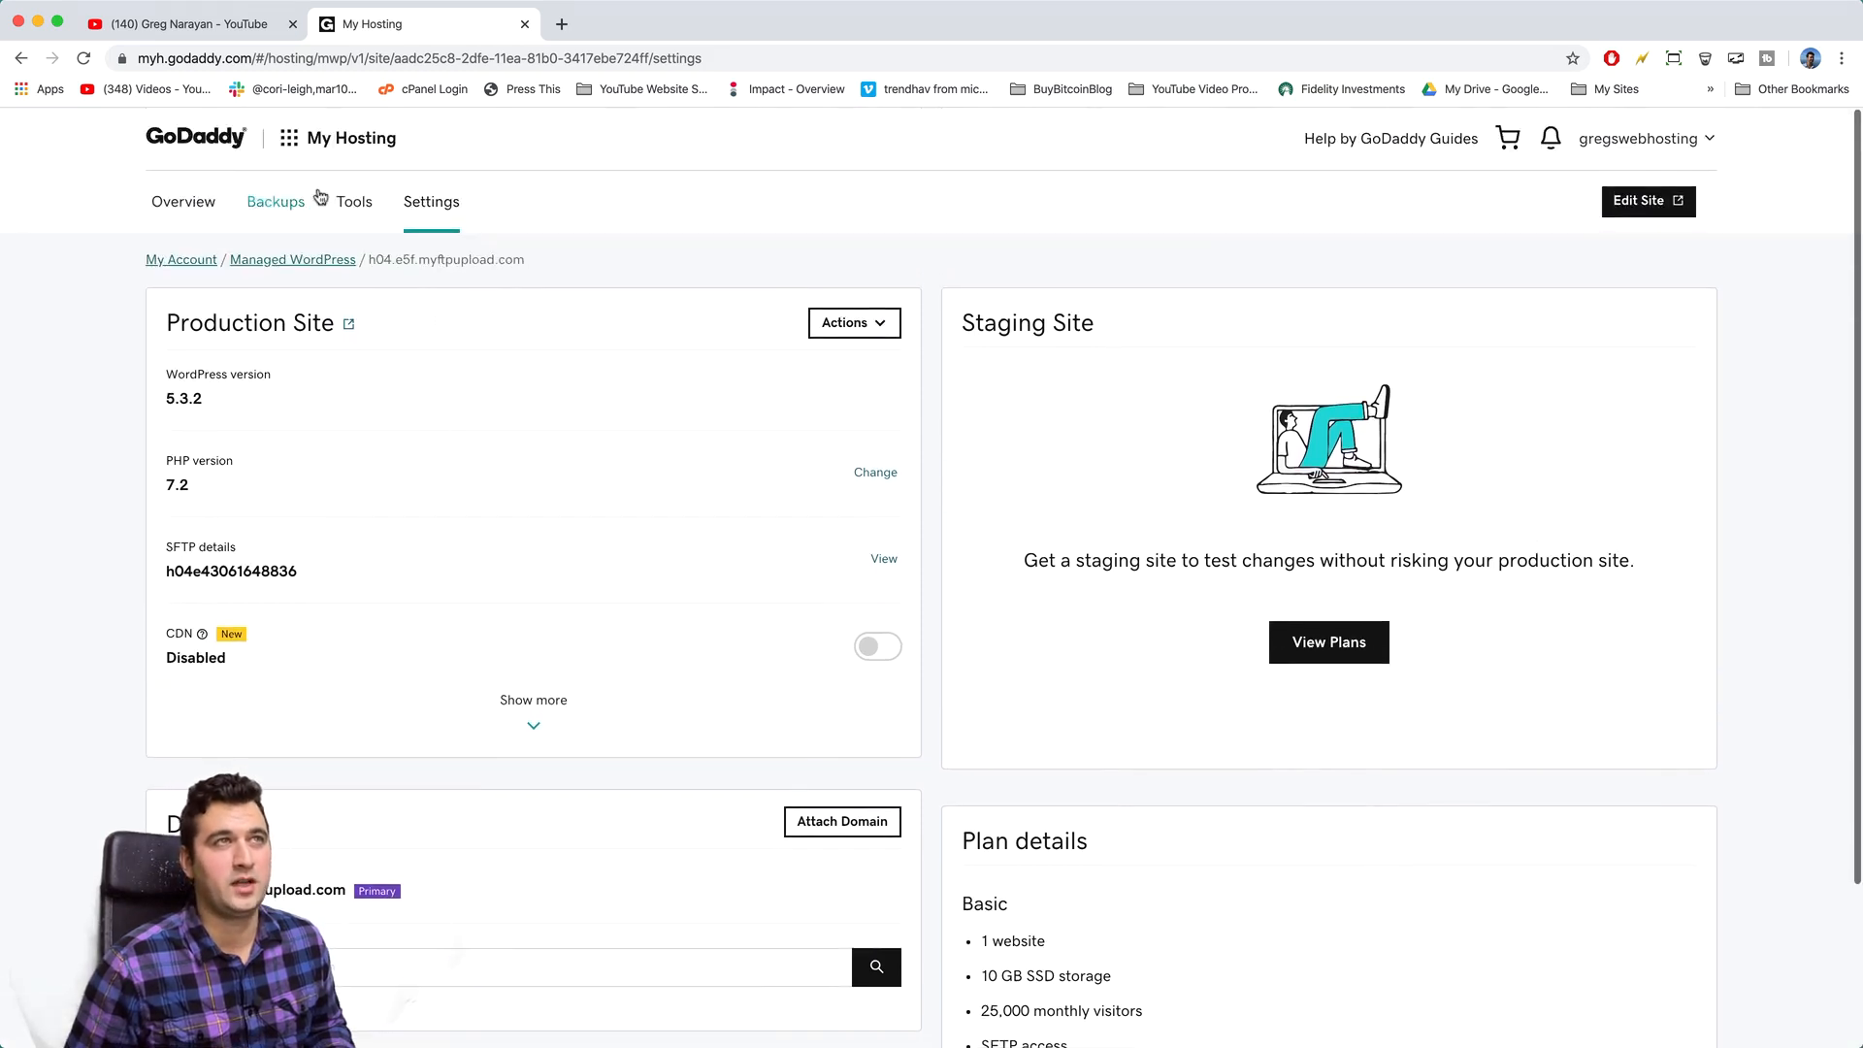
click(167, 206)
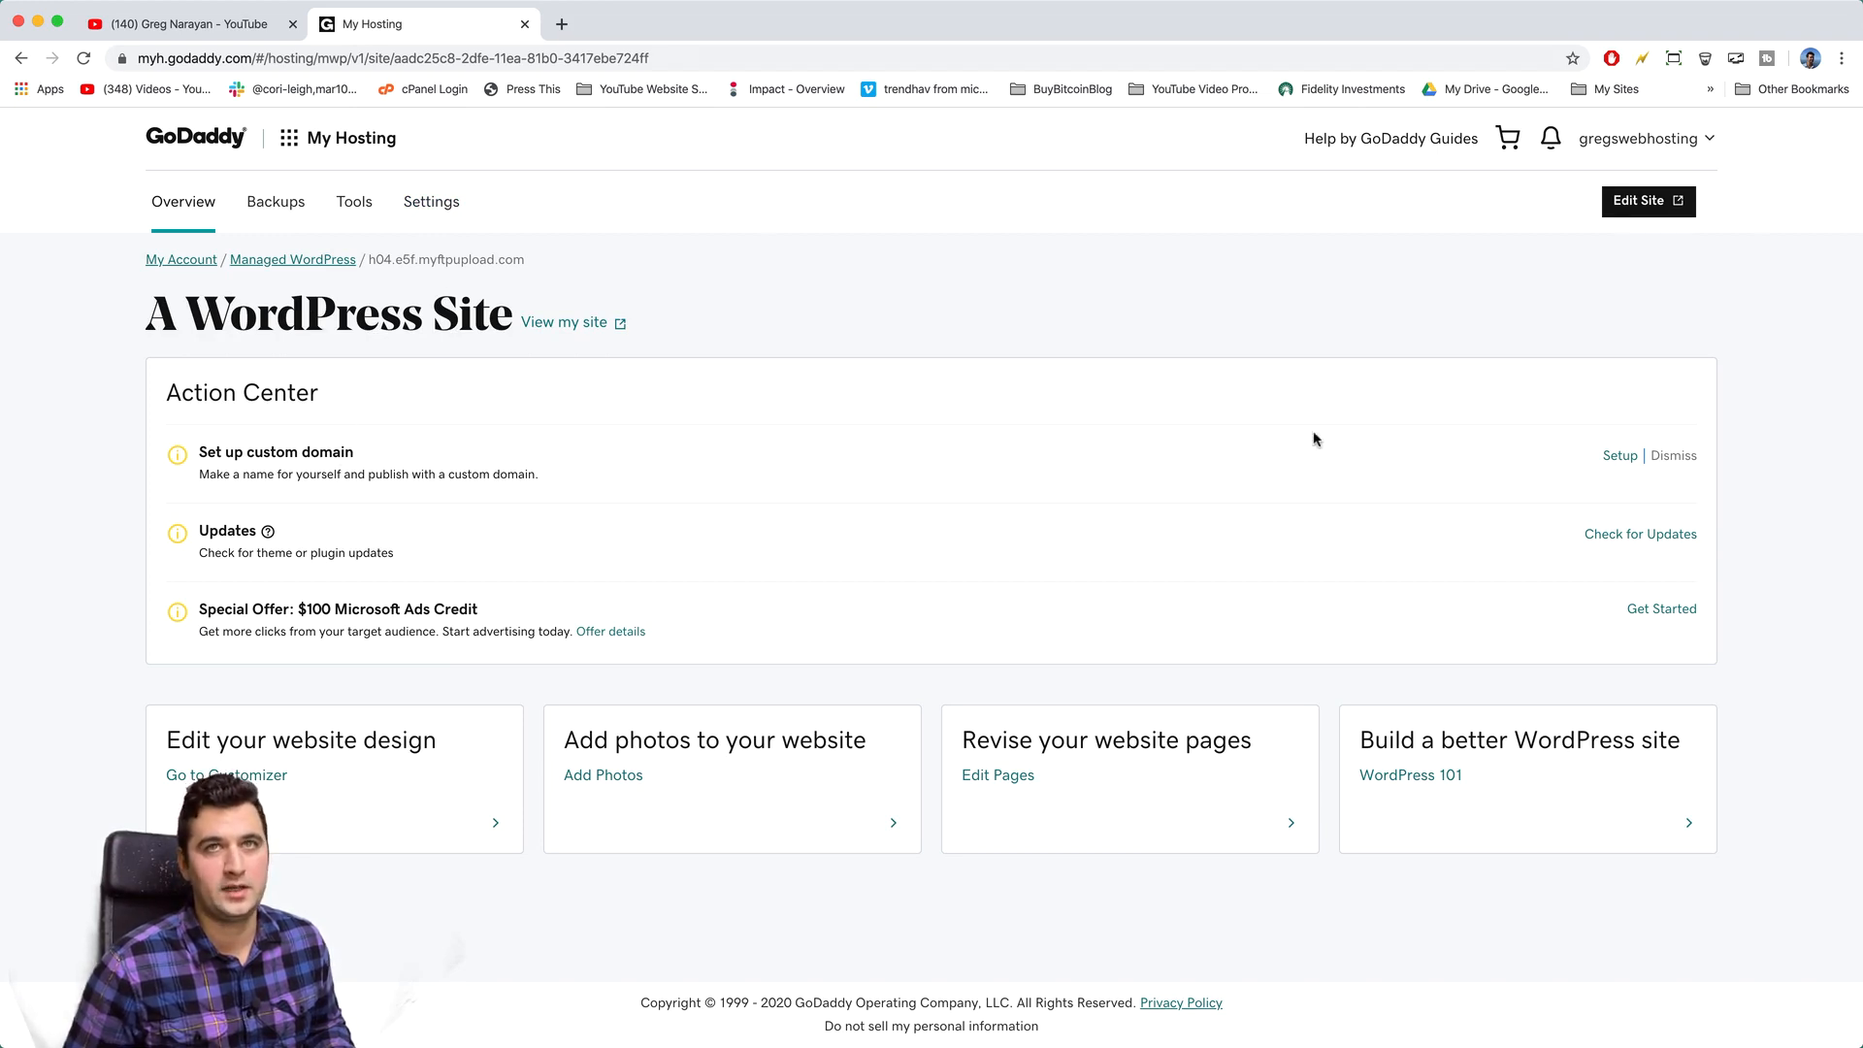
- Attach external domain gregswebhosting.com as the primary domain through 'Set up custom domain'
click(1615, 458)
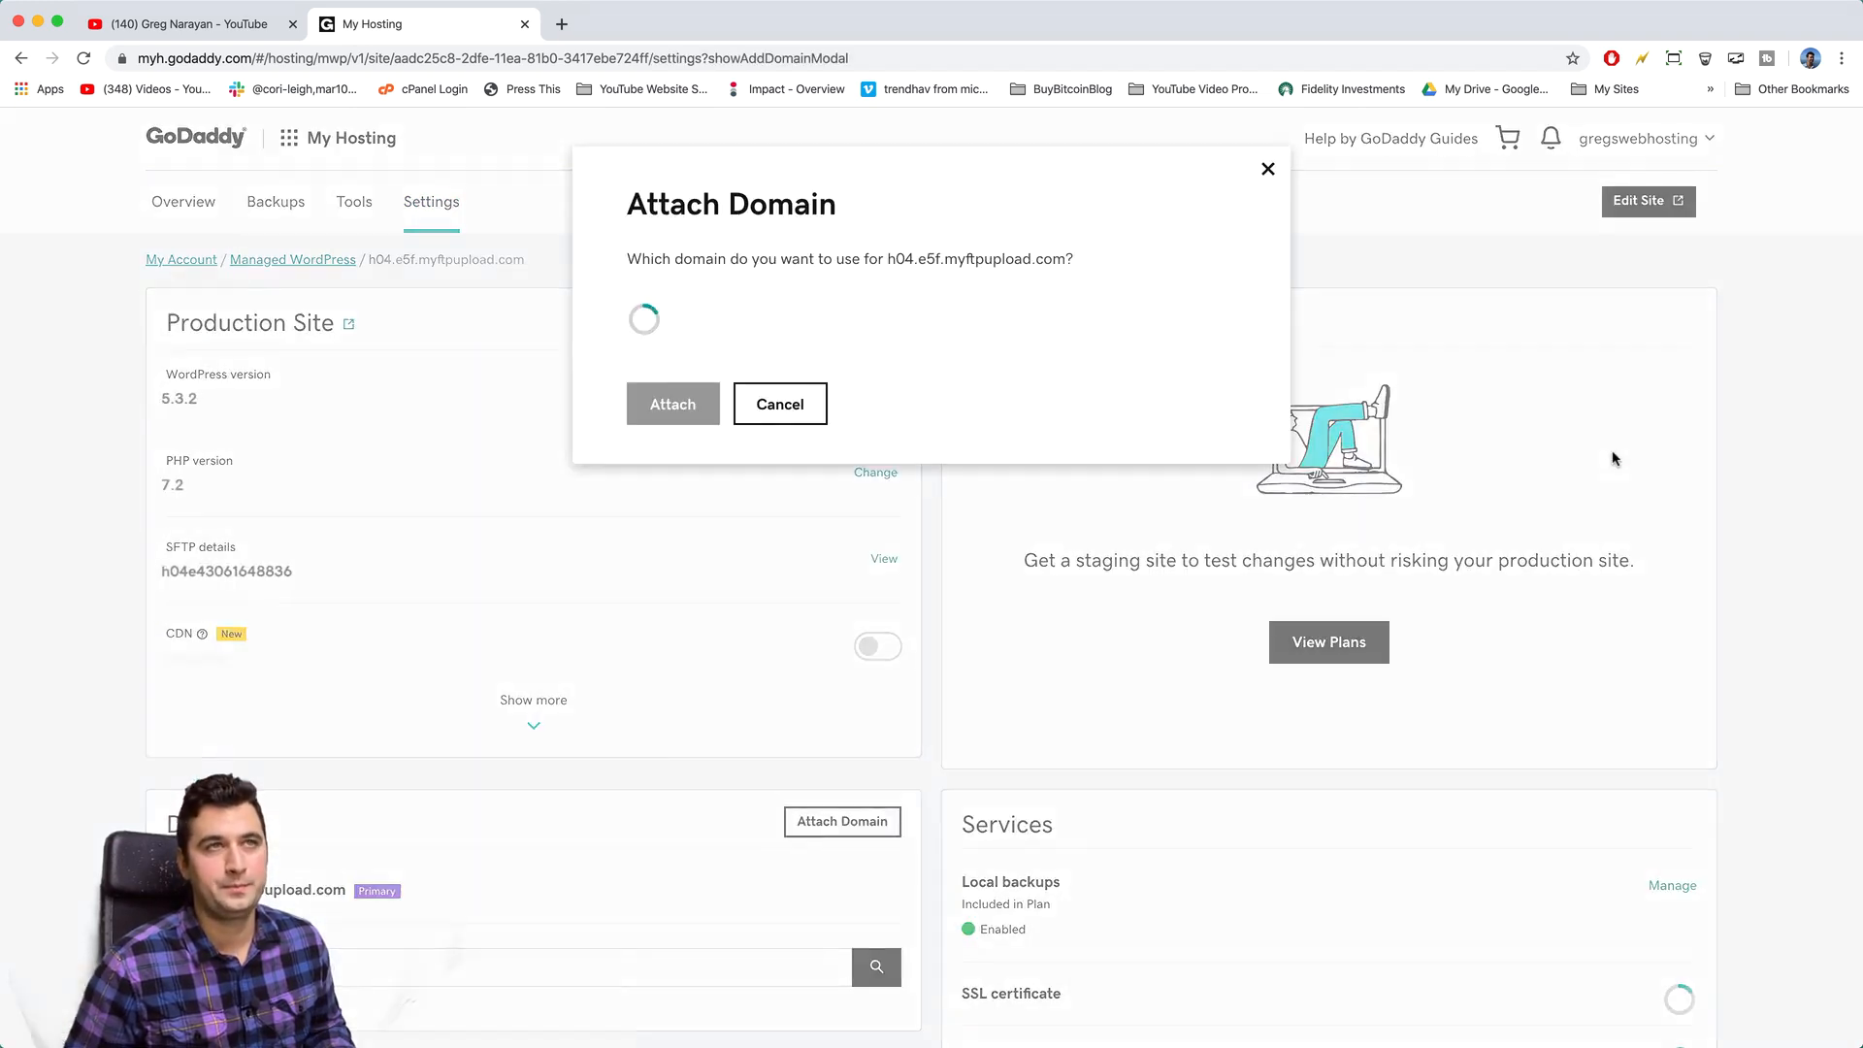
click(707, 332)
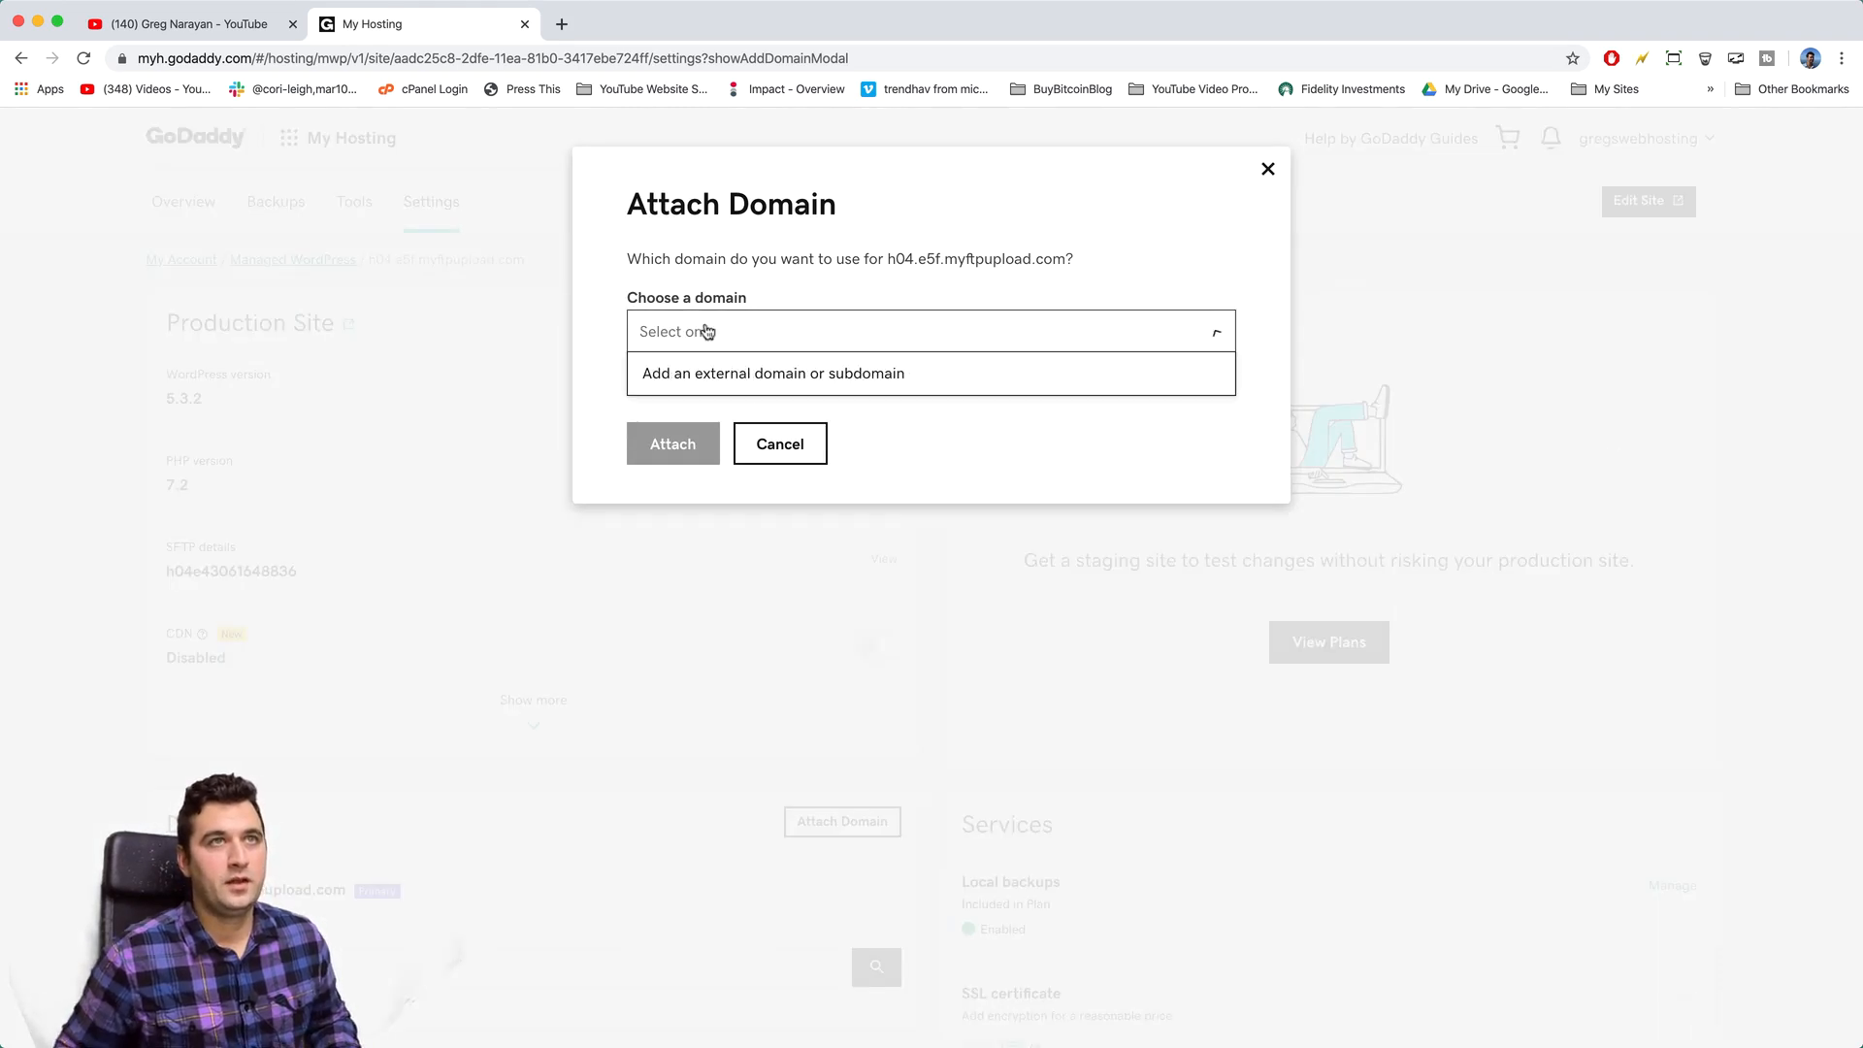
click(715, 383)
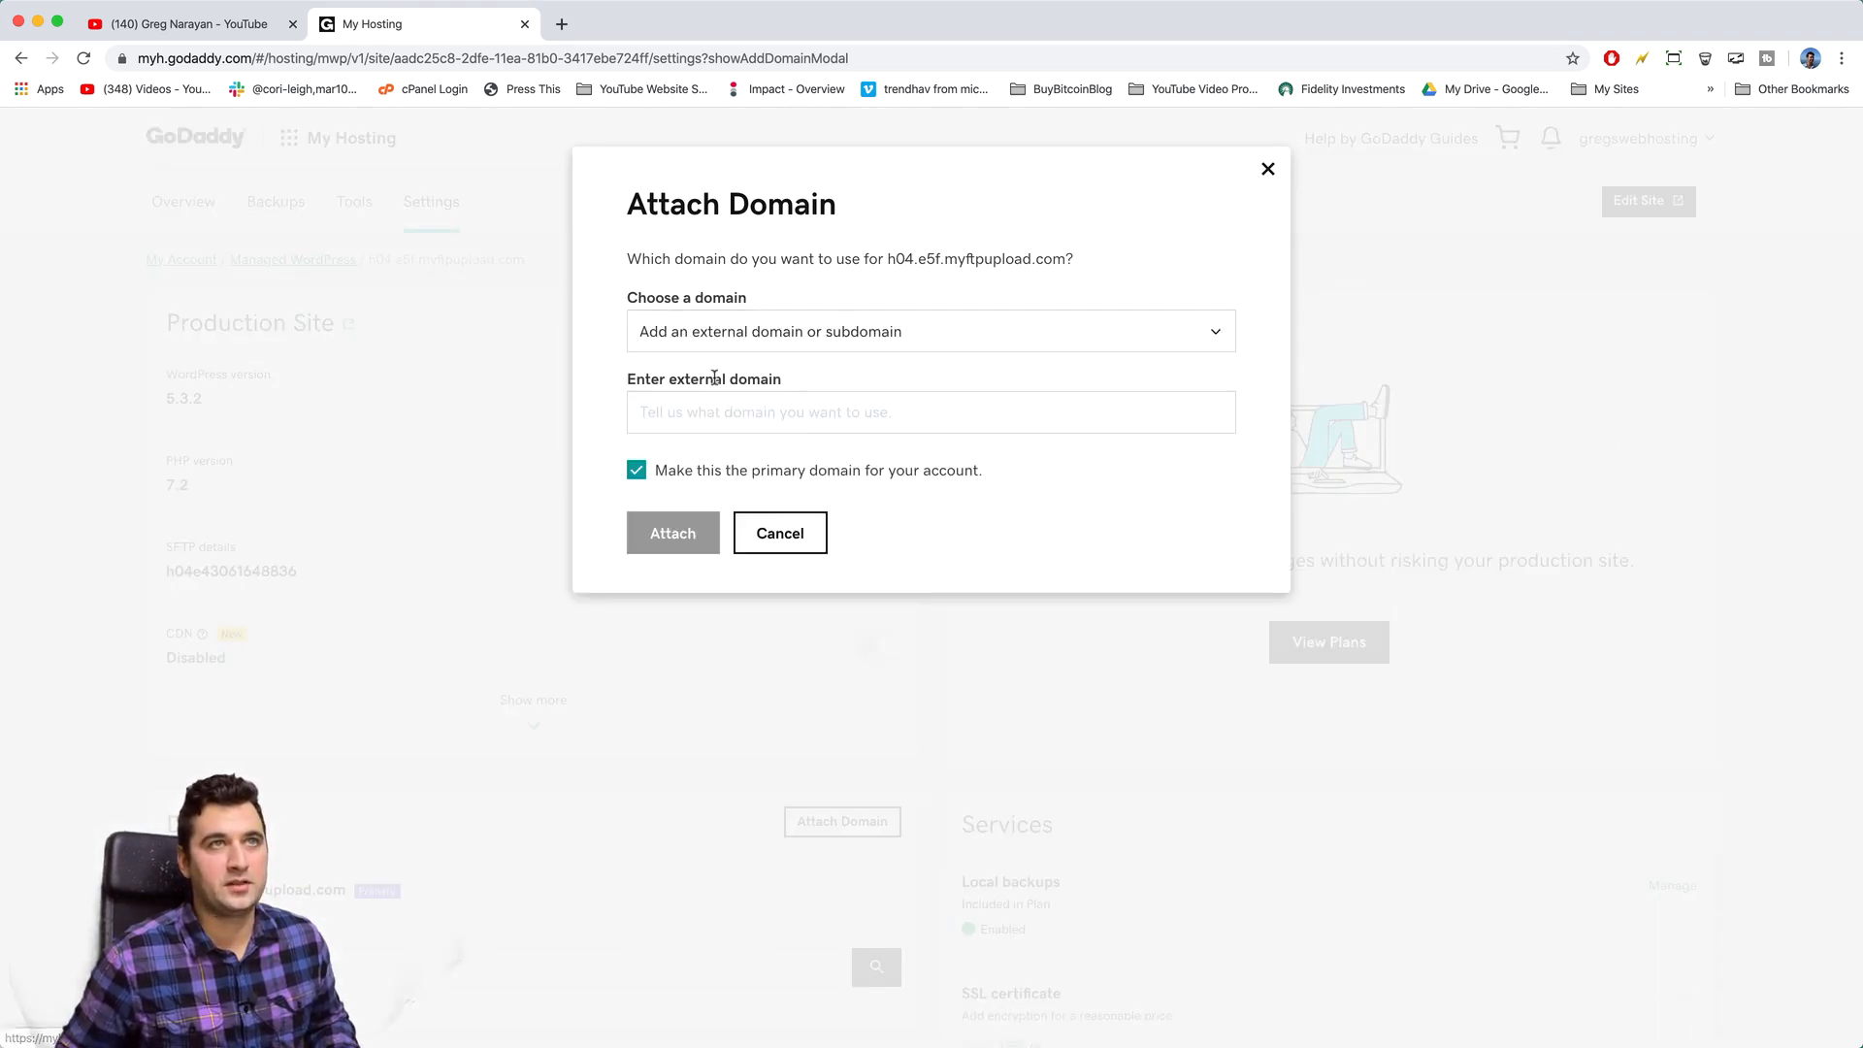
click(714, 404)
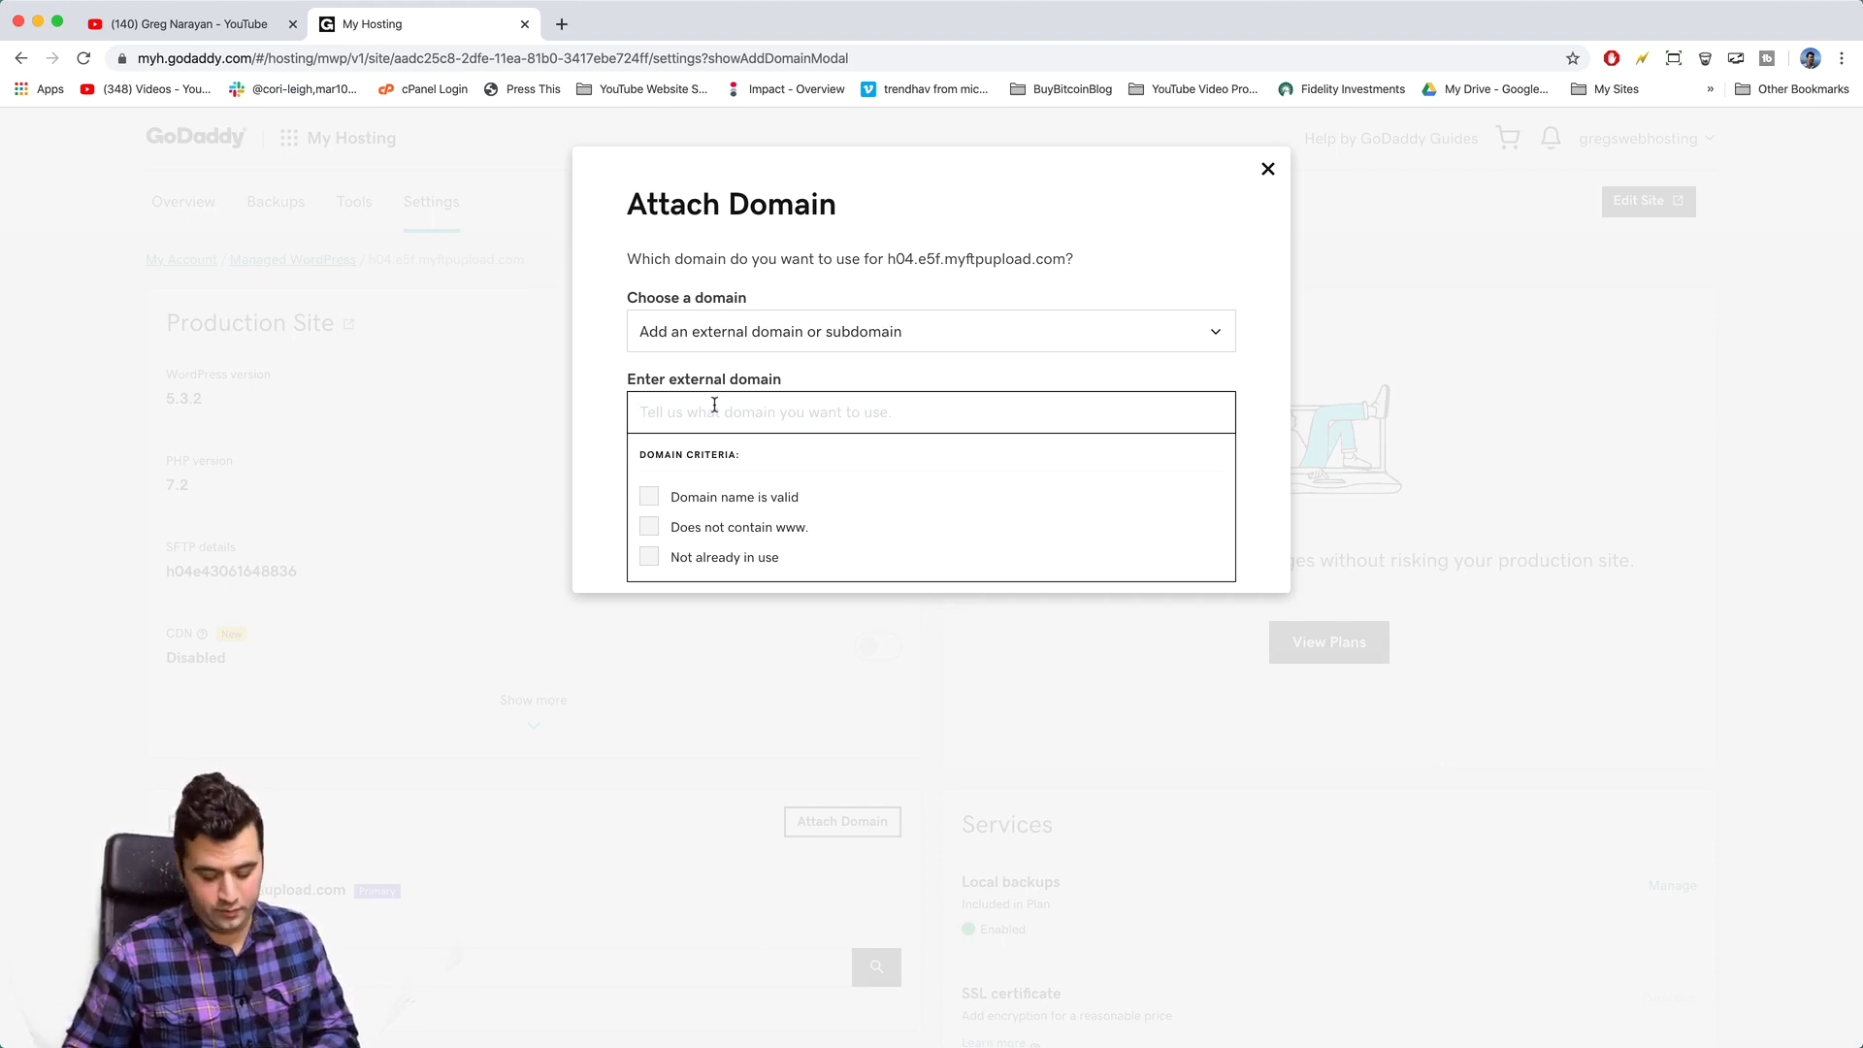
text(gregswebhosting.com)
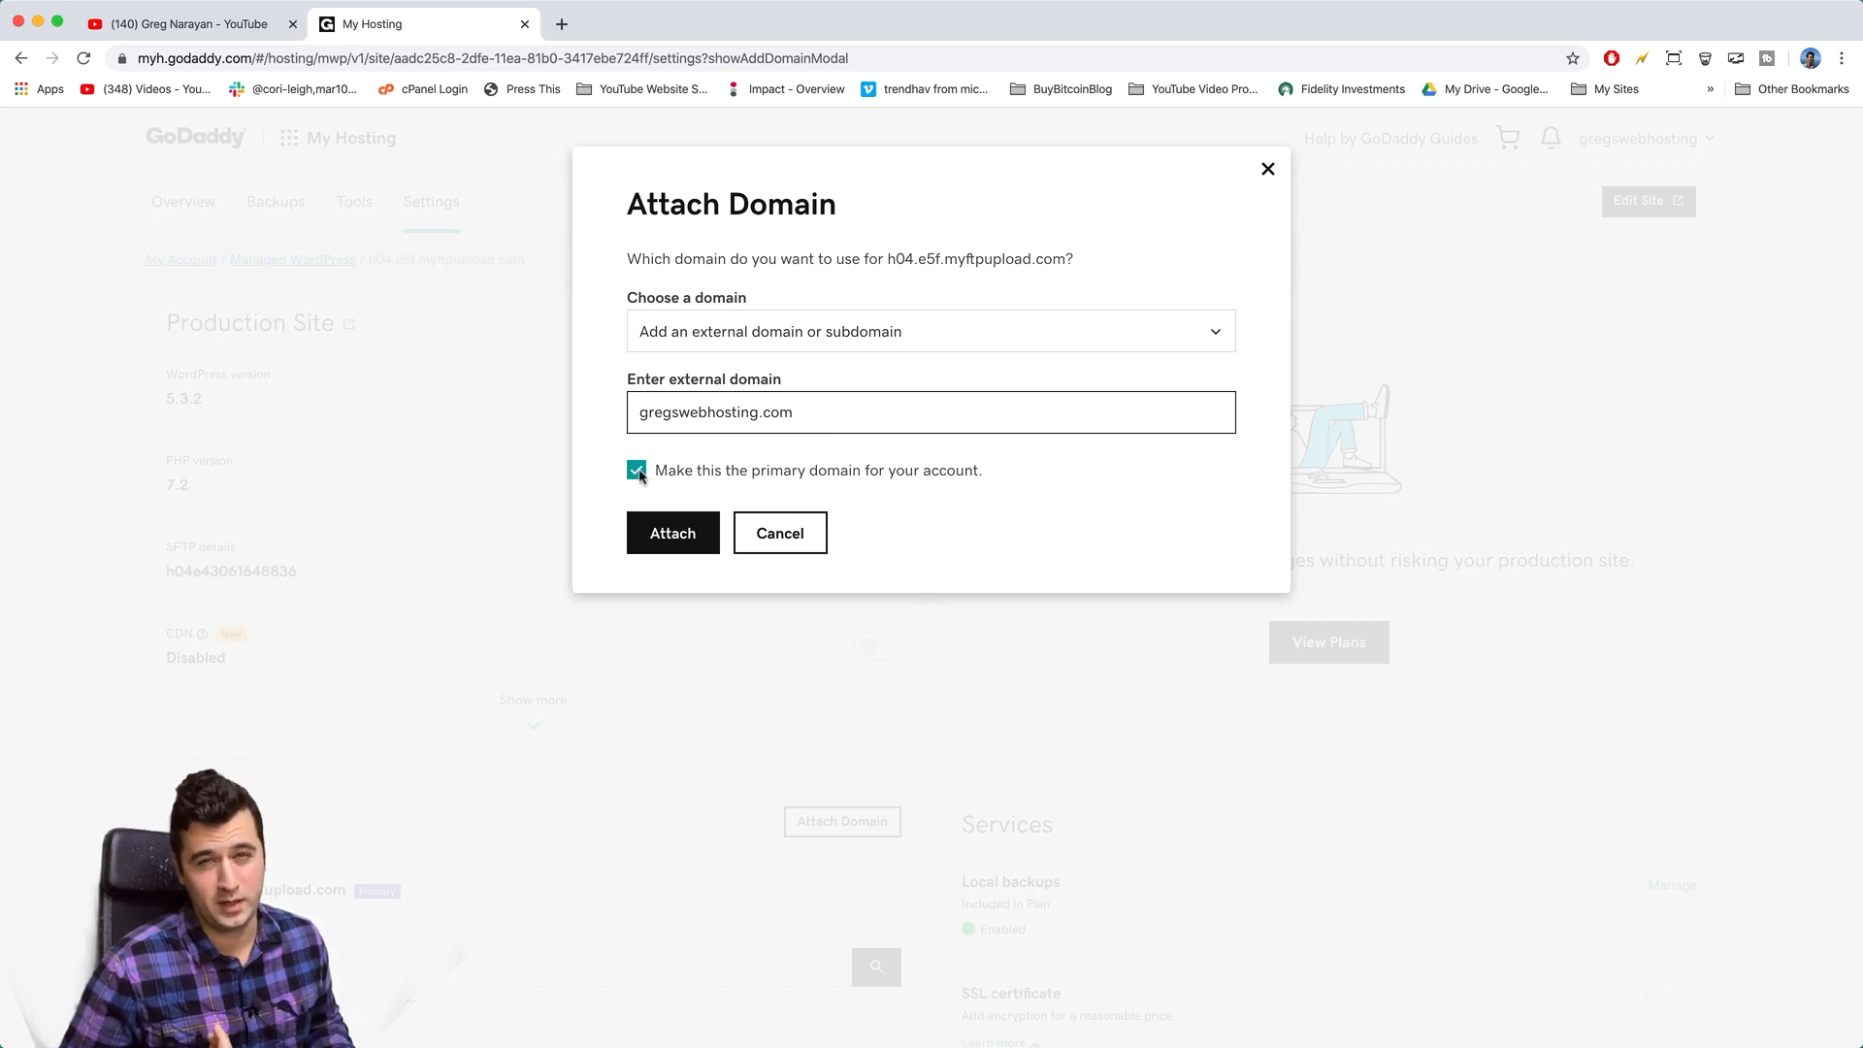
click(674, 533)
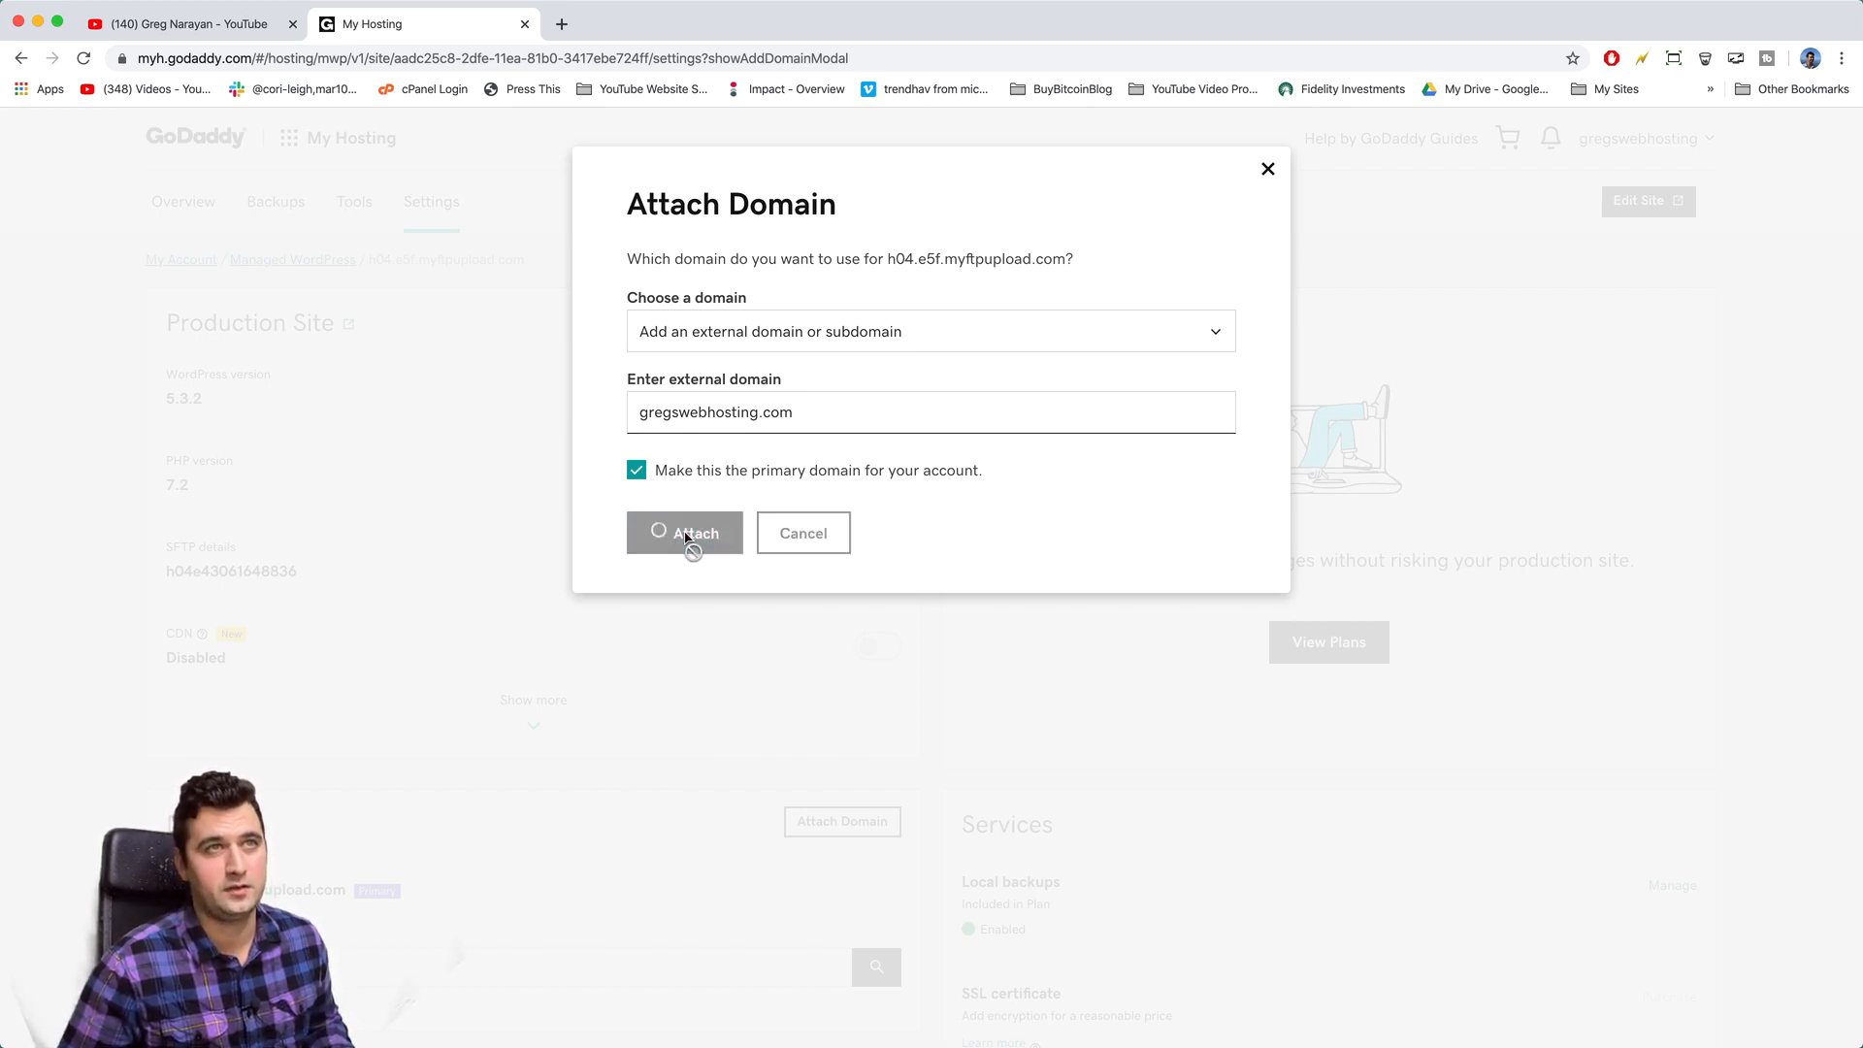
scroll(685, 538, down, 1)
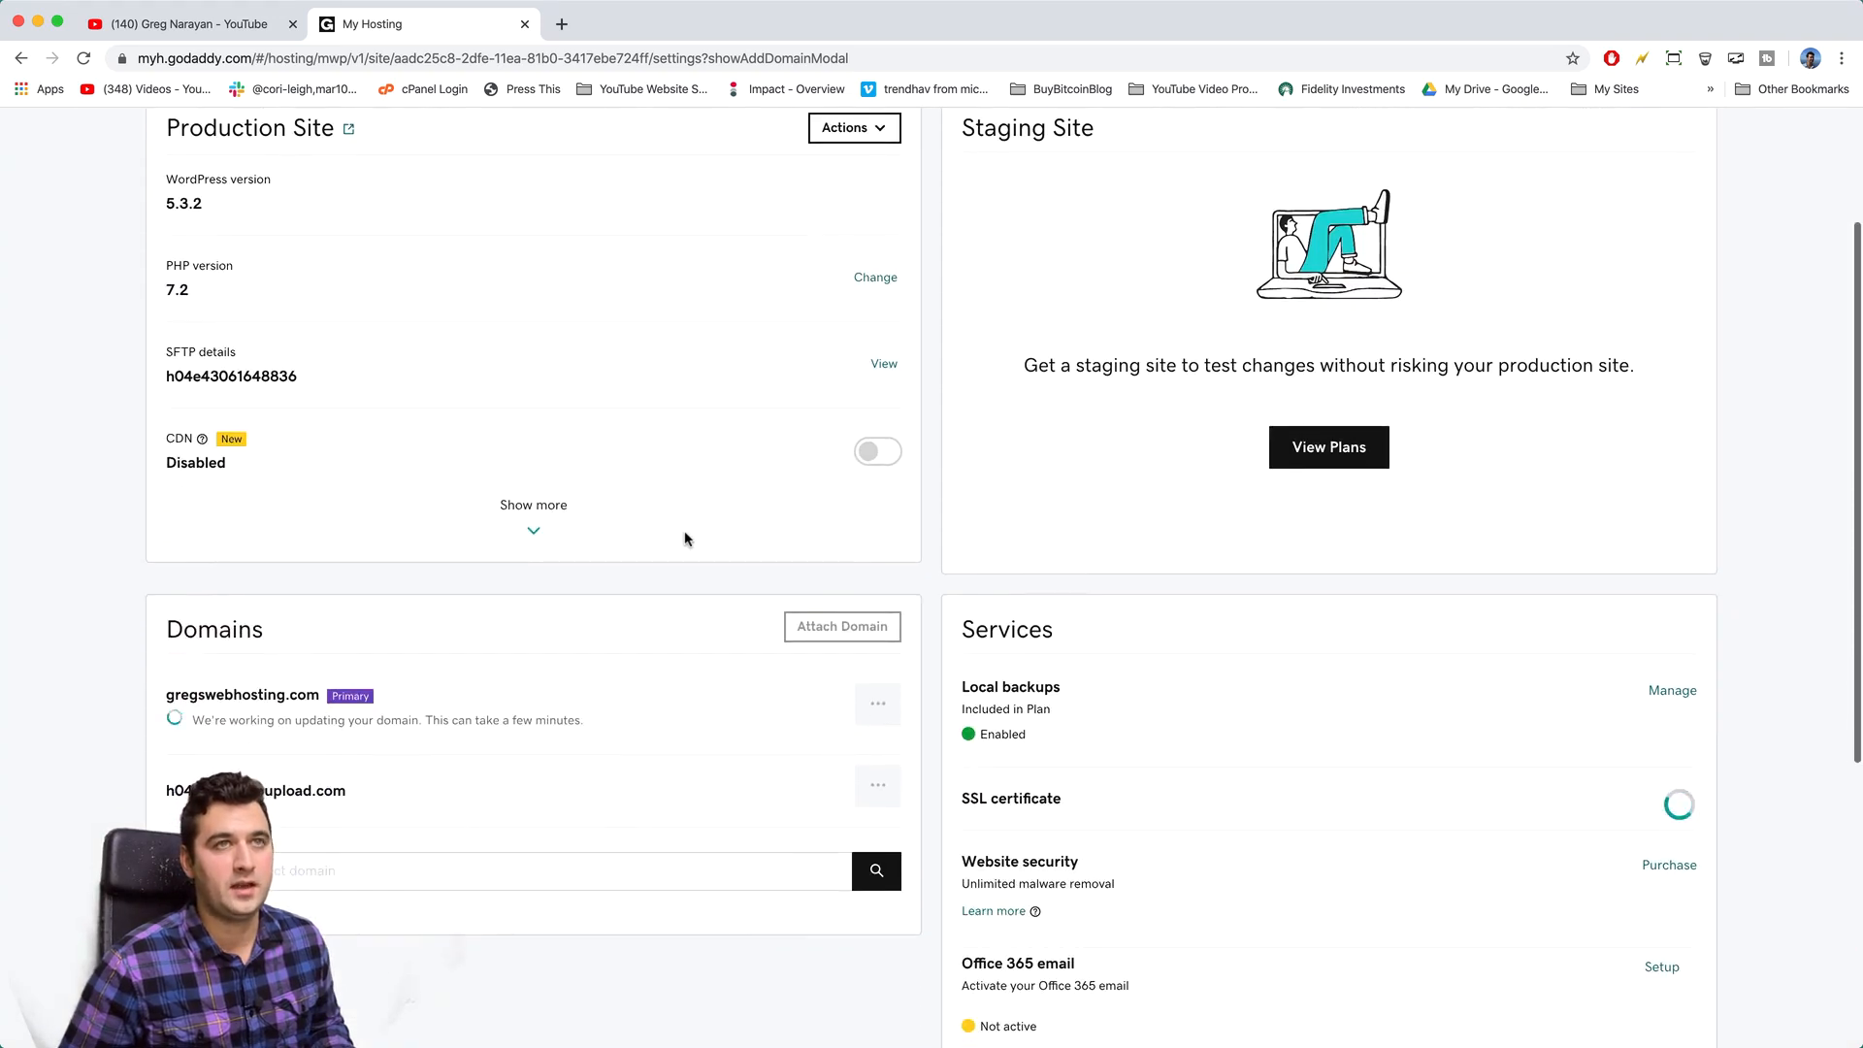
scroll(685, 538, down, 2)
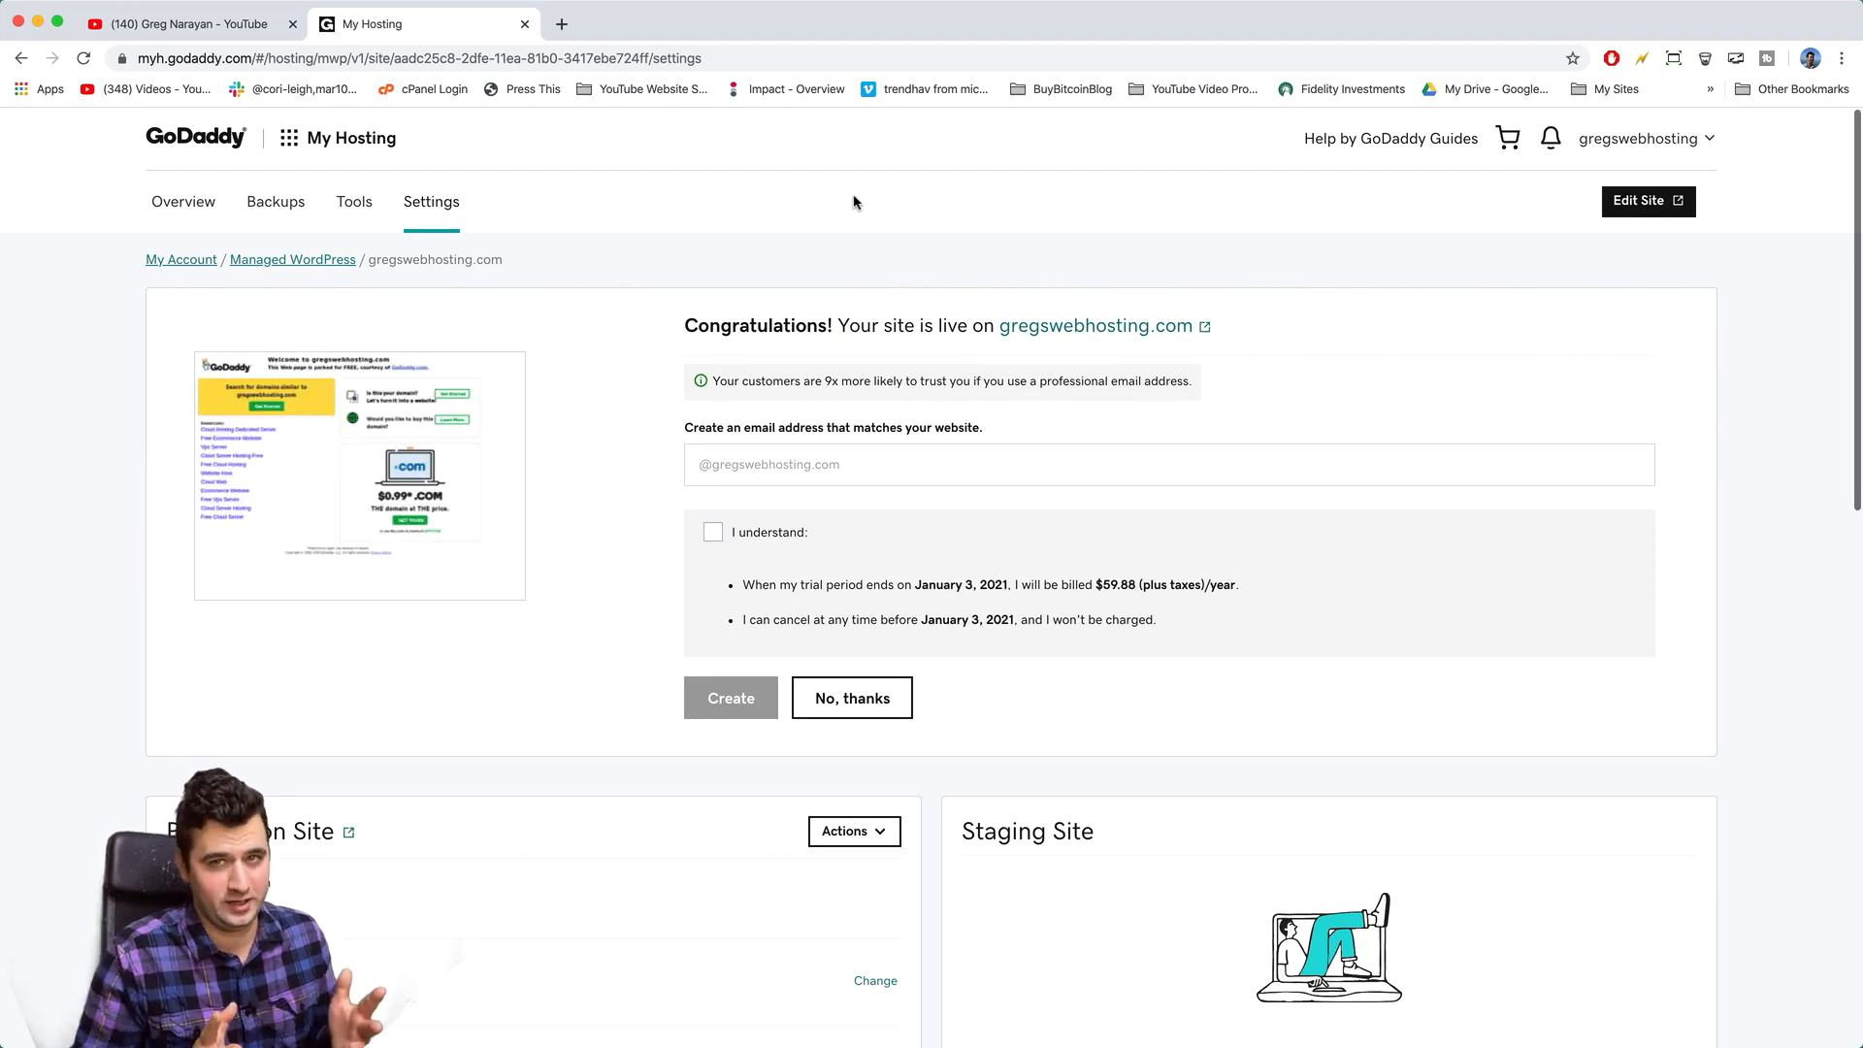
- From the GoDaddy Overview page, open the gregswebhosting.com WordPress admin in a new tab
click(1033, 417)
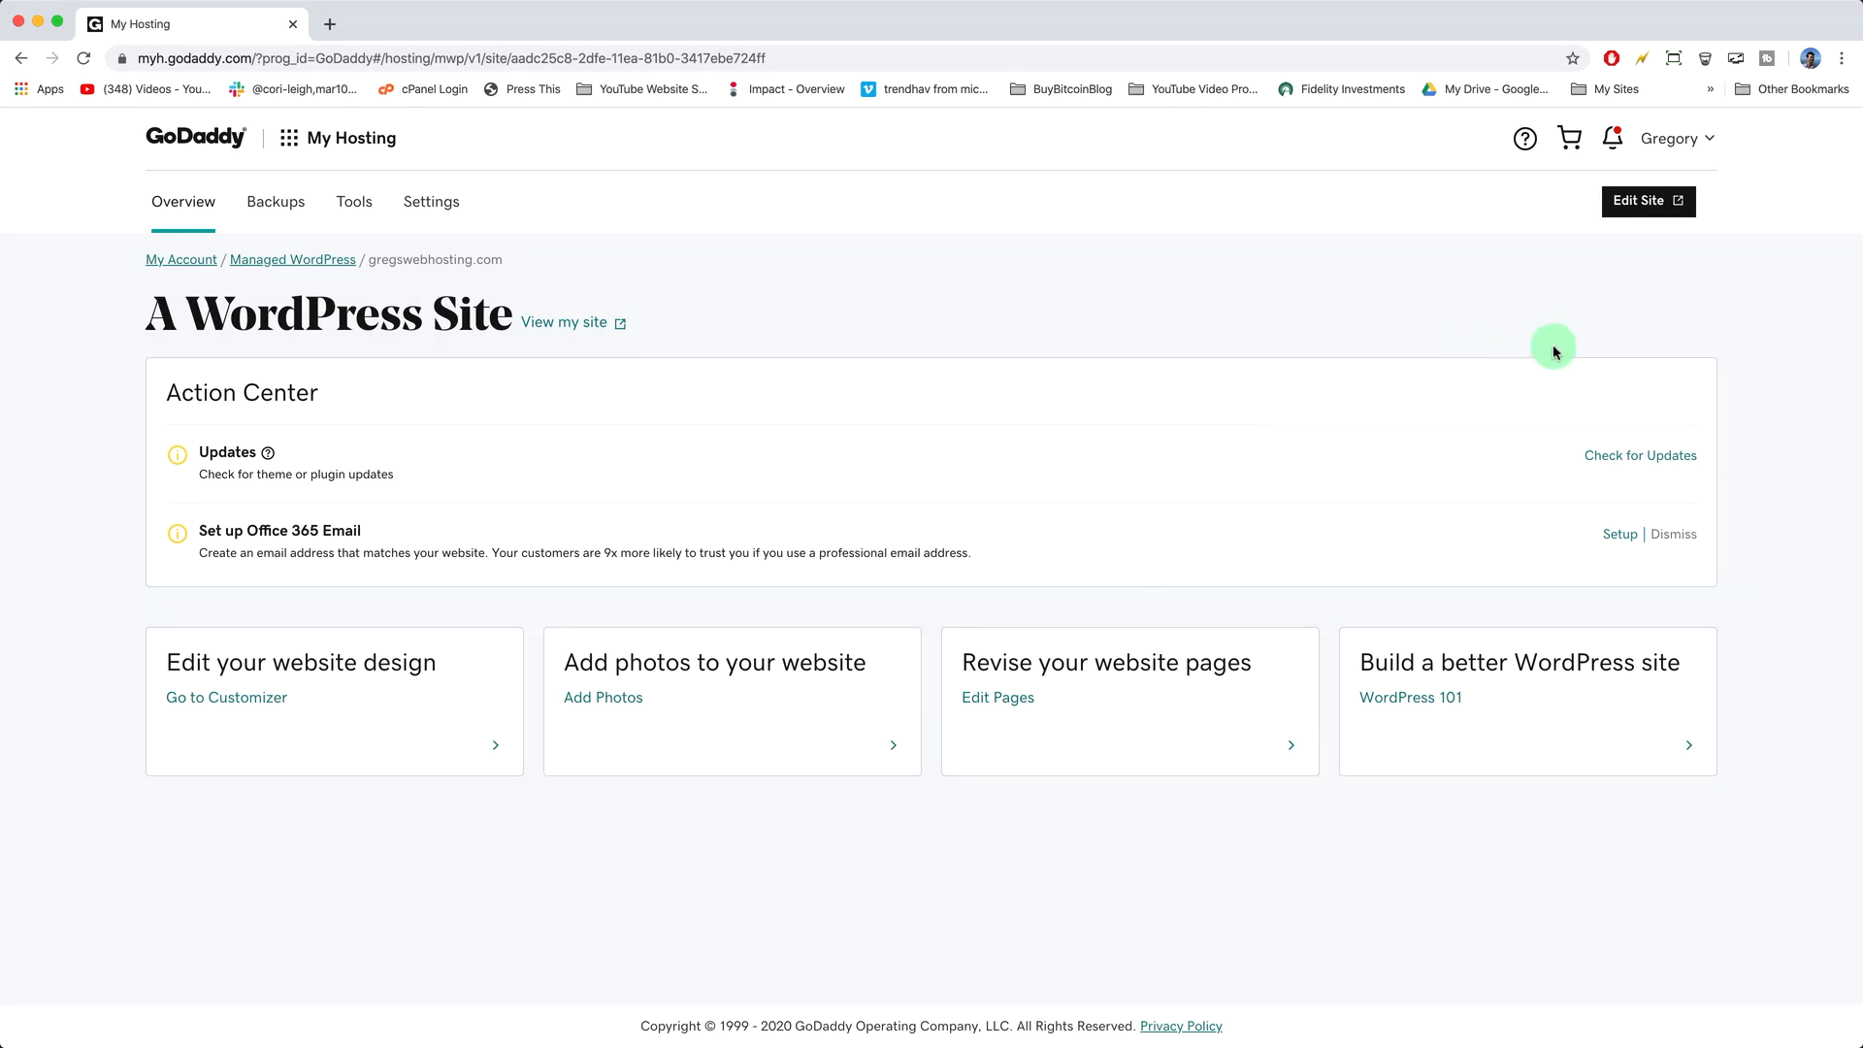
click(1643, 205)
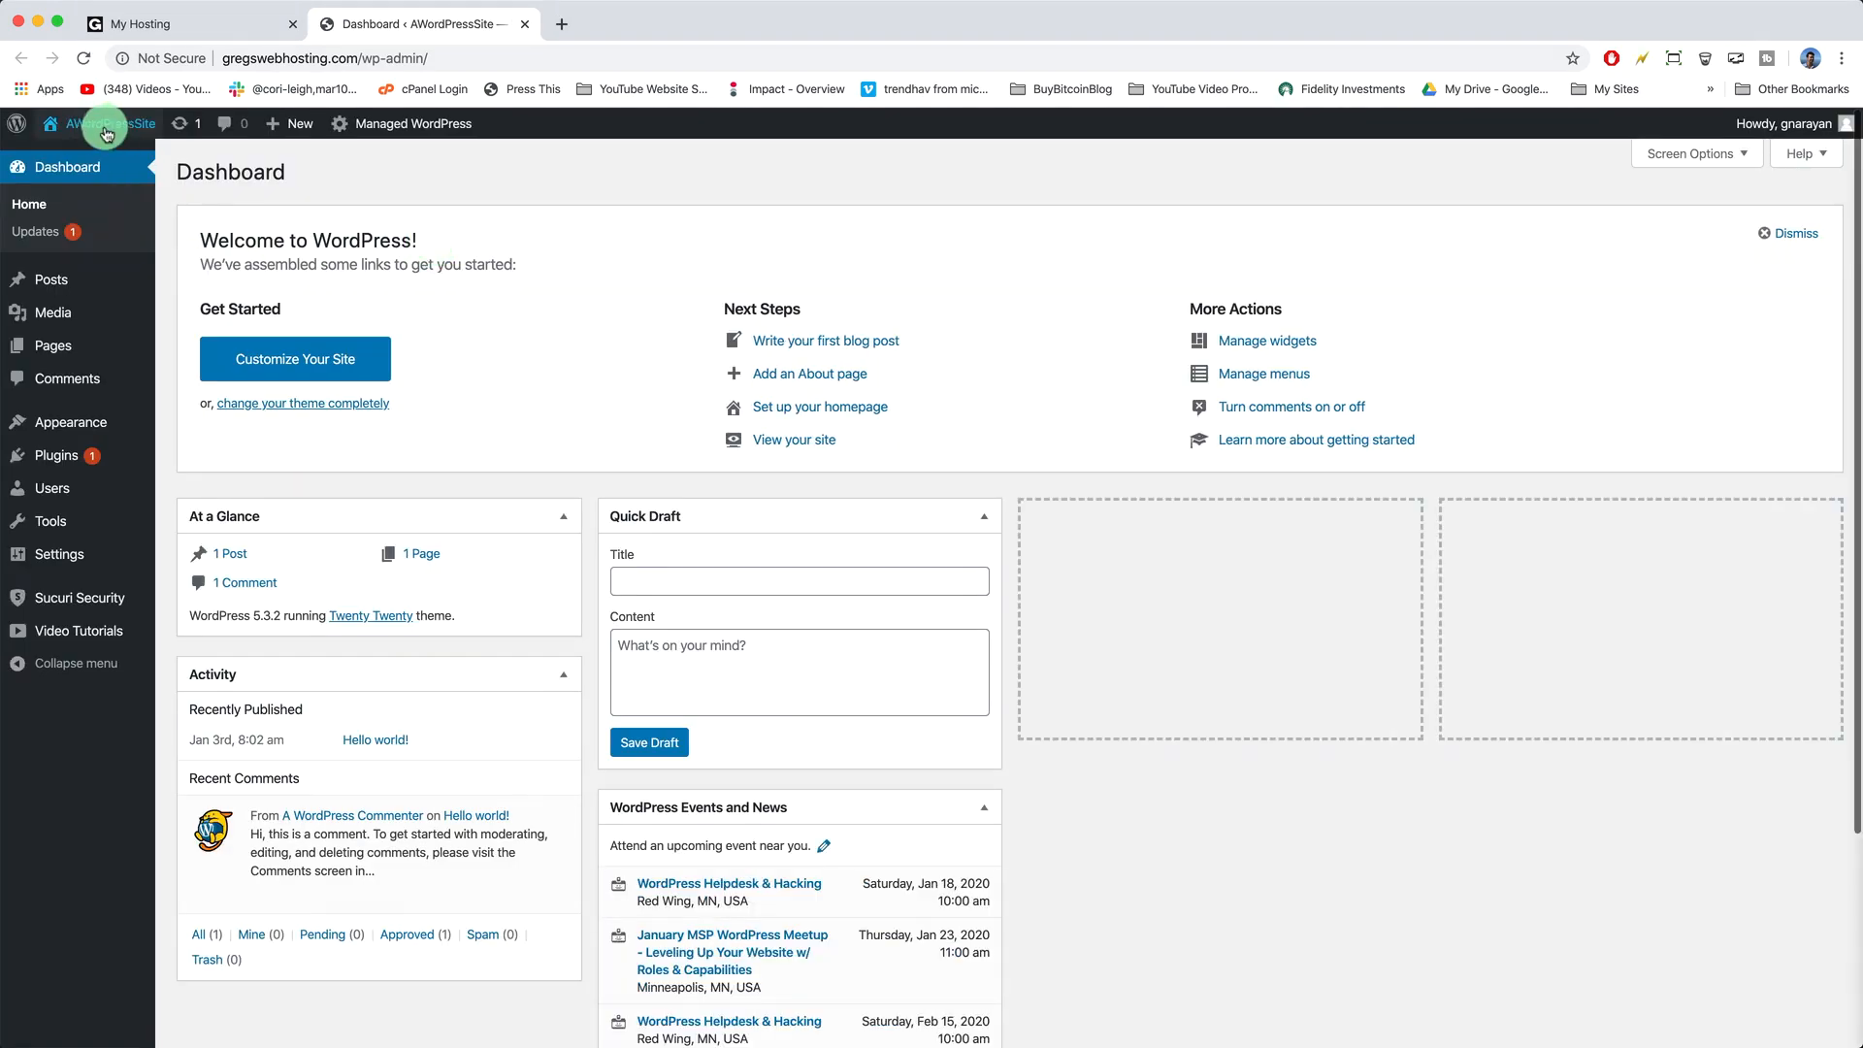
- View the live site and its footer widgets, return to the dashboard, then close the WordPress tab
mouse_move(119, 131)
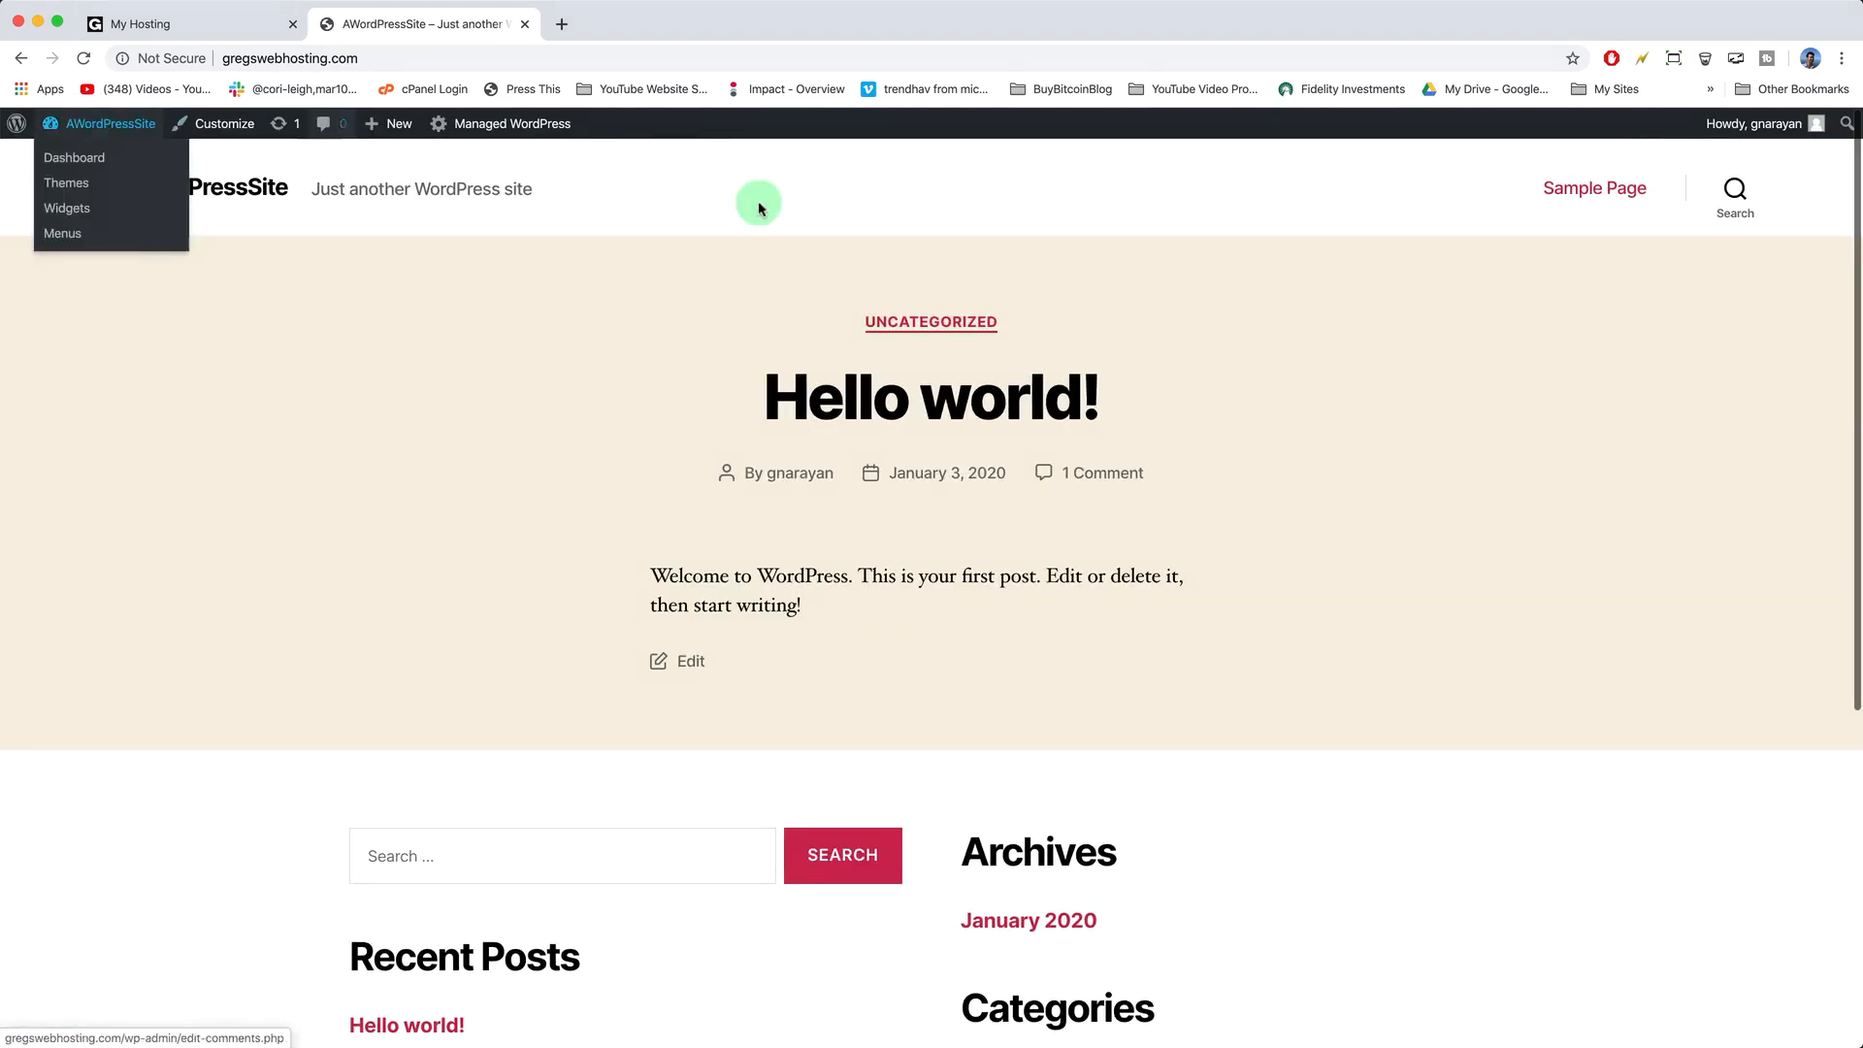
scroll(537, 541, down, 5)
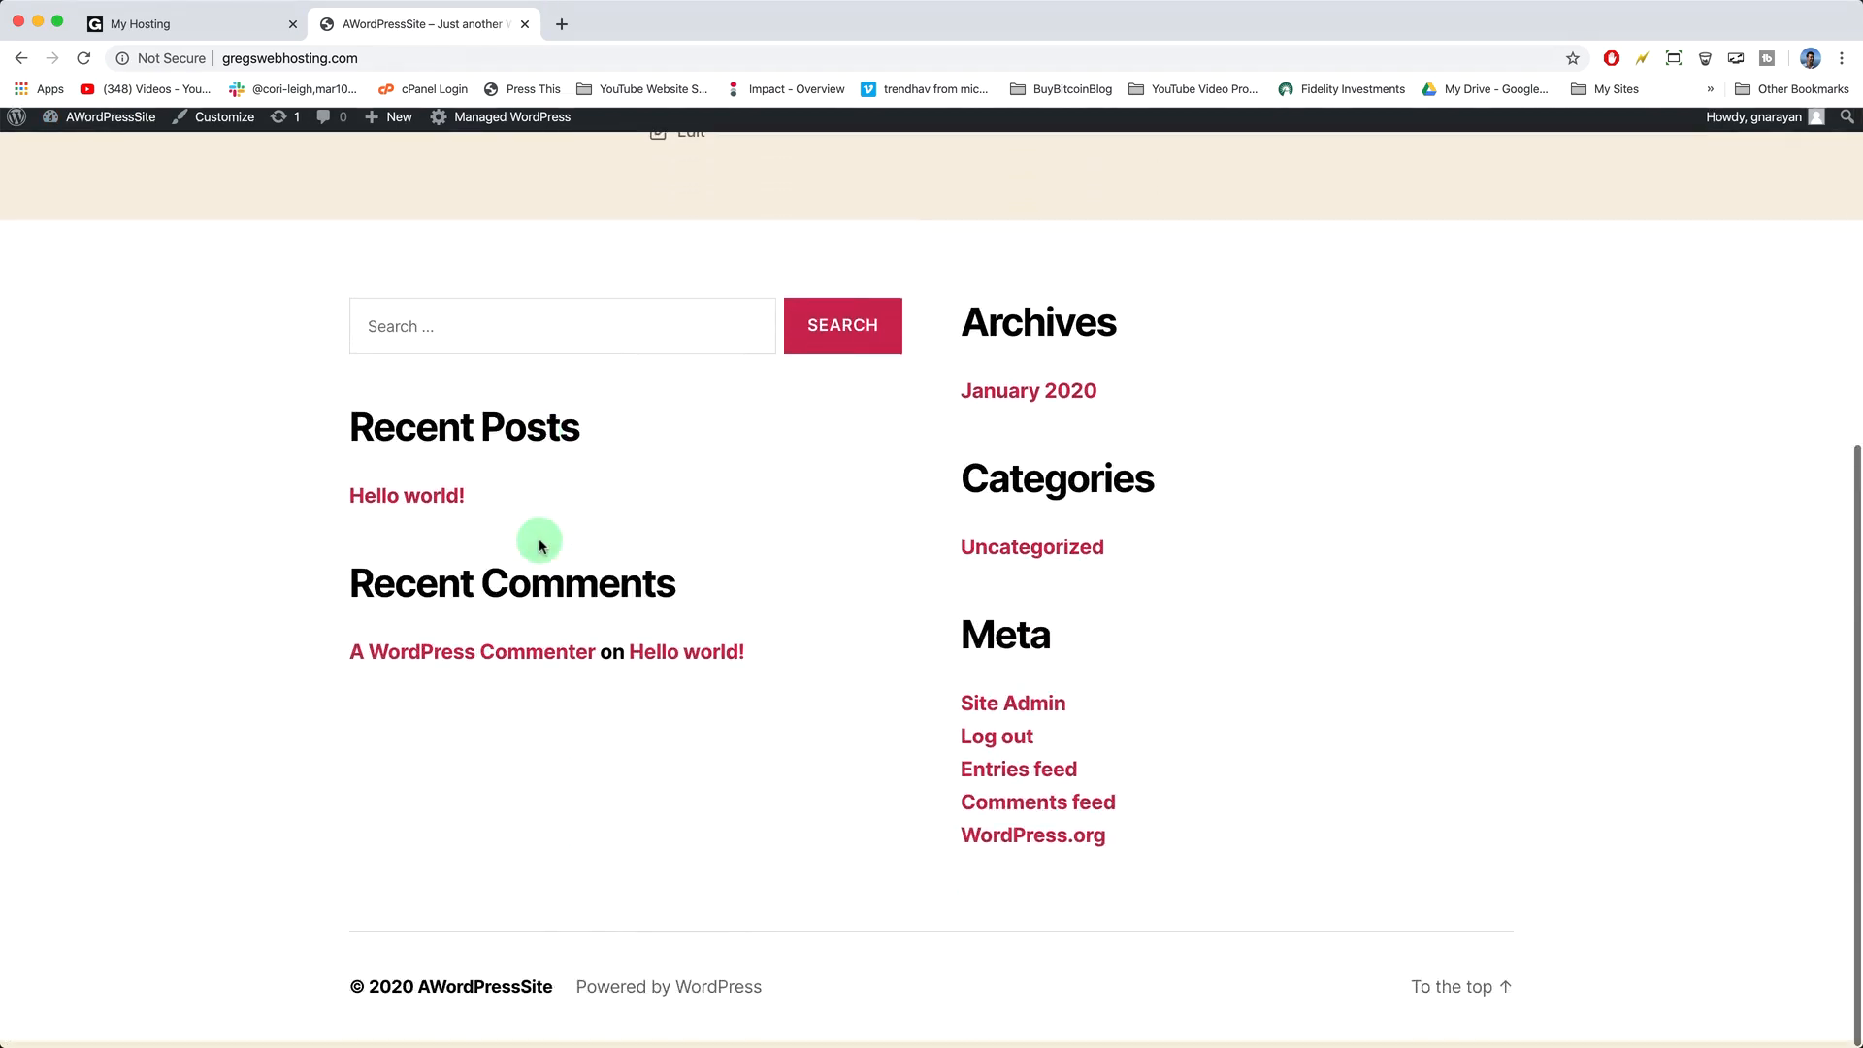
scroll(536, 540, up, 5)
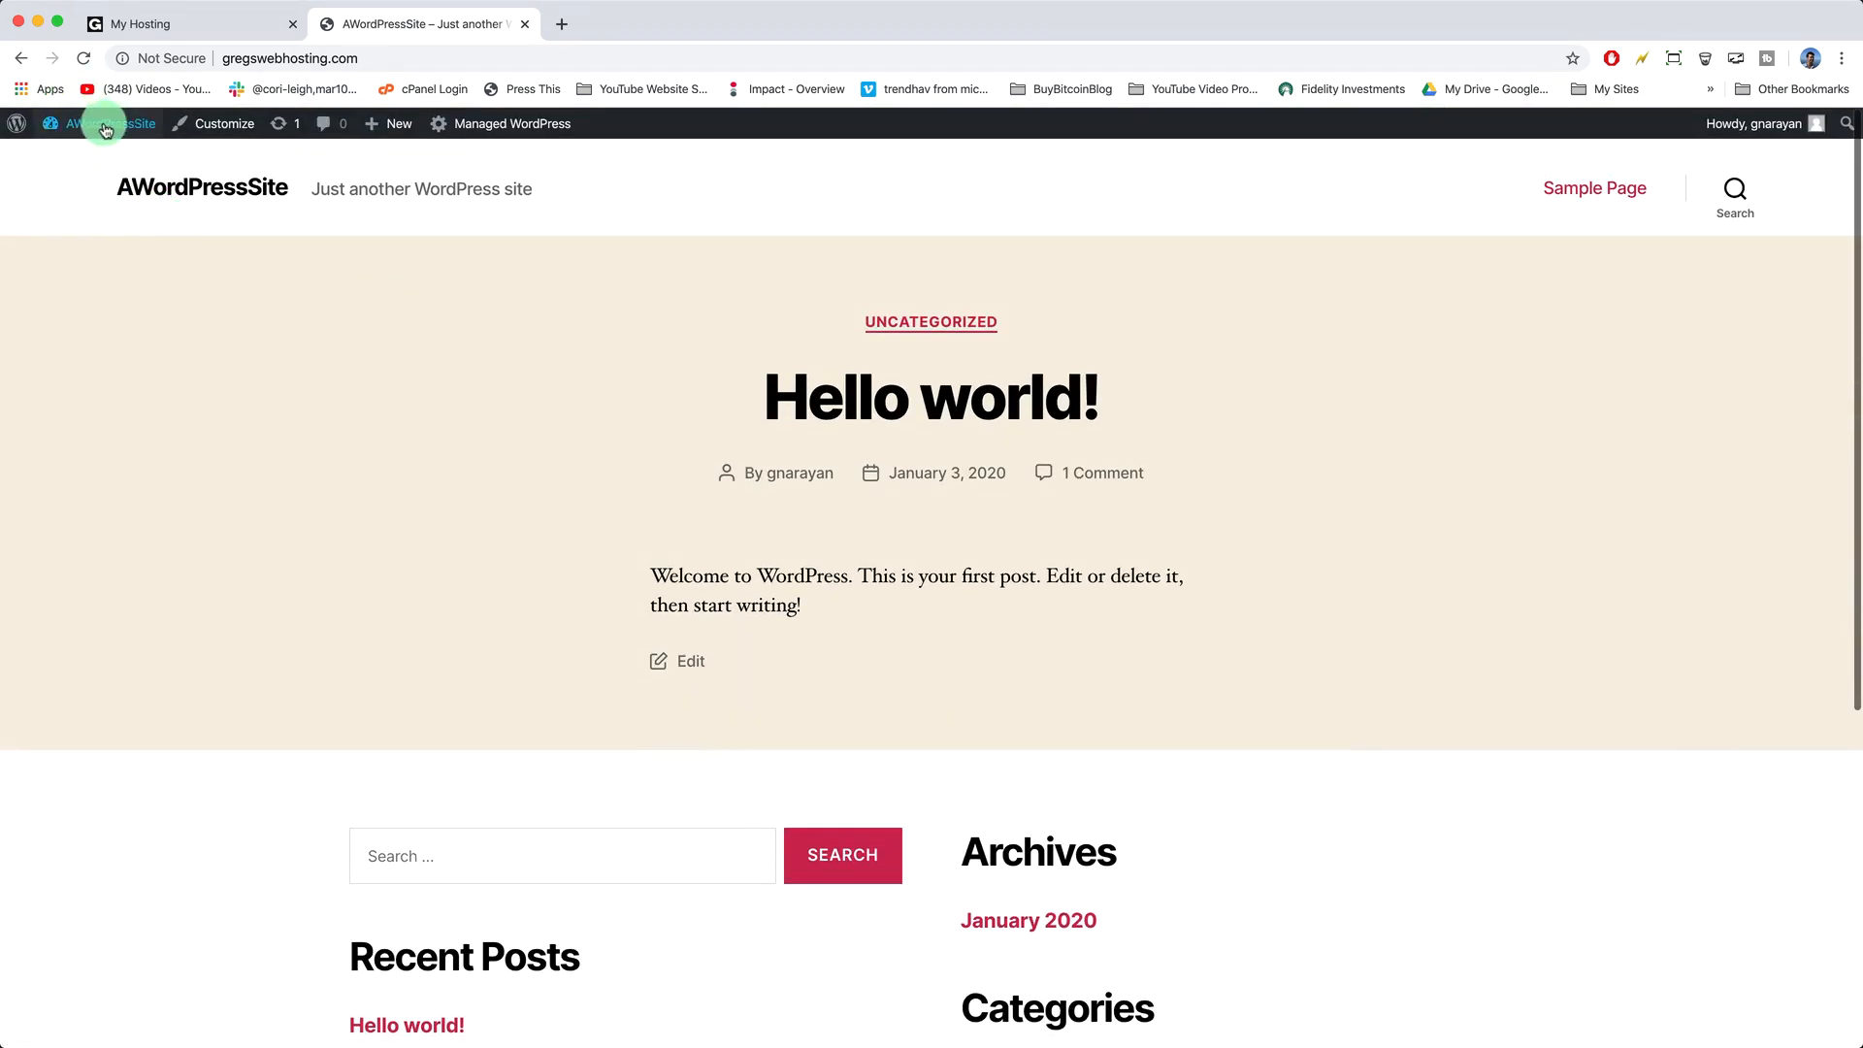
click(97, 125)
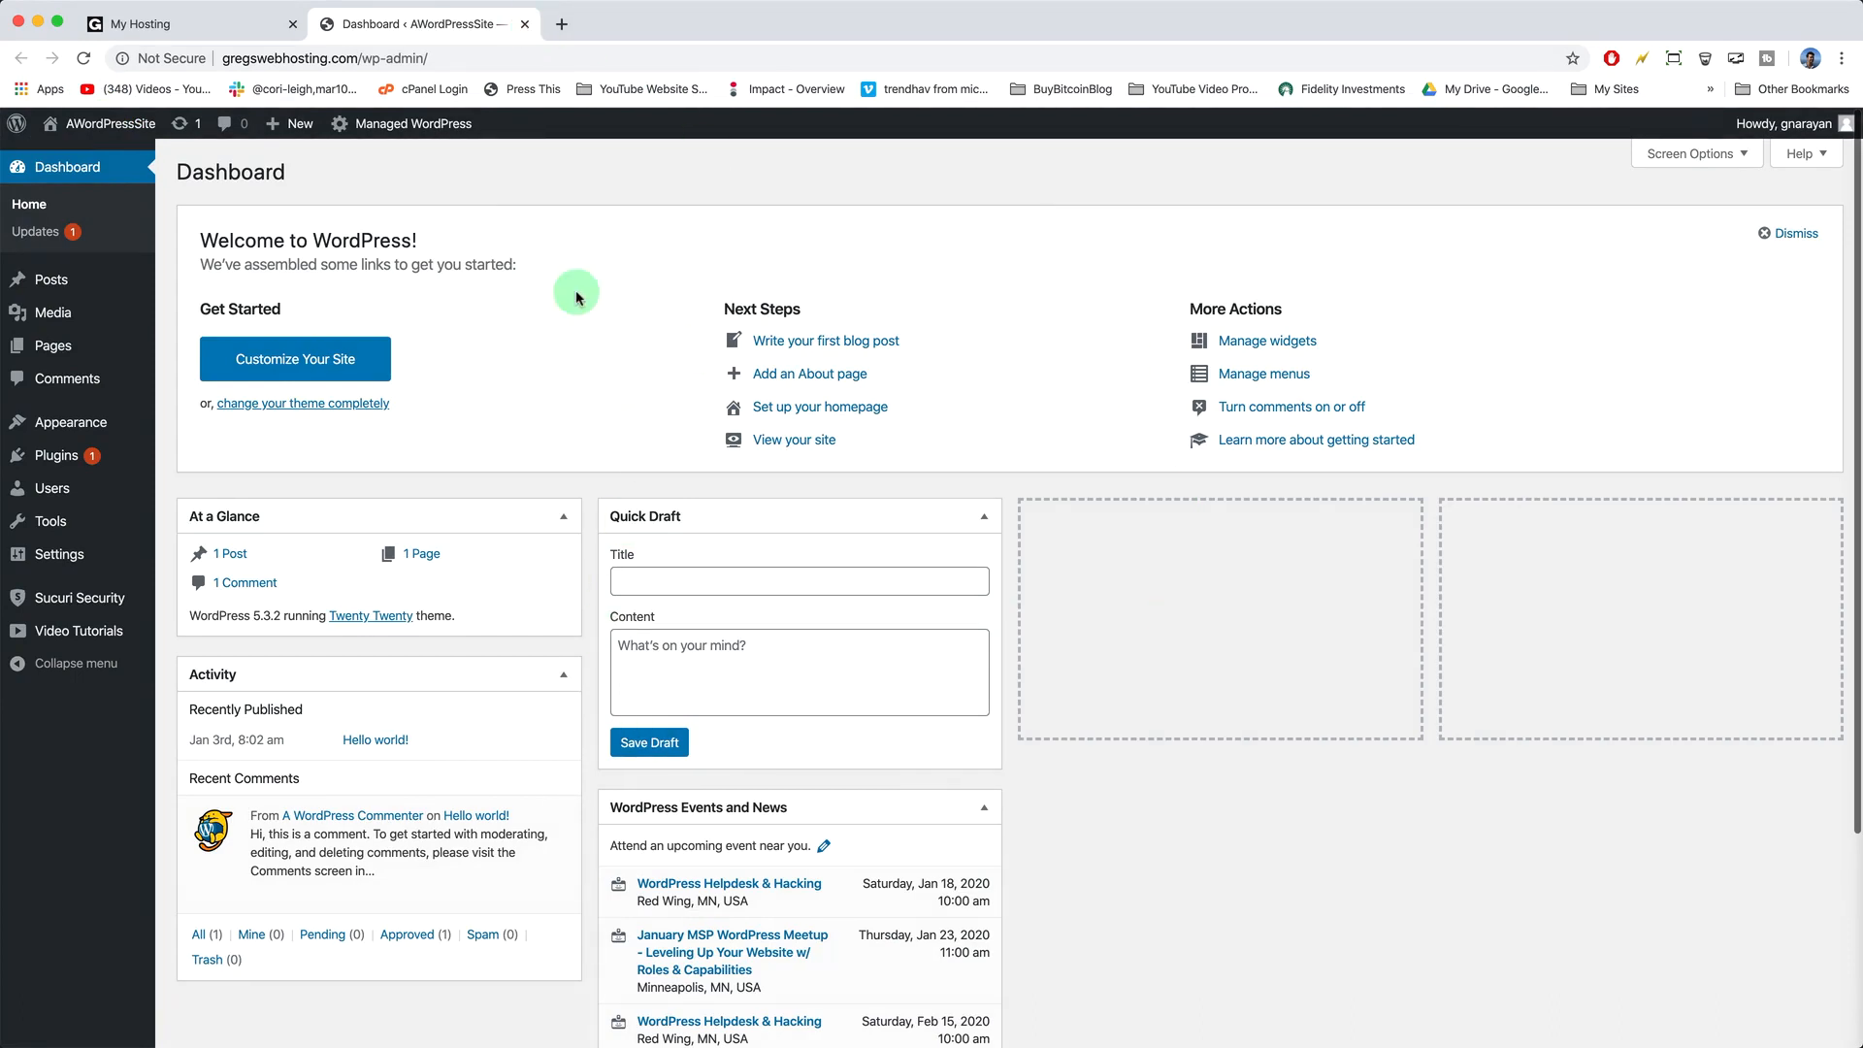
click(525, 24)
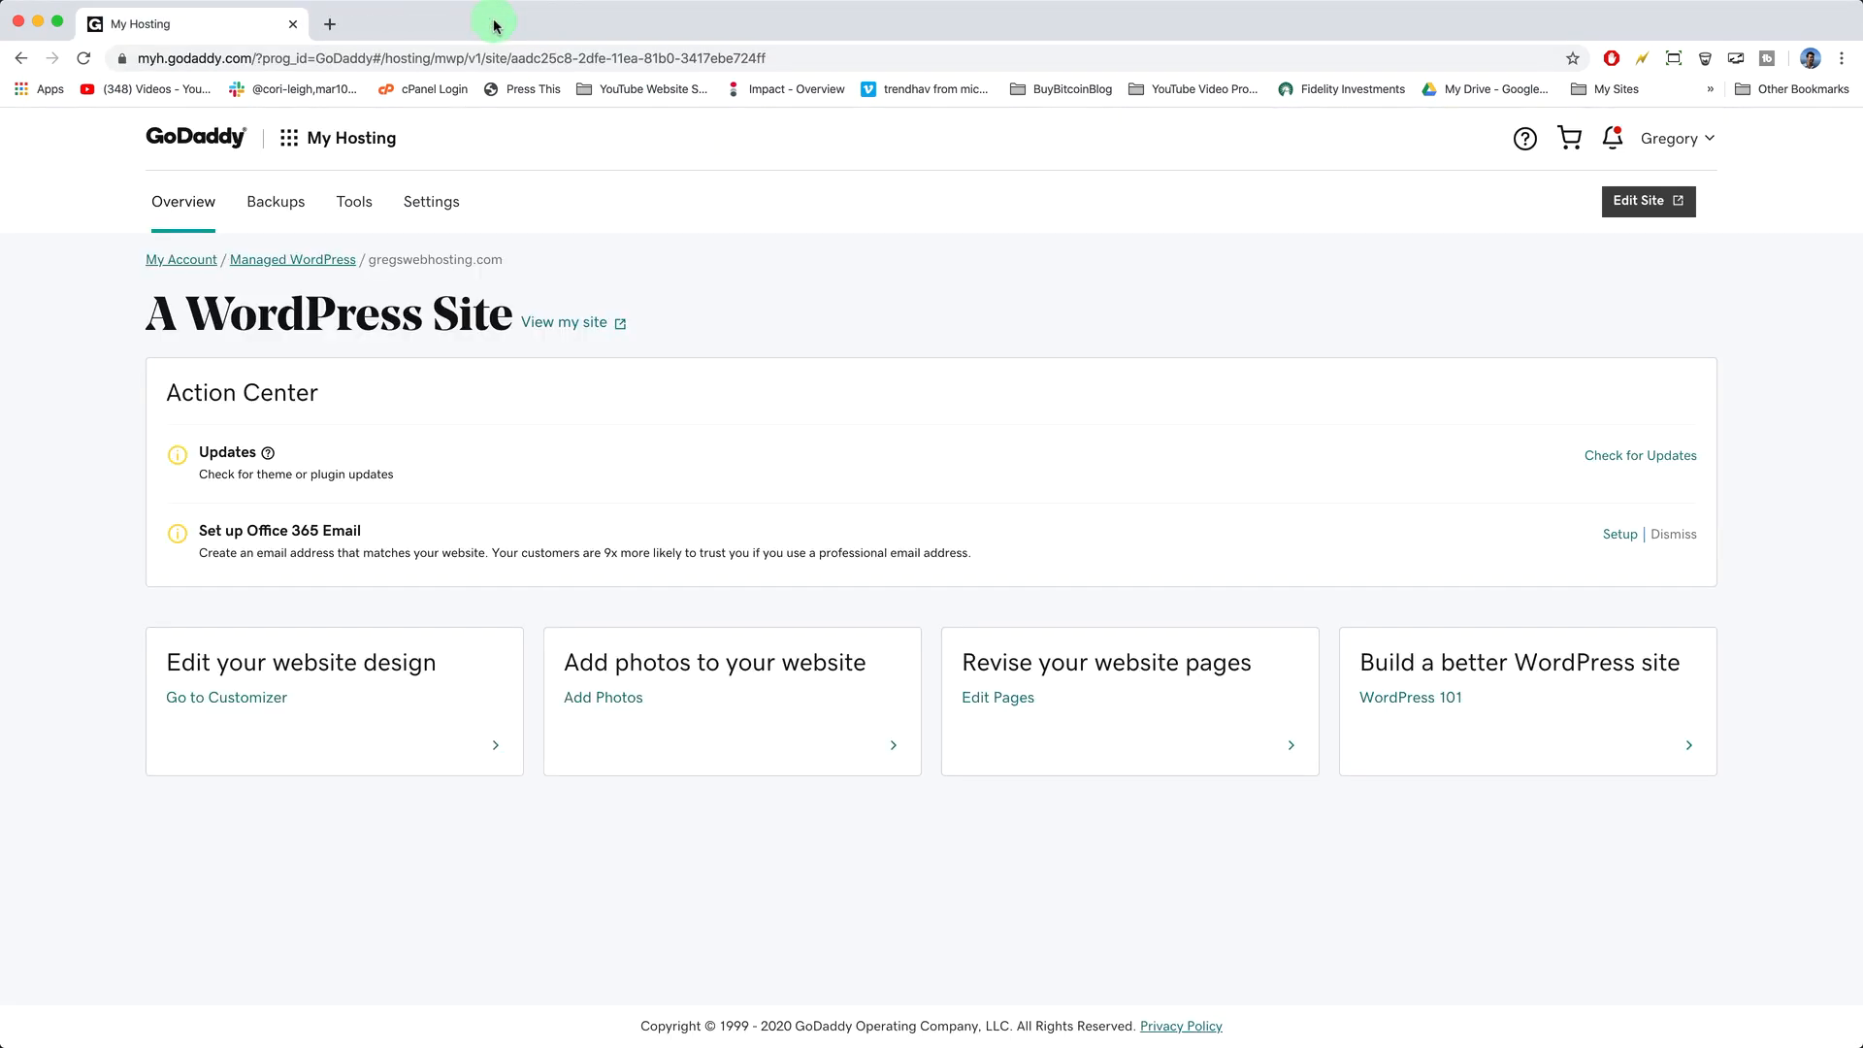
- Load gregswebhosting.com/wp-admin directly in a new tab, then start another blank tab
click(341, 24)
text(gregs)
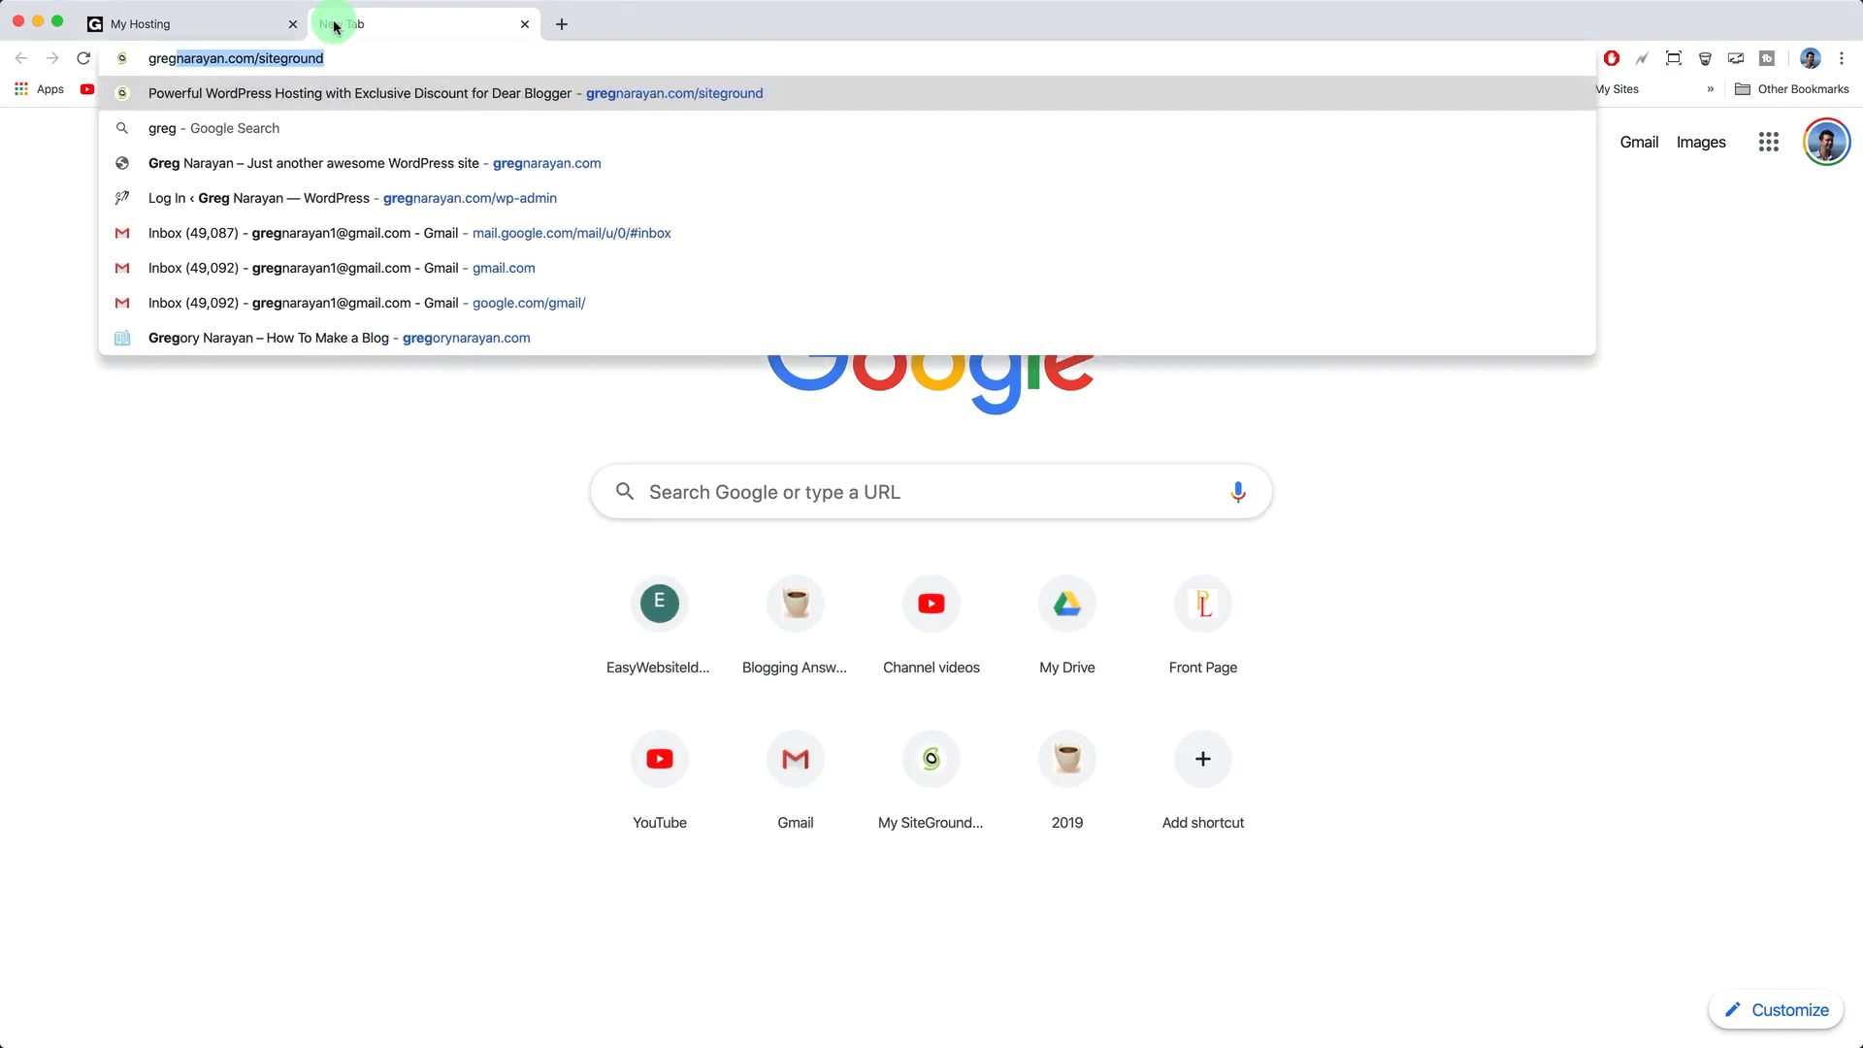
text(we)
key(BackSpace)
key(BackSpace)
text(swebhosting.com/wp-admin/)
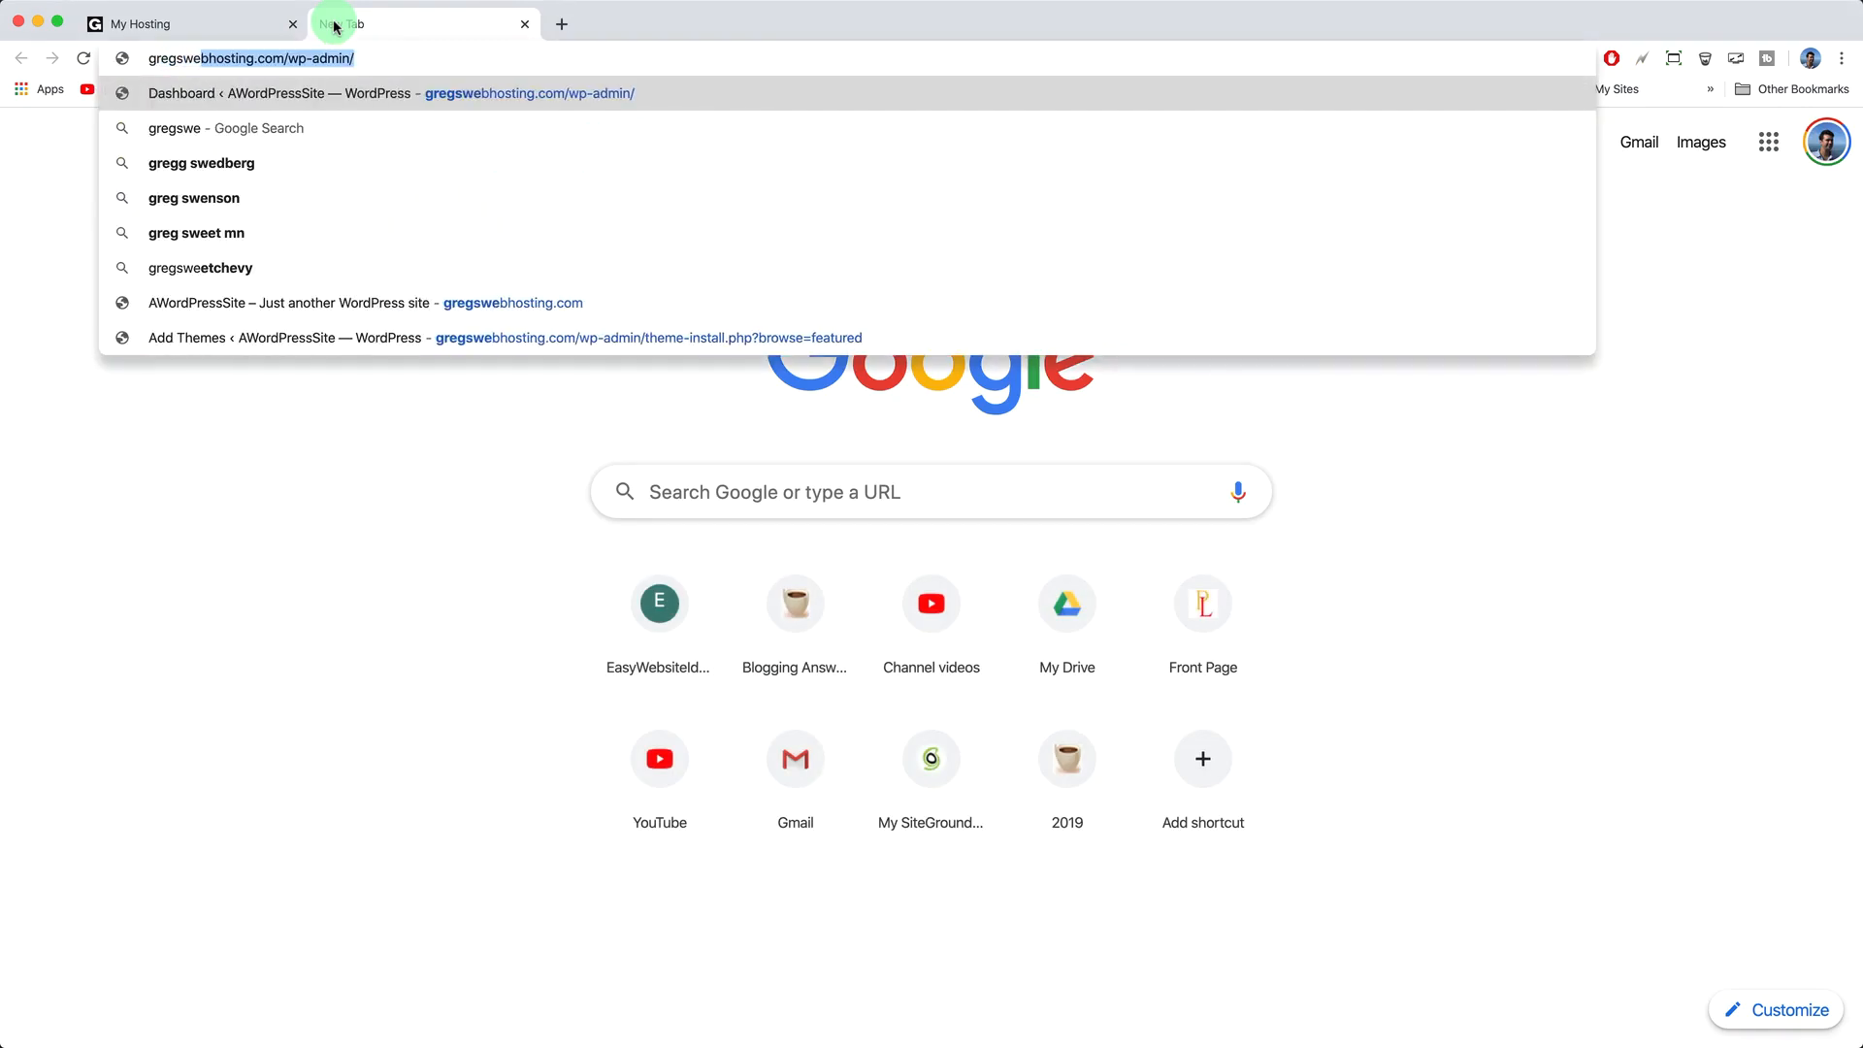
click(293, 63)
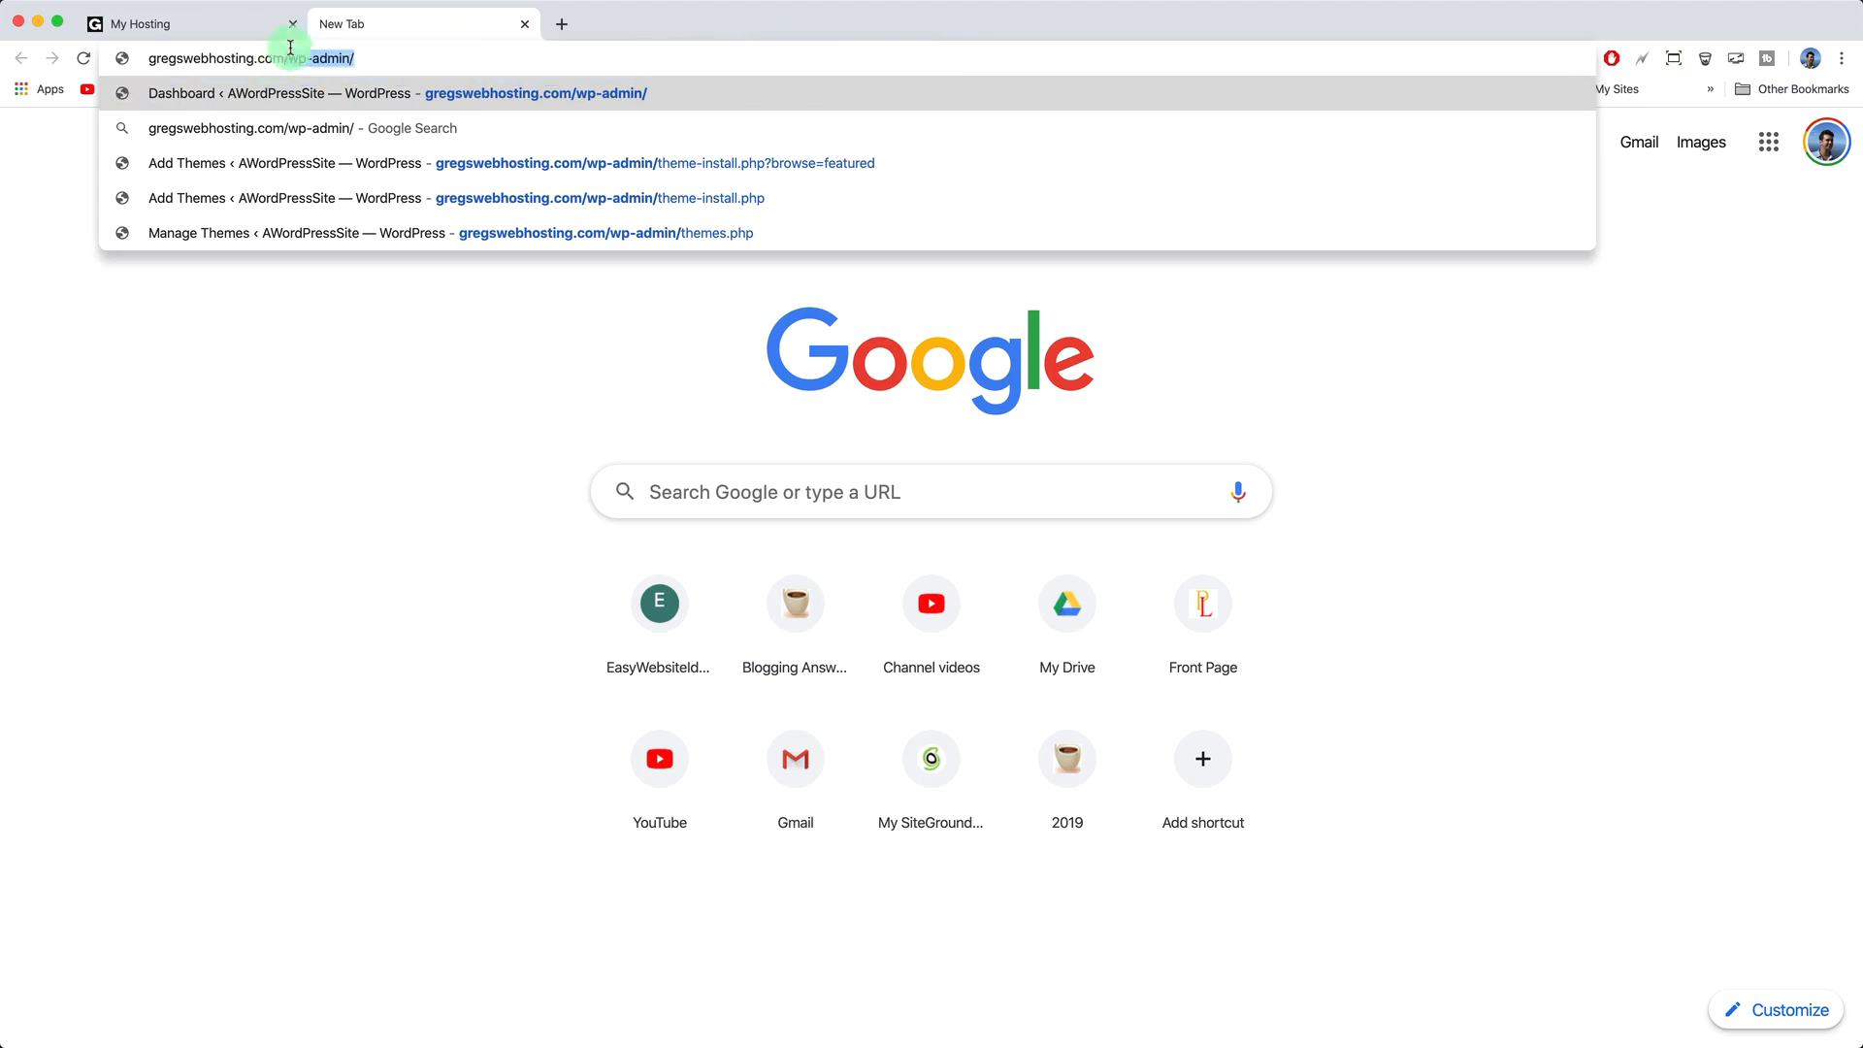
key(Return)
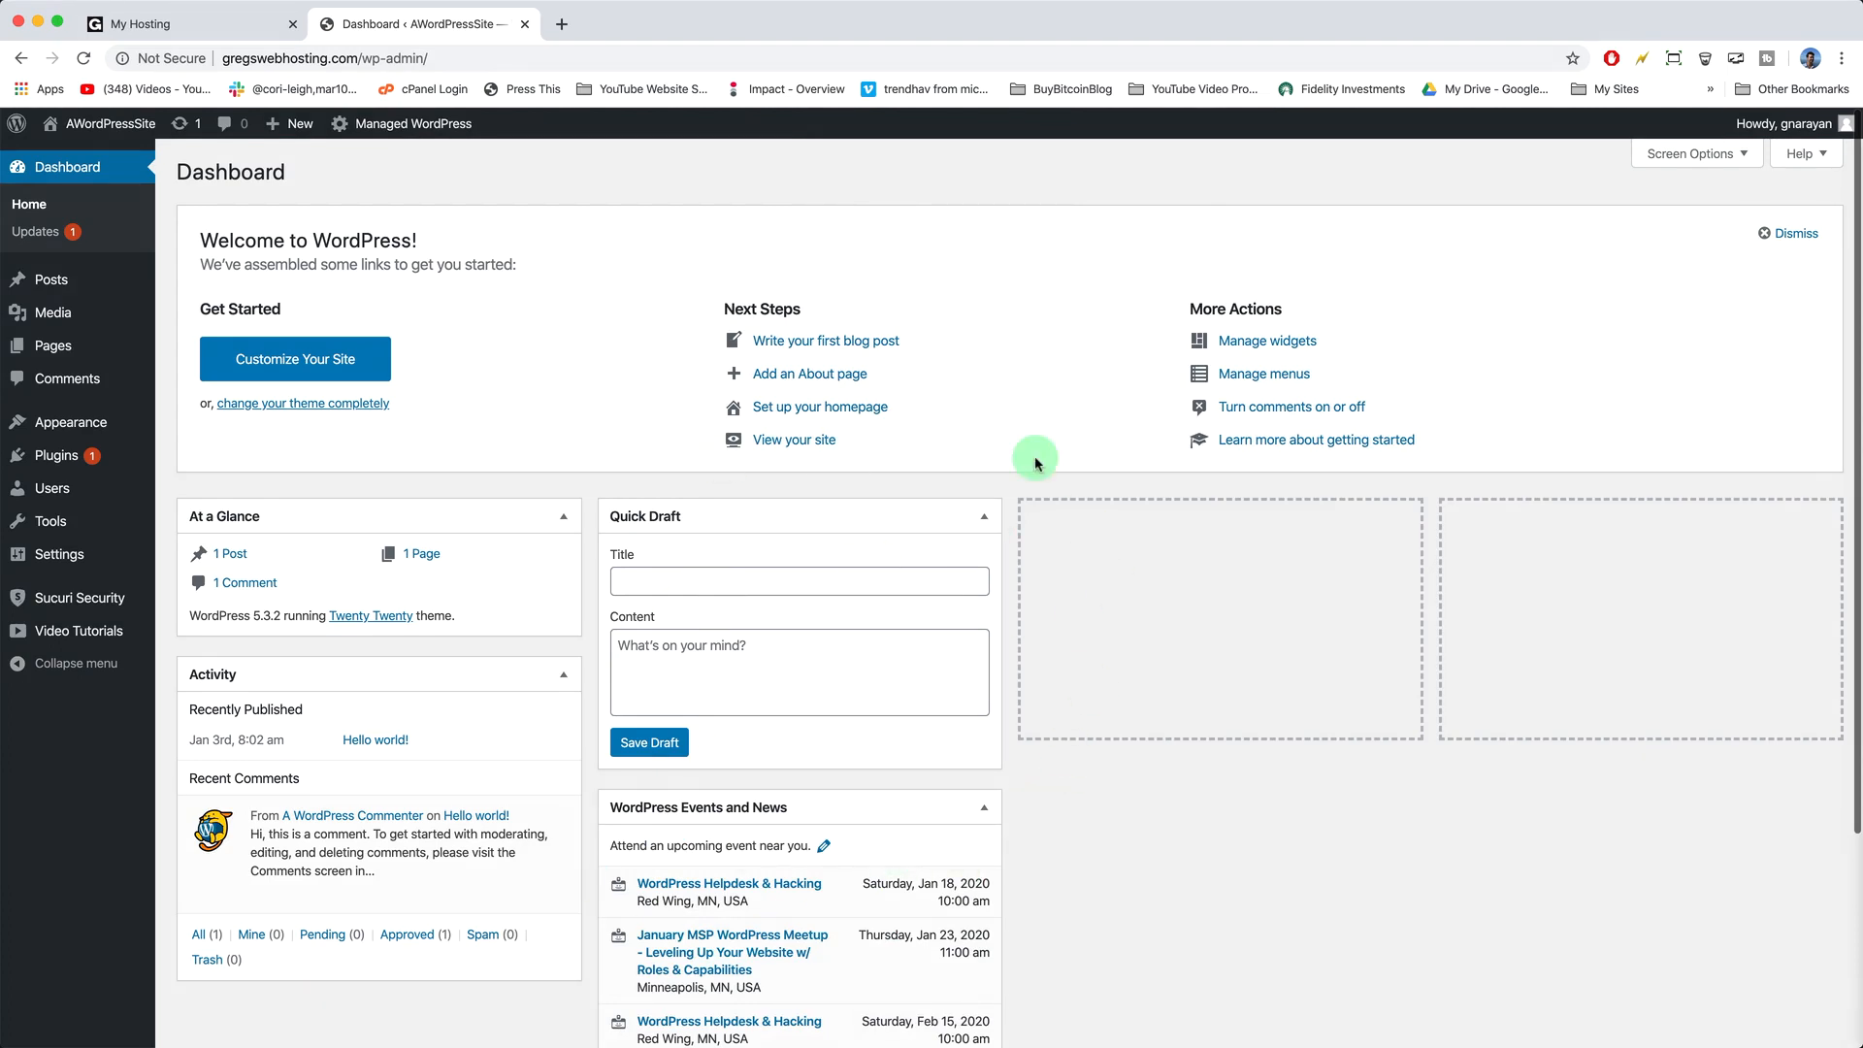
click(561, 23)
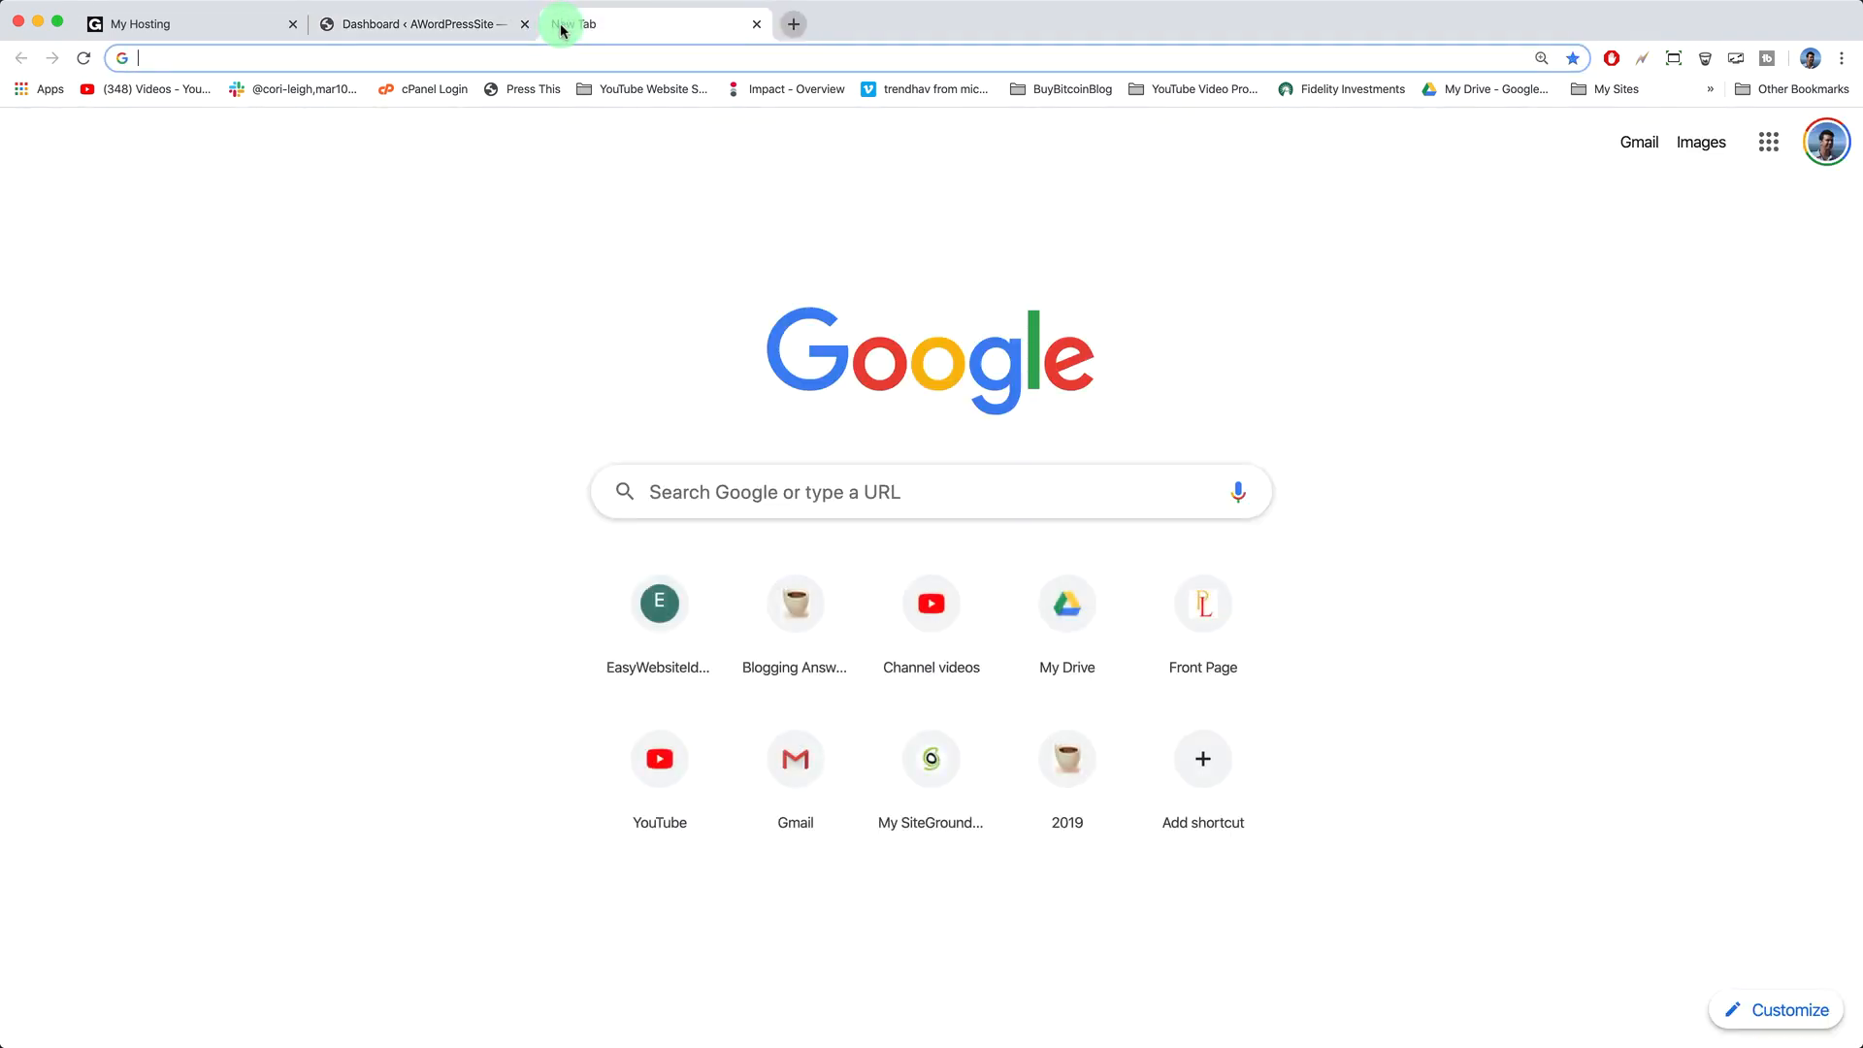
- Go to Gmail and search the mailbox for 'verify godaddy'
text(gm)
key(Return)
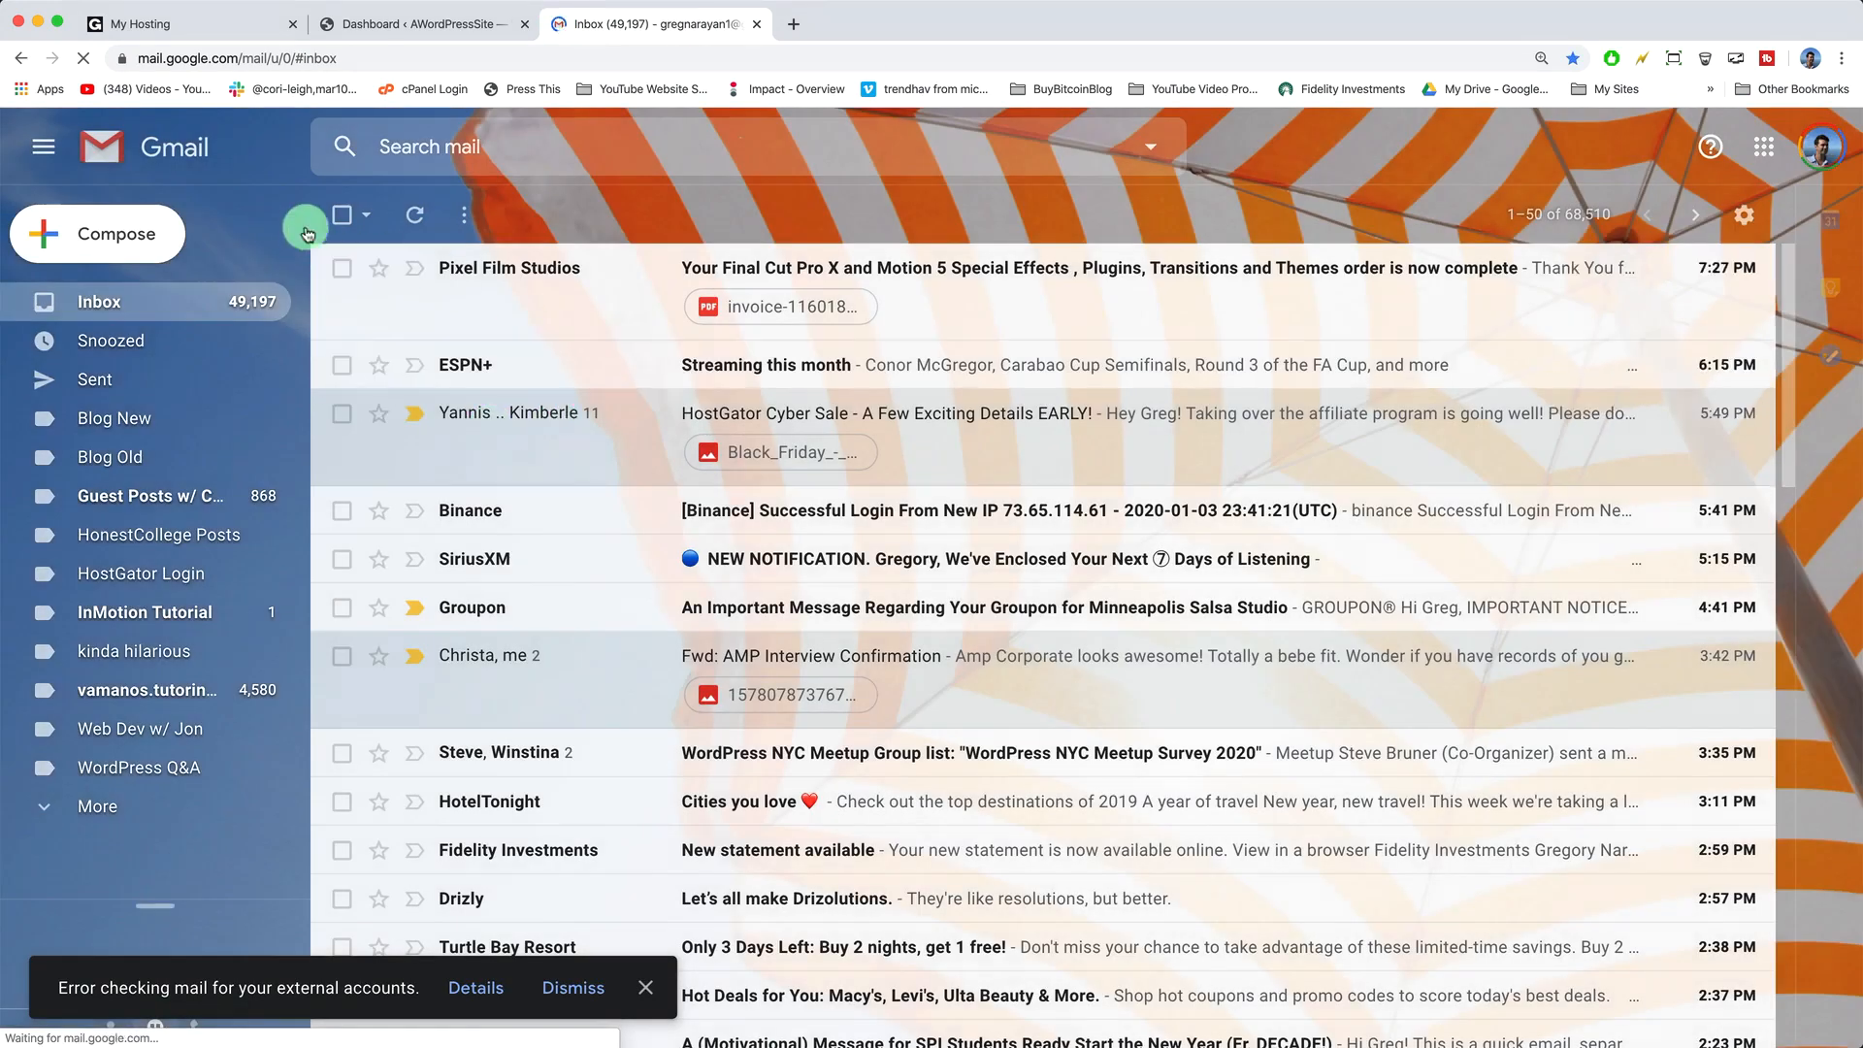
click(490, 151)
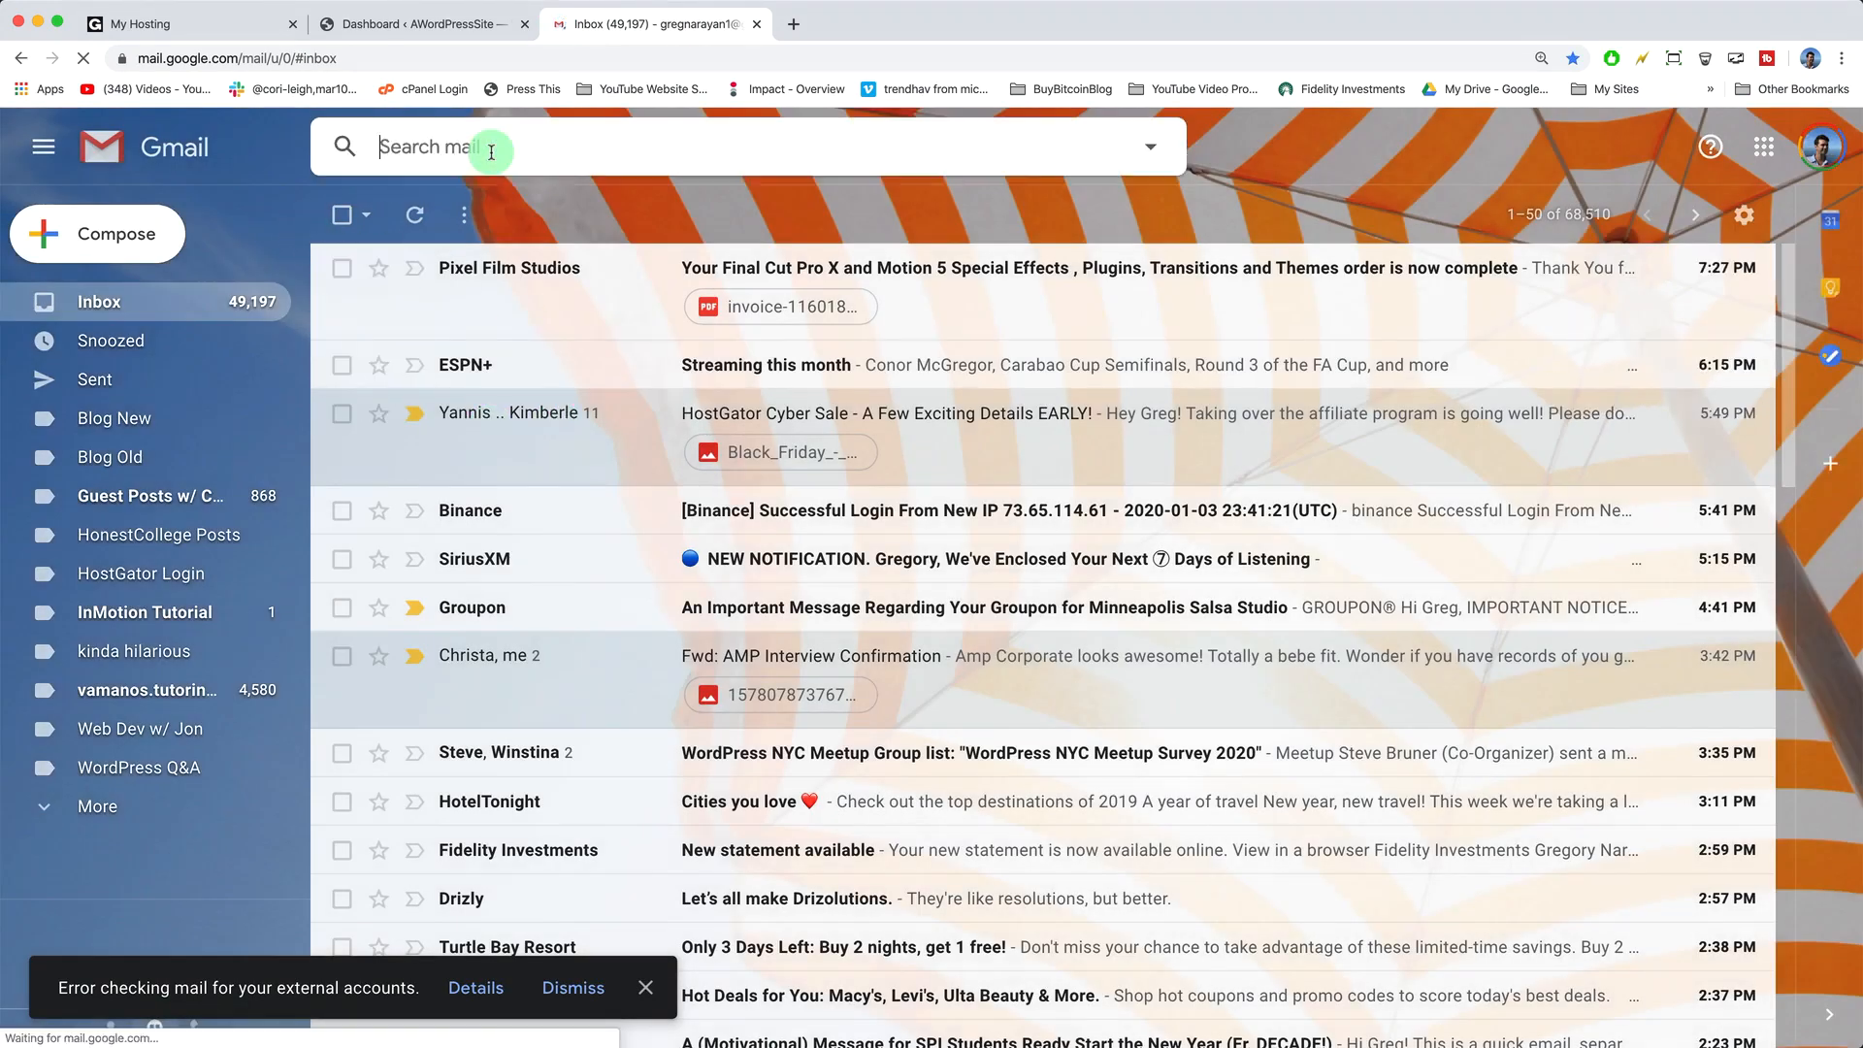
text(verify )
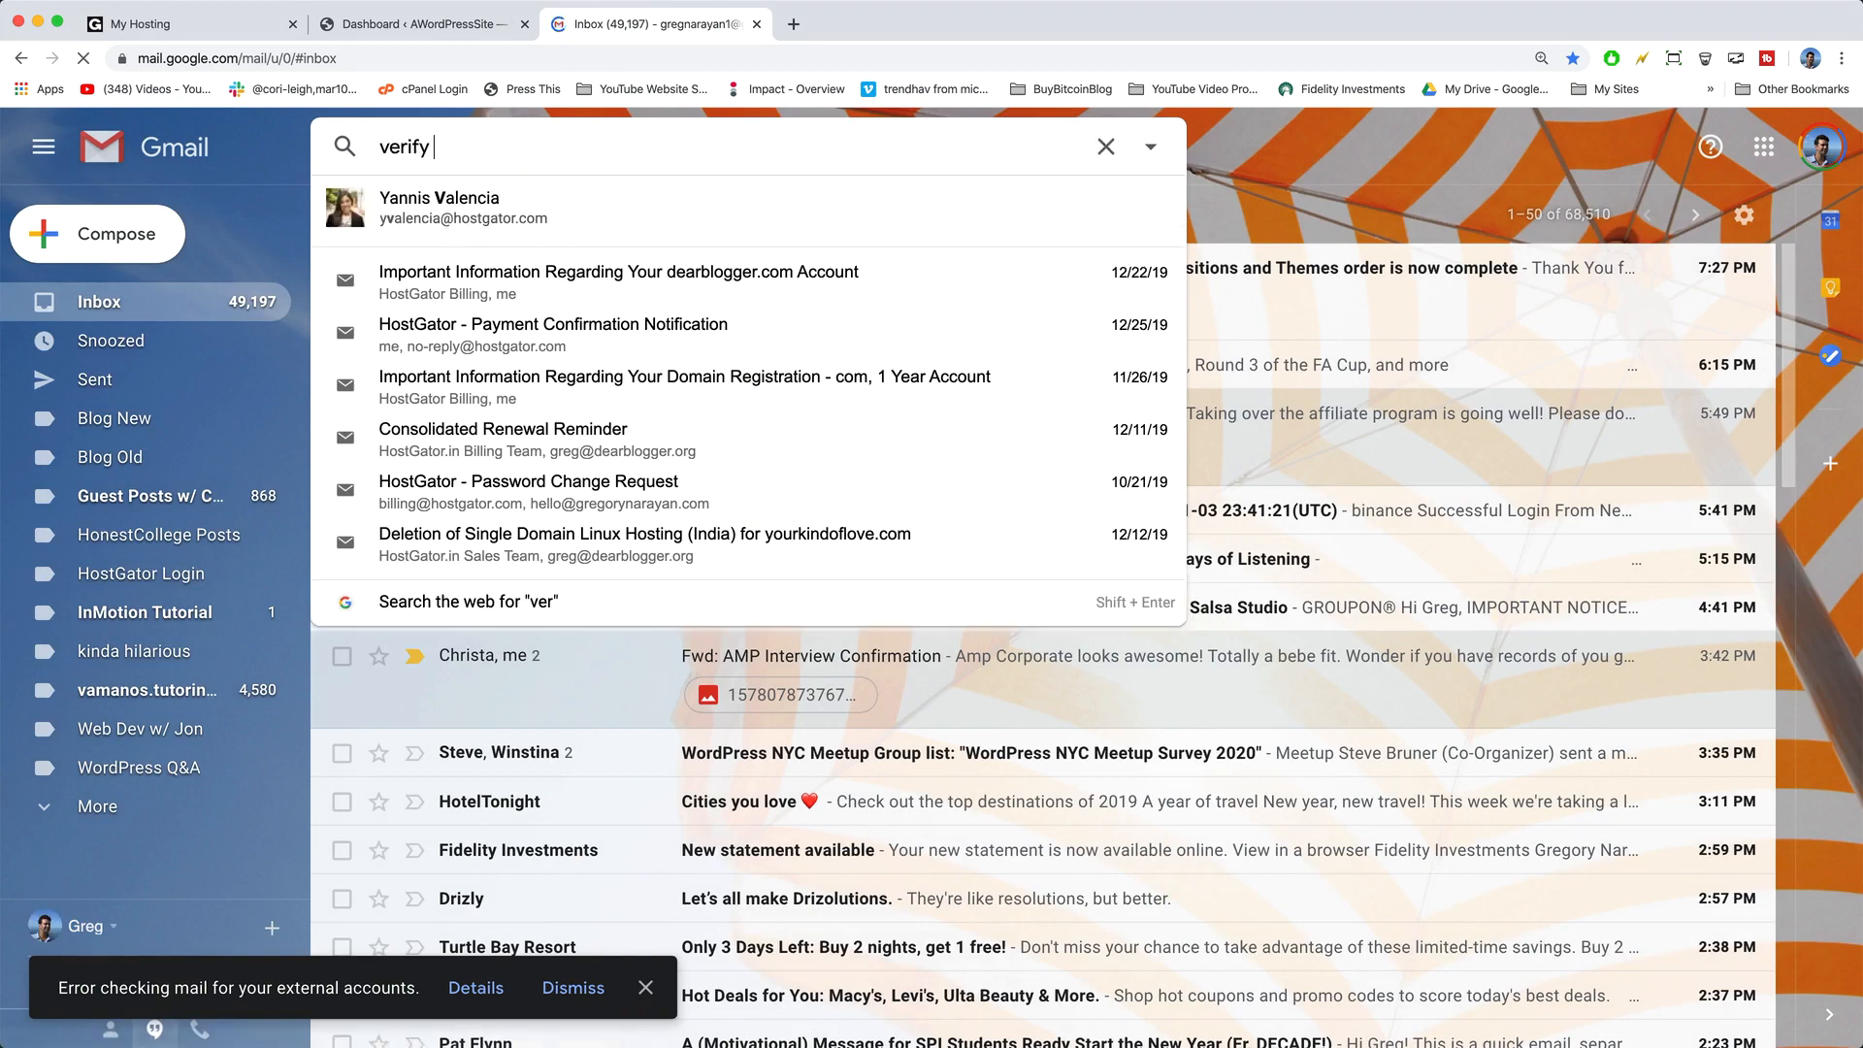
text(godaddy)
key(Return)
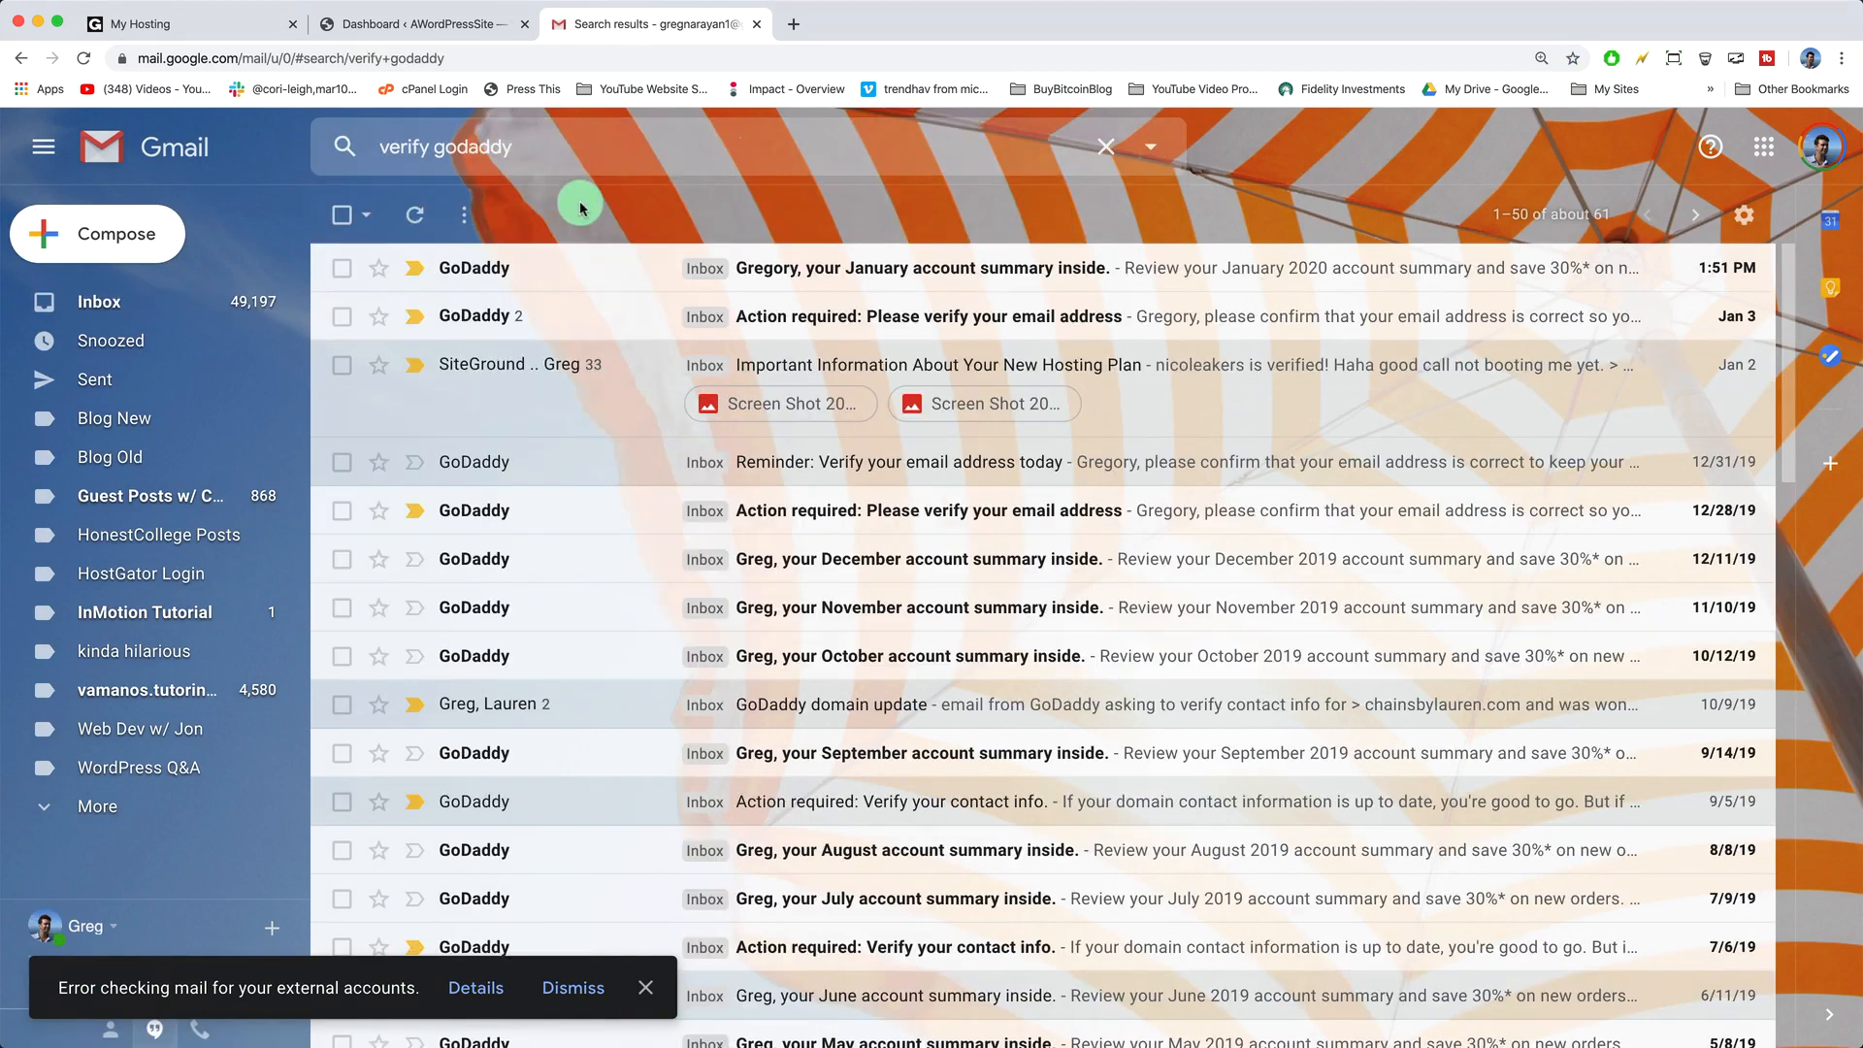
- Open GoDaddy's 'Action required' email and follow its Verify Email Now link
click(837, 326)
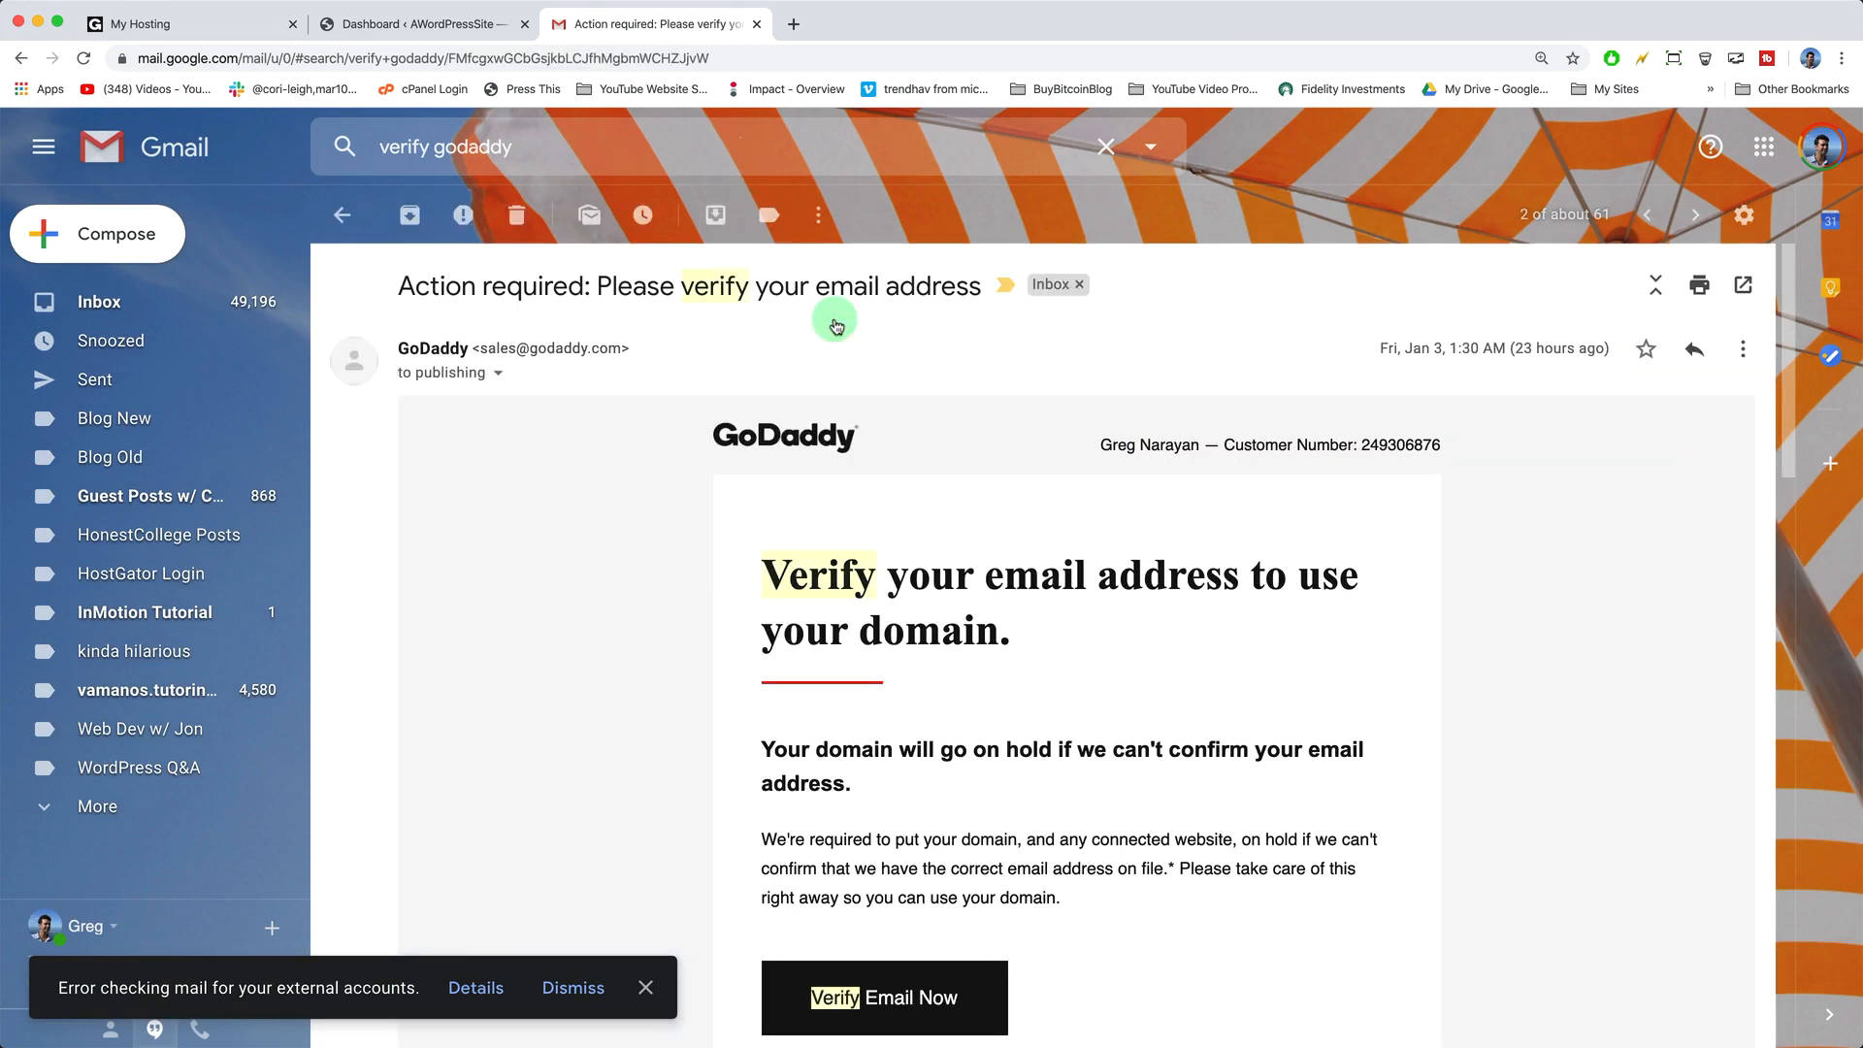
scroll(934, 524, down, 3)
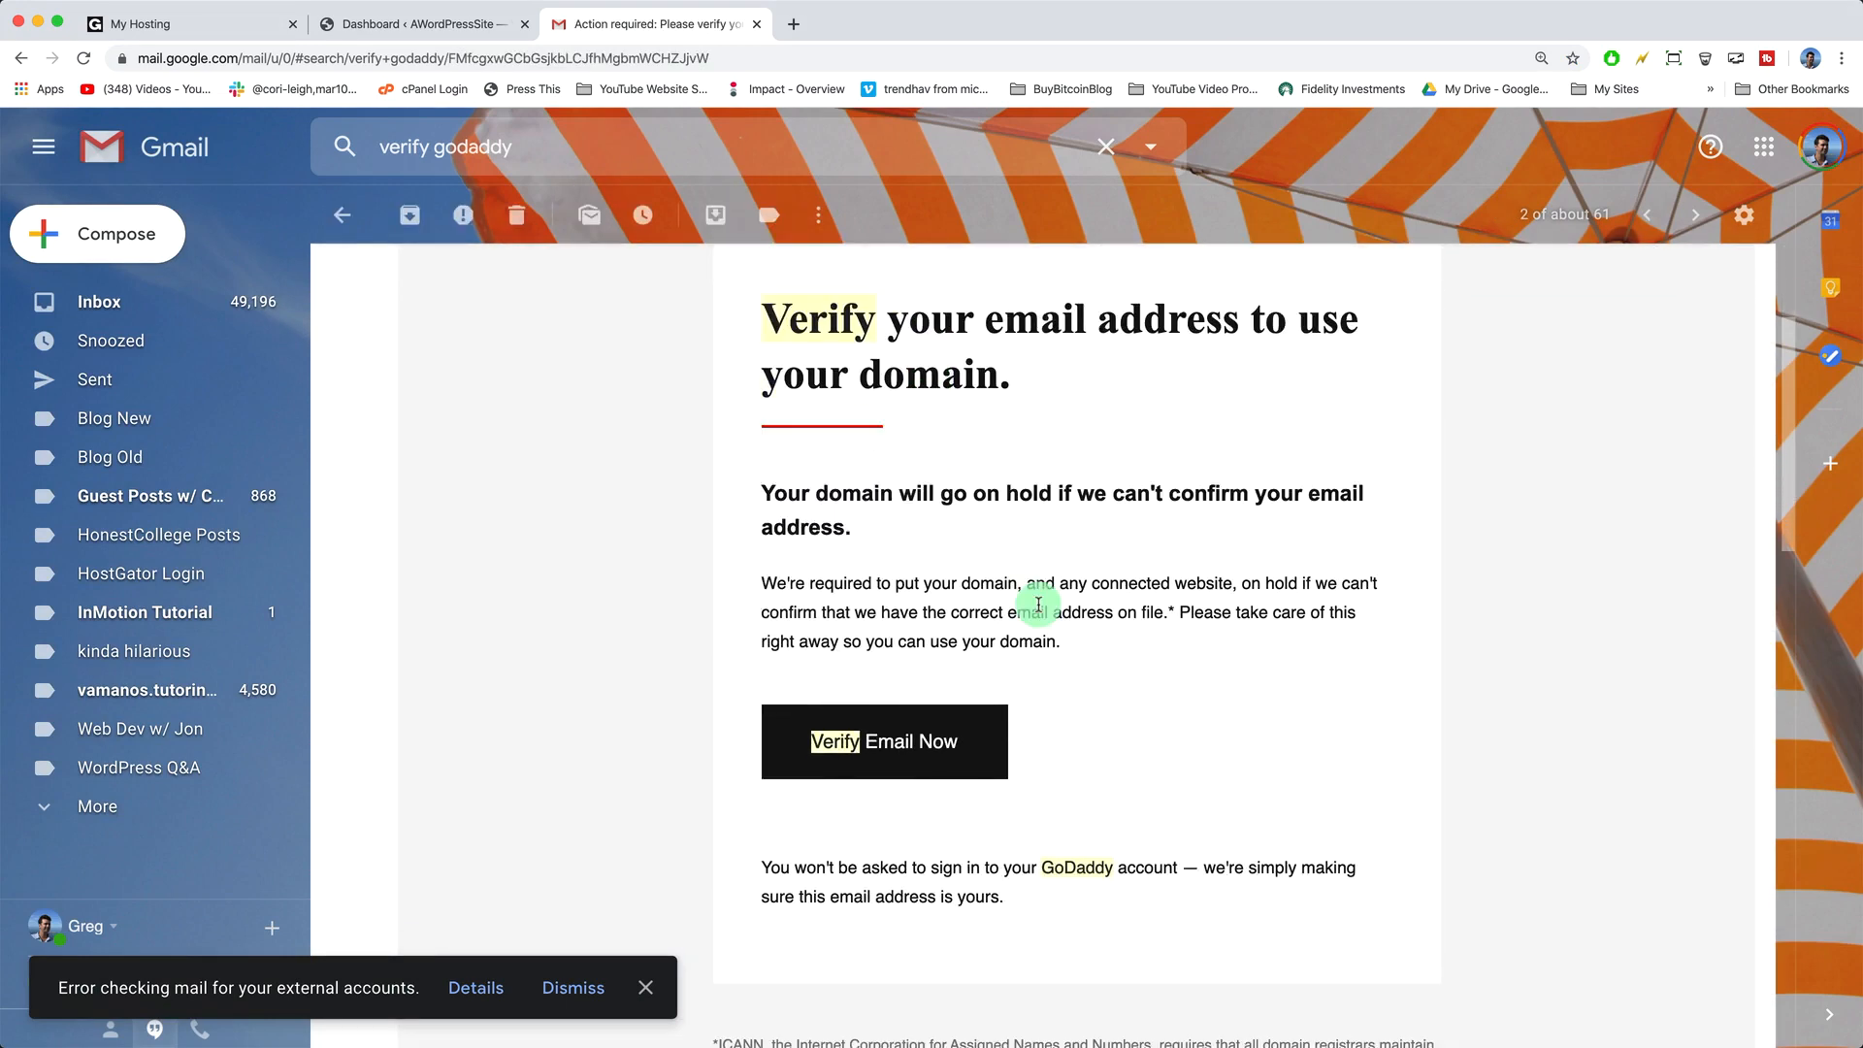
click(941, 743)
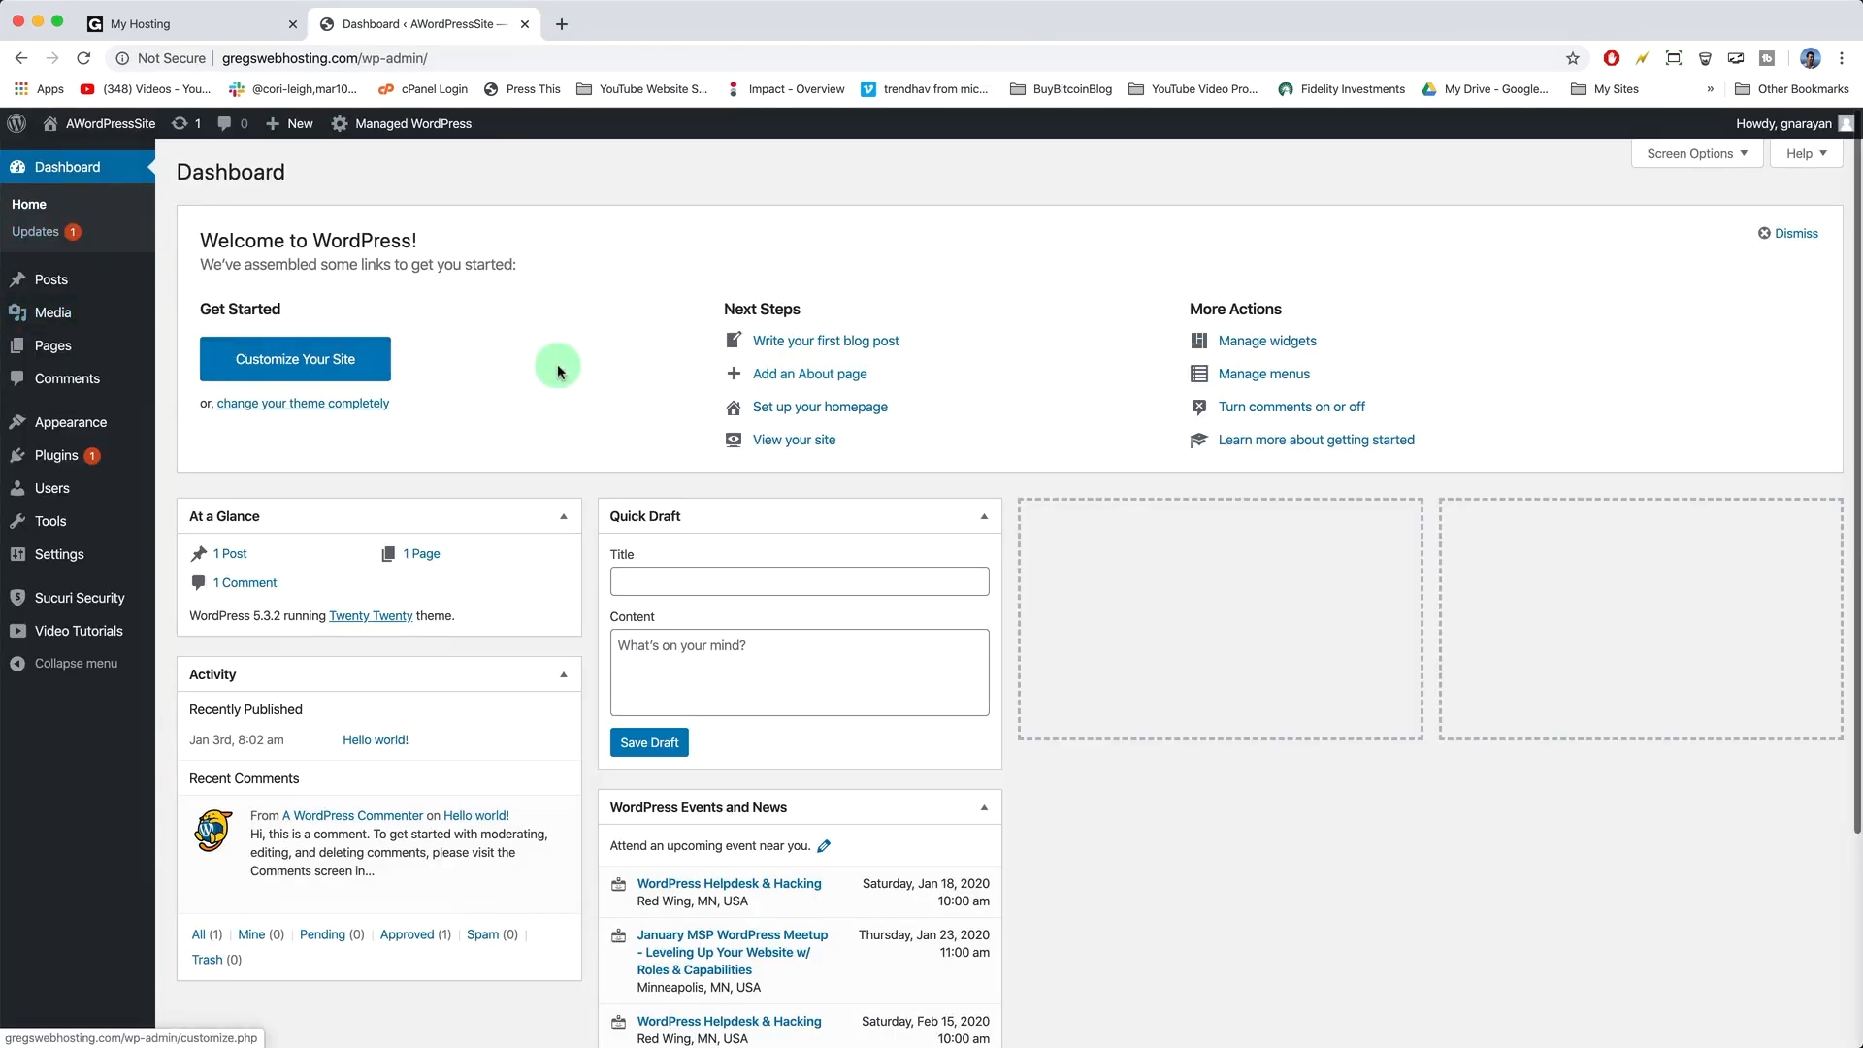
- Scroll through the live site's front page, then go to Appearance > Themes
mouse_move(117, 131)
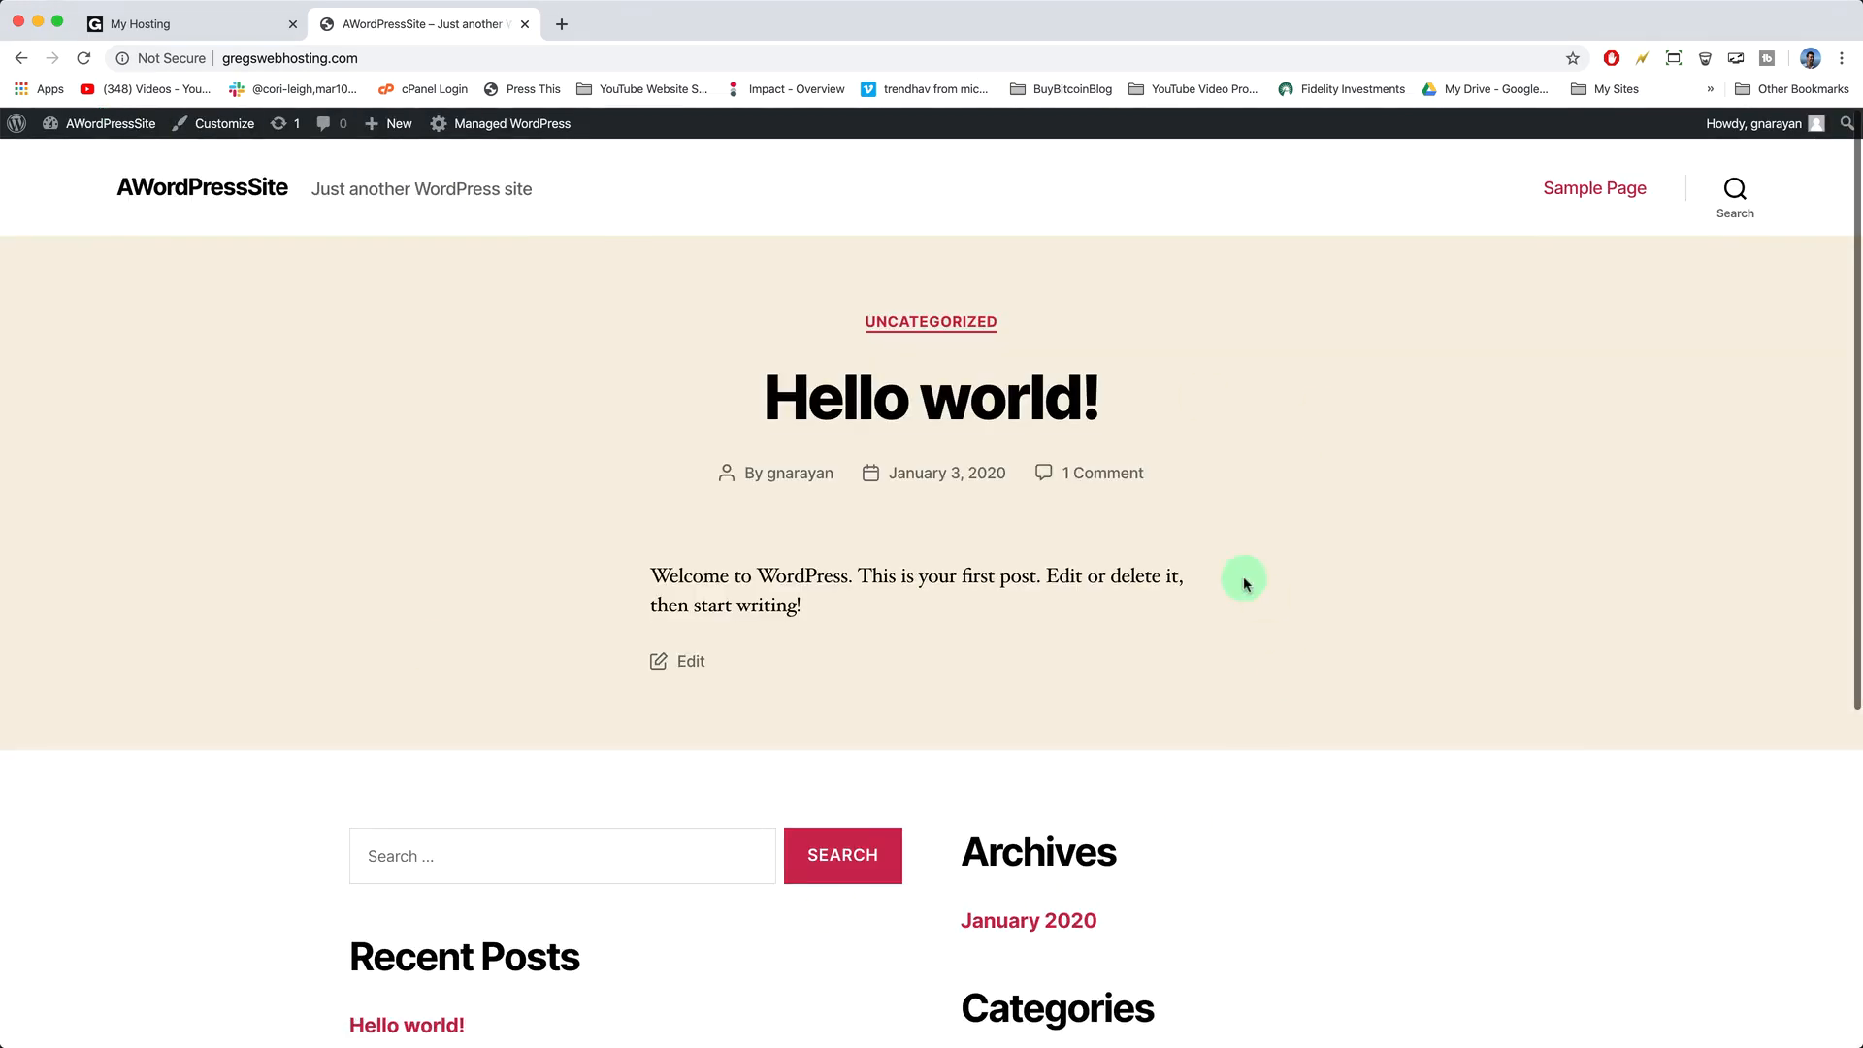
scroll(563, 555, down, 5)
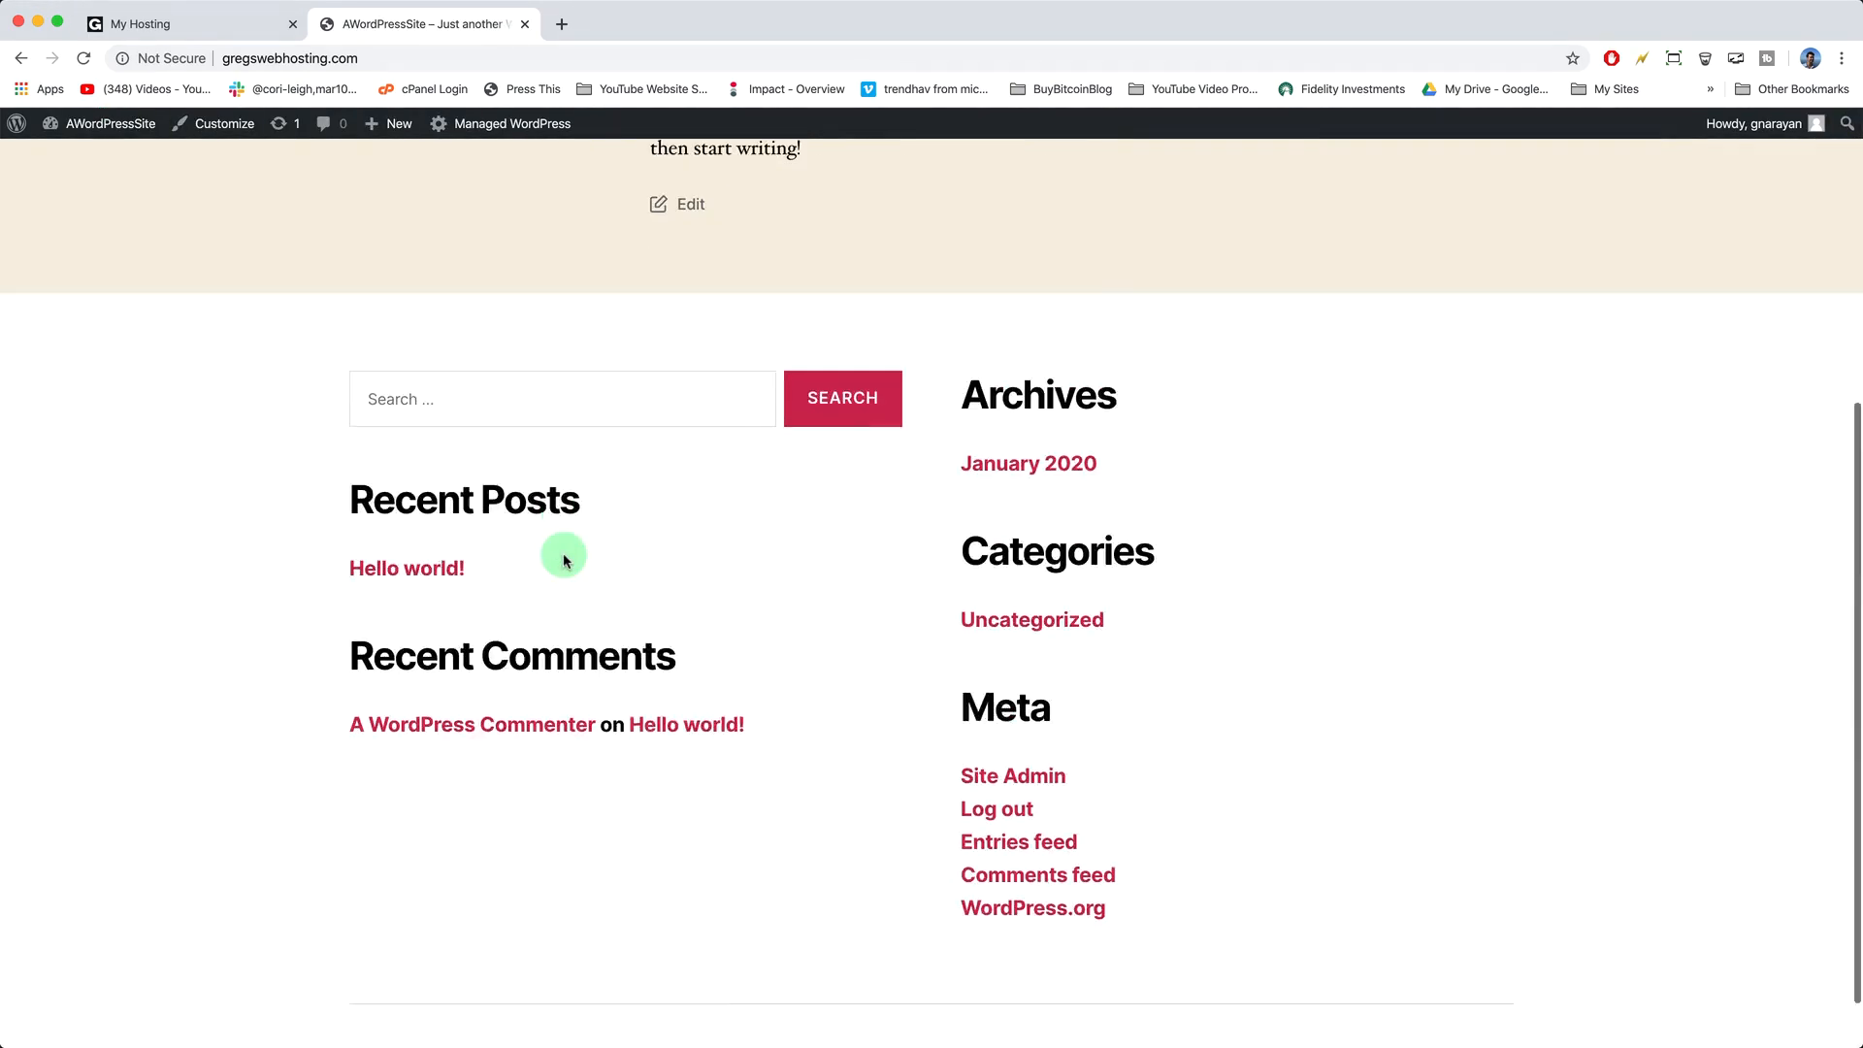
scroll(838, 839, up, 3)
scroll(838, 841, up, 3)
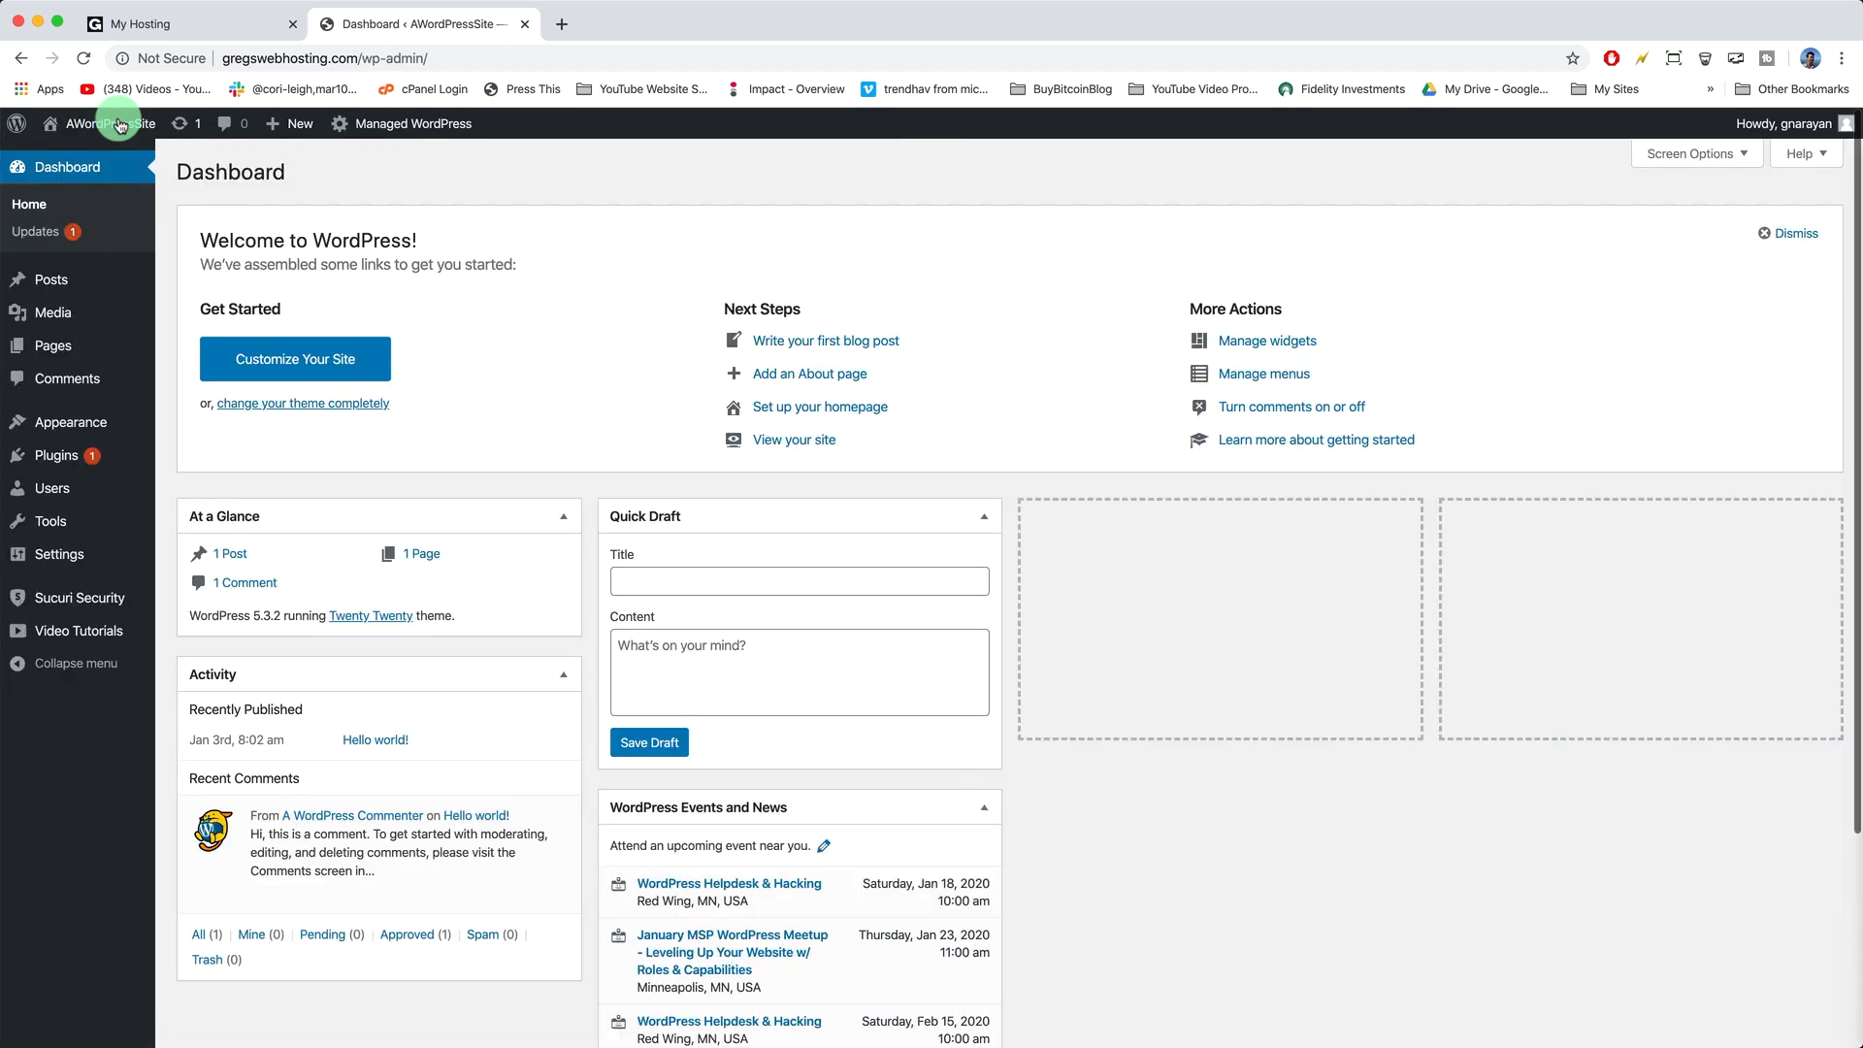
mouse_move(78, 422)
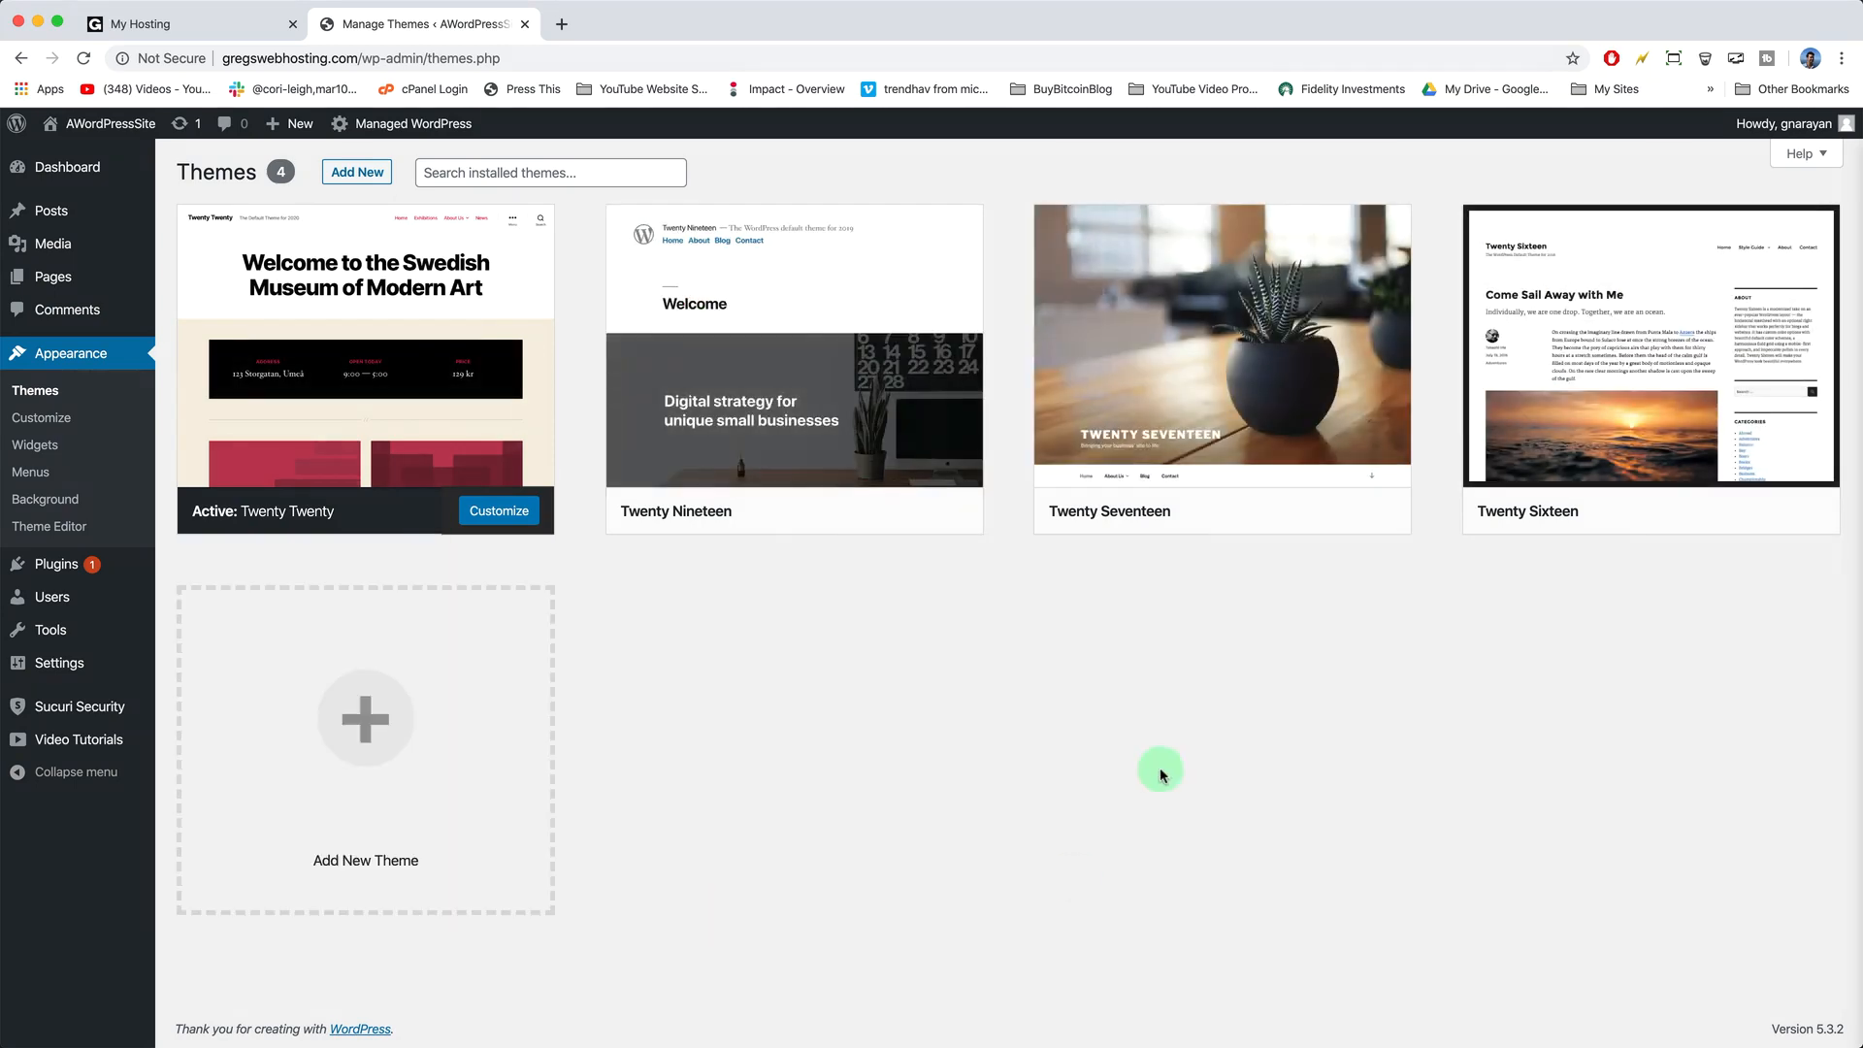
- Browse the Featured, Popular and Latest themes under Add New, then search the theme directory
click(382, 171)
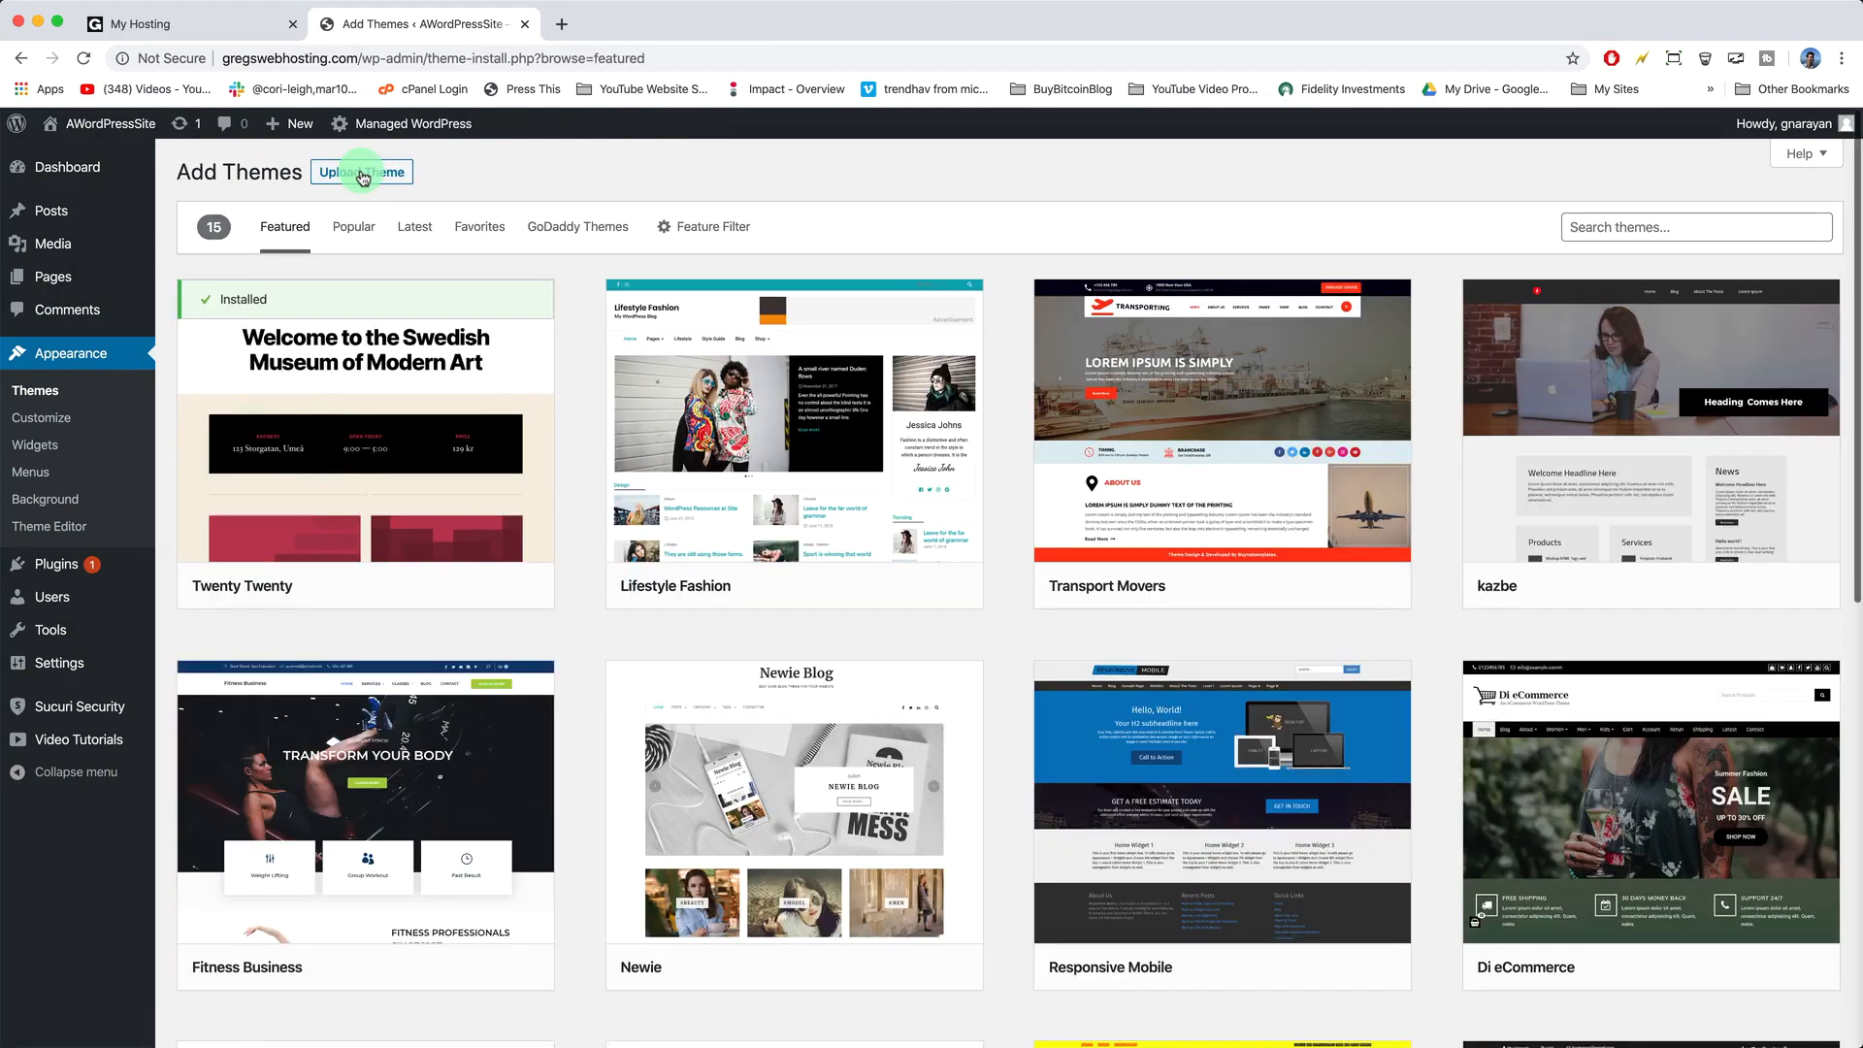
scroll(472, 537, down, 10)
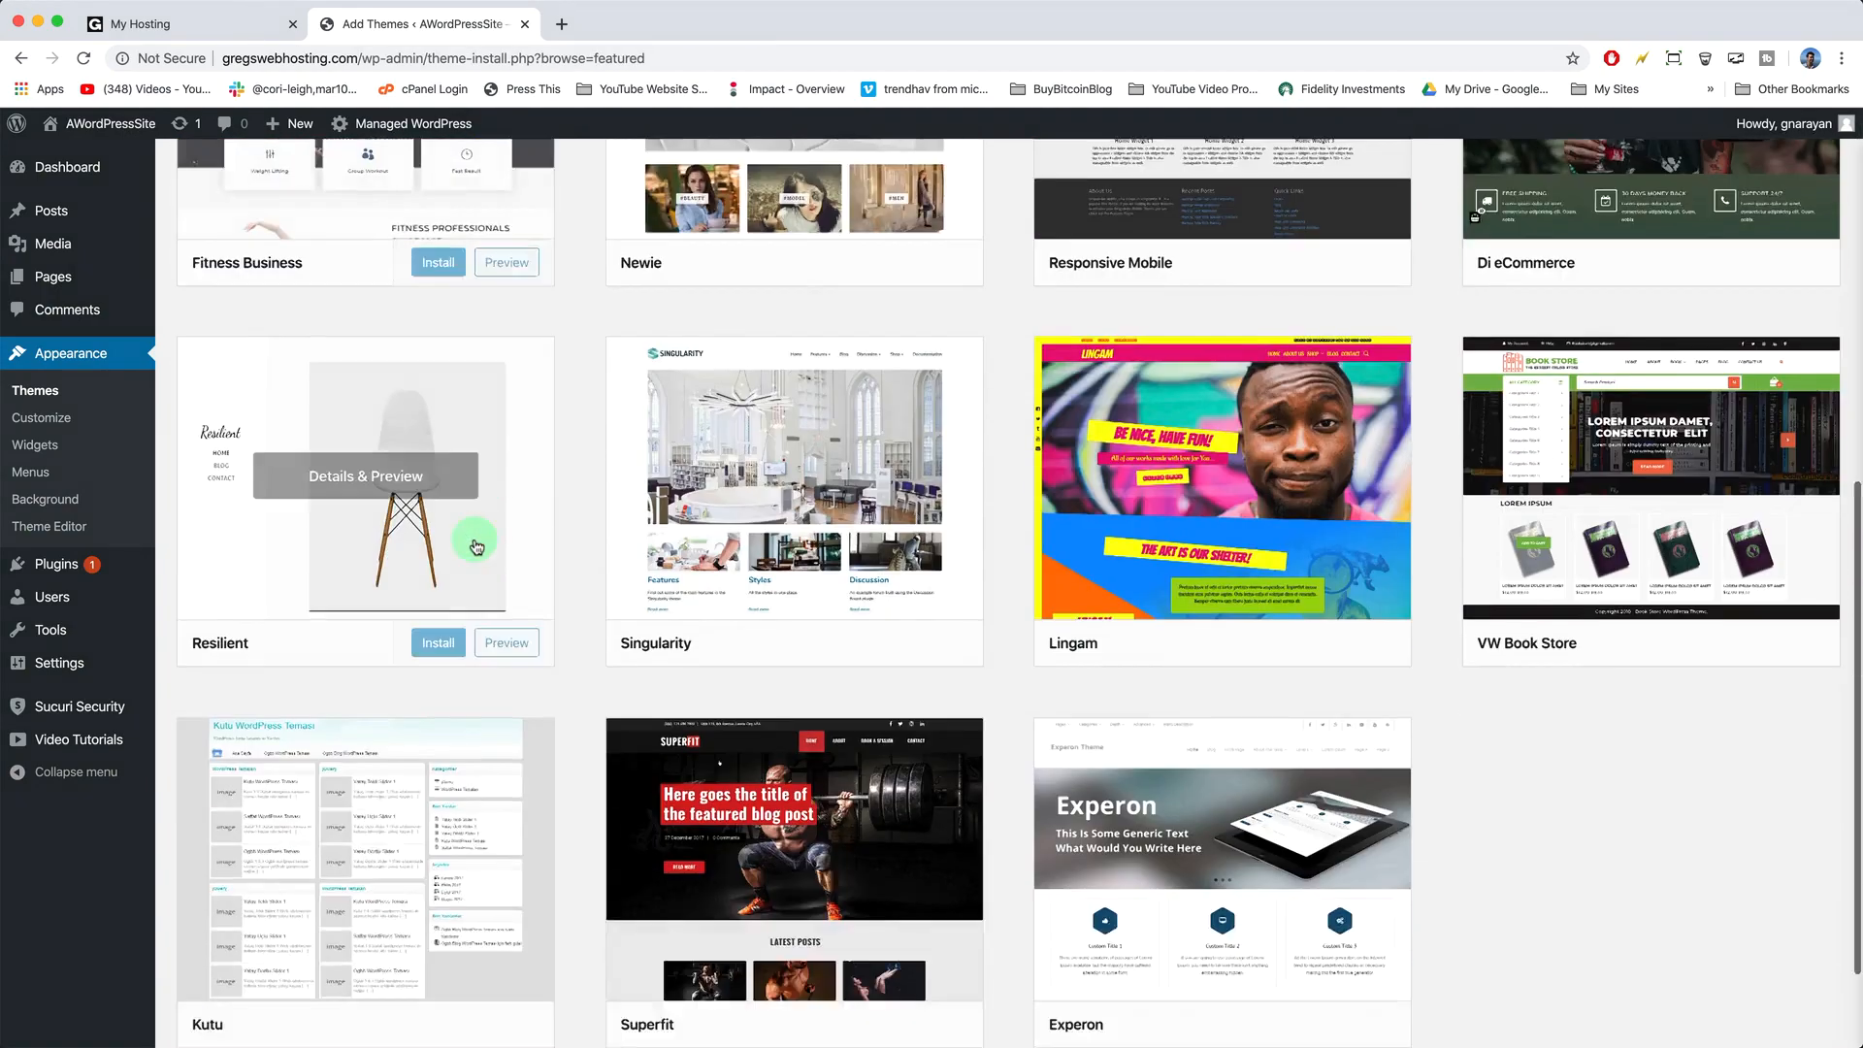
scroll(474, 541, up, 10)
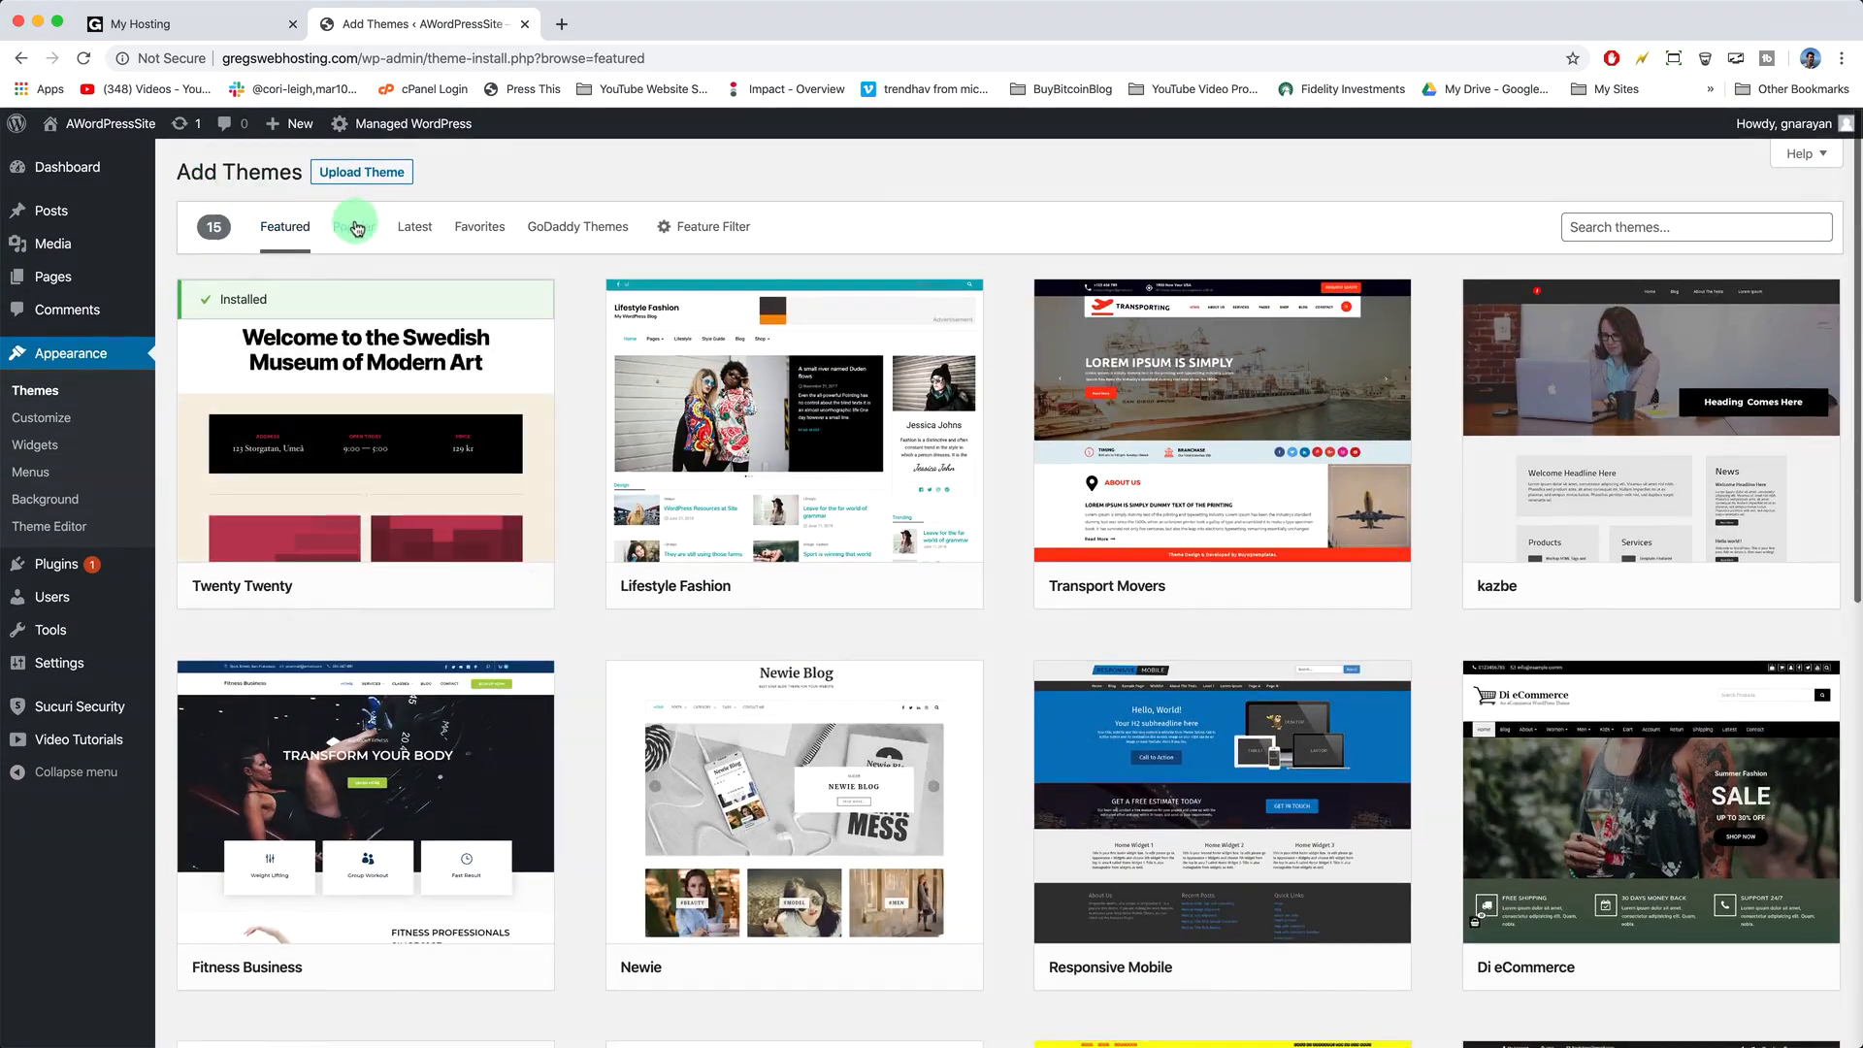
click(359, 226)
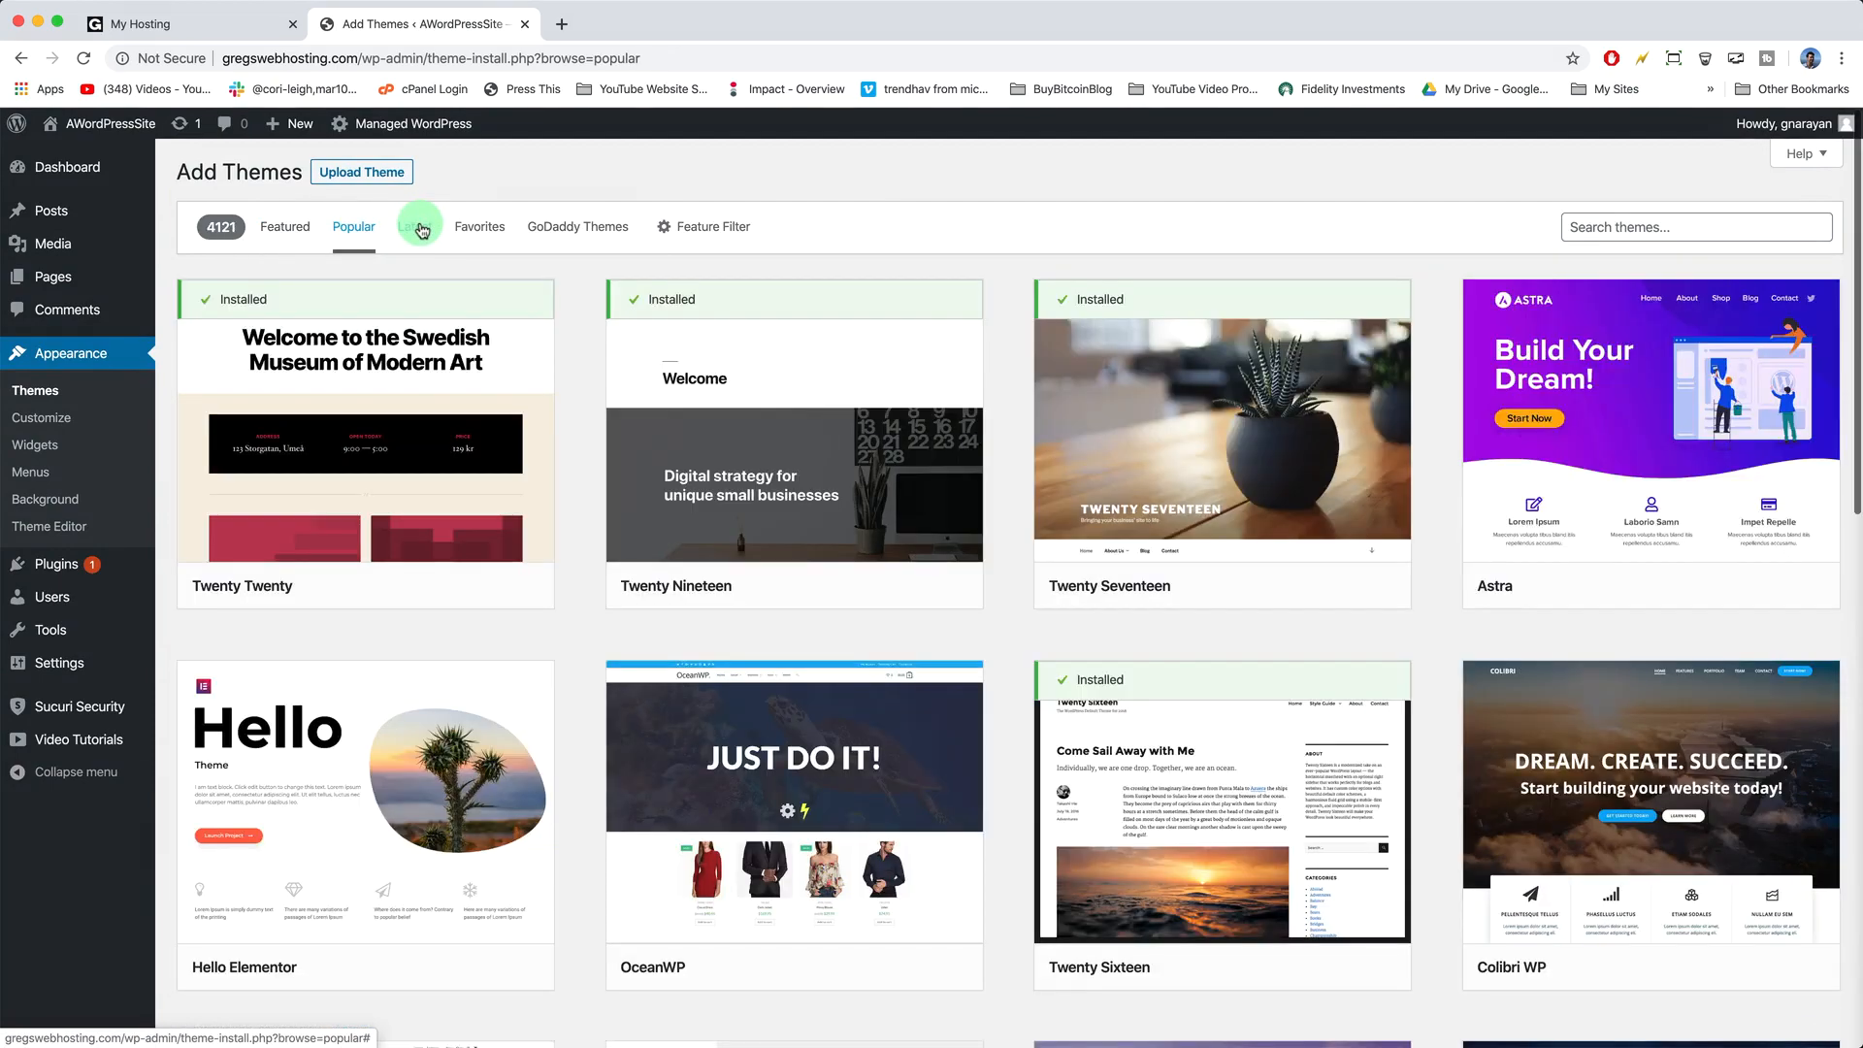
click(419, 227)
scroll(604, 451, down, 10)
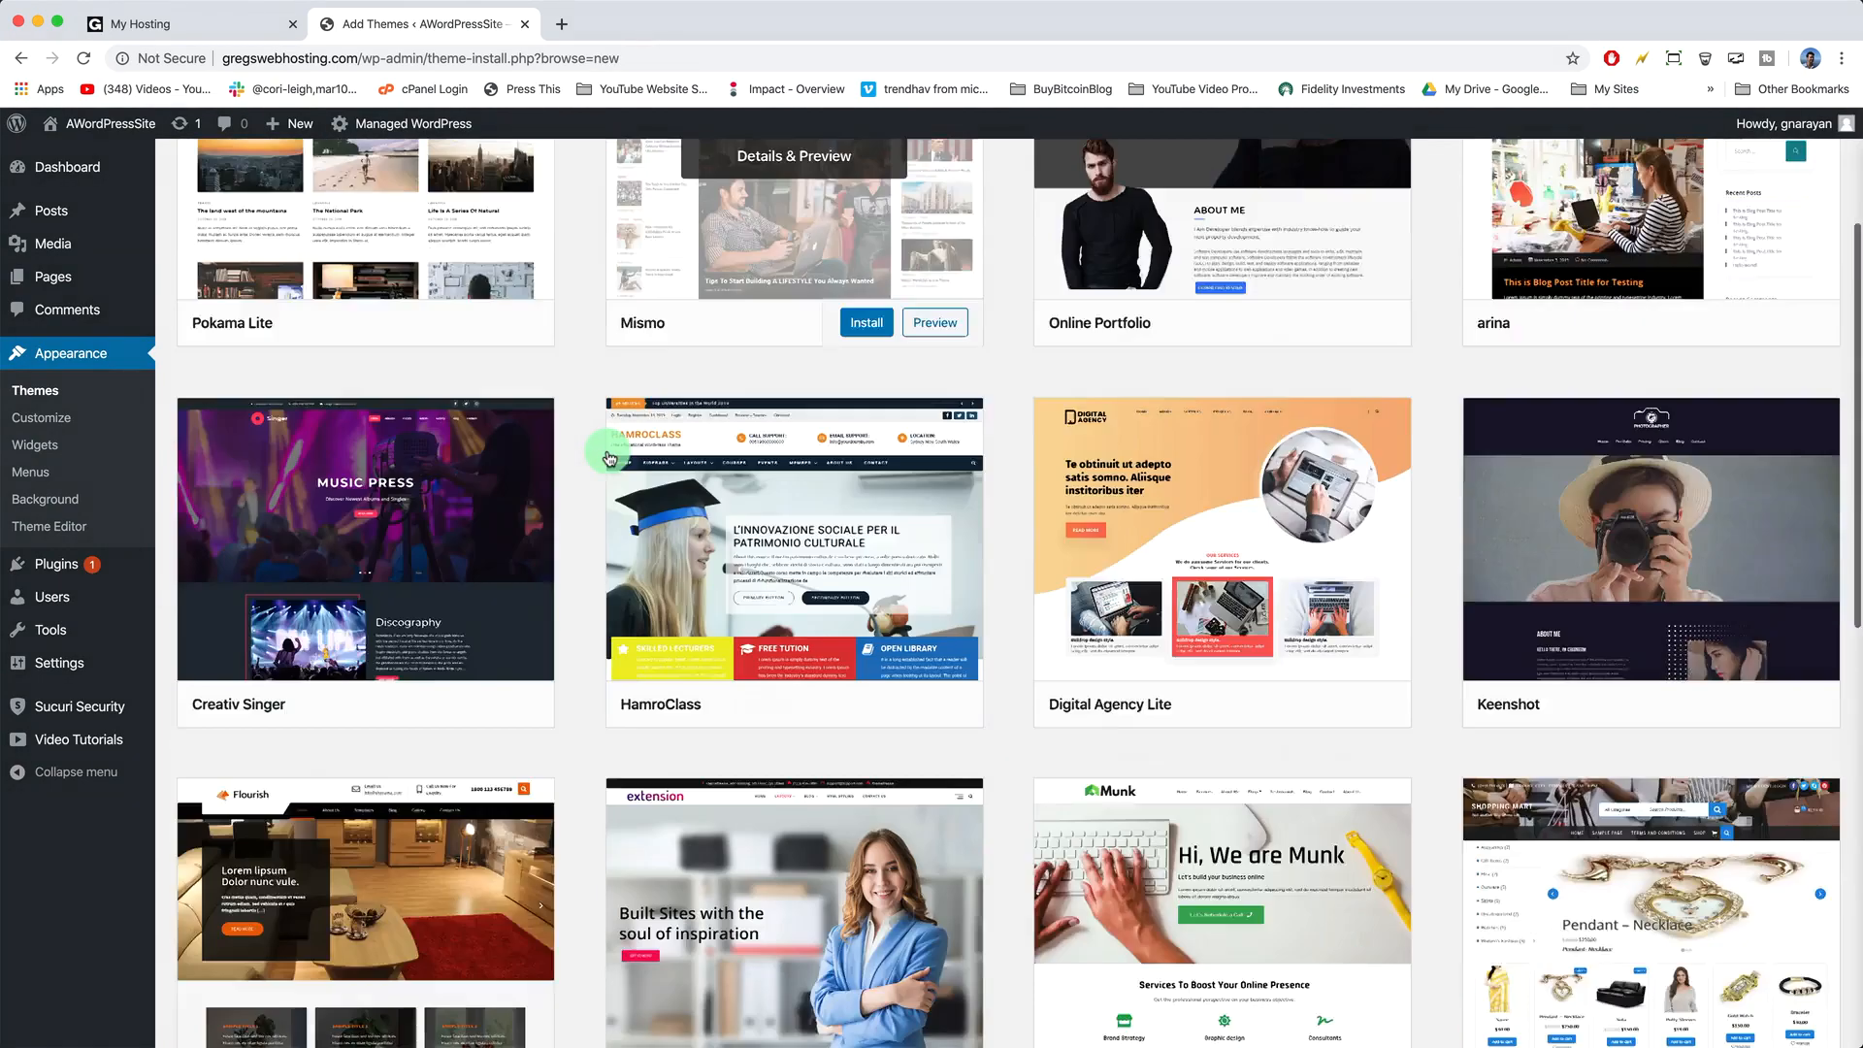
scroll(607, 454, up, 10)
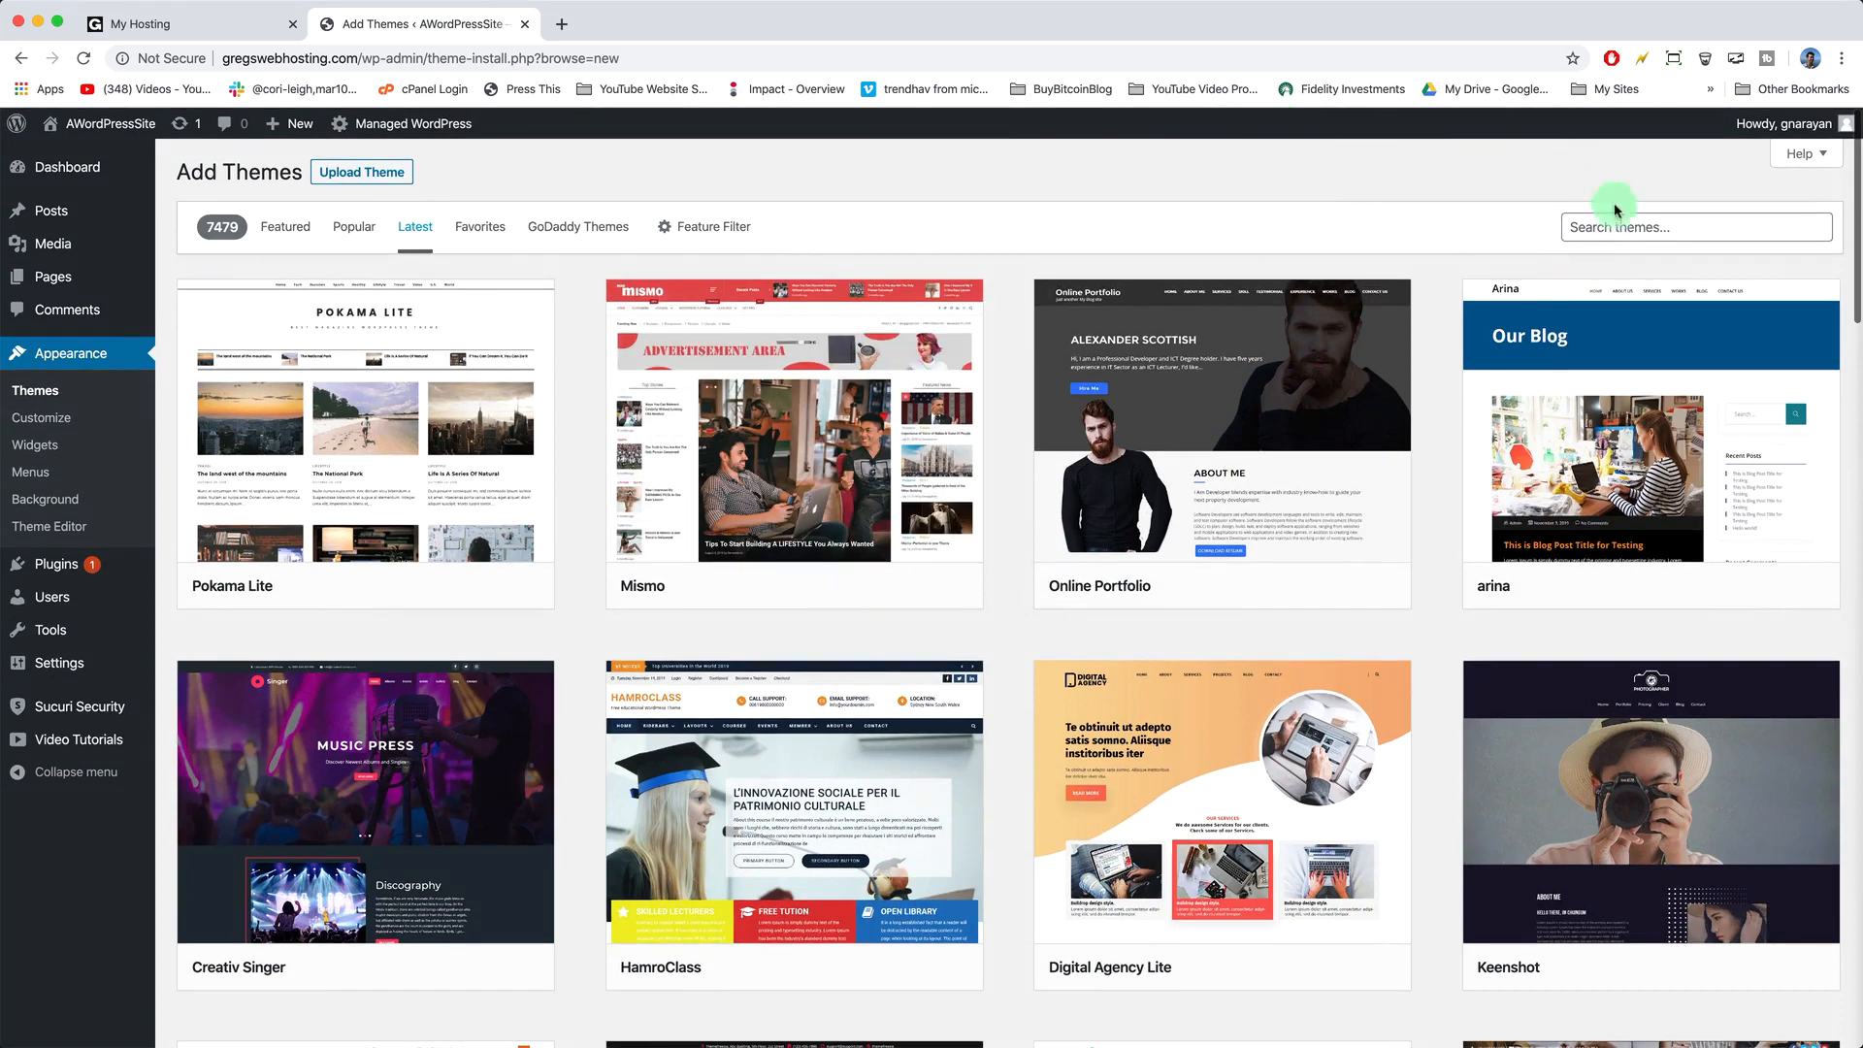
click(1618, 217)
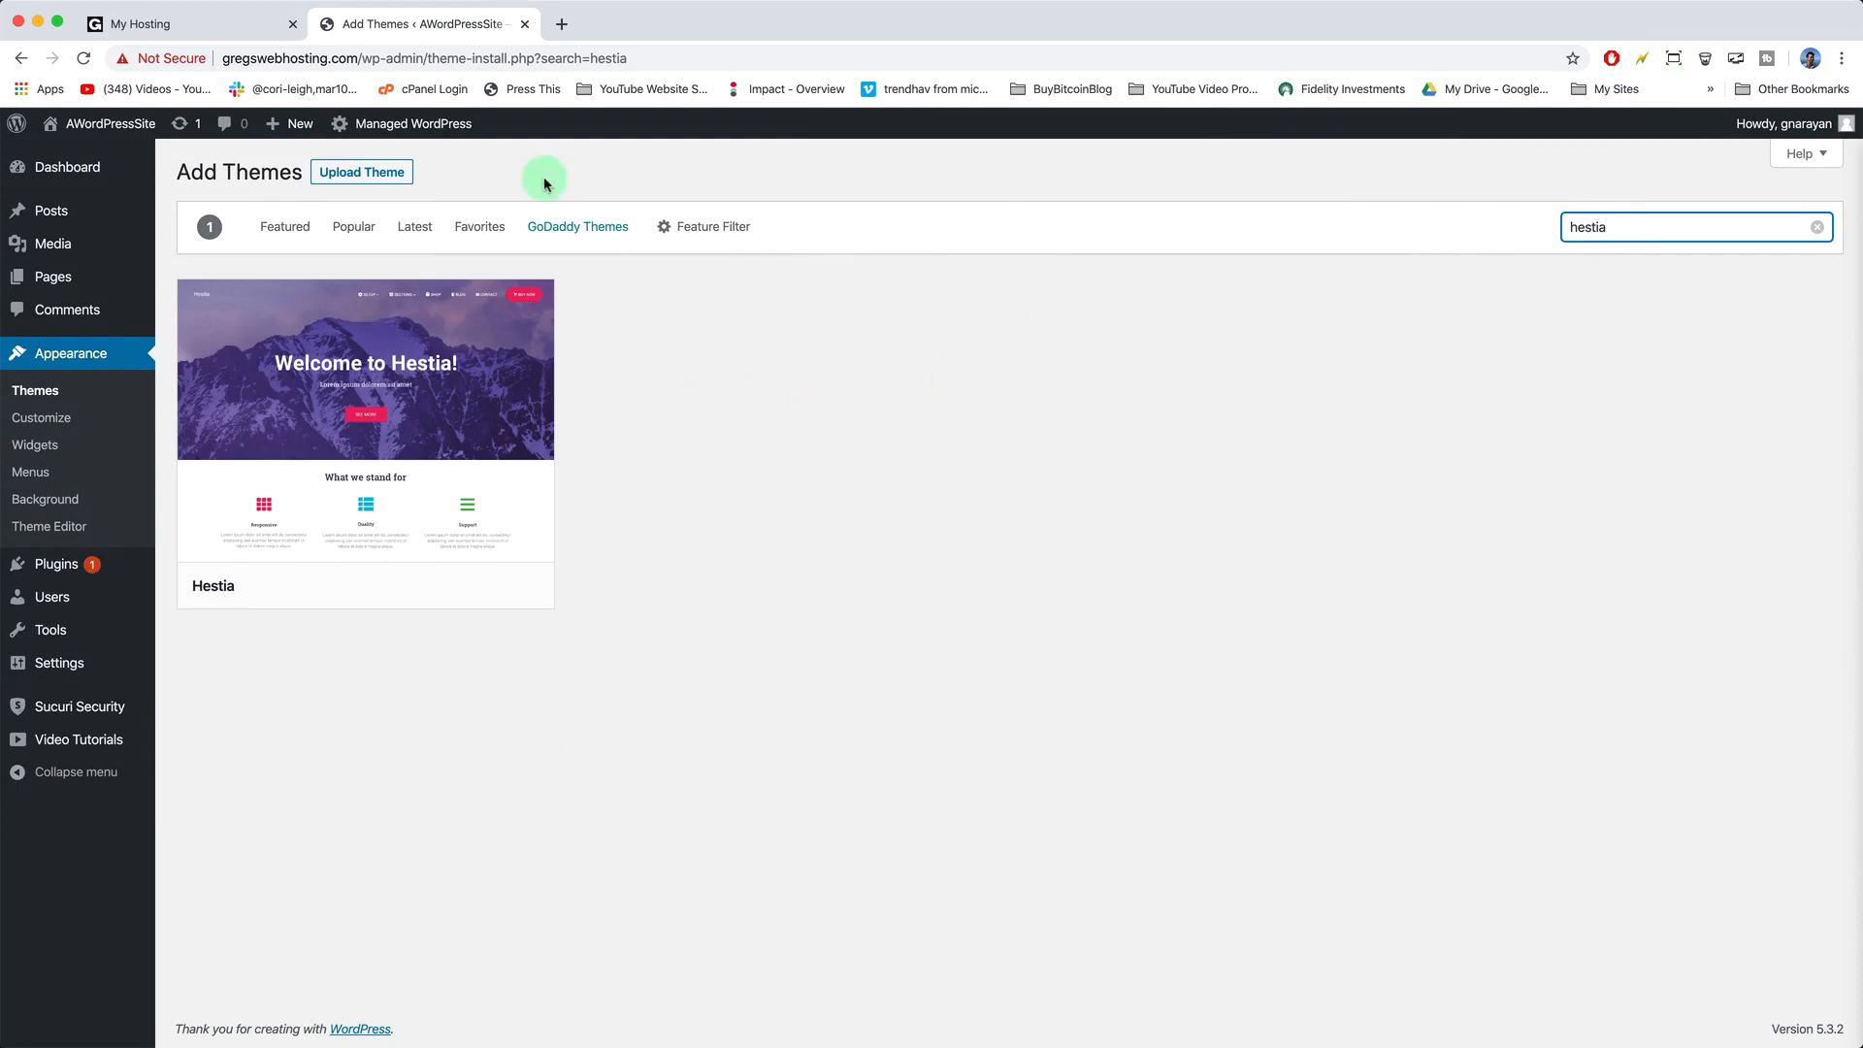
- Google 'free wordpress blog themes' in a new tab, review the list, then close it
click(561, 24)
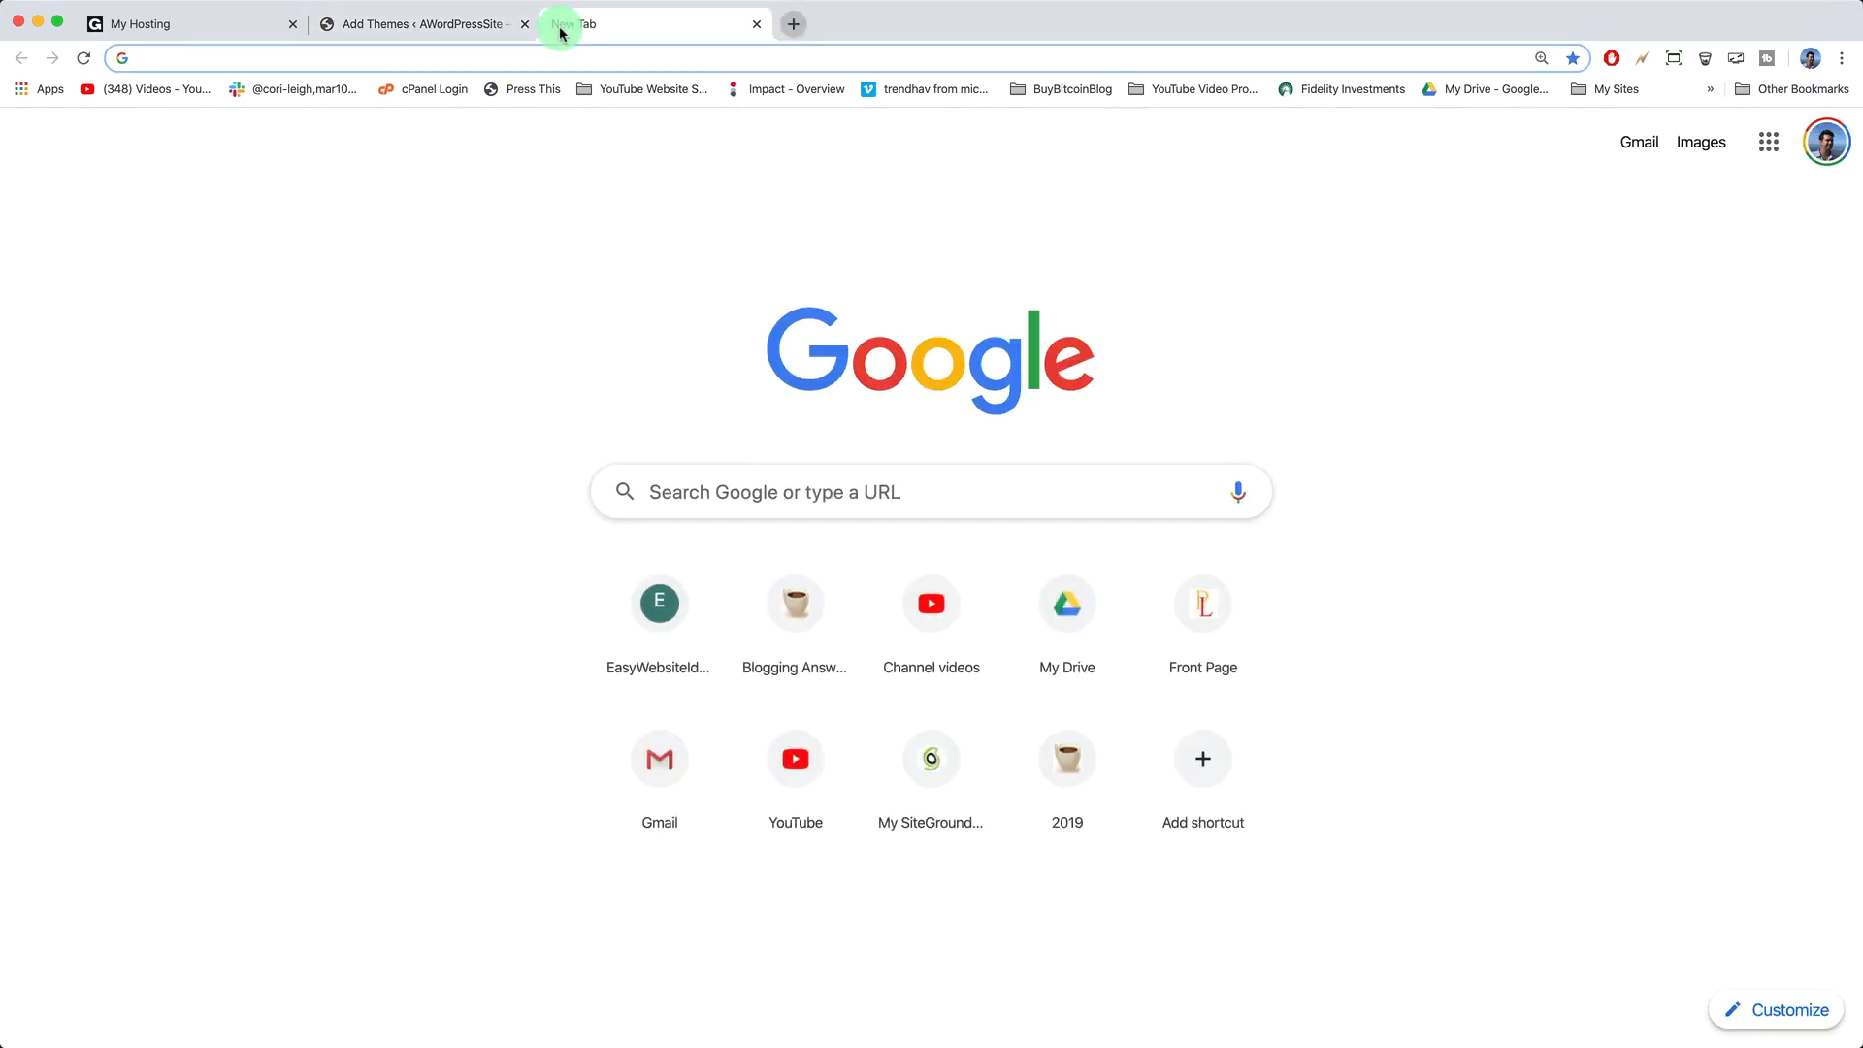
text(free)
key(Return)
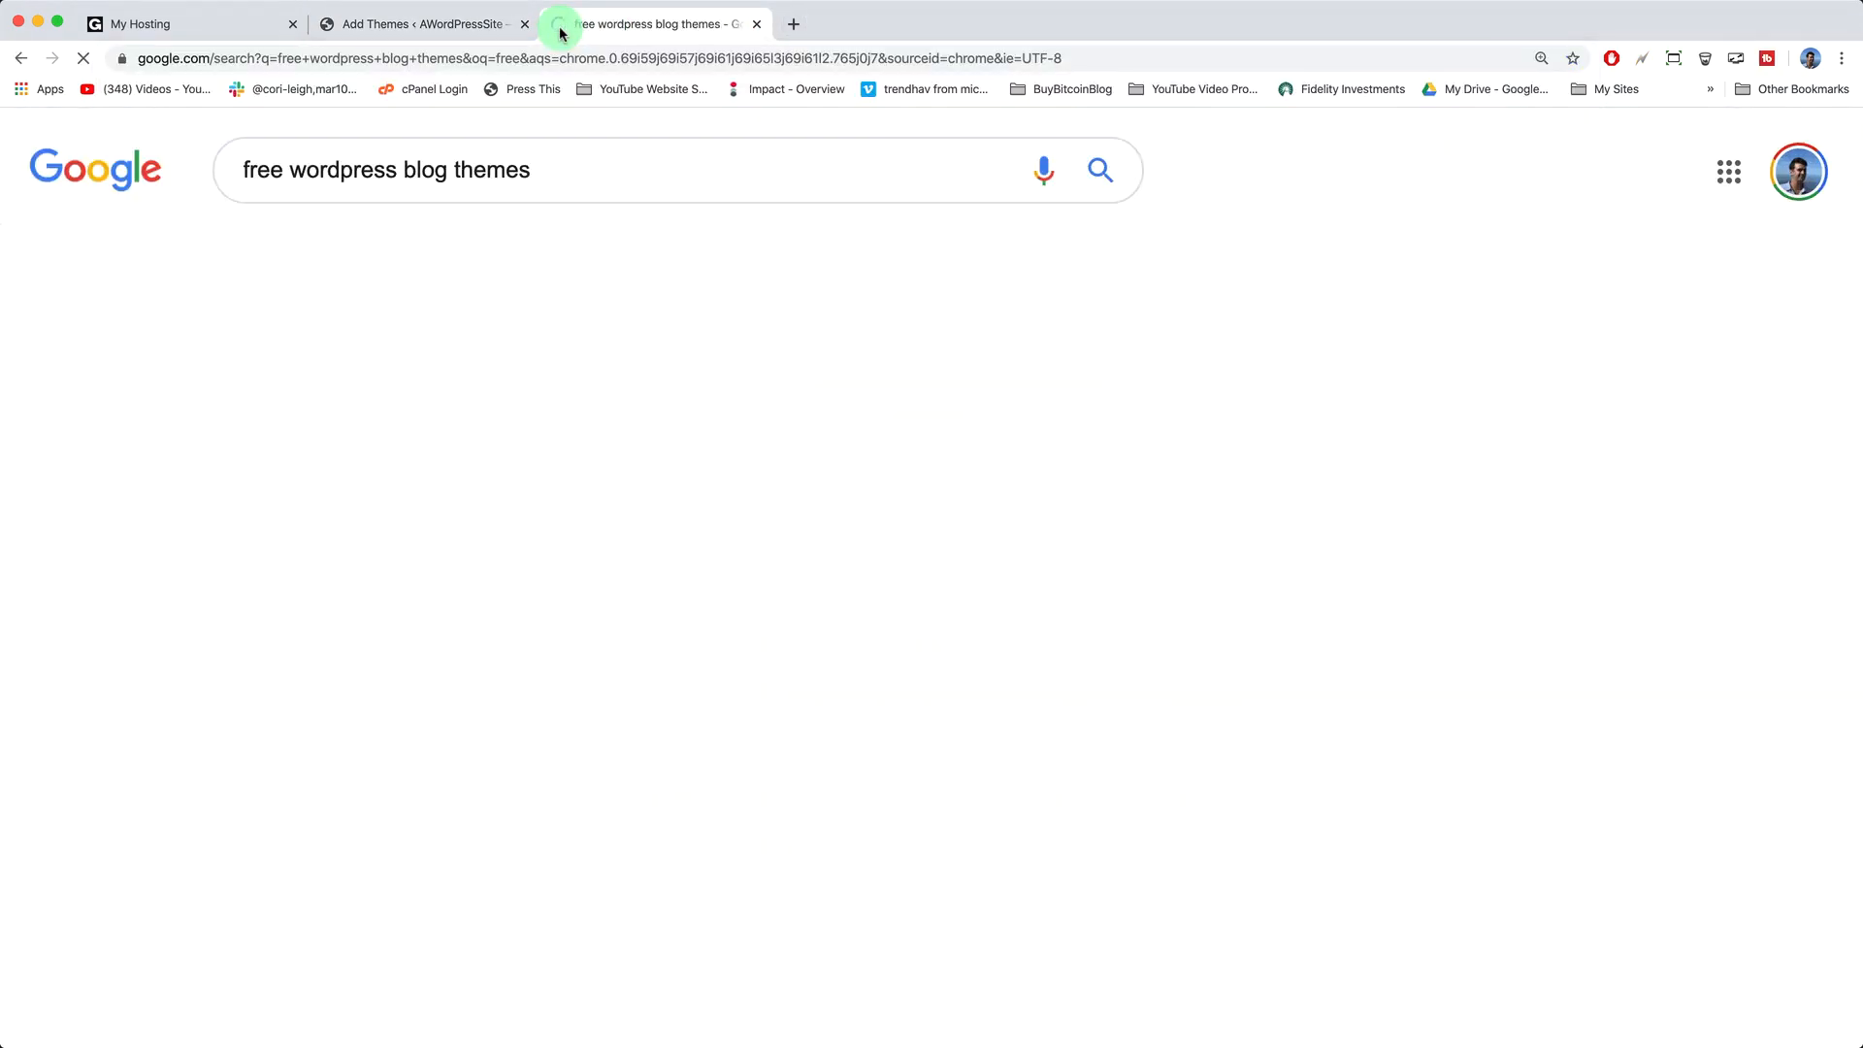
scroll(515, 475, down, 5)
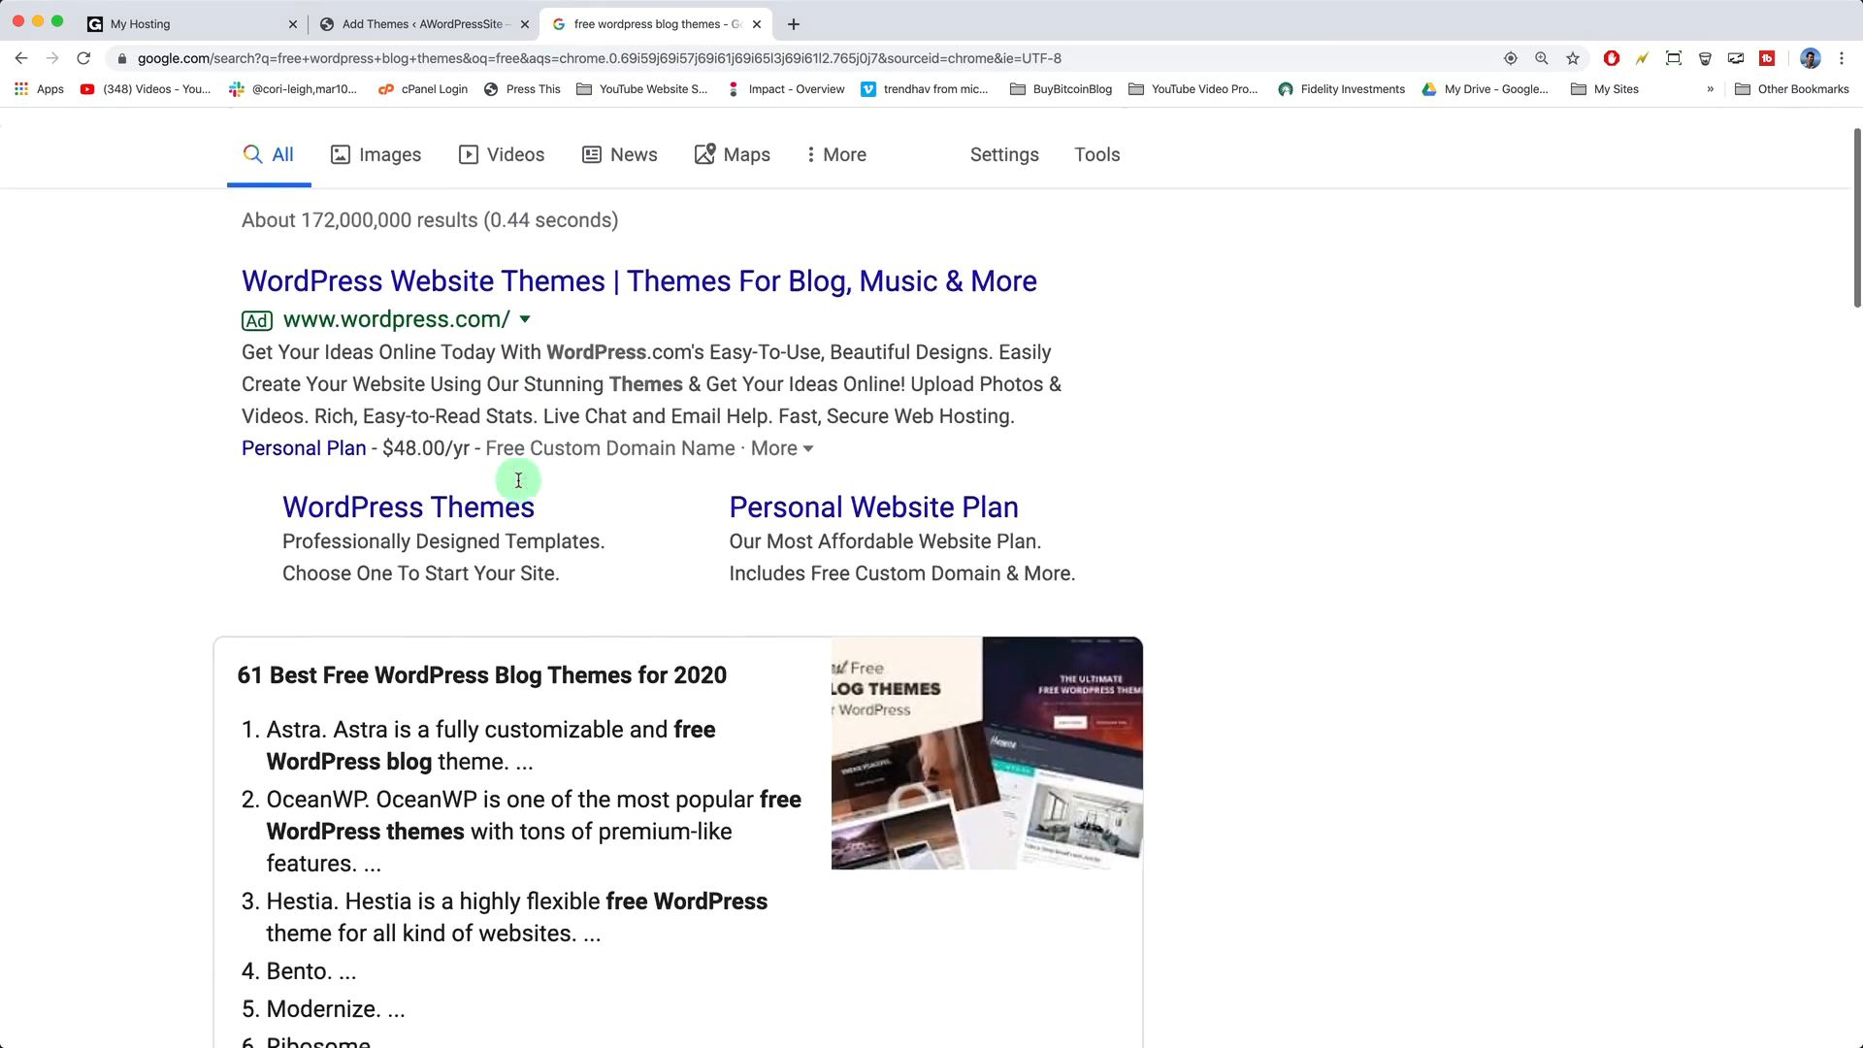
scroll(520, 485, down, 1)
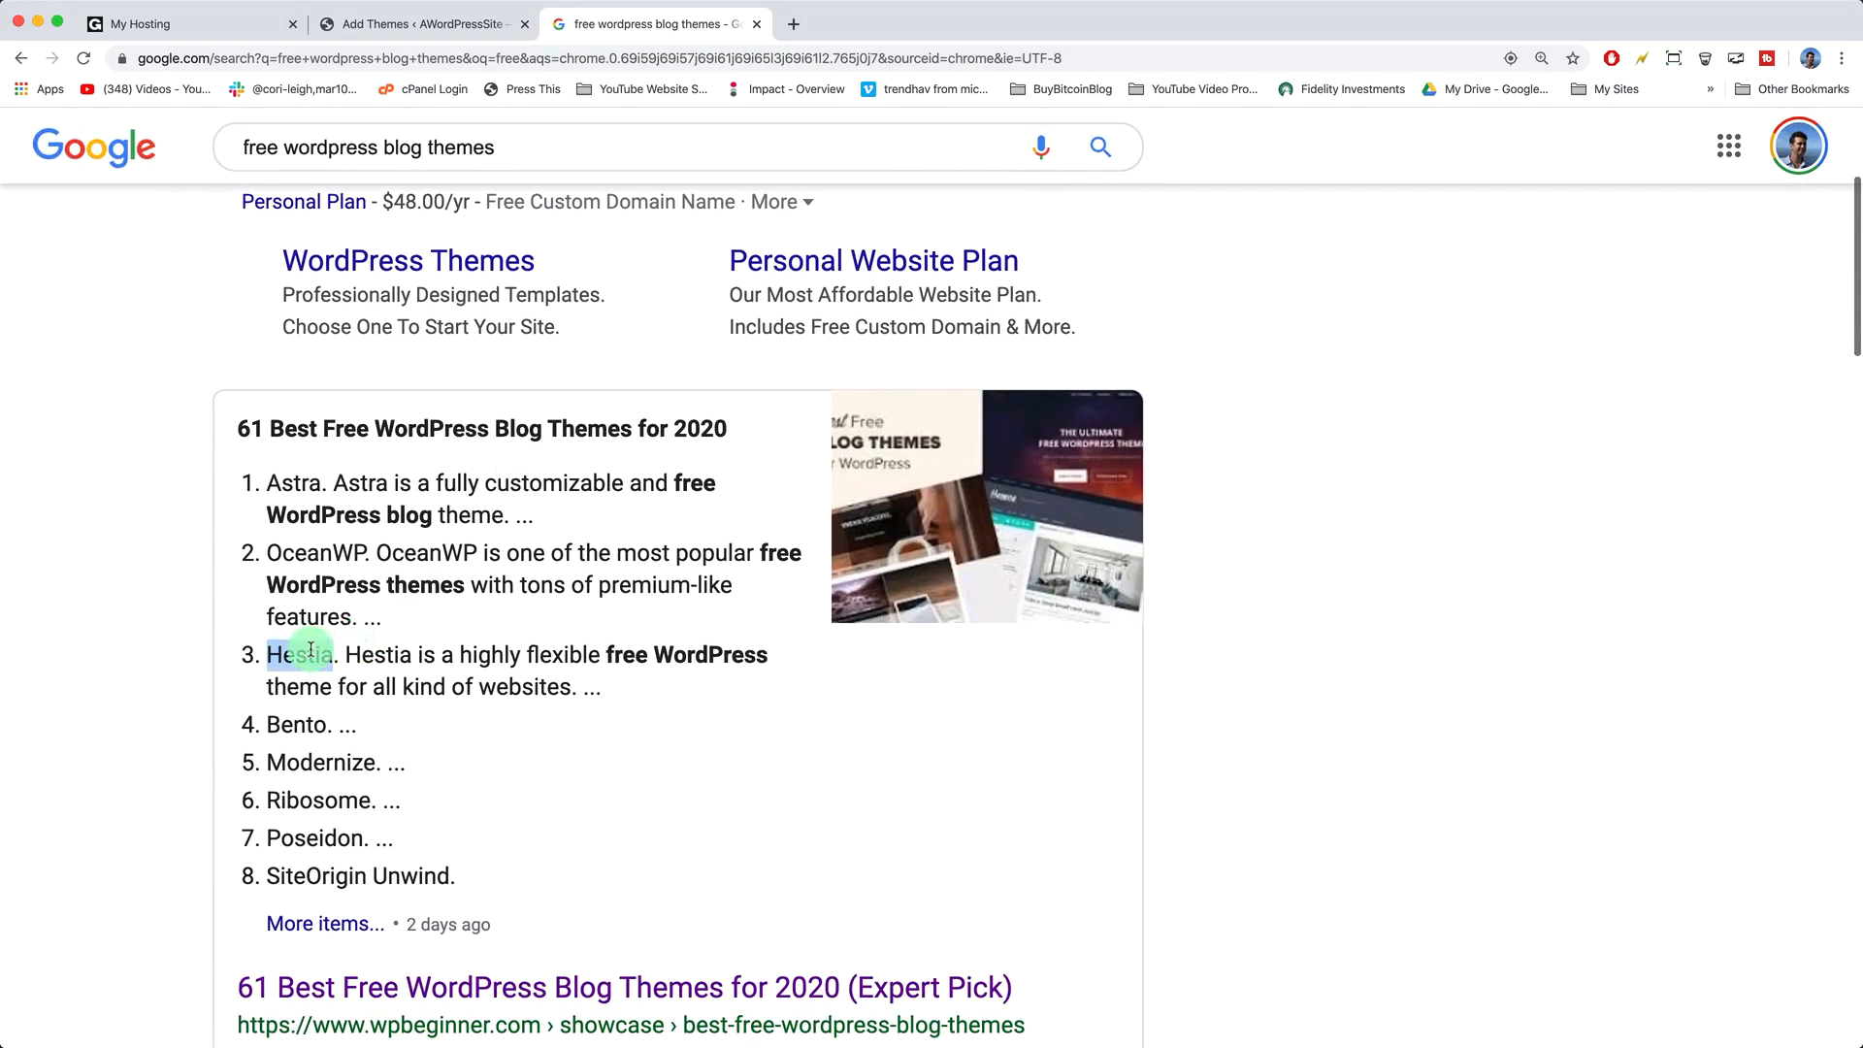
click(756, 23)
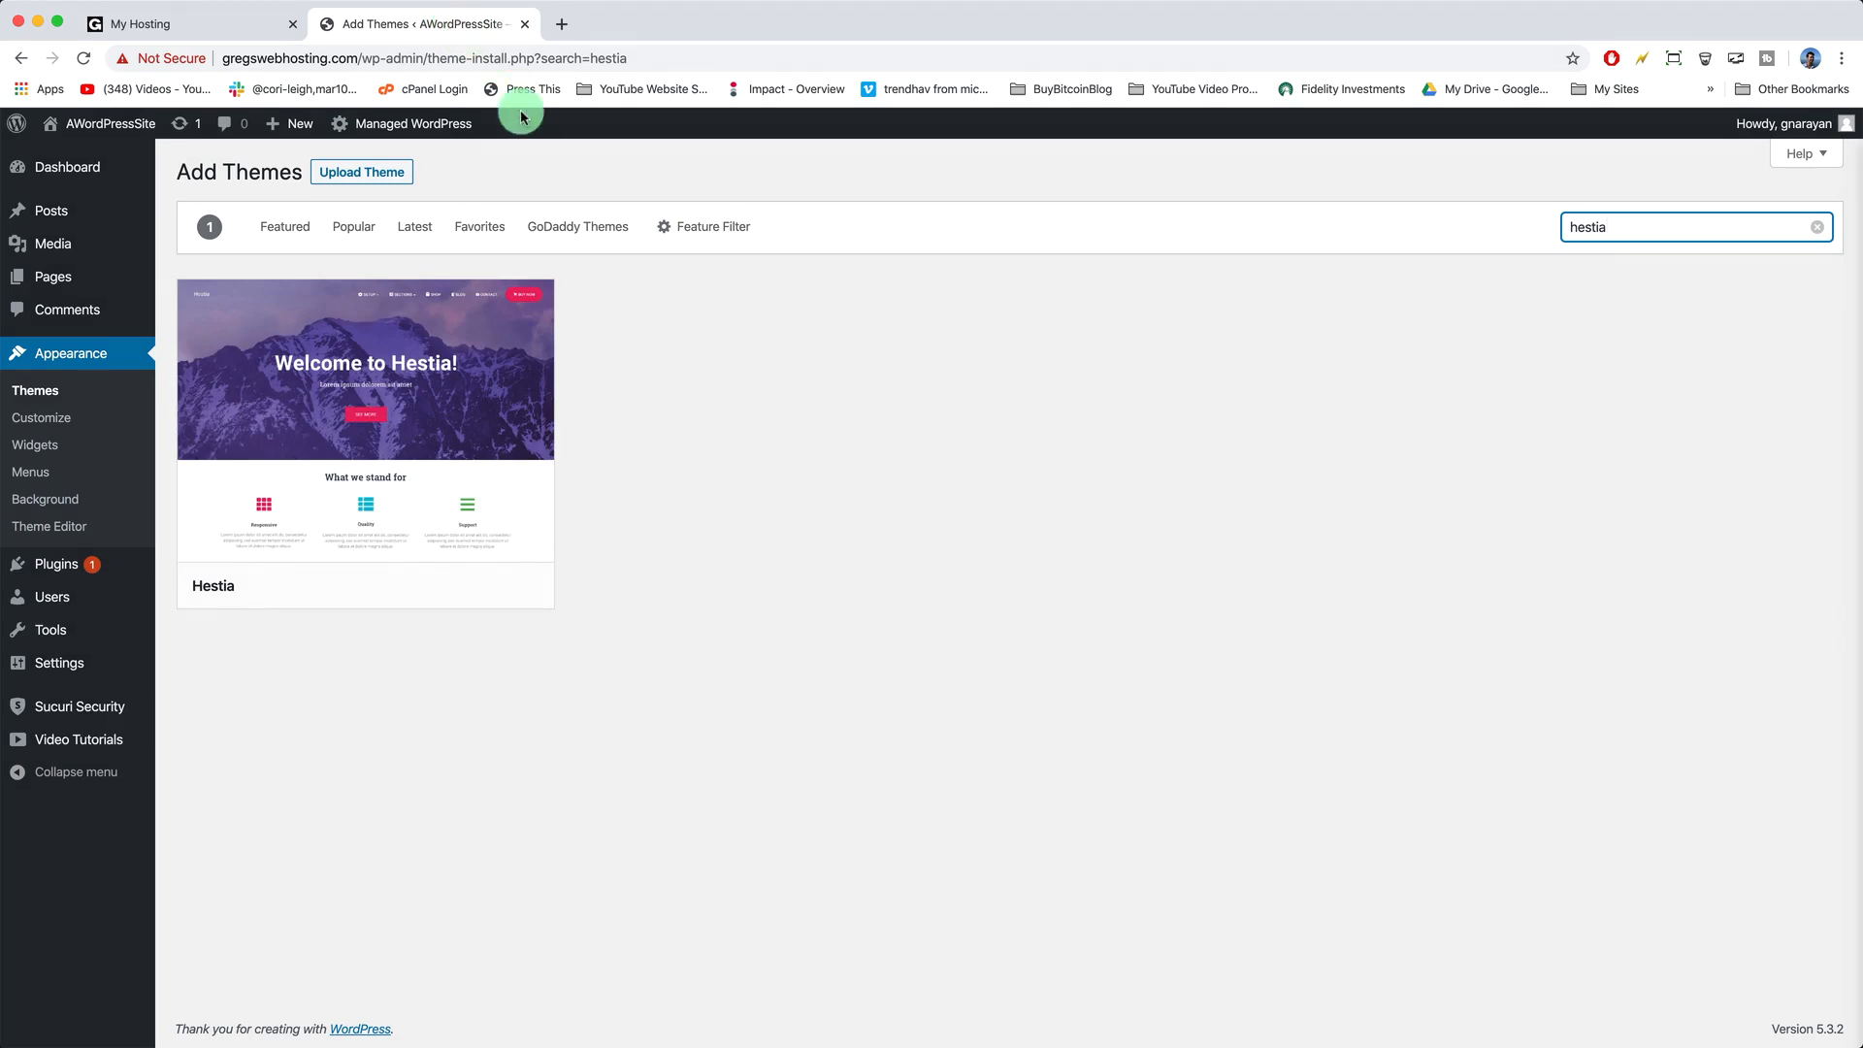
- Install and activate the Hestia theme, then scroll through the live site in its Hestia design
click(444, 587)
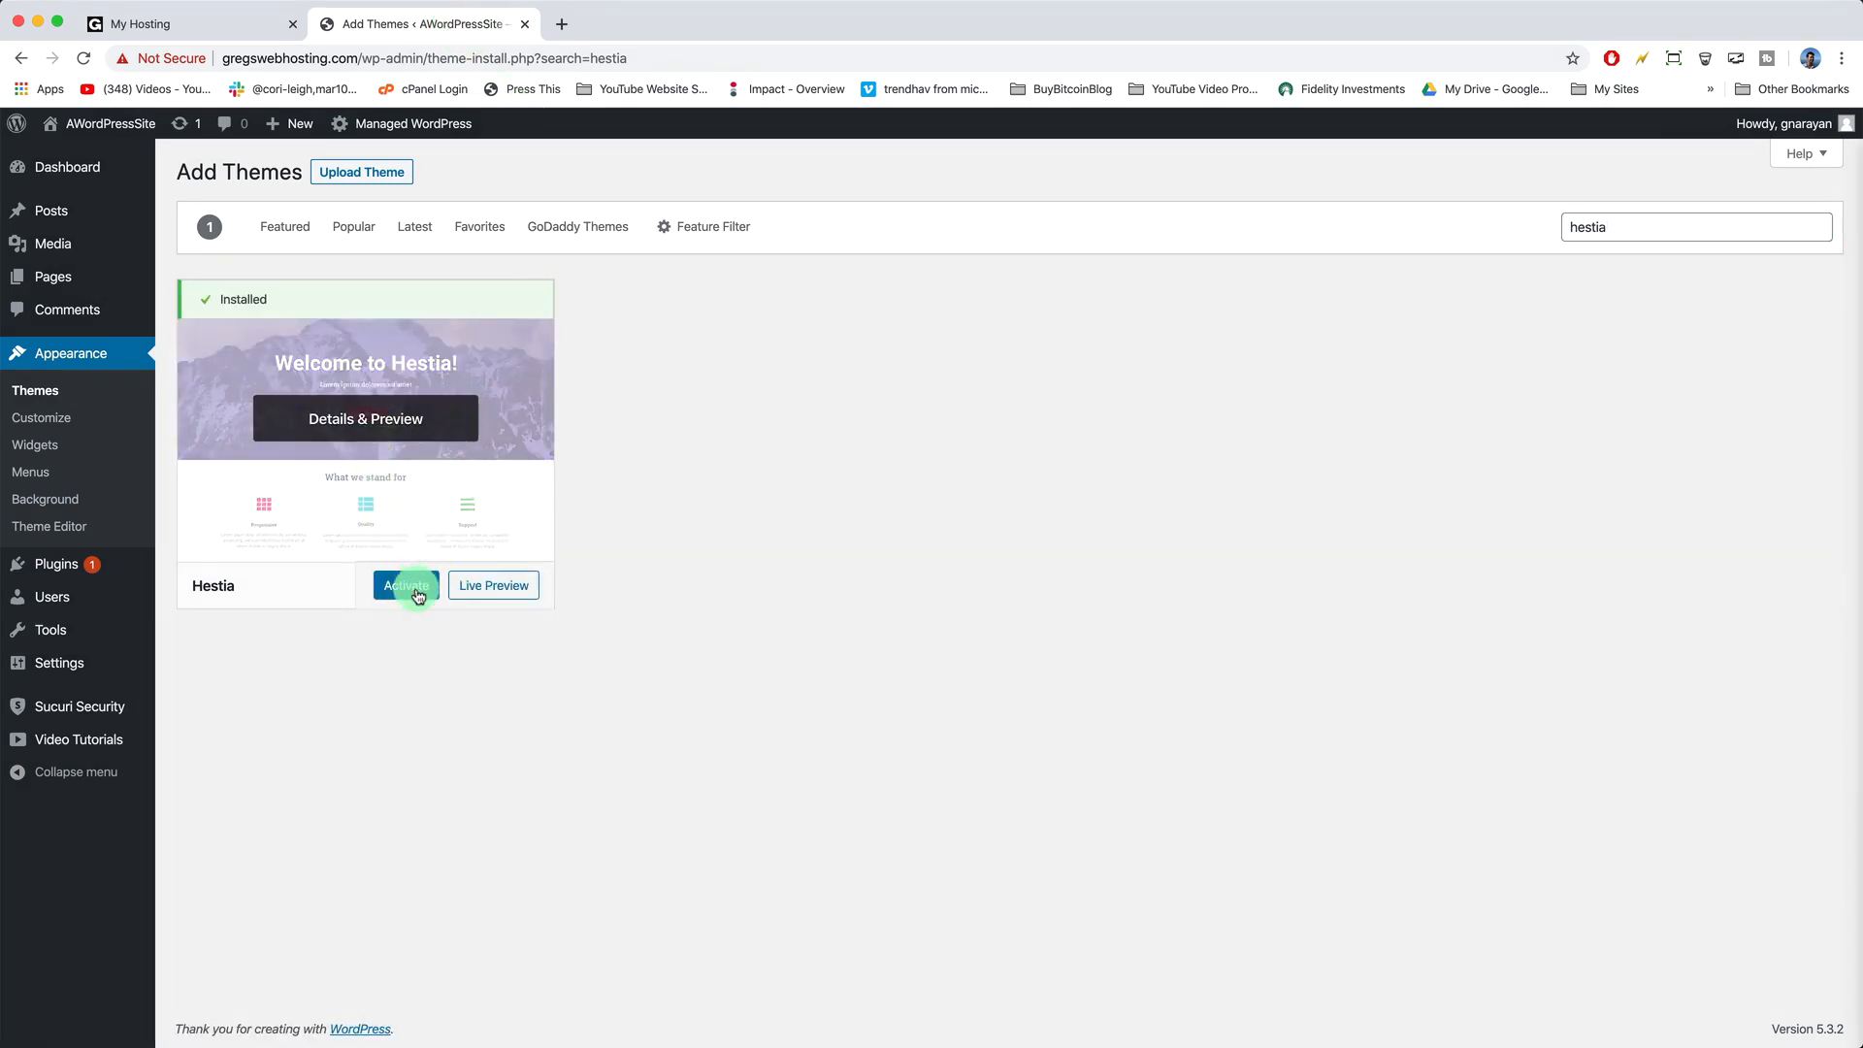
click(419, 594)
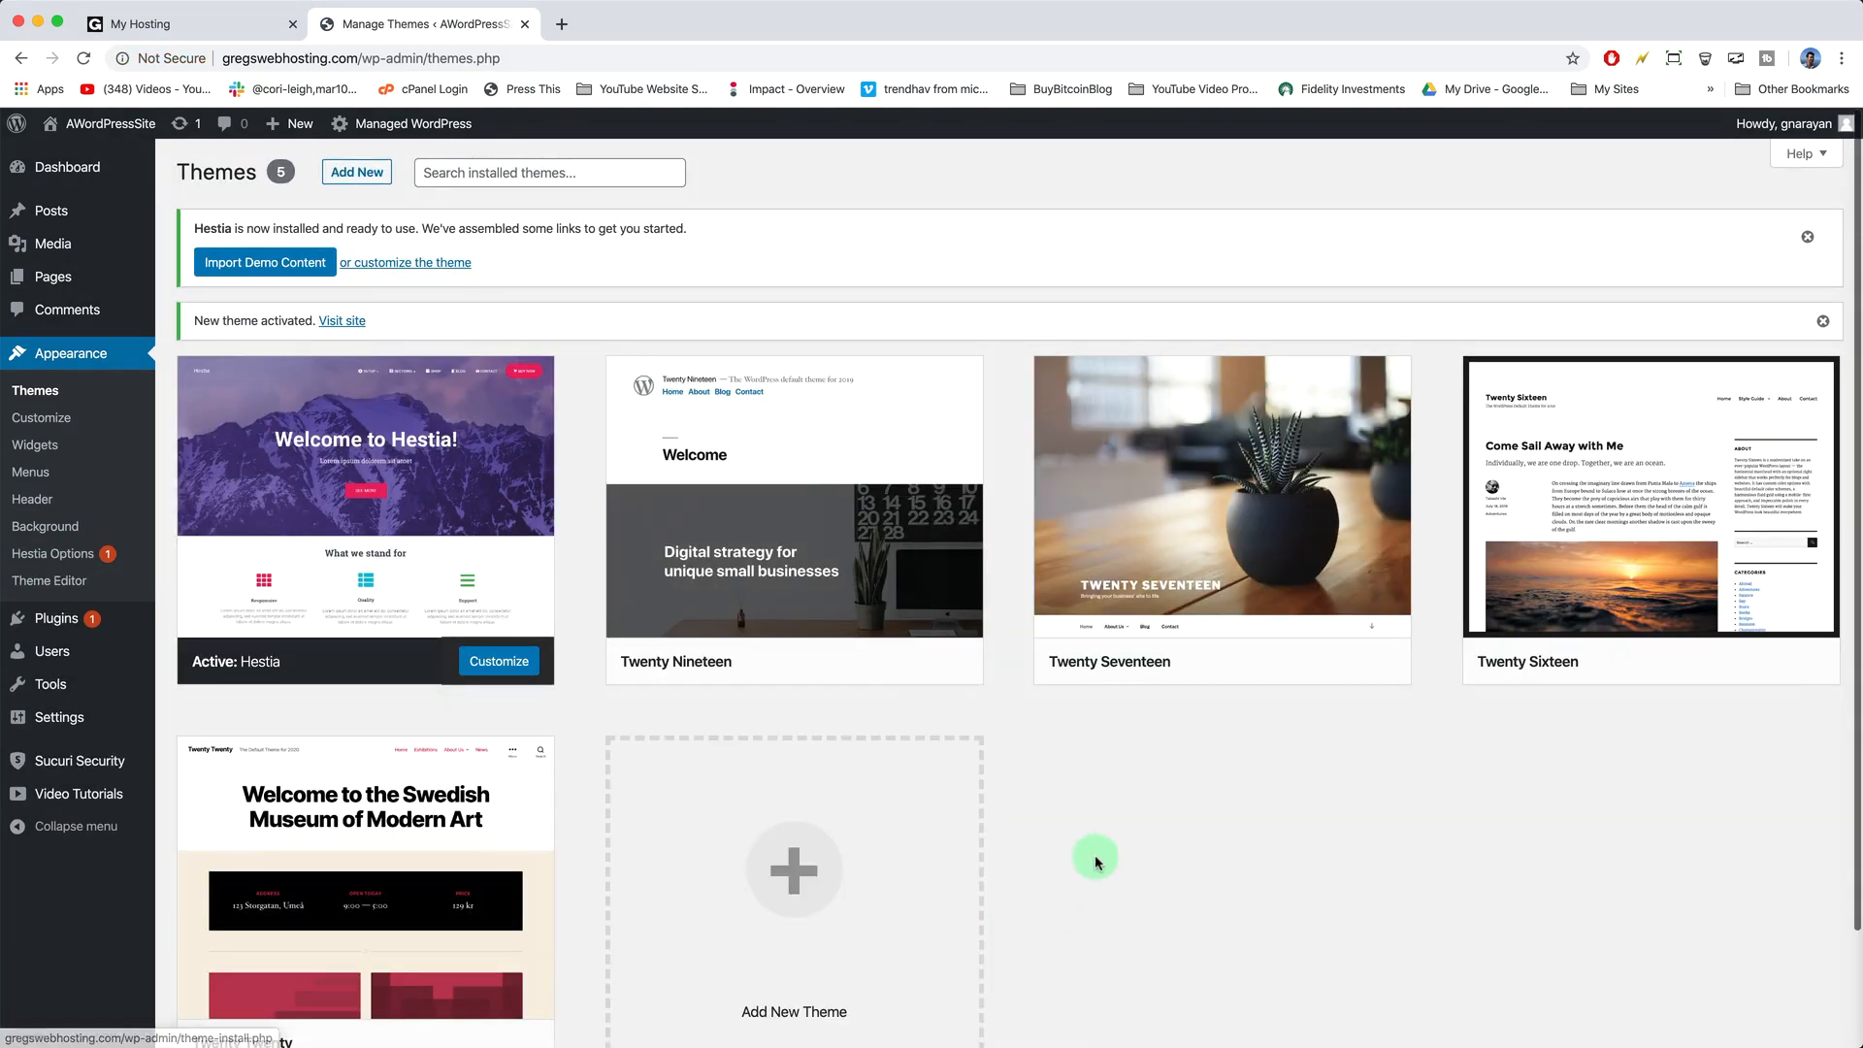
scroll(1096, 859, down, 3)
scroll(1095, 861, up, 3)
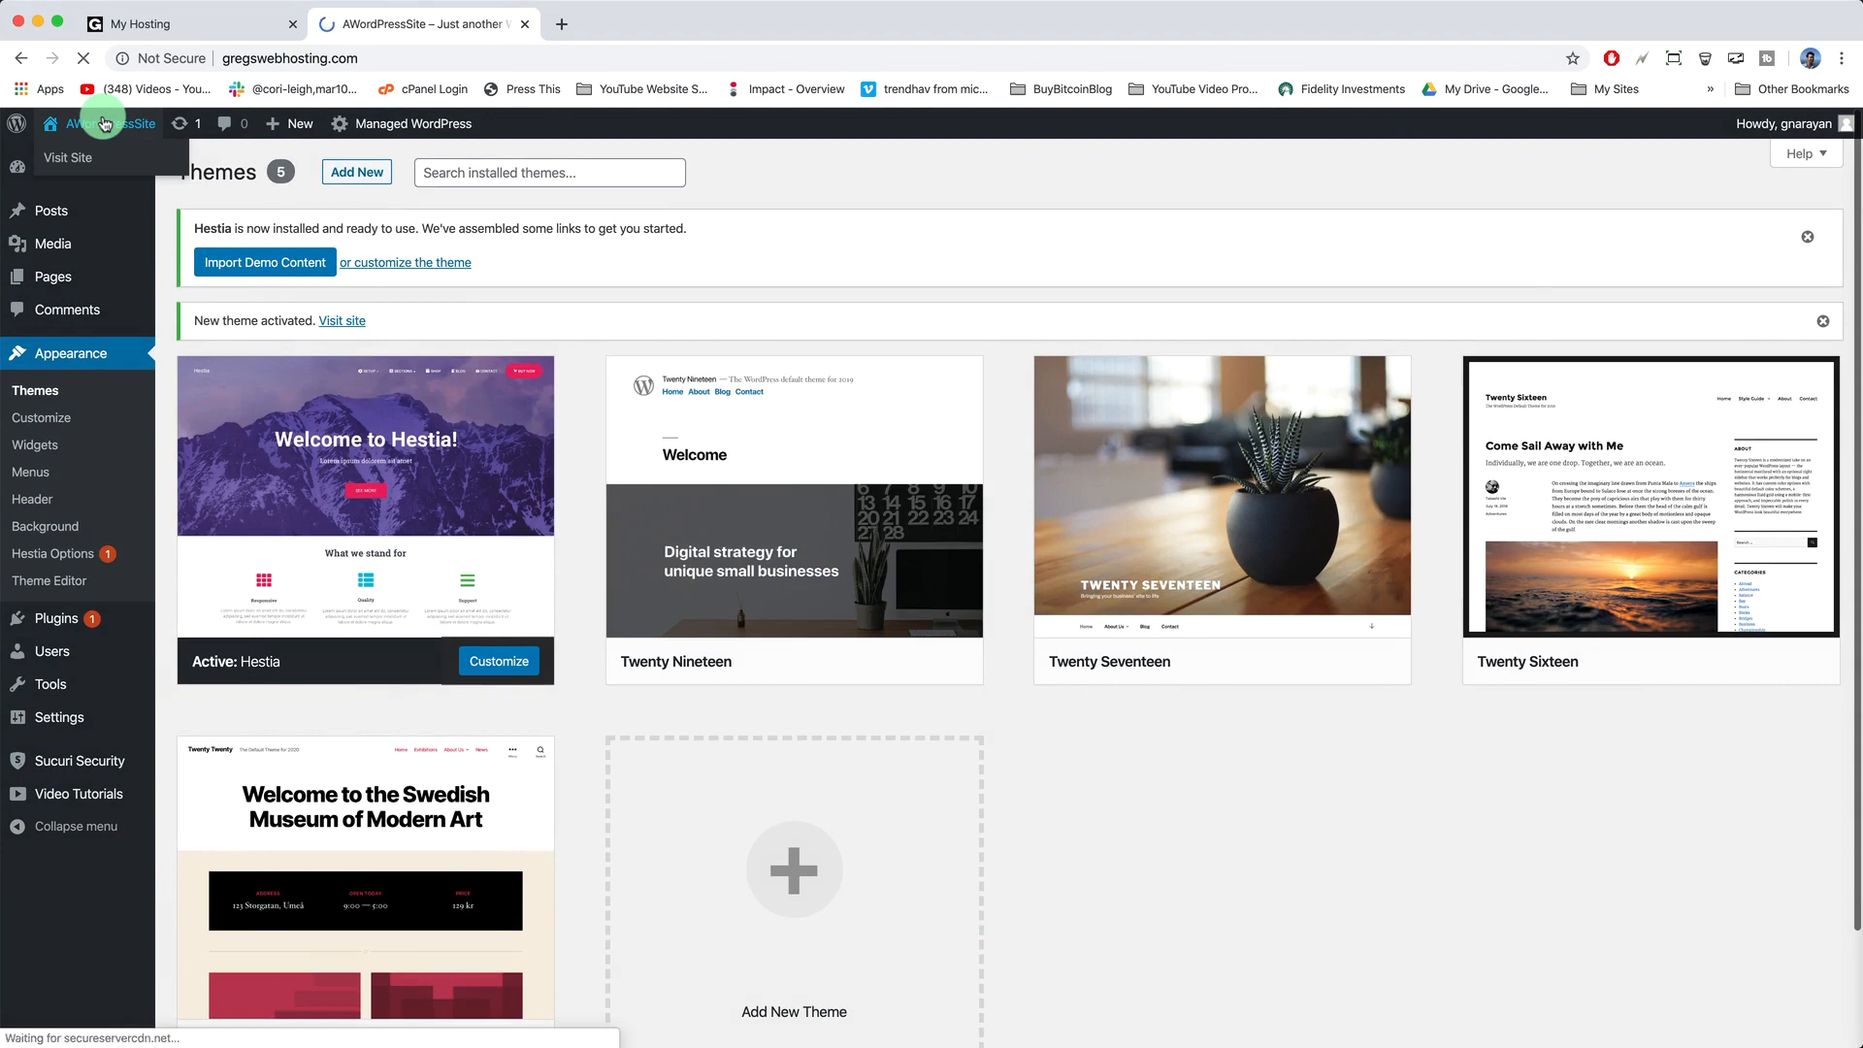
scroll(910, 594, down, 2)
scroll(909, 594, down, 5)
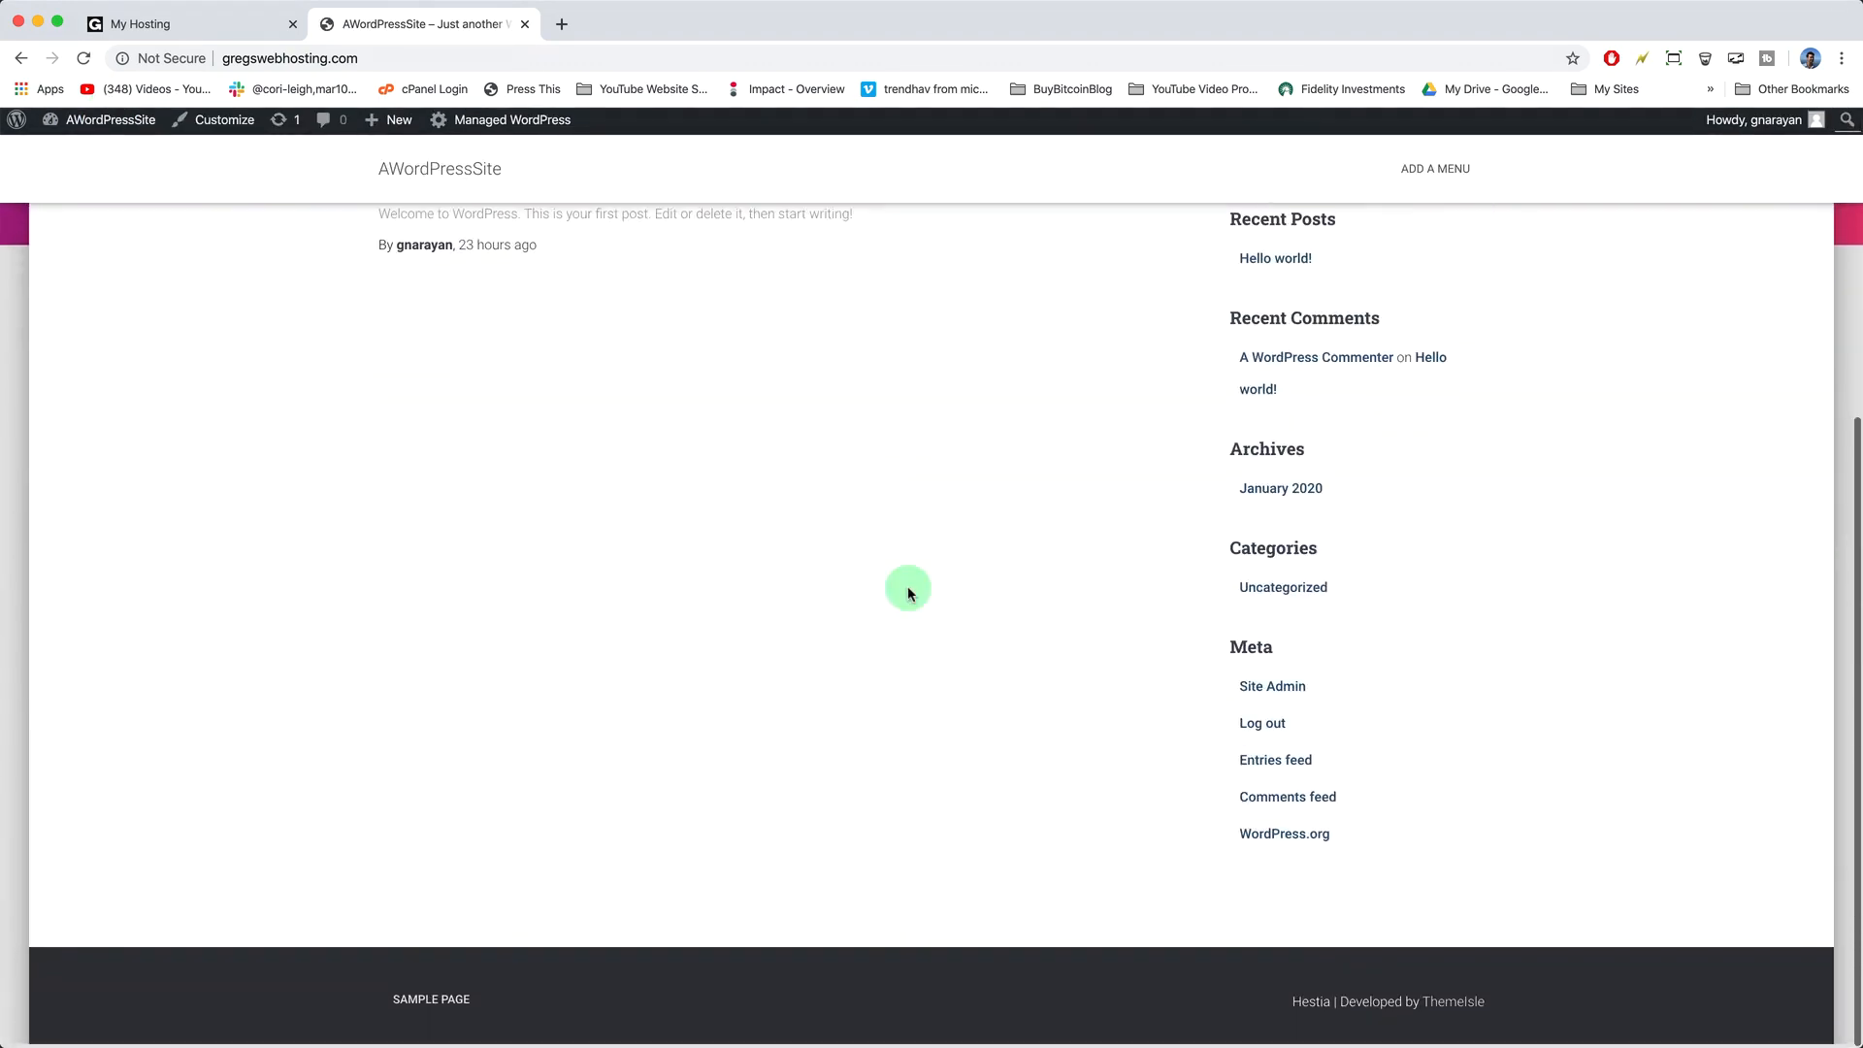
scroll(910, 594, up, 10)
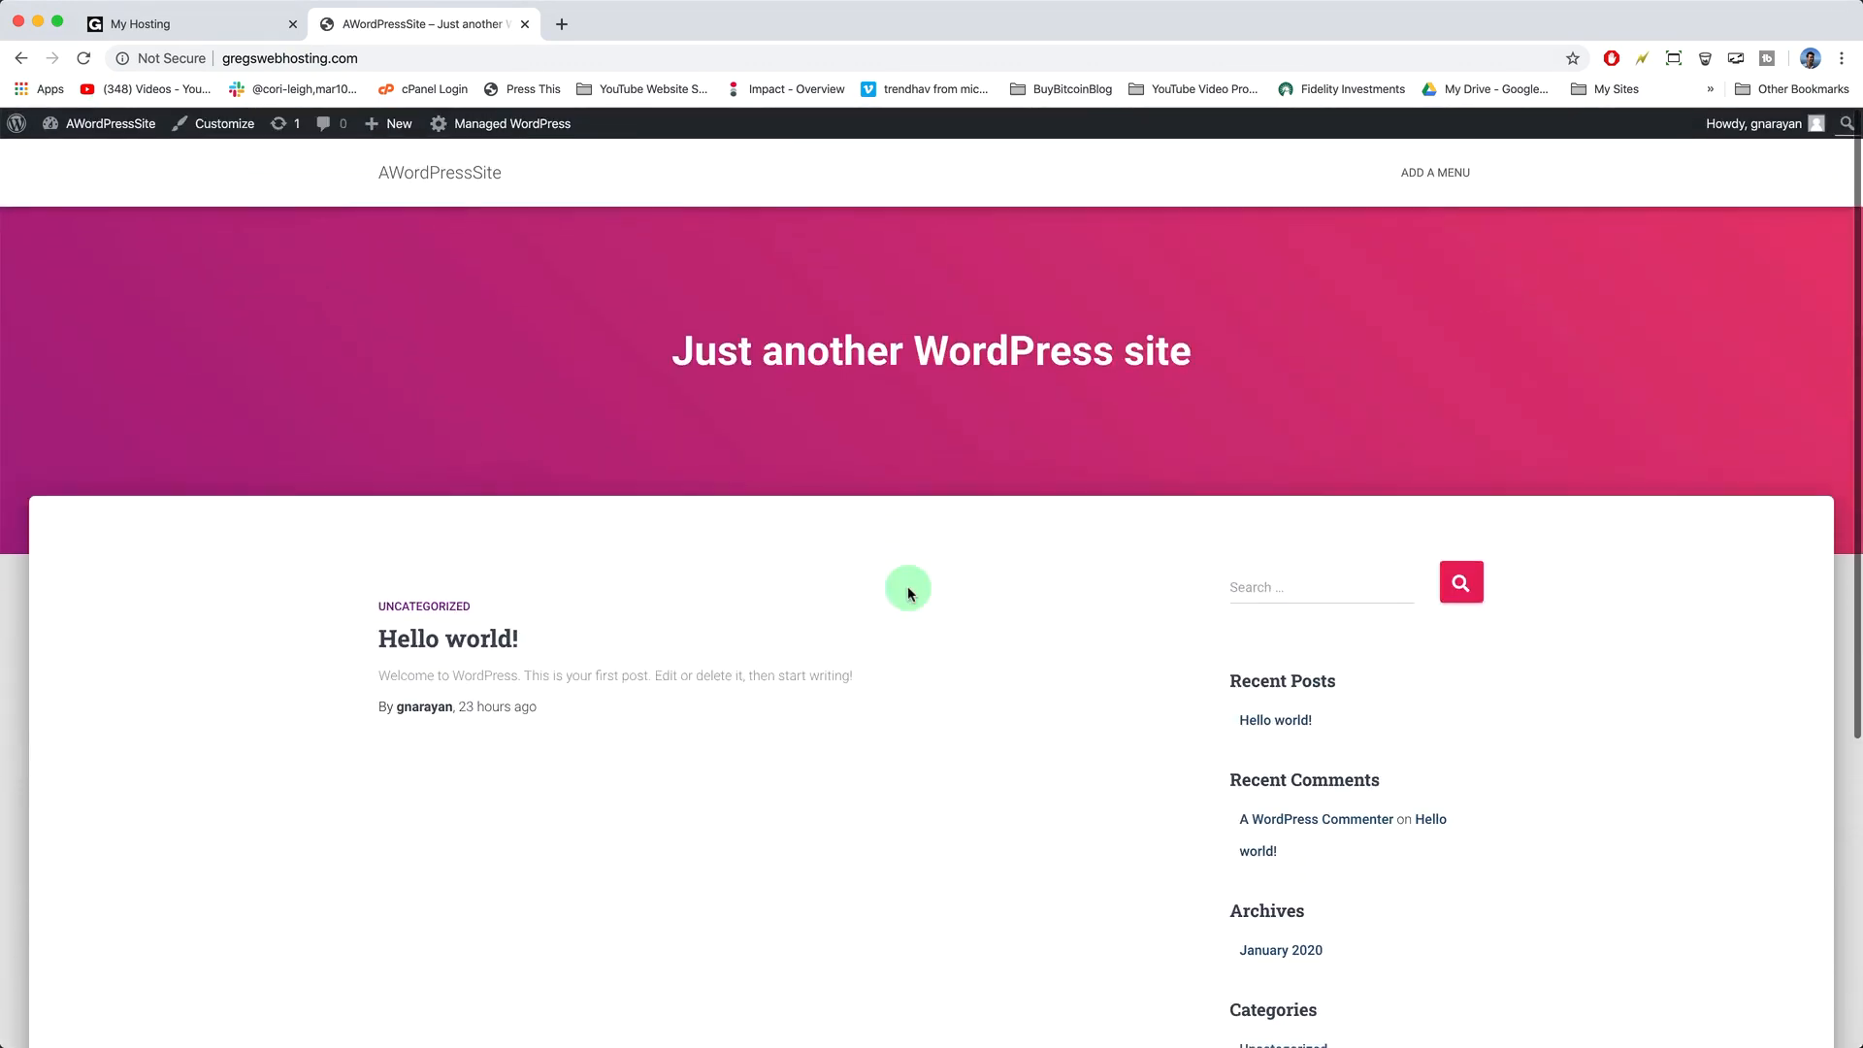
scroll(879, 625, down, 5)
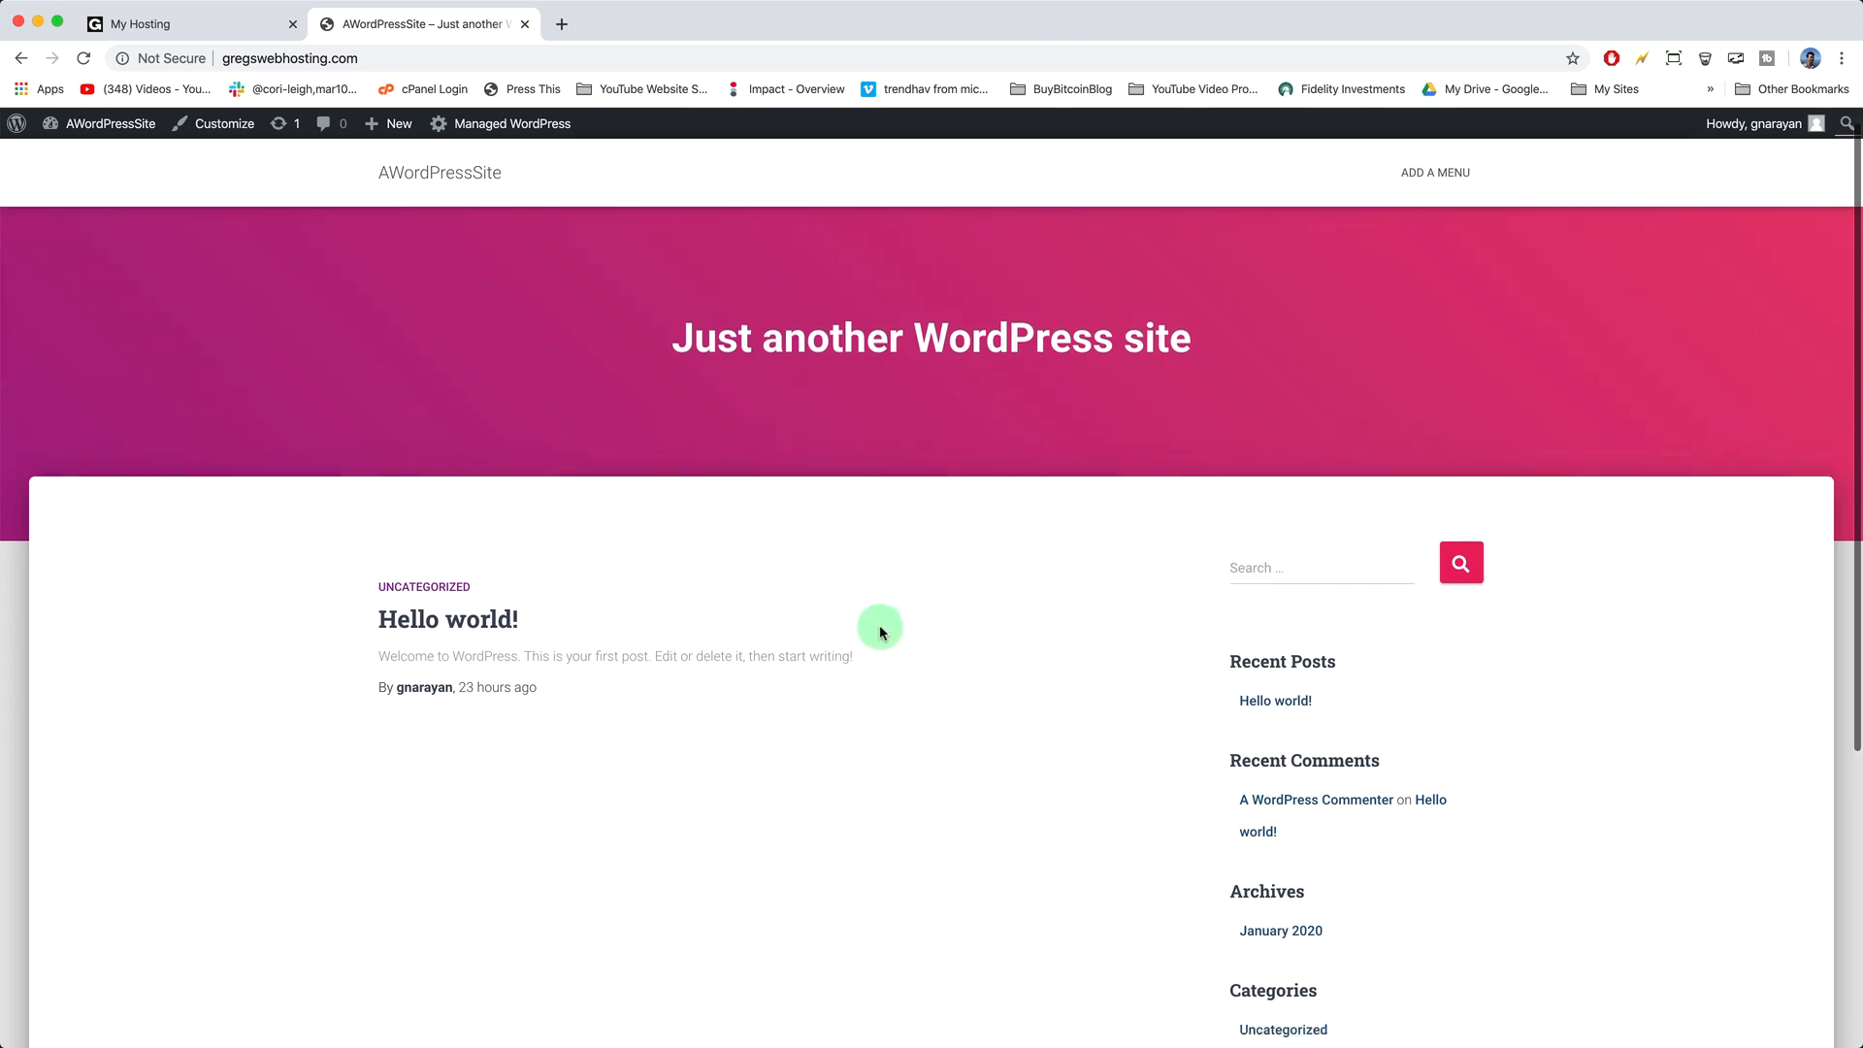
scroll(879, 625, up, 5)
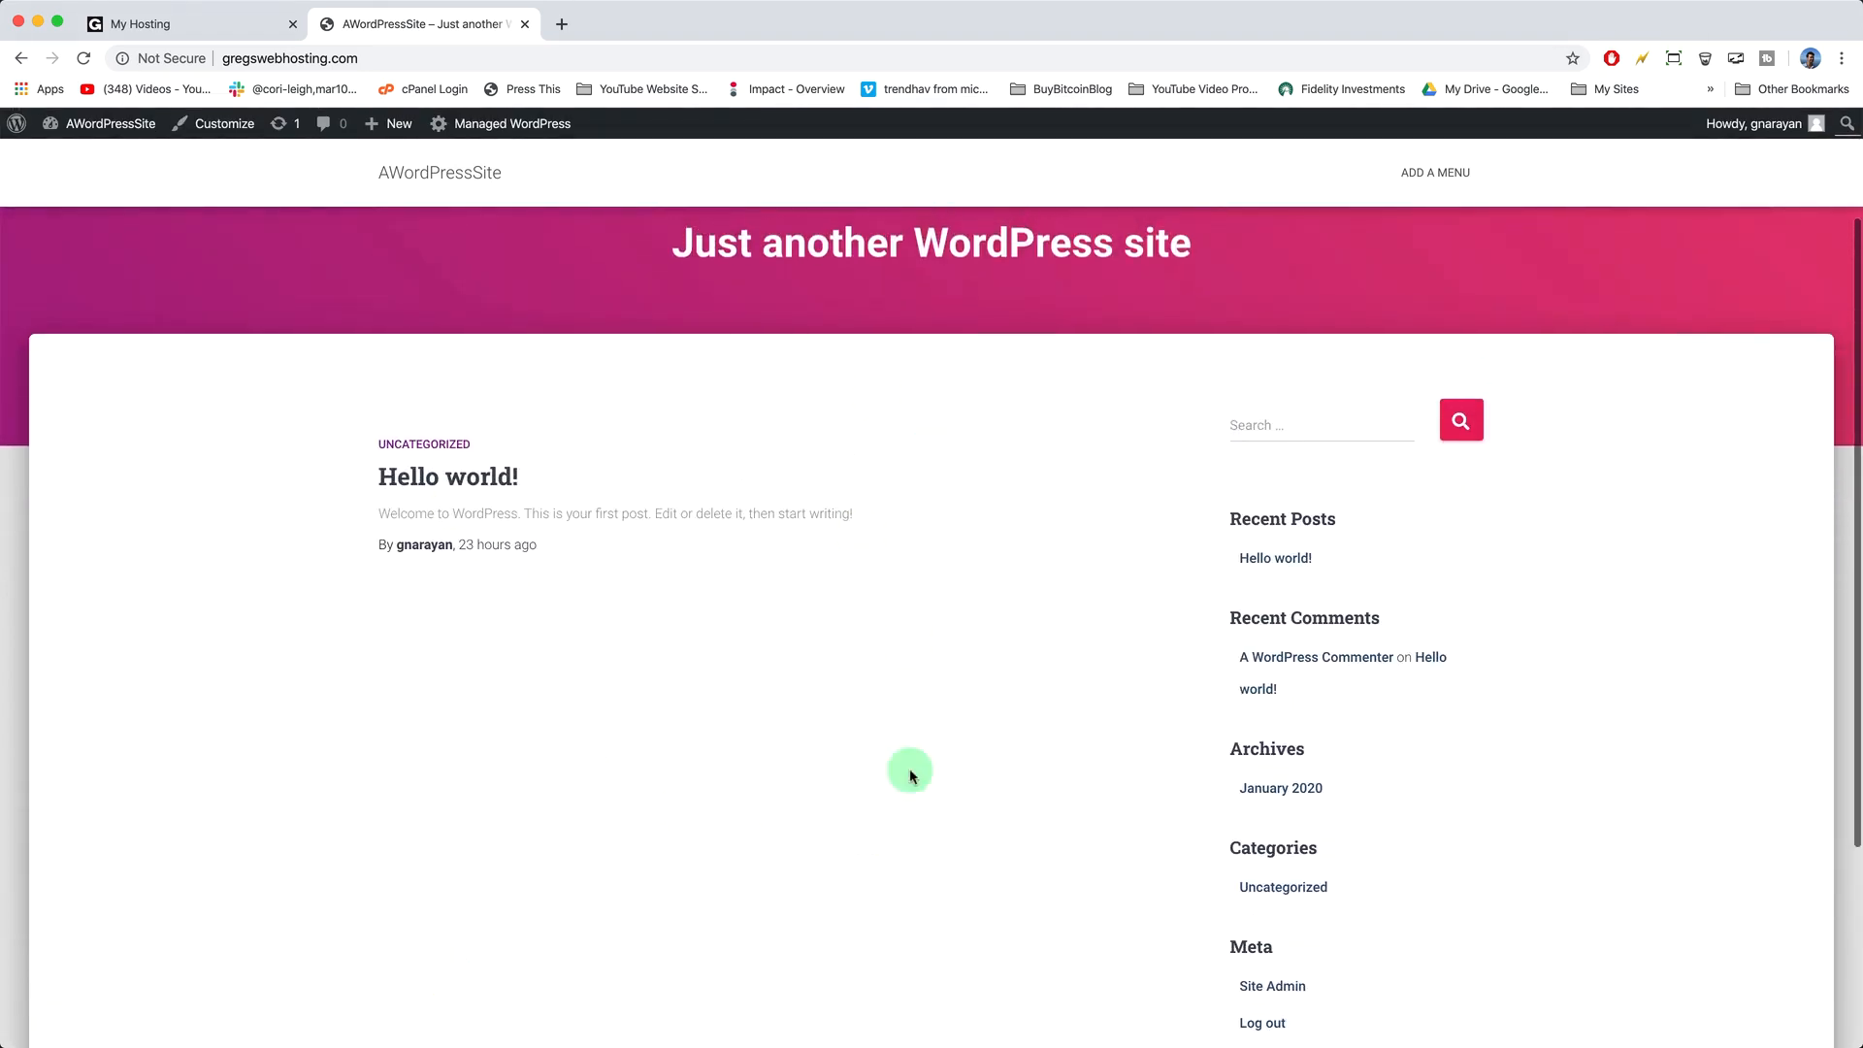
scroll(921, 645, up, 2)
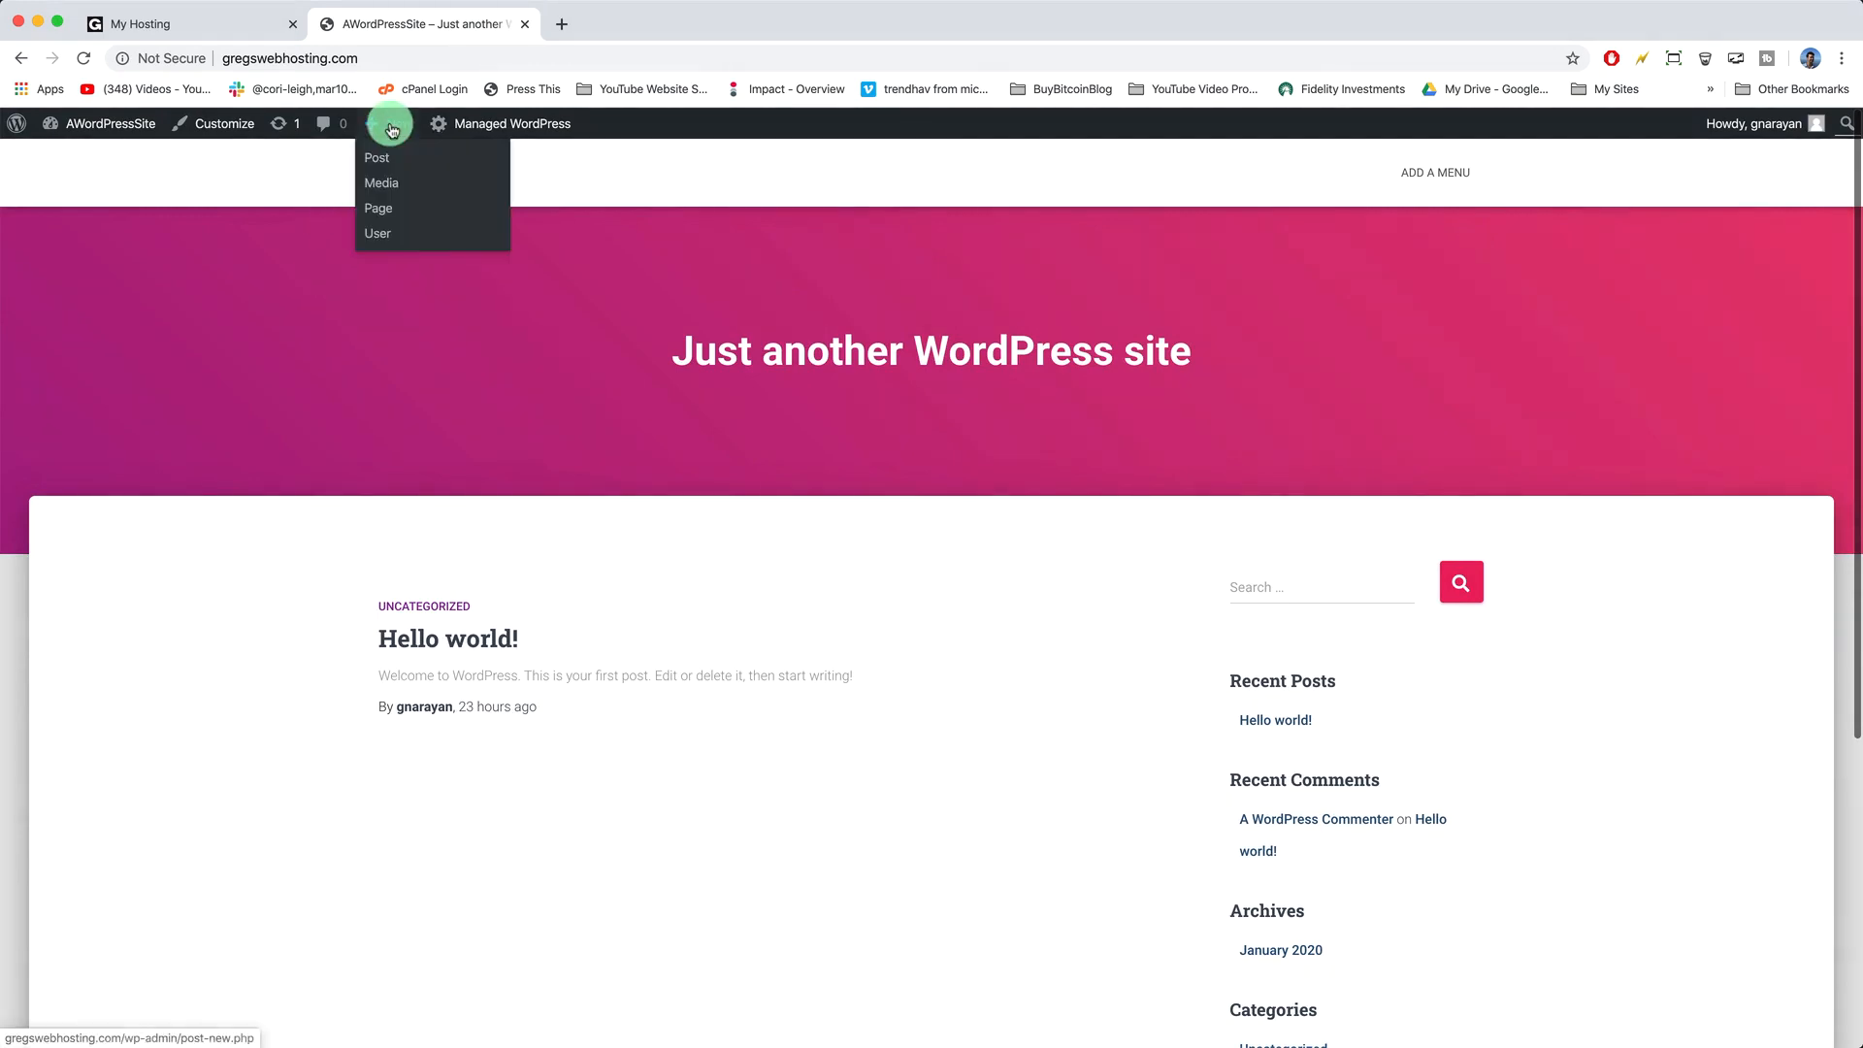
- Start a new post and title it 'Welcome to the Blog'
click(389, 158)
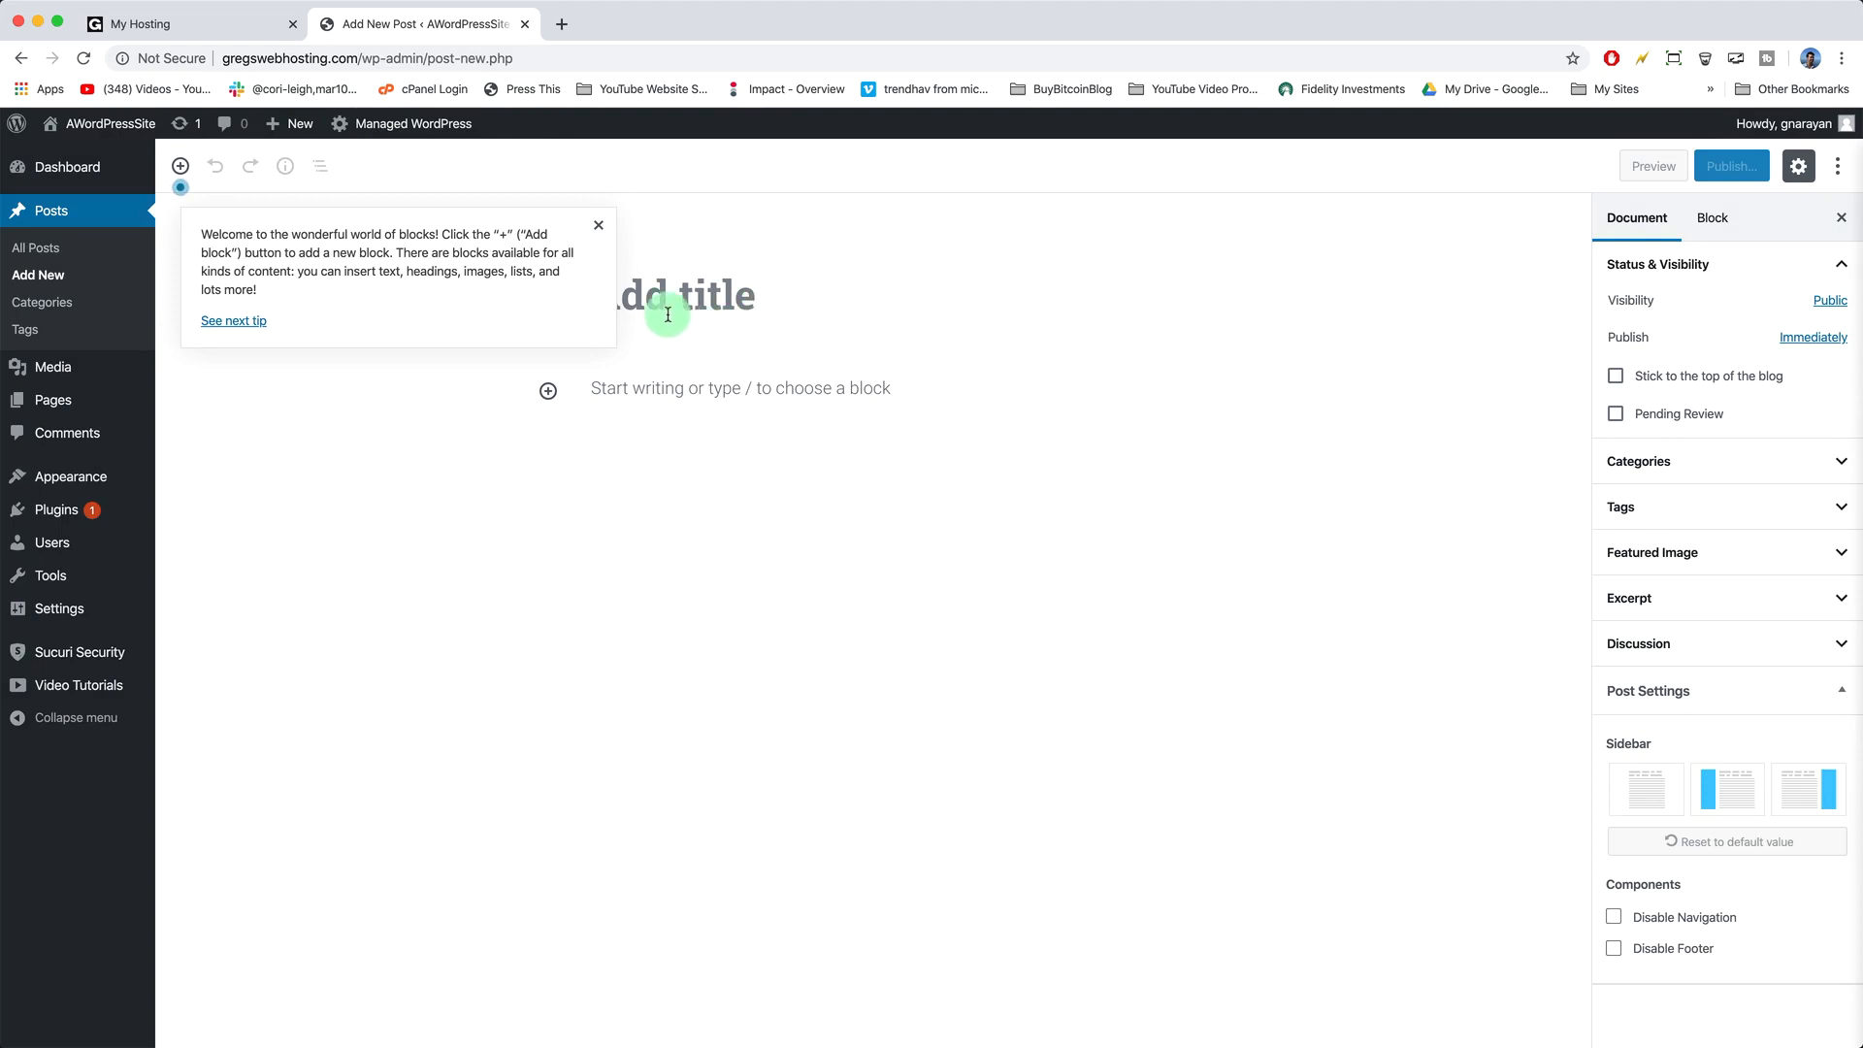
click(599, 226)
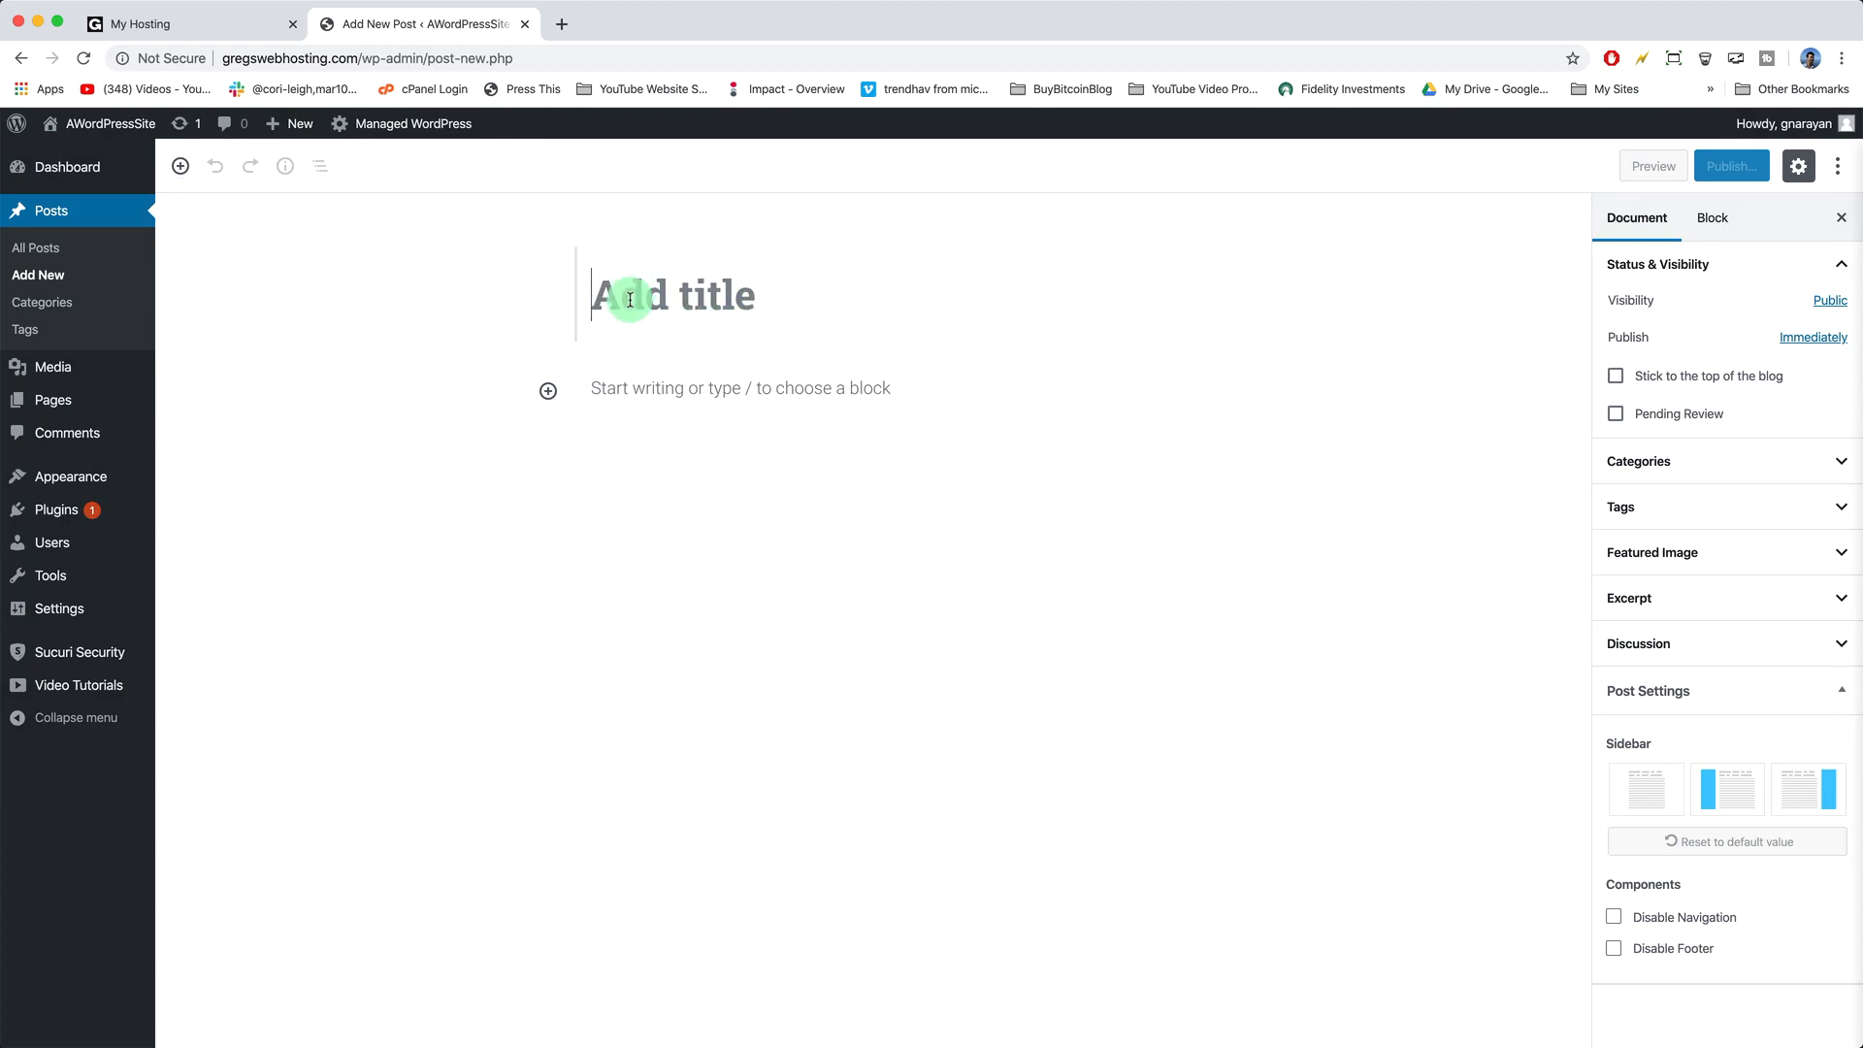
text(Welcome to the Blog)
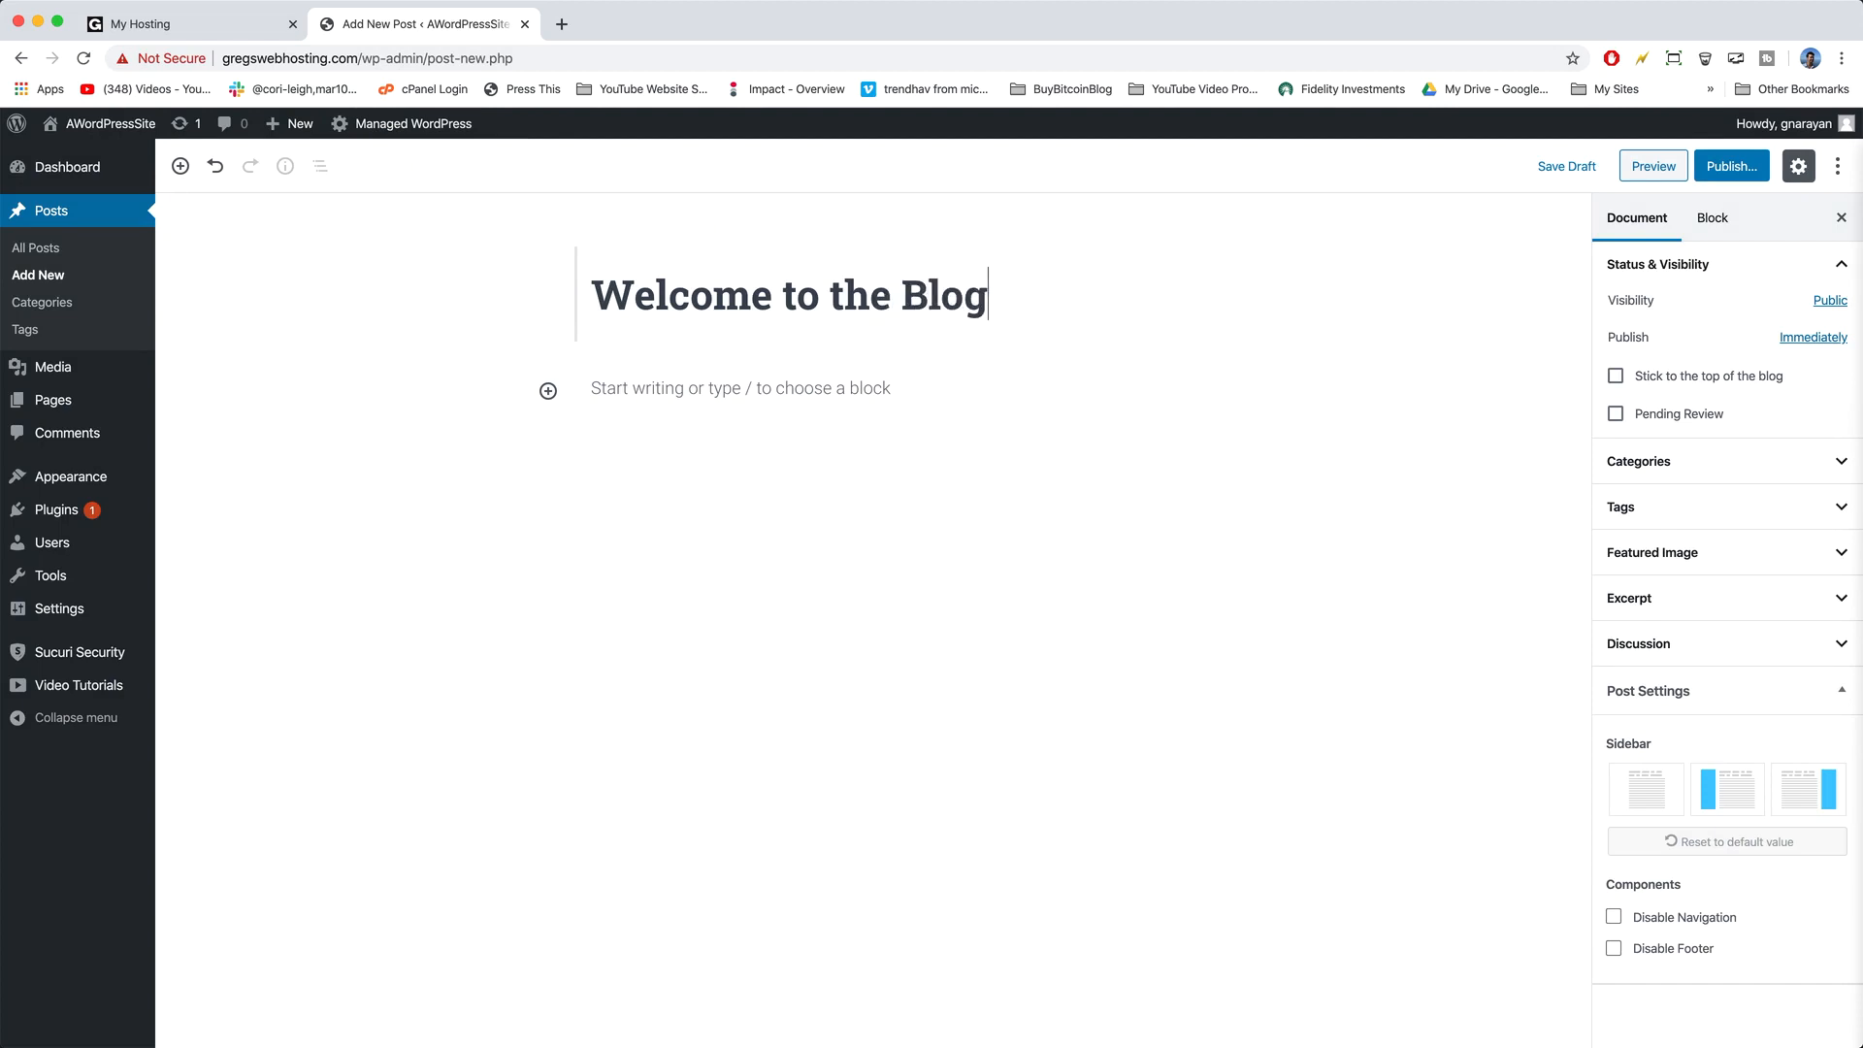
- Paste the four welcome paragraphs, ending with the mission statement, into the post body
click(630, 390)
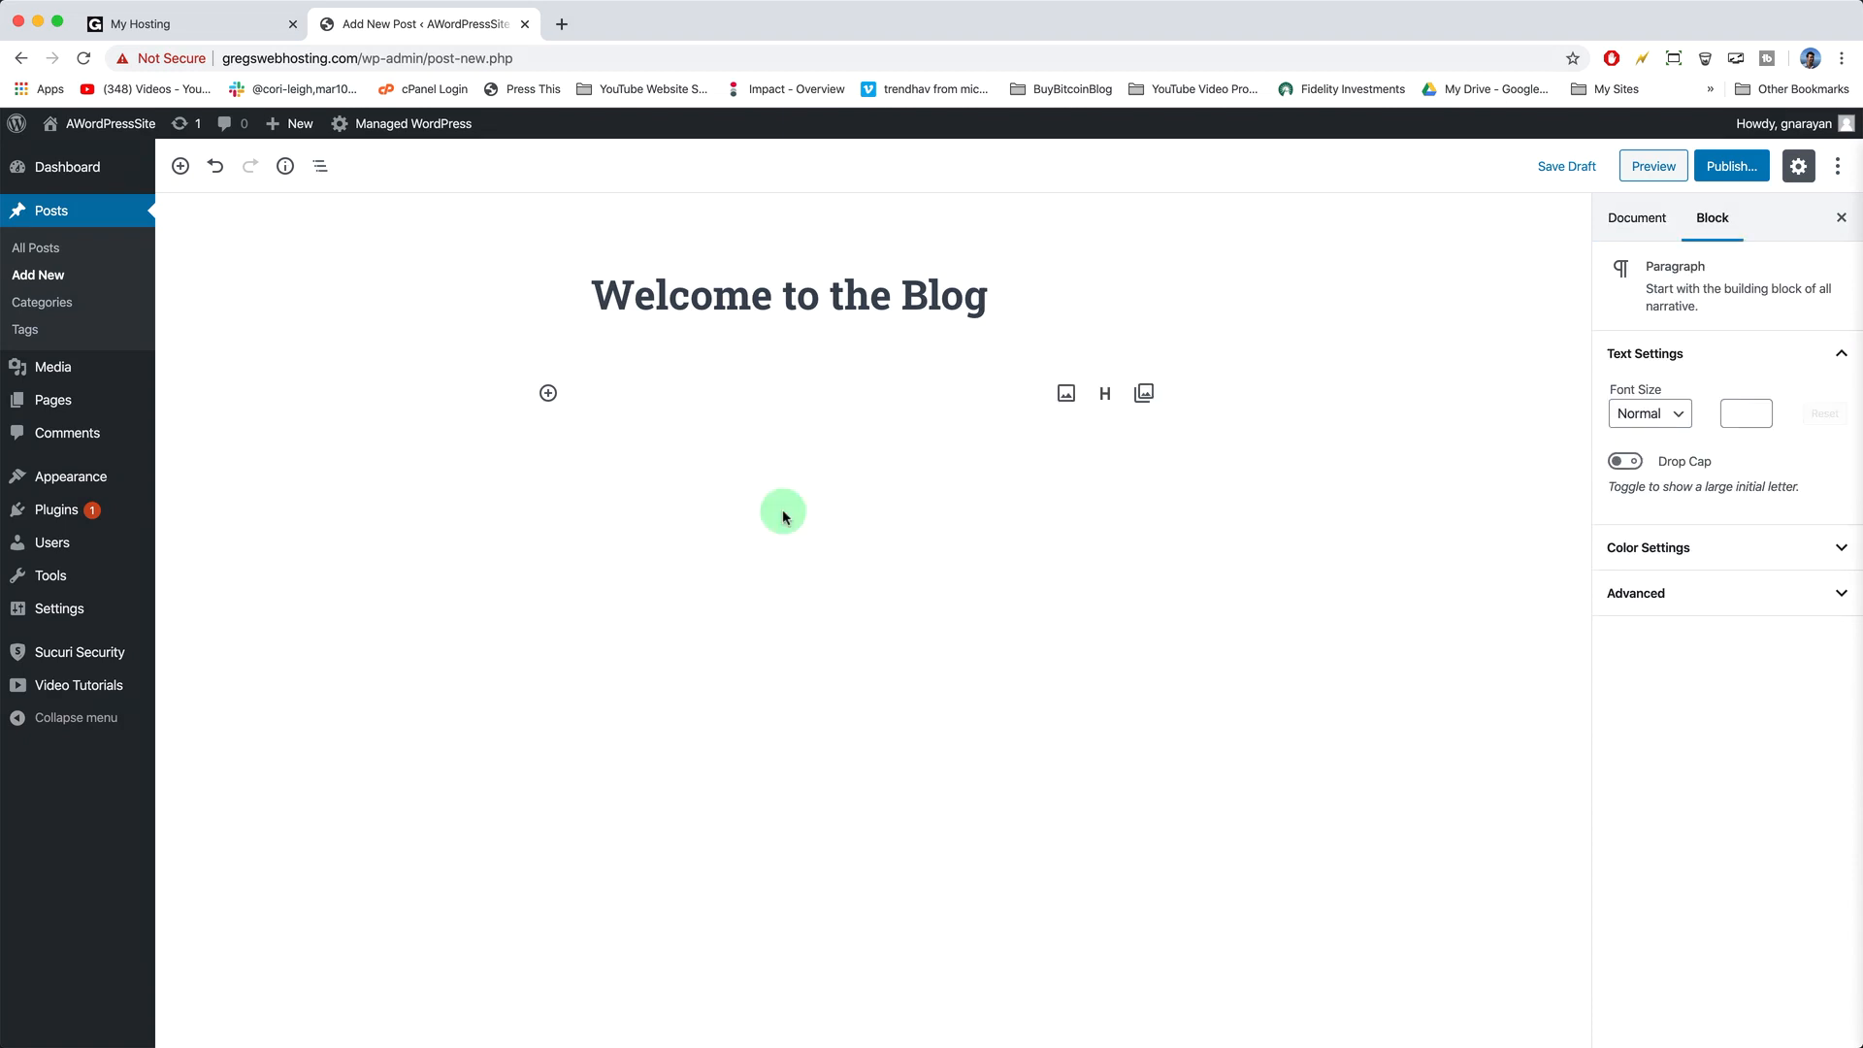
key(super+v)
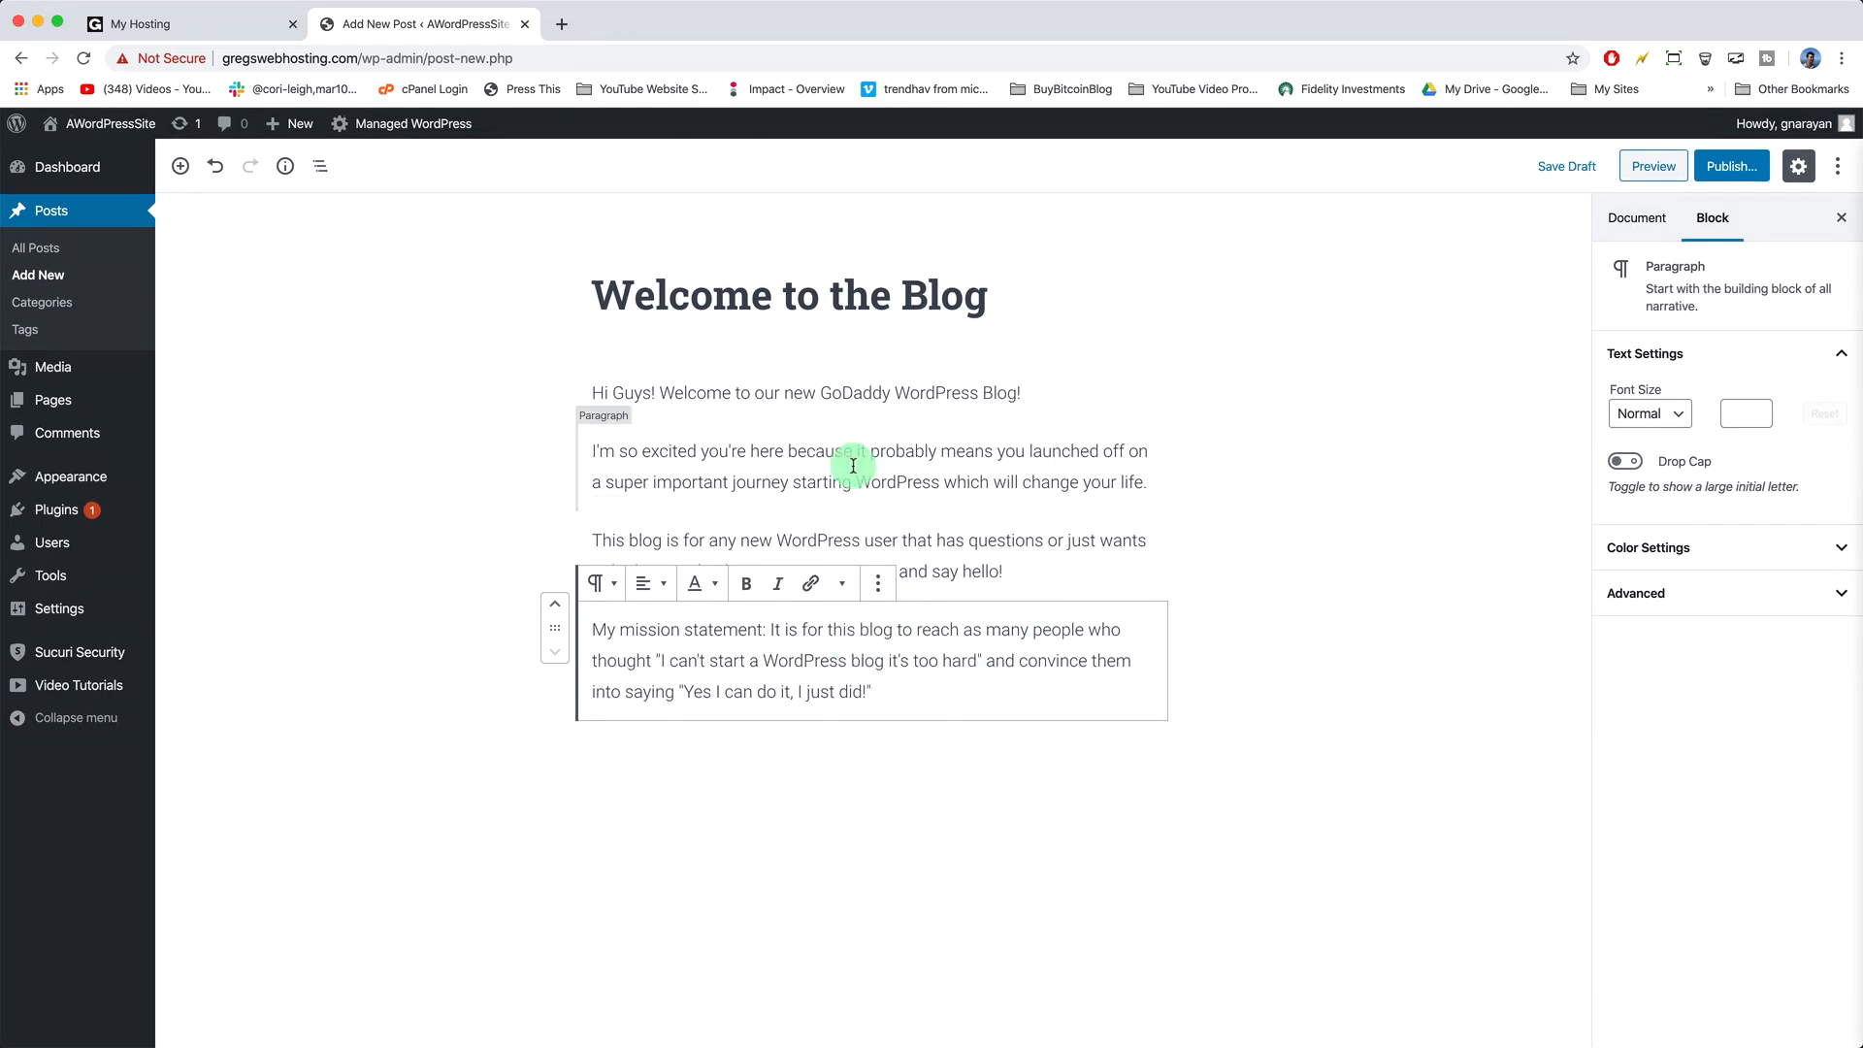
click(896, 699)
key(Return)
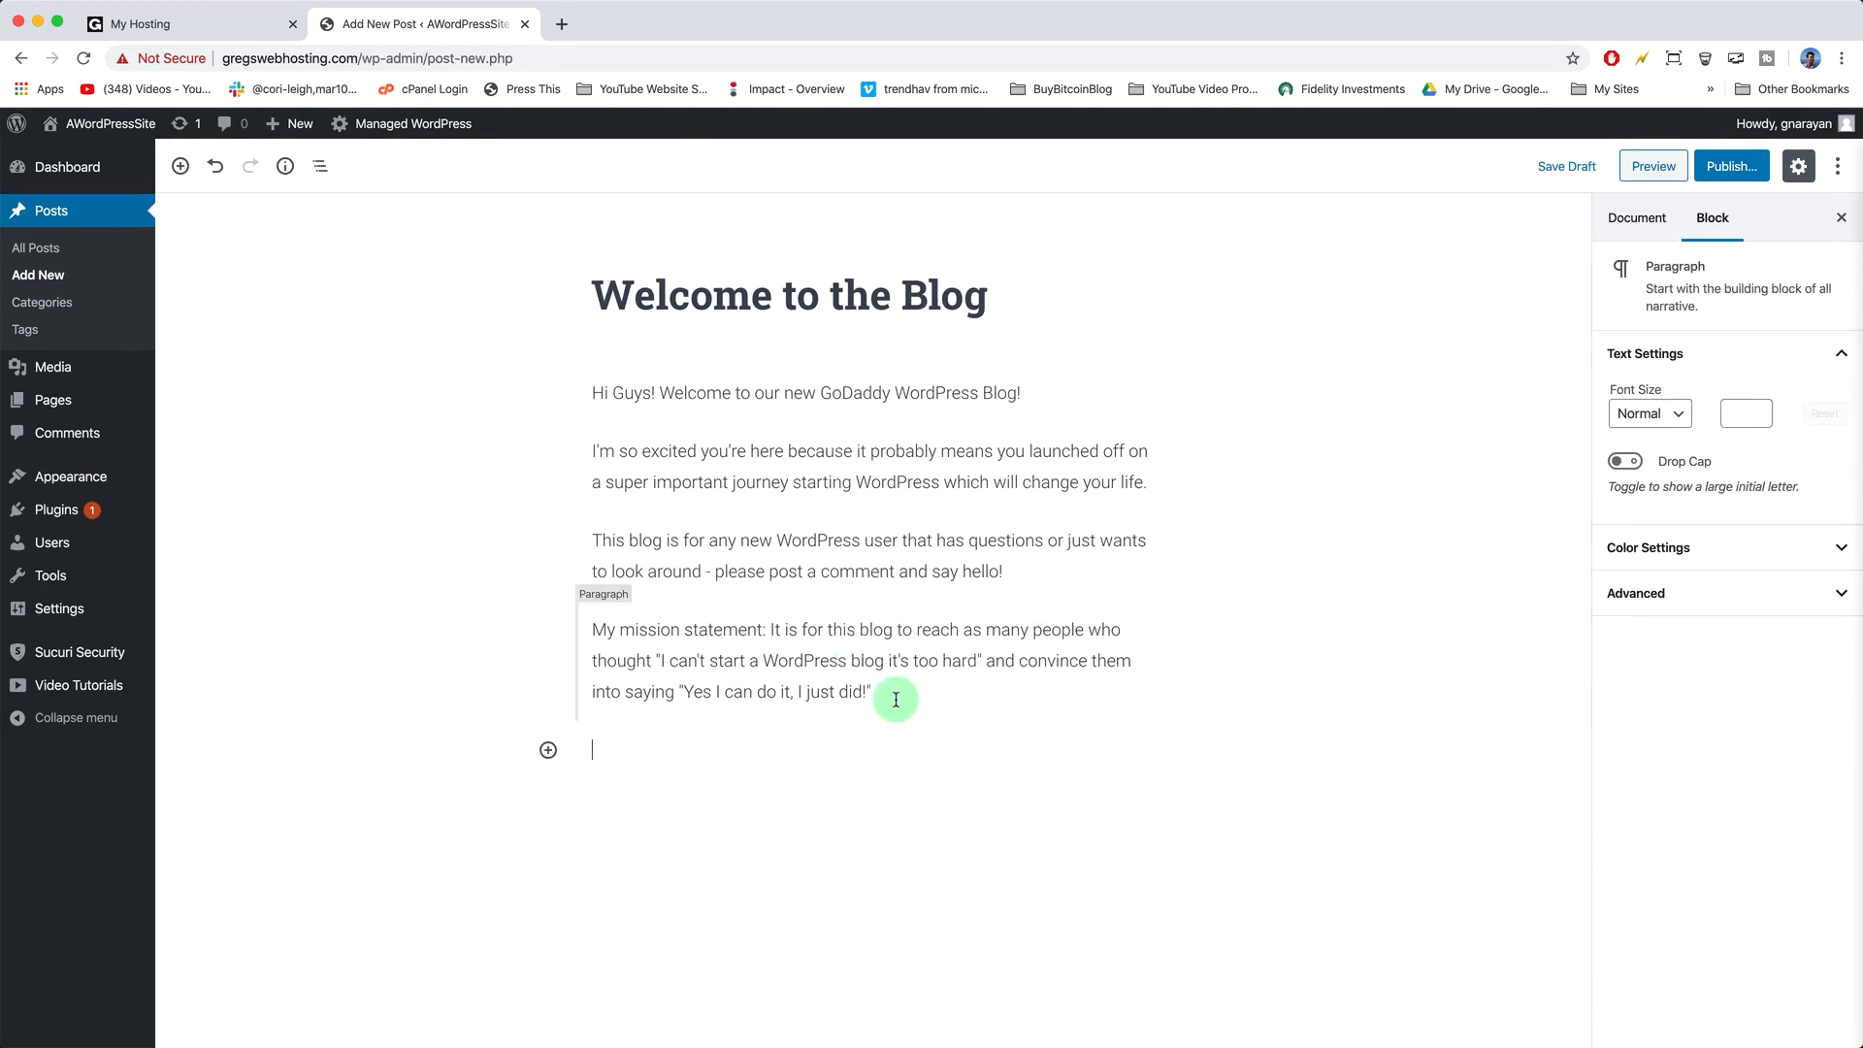
click(549, 752)
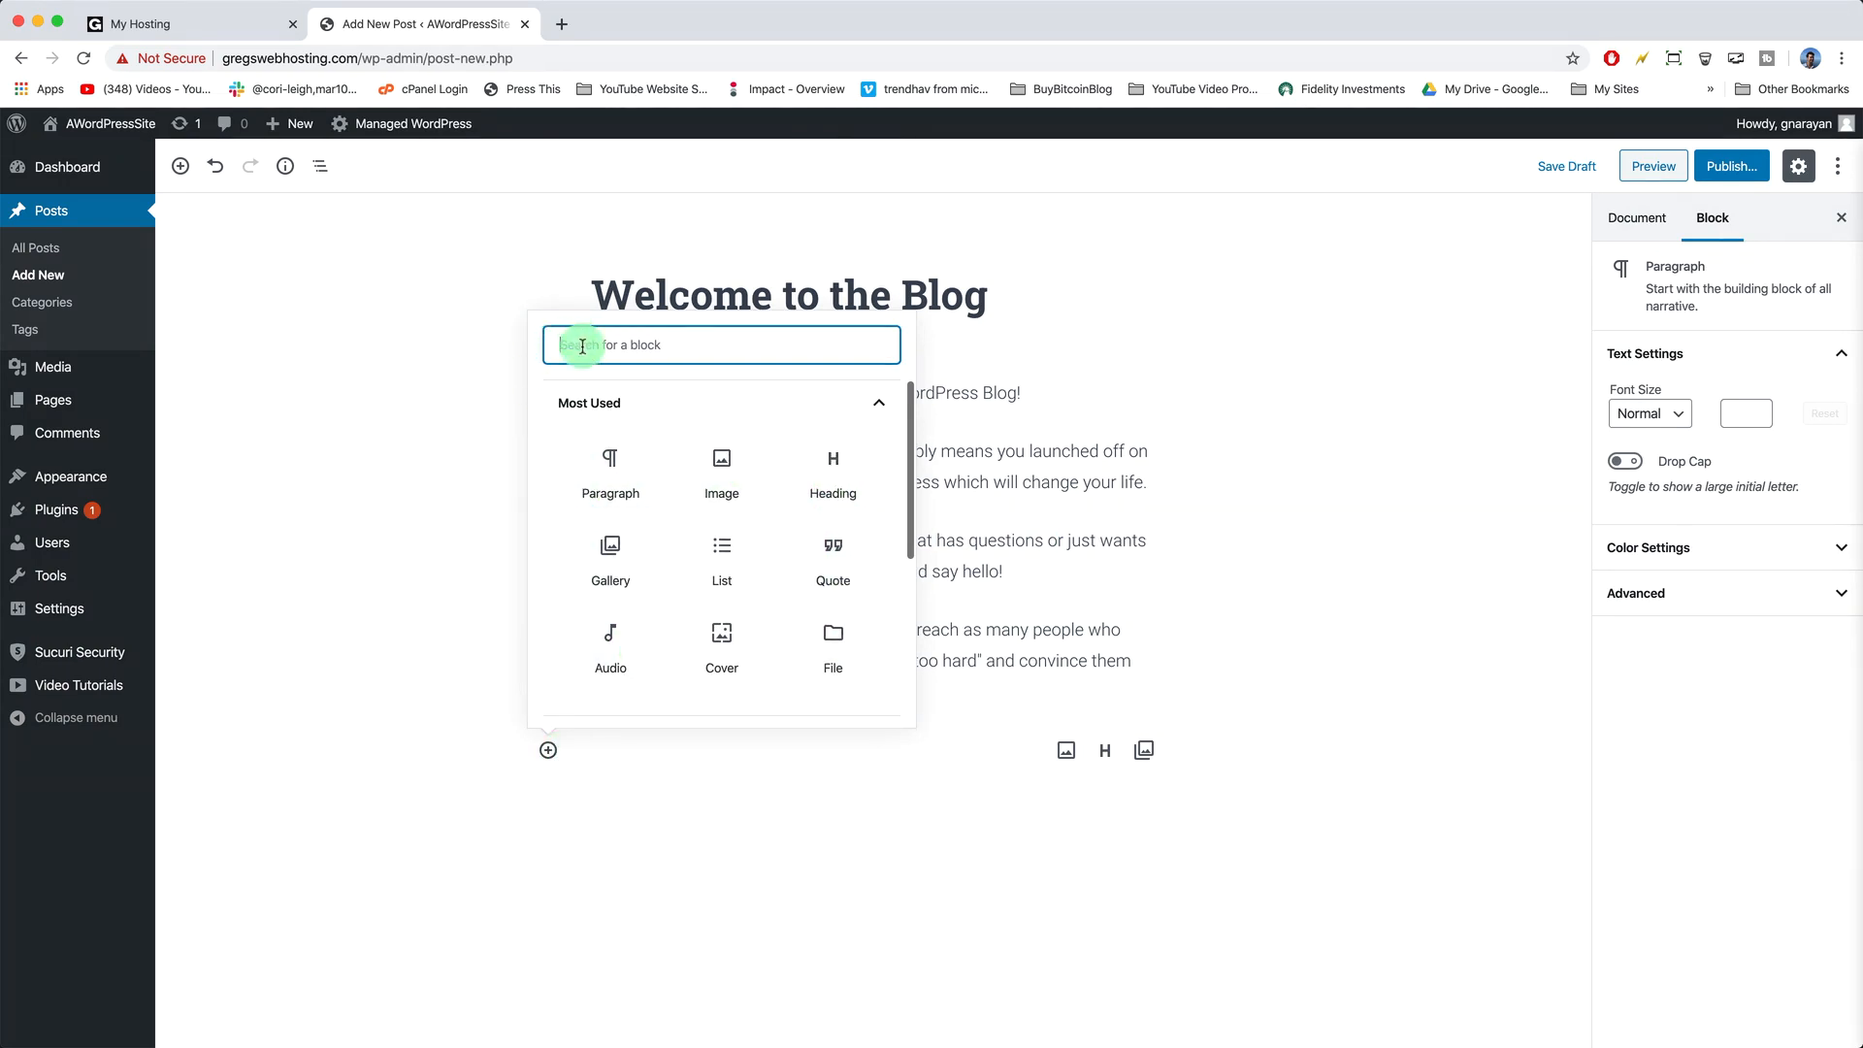
- Add and then remove a Classic block, and expand Featured Image in the Document settings
text(classic)
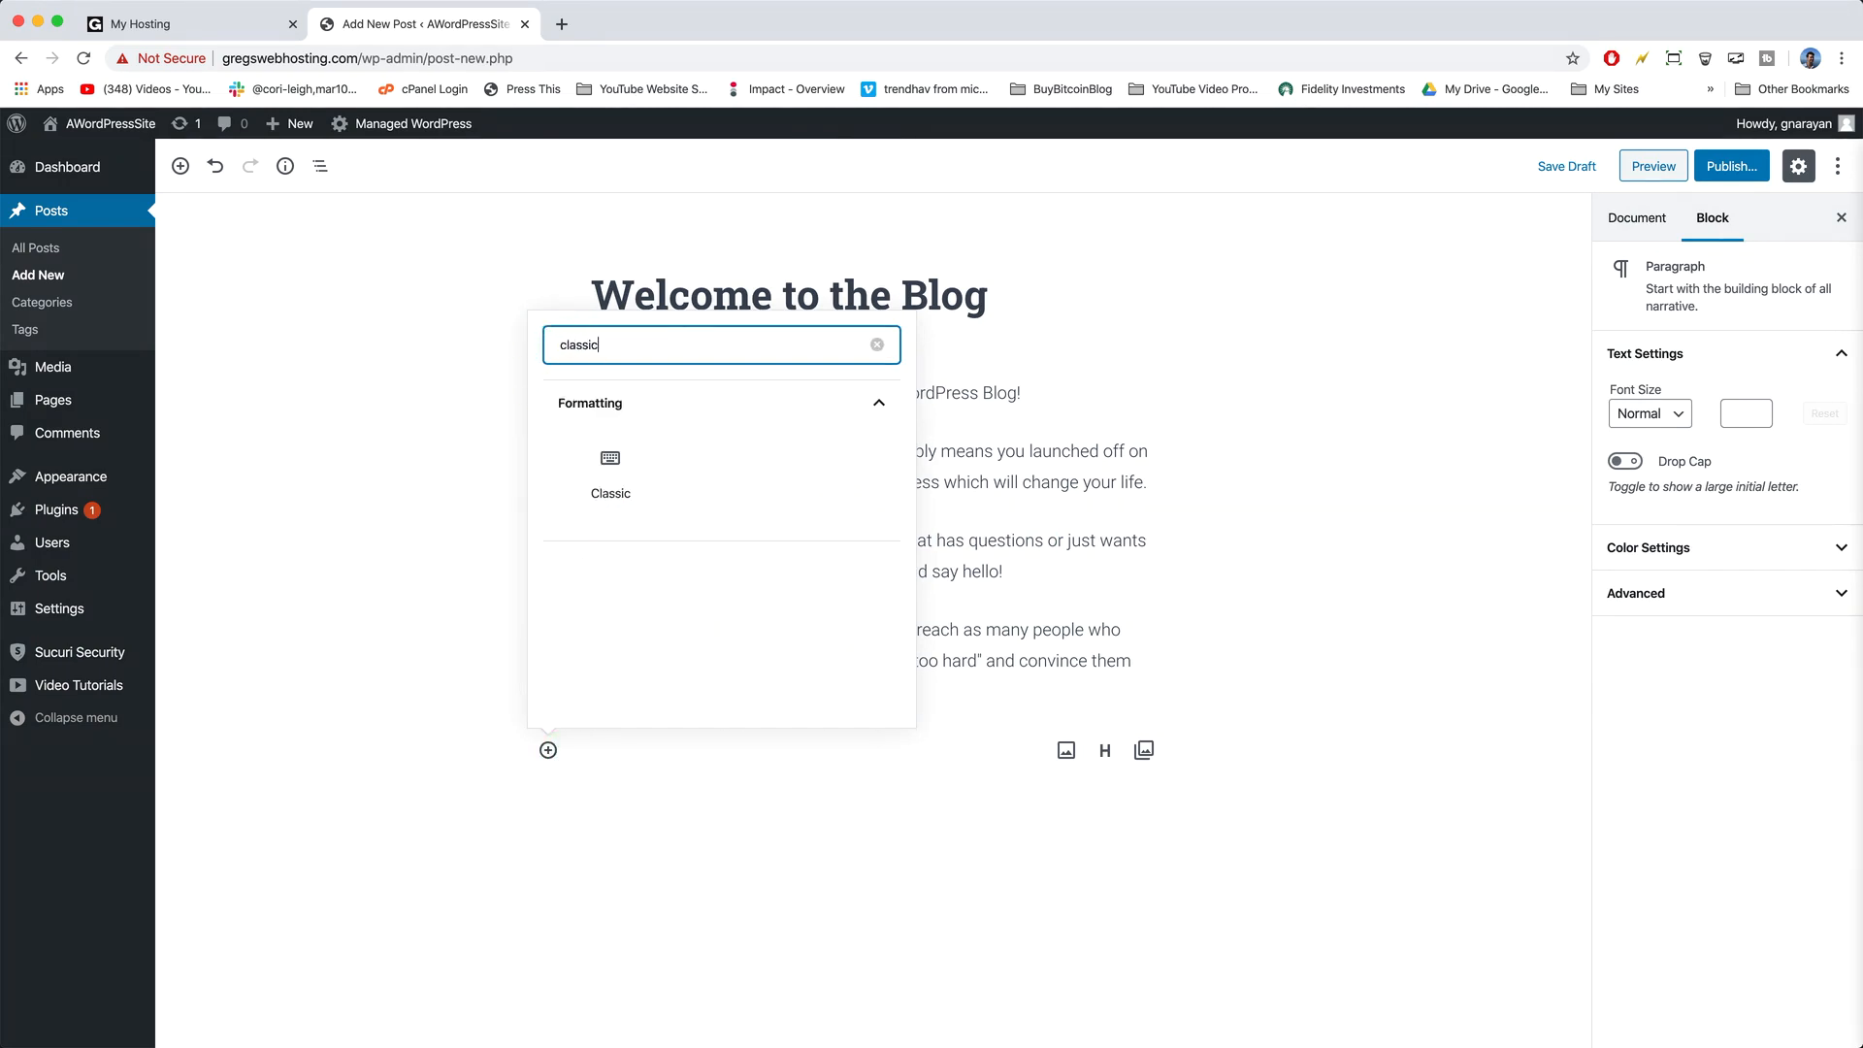
click(610, 460)
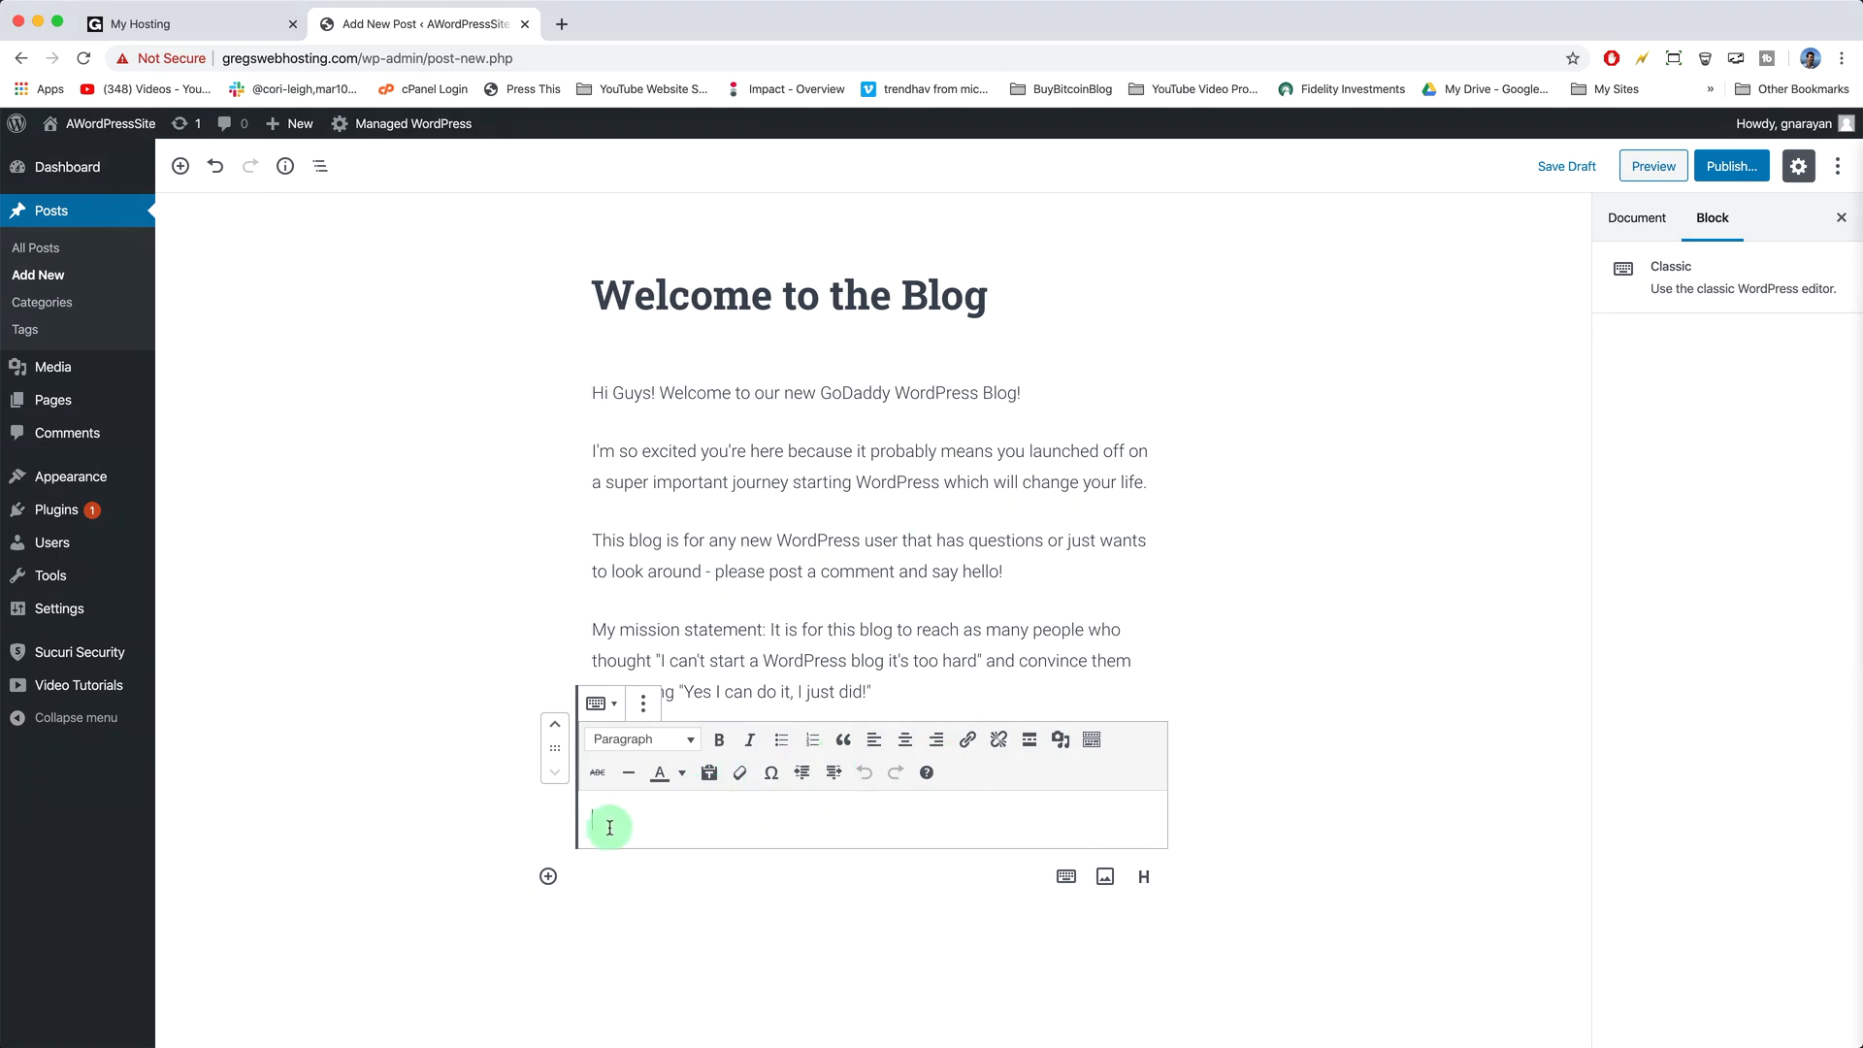
key(BackSpace)
click(895, 694)
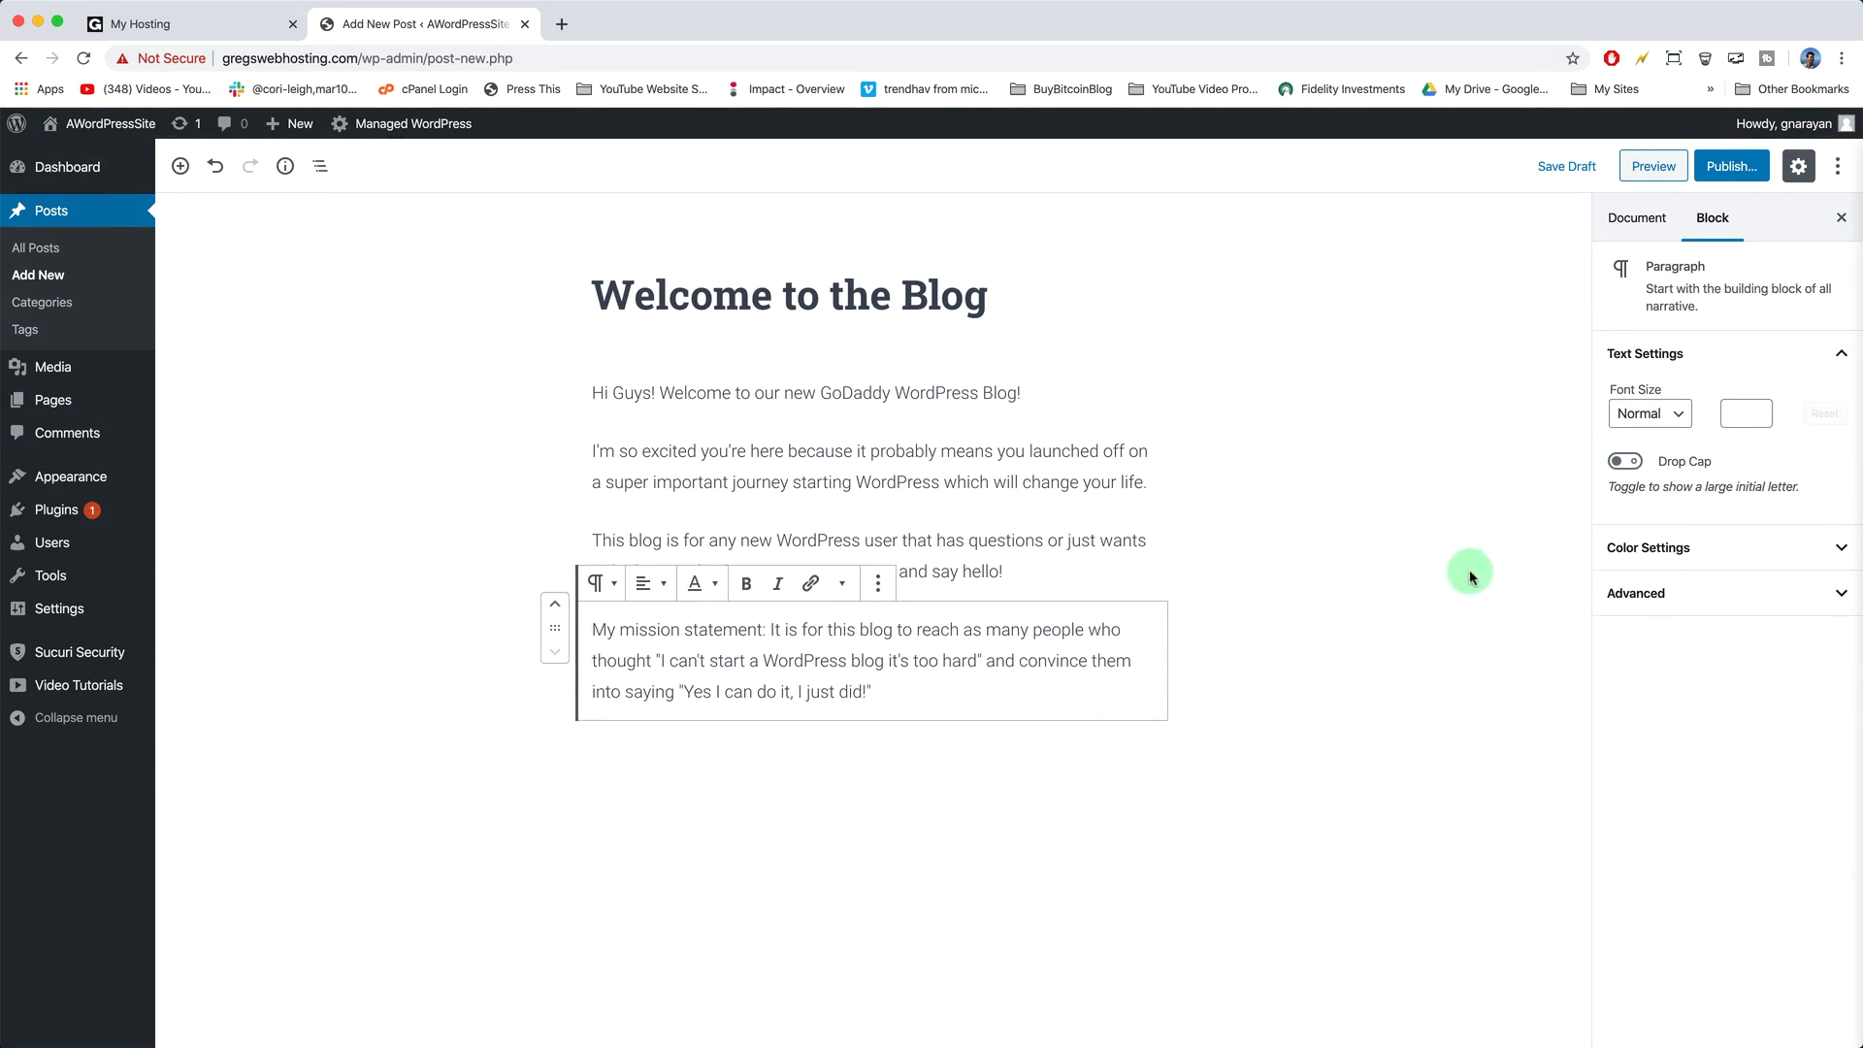
click(1645, 222)
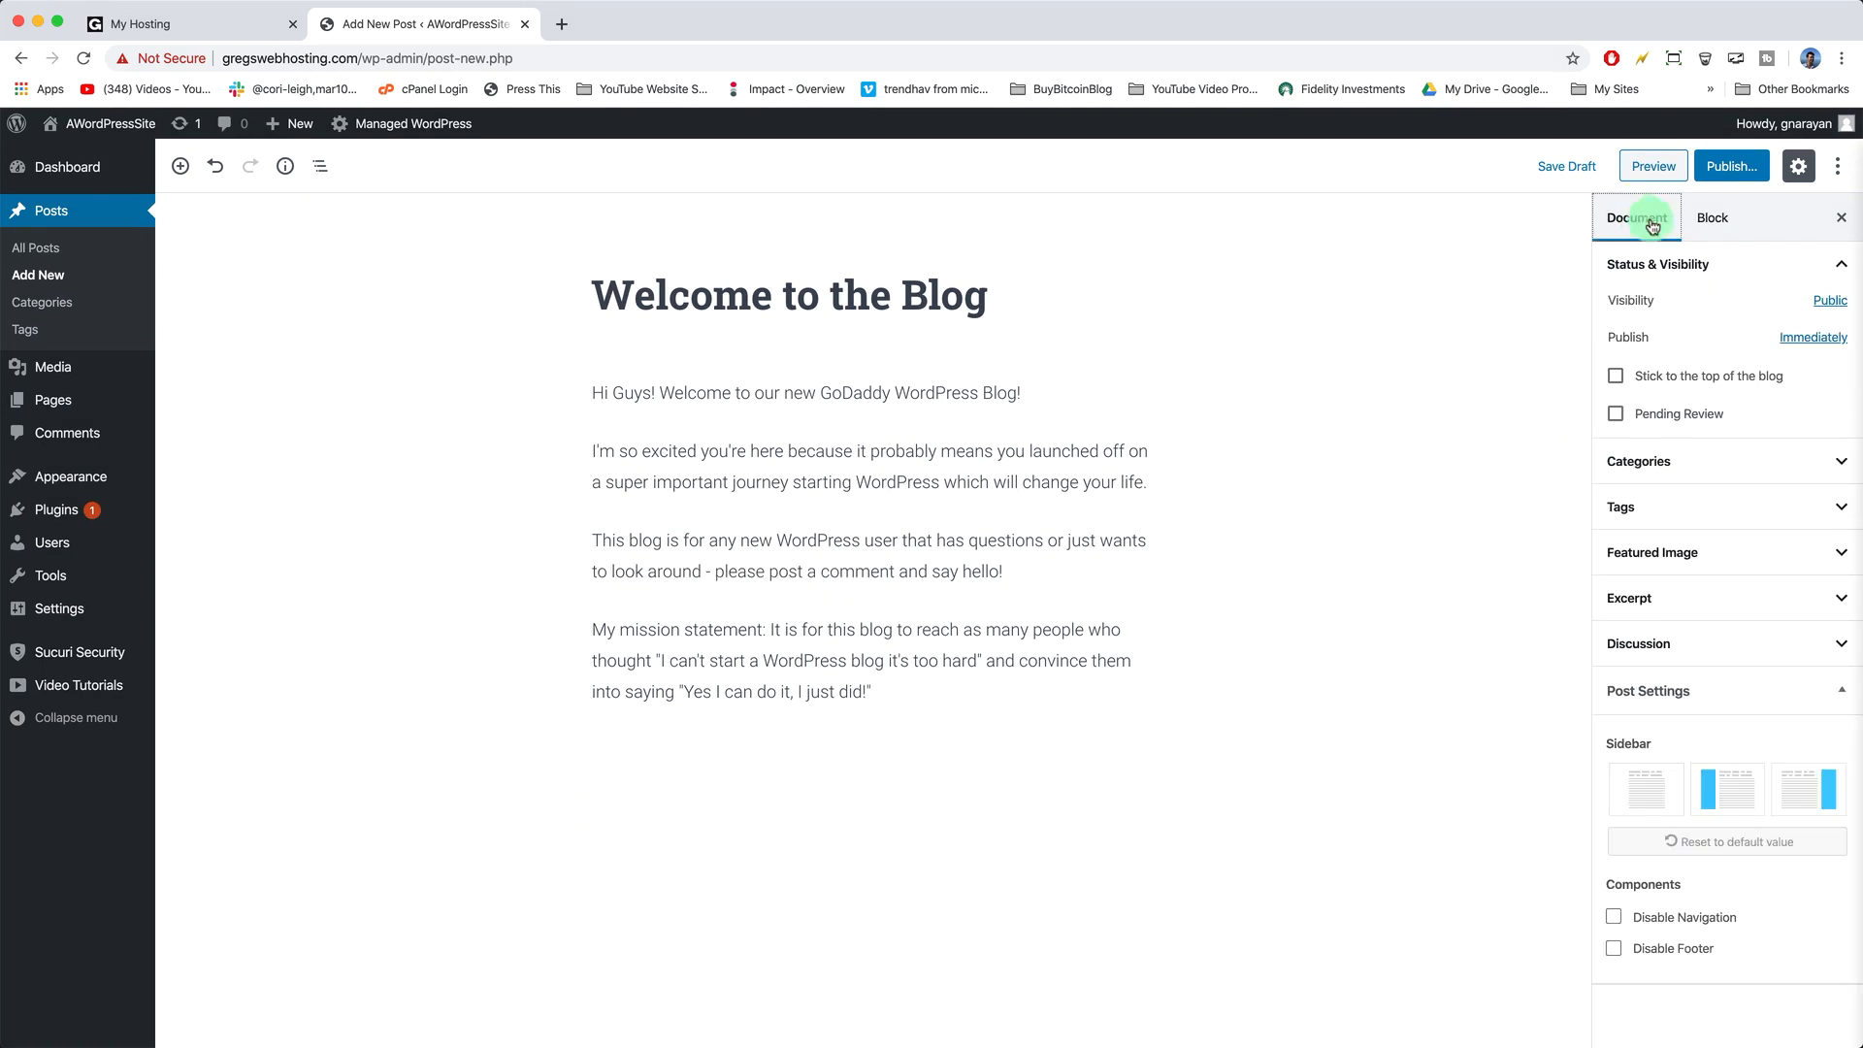
click(1833, 553)
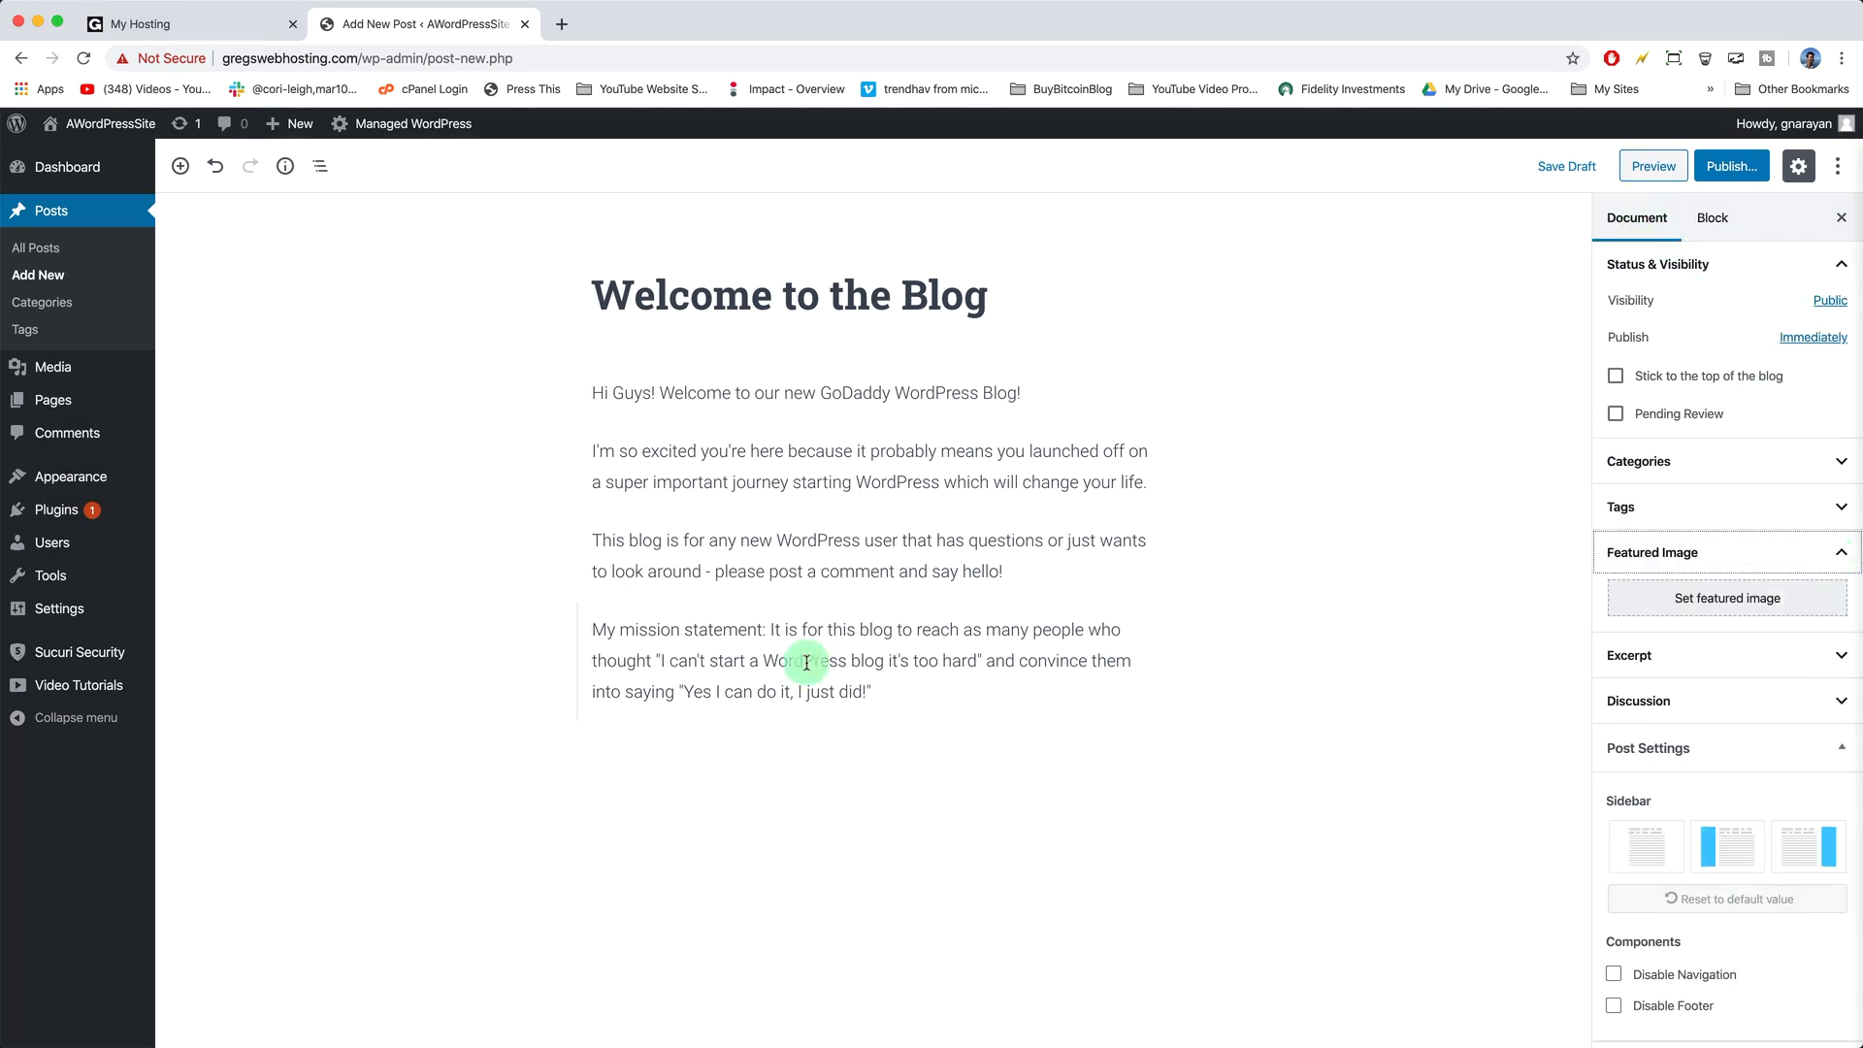
- Open Pixabay in a new tab and search its images for the owl photo
click(566, 32)
text(pixa)
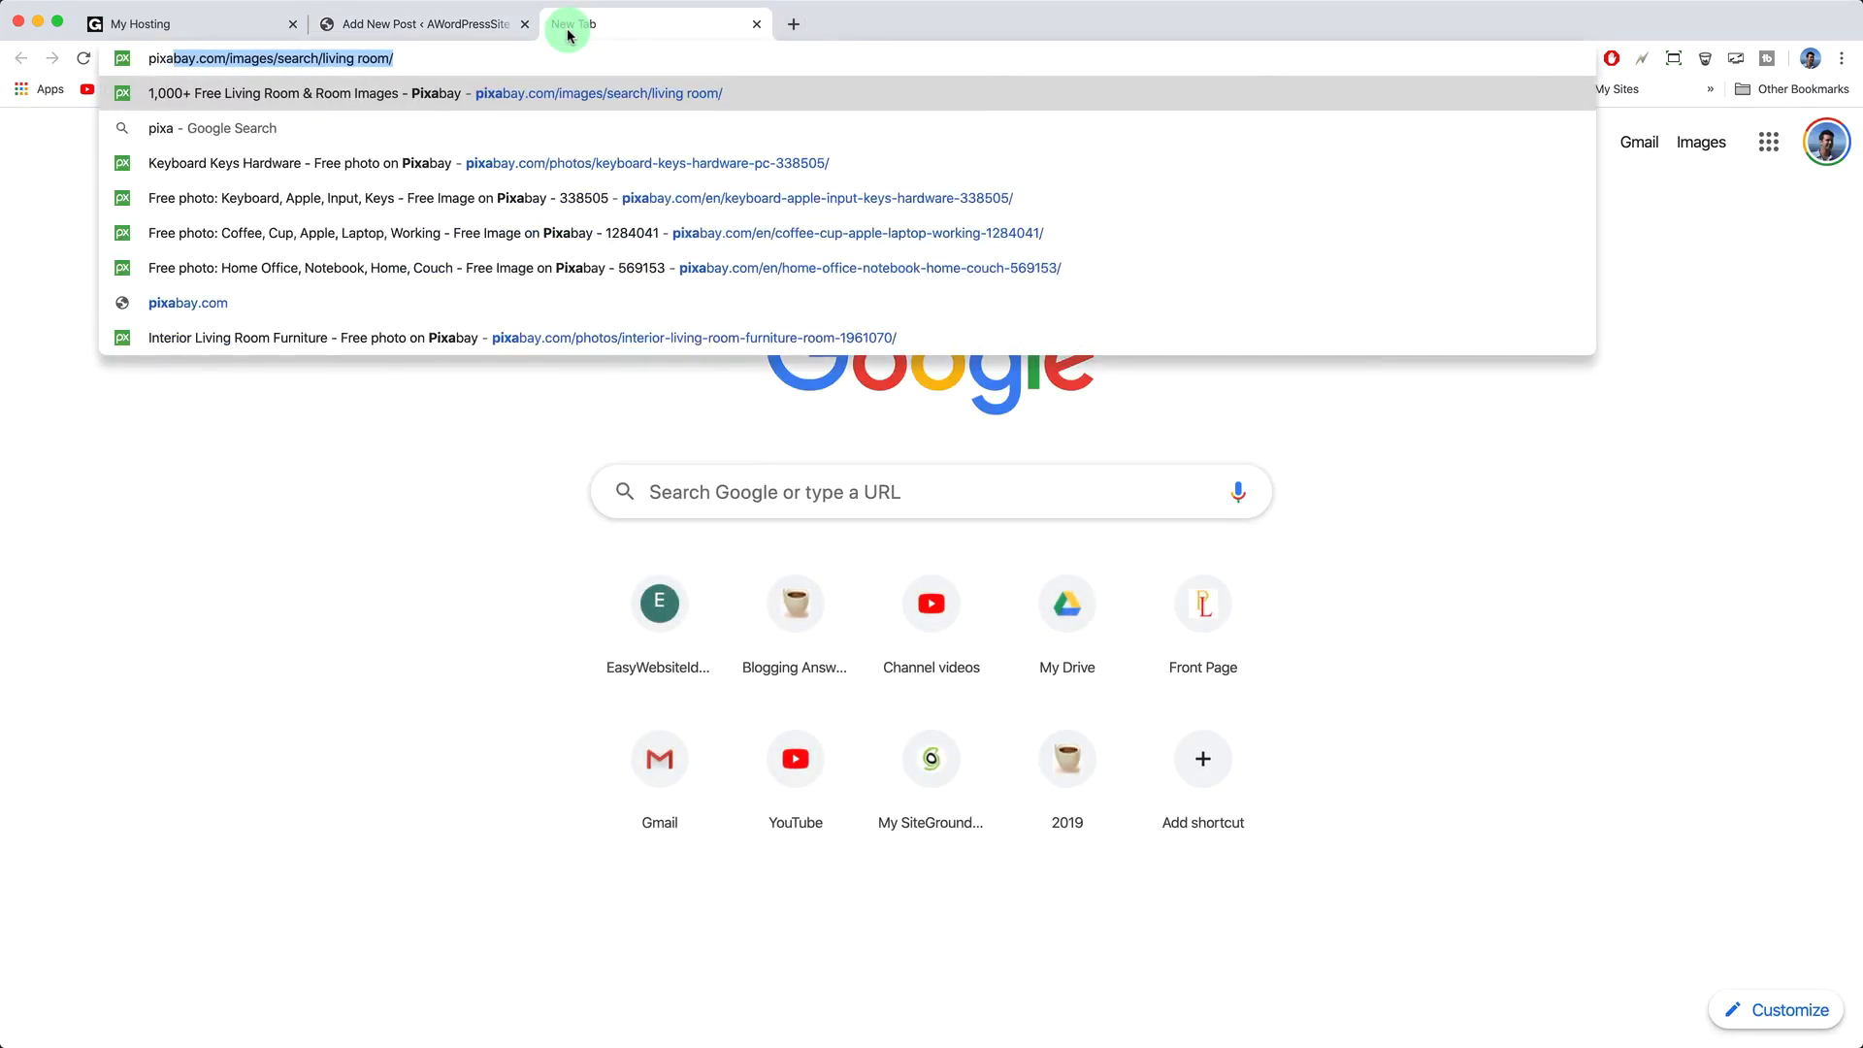
key(Return)
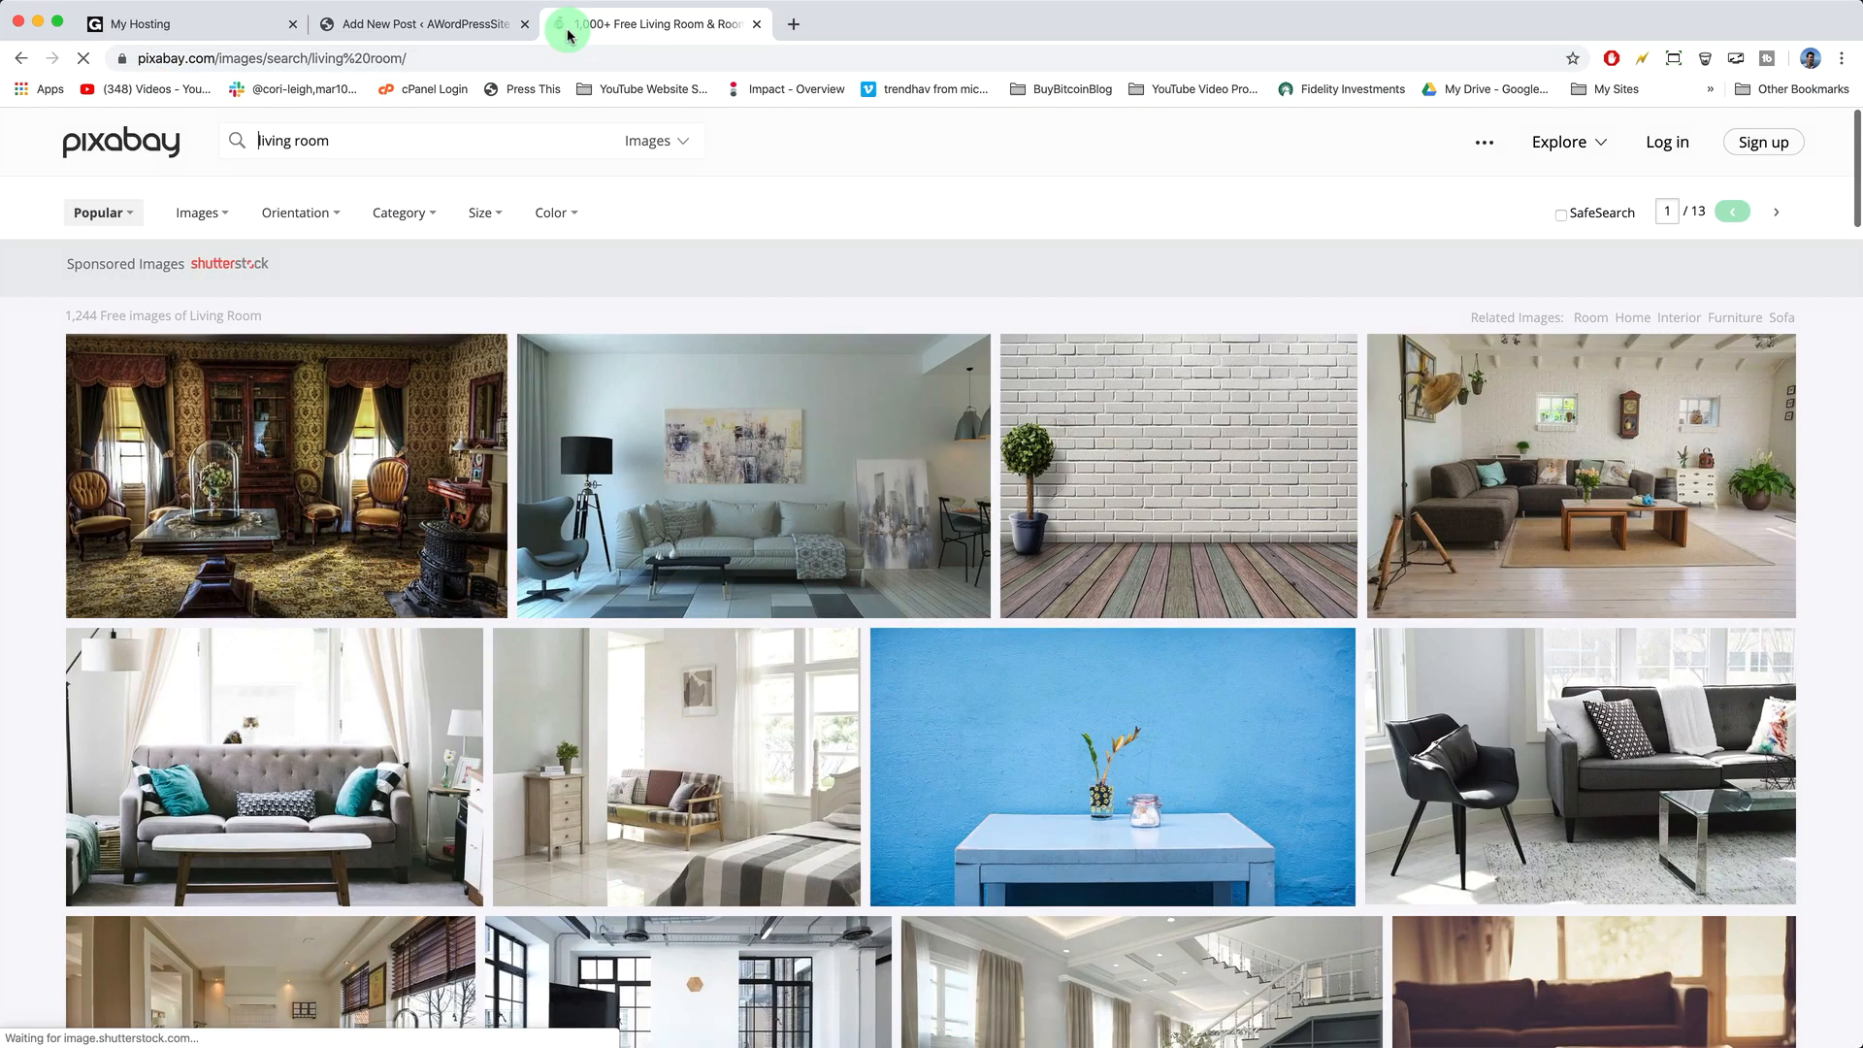
scroll(915, 541, down, 1)
scroll(924, 541, up, 1)
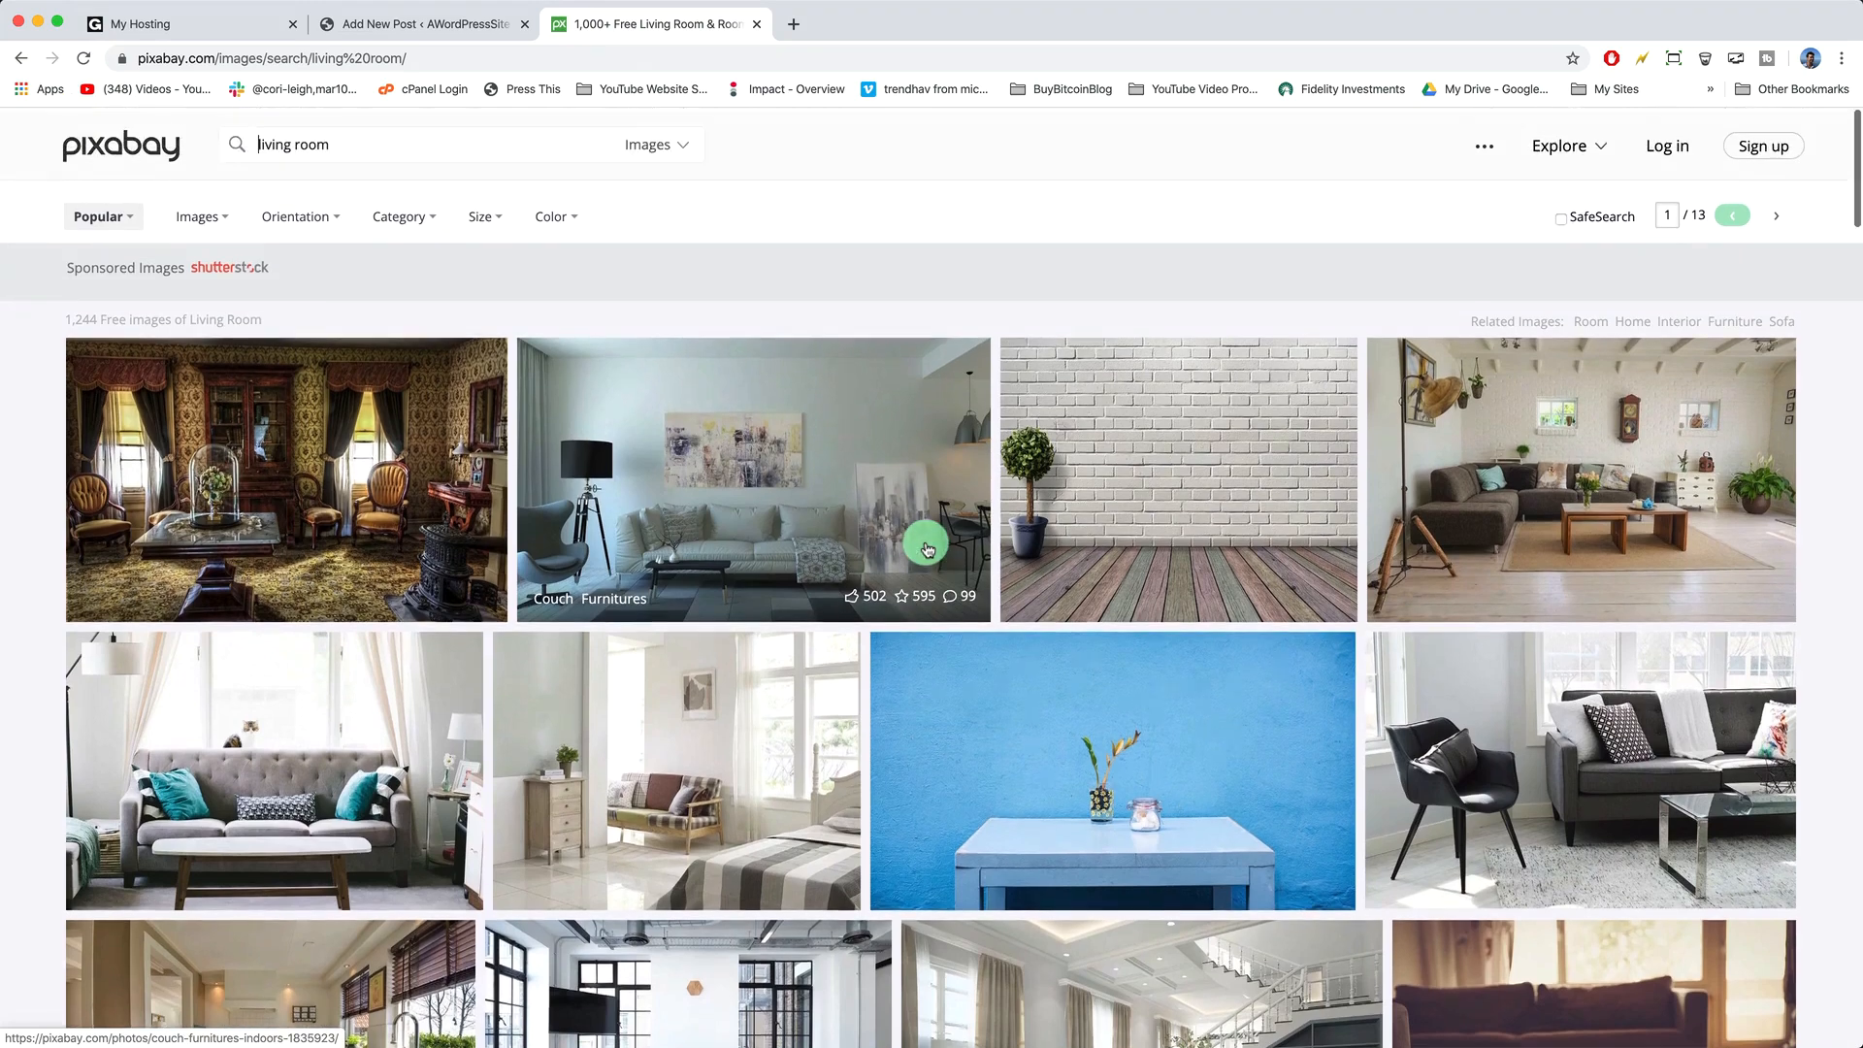
click(342, 146)
text(workspace)
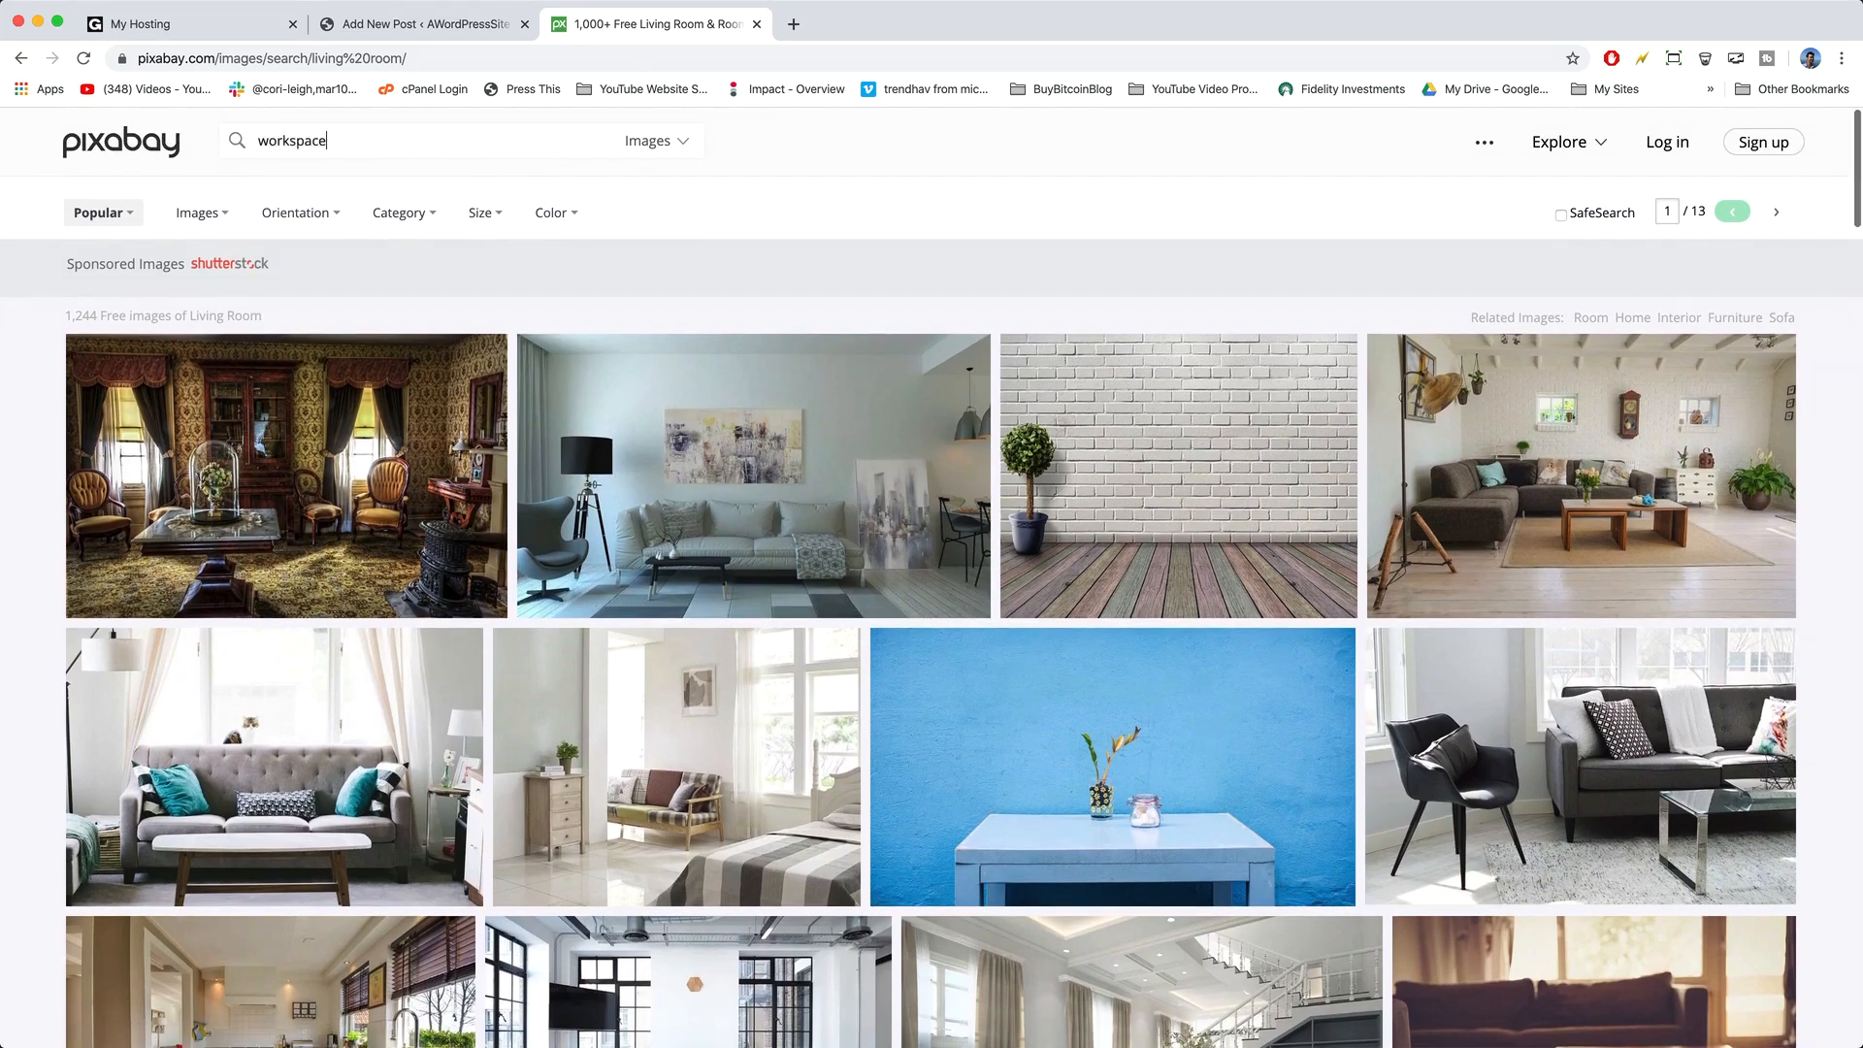
double_click(381, 145)
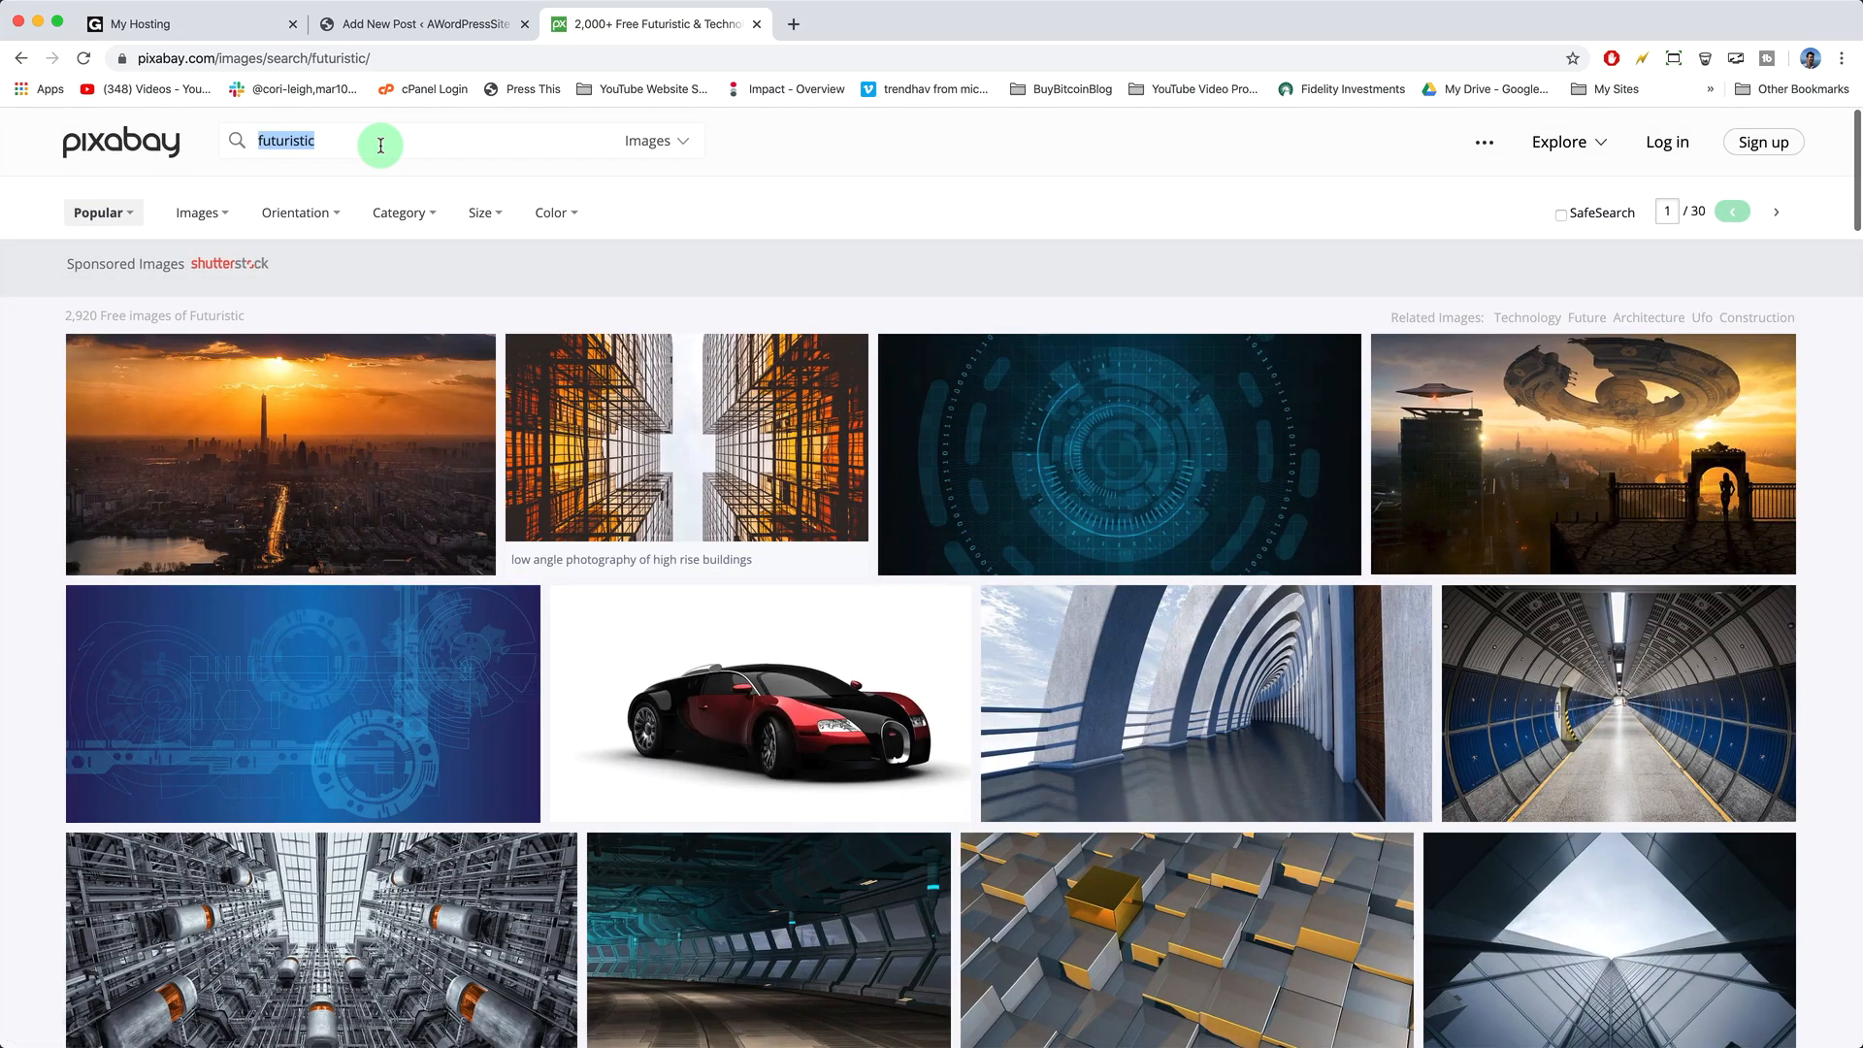
text(m)
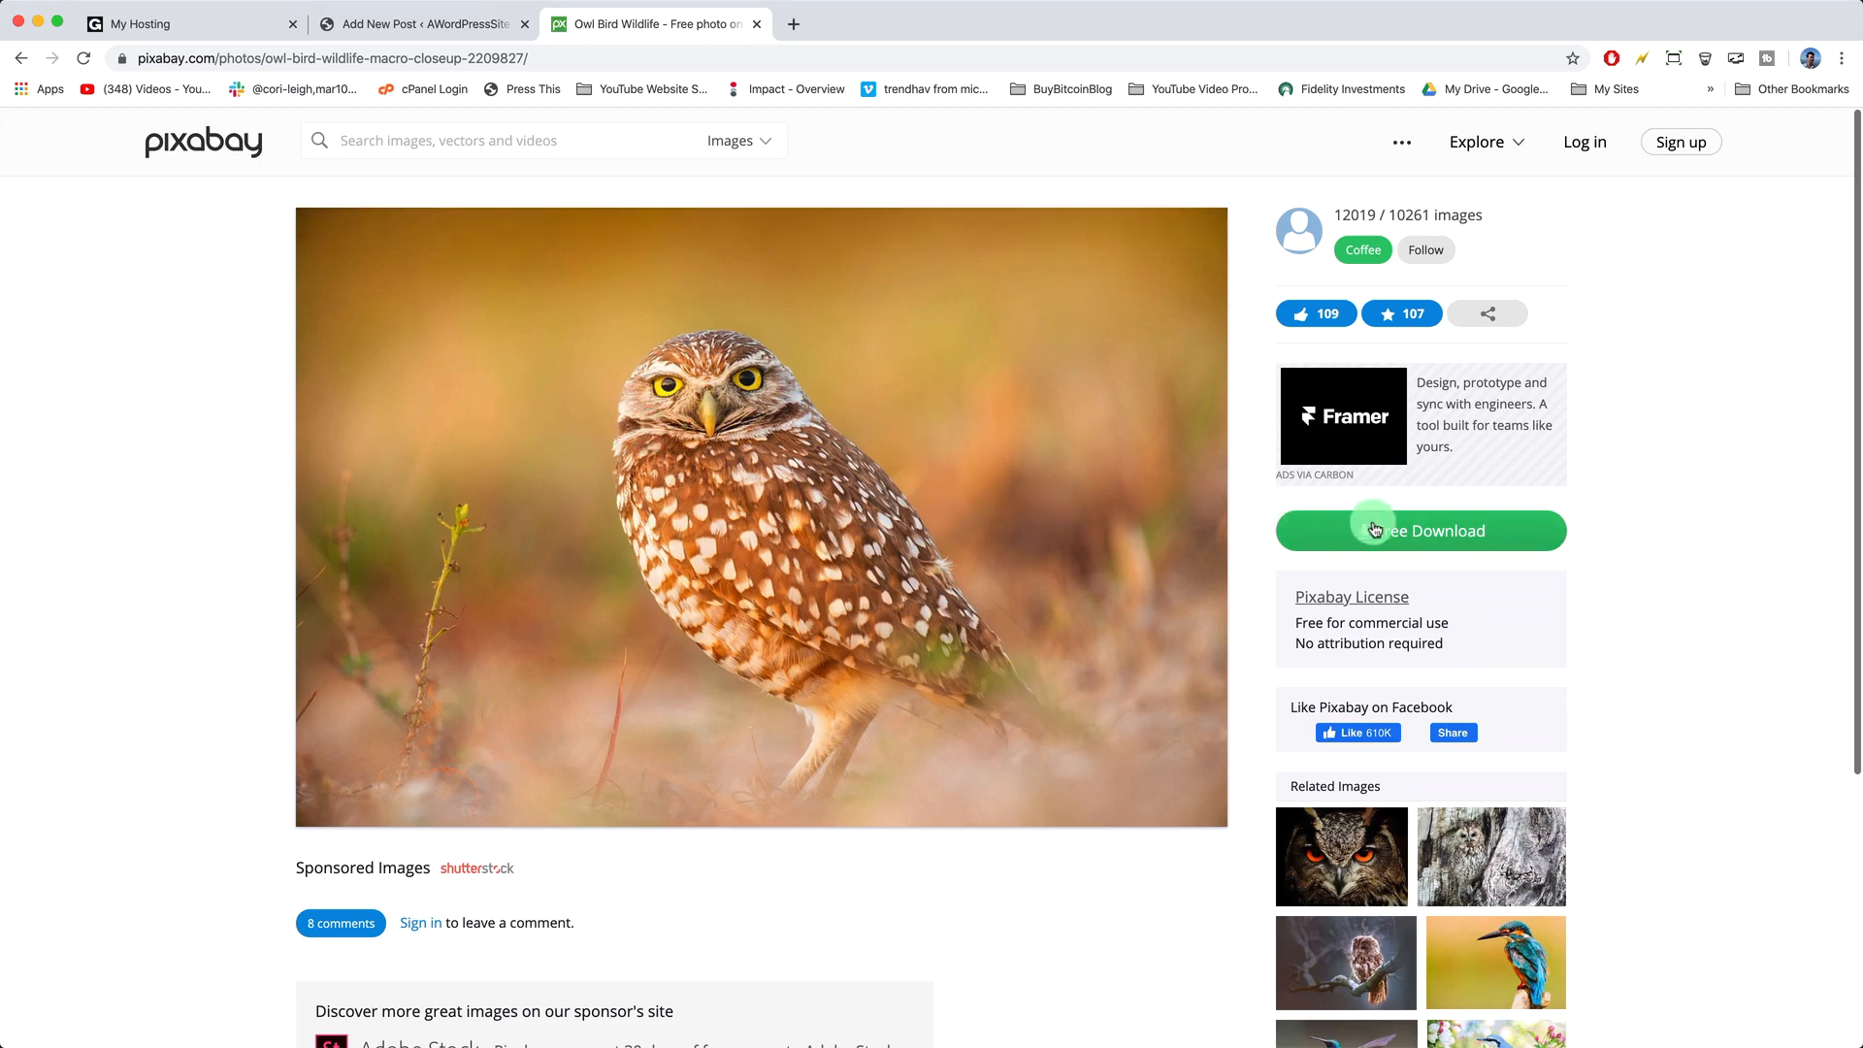
- Download the burrowing owl photo at 1920×1277 and save it to the Desktop as cool owl.jpg
click(1406, 535)
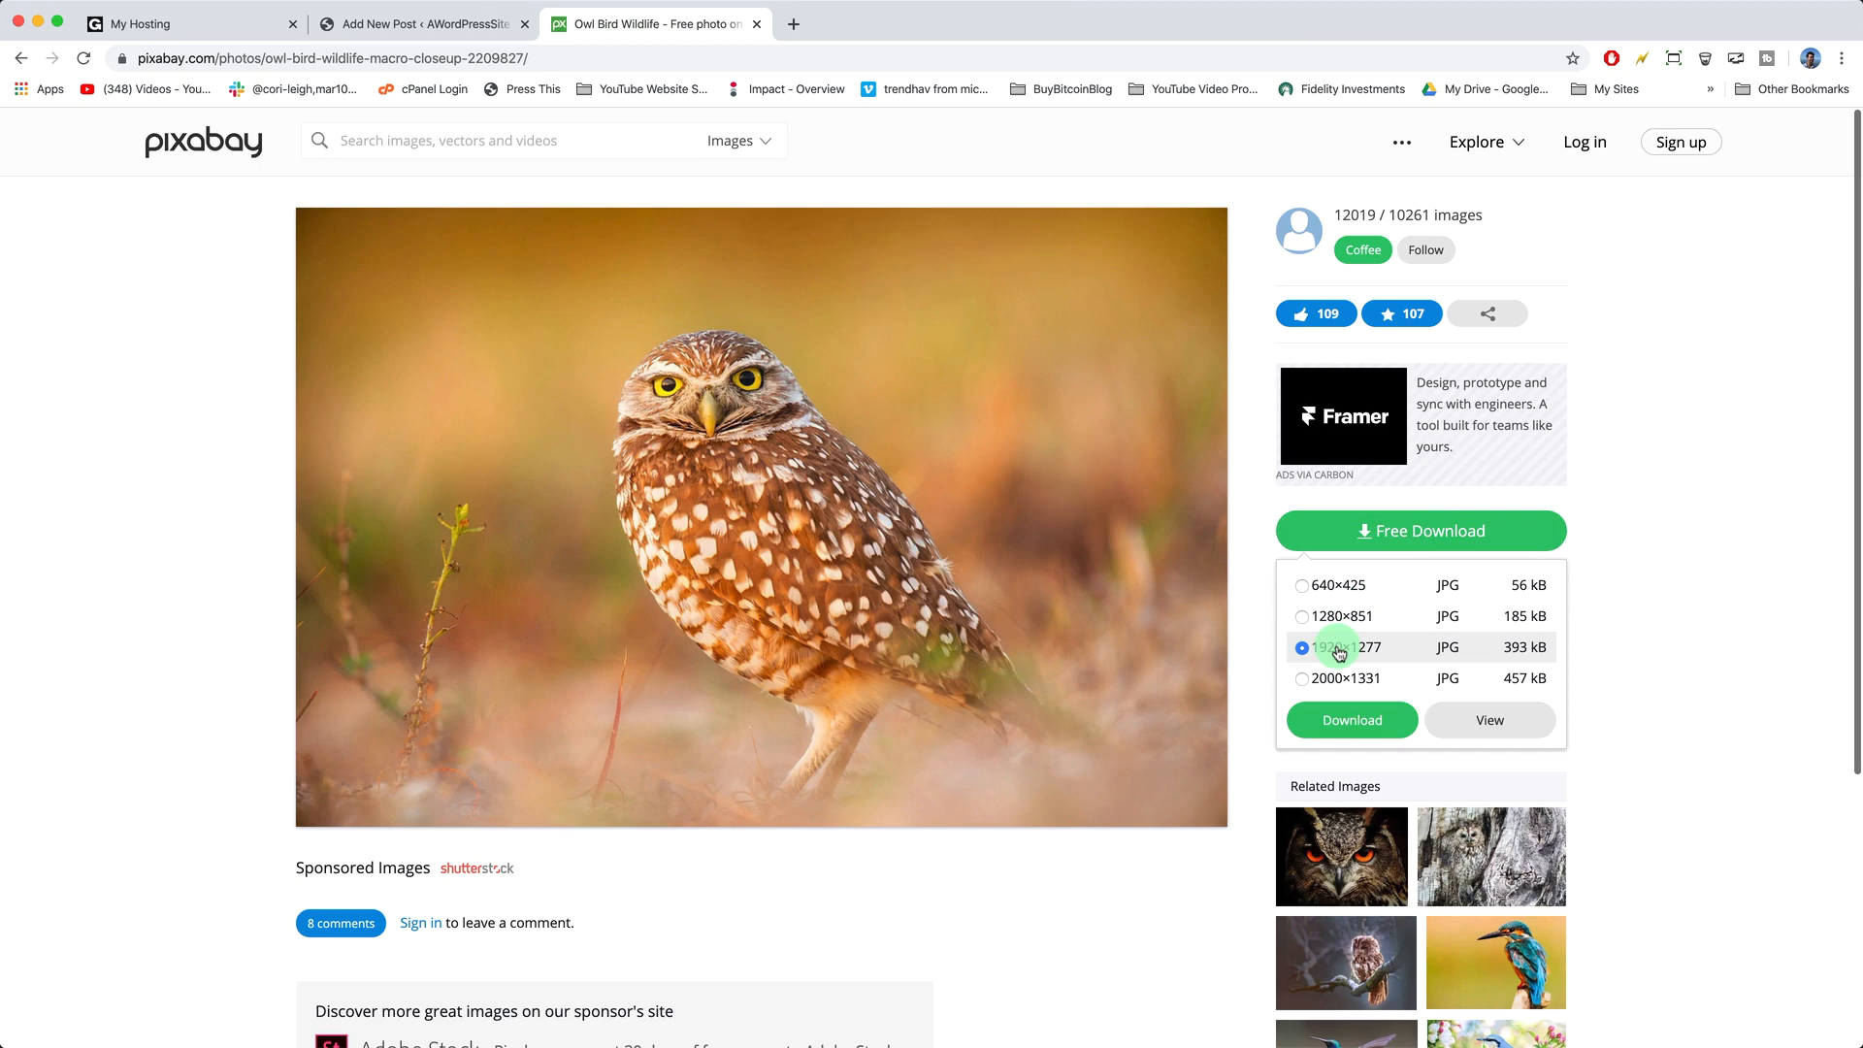
click(1371, 721)
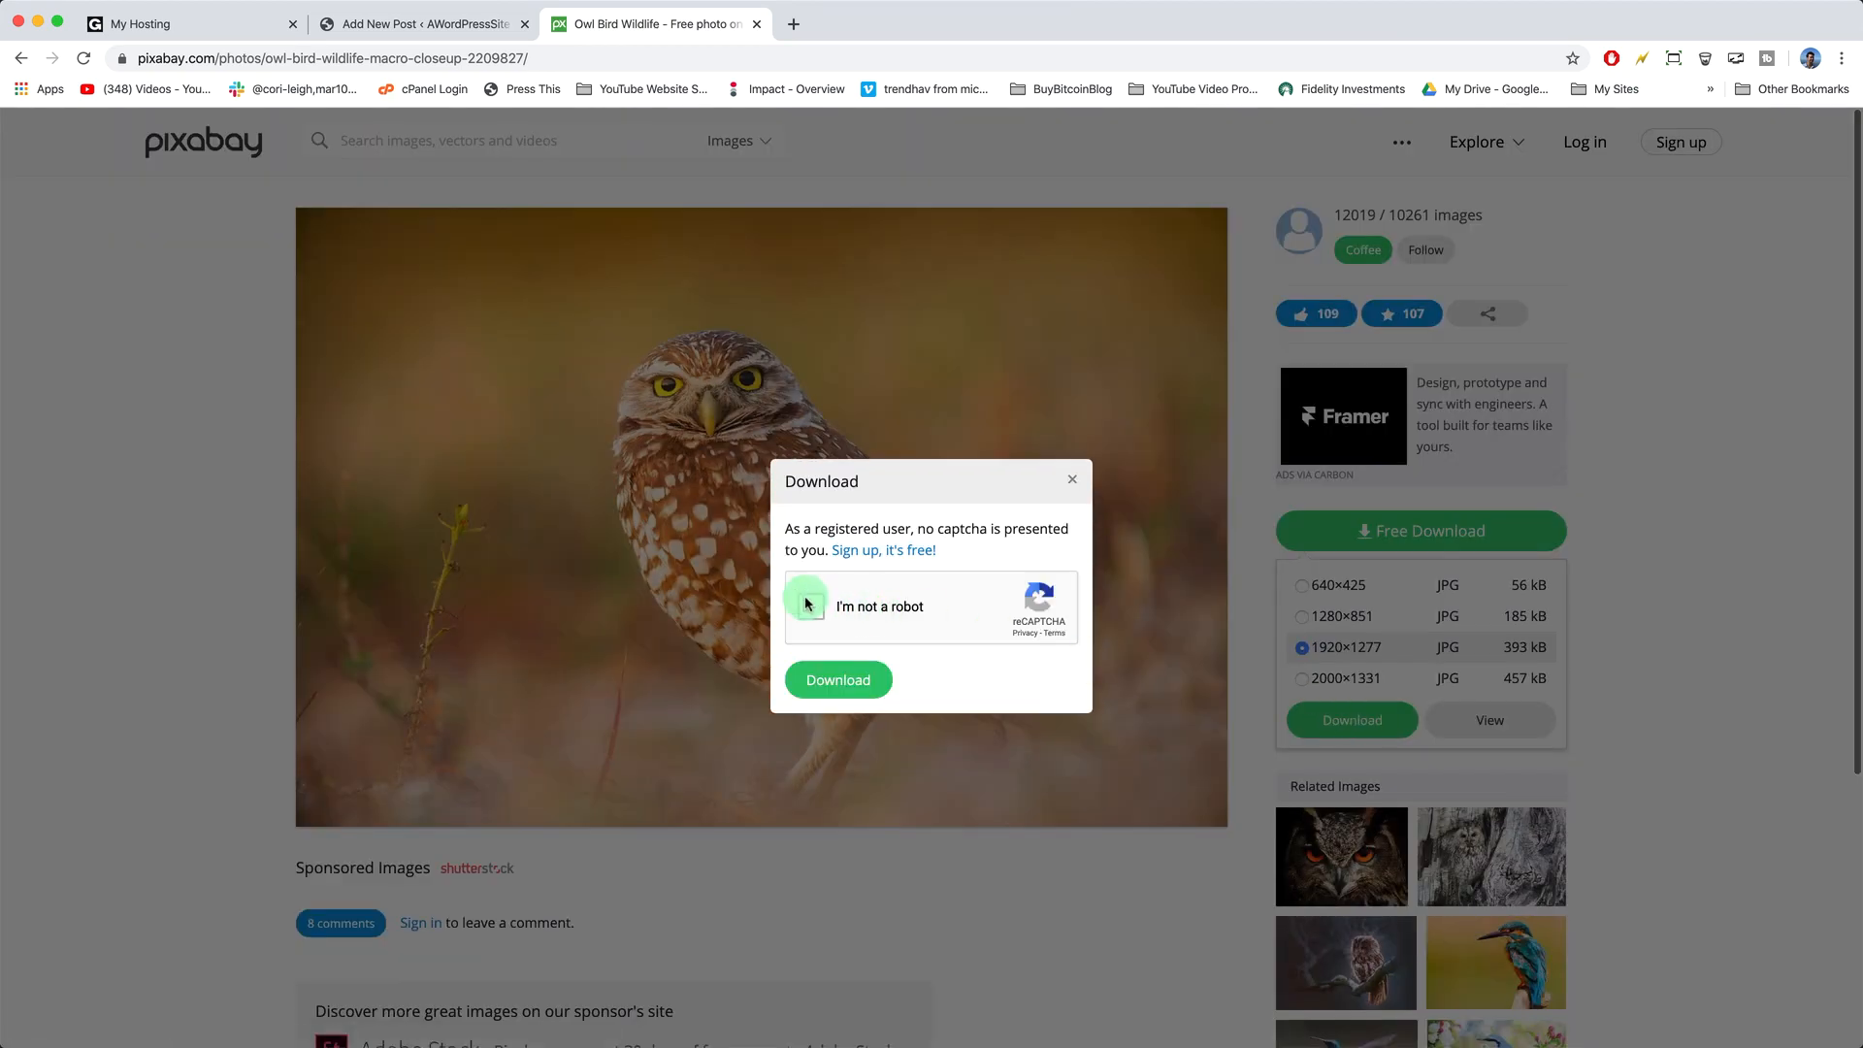
click(804, 604)
click(832, 680)
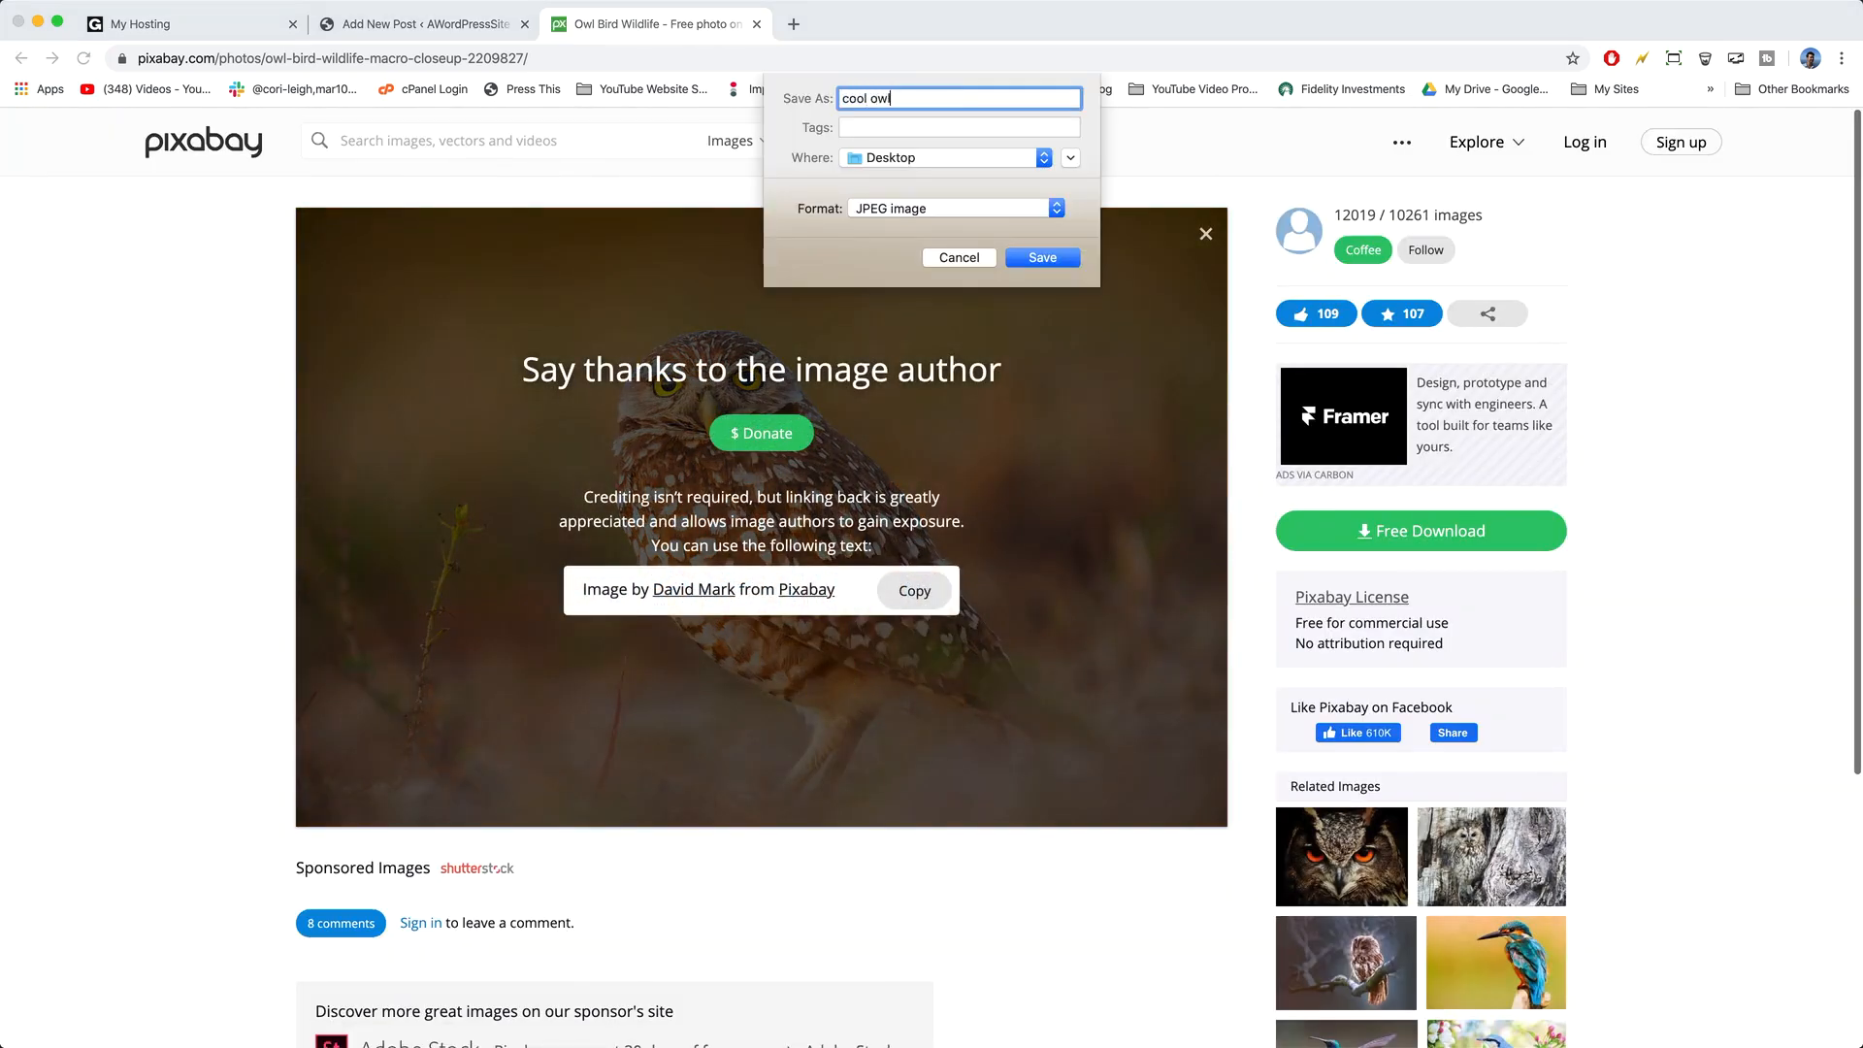
click(1042, 257)
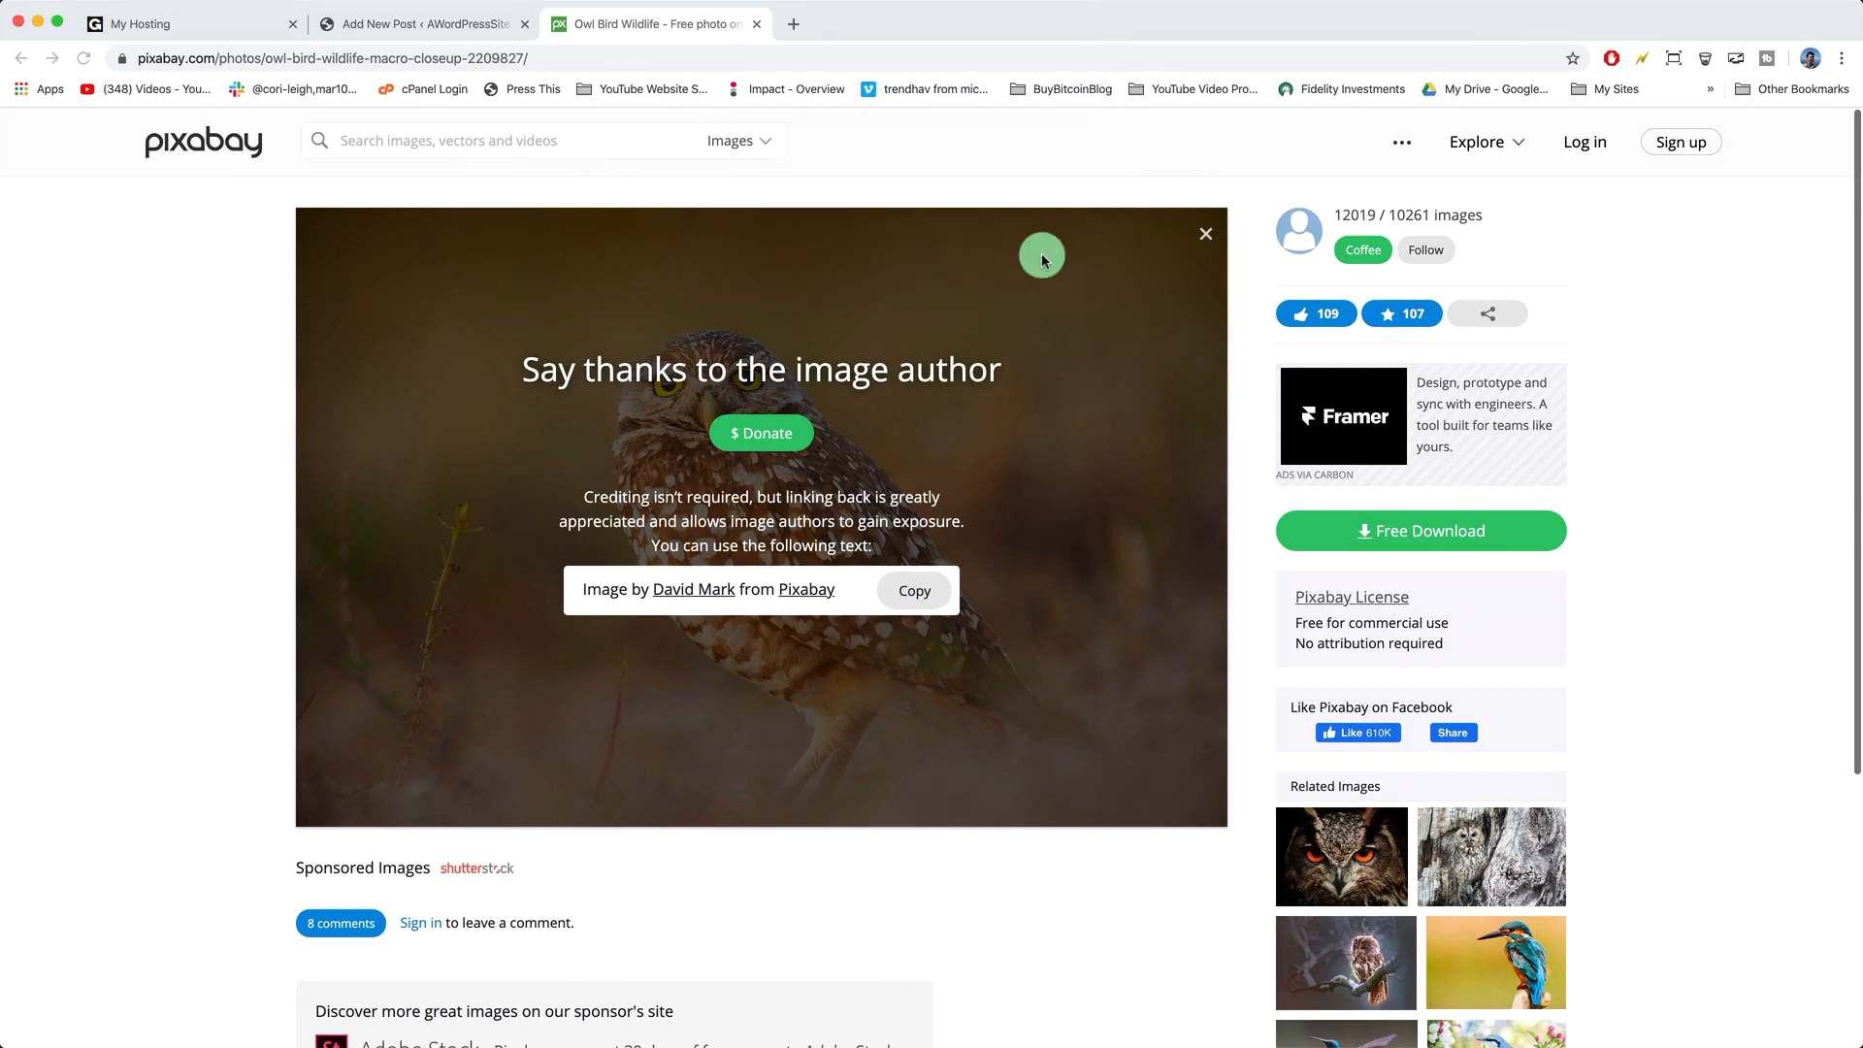
click(417, 23)
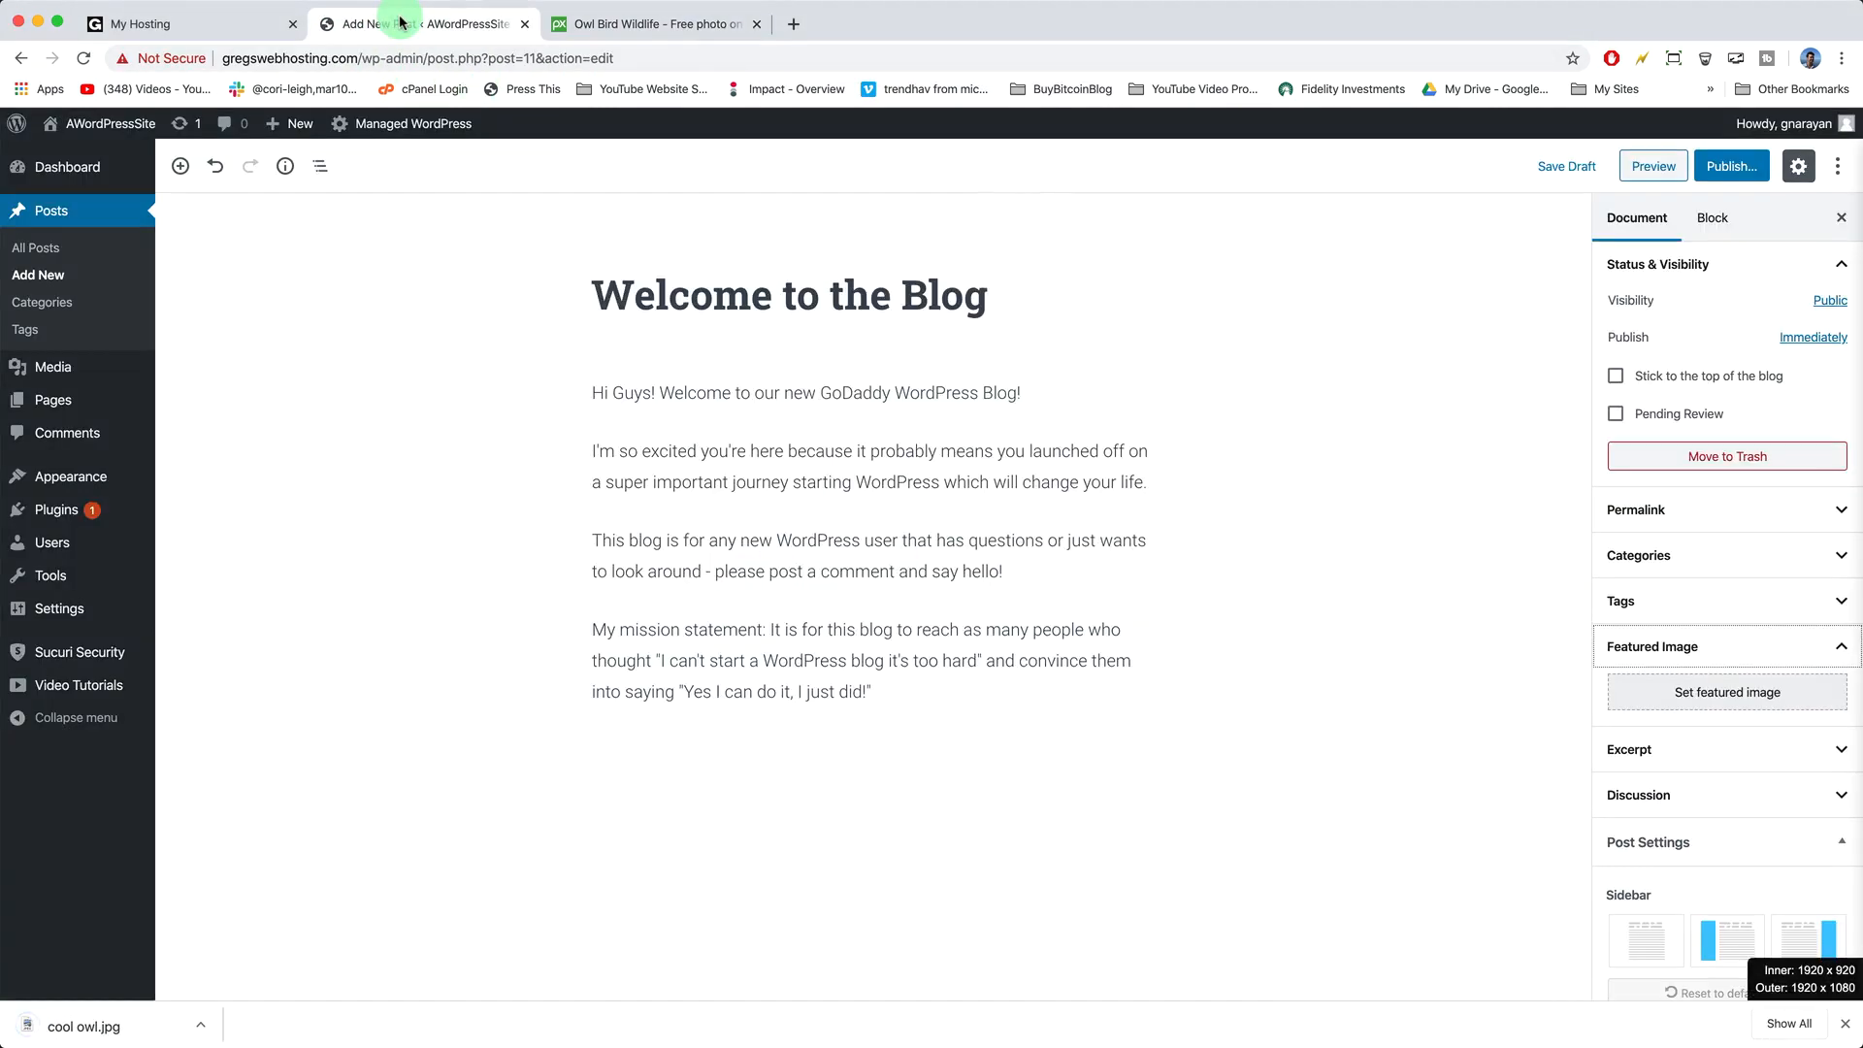
- Upload cool owl.jpg from the Desktop and set it as the featured image with alt text 'cool owl'
click(1713, 692)
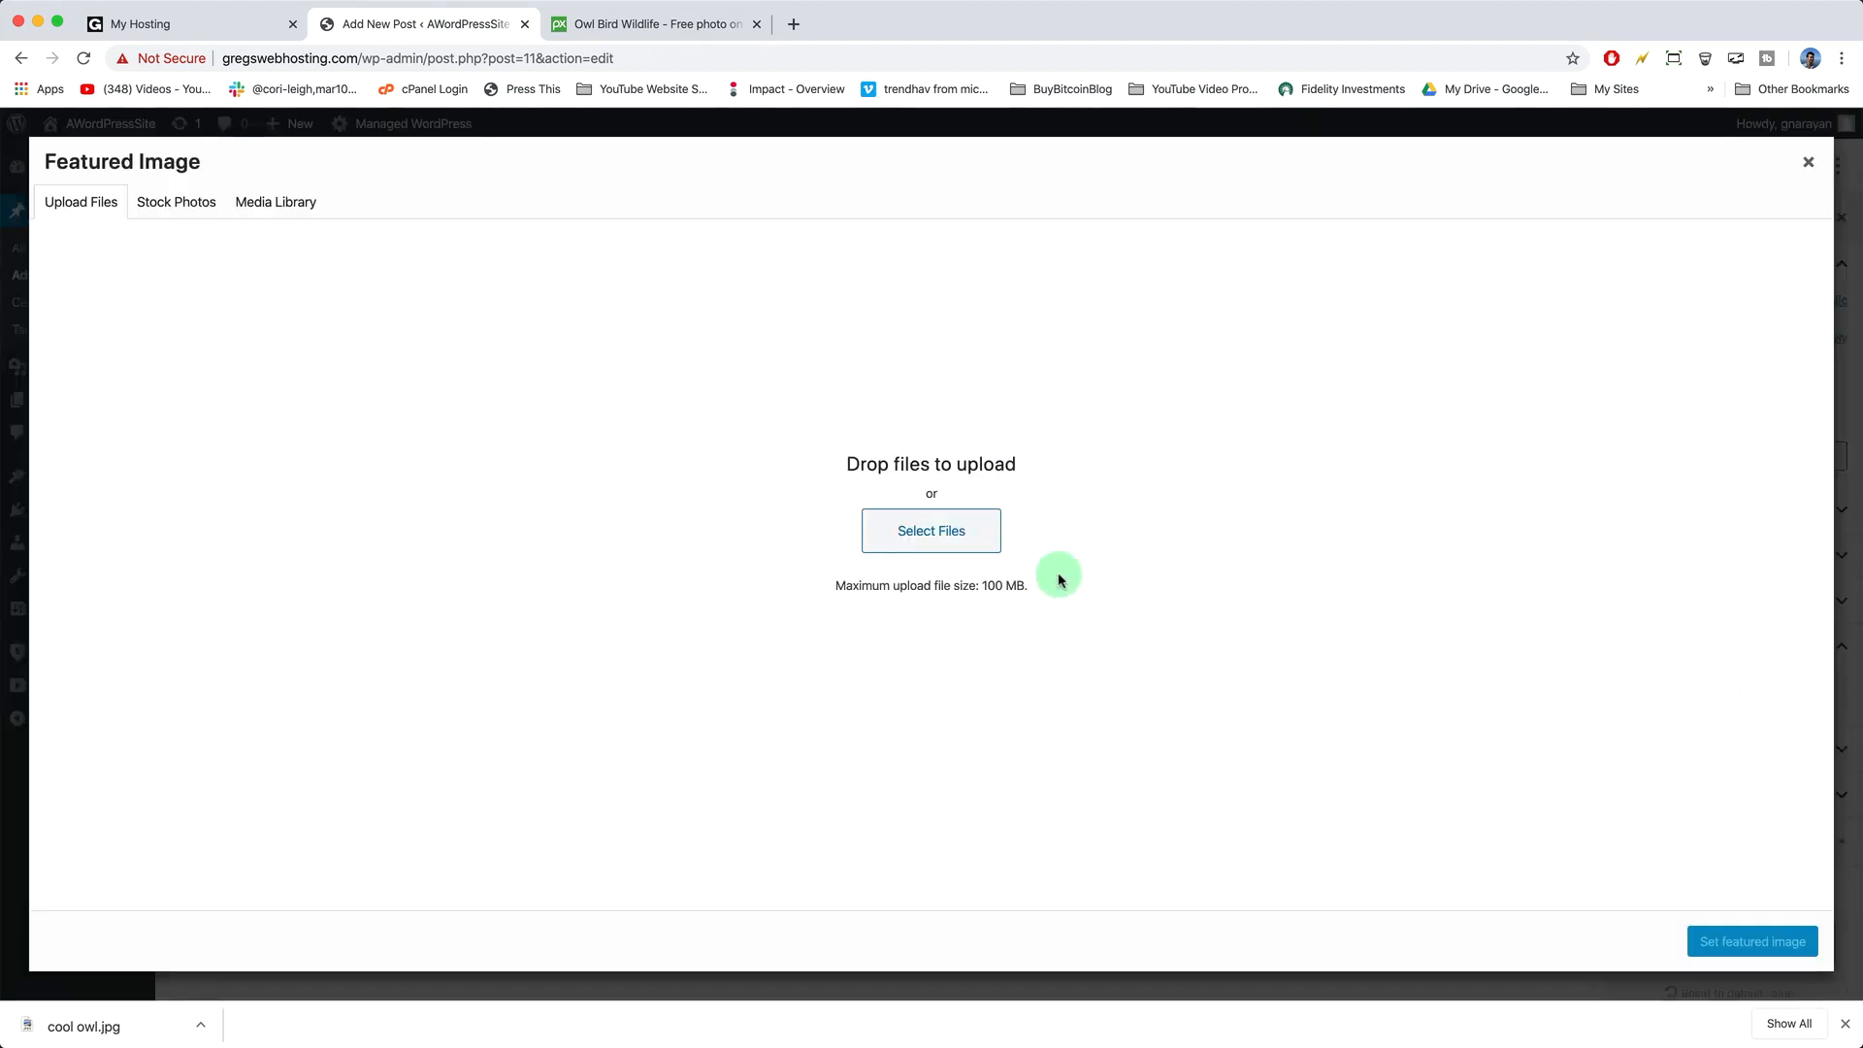
click(959, 546)
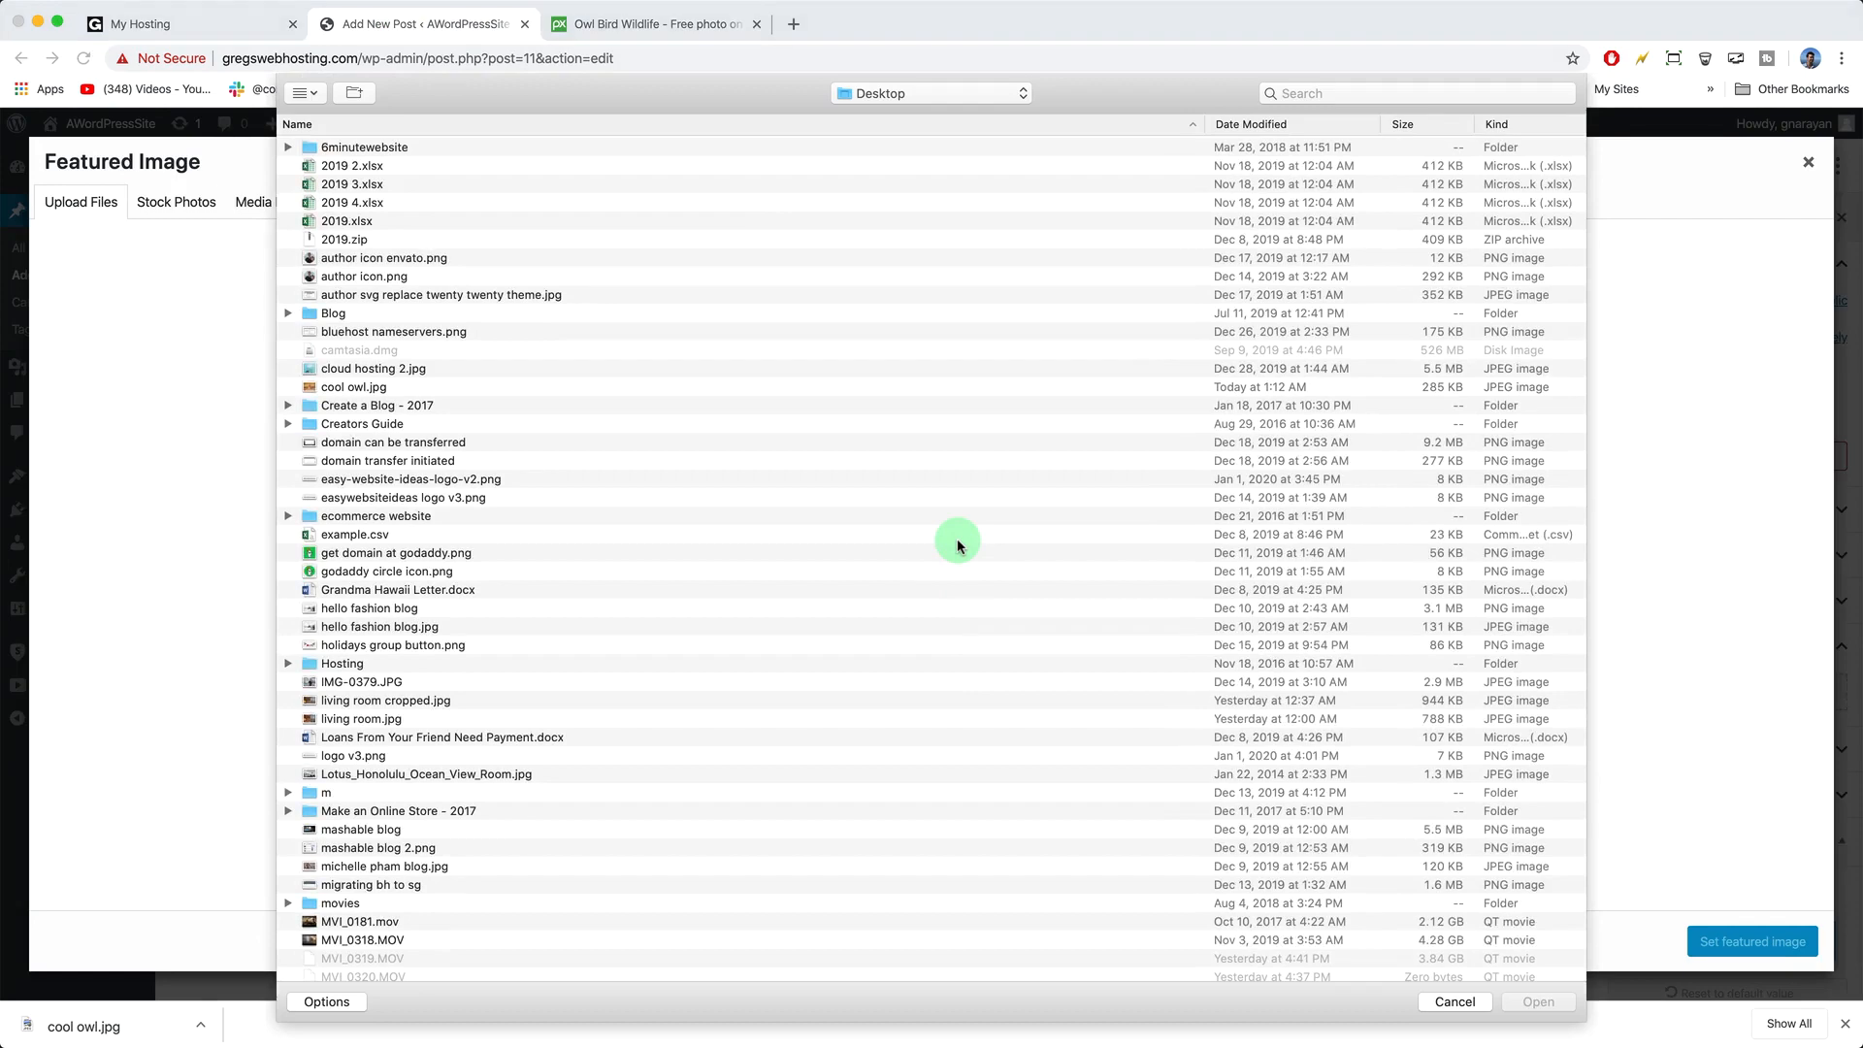
click(1330, 94)
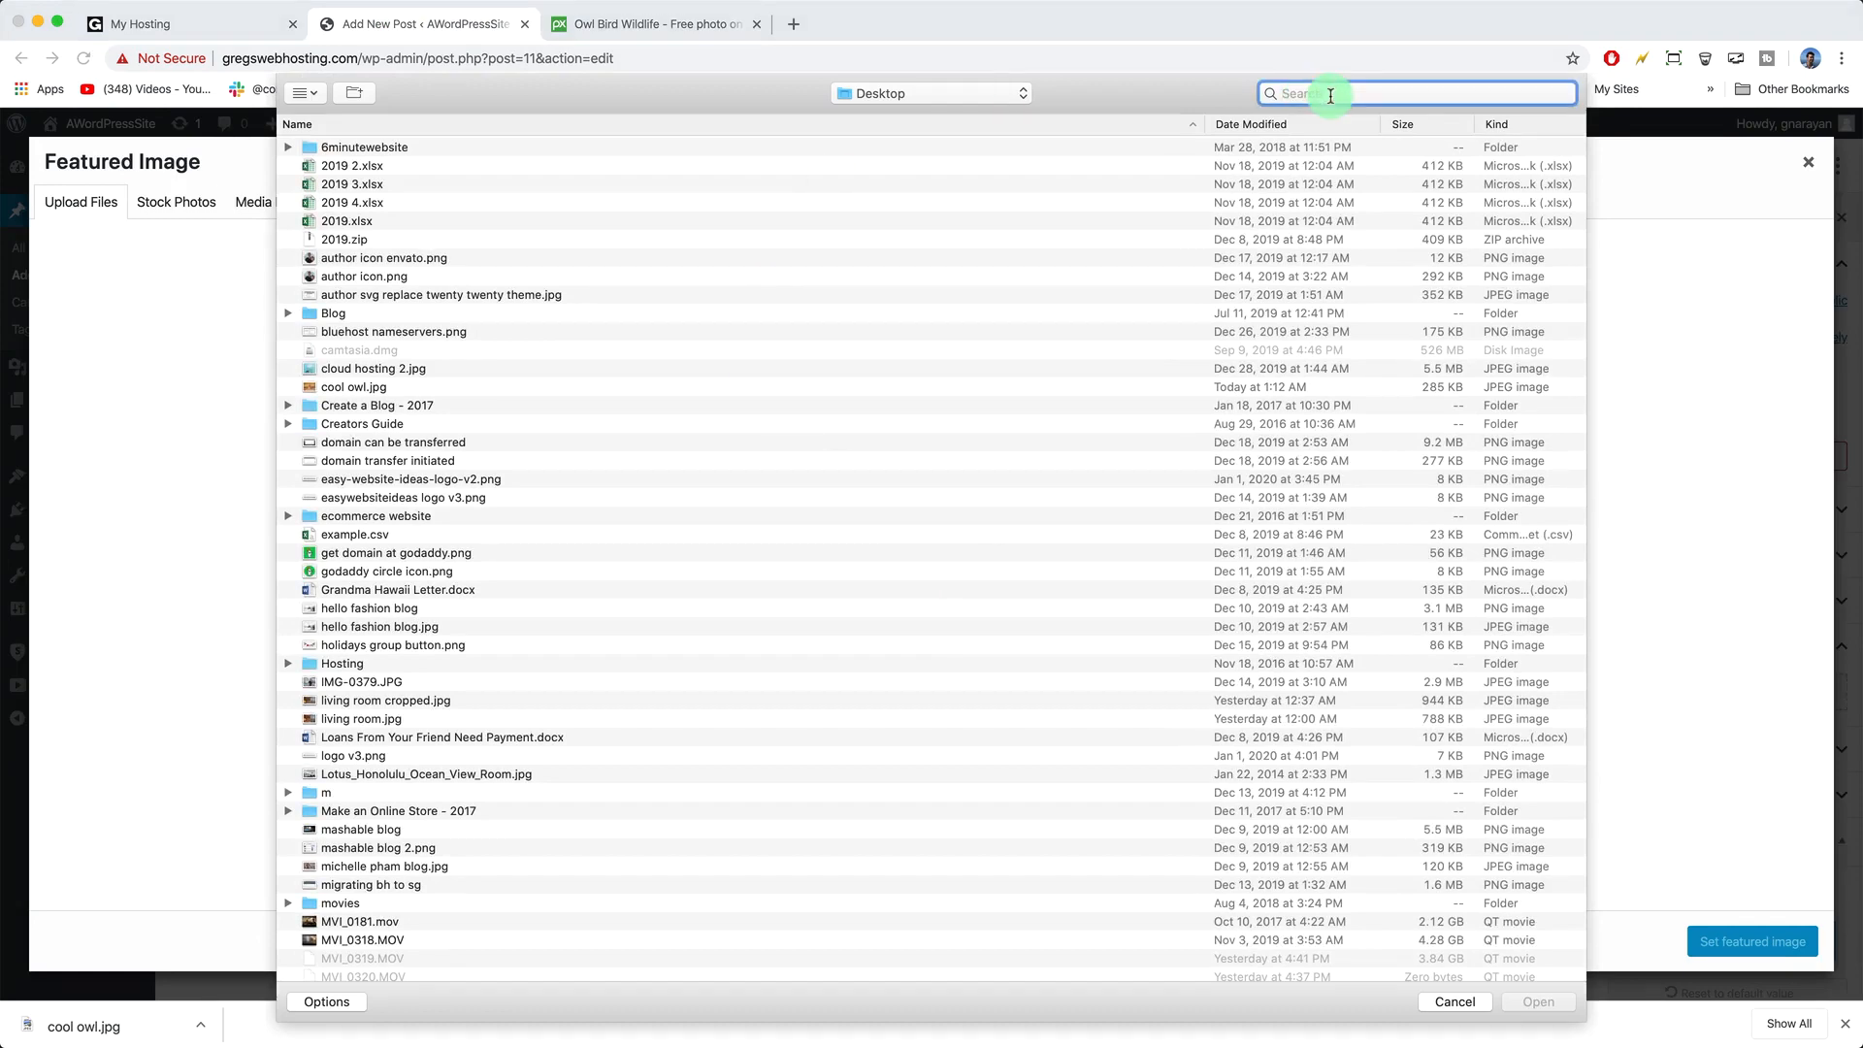
text(cool owl)
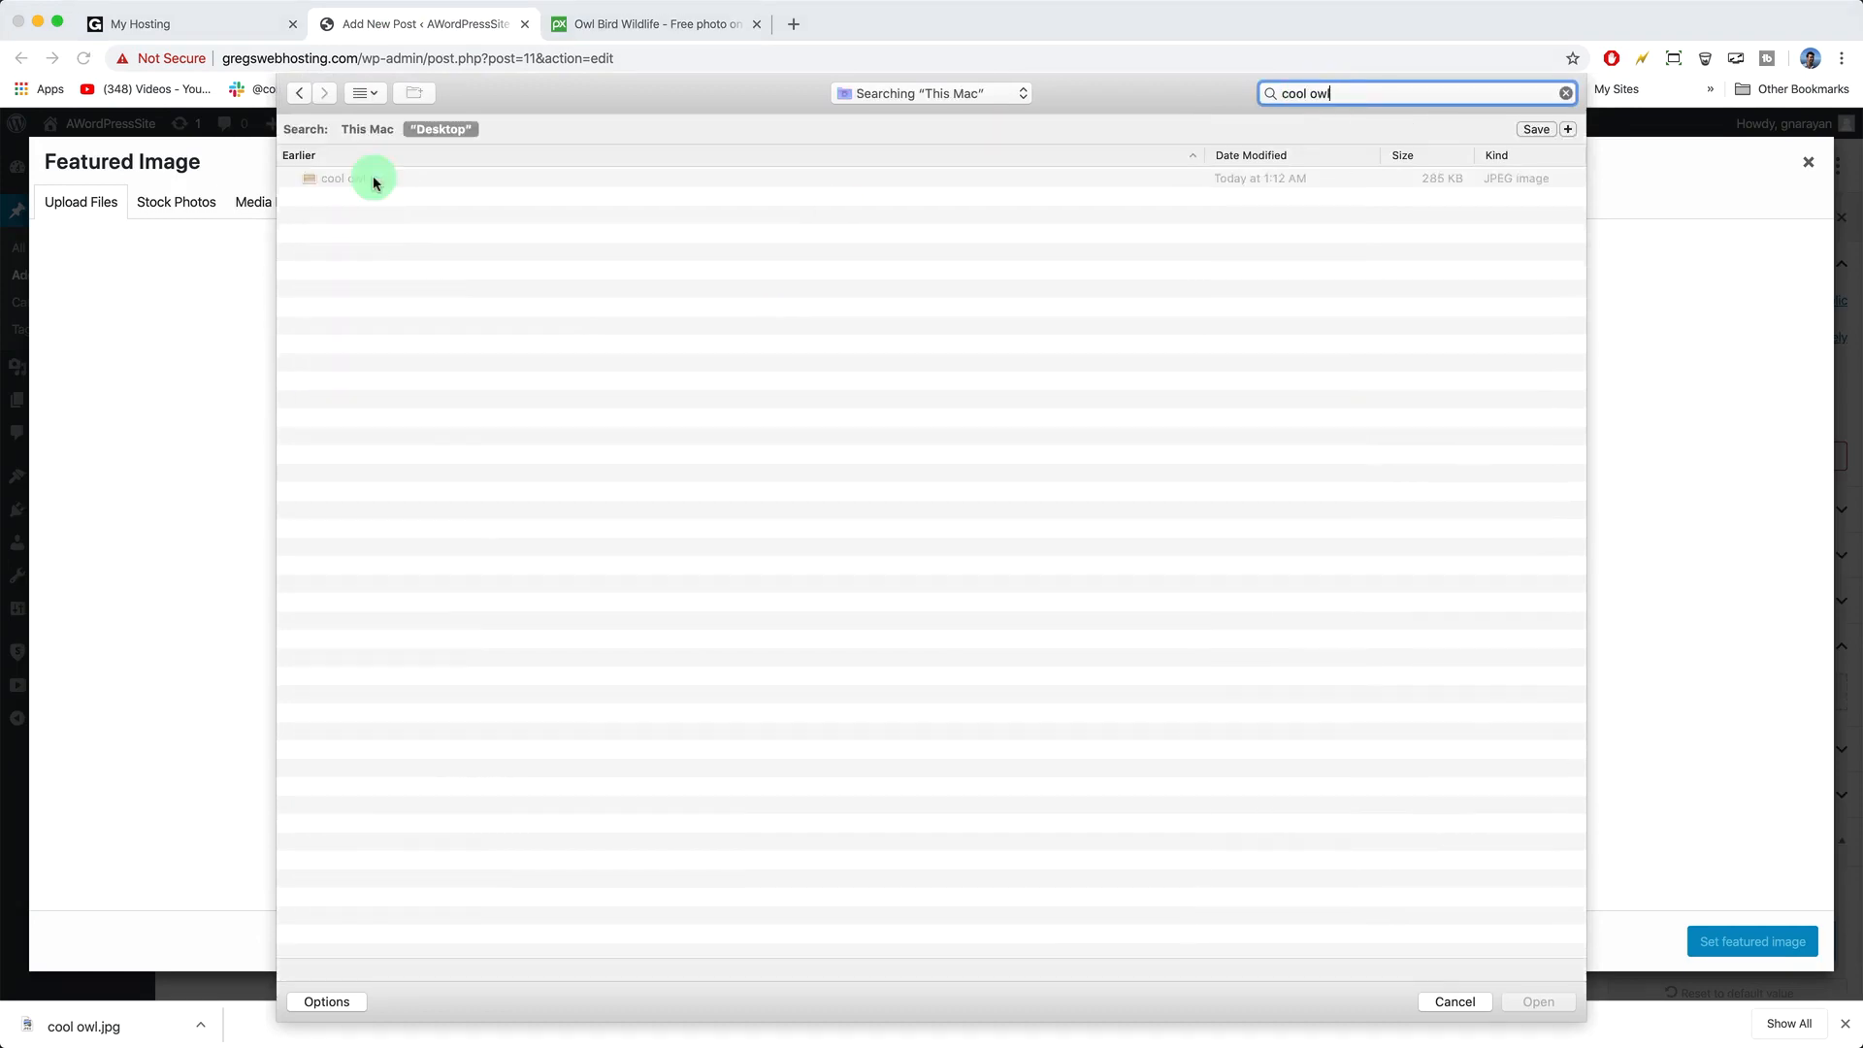
click(372, 178)
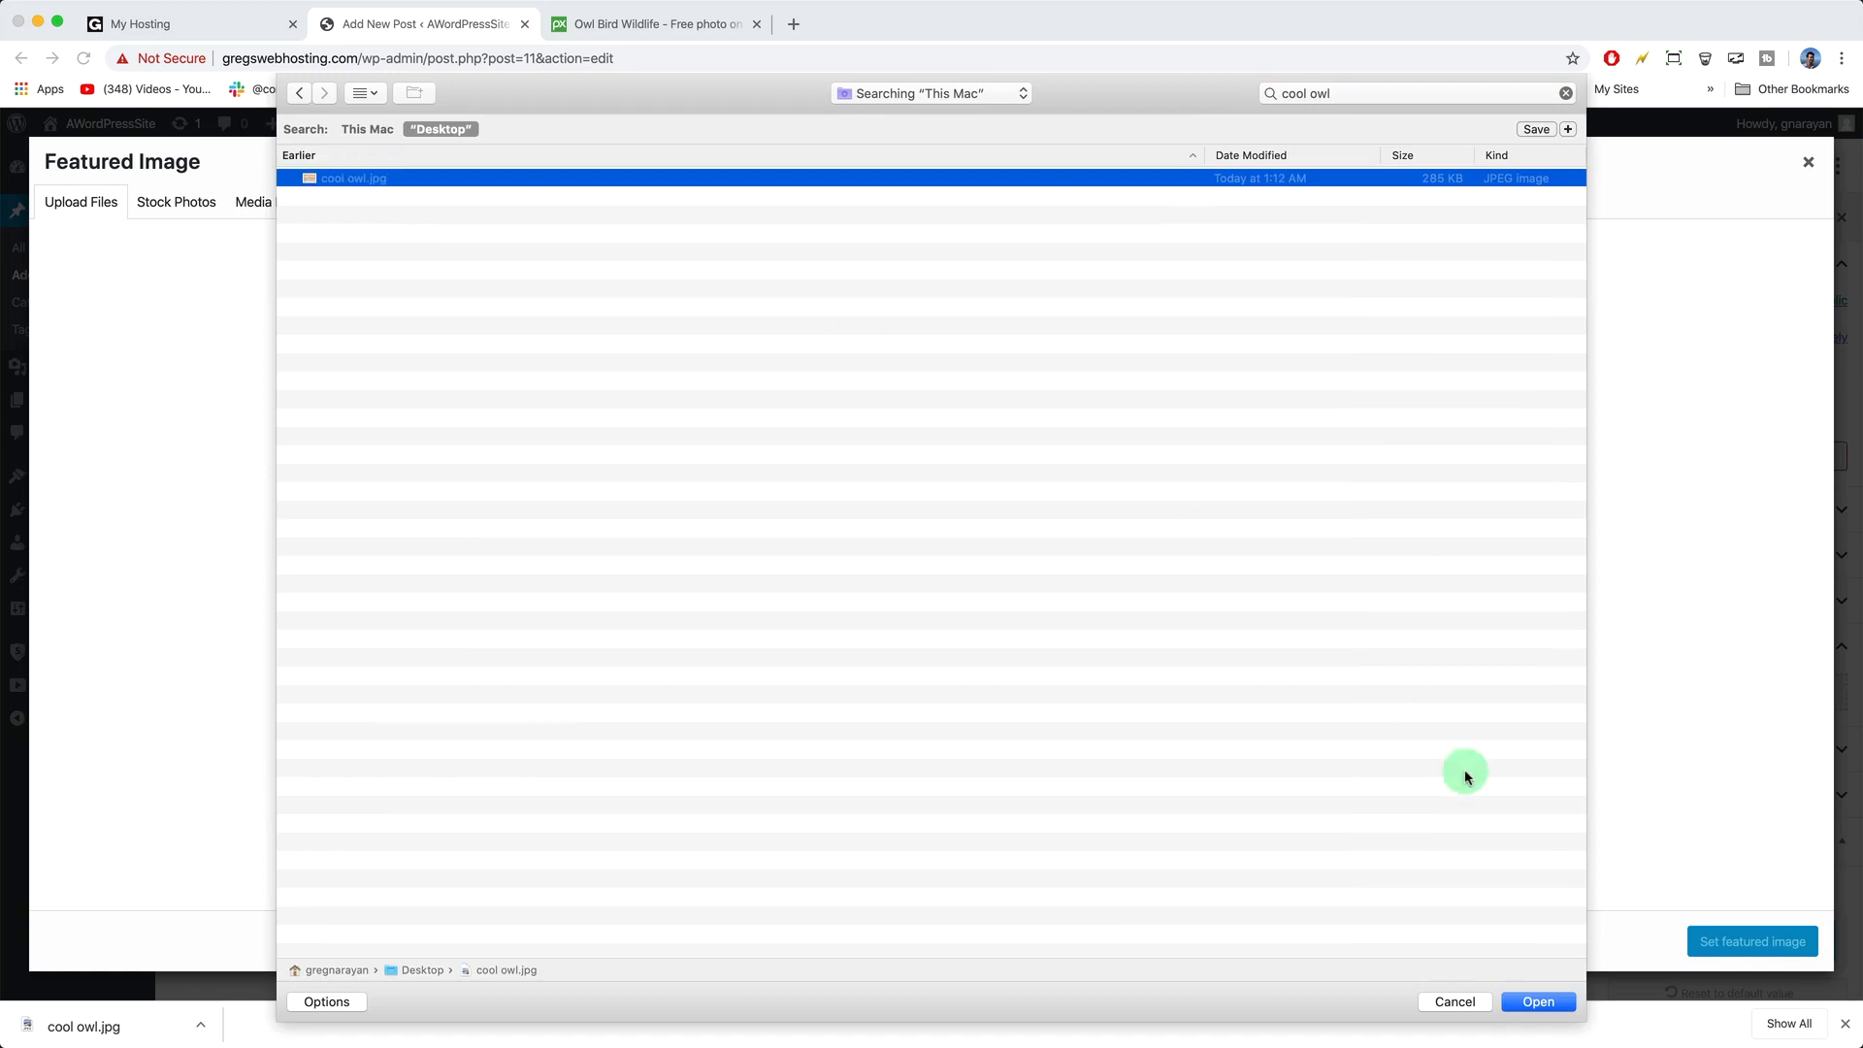
click(1553, 1004)
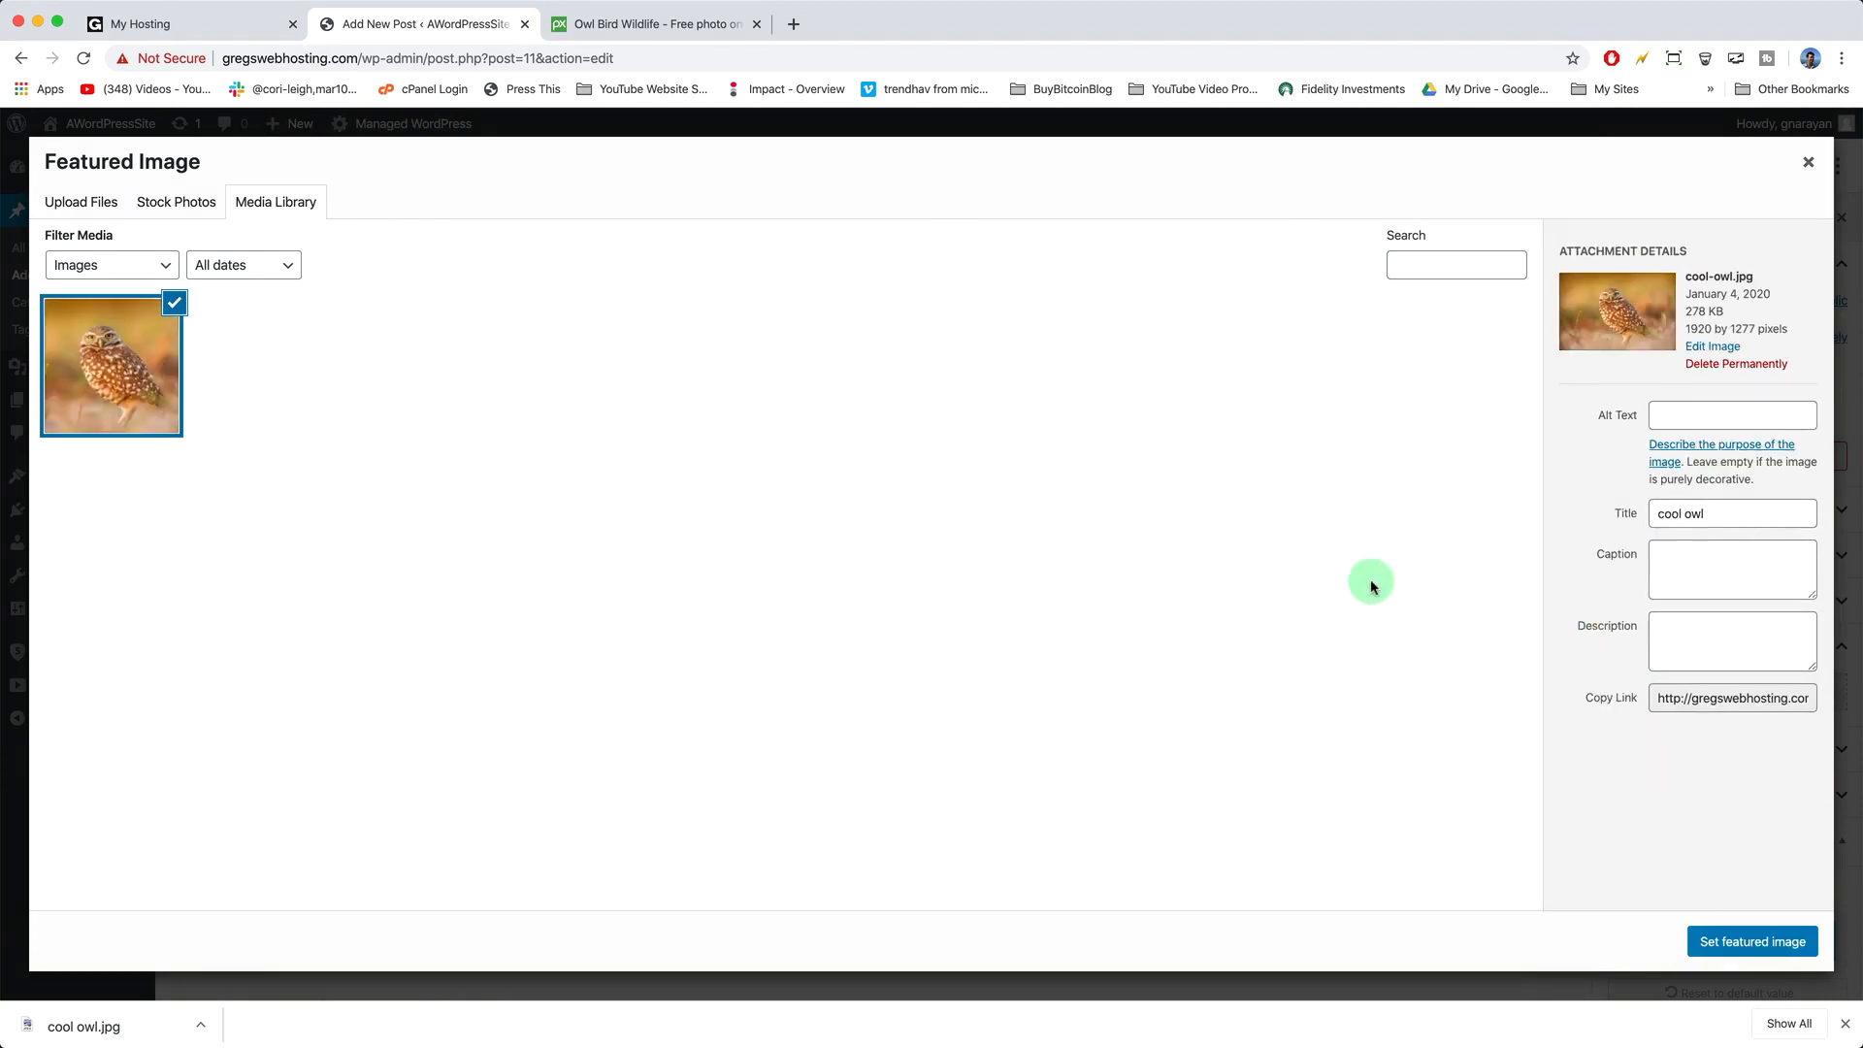
click(1676, 412)
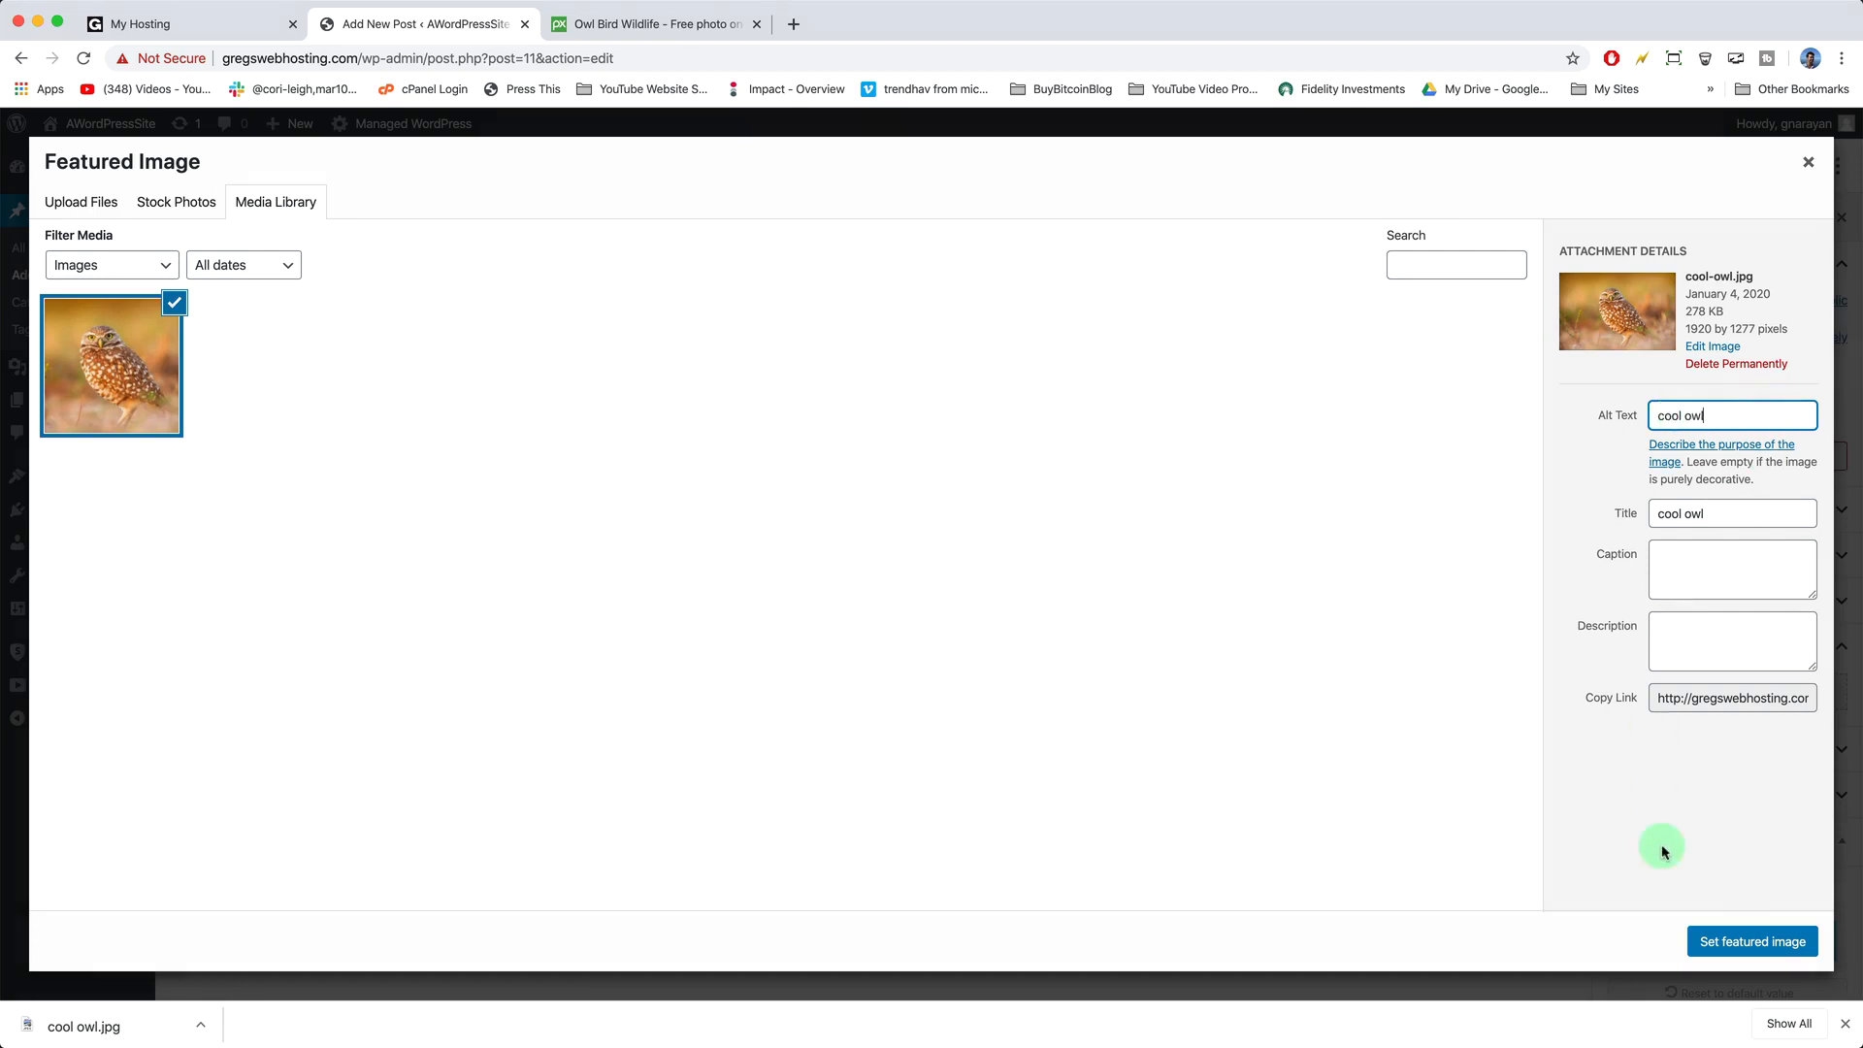
click(1735, 941)
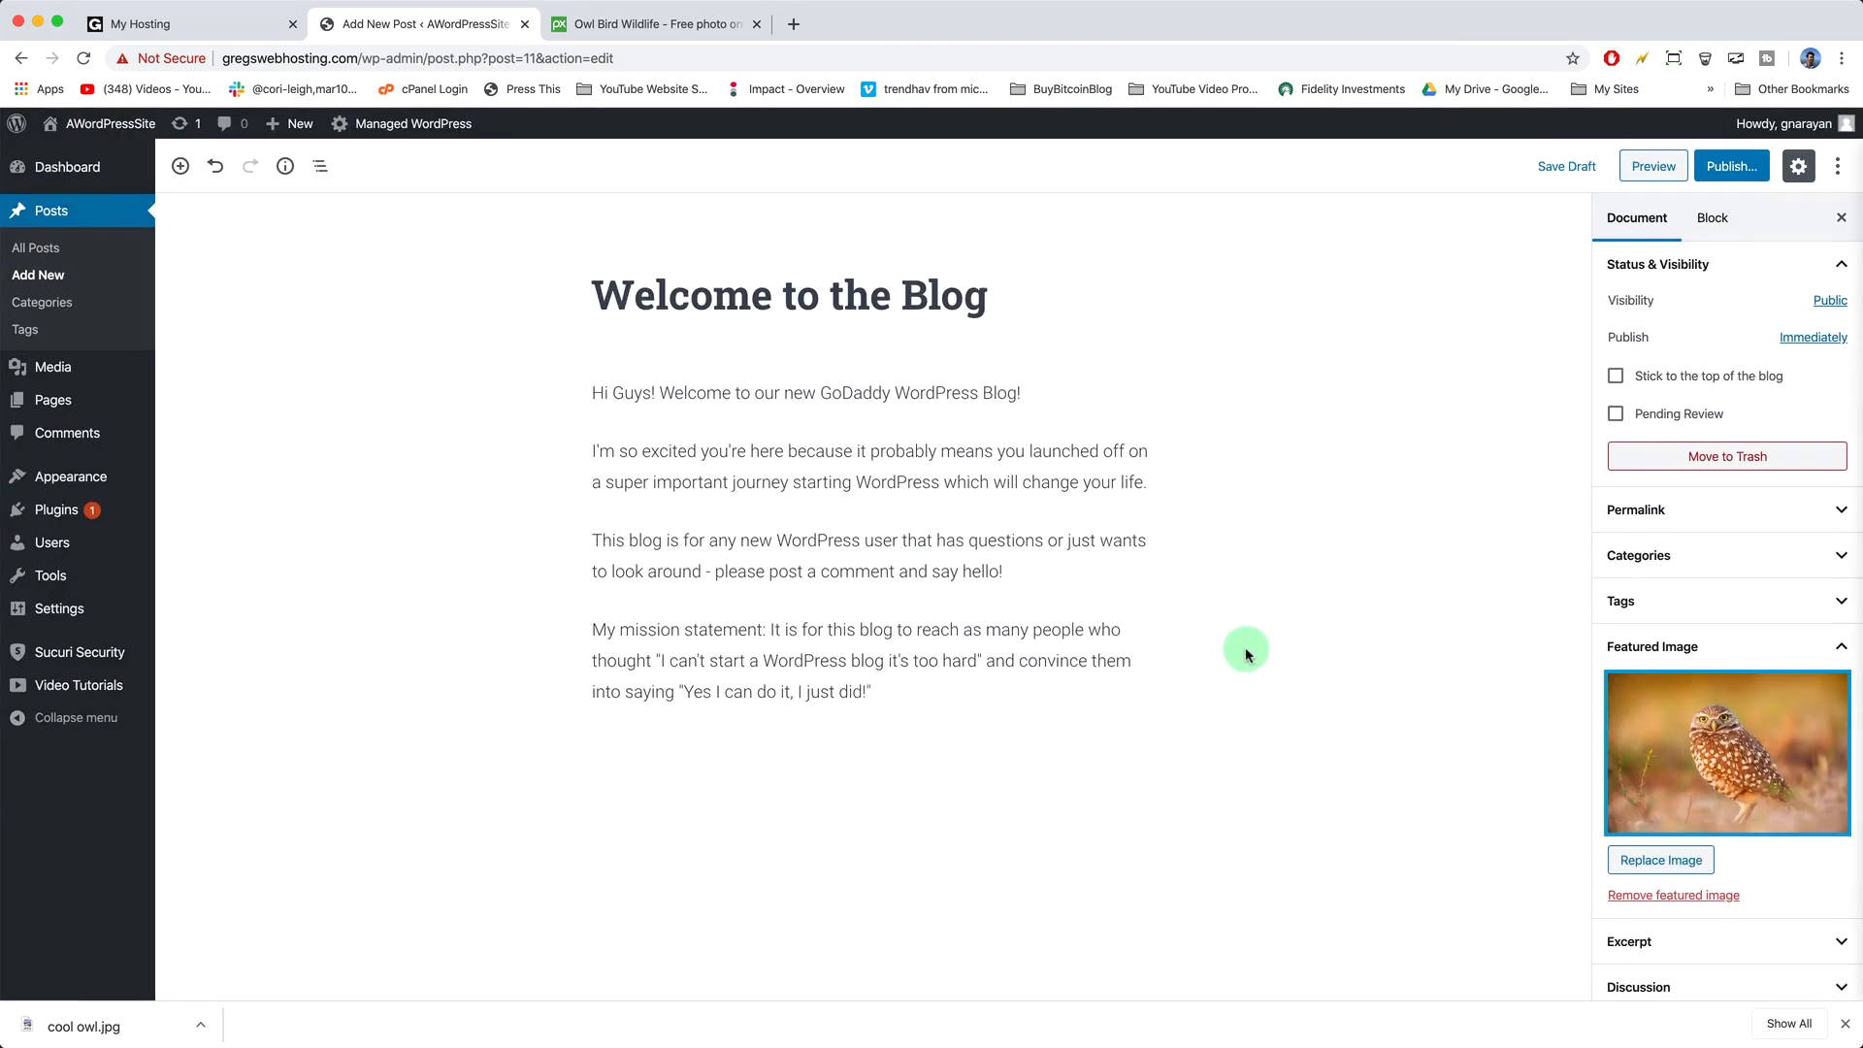
- Add new categories nature and welcomes to the post, leaving the misspelled nautre category unchecked
click(1813, 557)
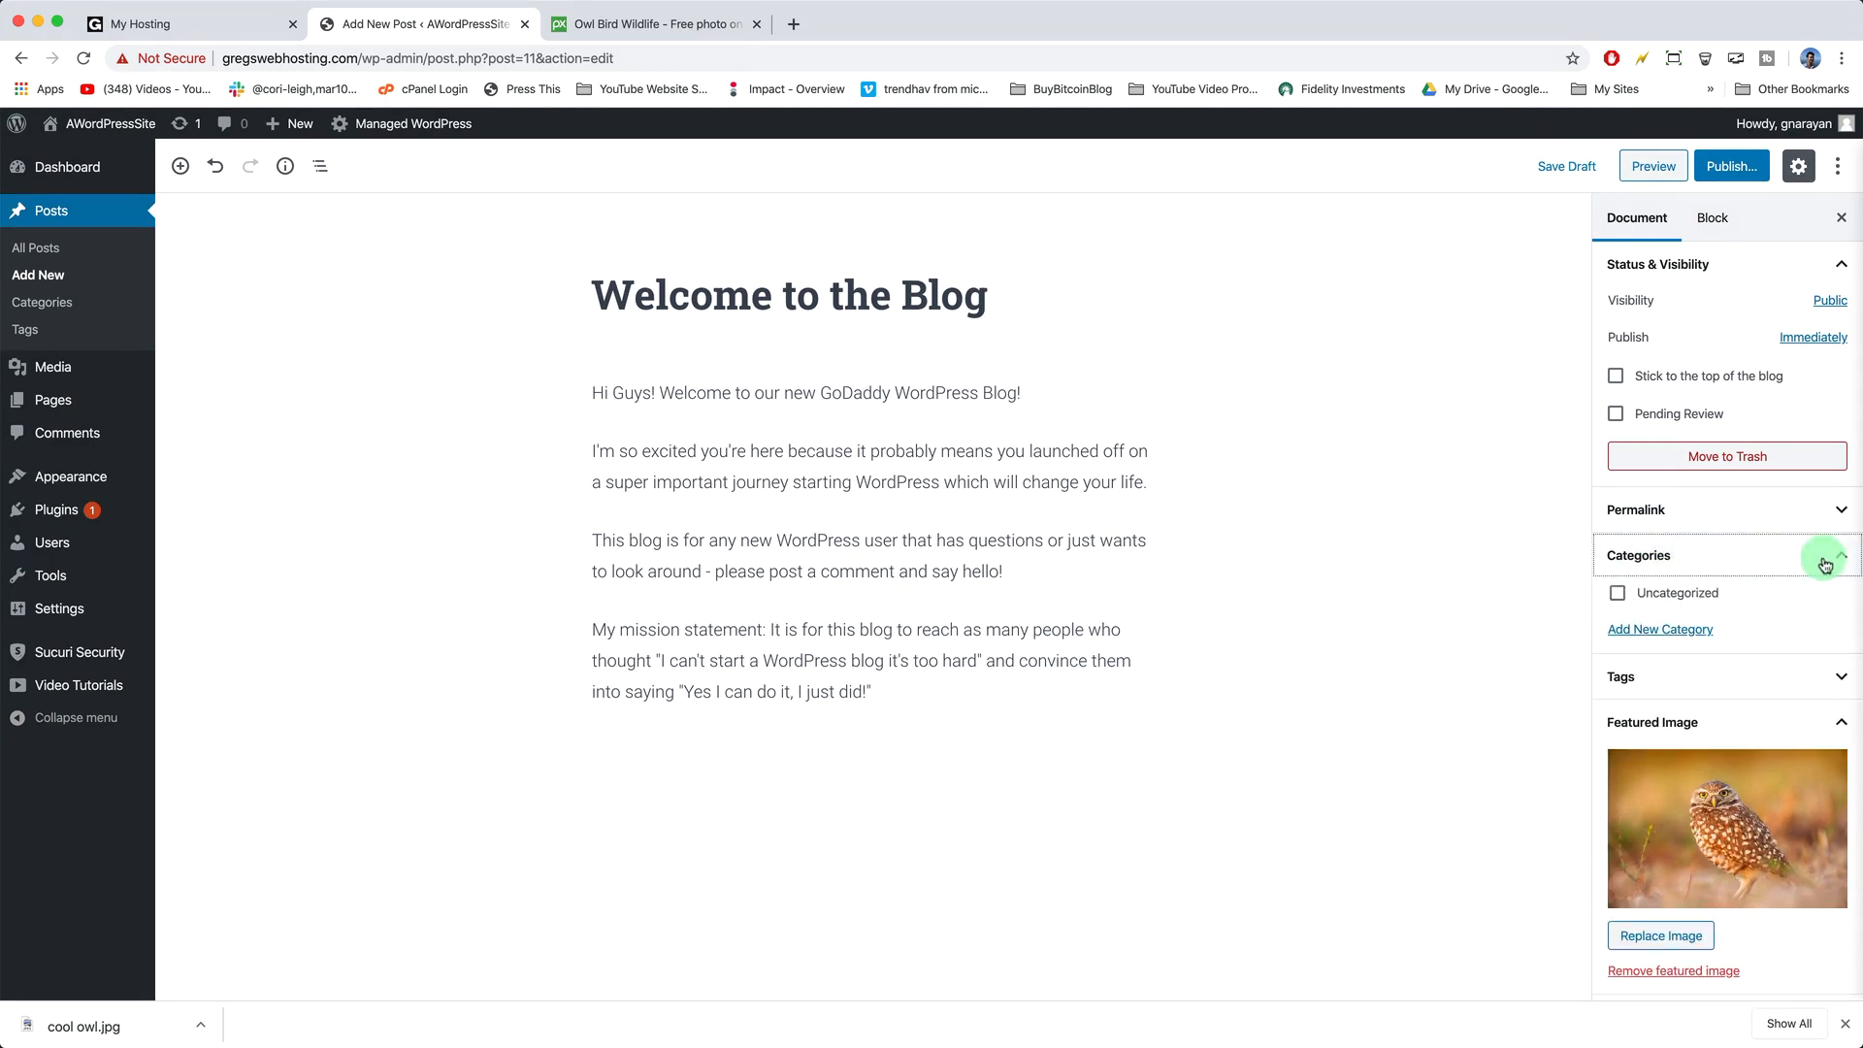
click(1660, 633)
click(1658, 691)
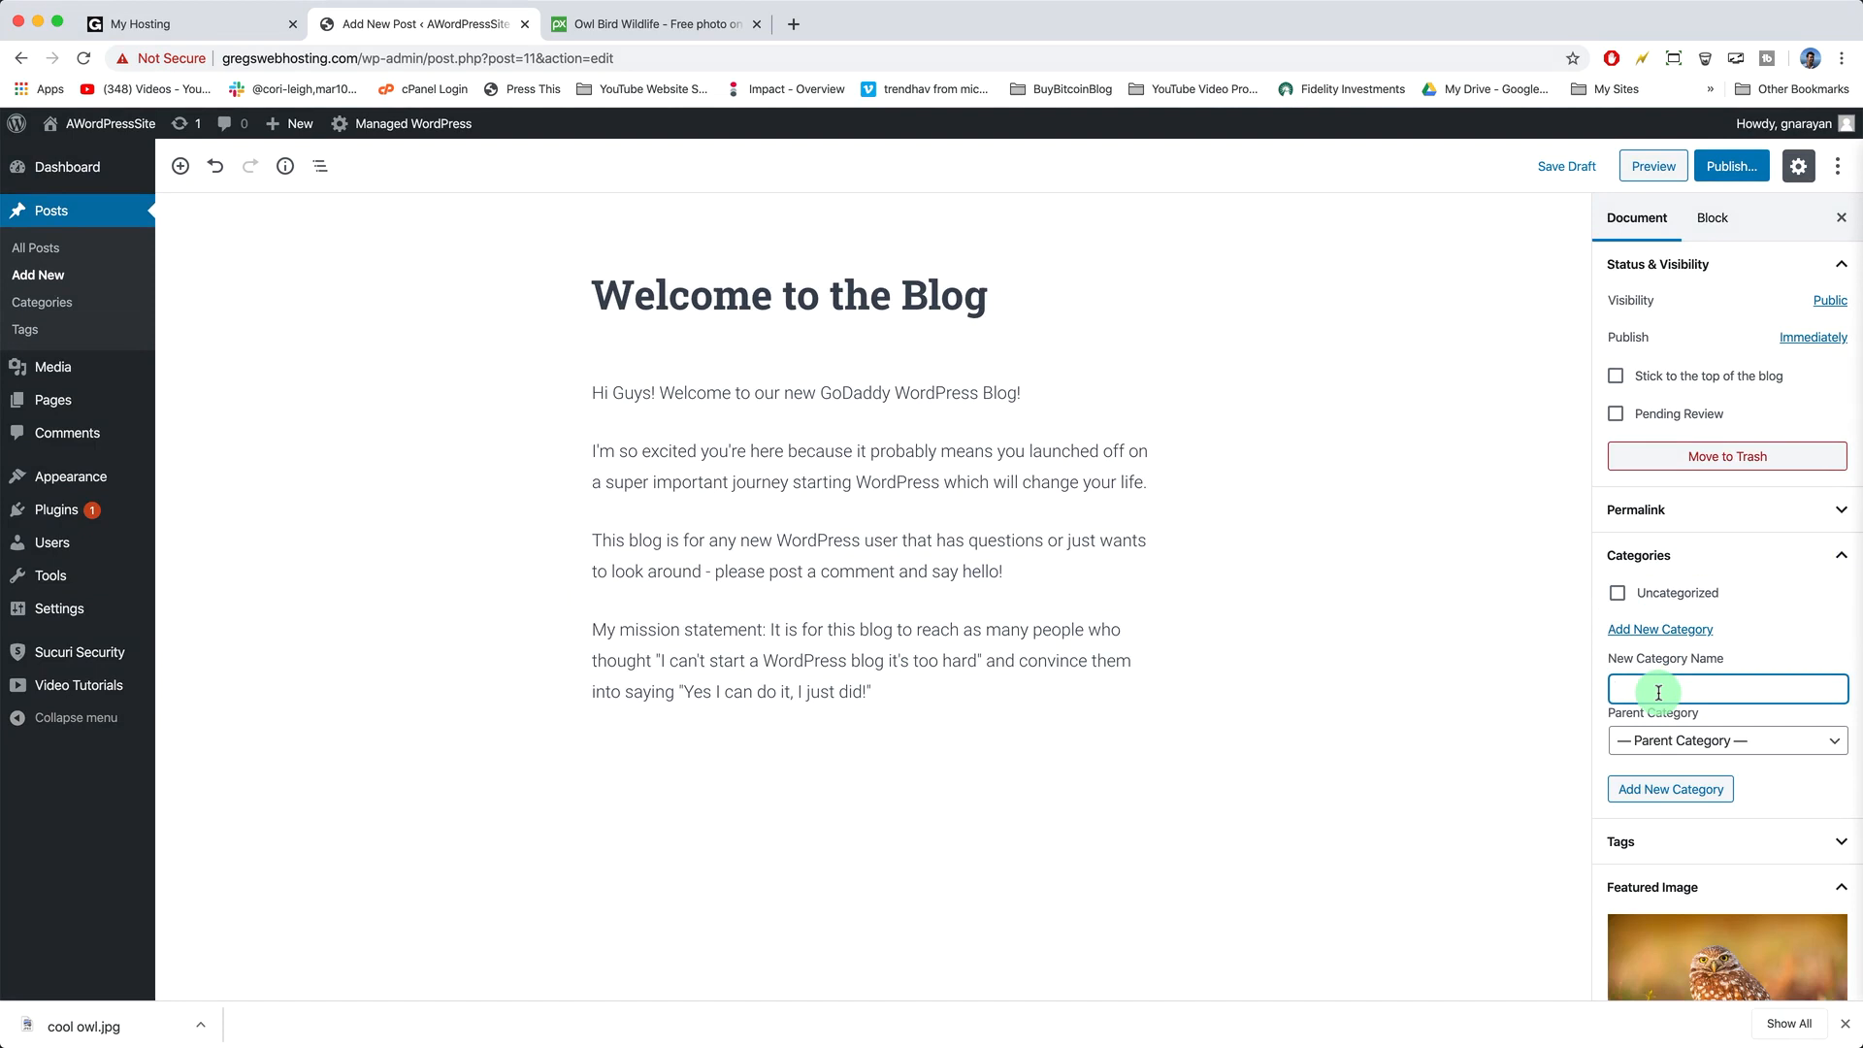
click(1671, 789)
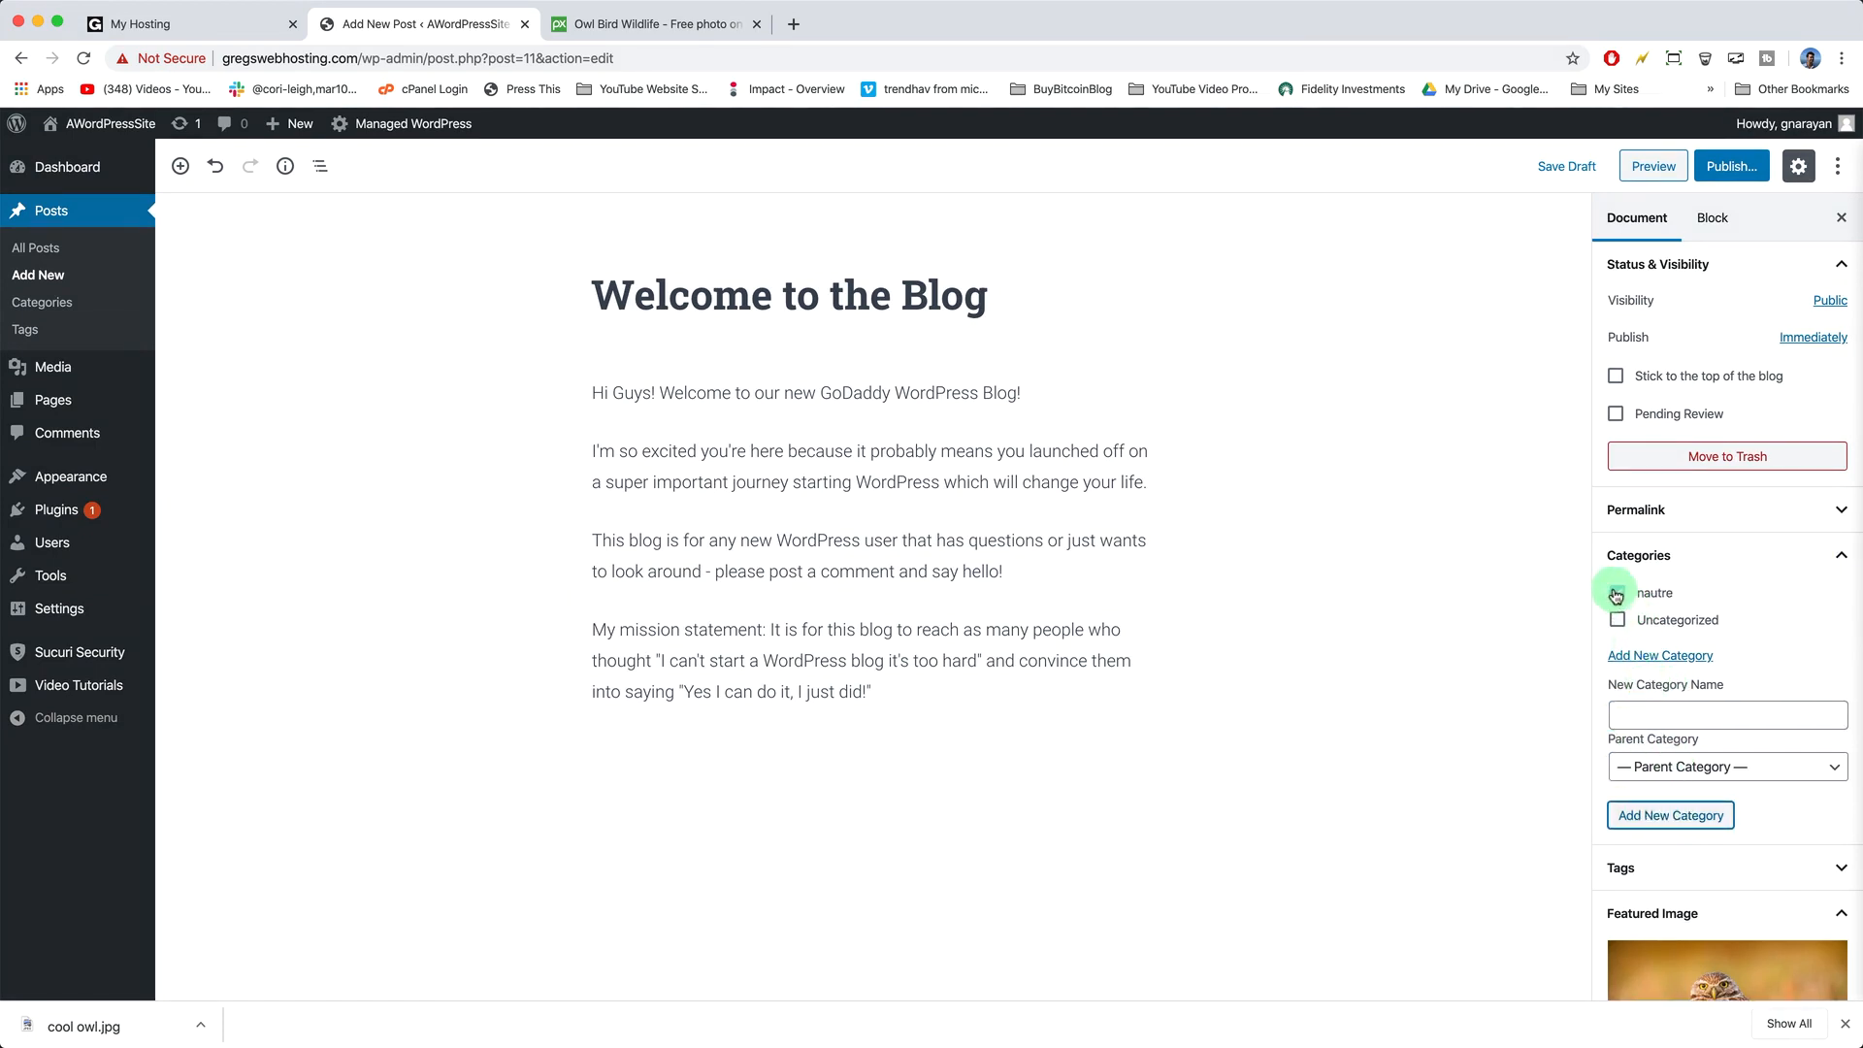
click(1618, 592)
click(1666, 713)
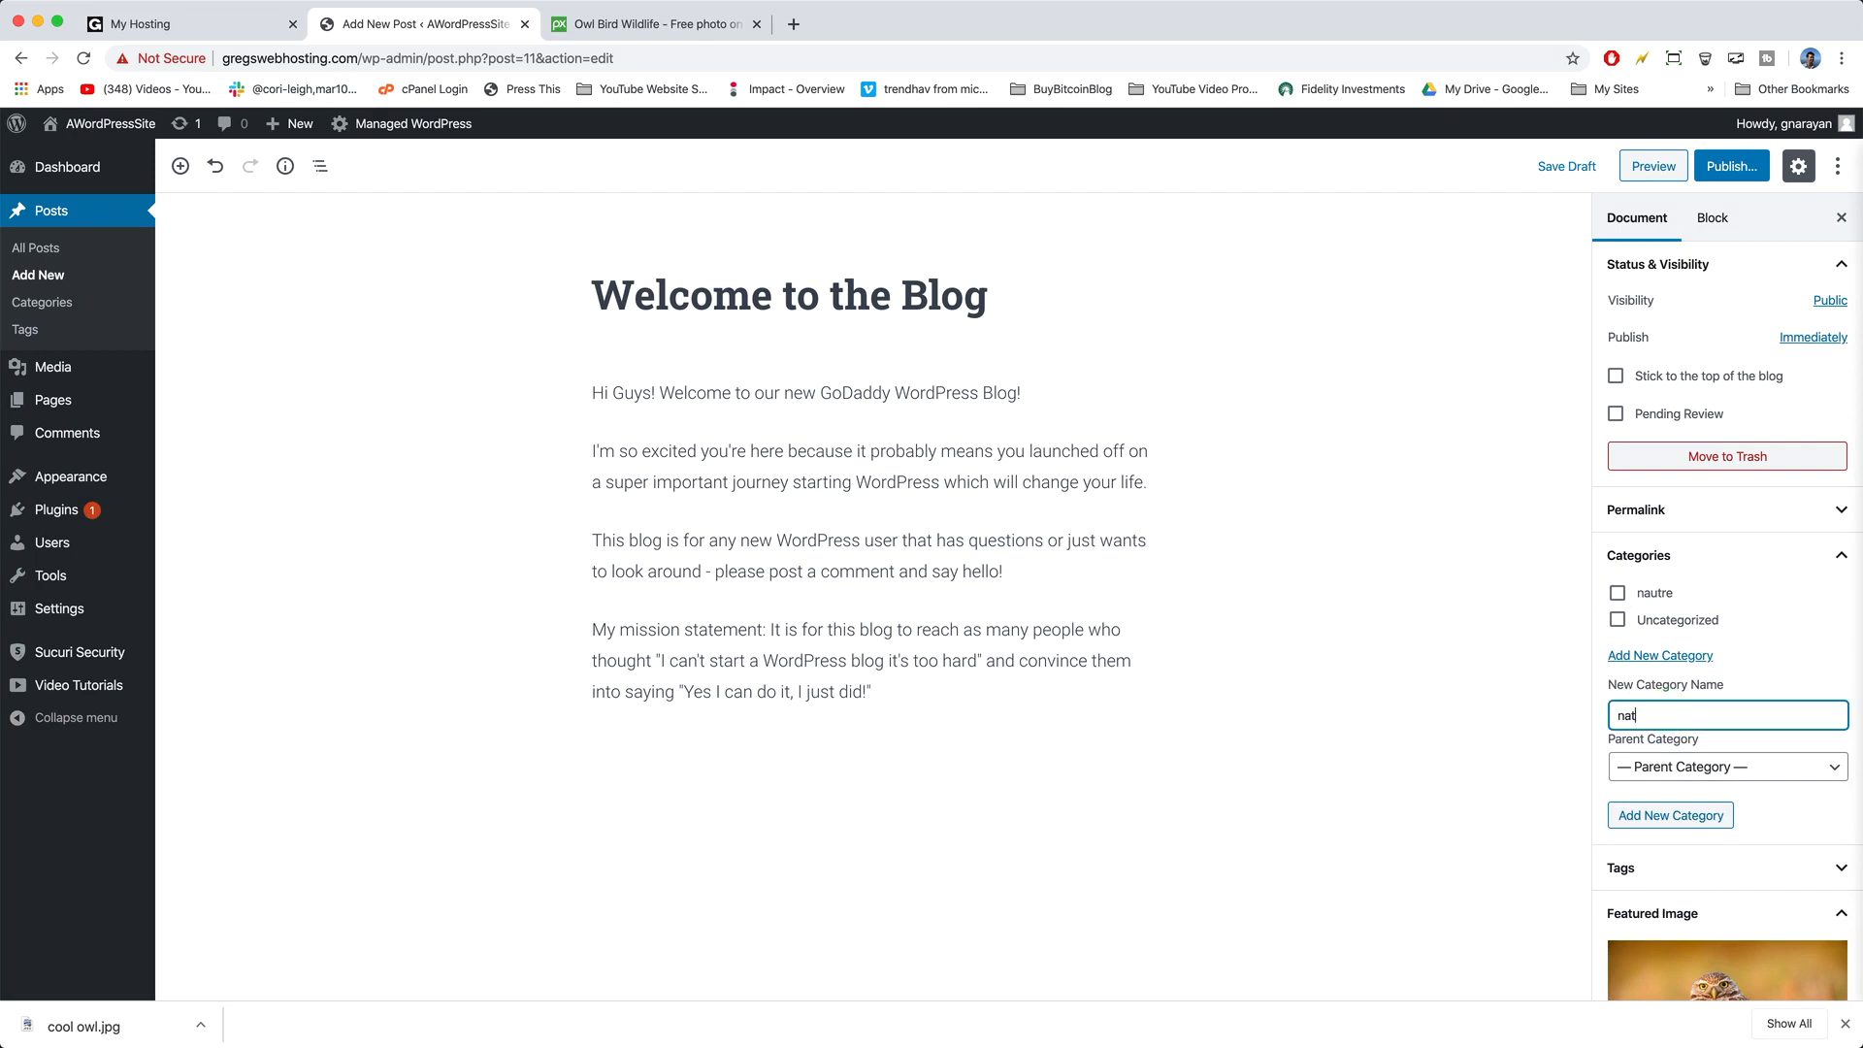
click(1689, 813)
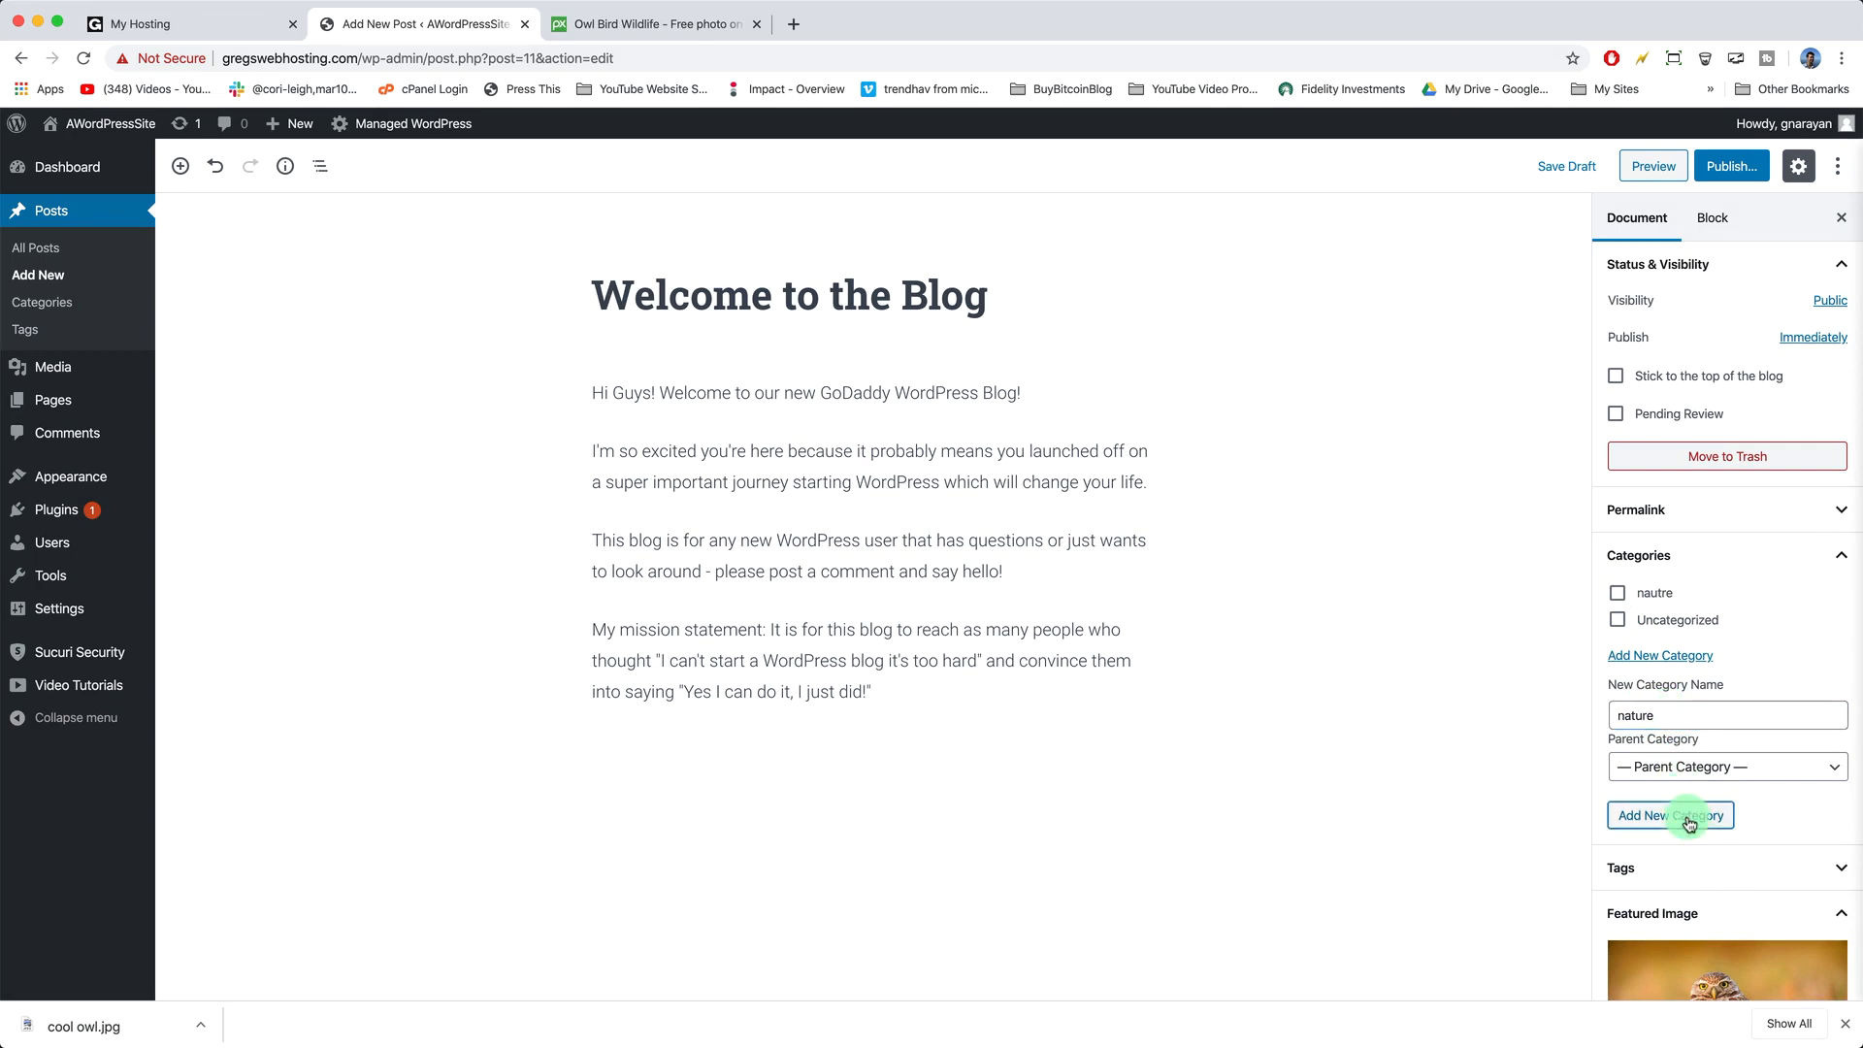
click(1678, 740)
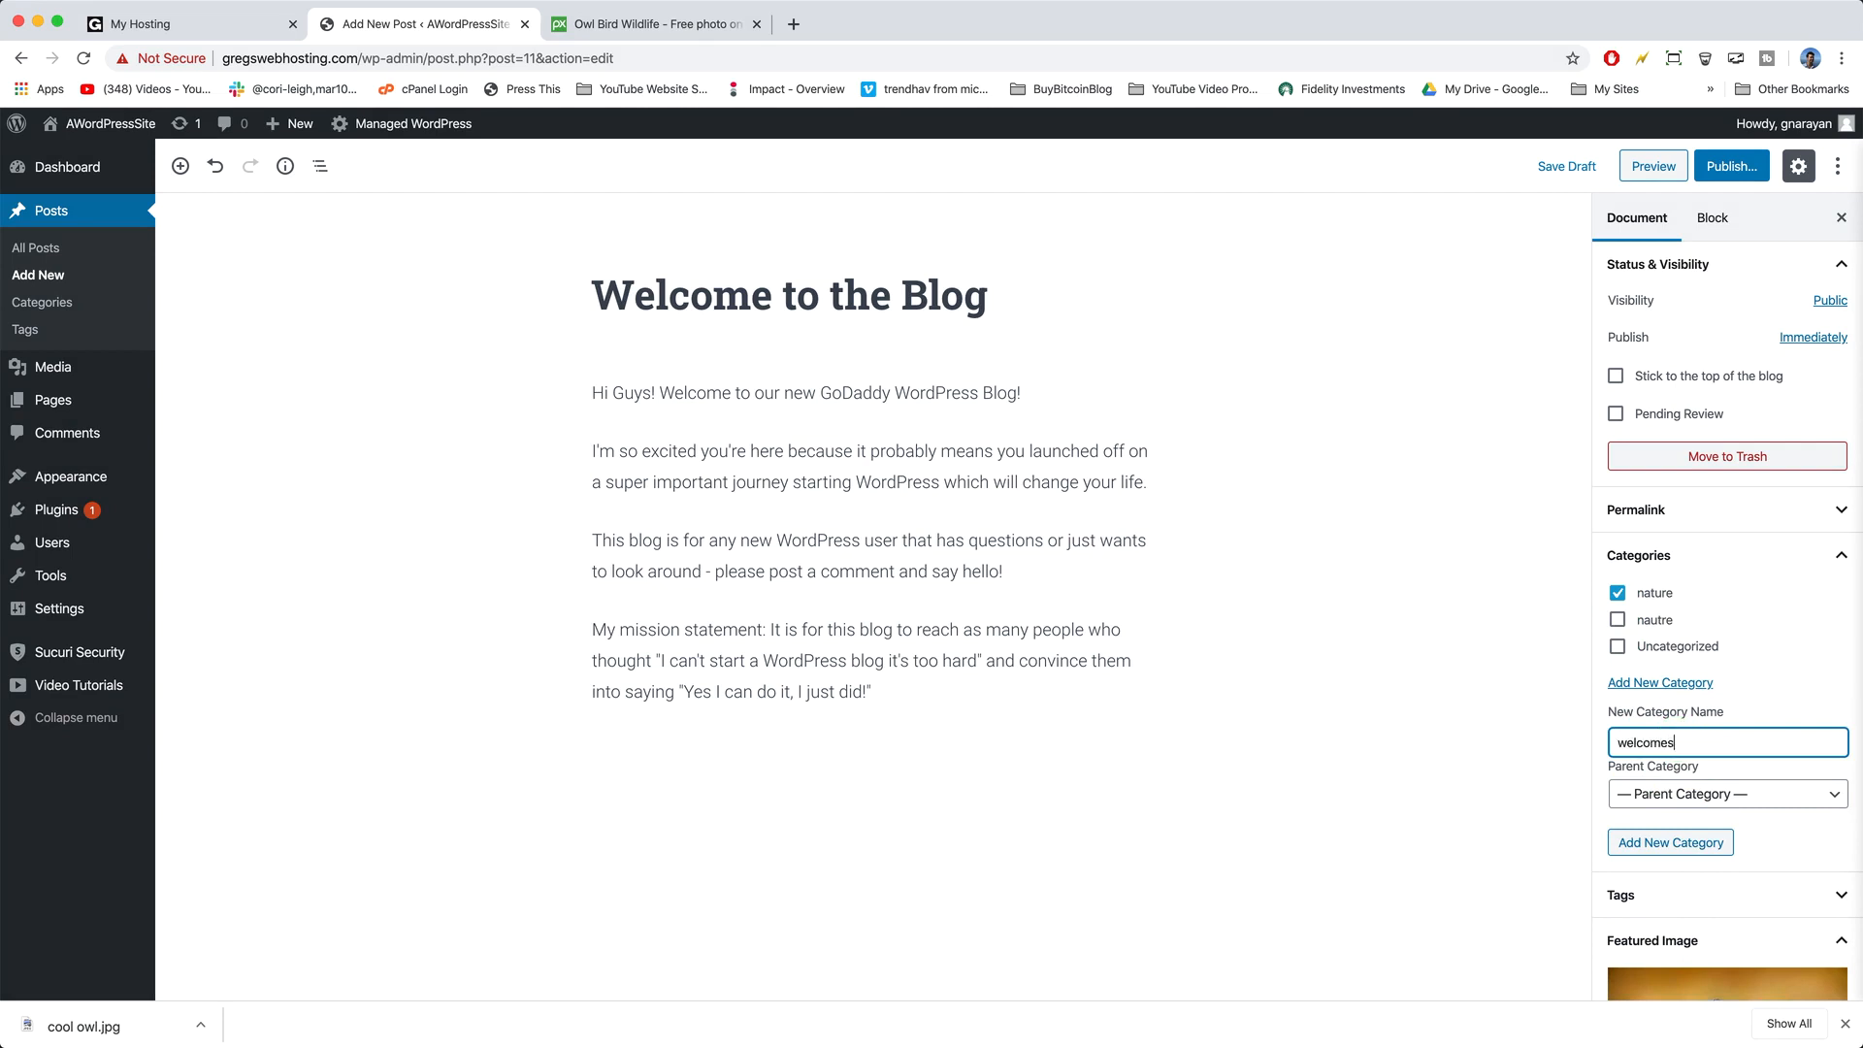
click(1697, 842)
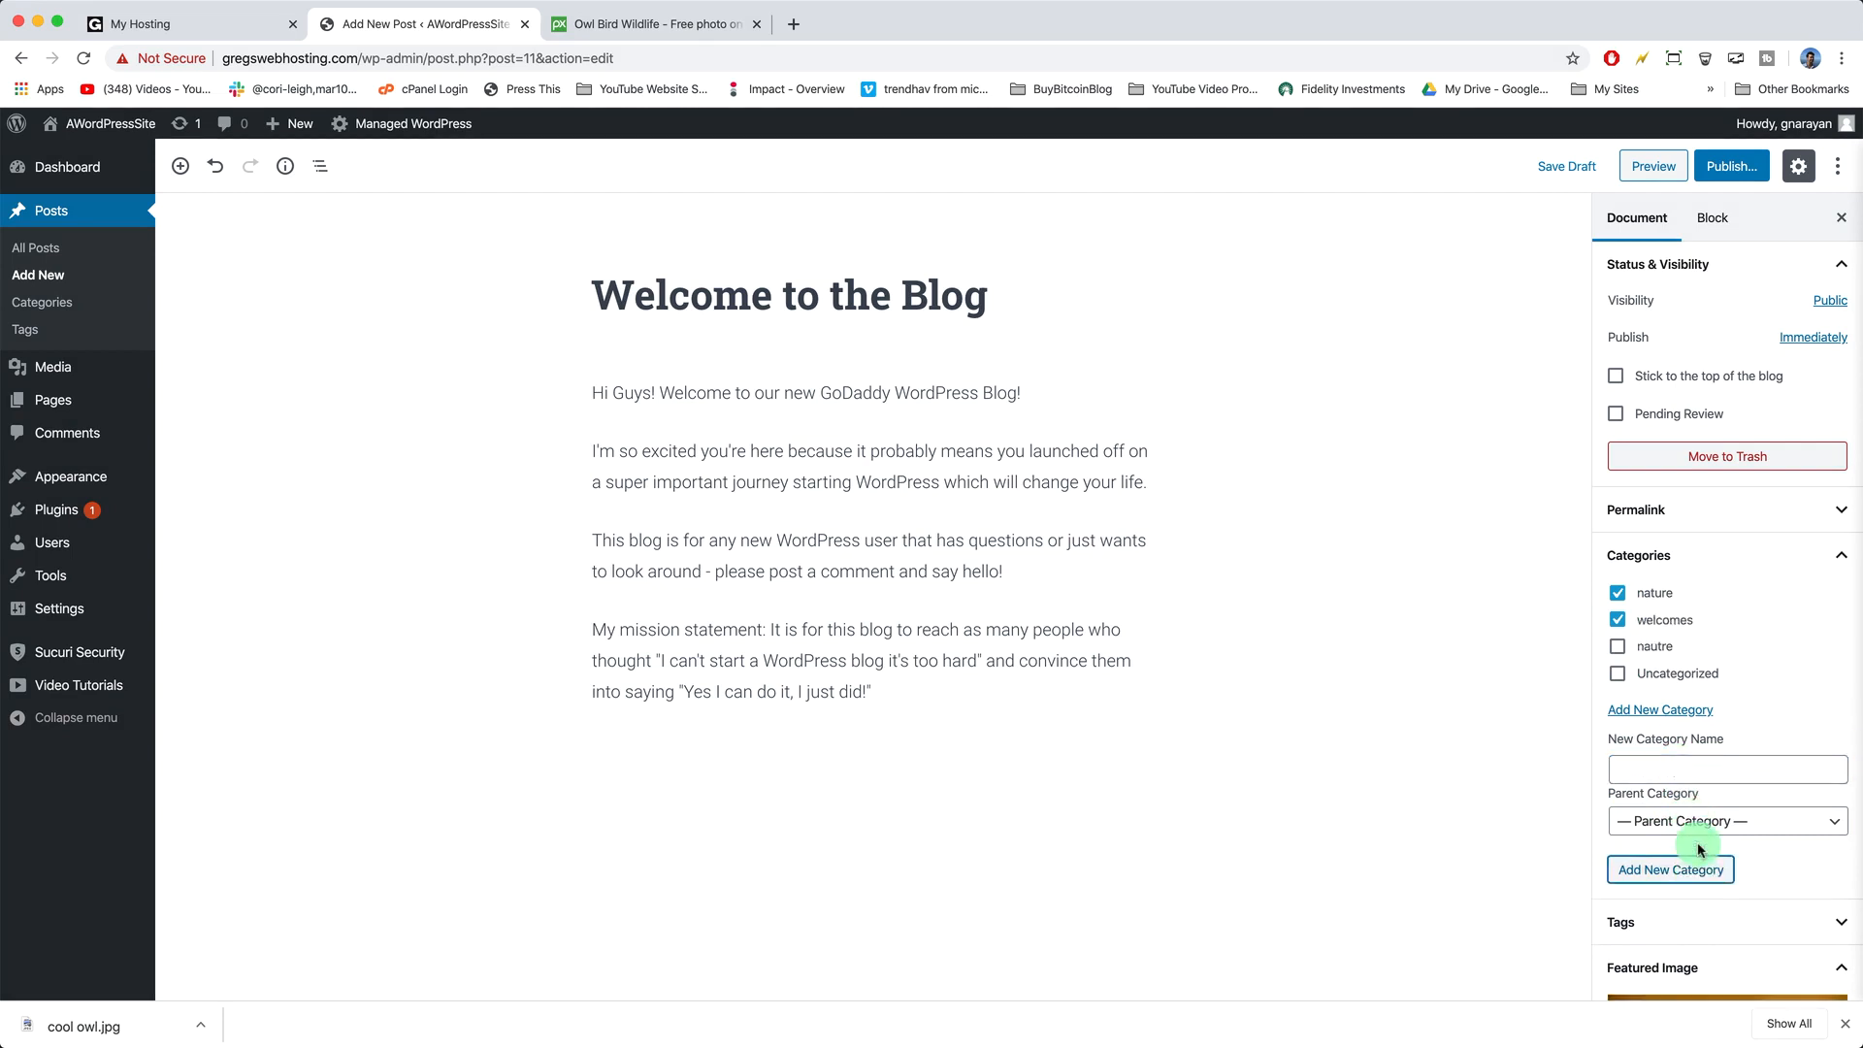
- Publish the Welcome to the Blog post and scroll through it on the live site's front page
click(1719, 165)
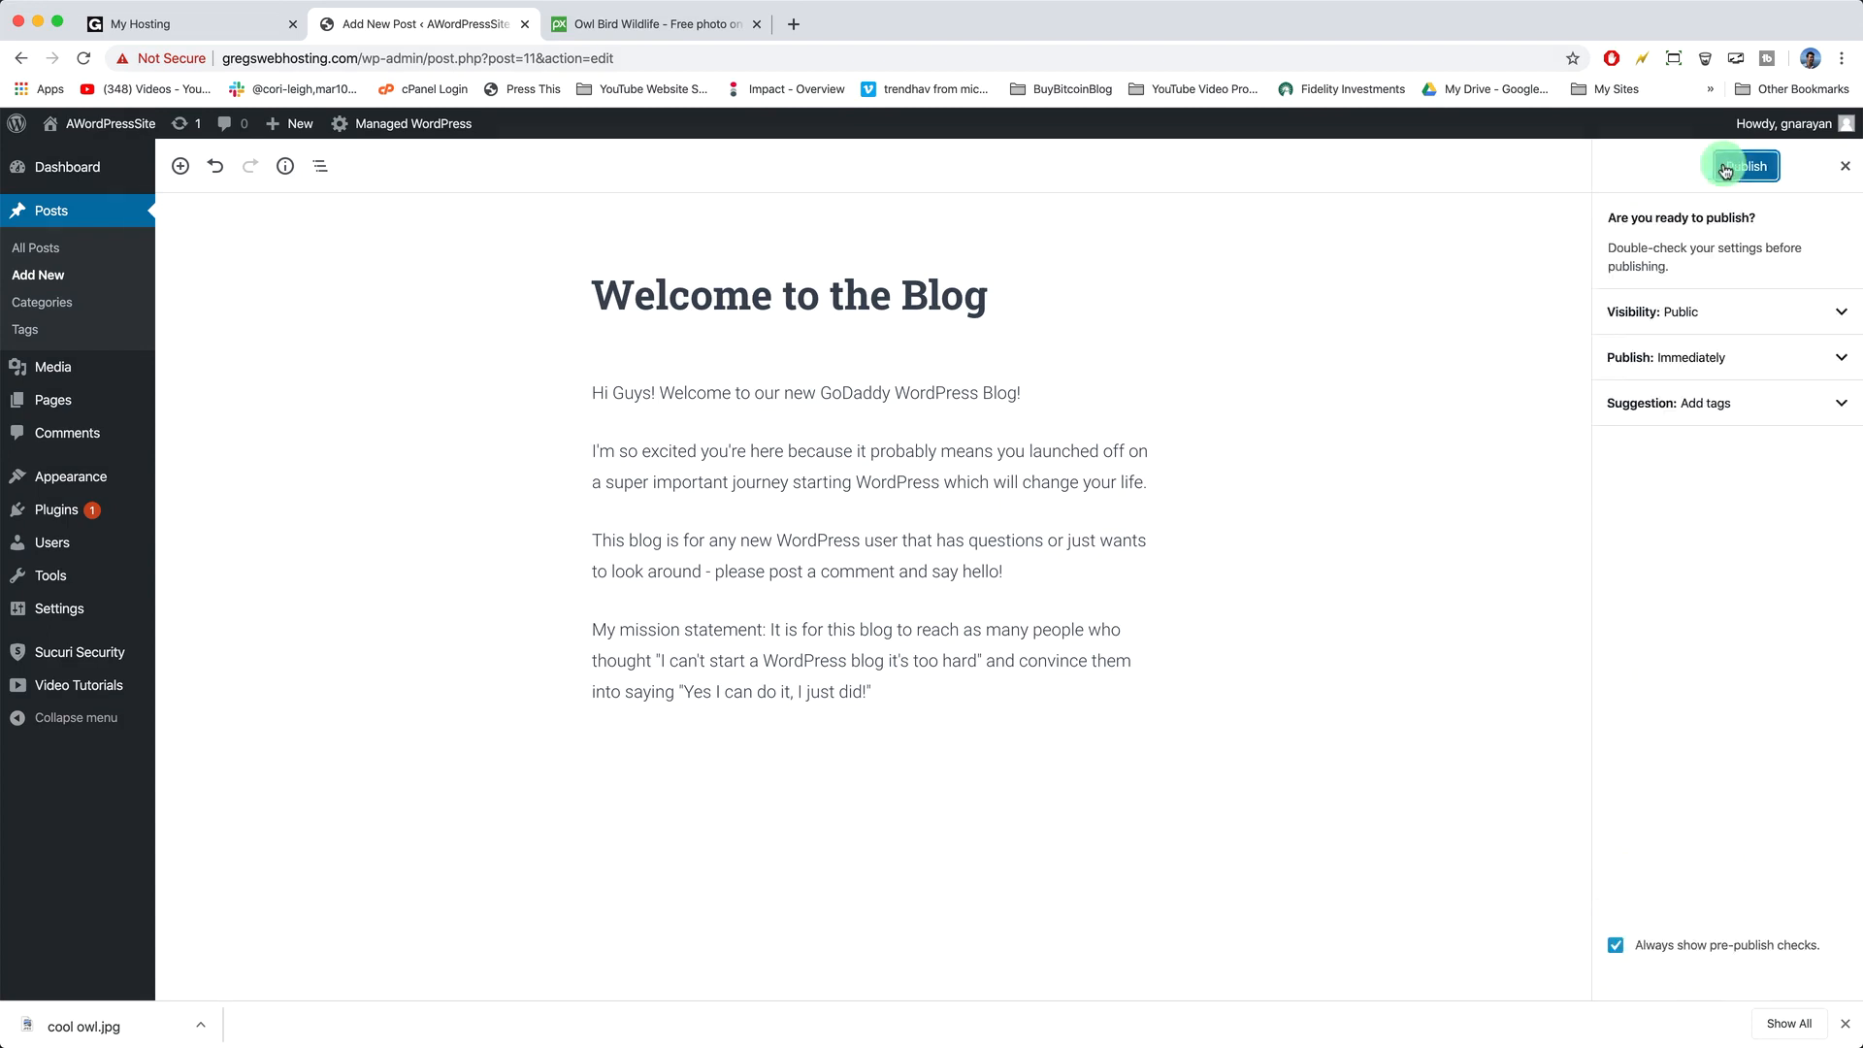
click(1742, 166)
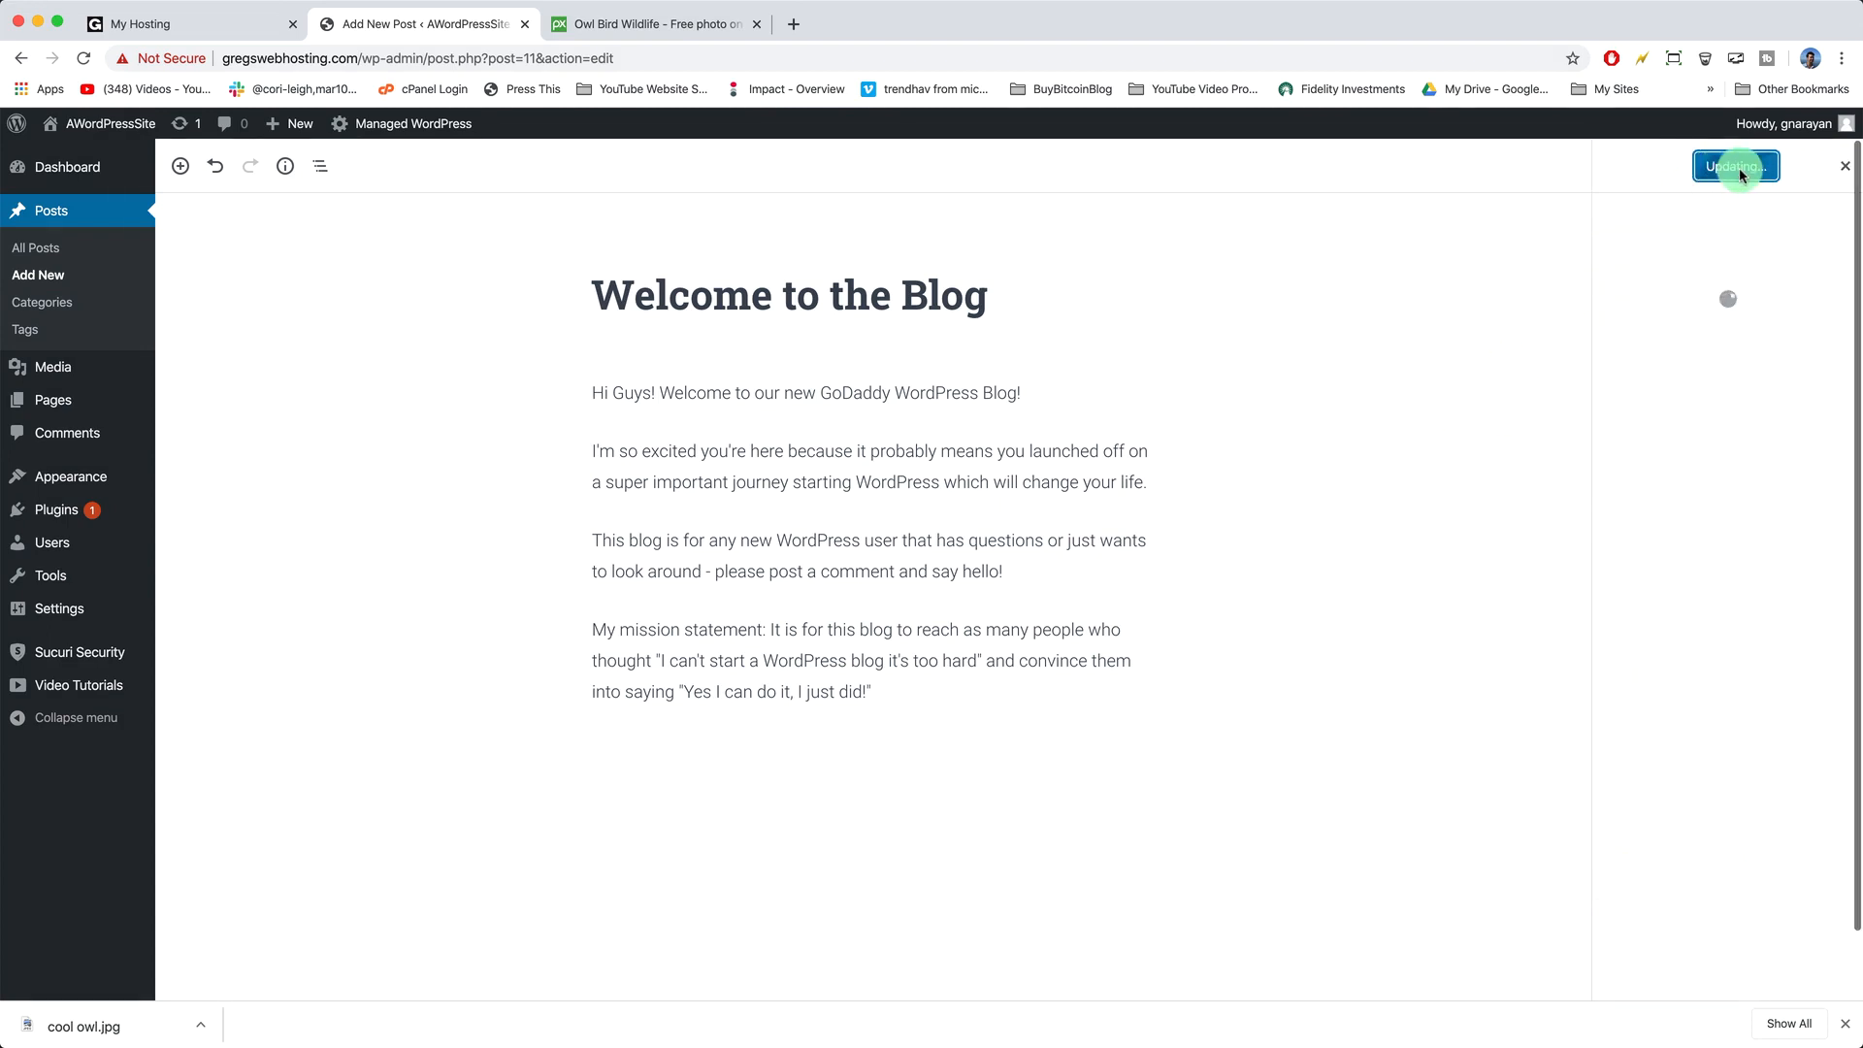
click(94, 131)
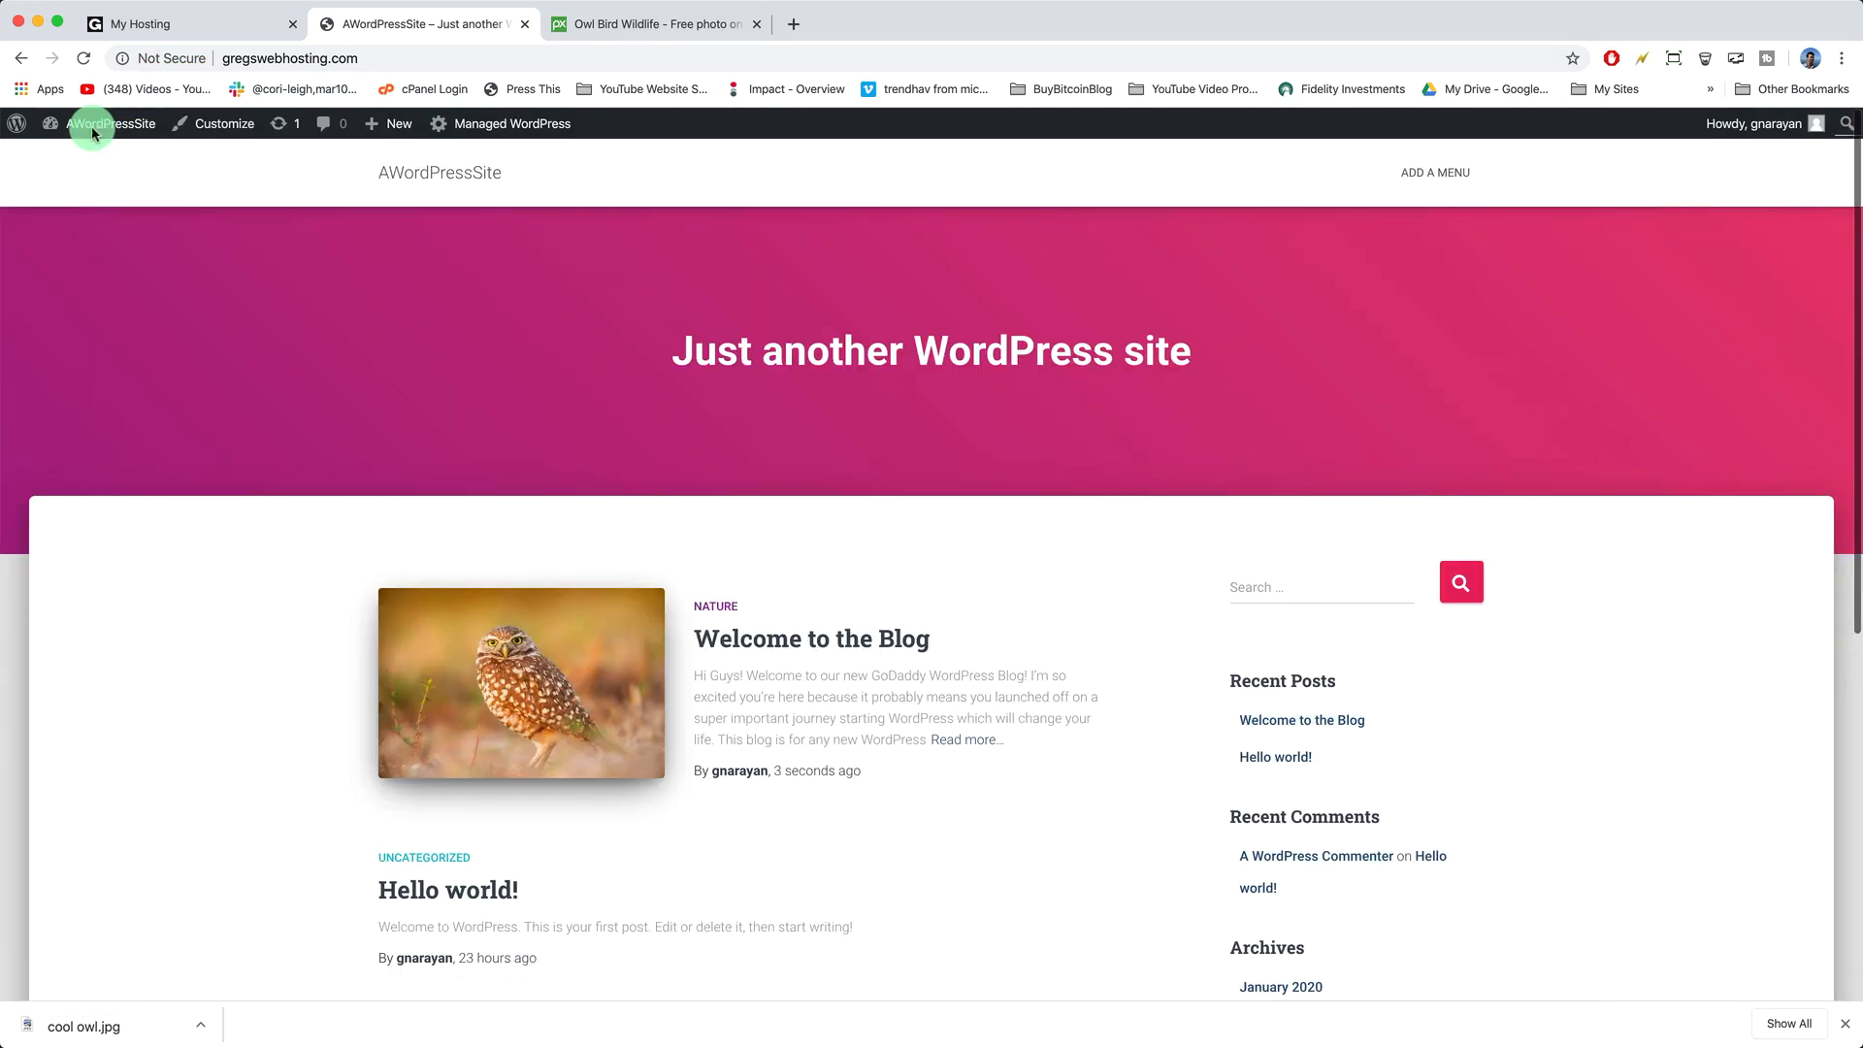
scroll(708, 460, down, 3)
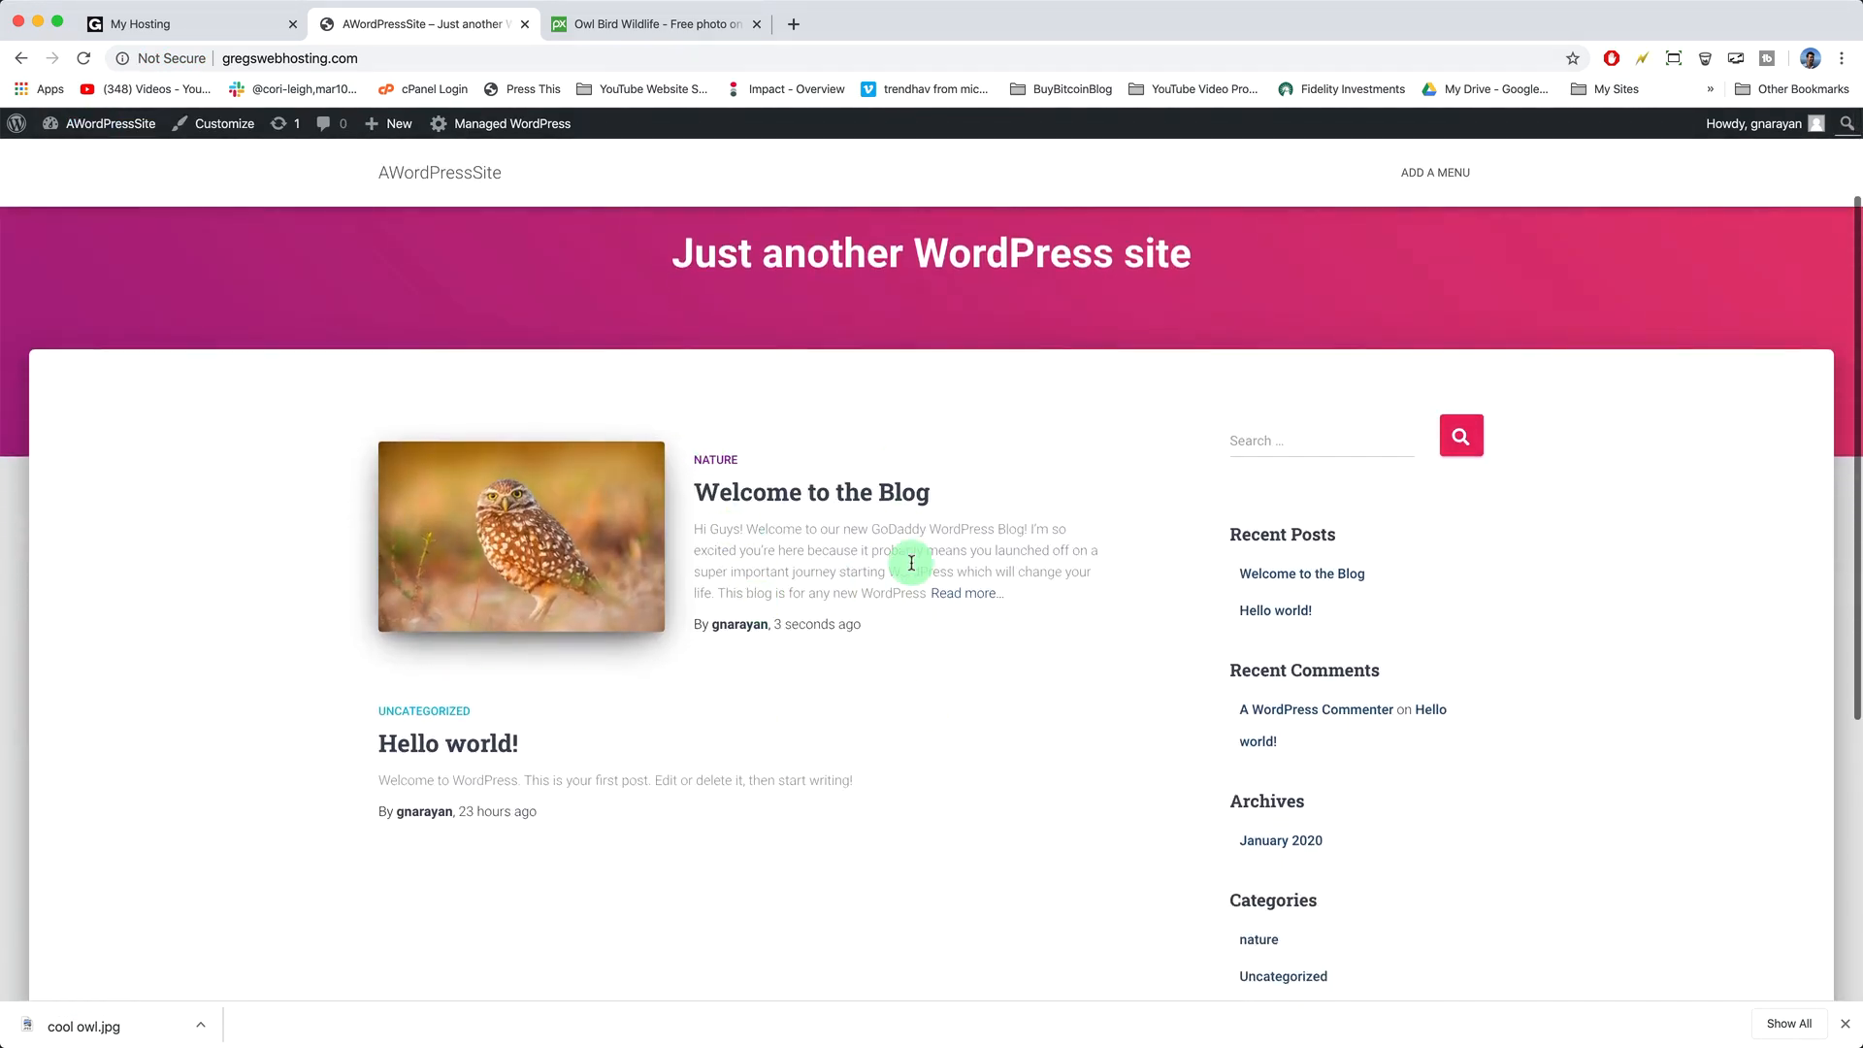
scroll(708, 666, down, 4)
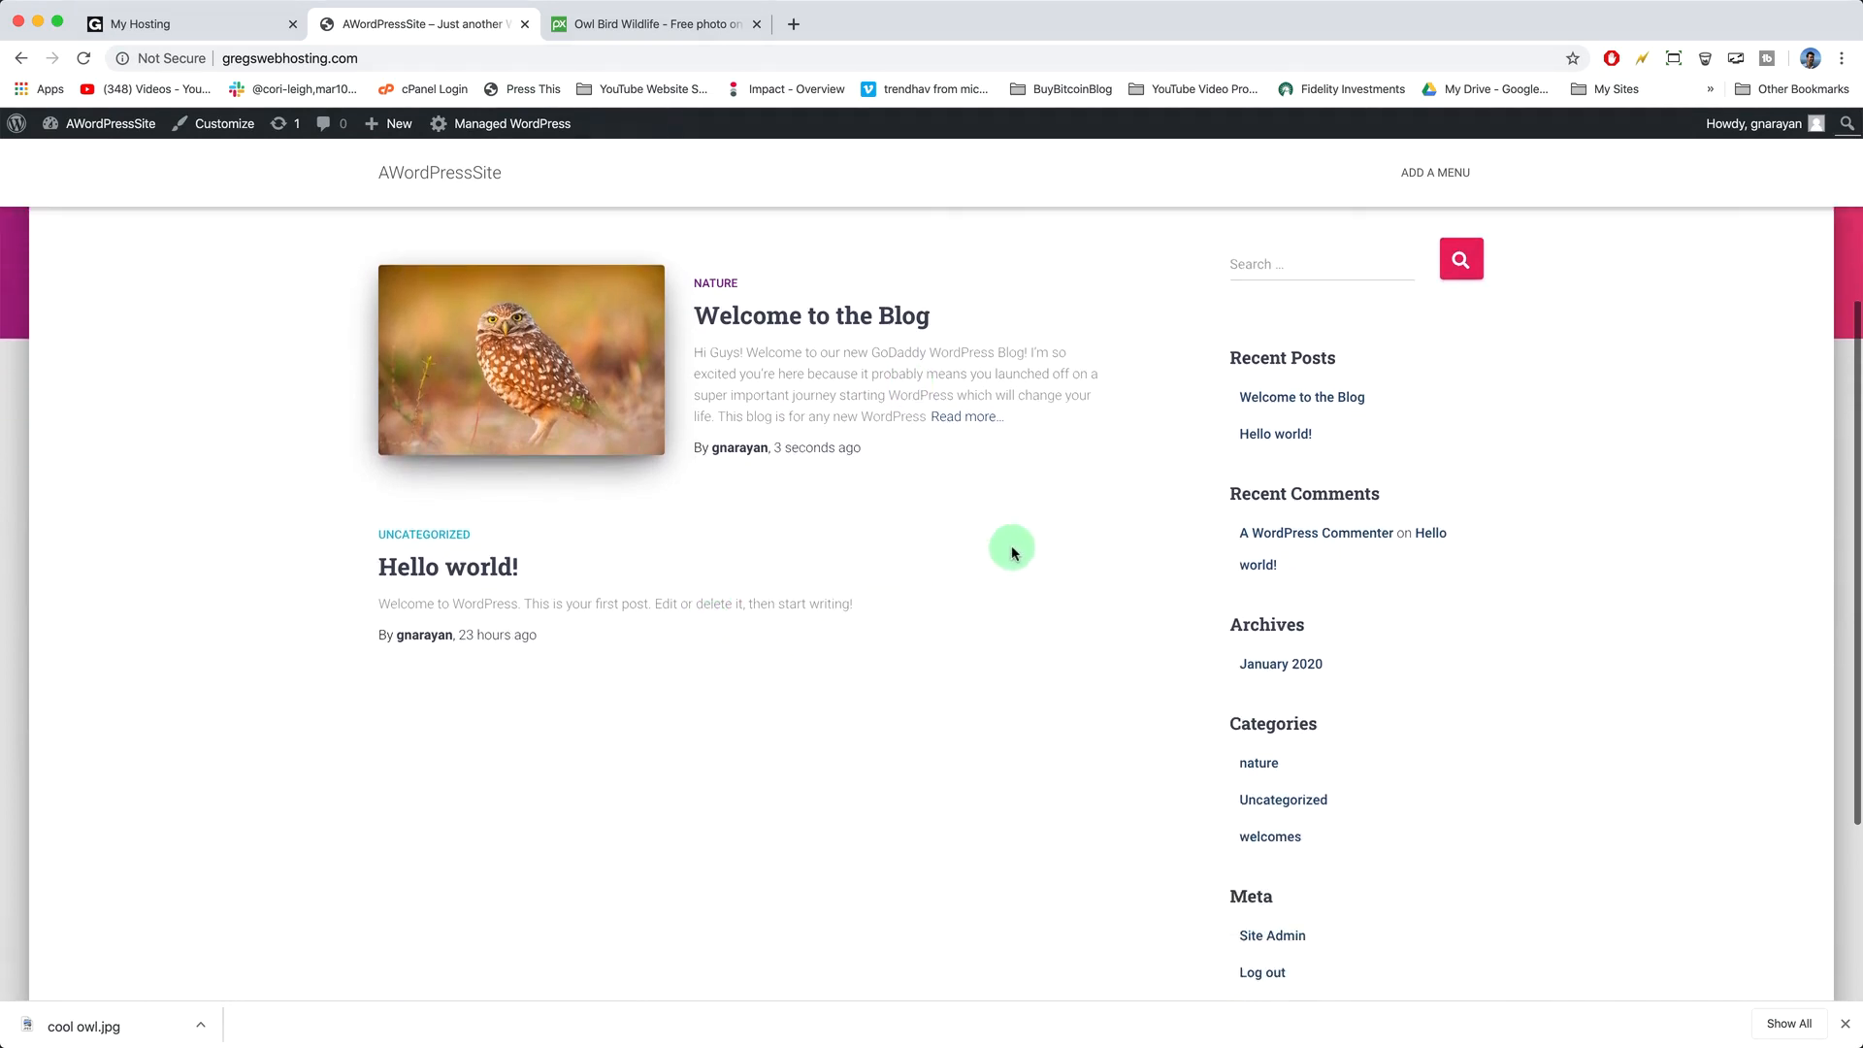
scroll(586, 507, down, 5)
scroll(728, 602, up, 10)
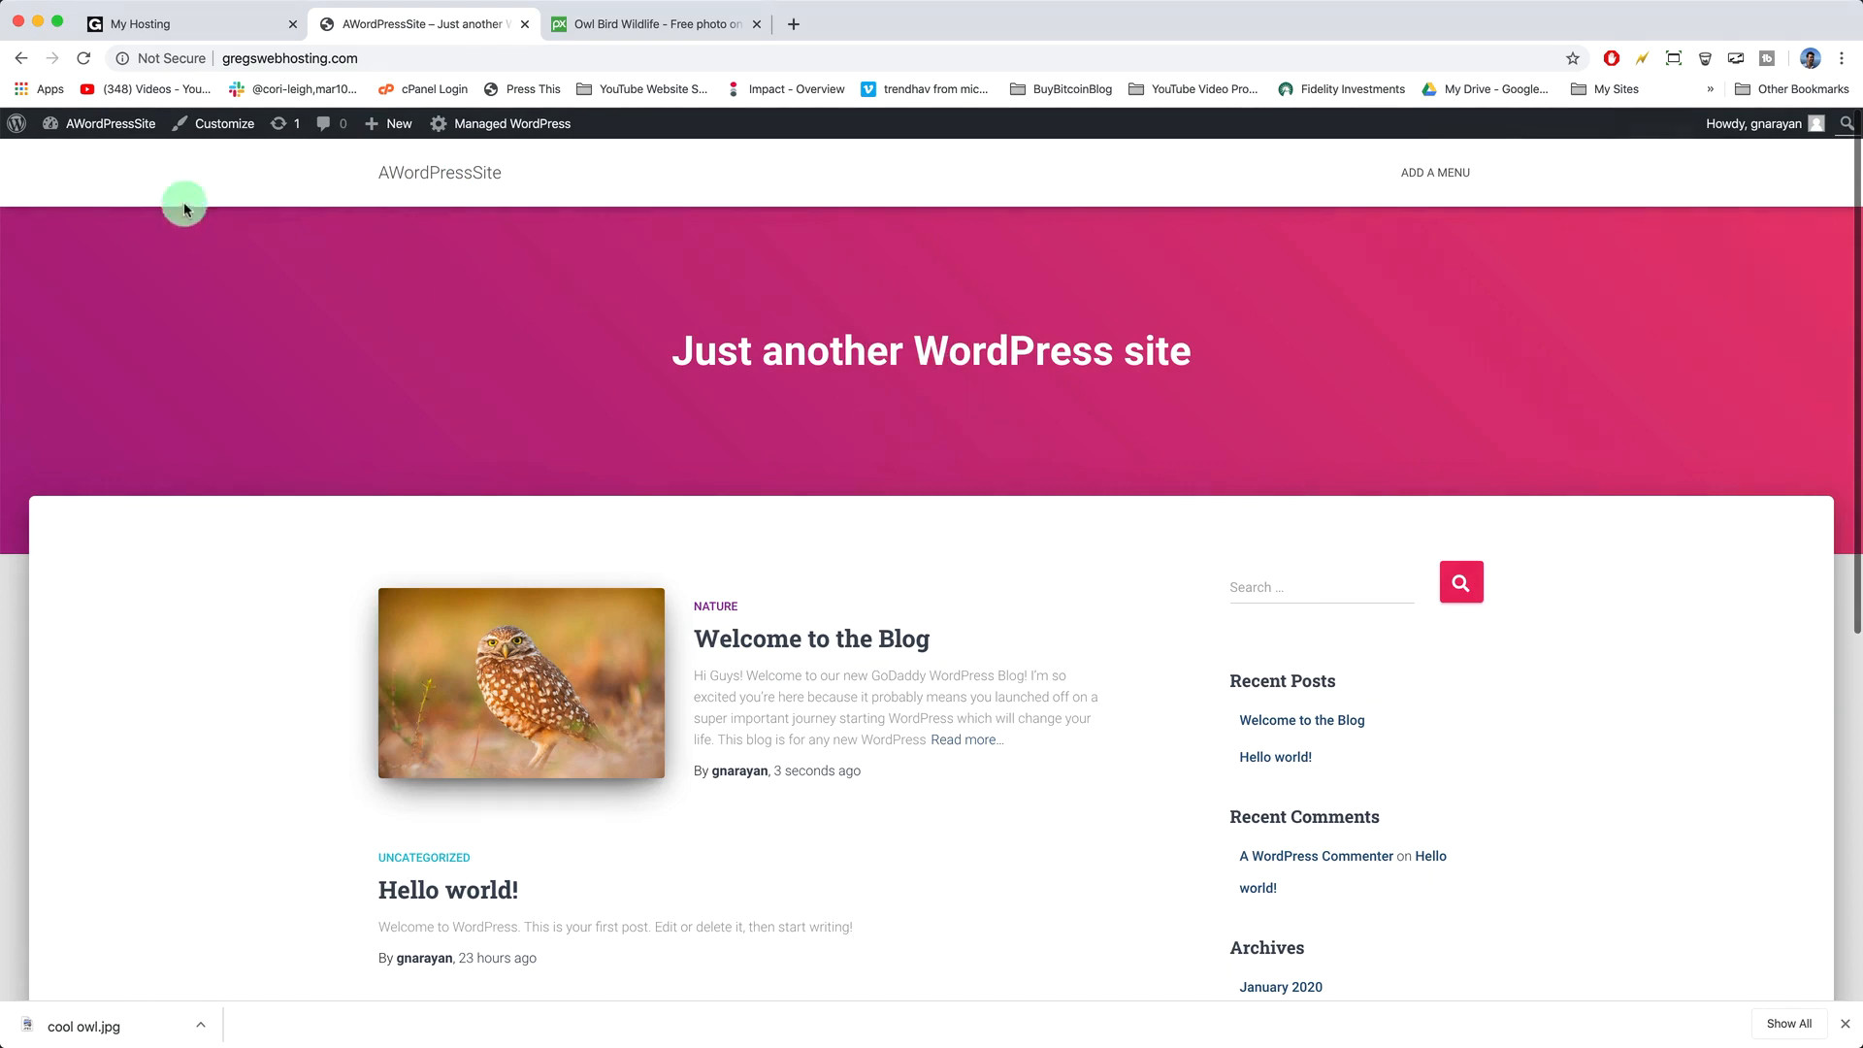
- In the Customizer's Site Identity, change the site title from AWordPressSite to Greg's Web Hosting
click(221, 136)
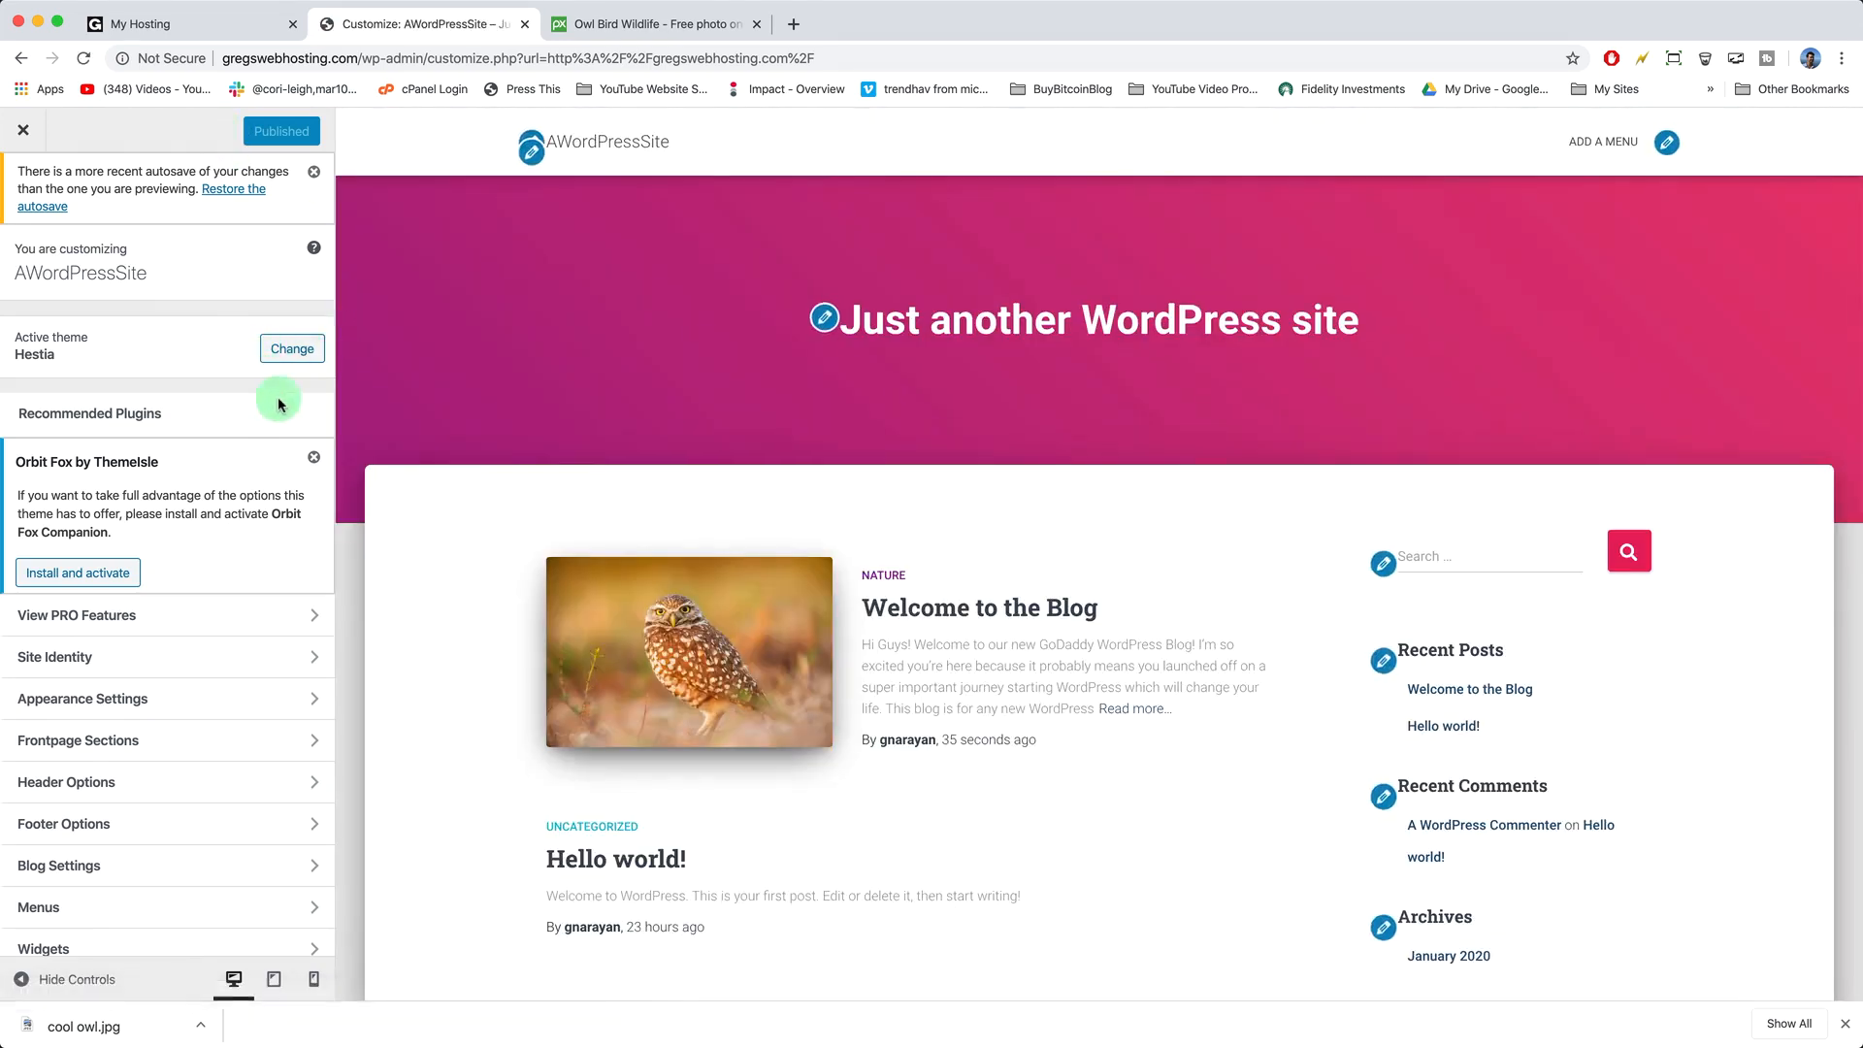
scroll(283, 416, down, 1)
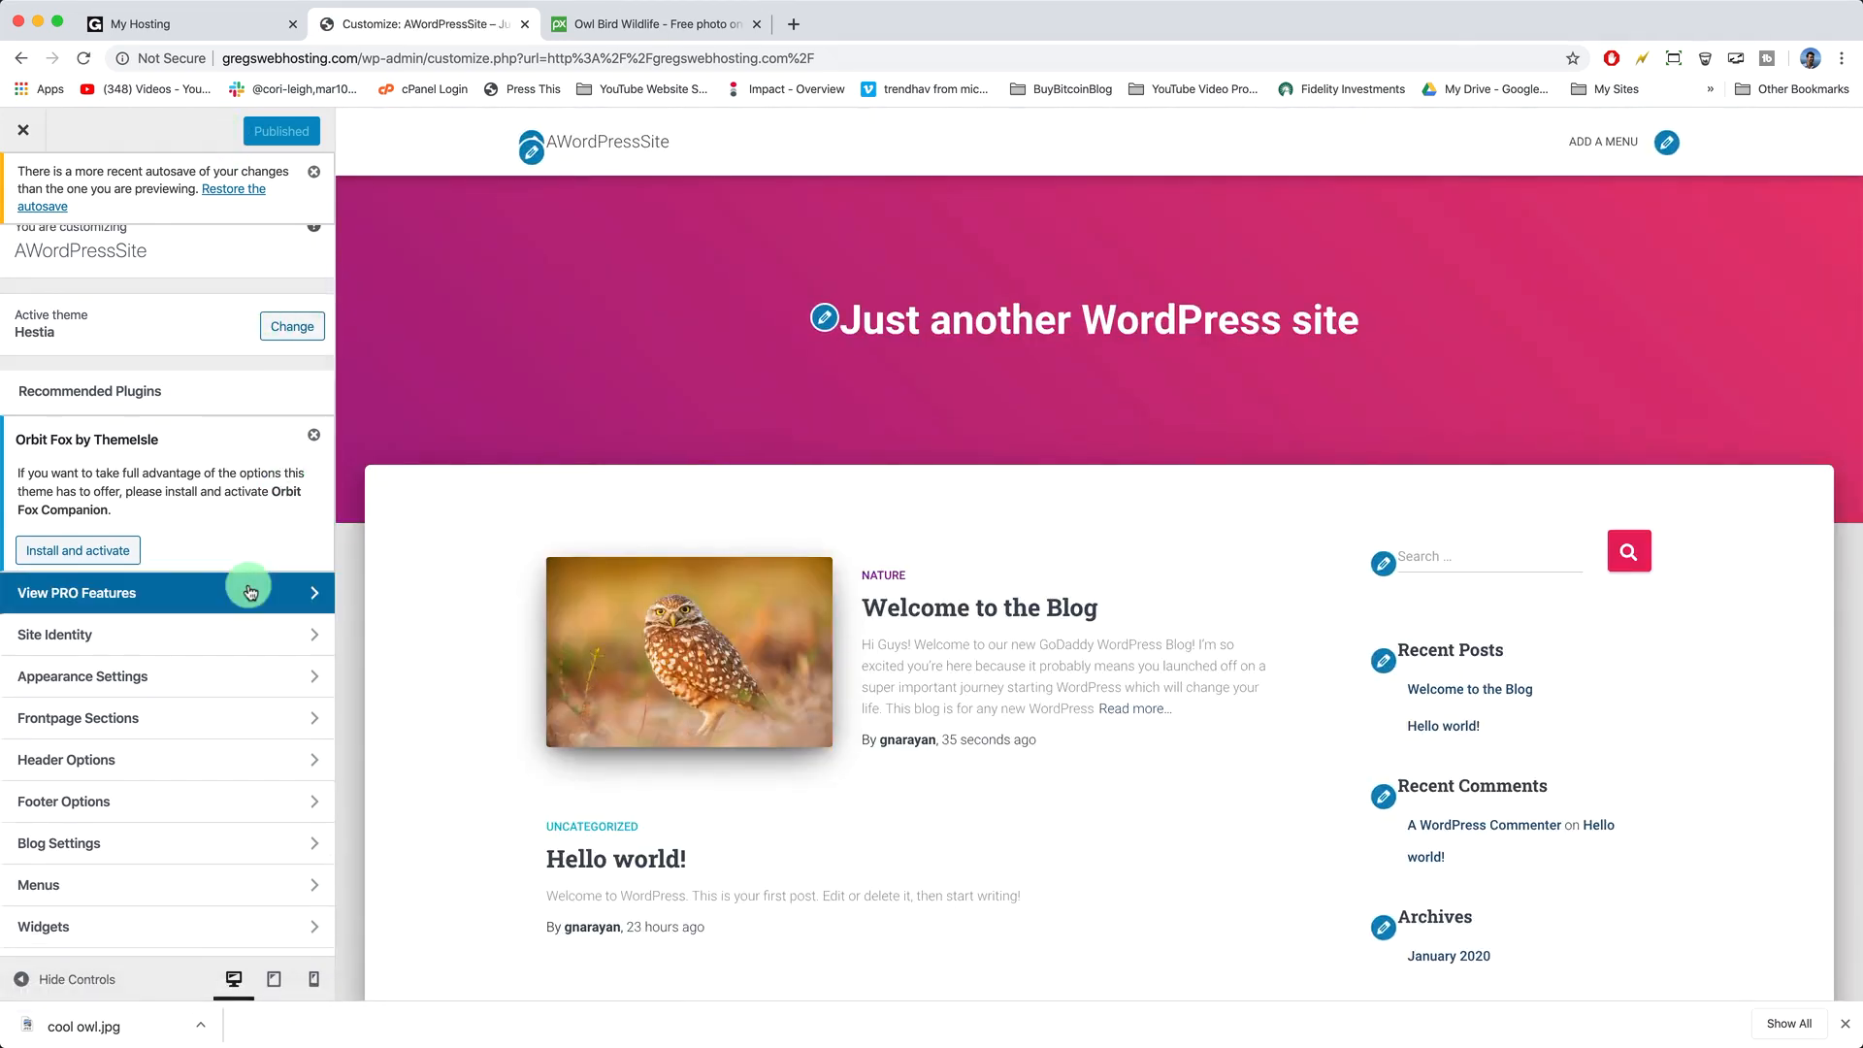
scroll(276, 591, down, 2)
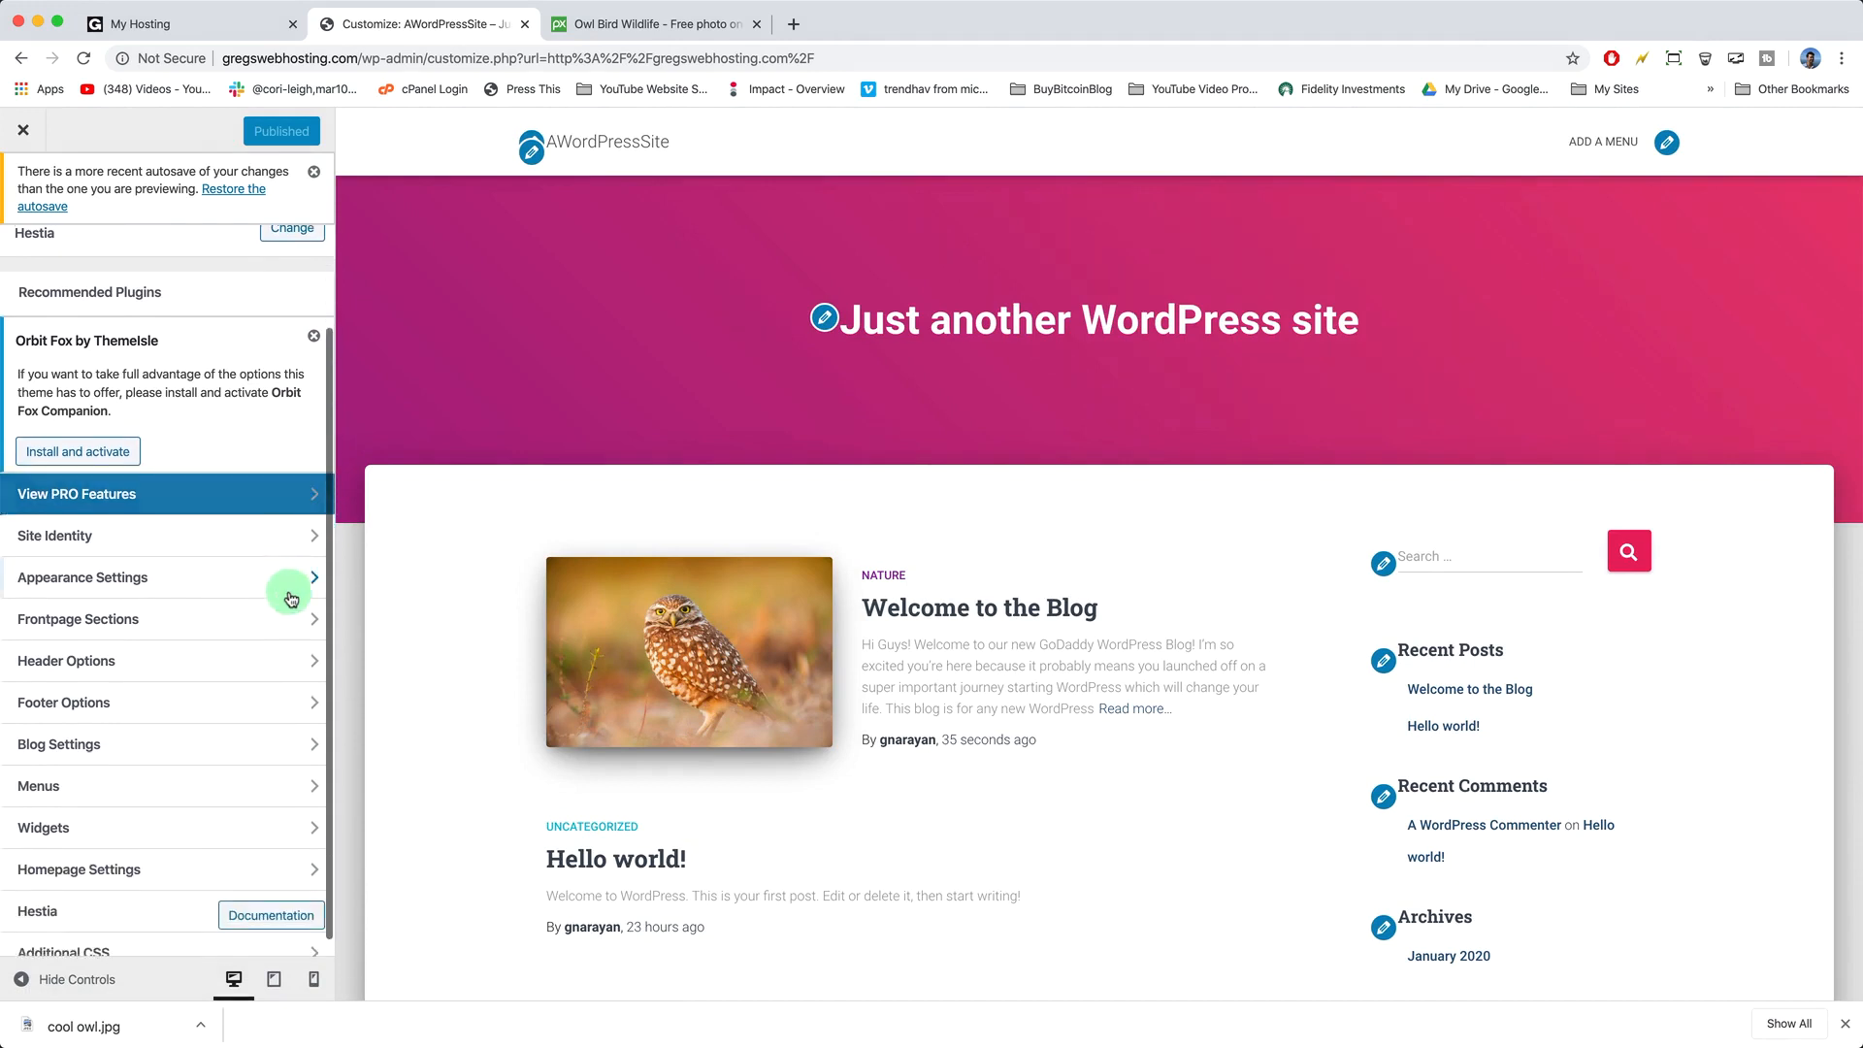
click(273, 539)
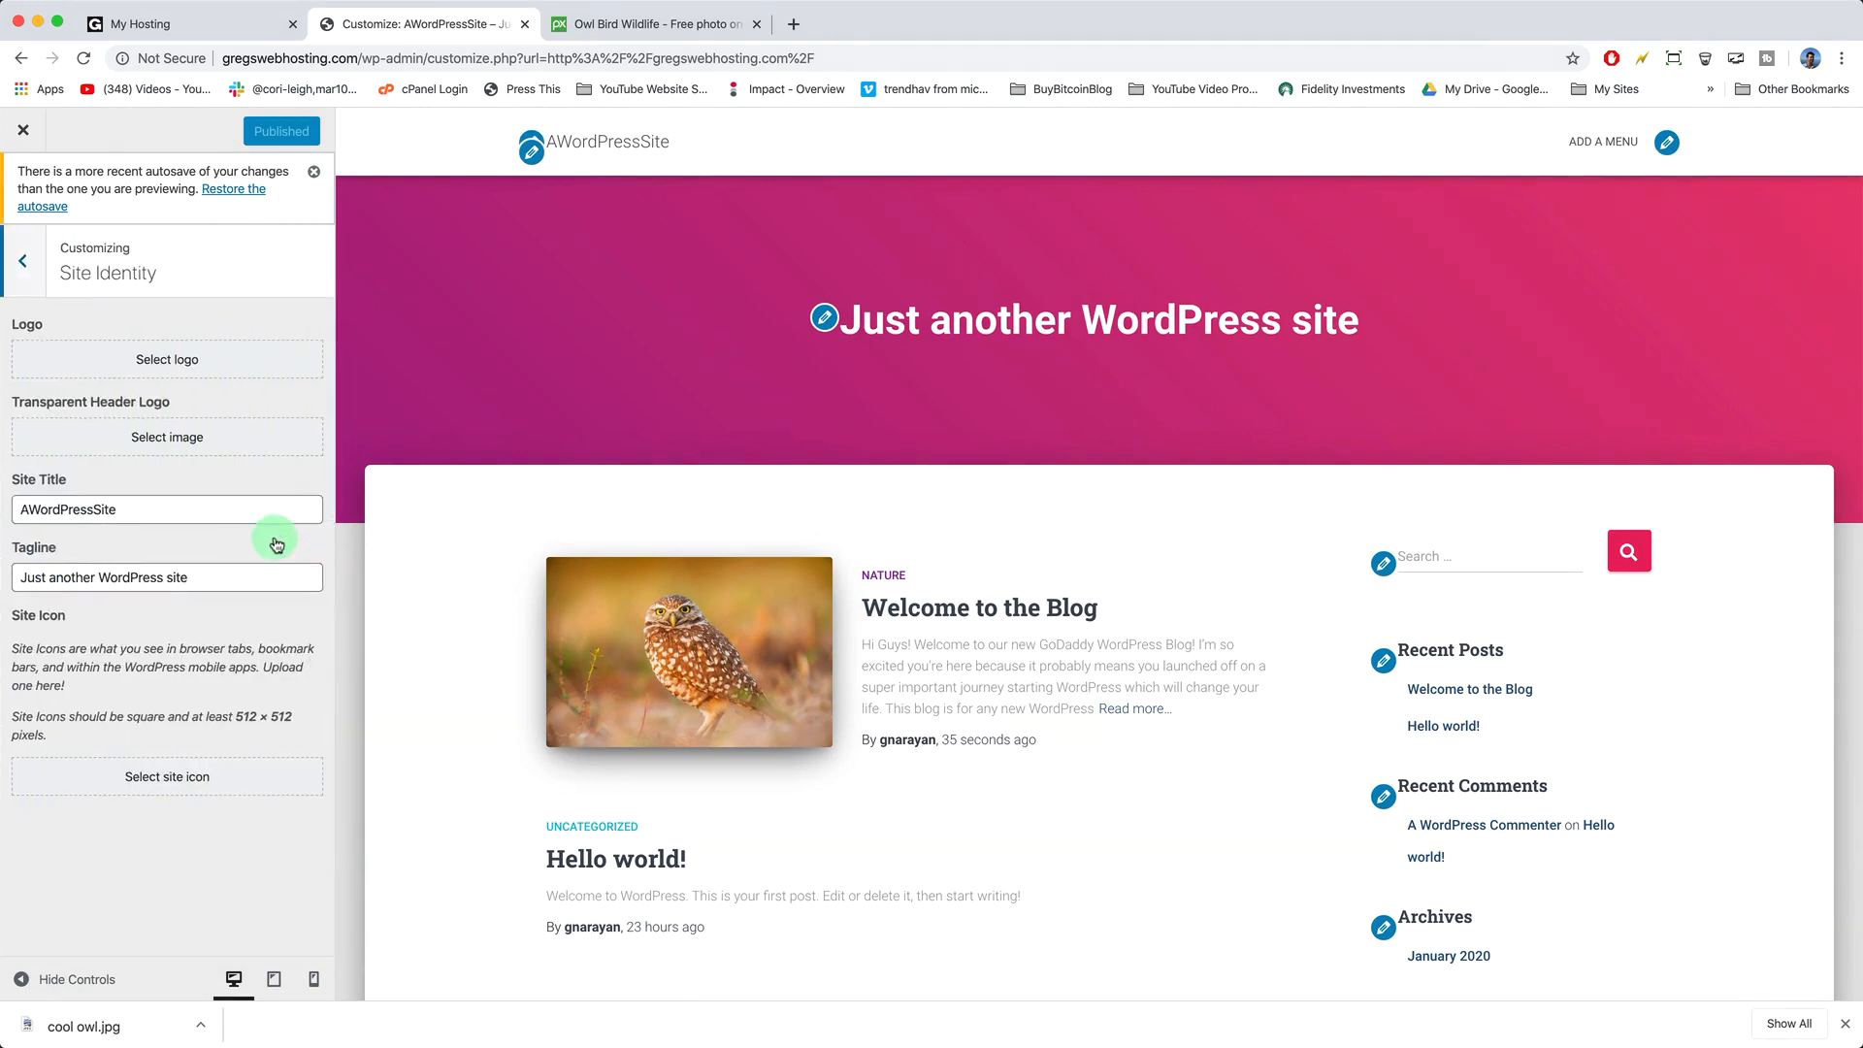
double_click(103, 512)
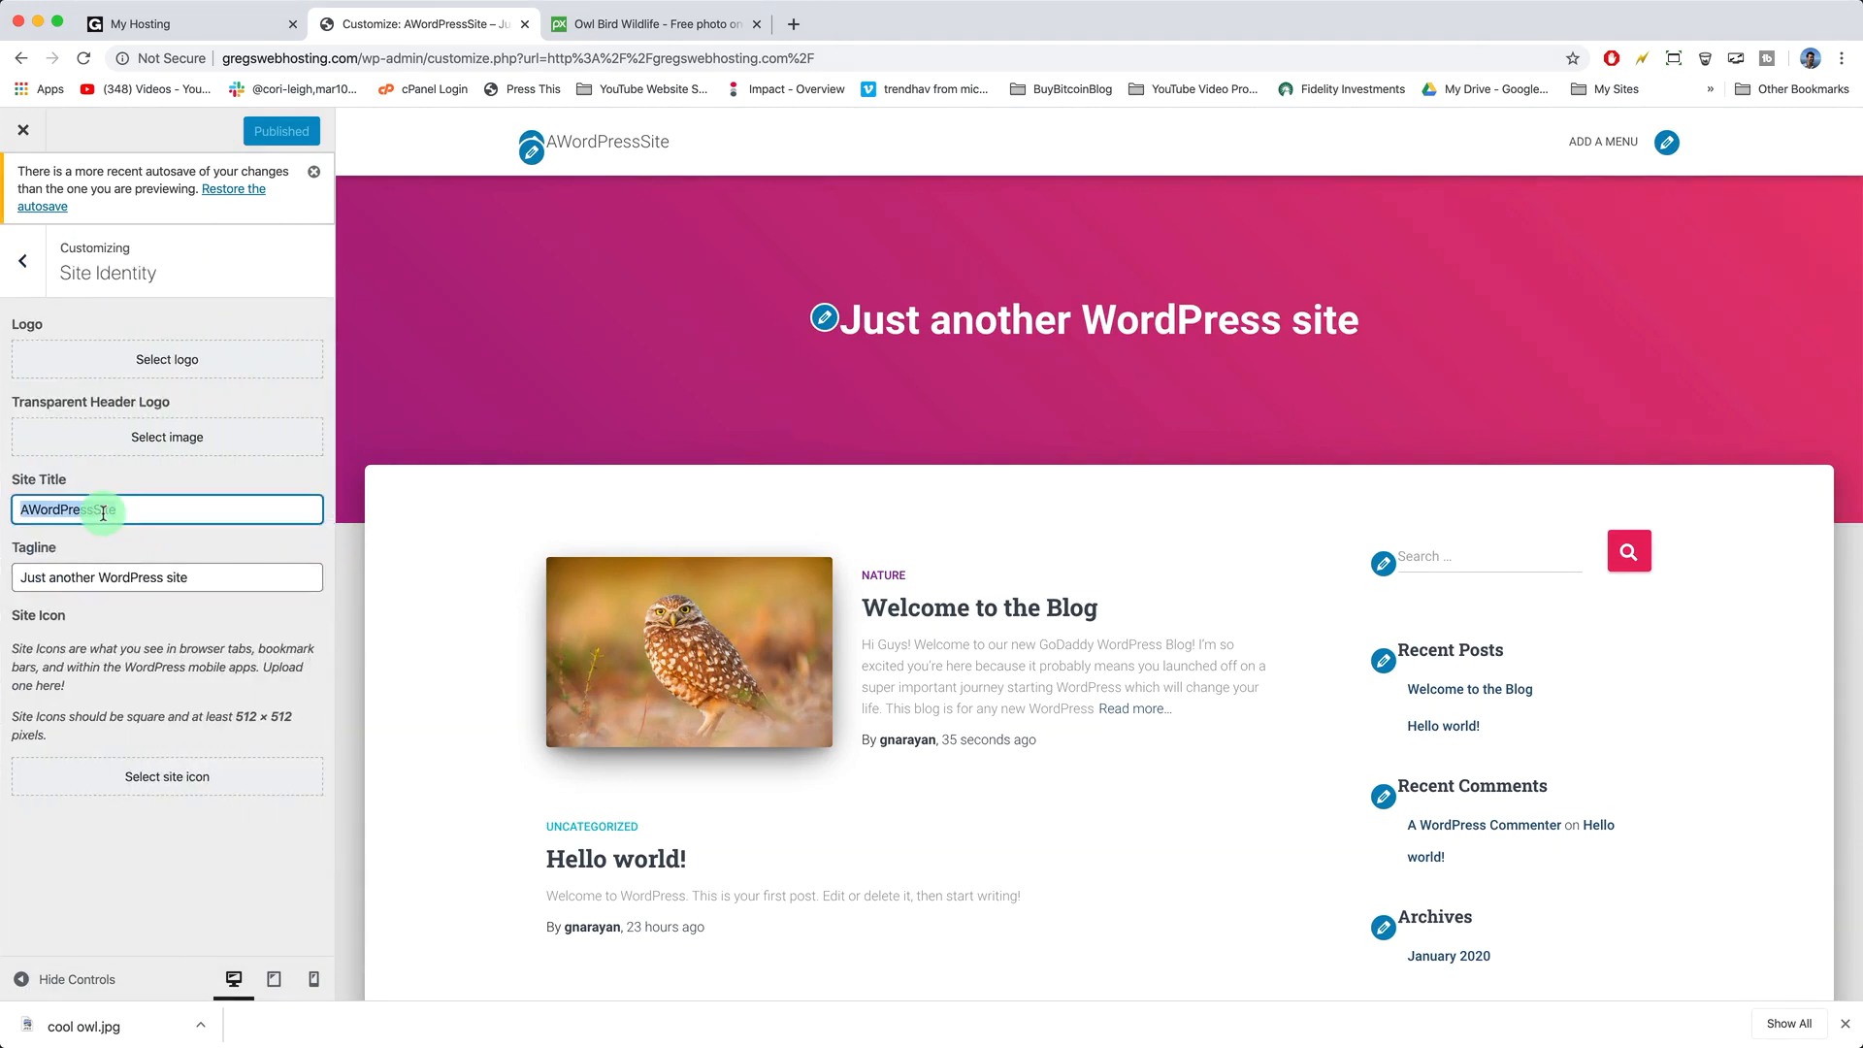
text(Greg's Web Hosting)
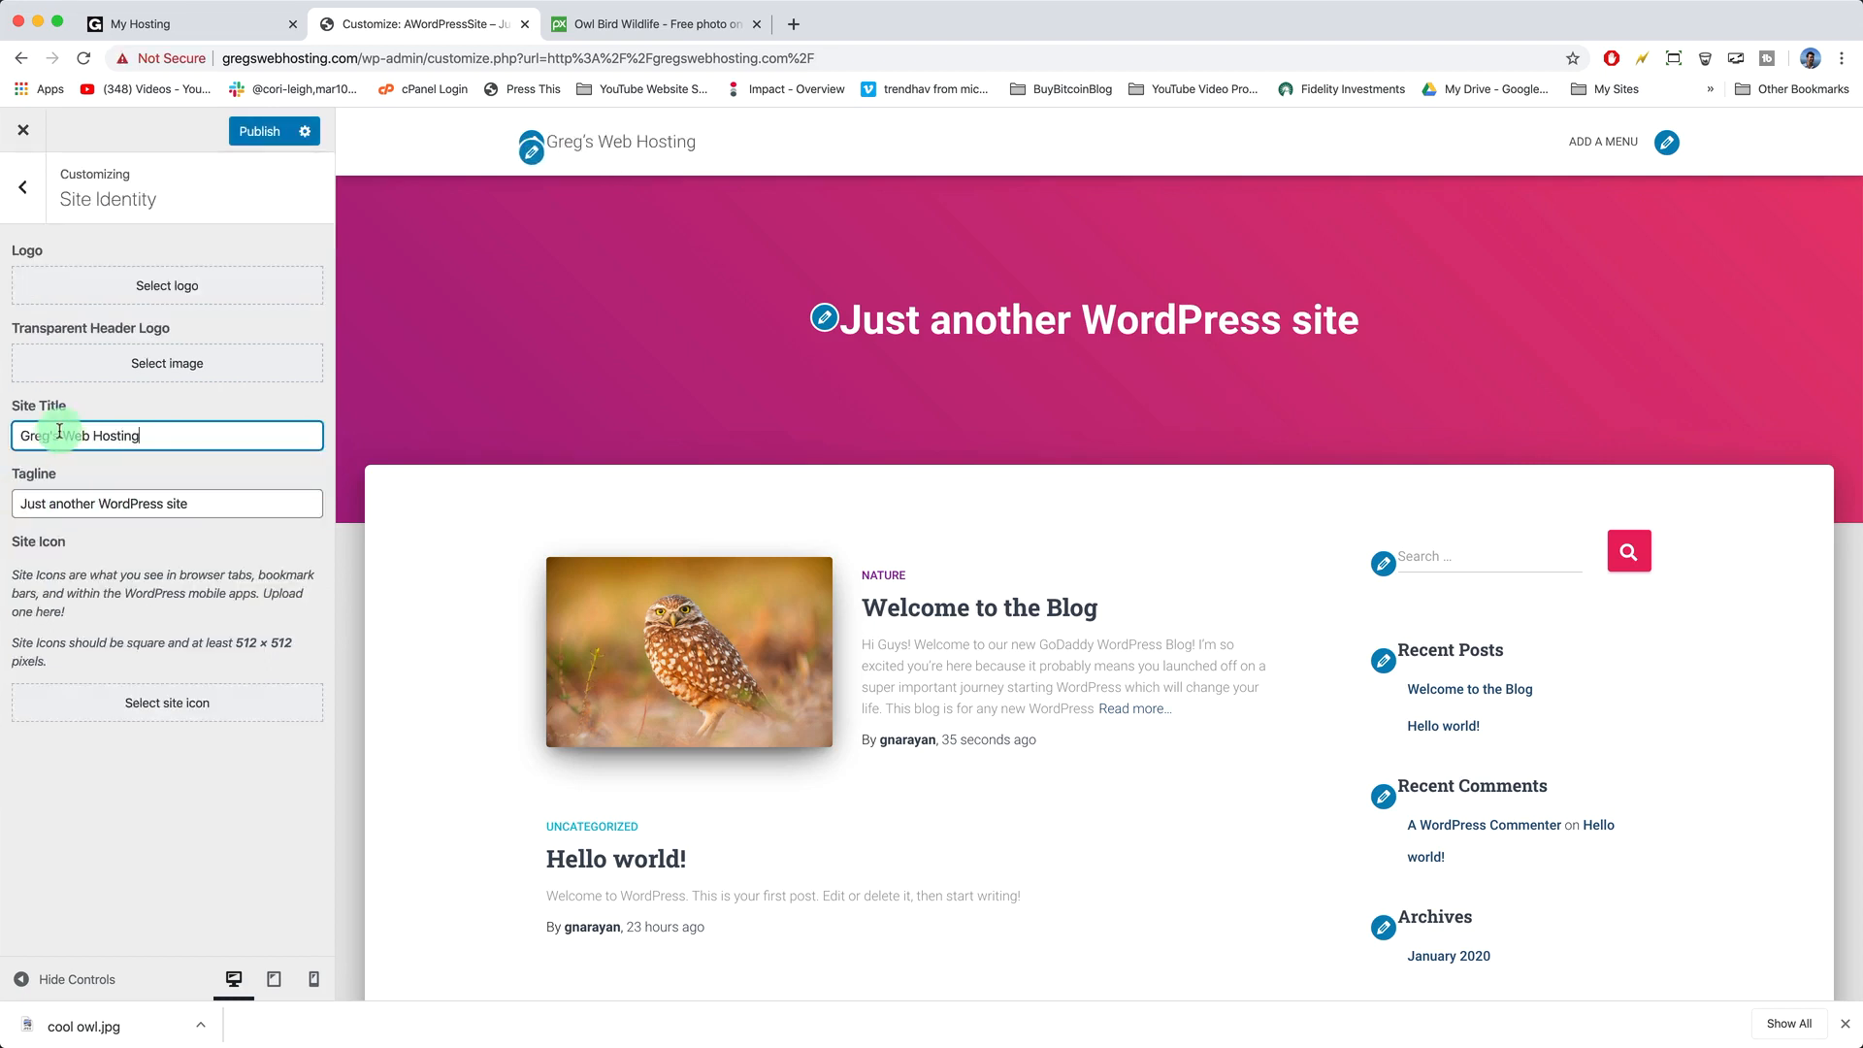
double_click(292, 58)
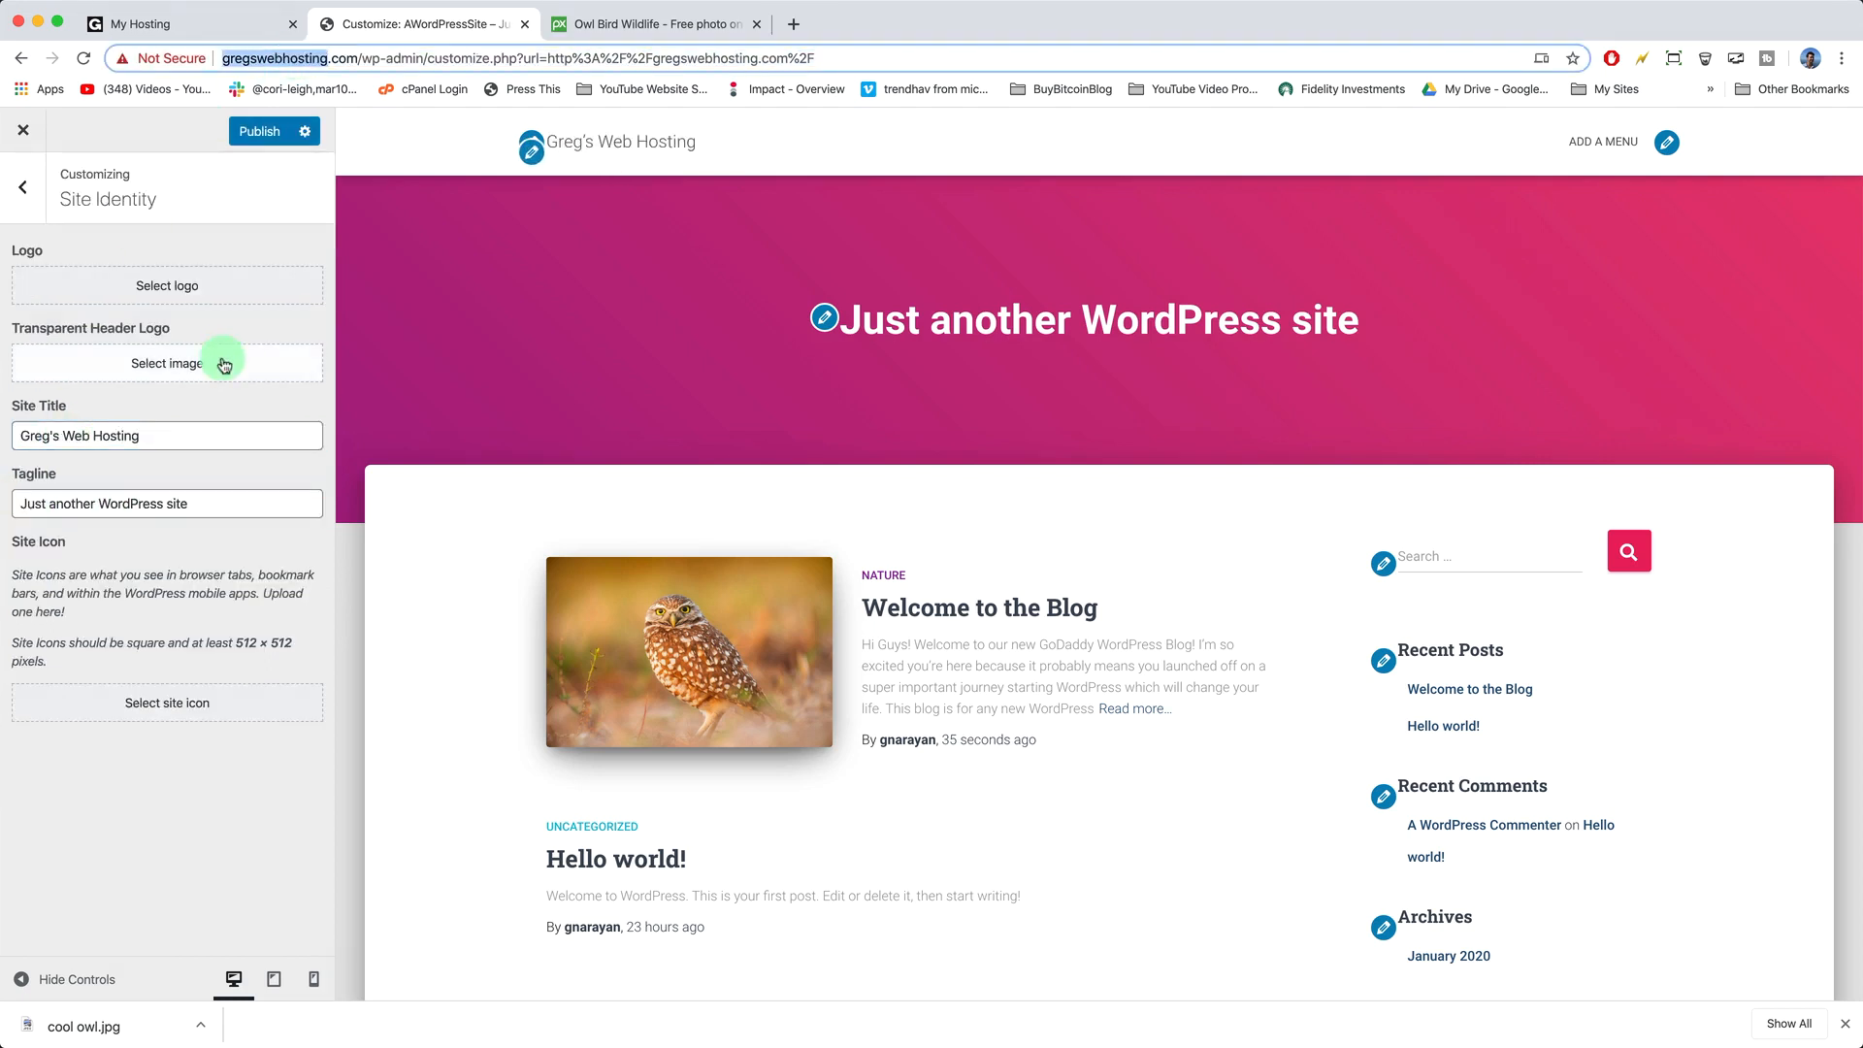
- Set the tagline to 'GoDaddy WordPress Made Easy!', publish, and bring up the Widgets panel
triple_click(77, 508)
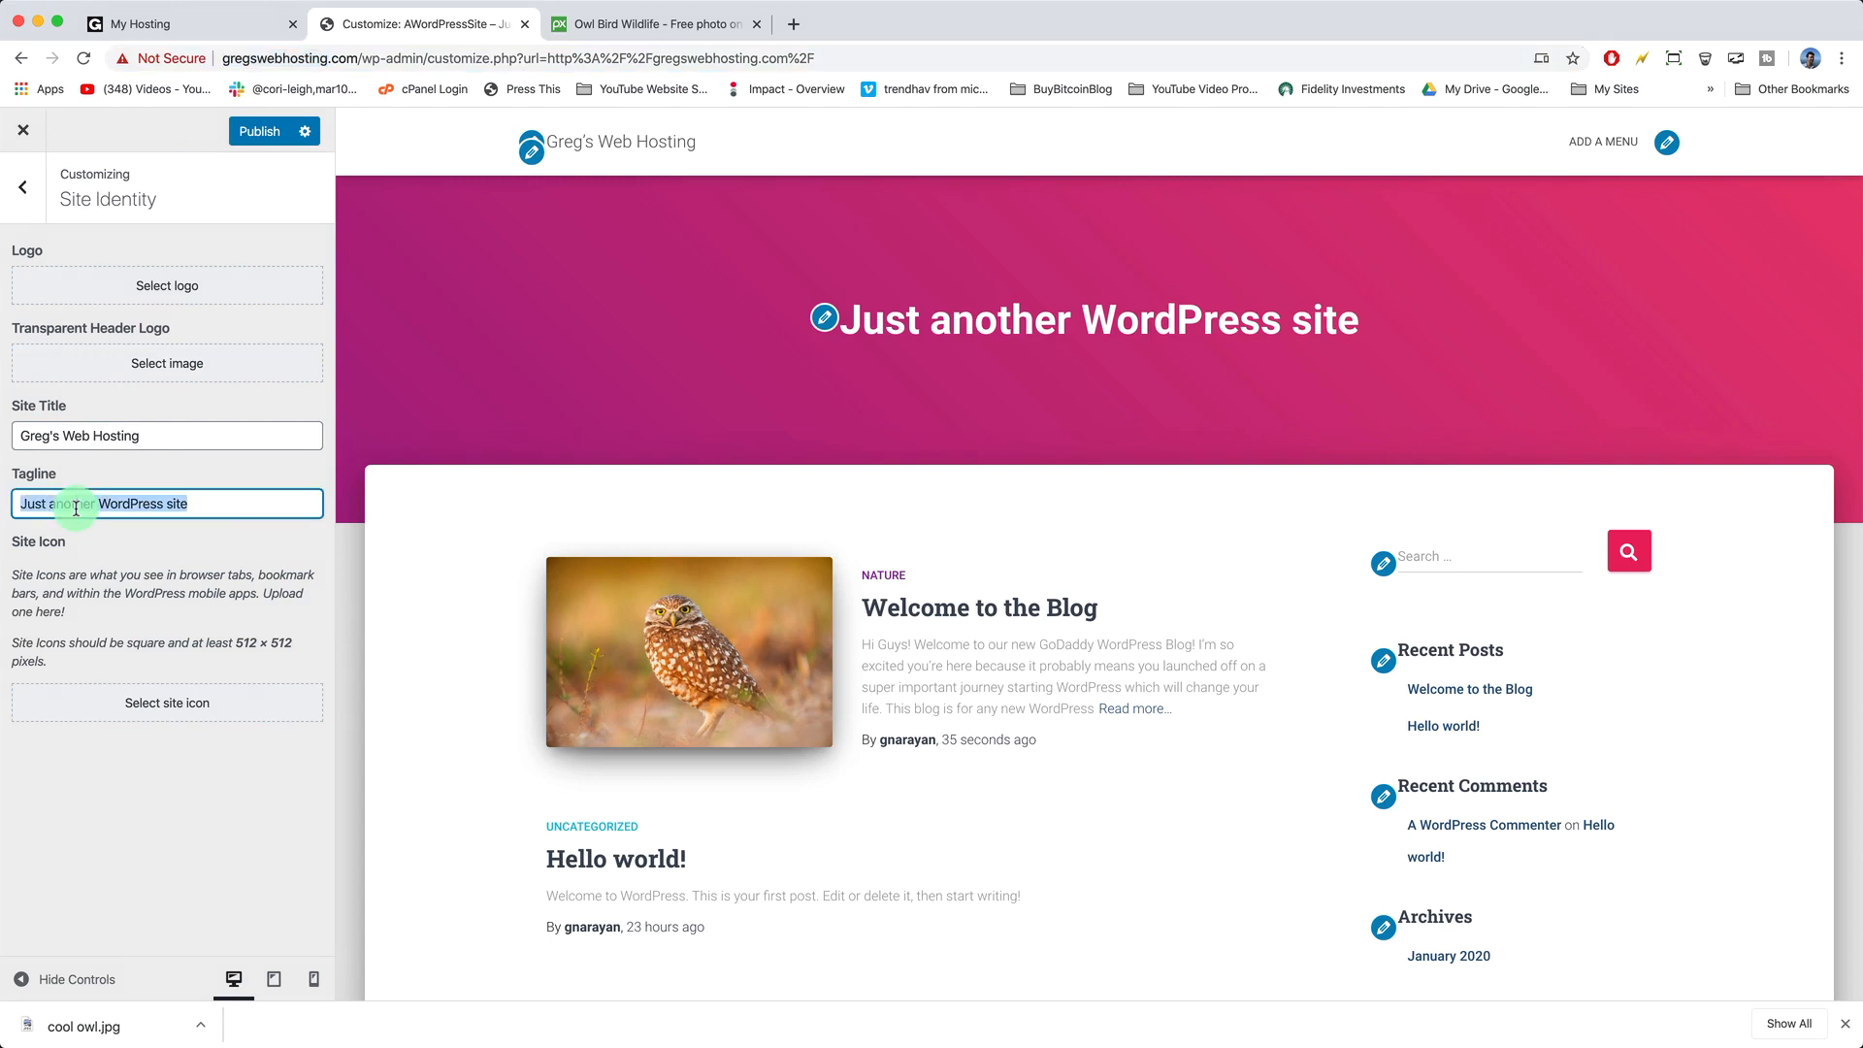
text(GoDaddy WordPress Made E)
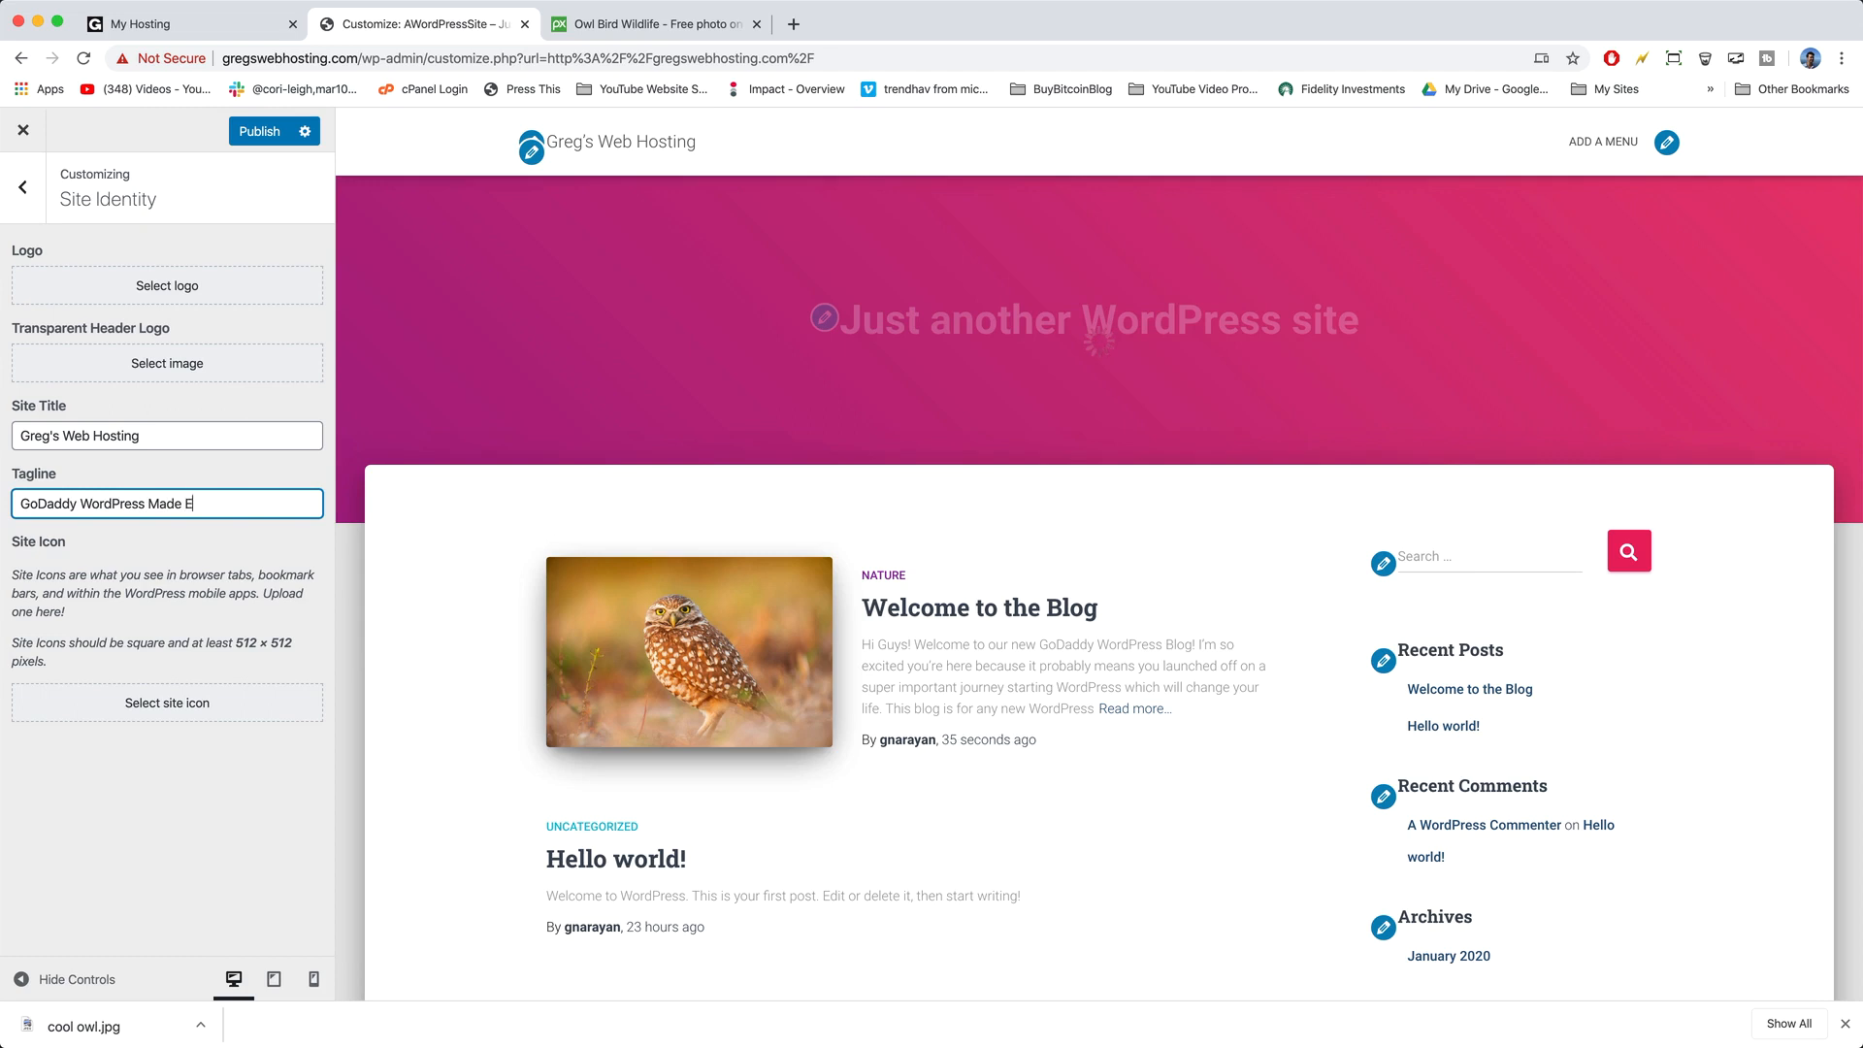
text(asy!)
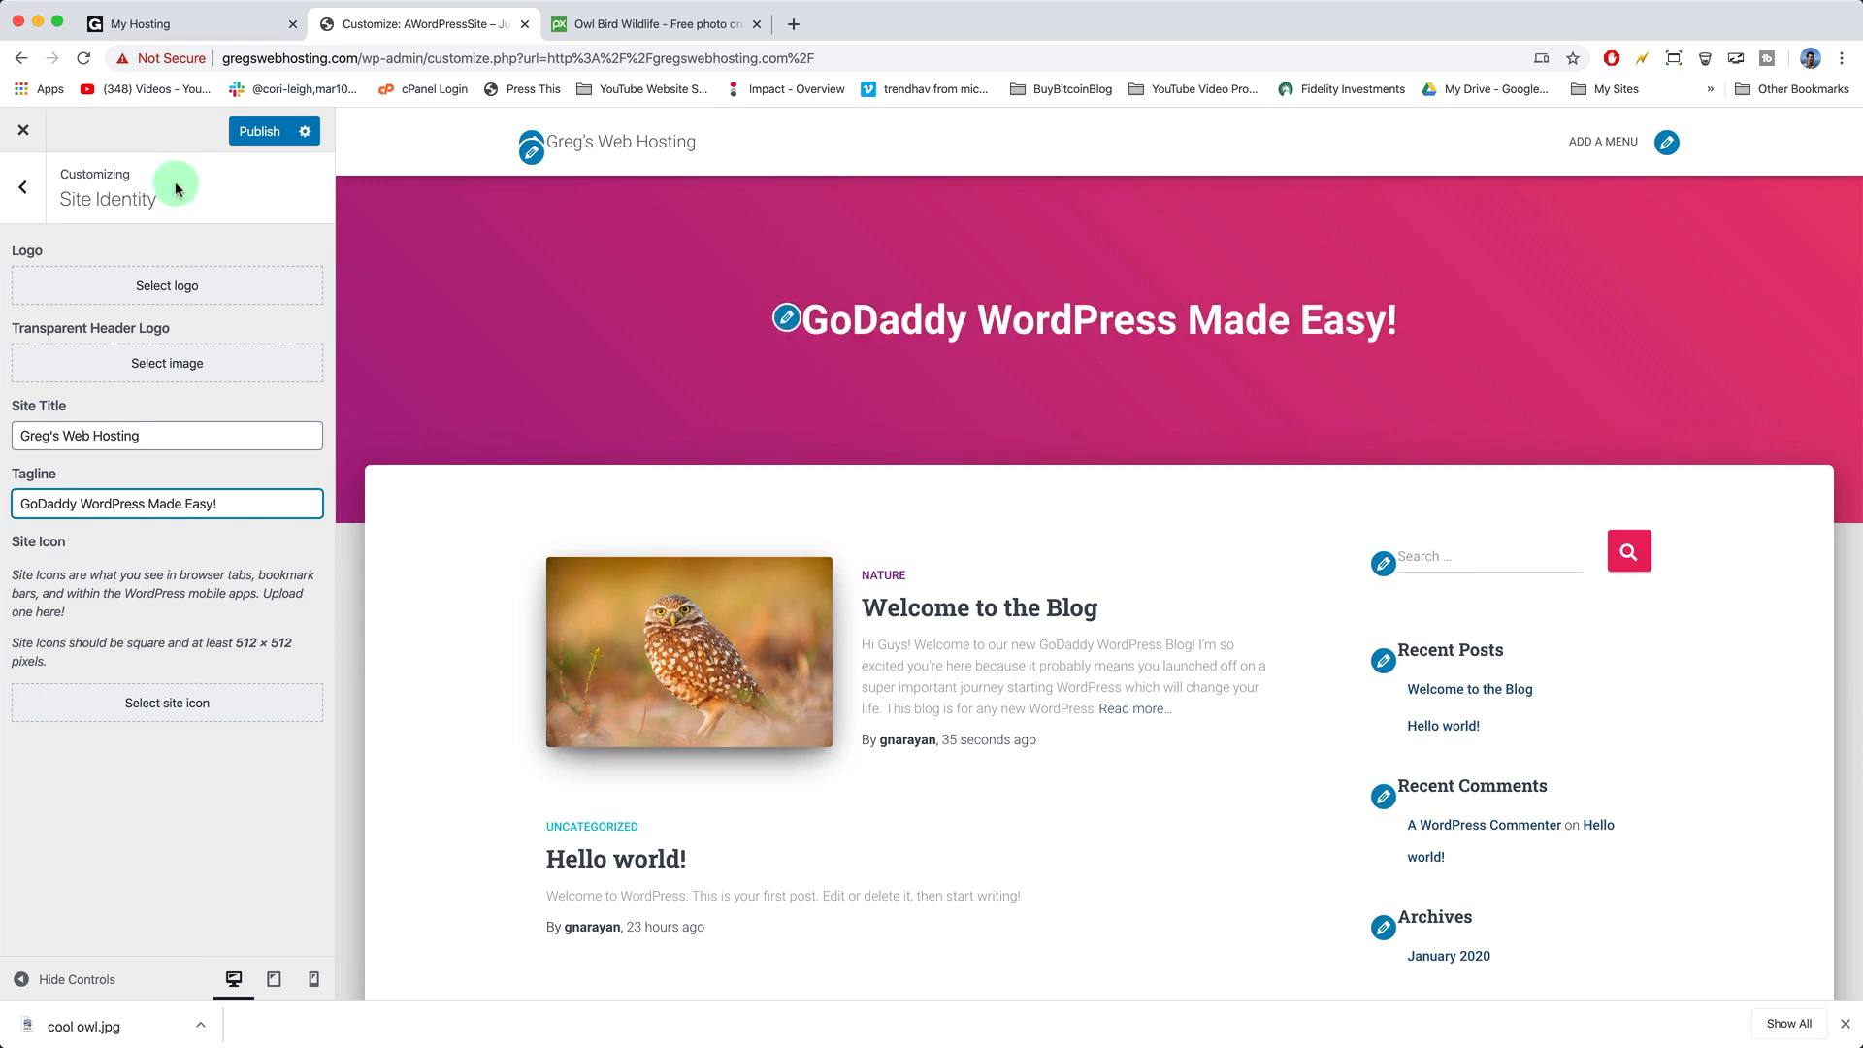
click(250, 132)
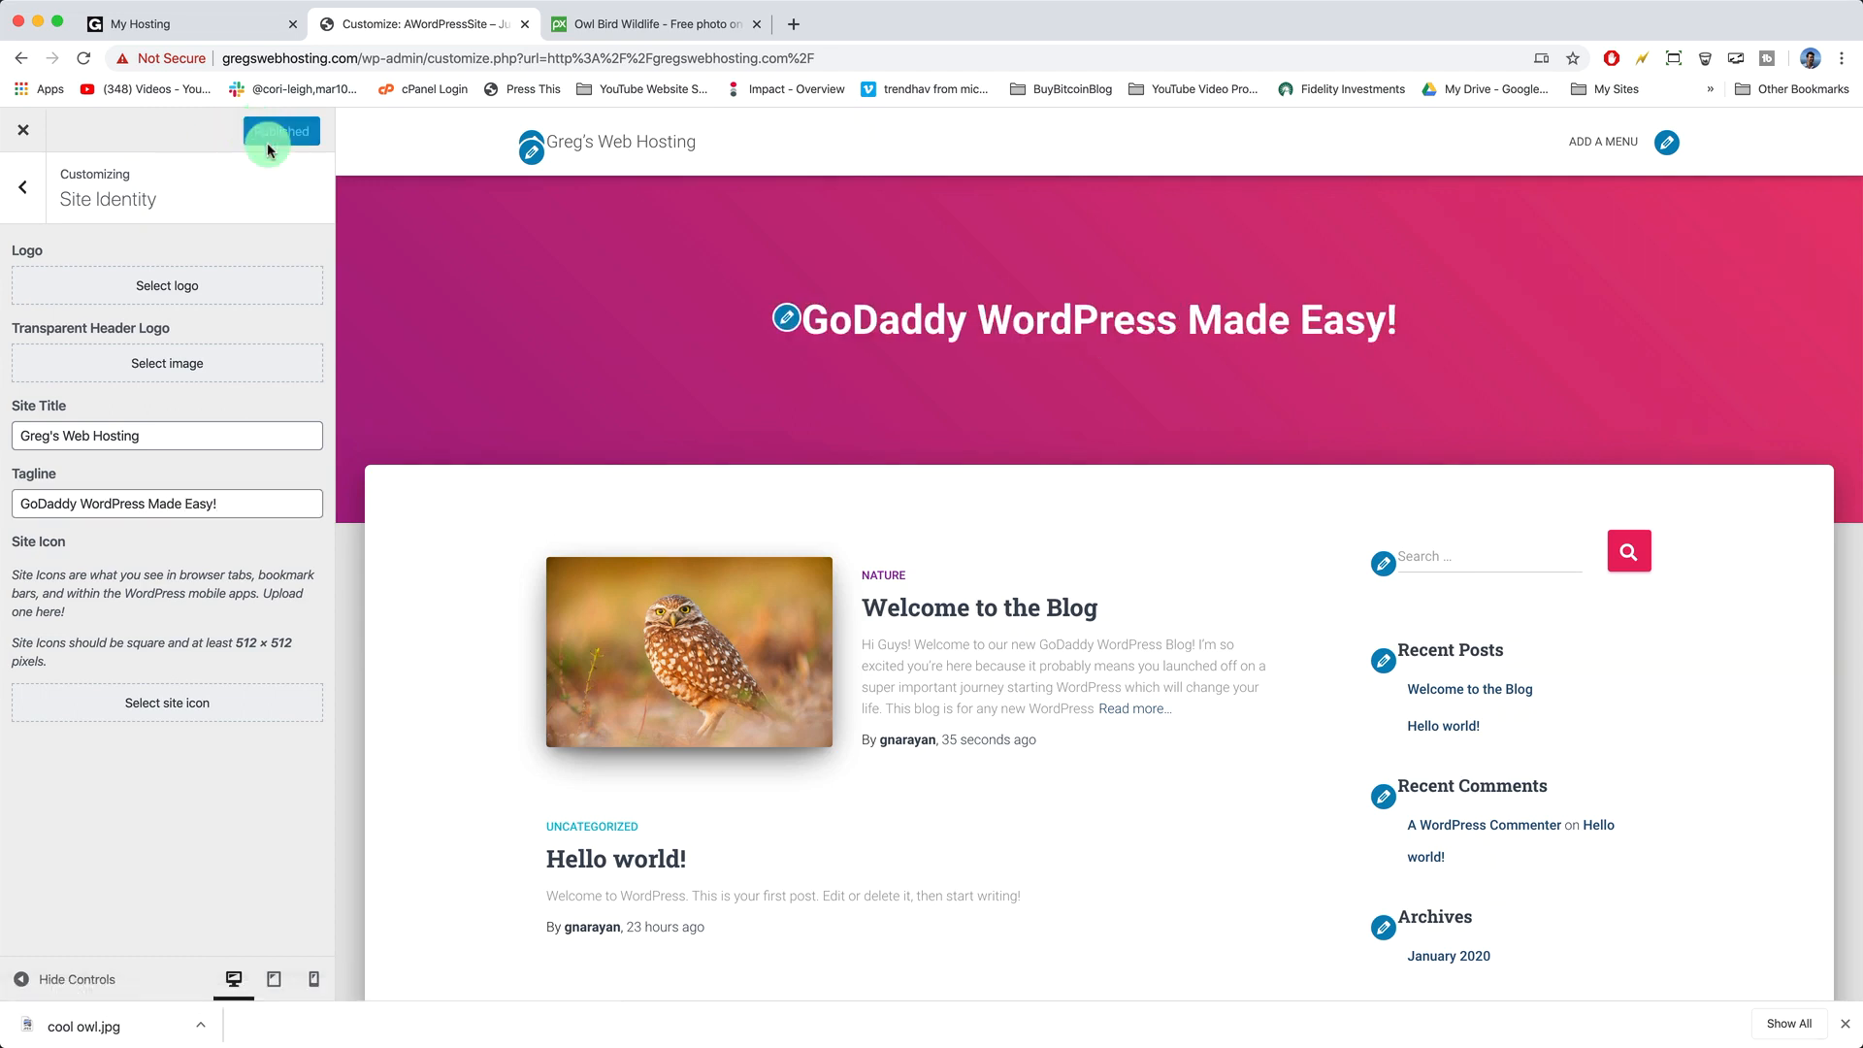
click(24, 187)
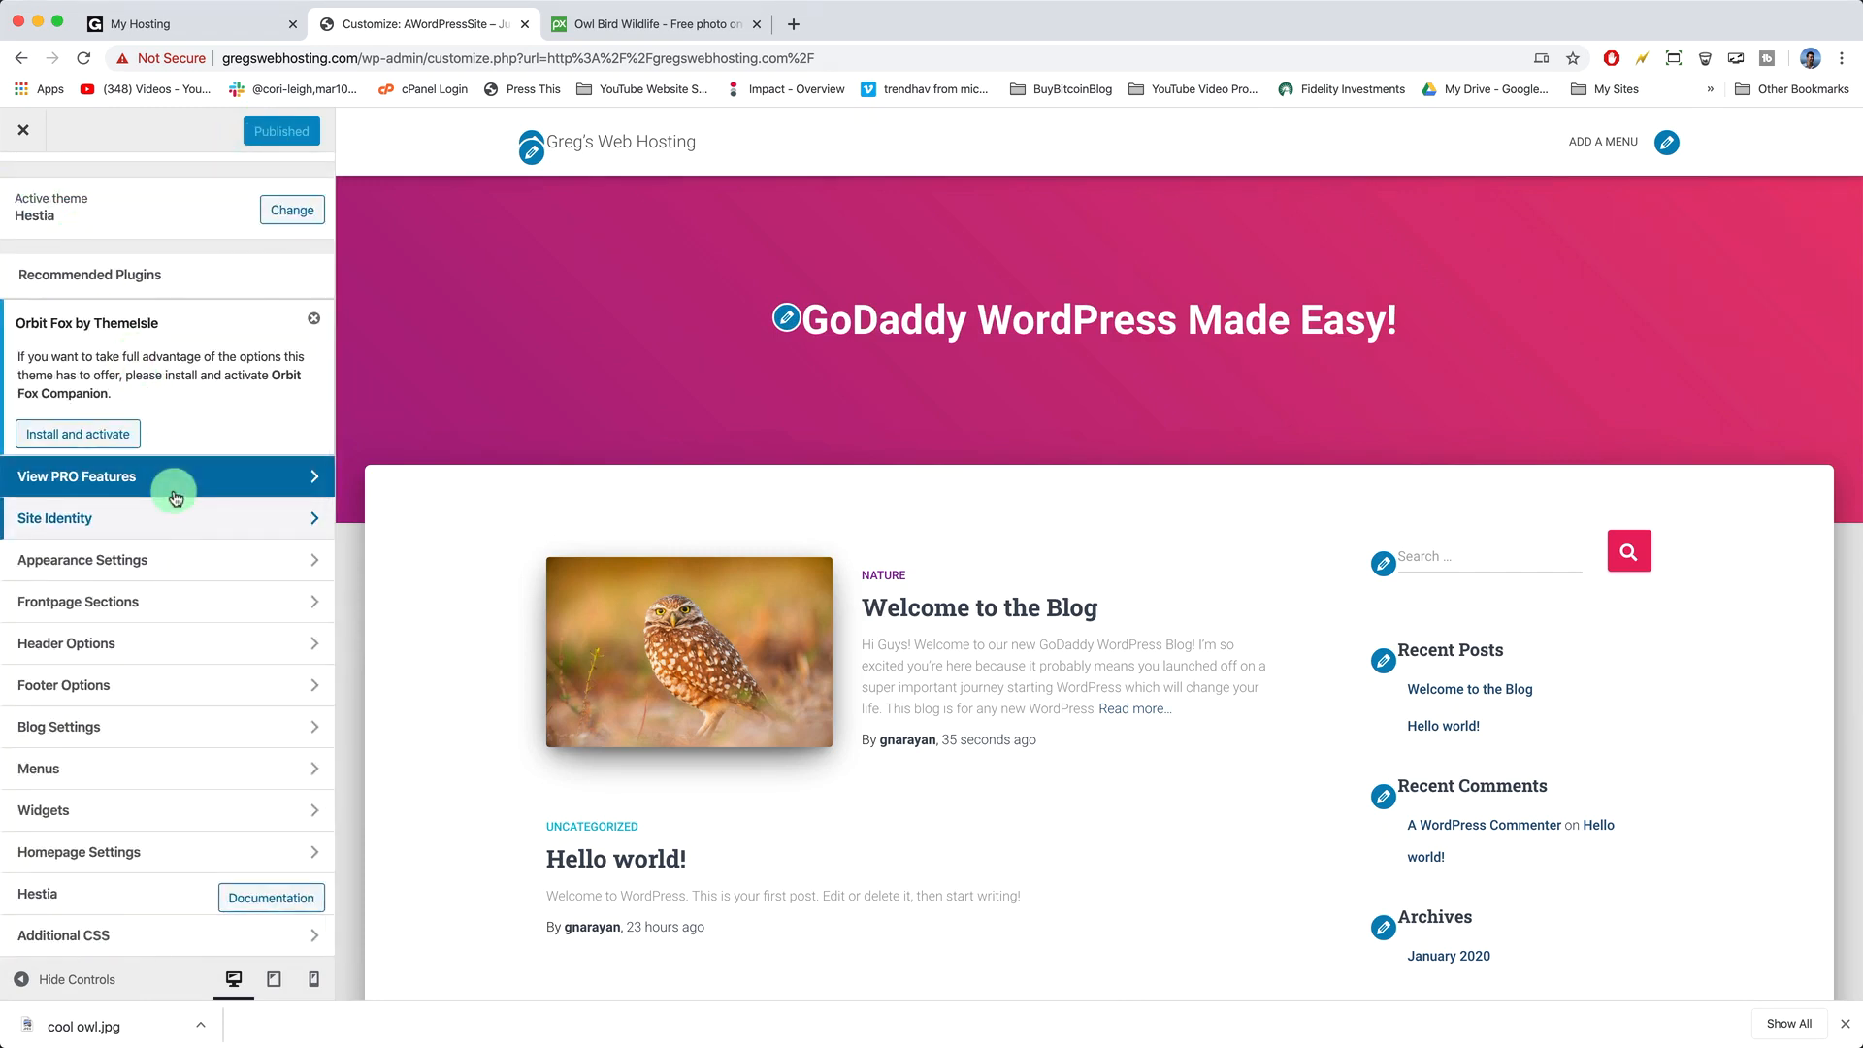
click(191, 817)
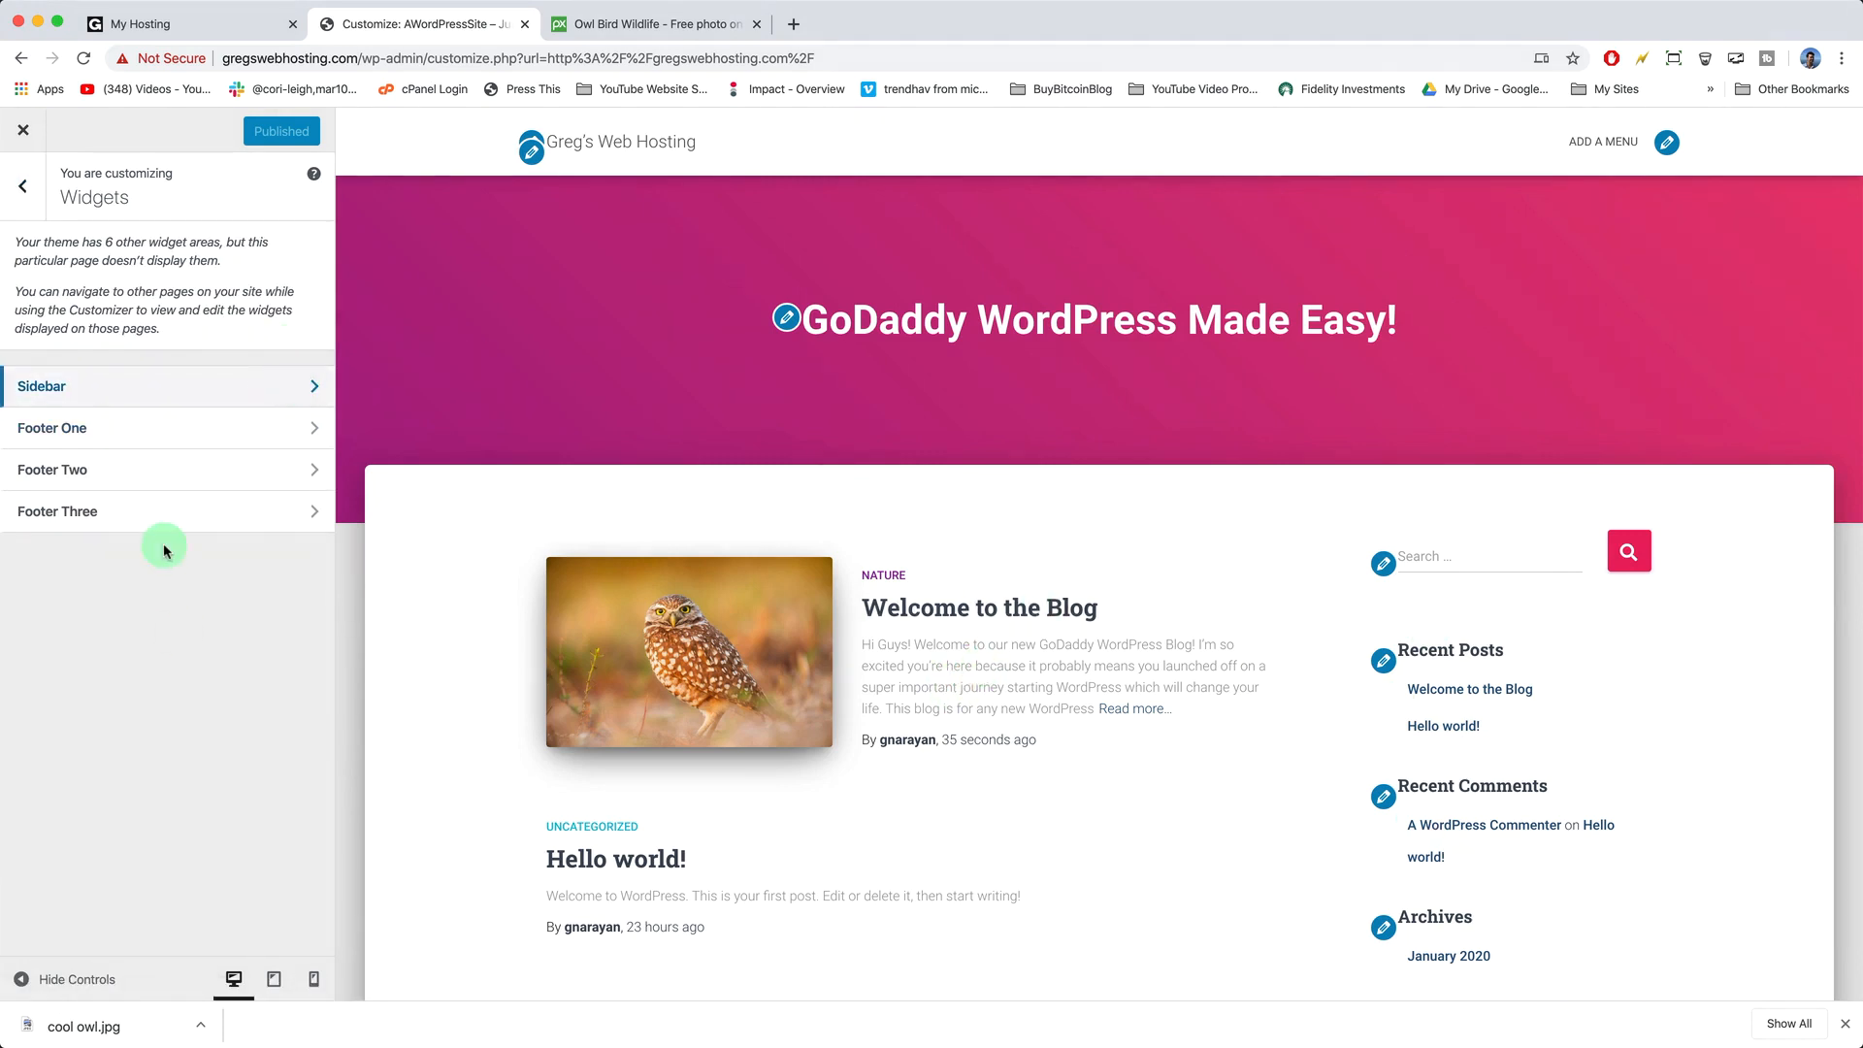
- Remove the Recent Posts, Recent Comments, Archives, Categories and Meta widgets from the Sidebar, then publish
click(272, 397)
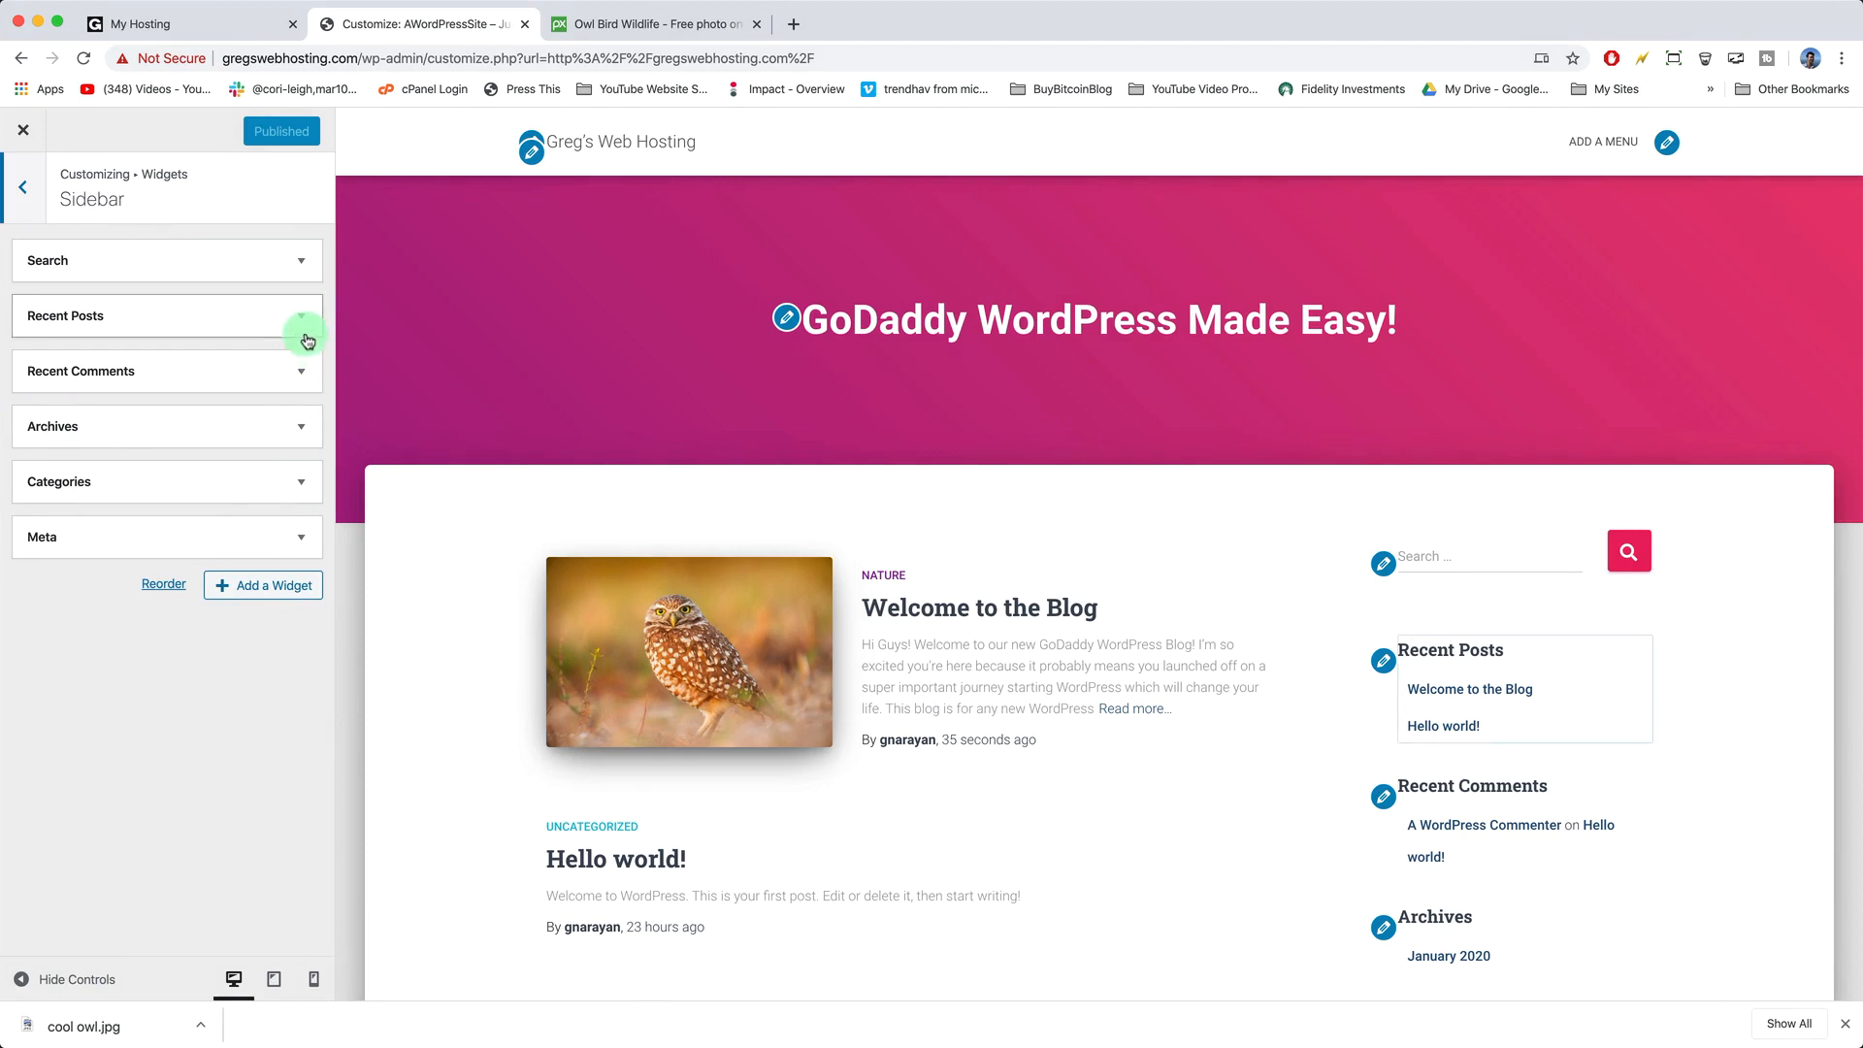
click(302, 321)
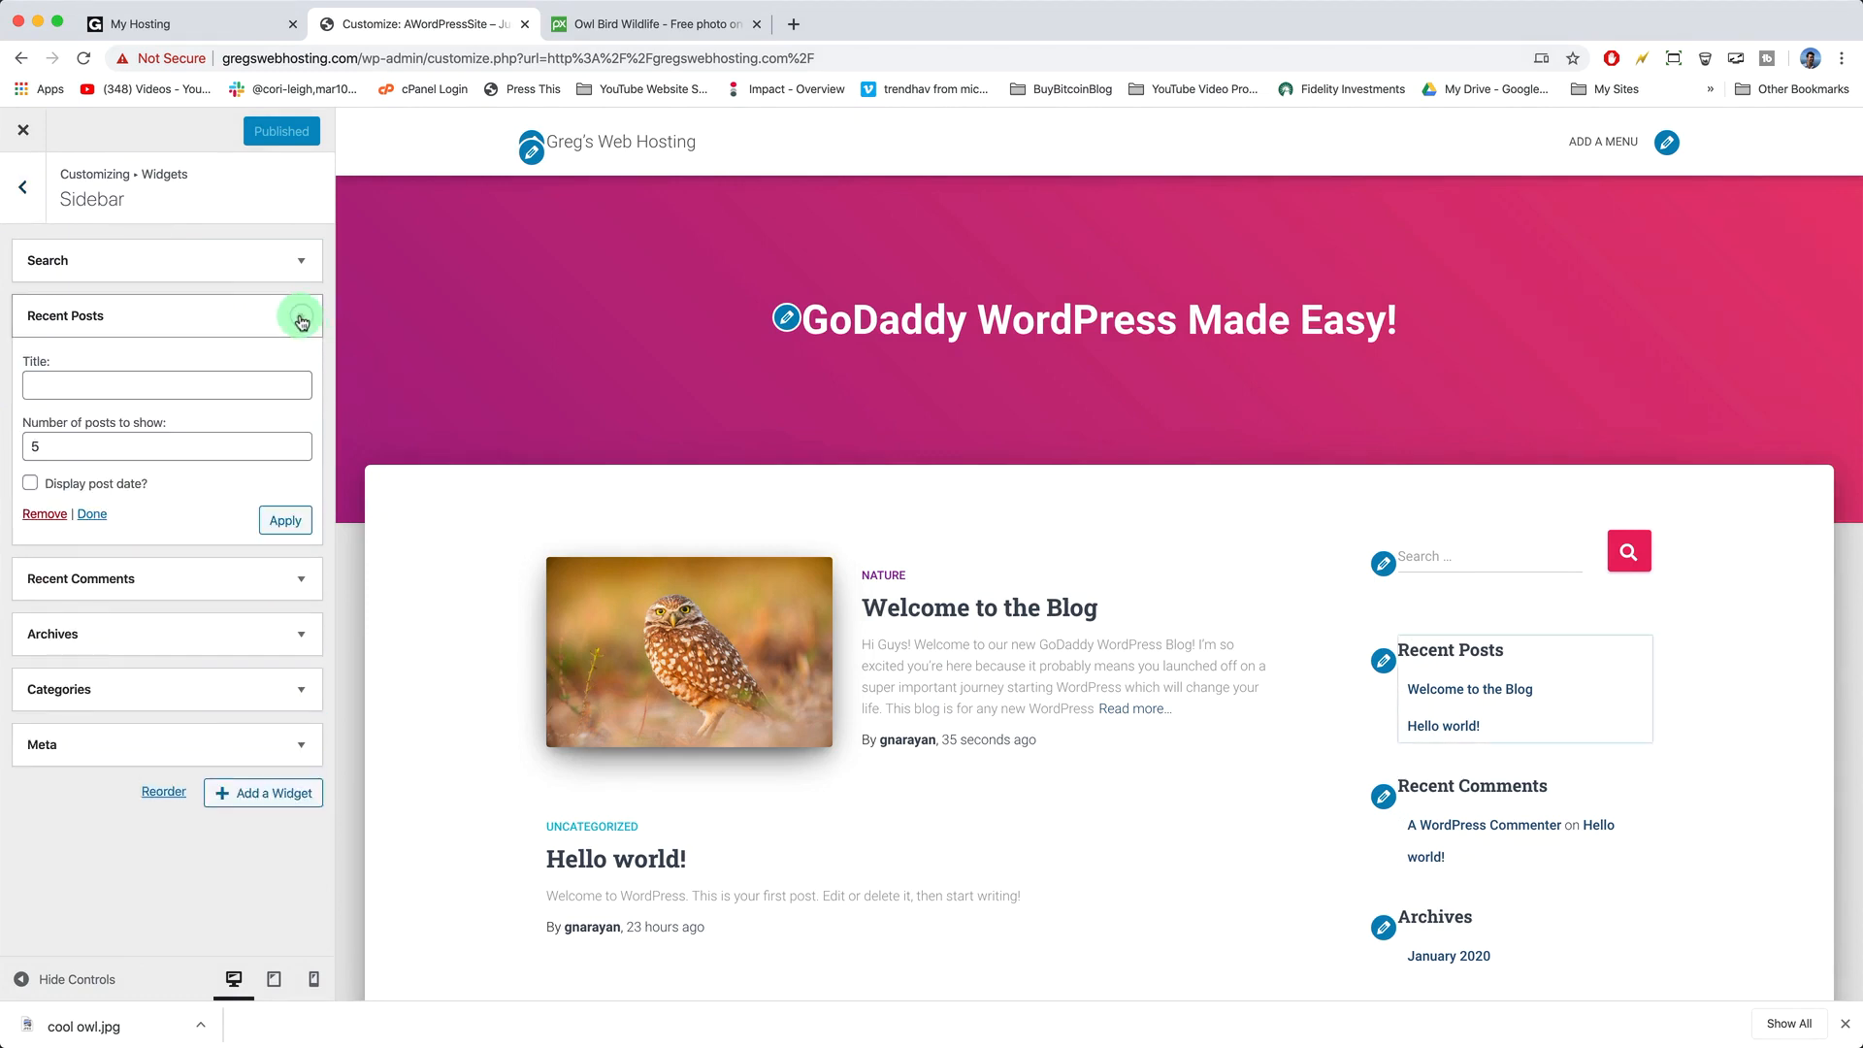
click(35, 515)
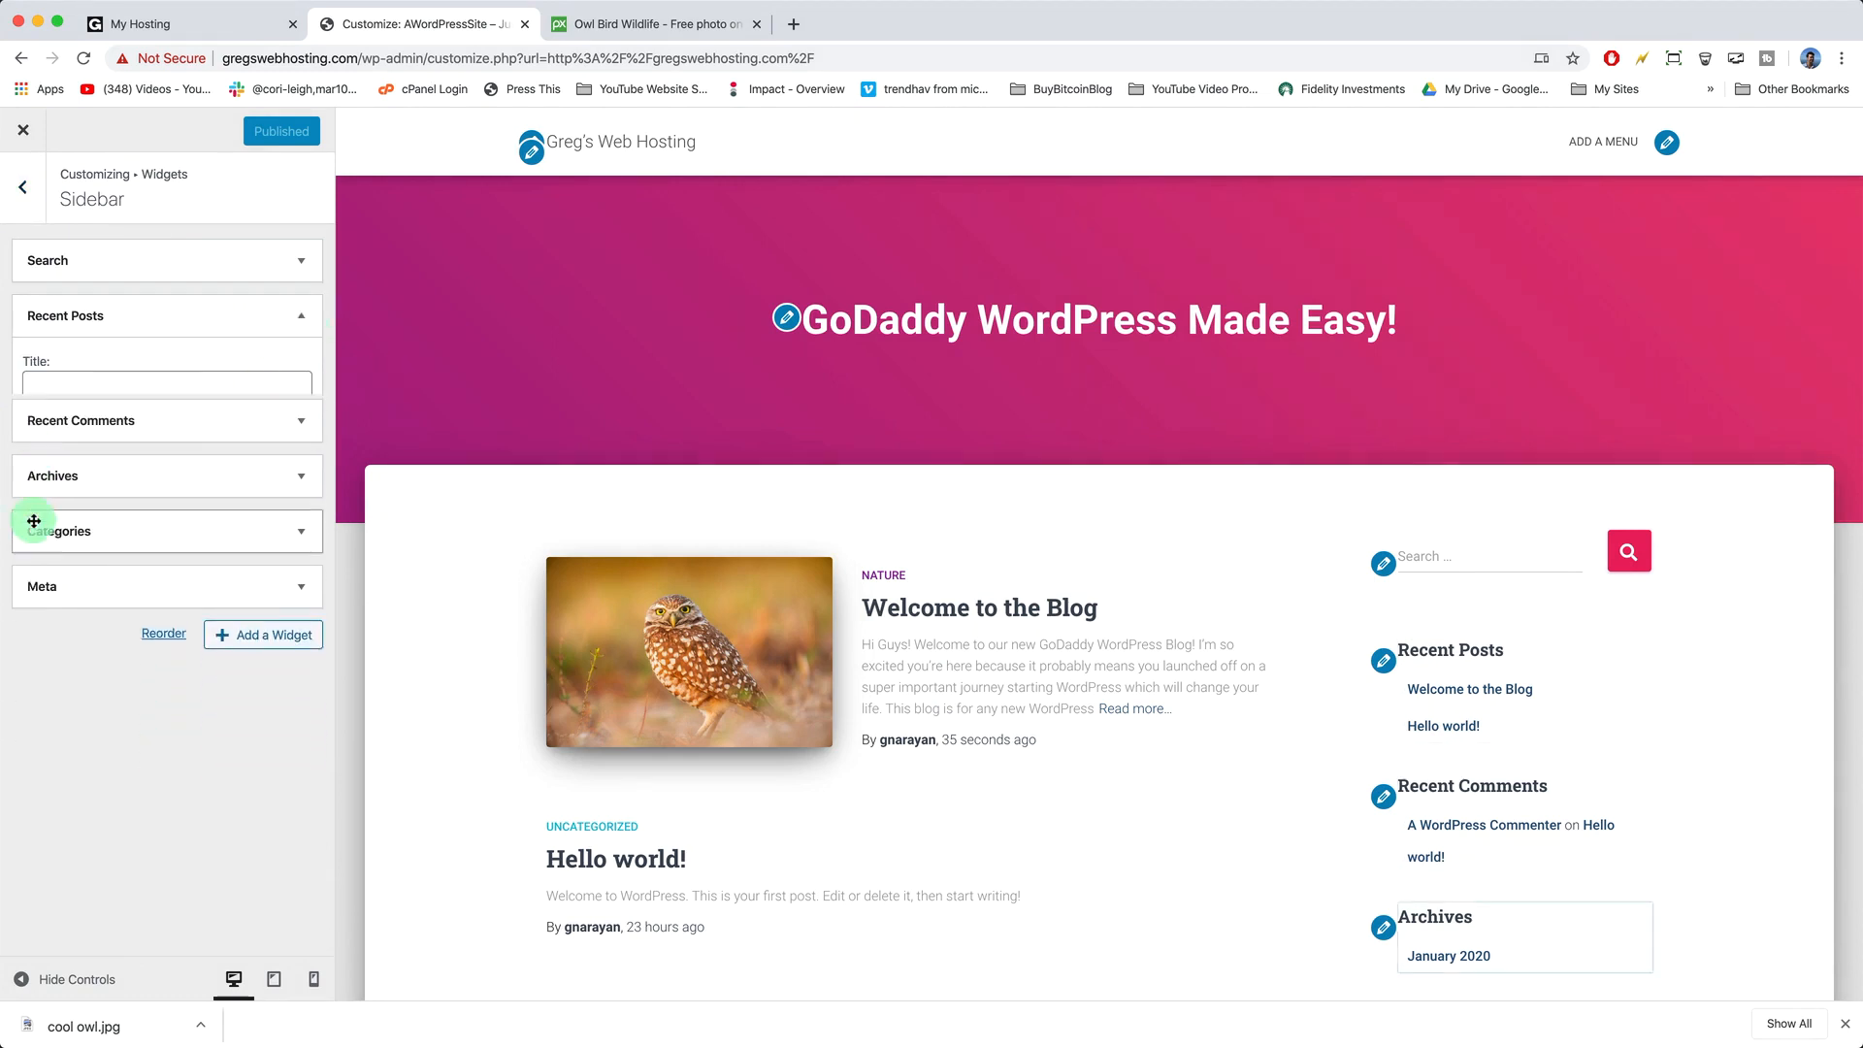
click(301, 317)
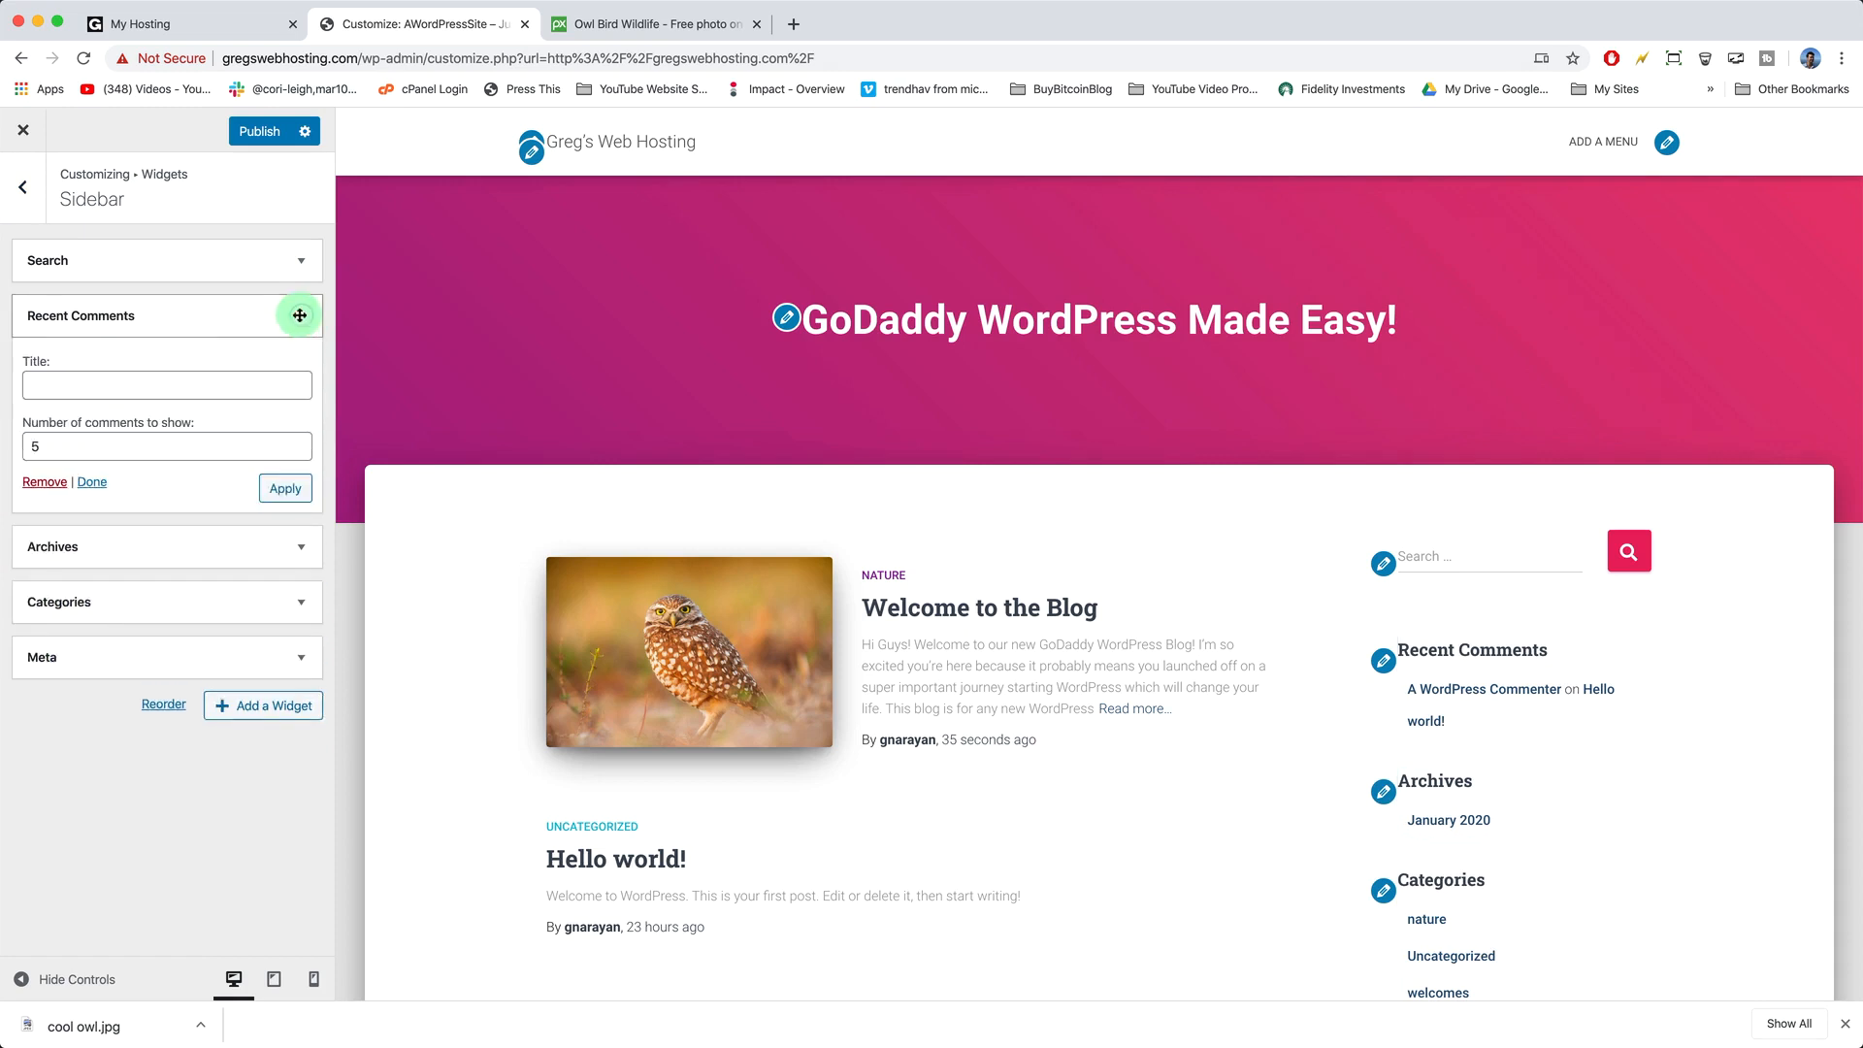
click(50, 482)
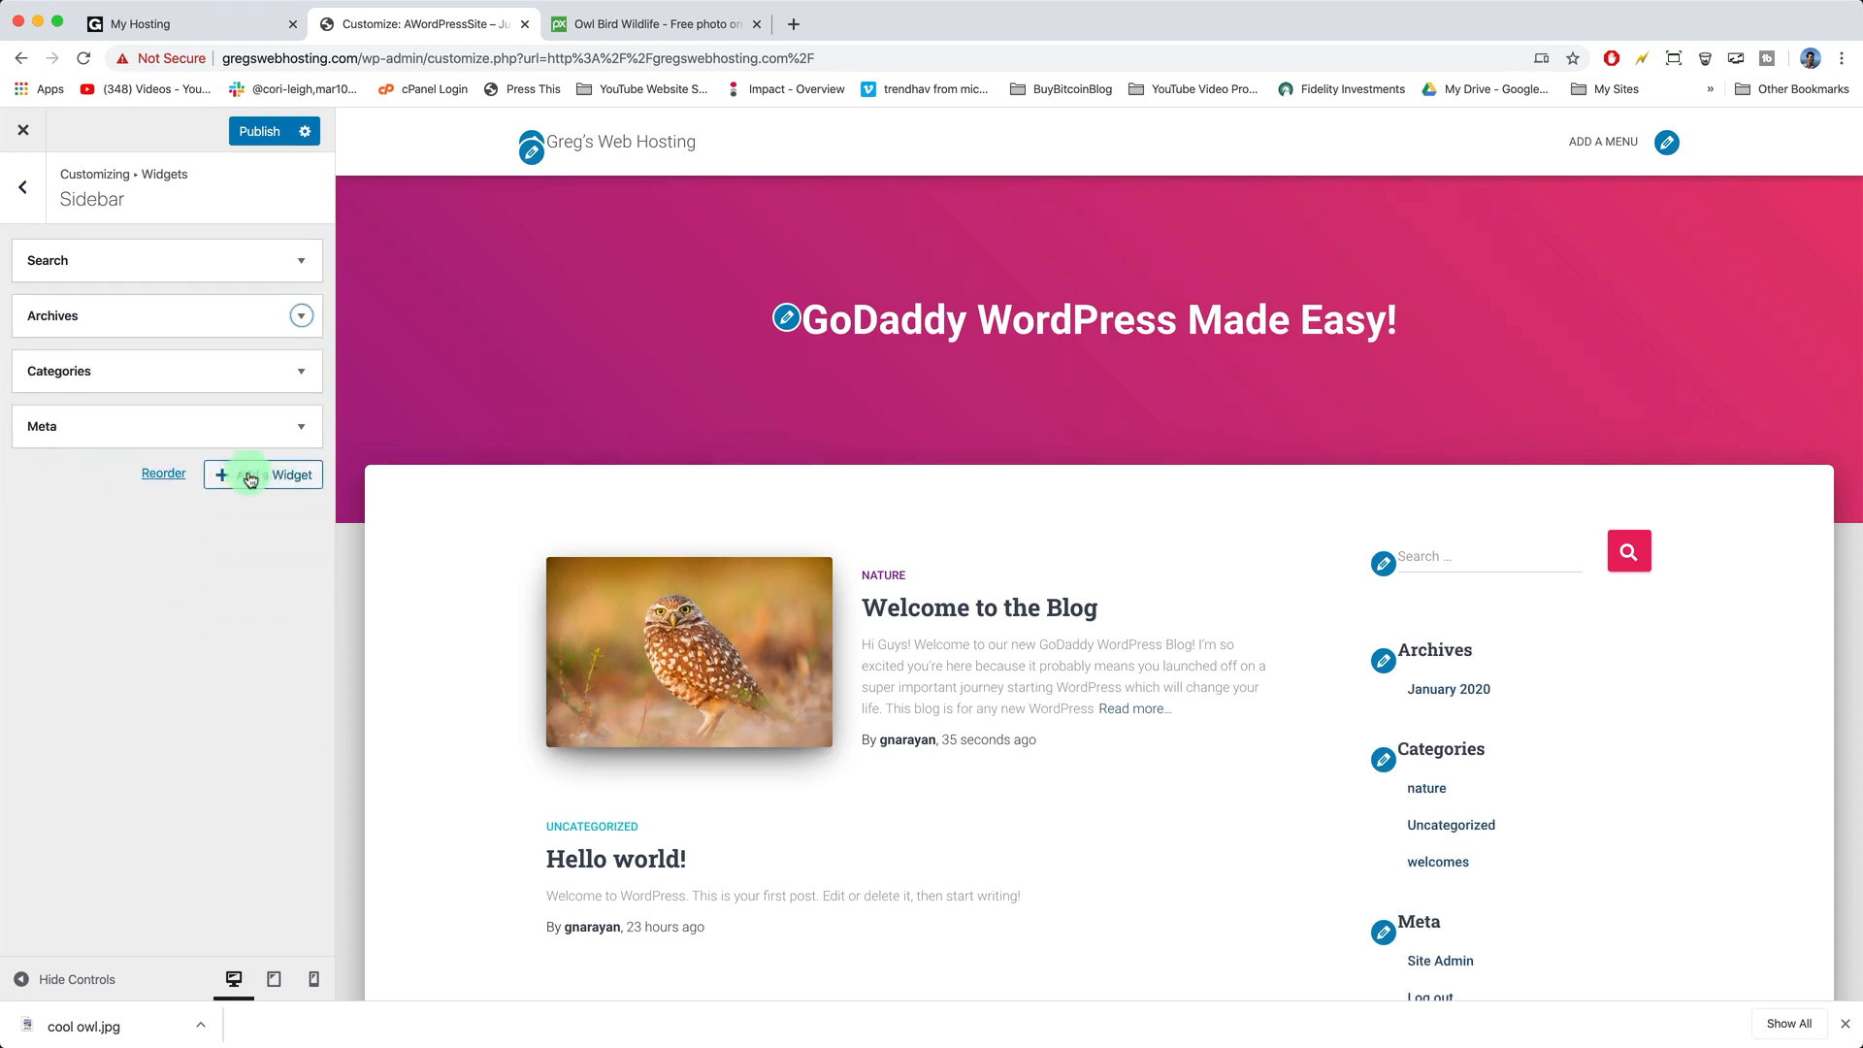
click(303, 317)
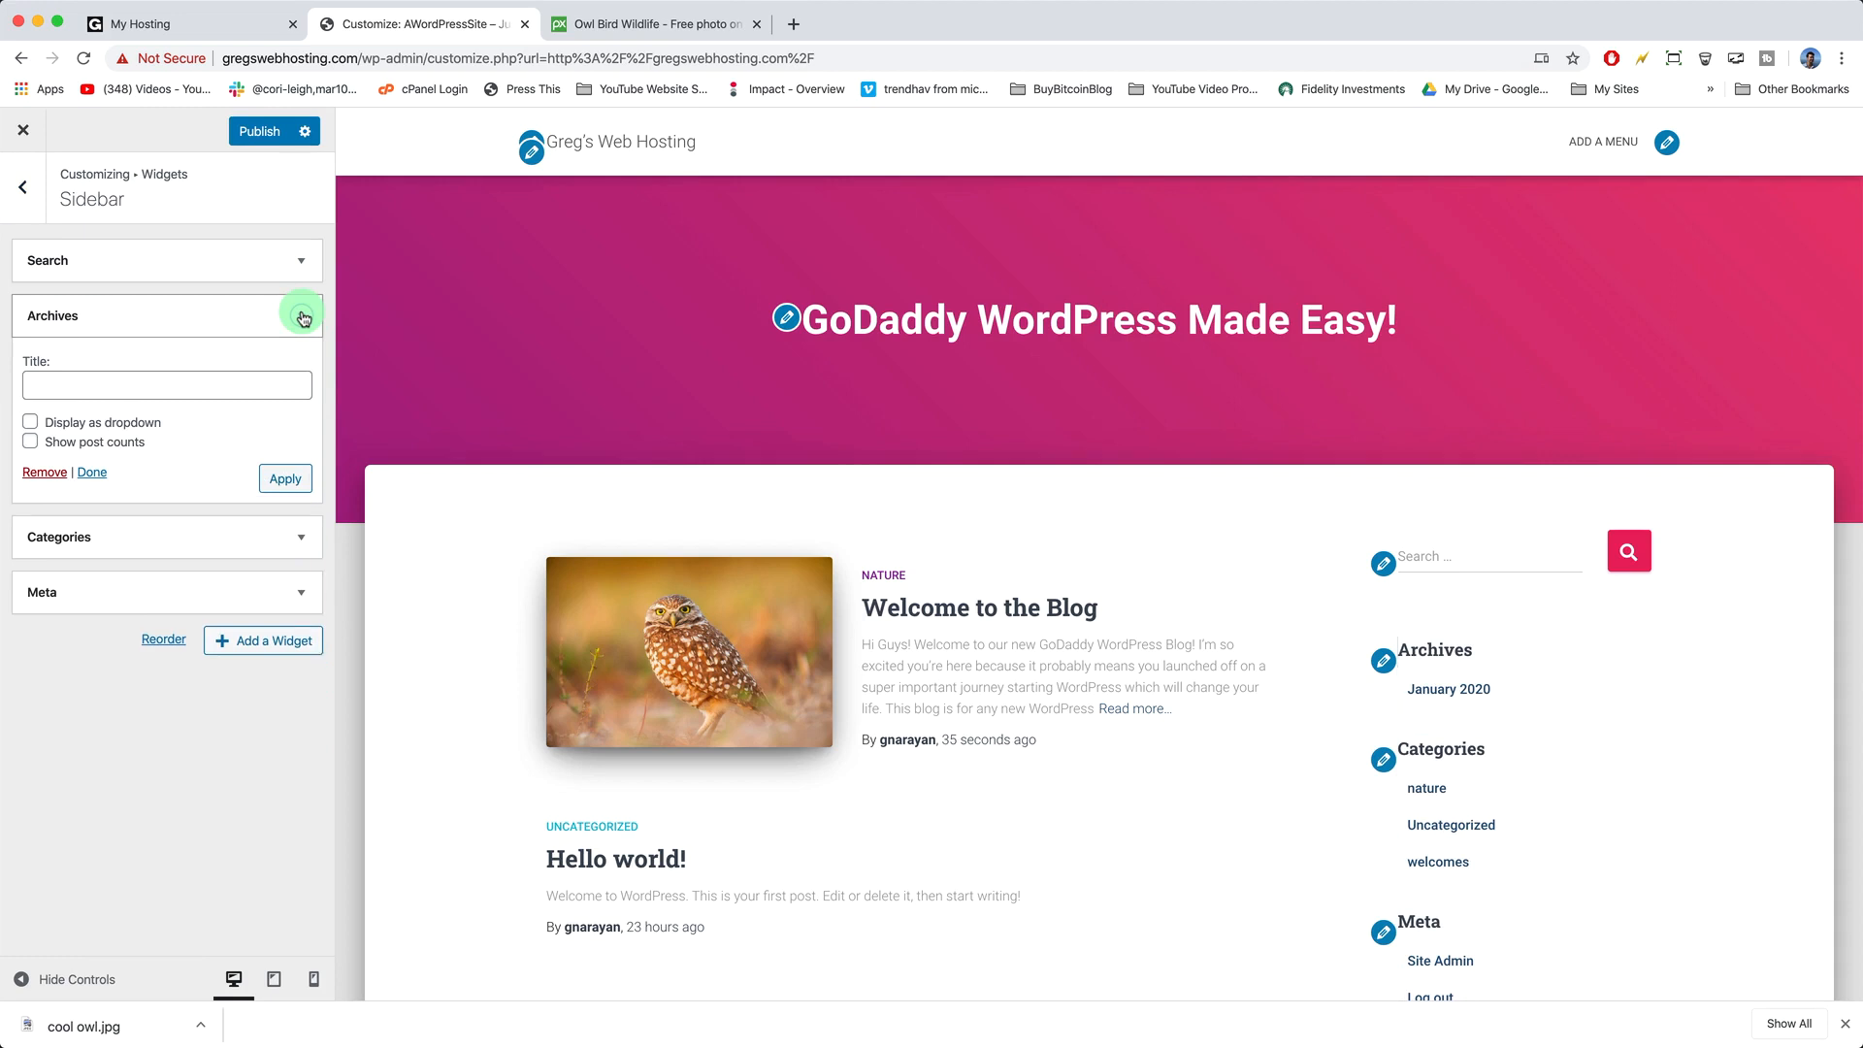
click(45, 472)
click(302, 318)
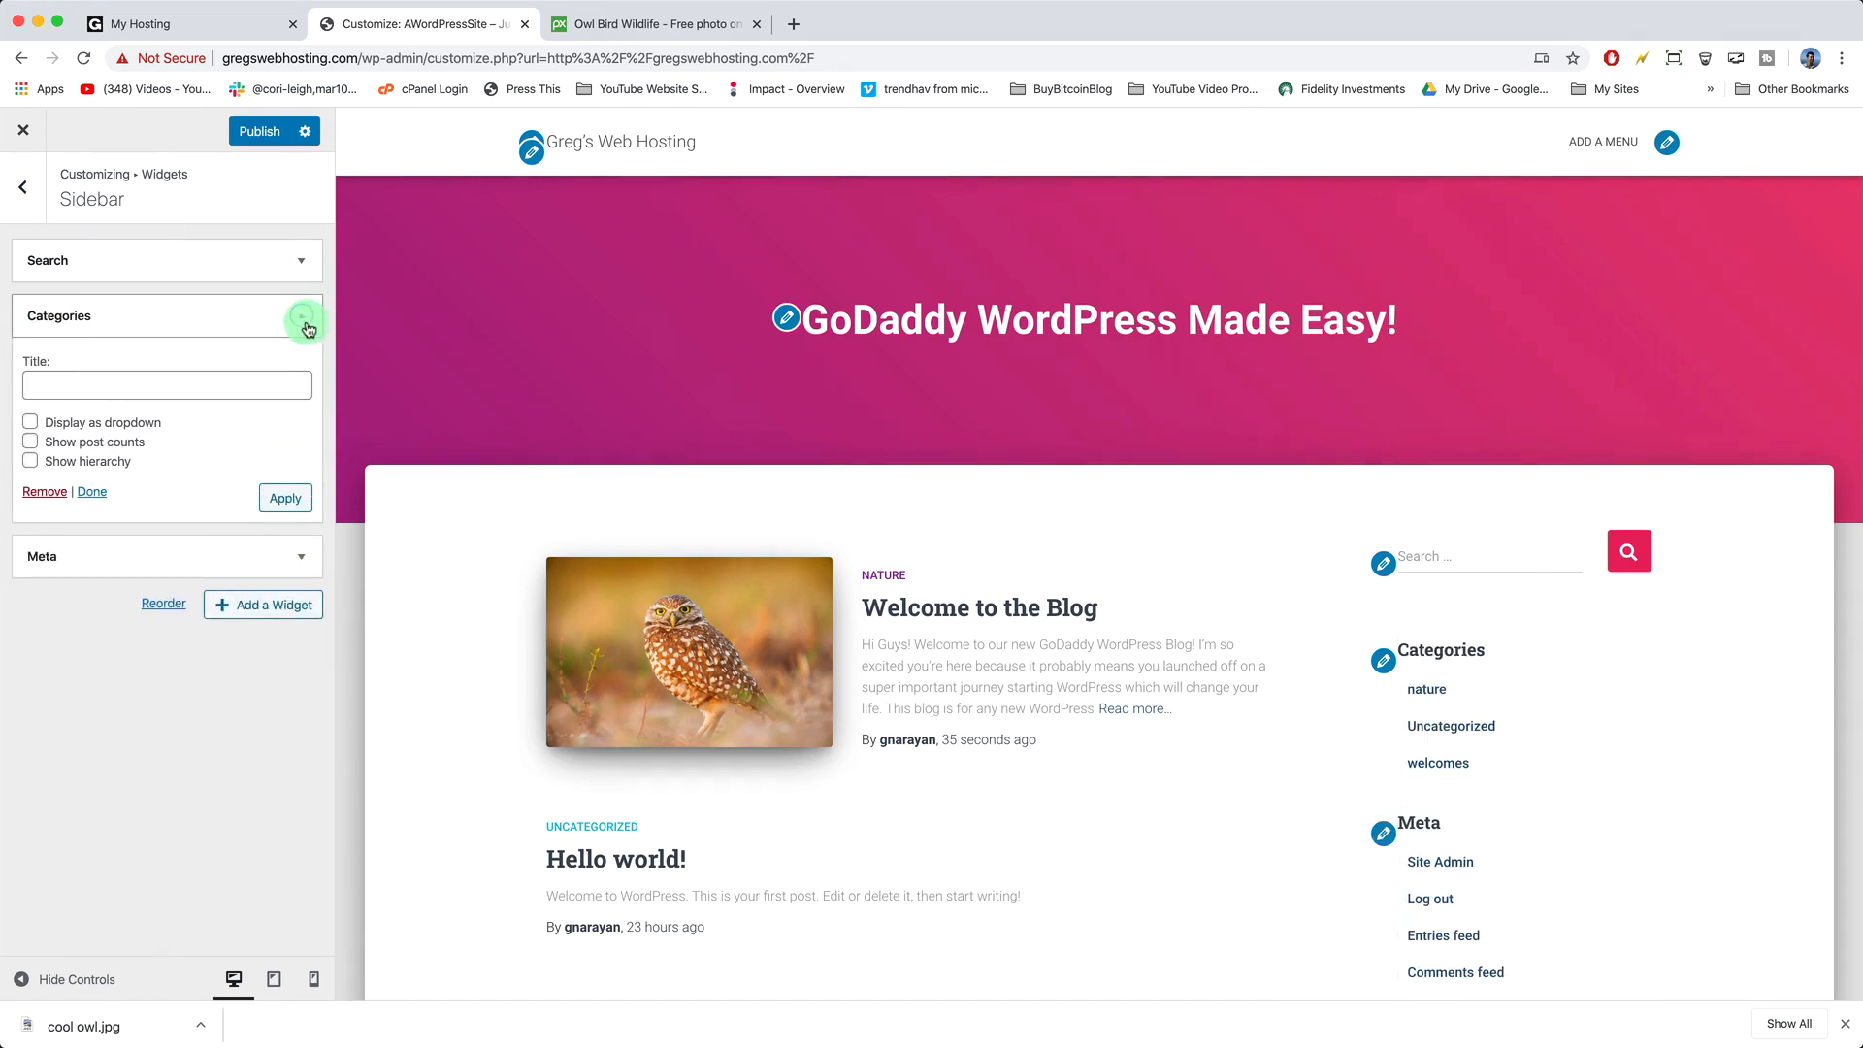
click(44, 492)
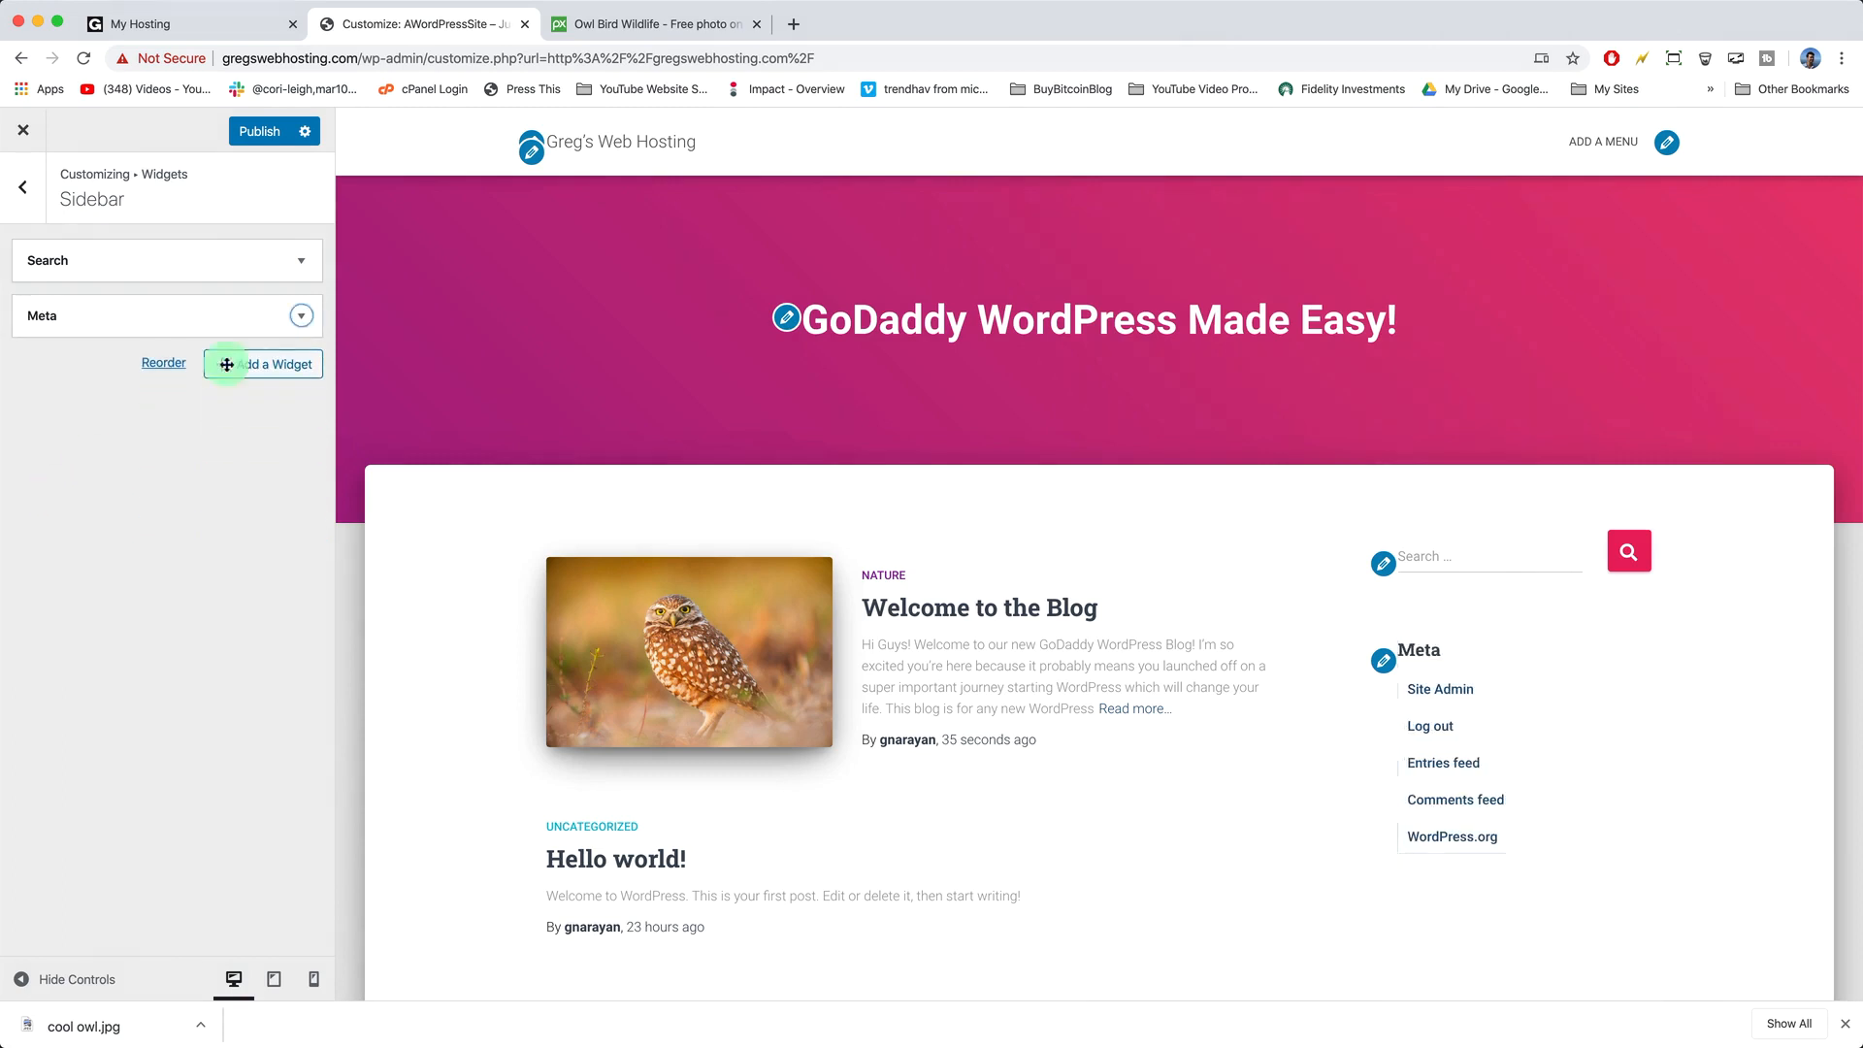
click(301, 315)
click(44, 423)
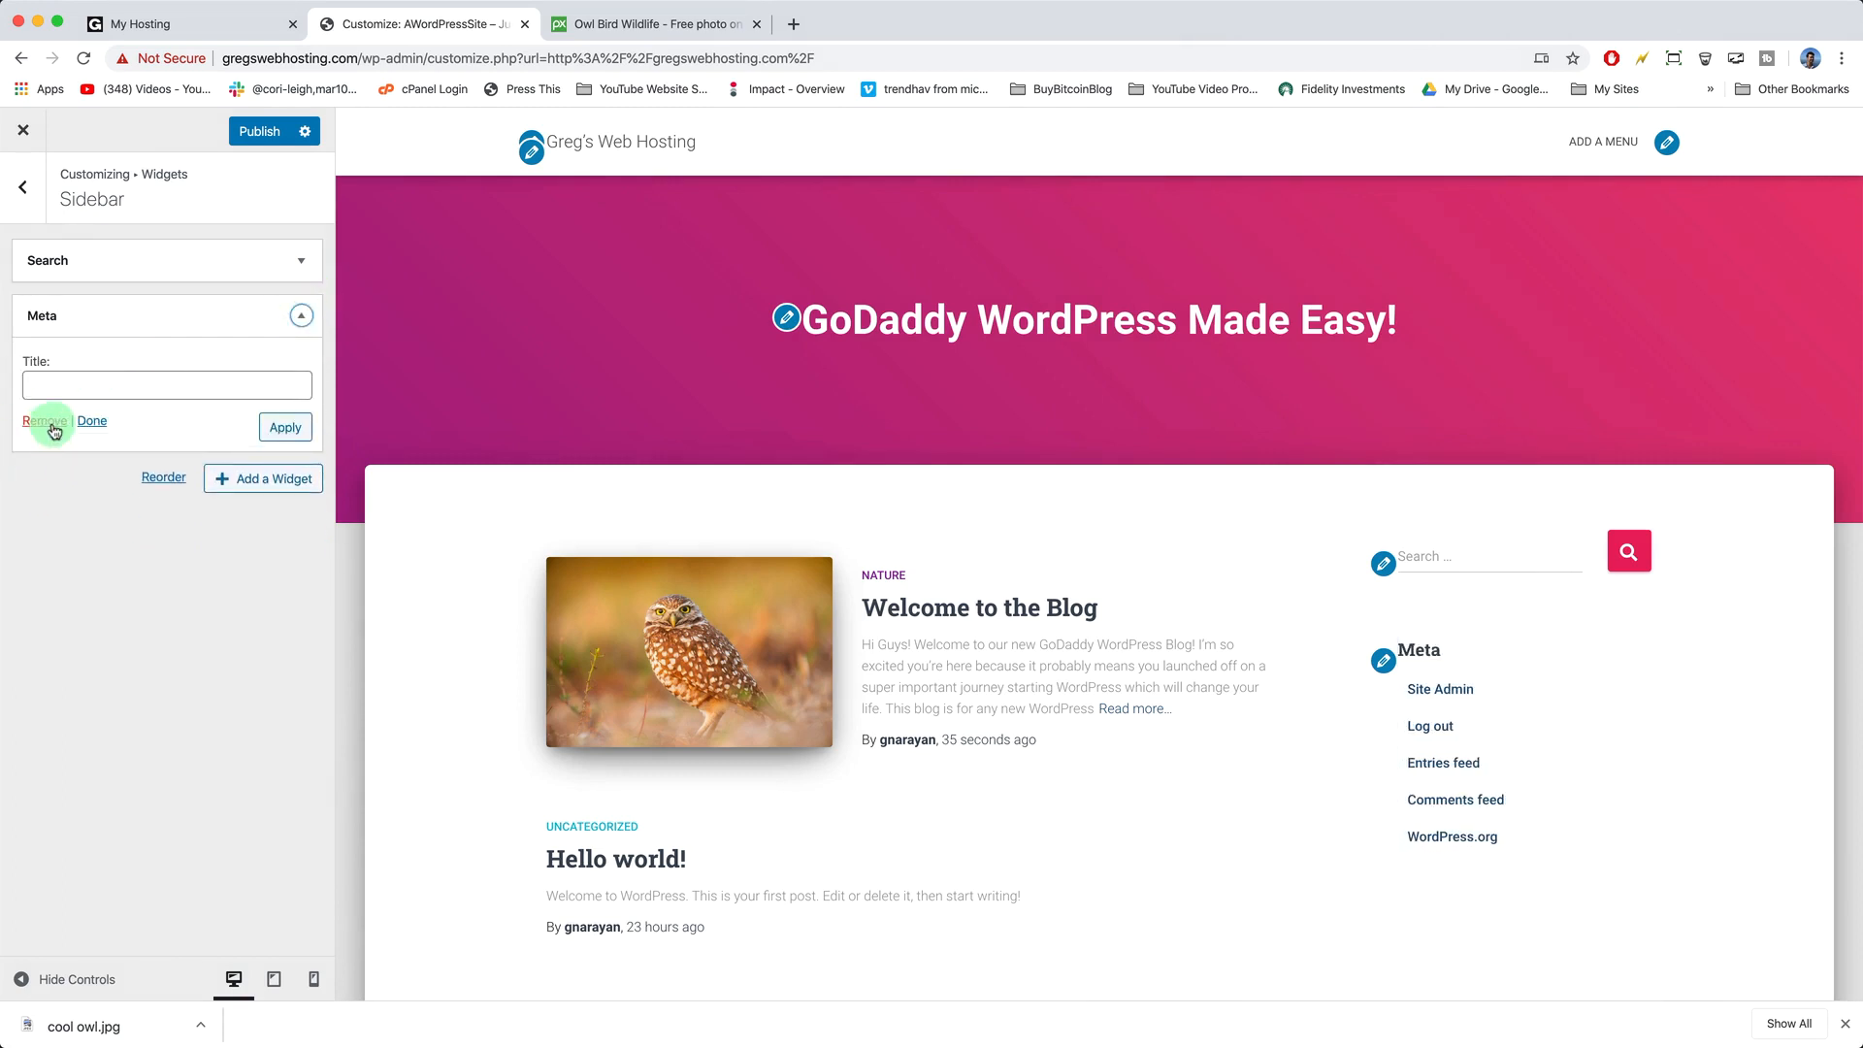
click(255, 138)
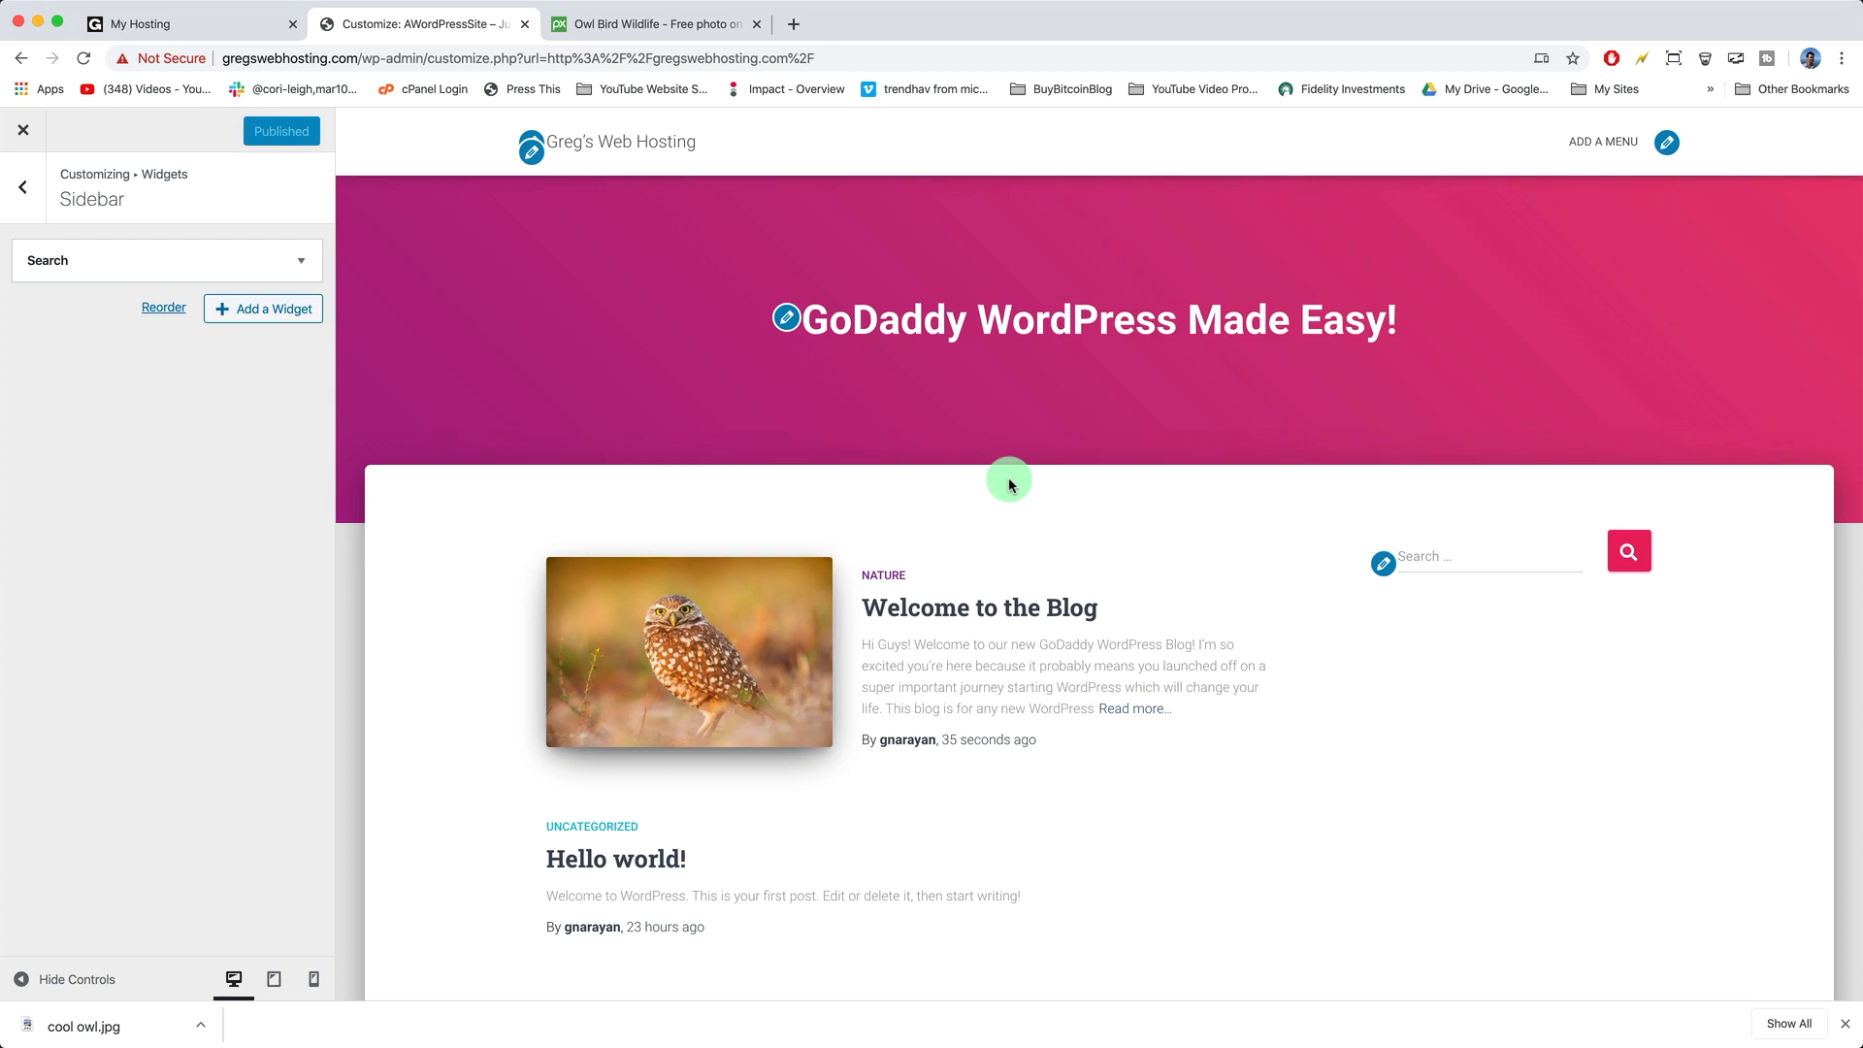
- Search 'facebook page plugin' in a new tab and open the Facebook Page Plugin documentation
click(795, 25)
text(f)
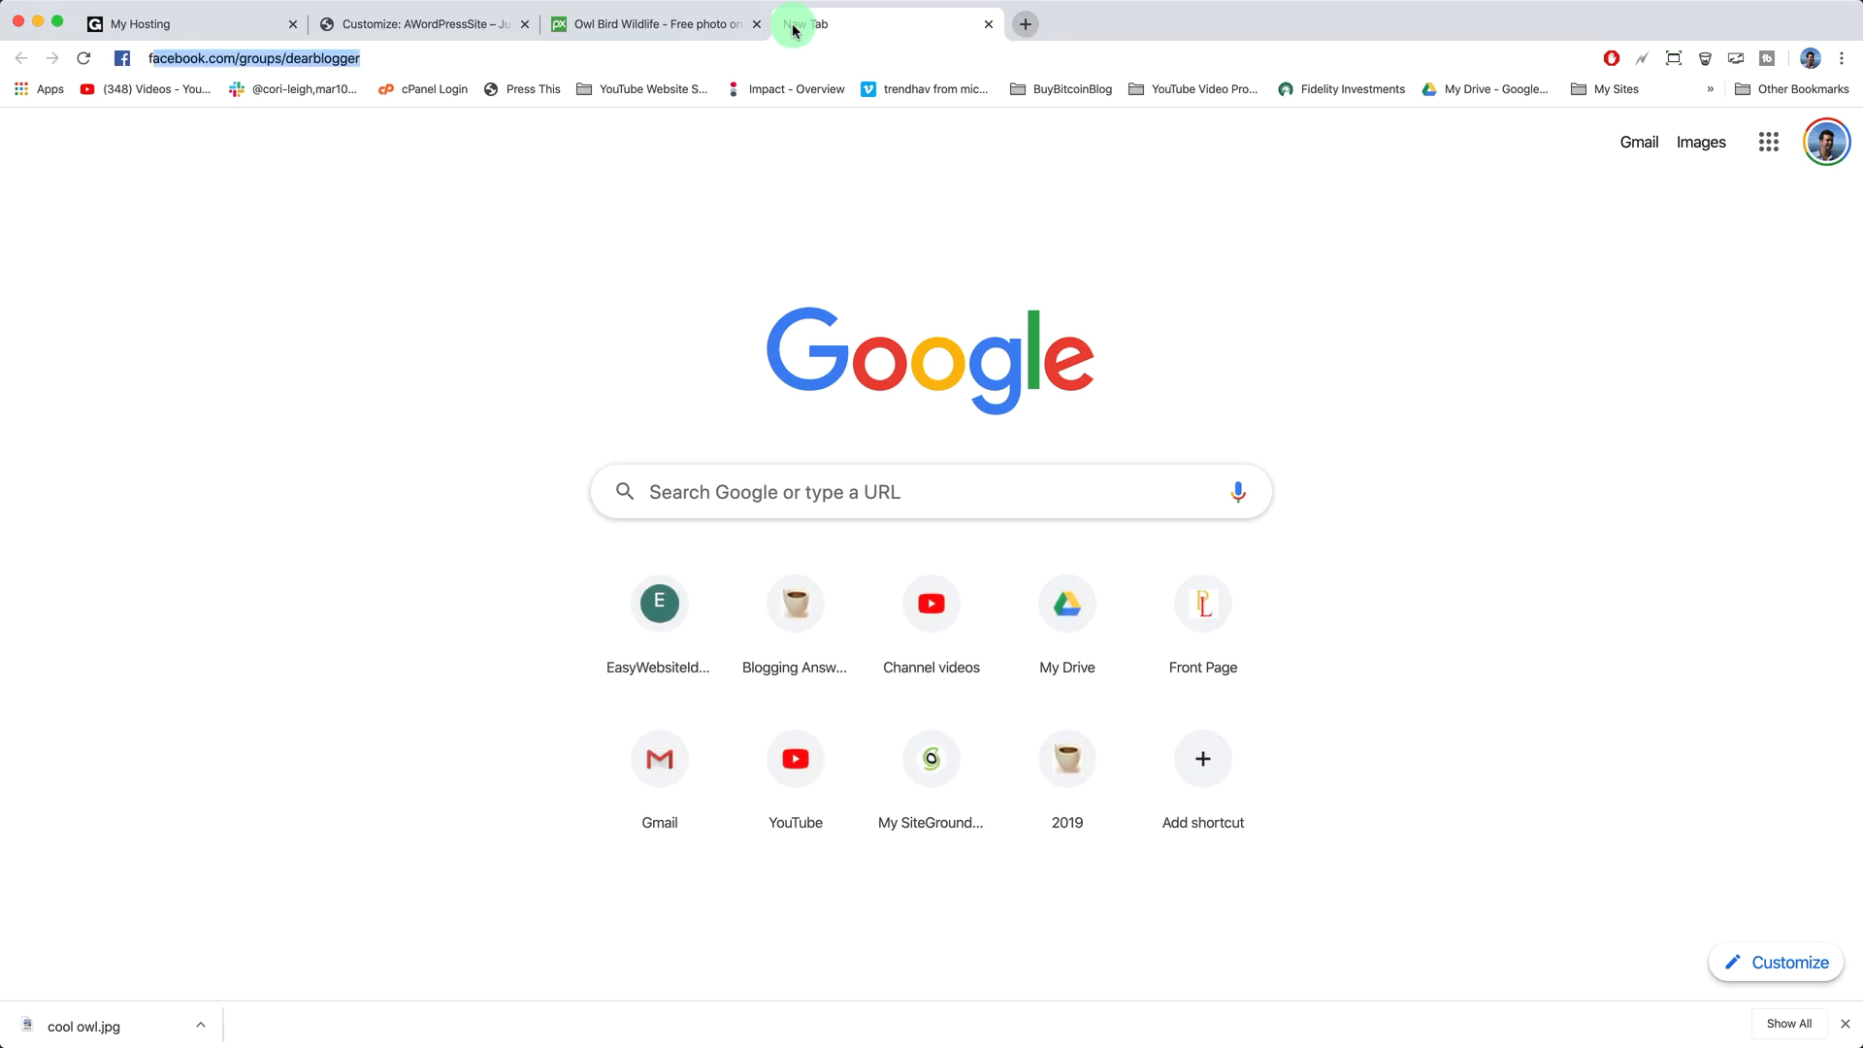
text(acebook page plugin)
key(Return)
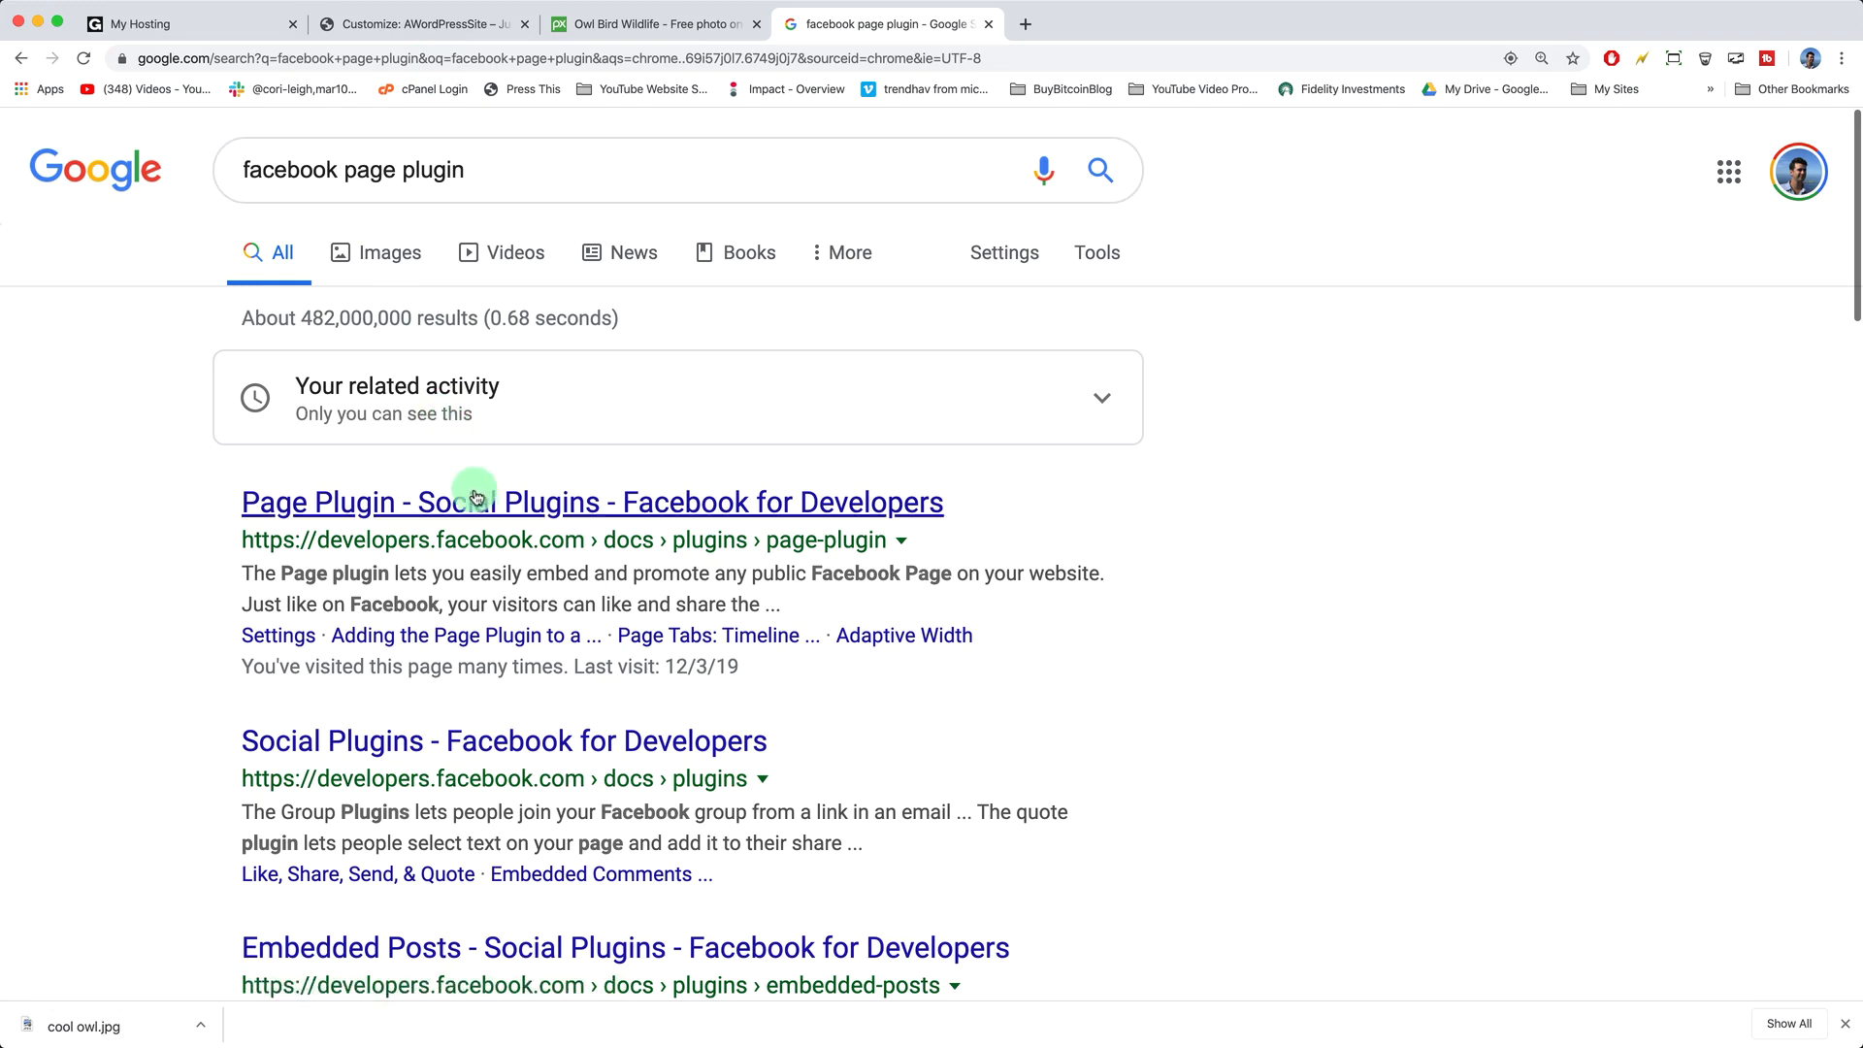
click(515, 509)
scroll(731, 532, down, 3)
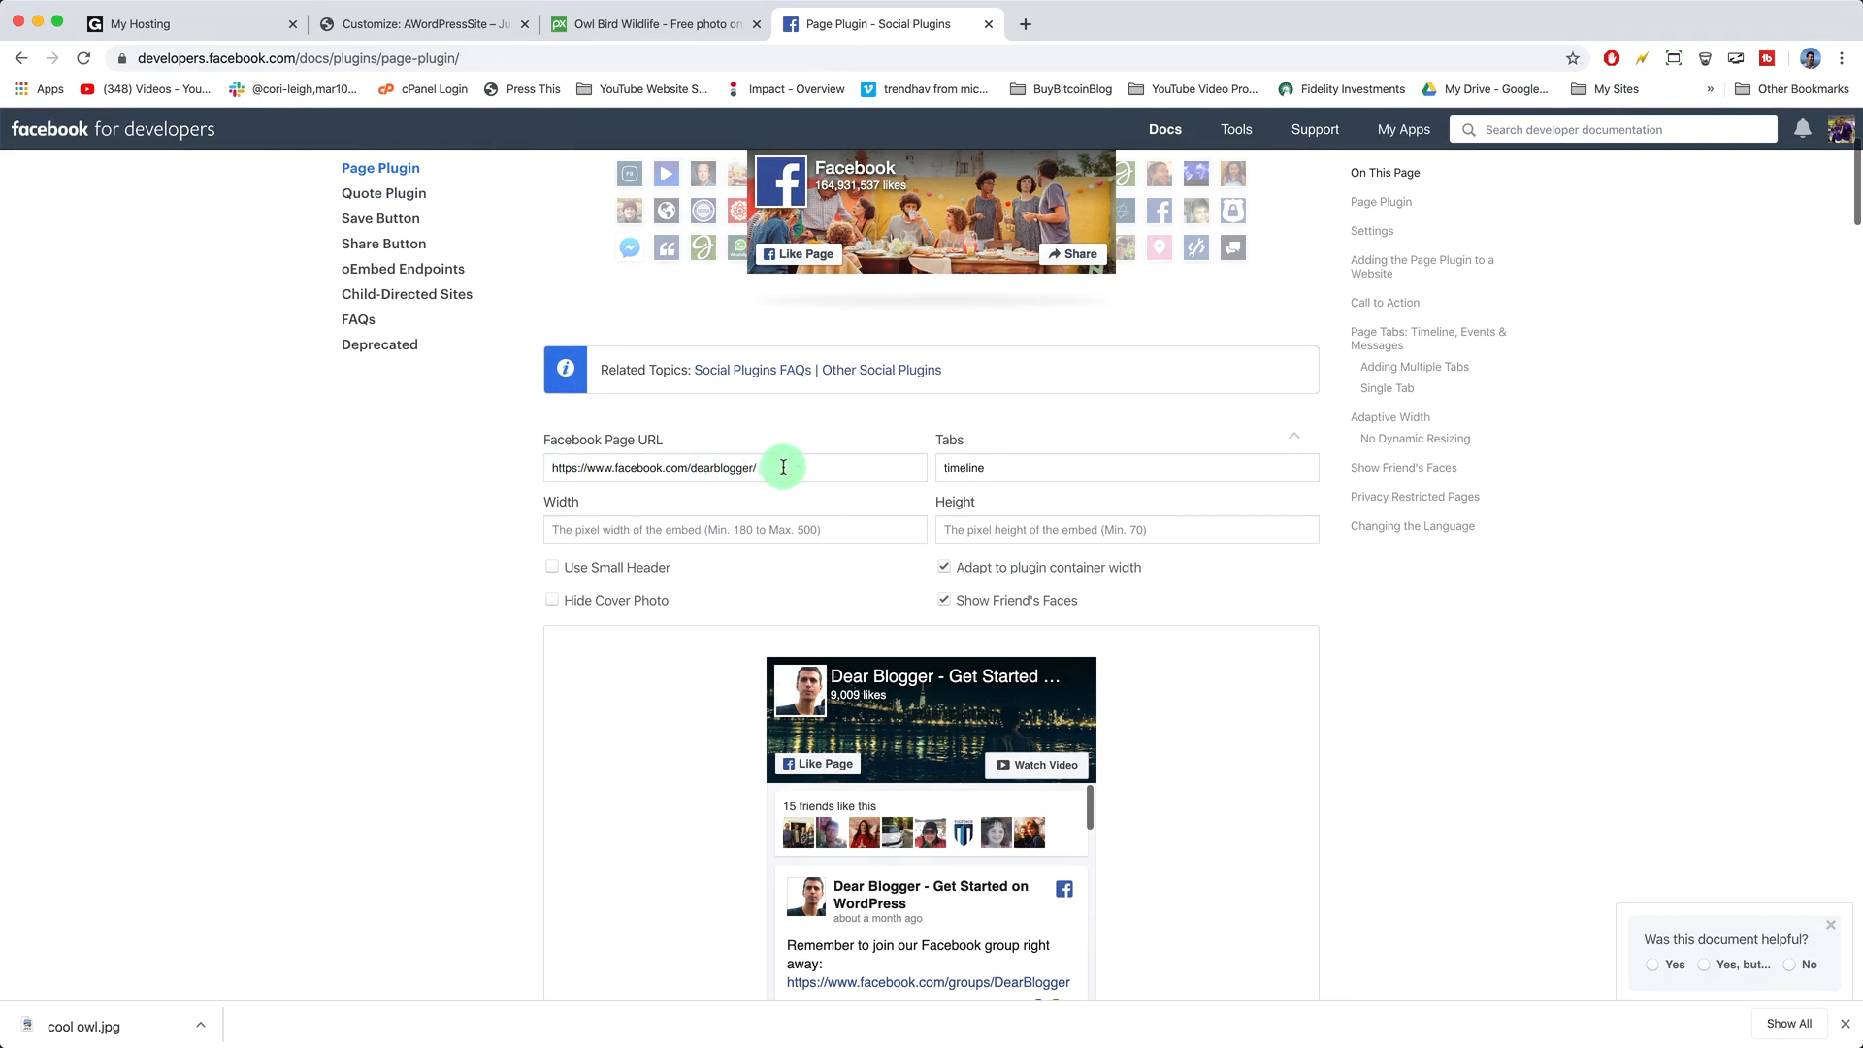
scroll(783, 467, down, 2)
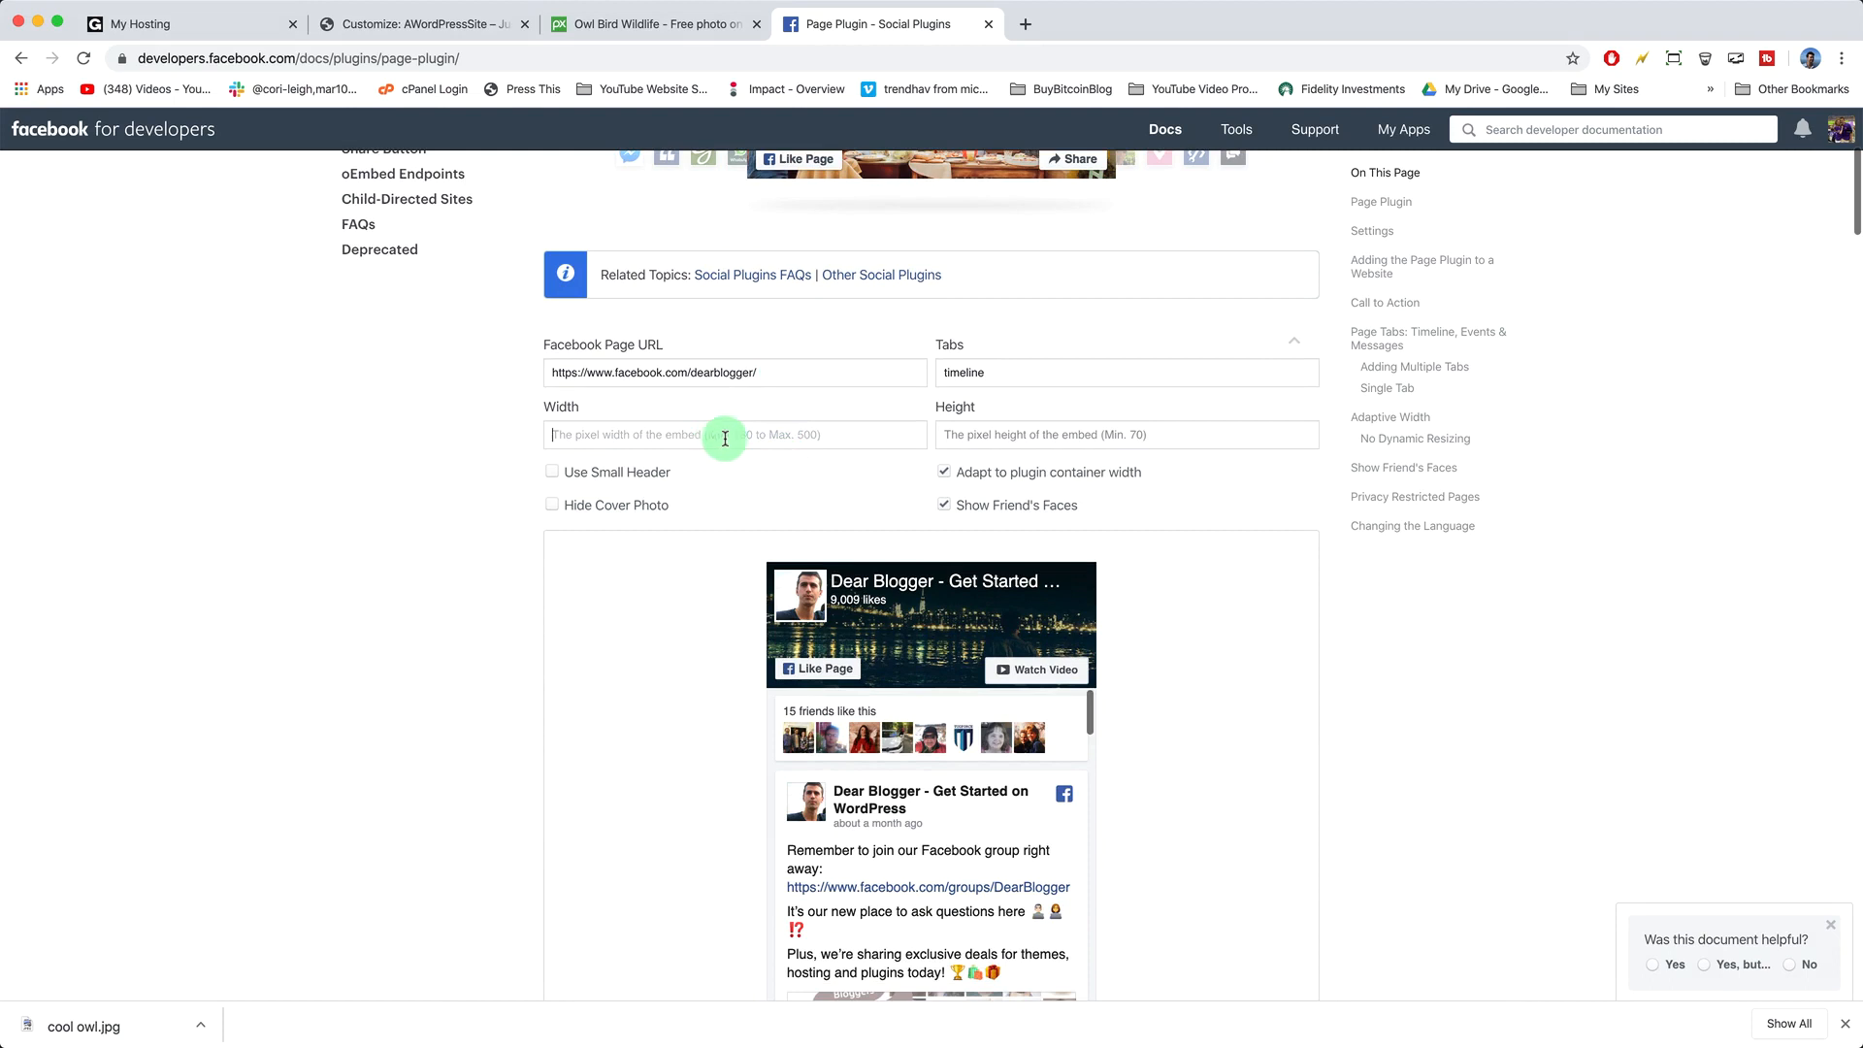
click(1013, 423)
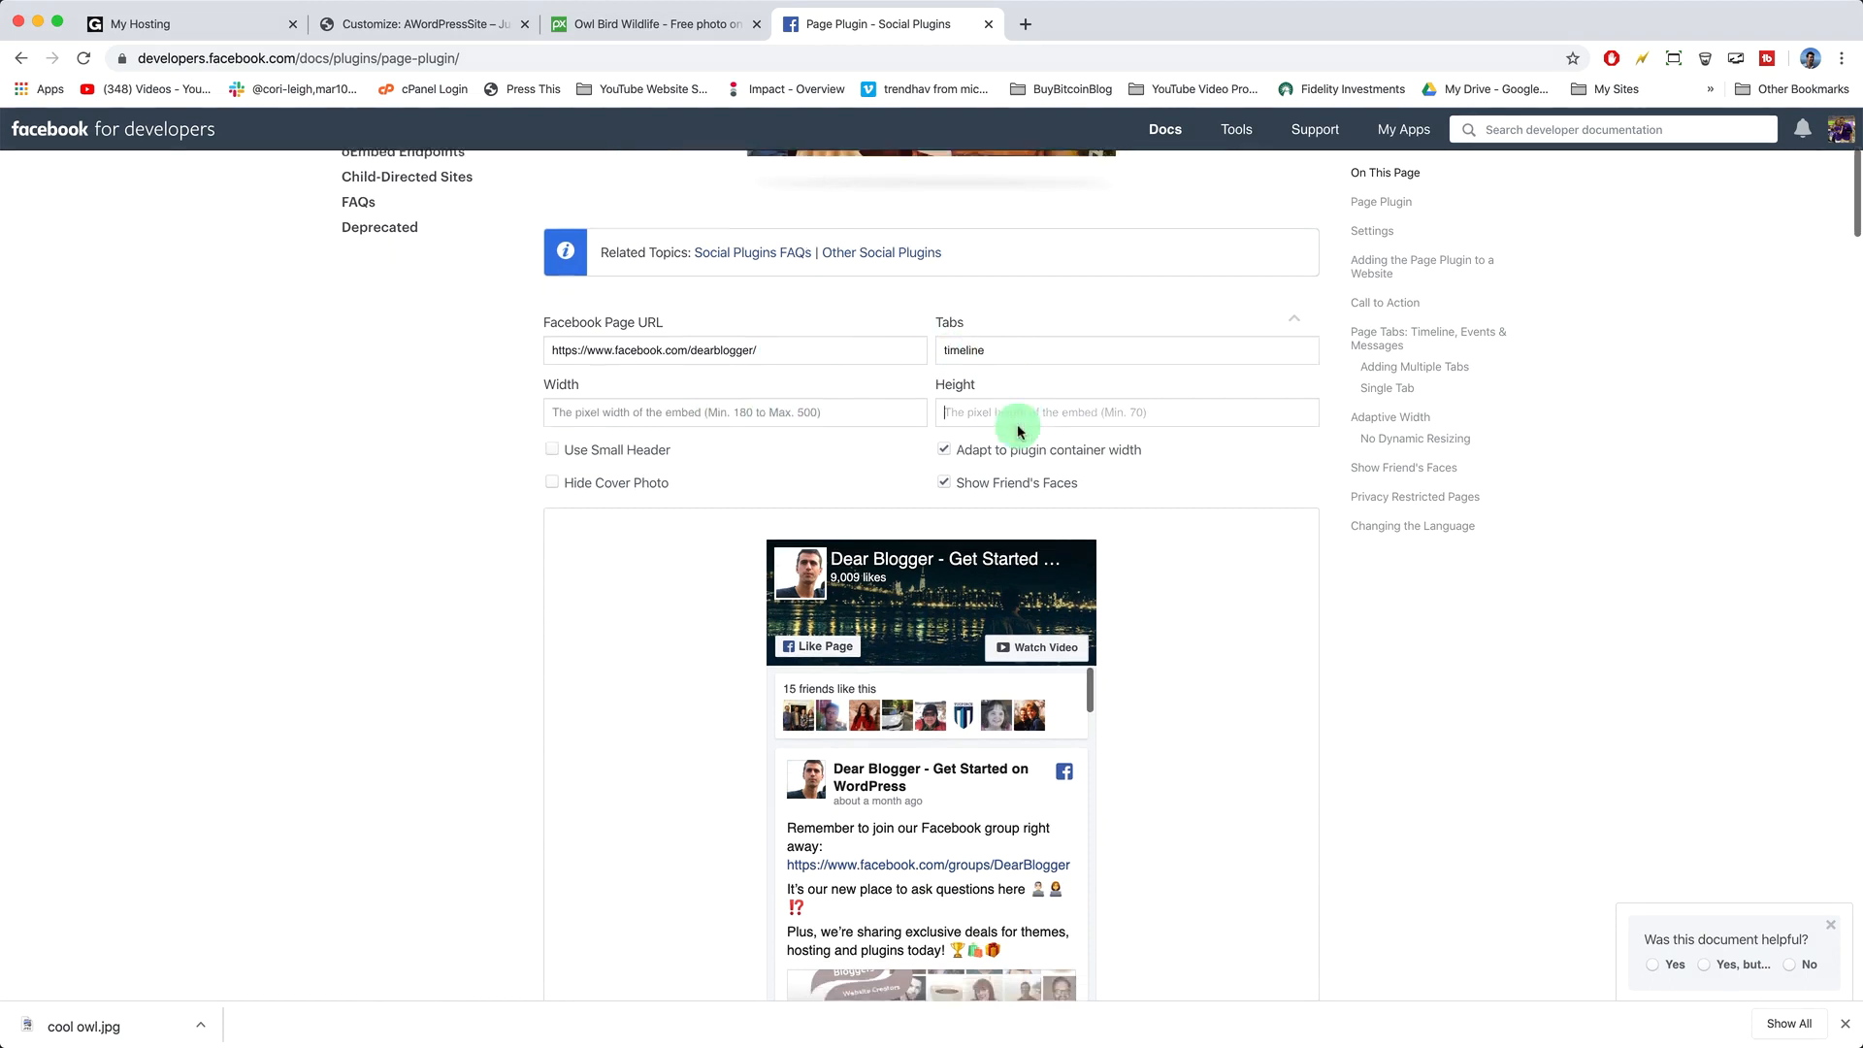
scroll(1015, 426, down, 3)
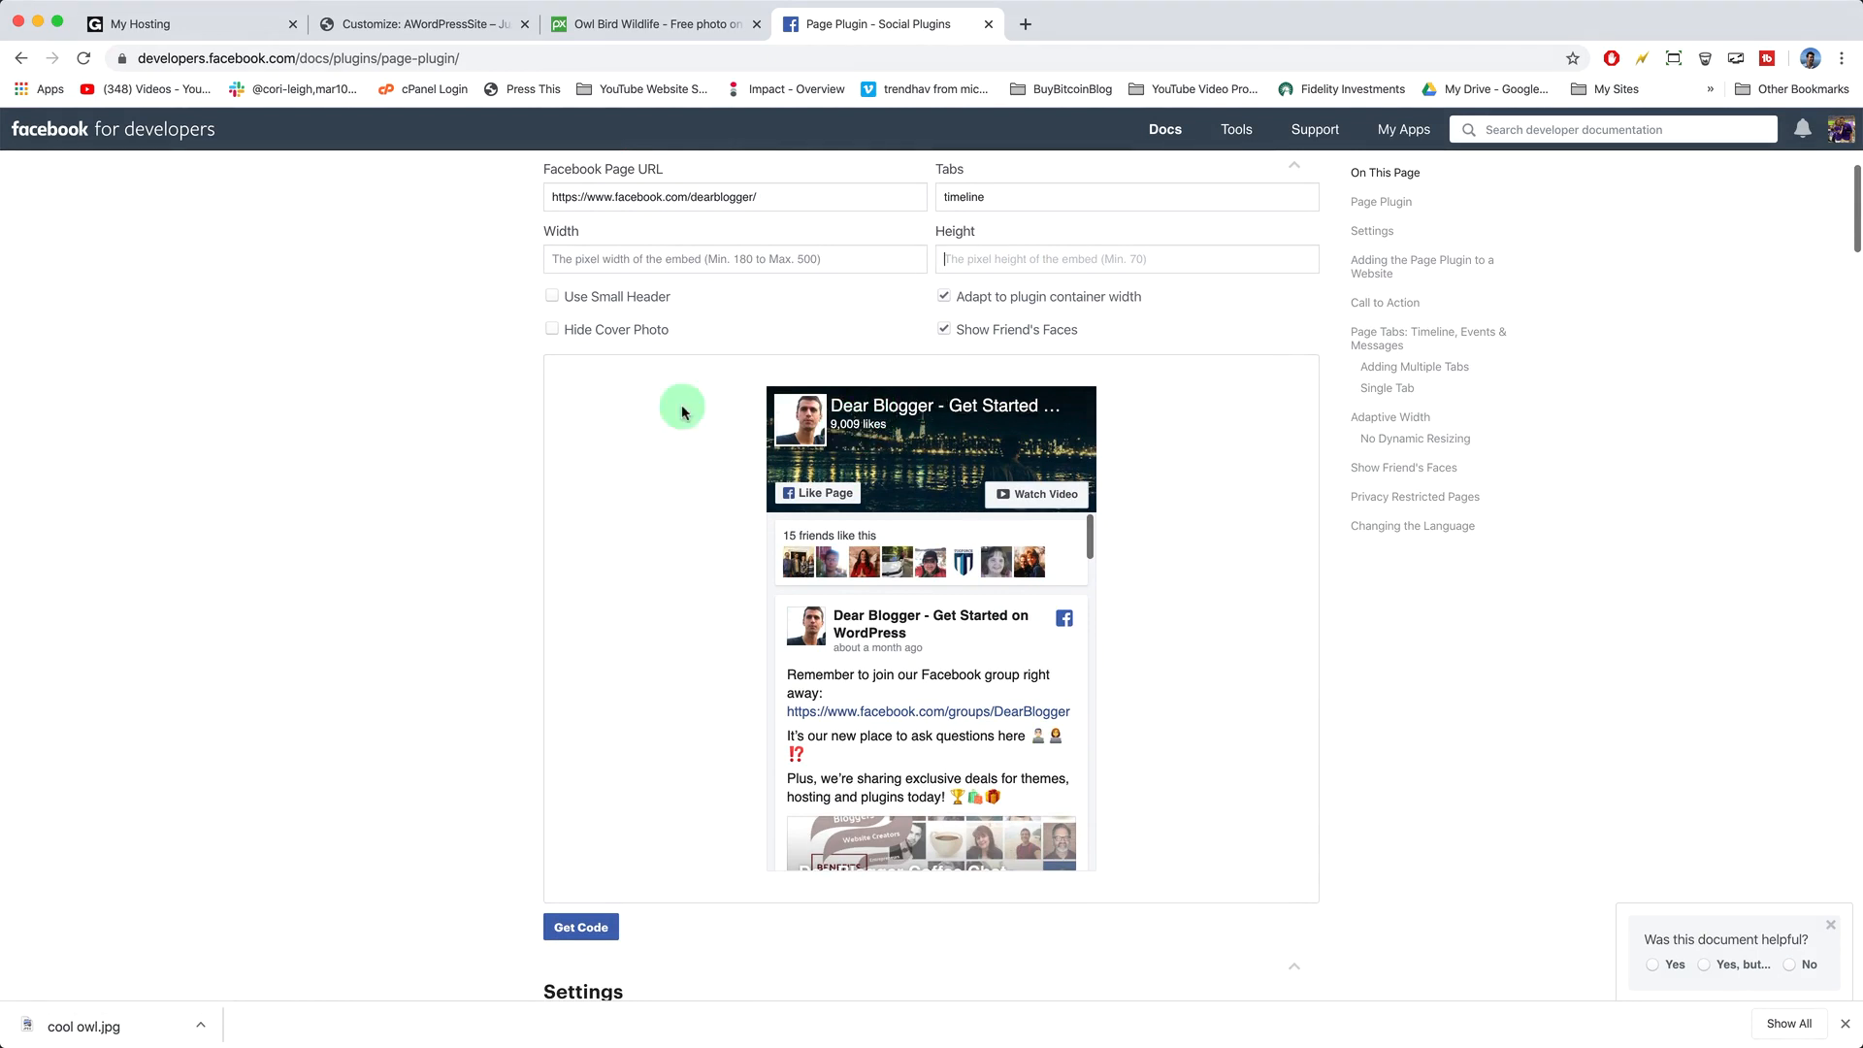
scroll(679, 408, down, 1)
scroll(679, 408, up, 3)
scroll(679, 407, down, 3)
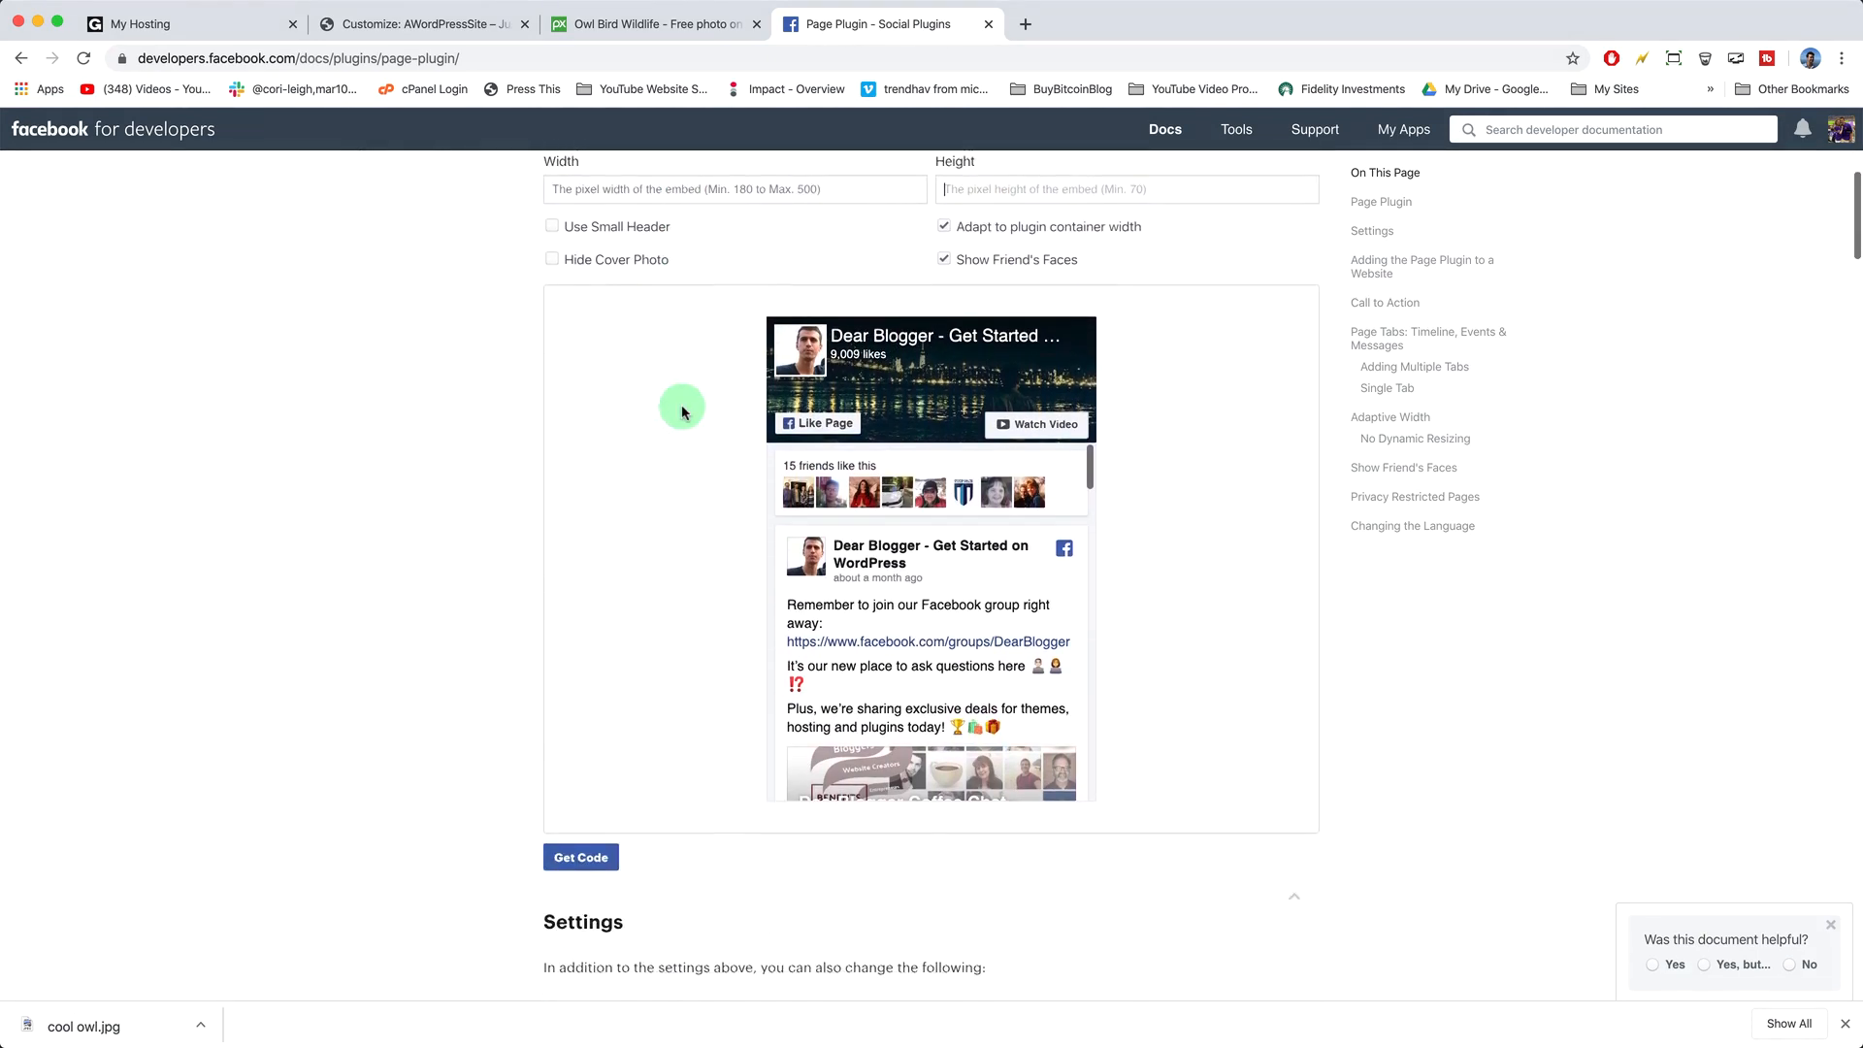
- Generate the Dear Blogger Page Plugin embed code and copy the Step 3 code
click(588, 827)
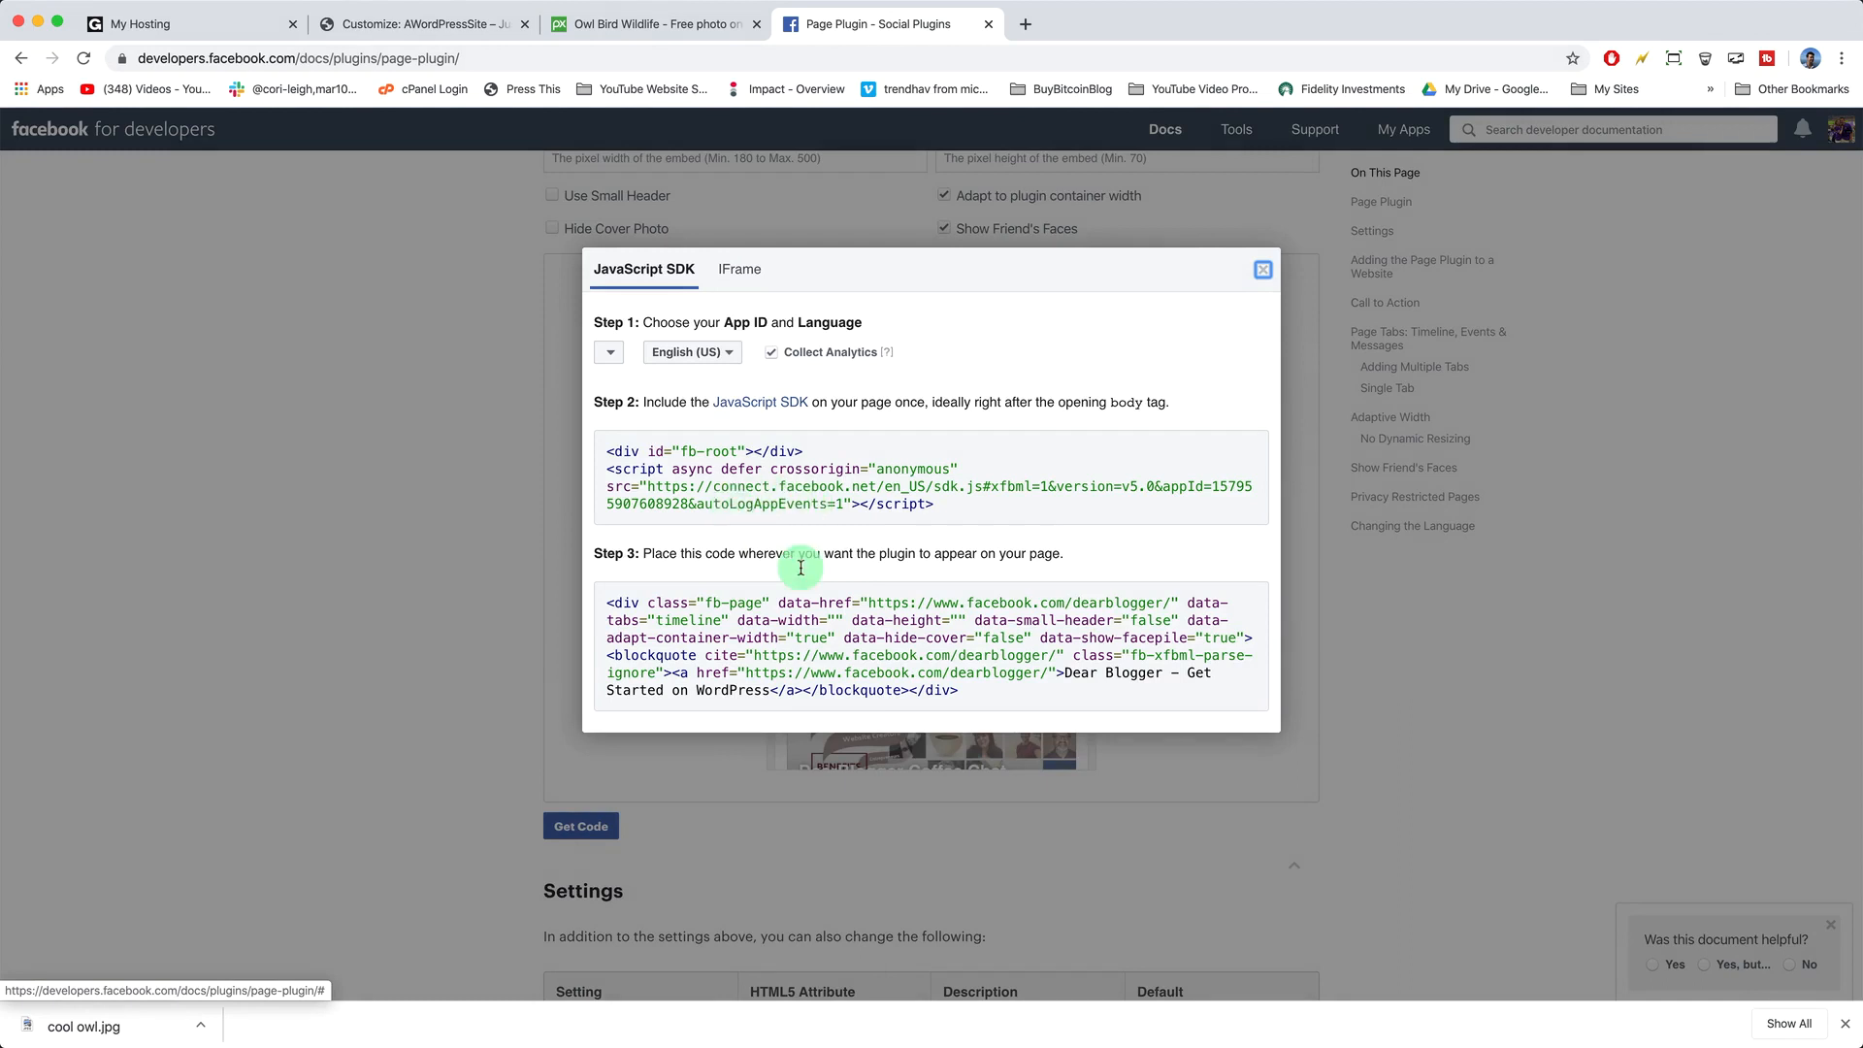
click(841, 630)
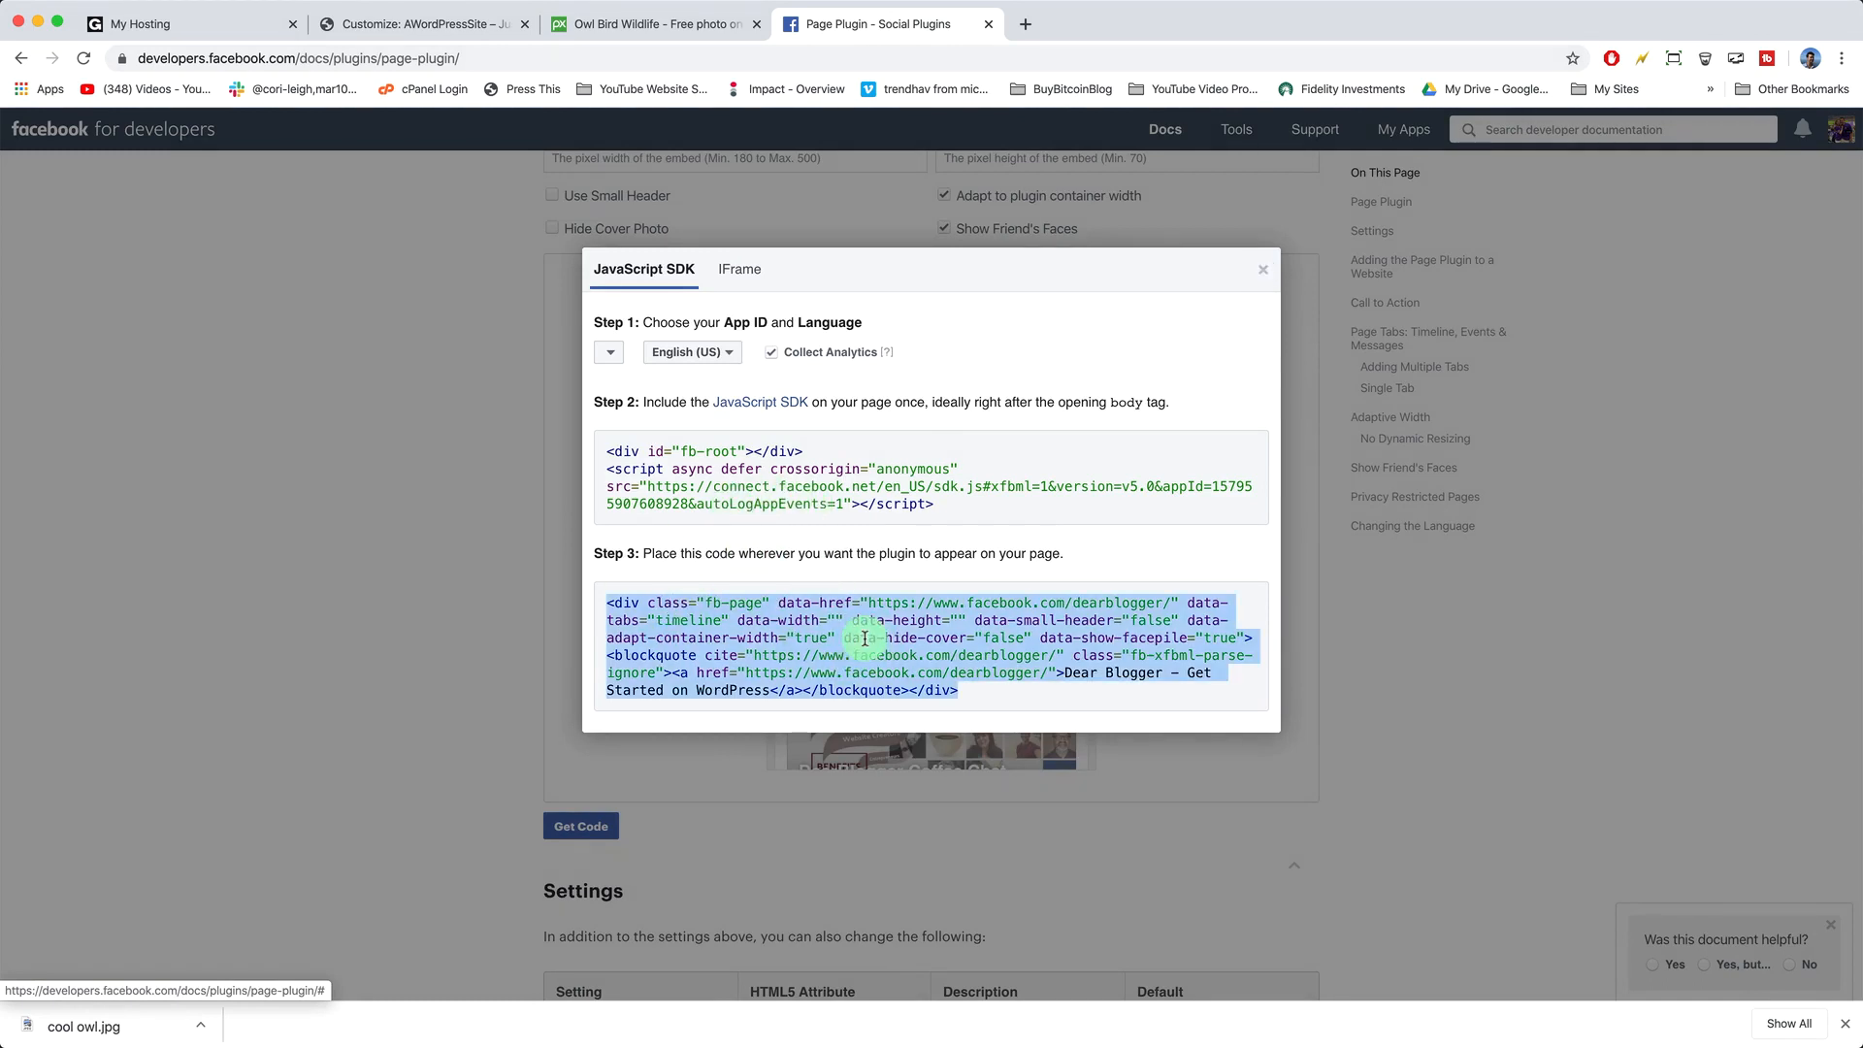
right_click(842, 630)
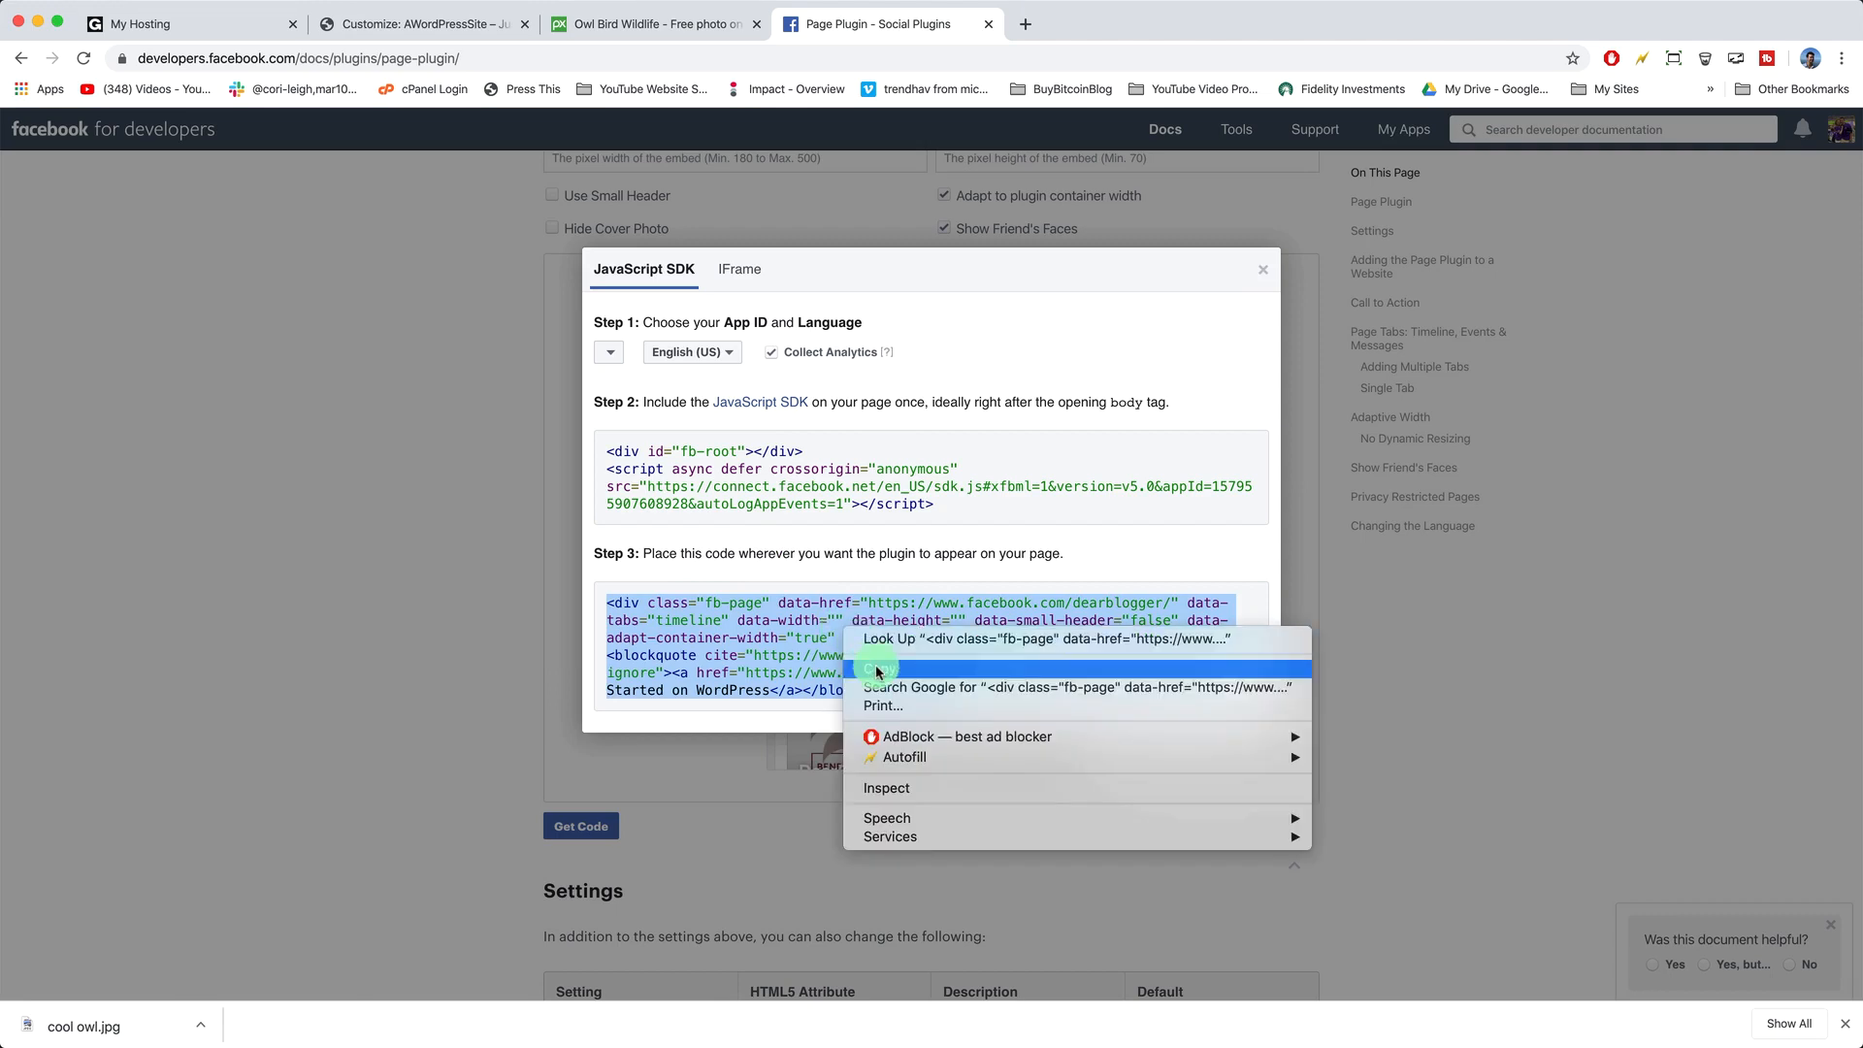
click(873, 661)
click(405, 27)
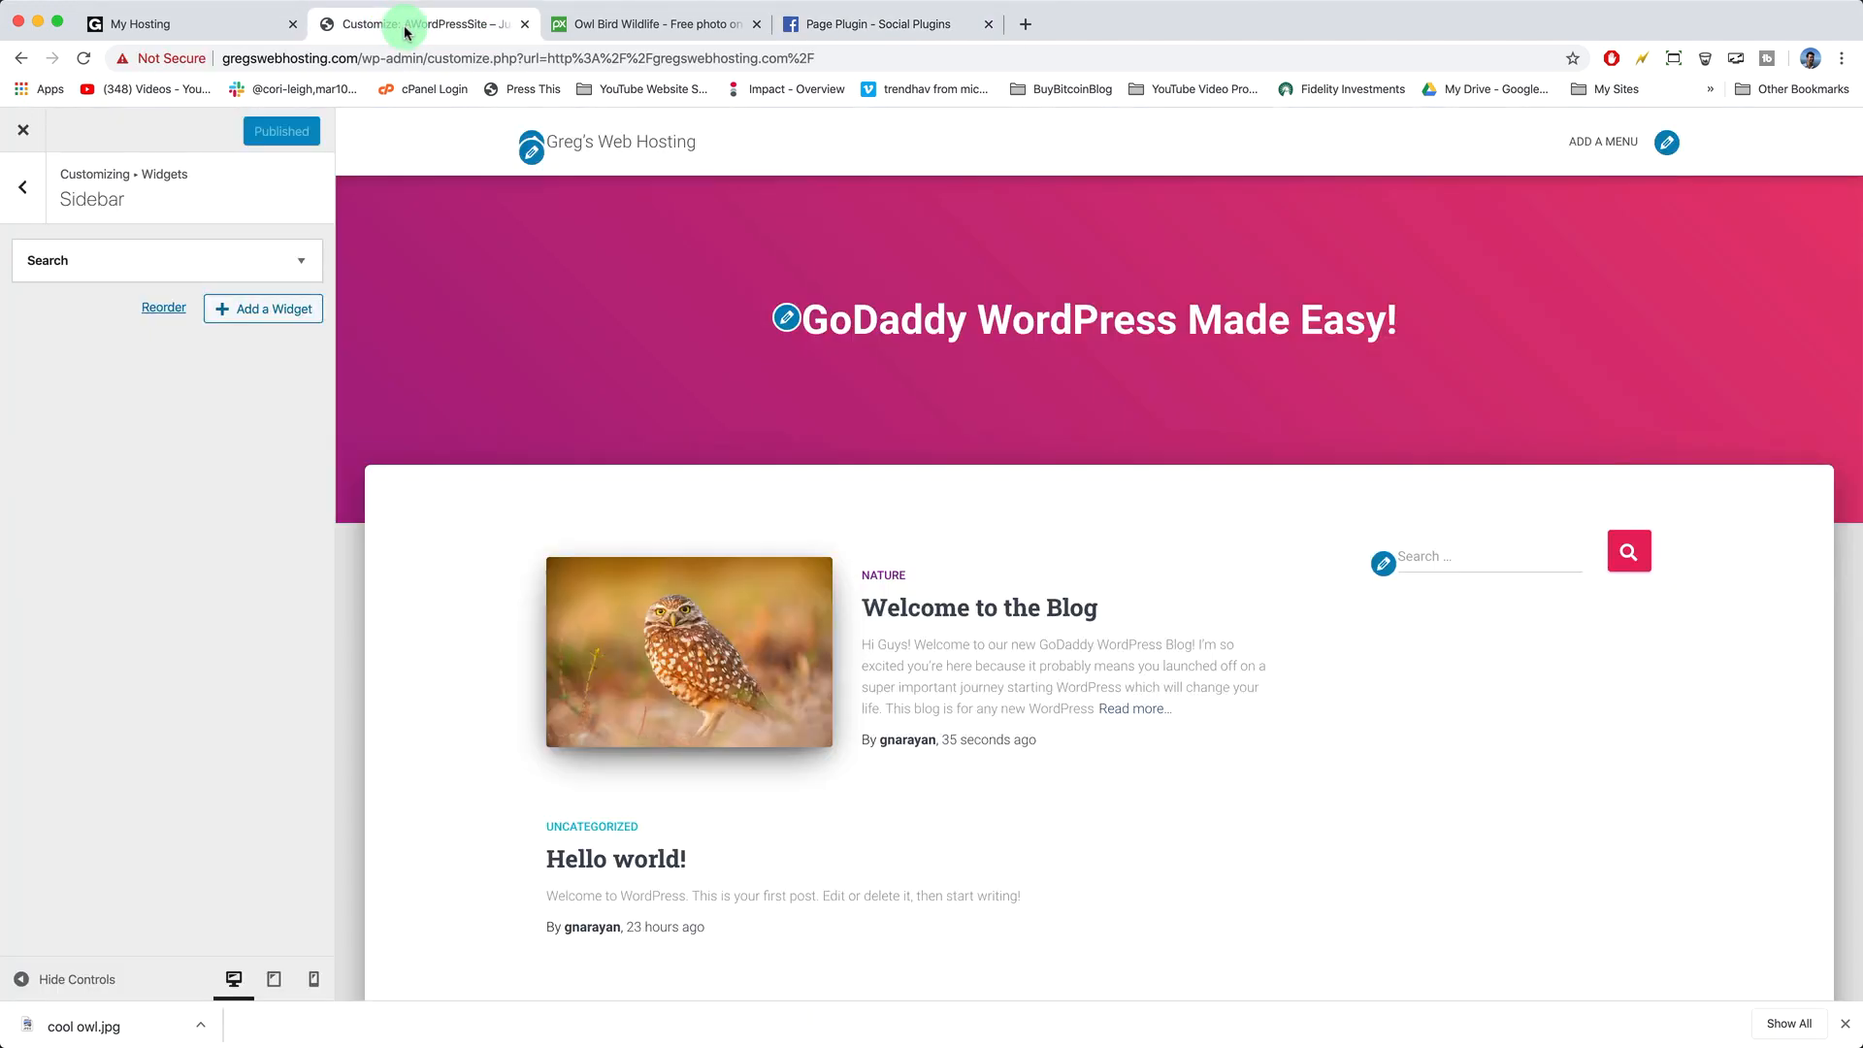
- Add a Custom HTML sidebar widget with the pasted Dear Blogger embed code, publish, and close the Customizer
click(280, 310)
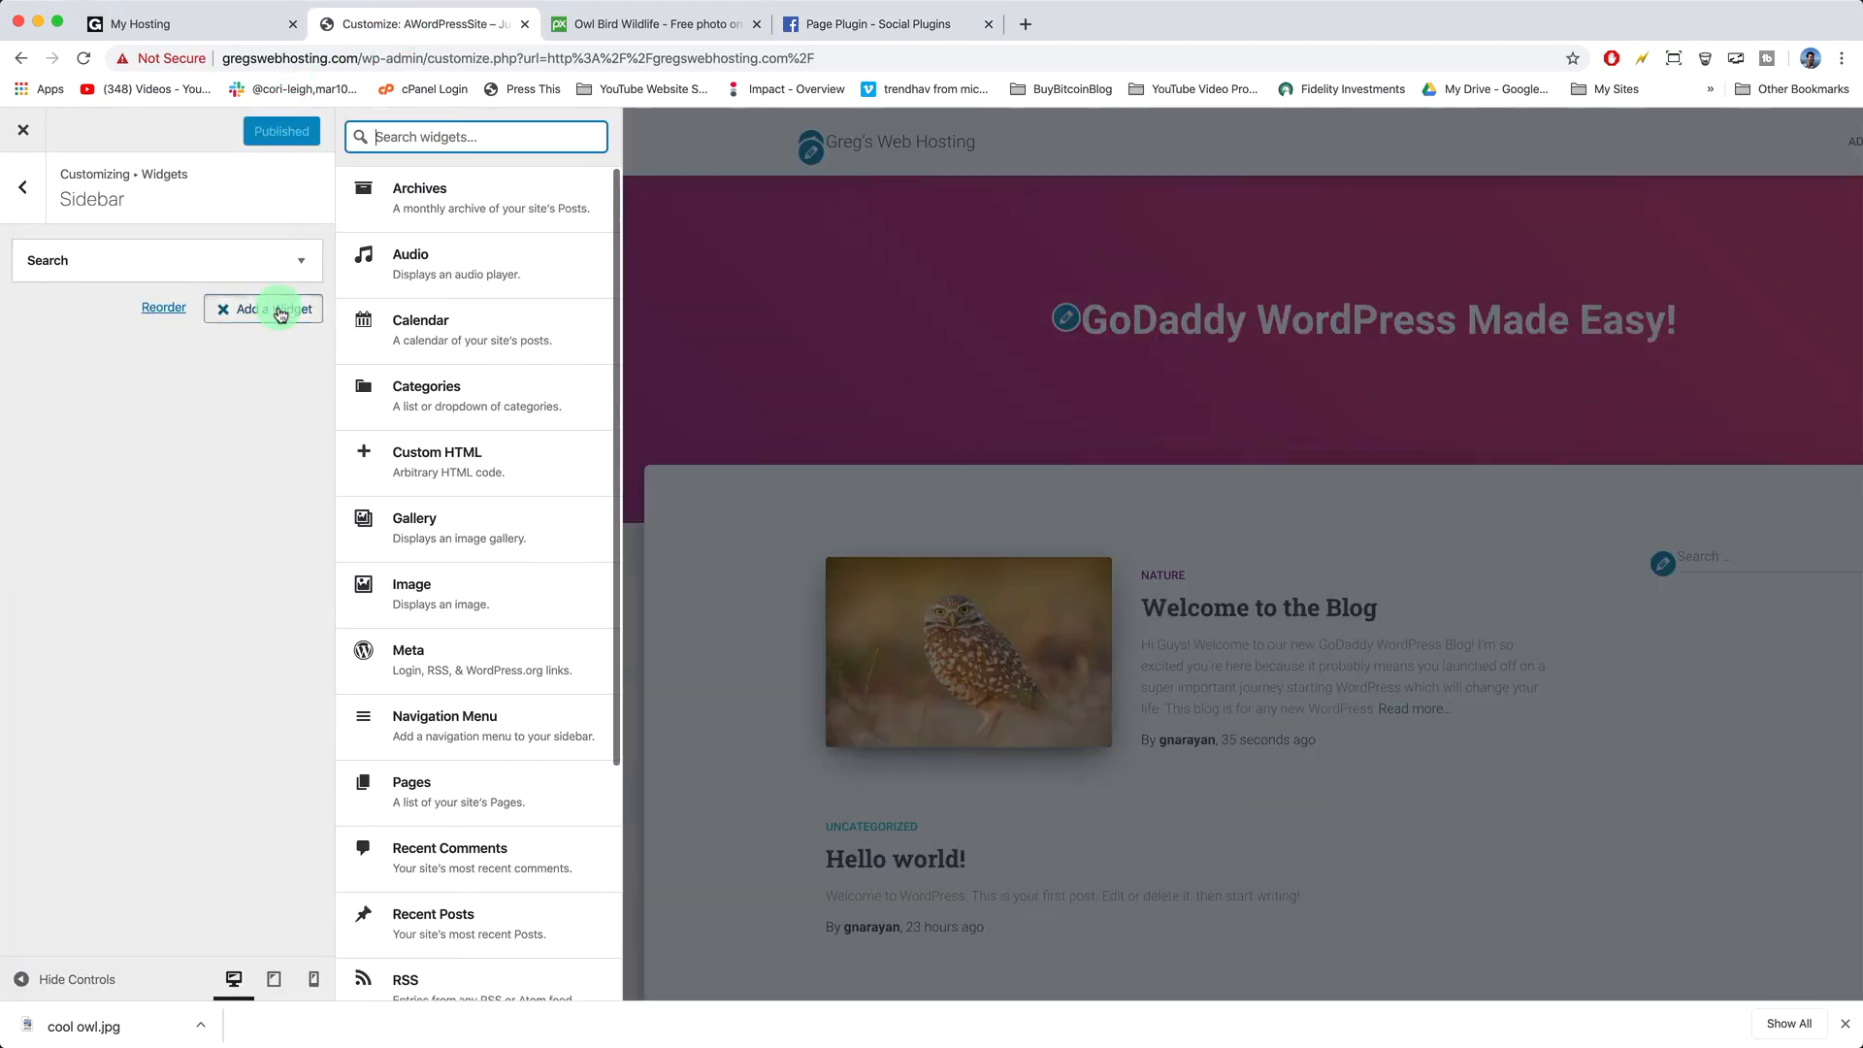
scroll(479, 392, down, 5)
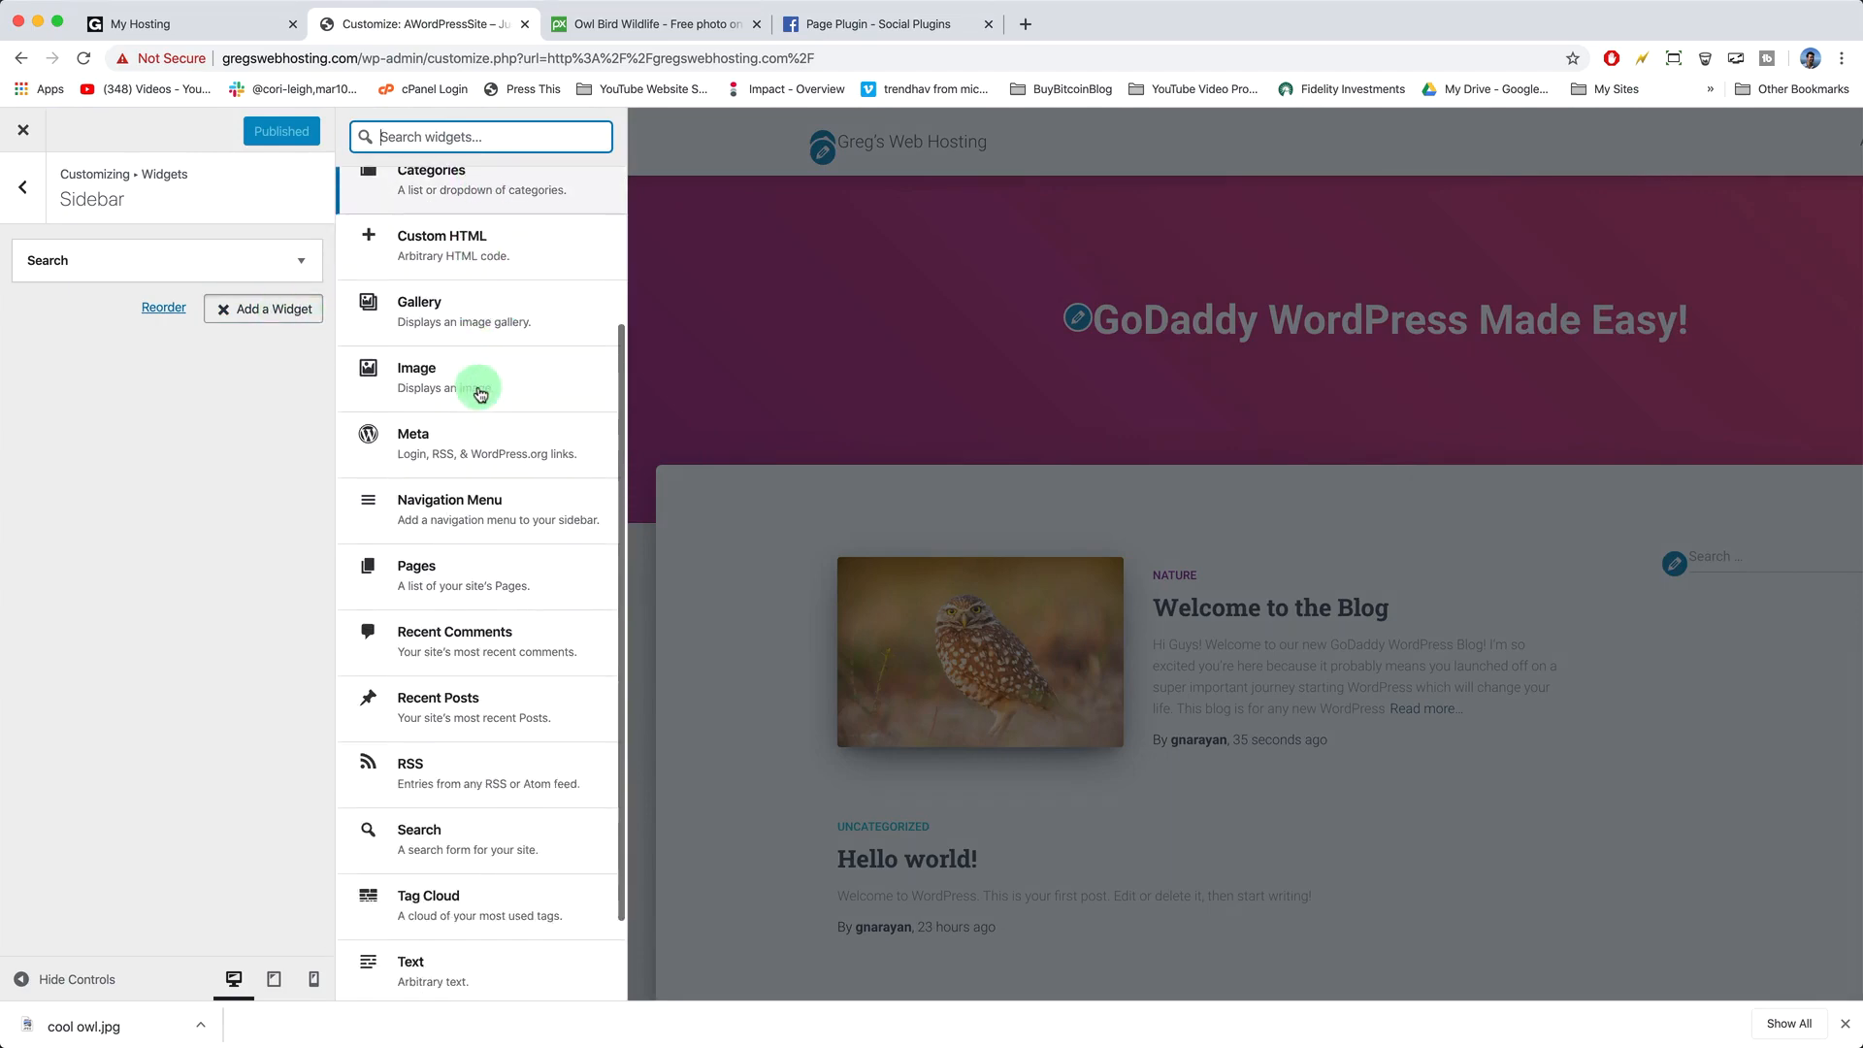
scroll(479, 392, up, 5)
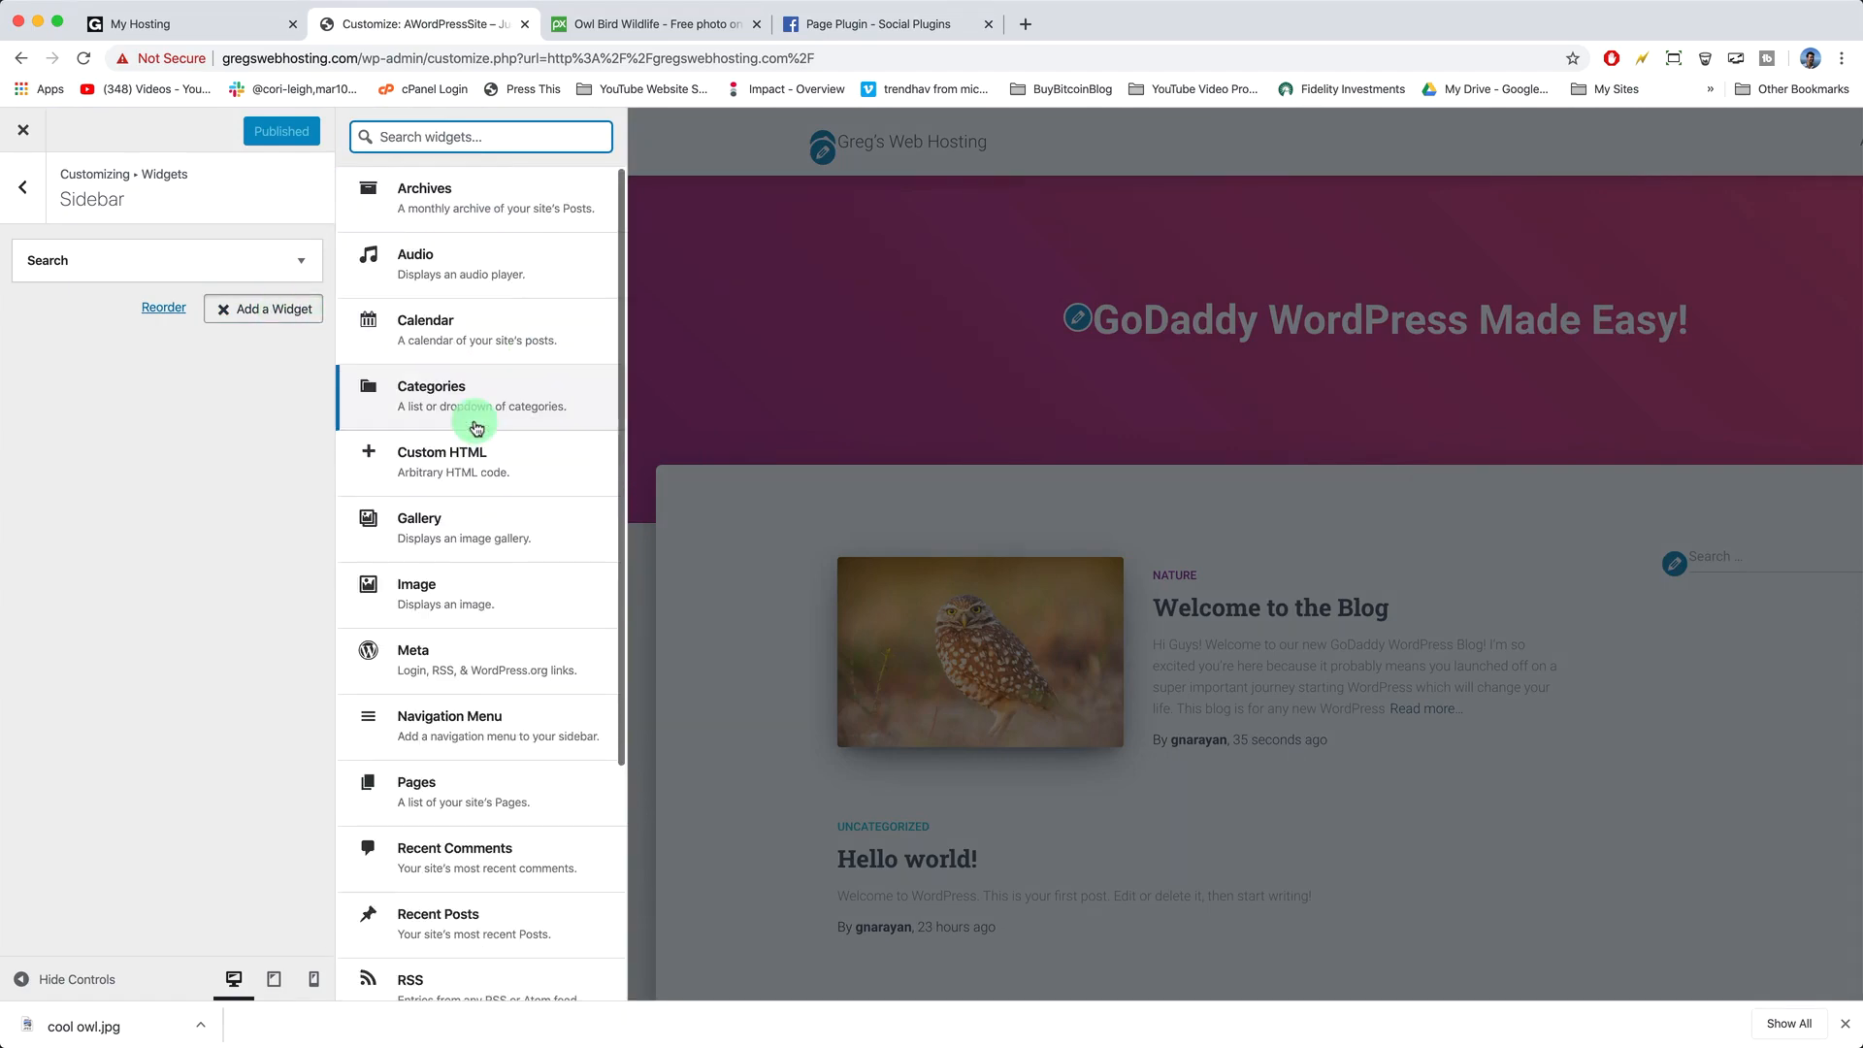
click(482, 481)
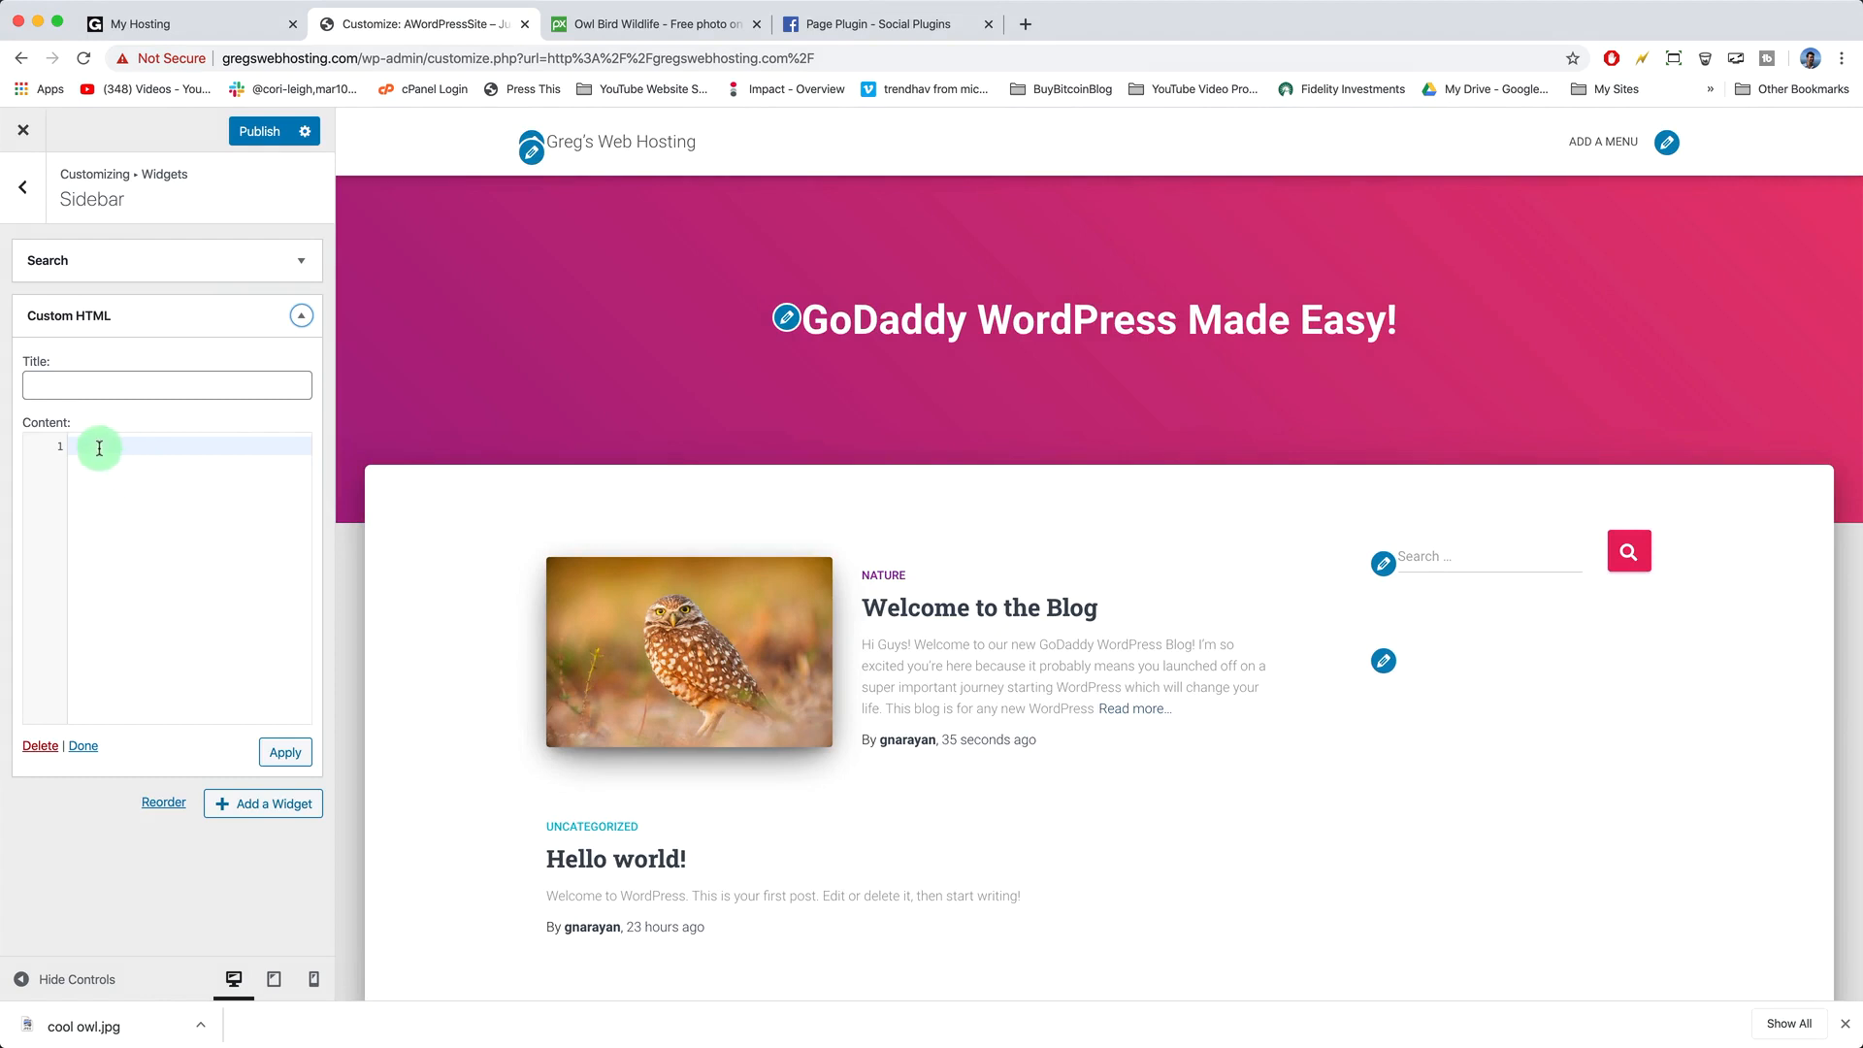
right_click(100, 452)
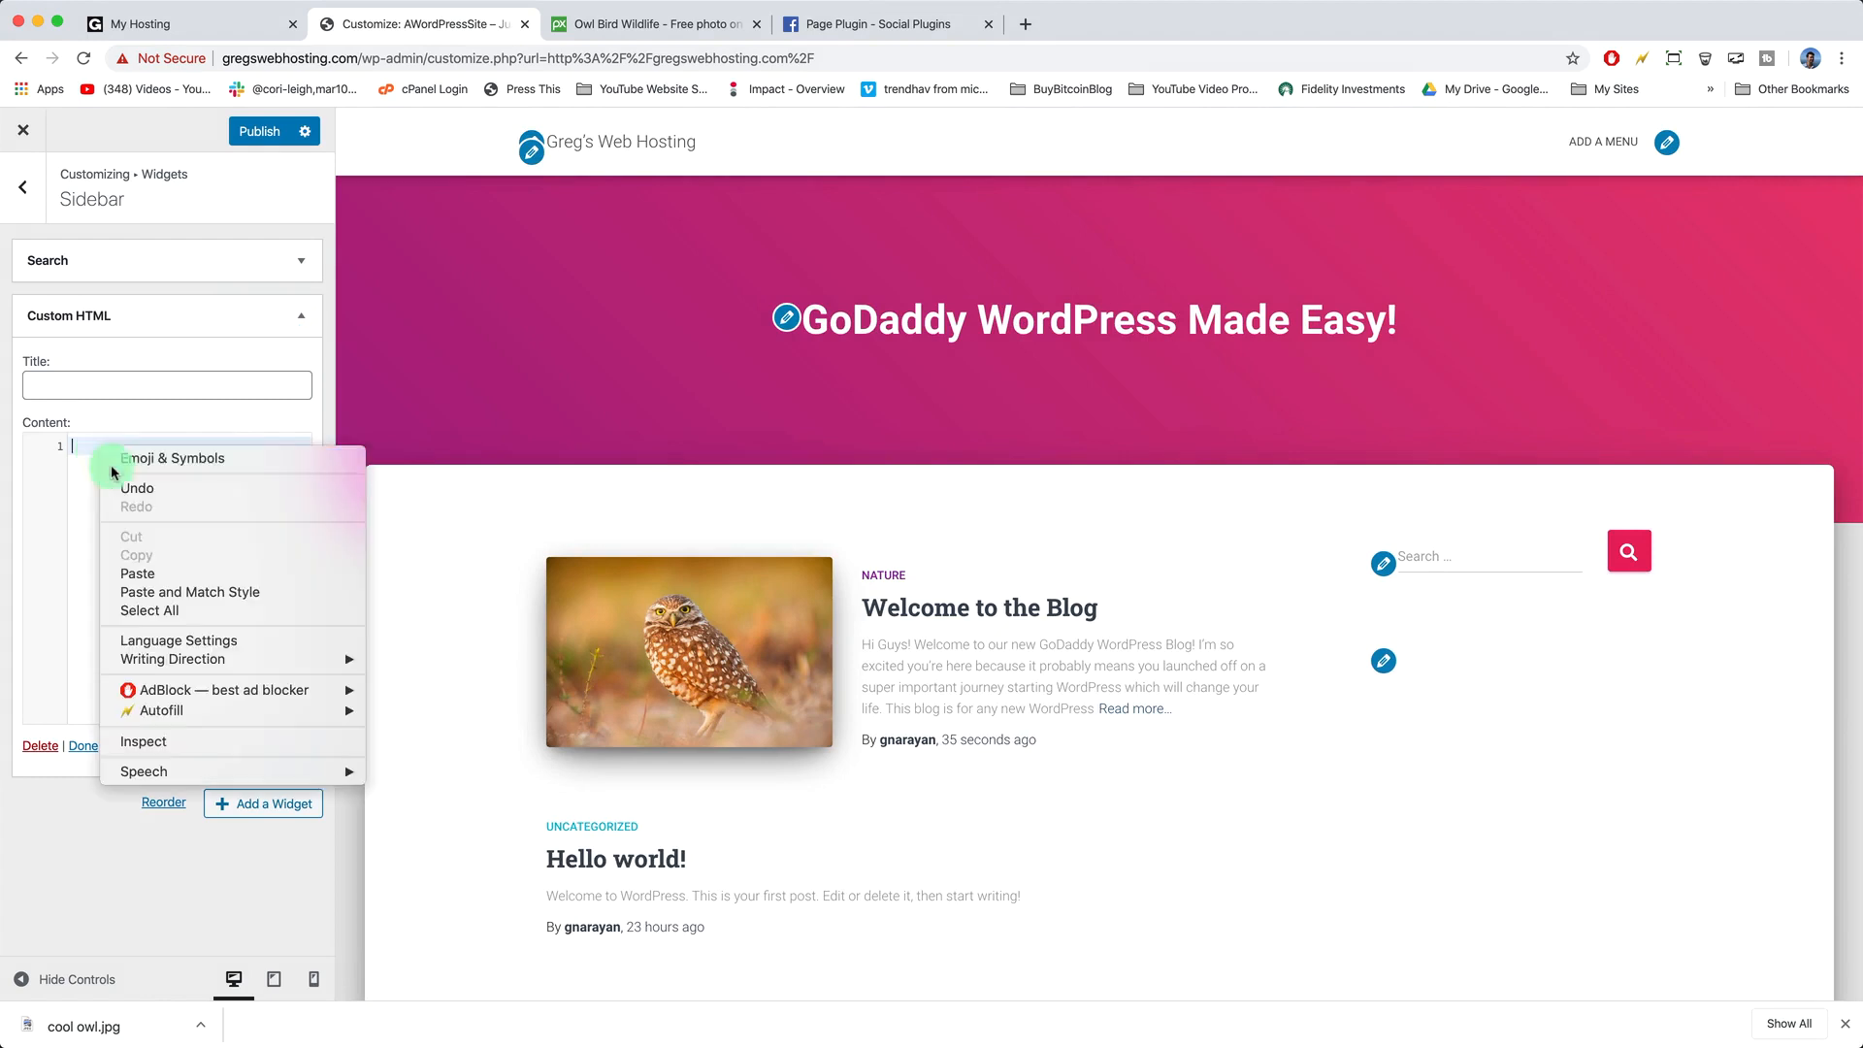
click(129, 570)
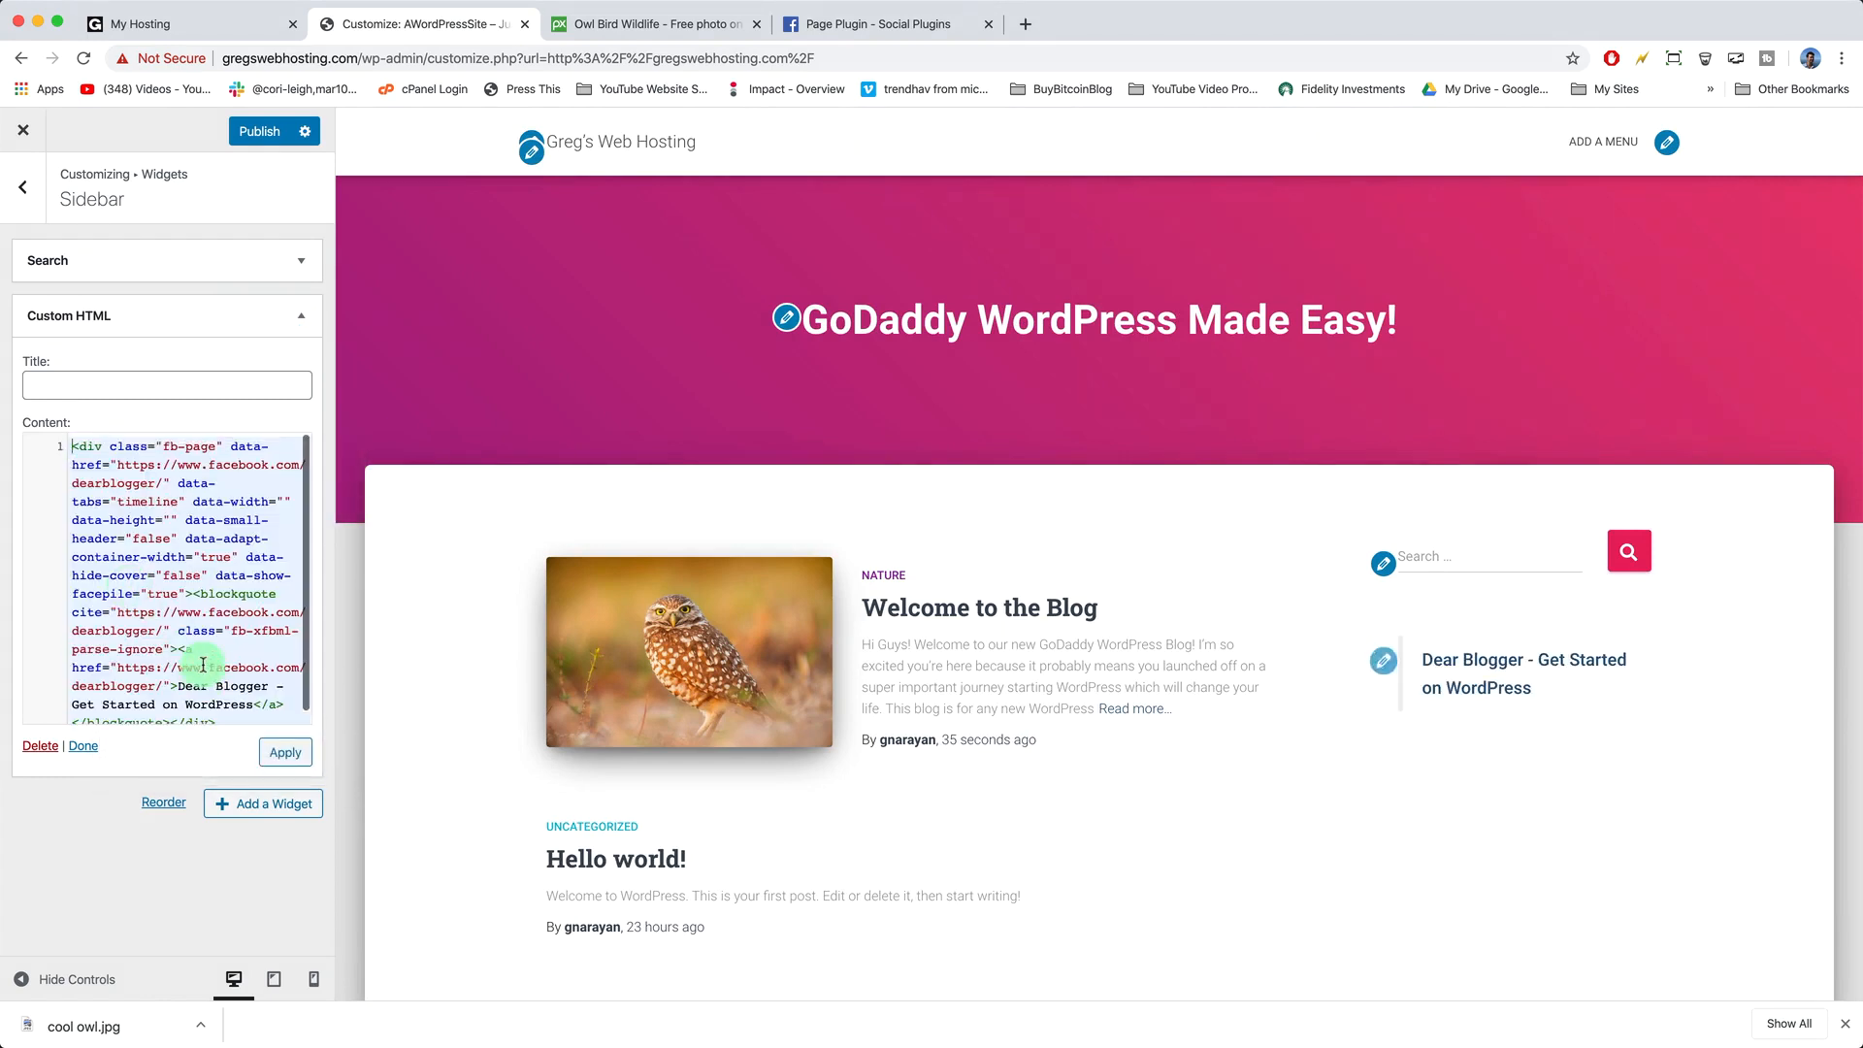
click(255, 138)
click(25, 141)
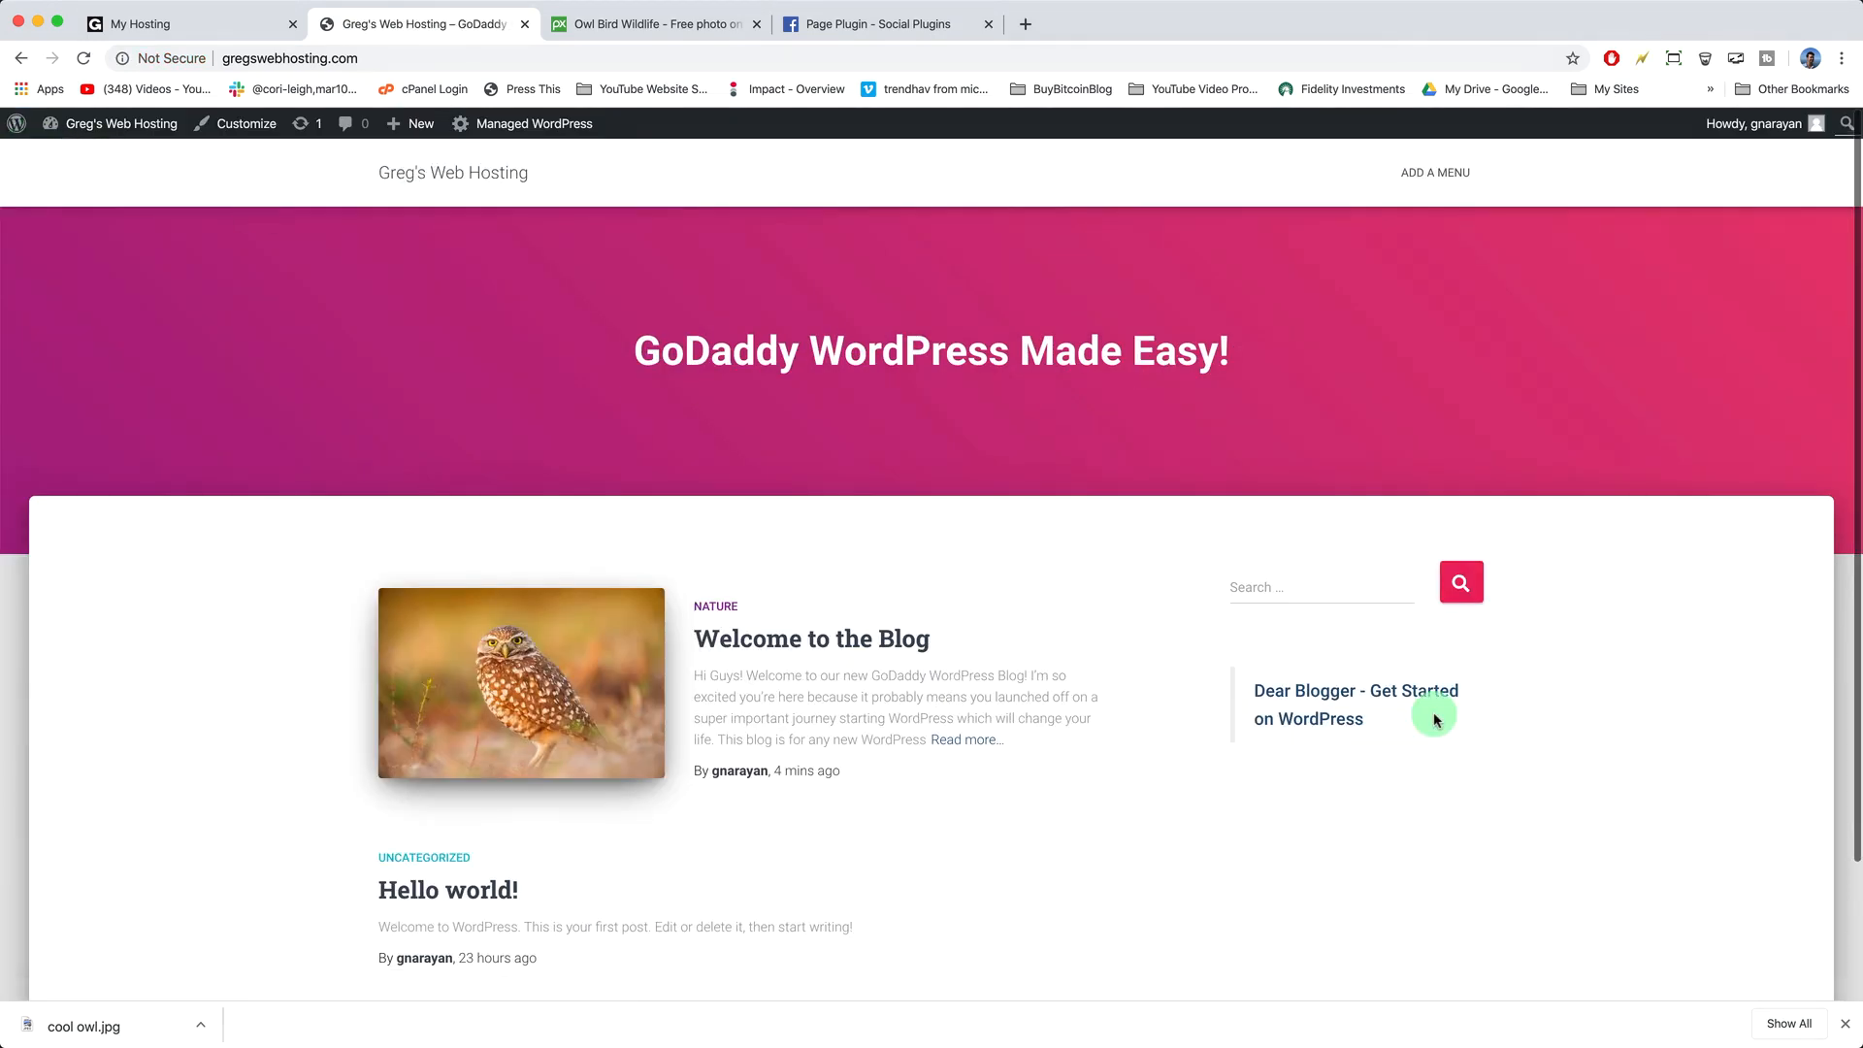
- Test the sidebar's Dear Blogger link, then copy the Step 2 JavaScript SDK code from the Page Plugin docs
click(1318, 724)
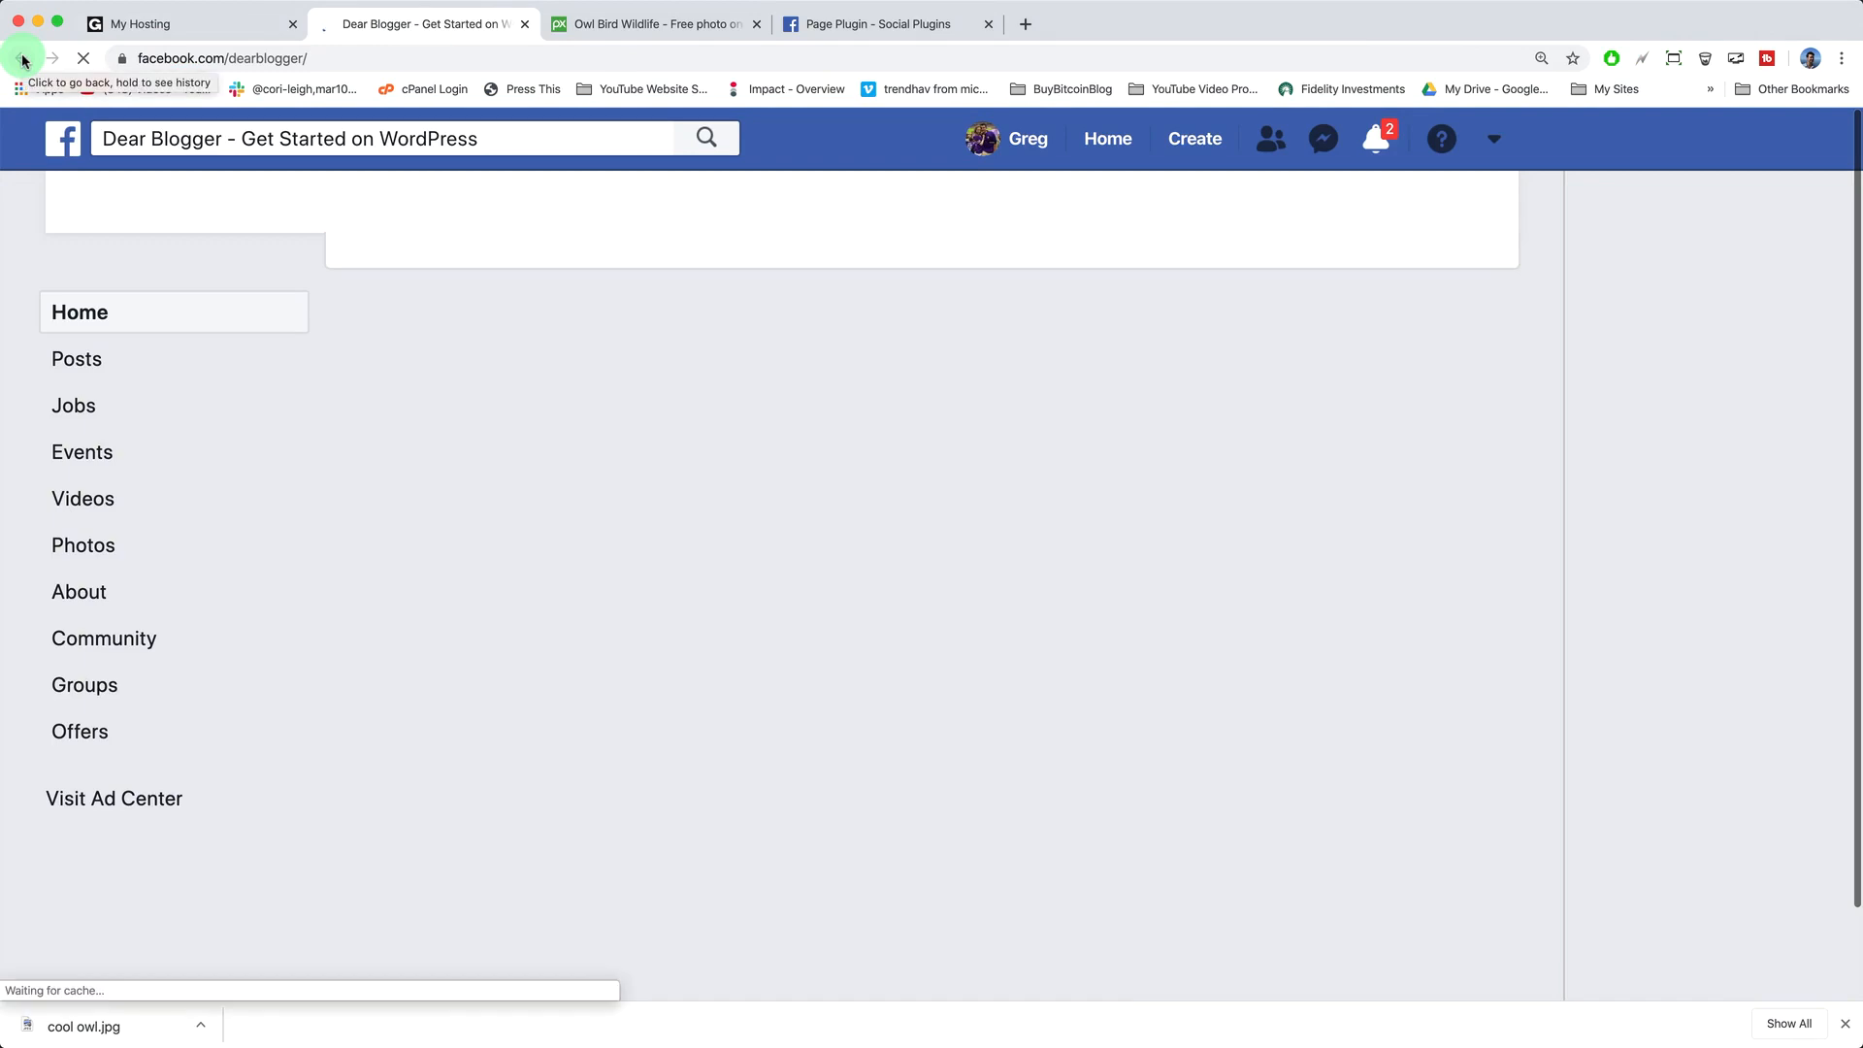
click(23, 60)
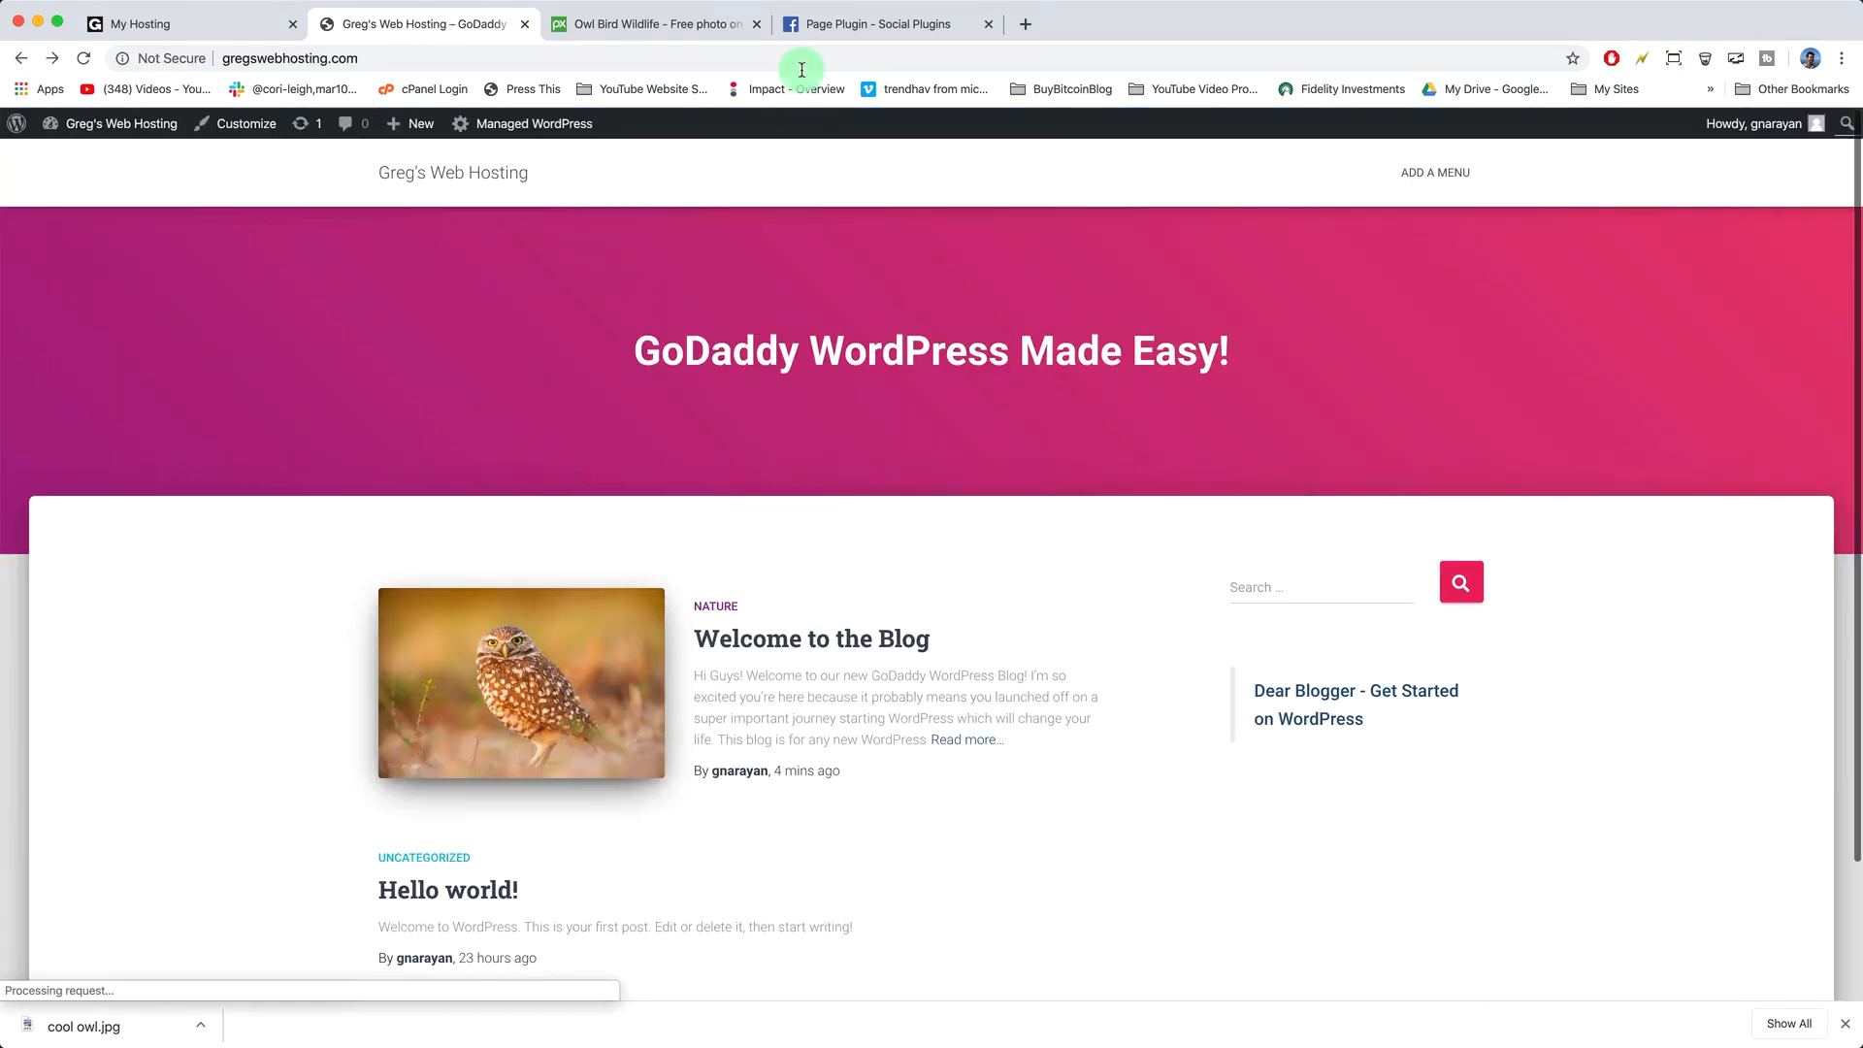
click(858, 24)
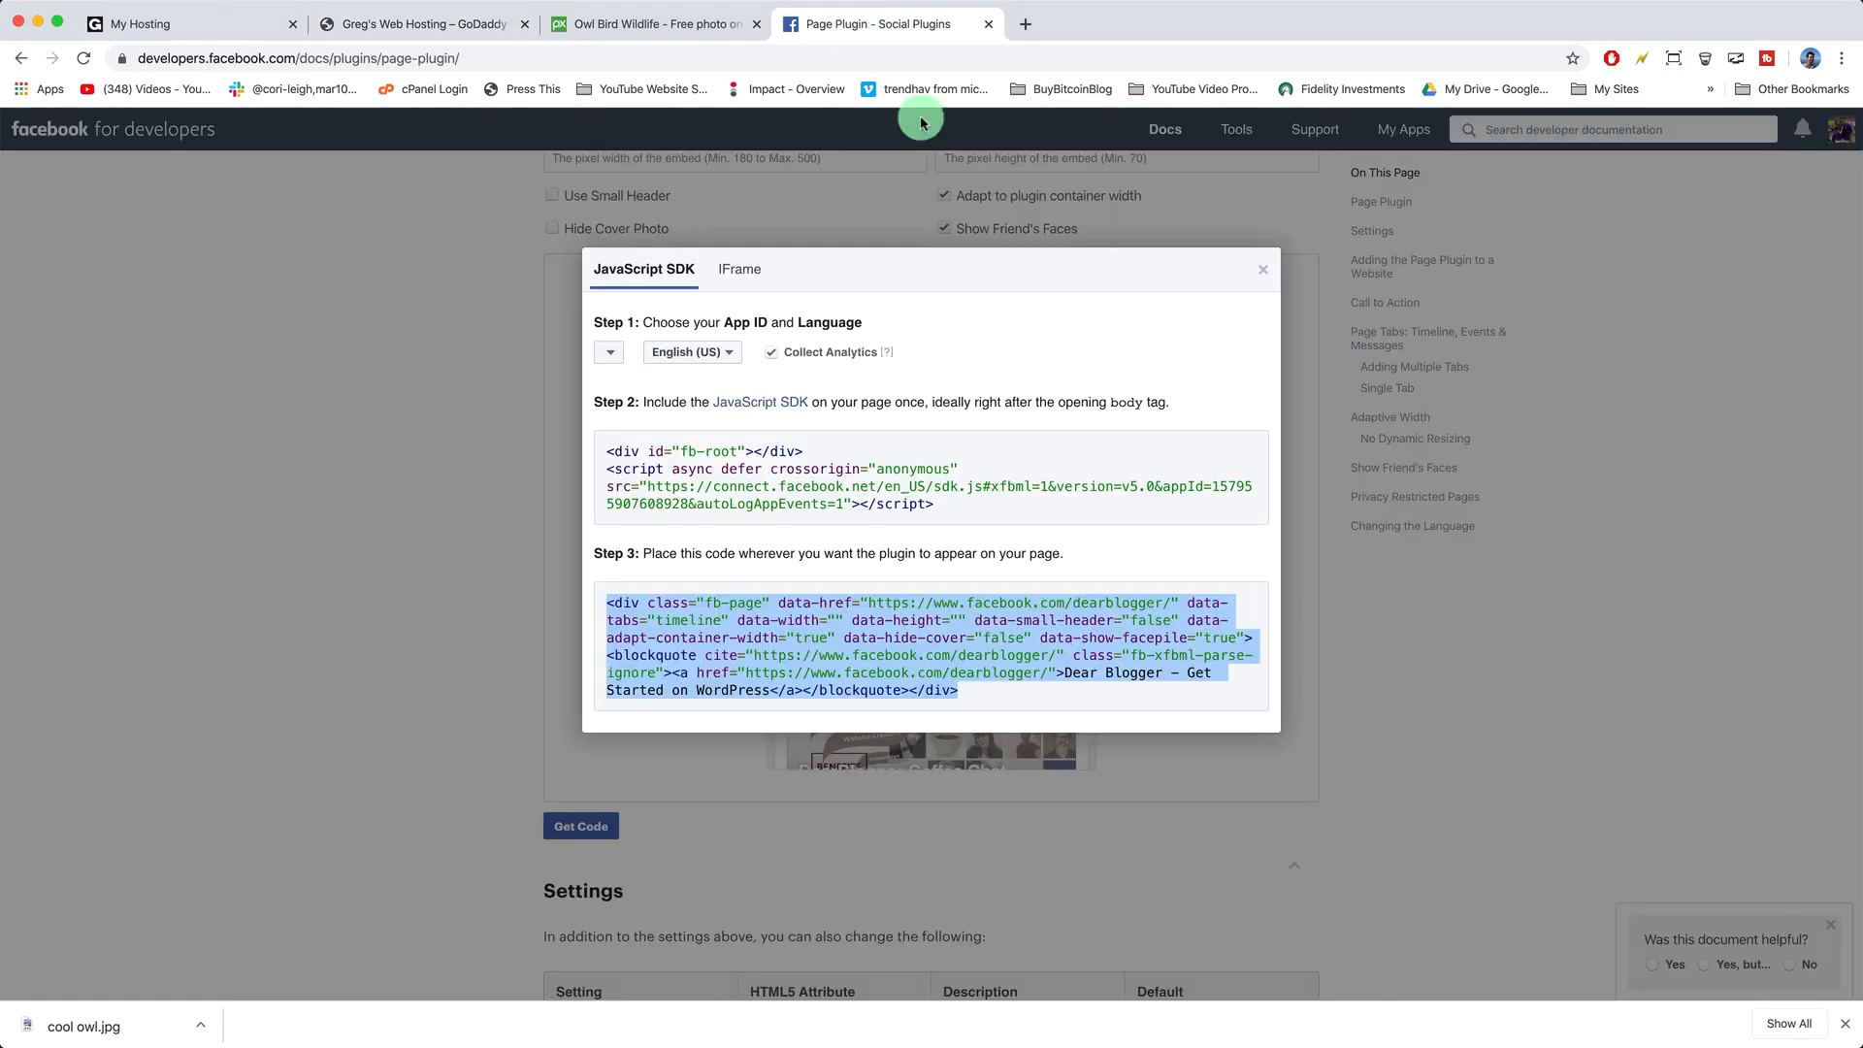
click(799, 467)
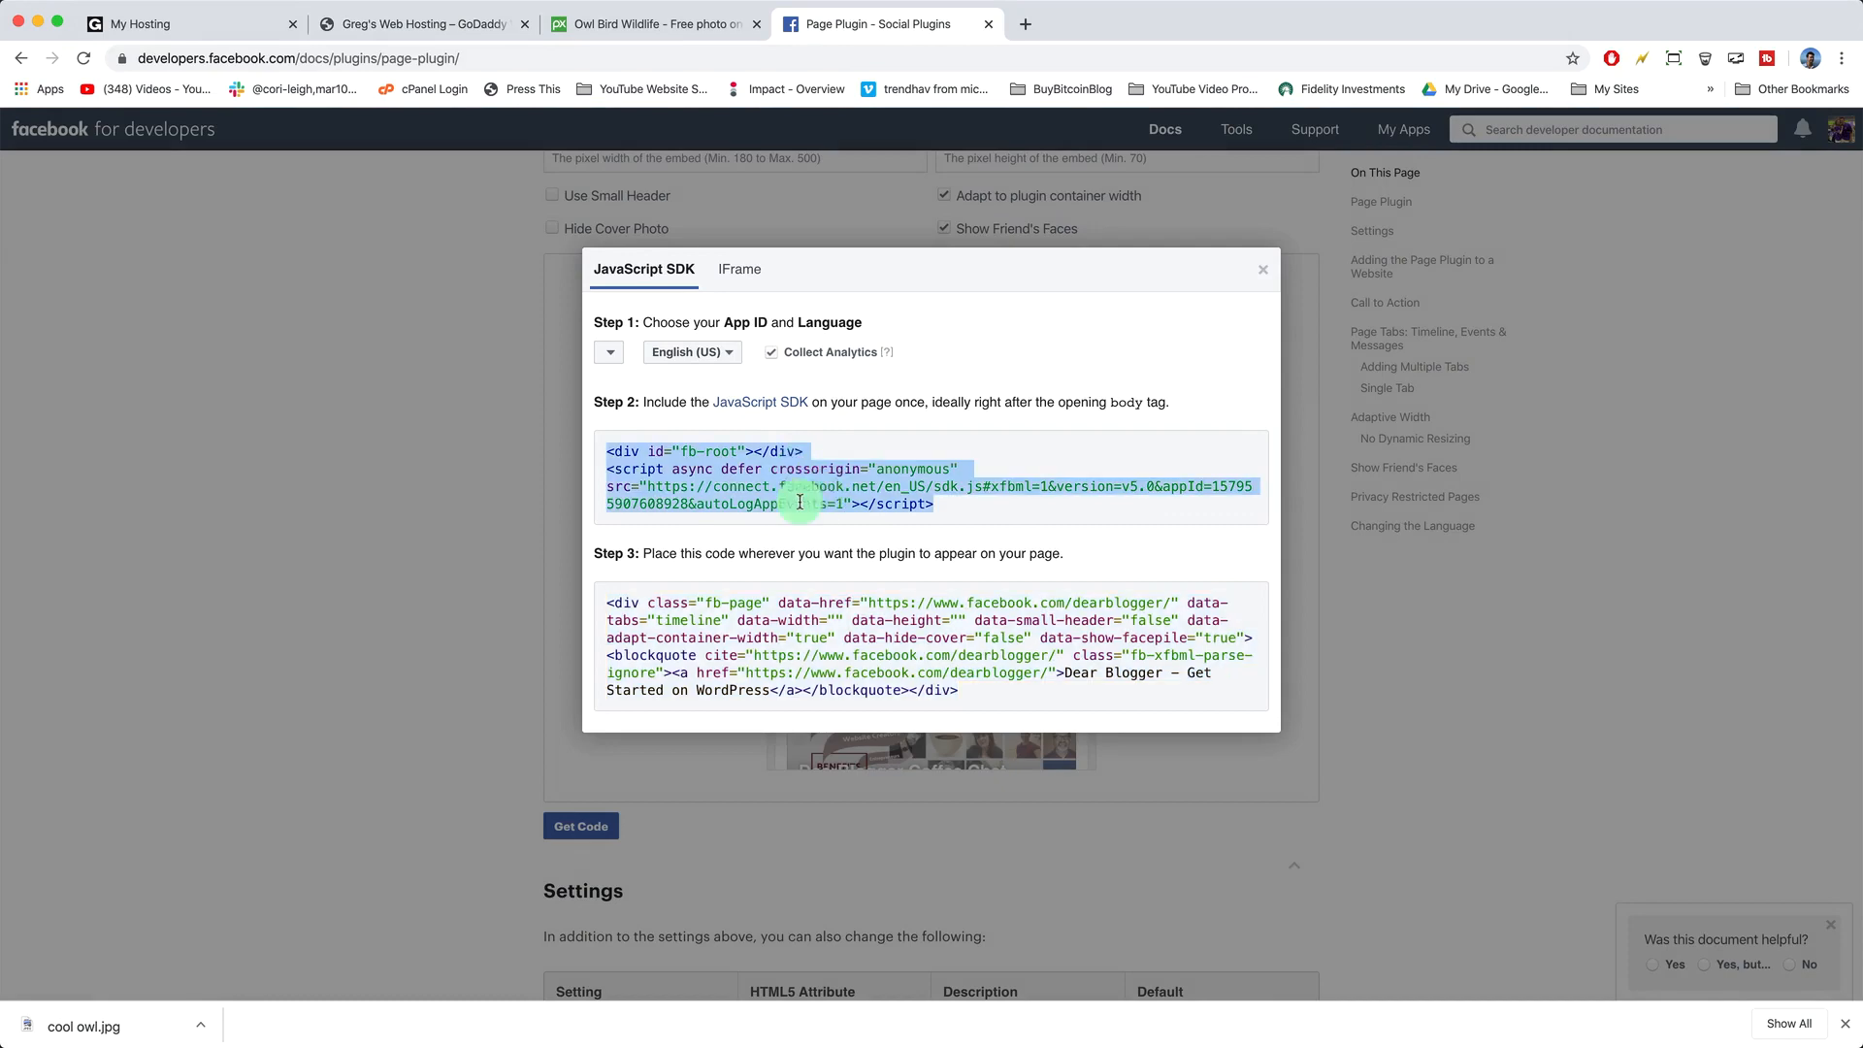
right_click(783, 476)
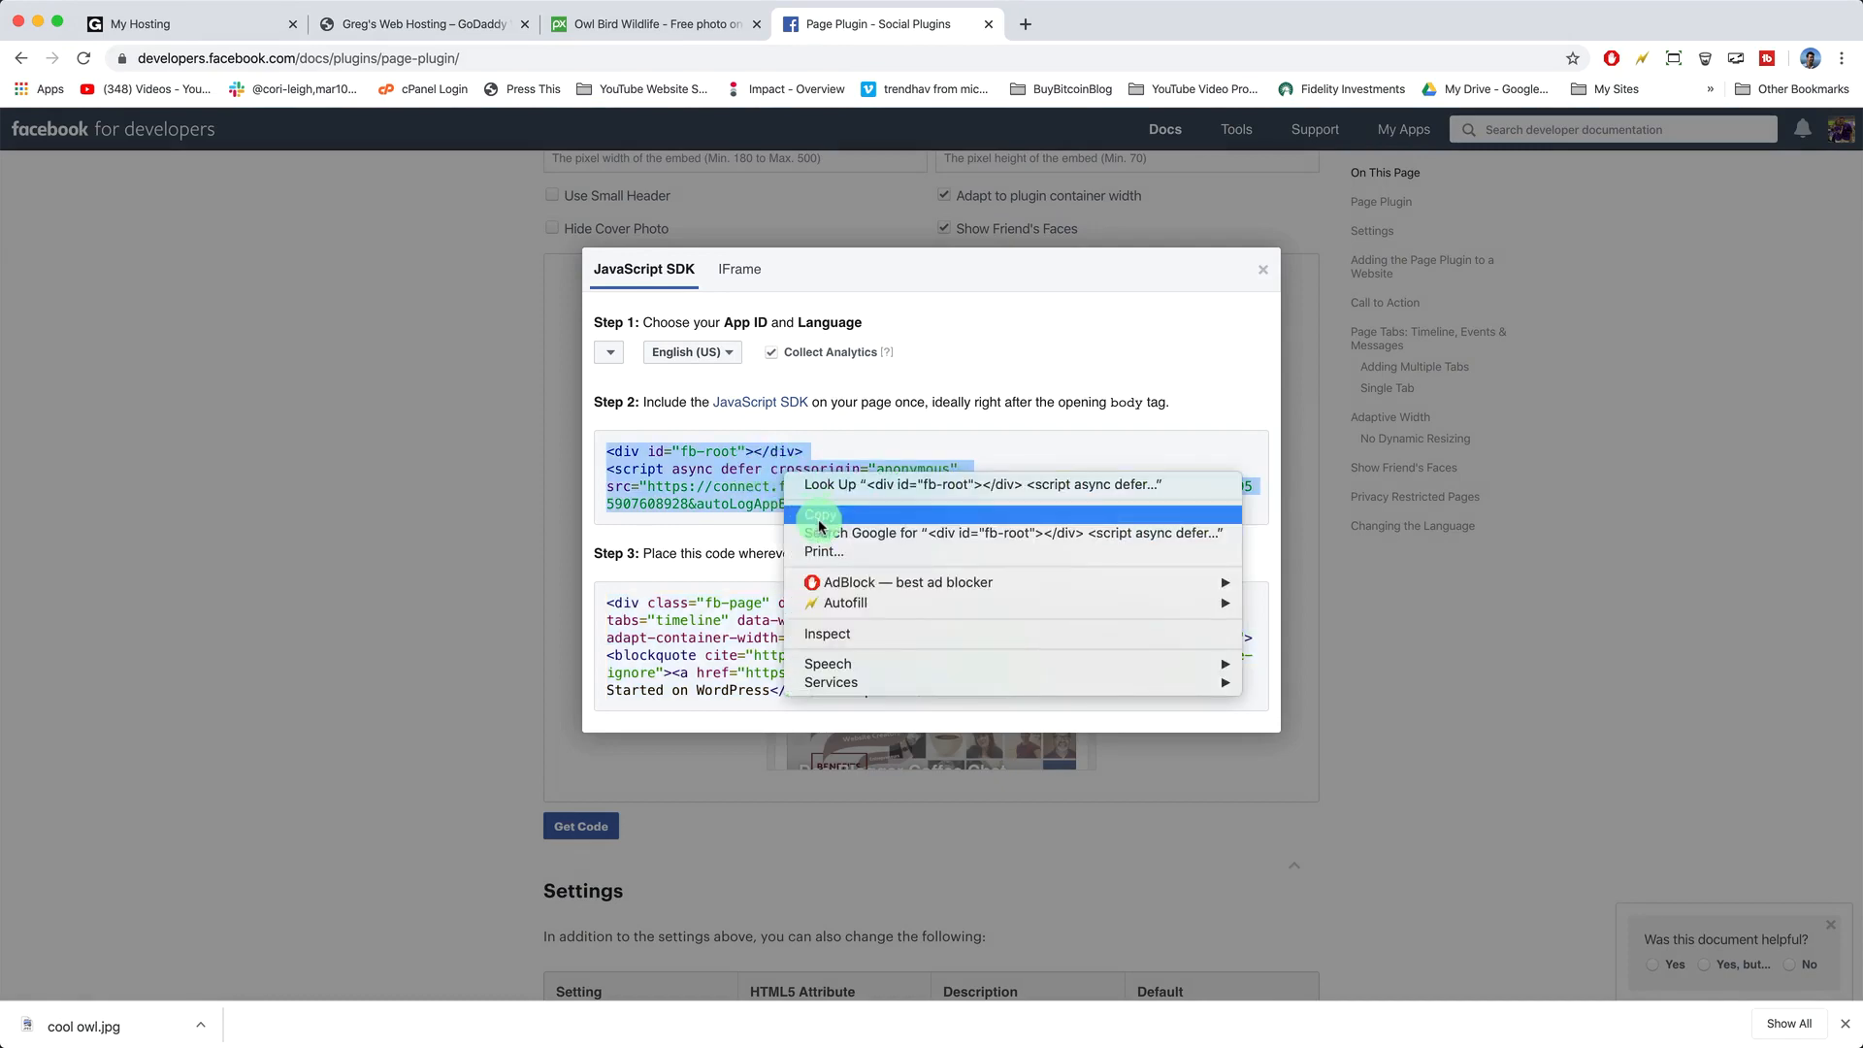
click(817, 516)
click(384, 34)
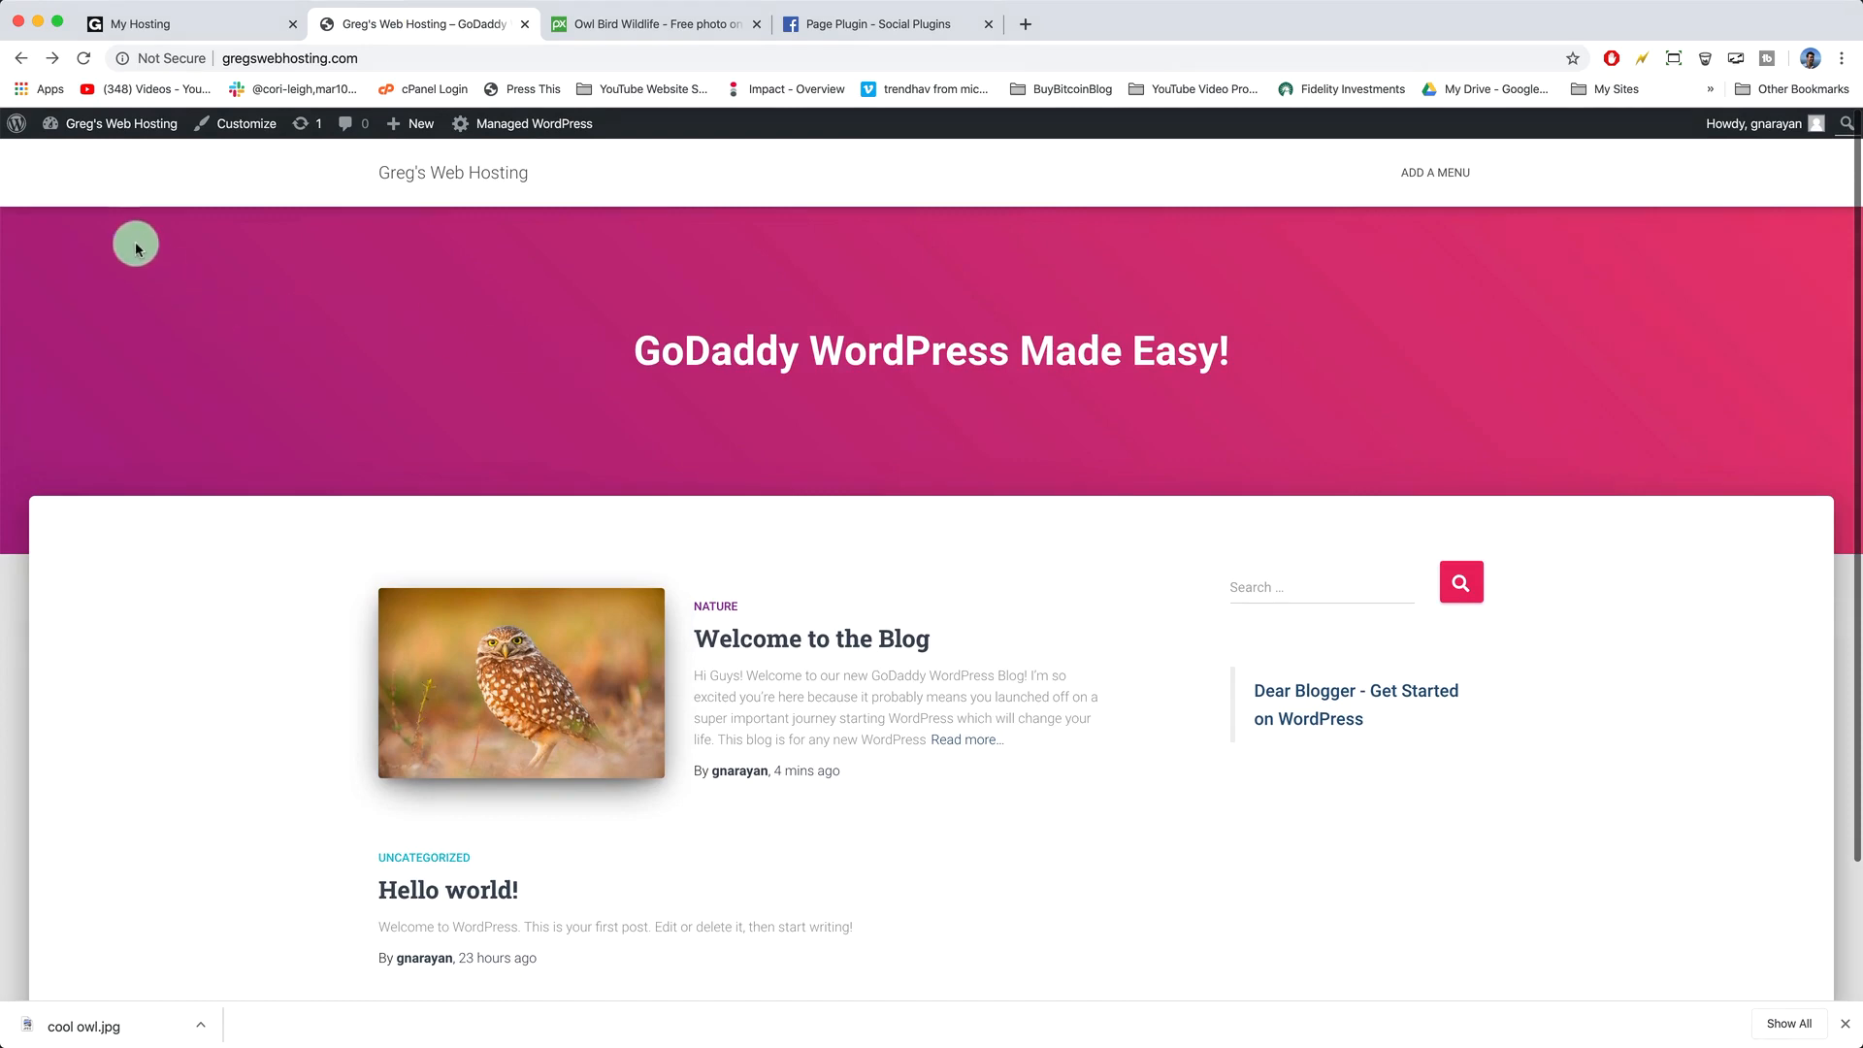
- Go from the live site to the admin Dashboard and open Plugins > Installed Plugins
click(145, 123)
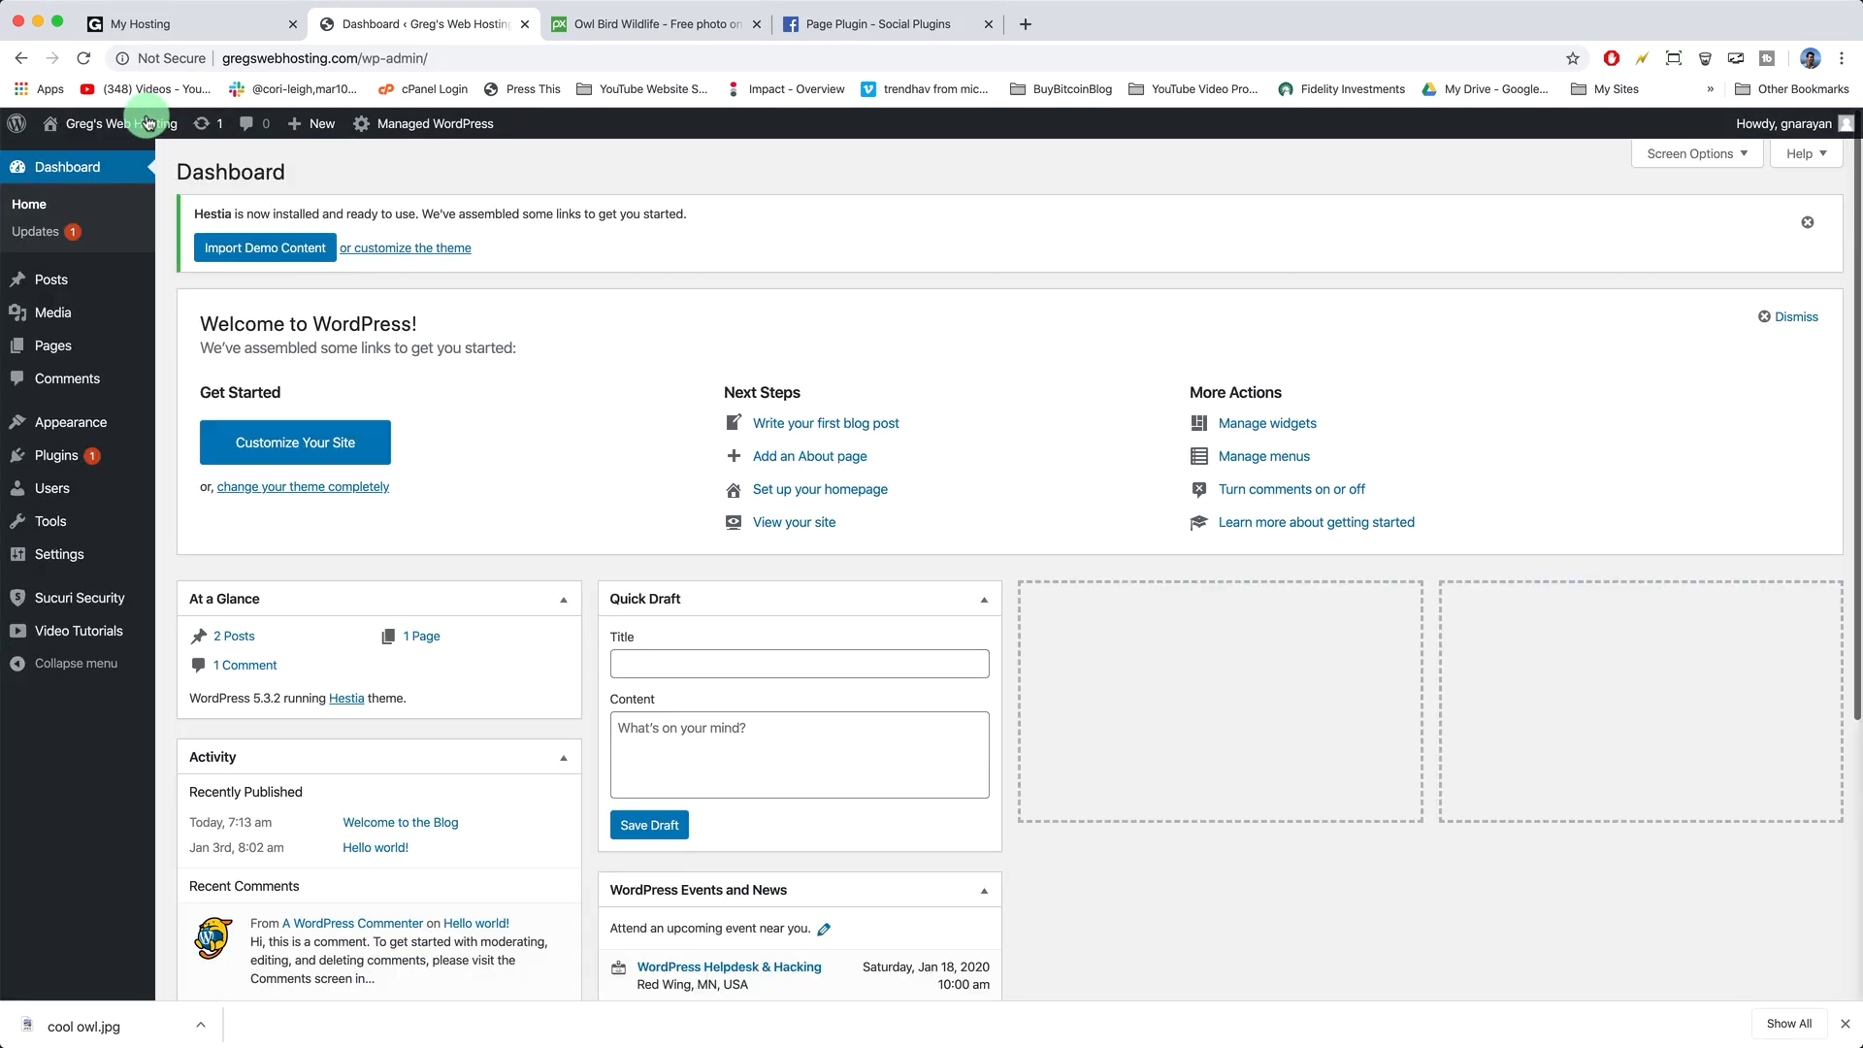
click(90, 452)
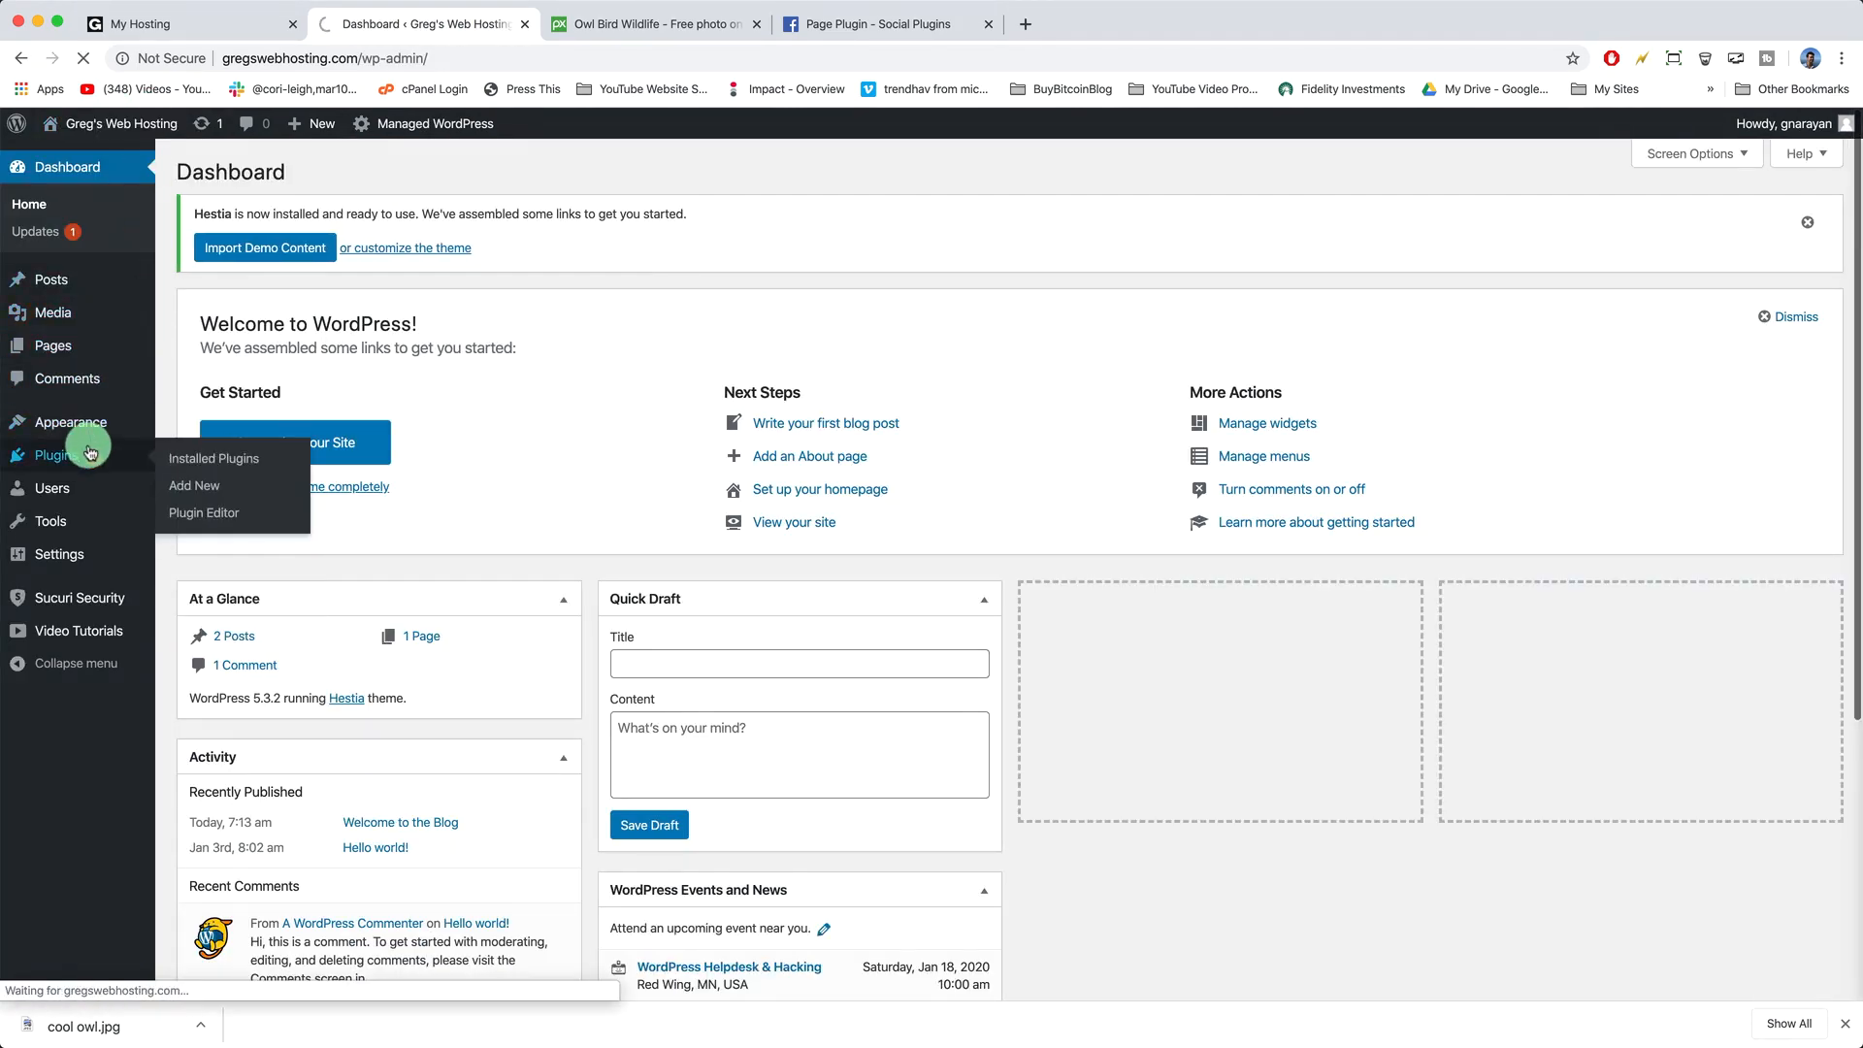
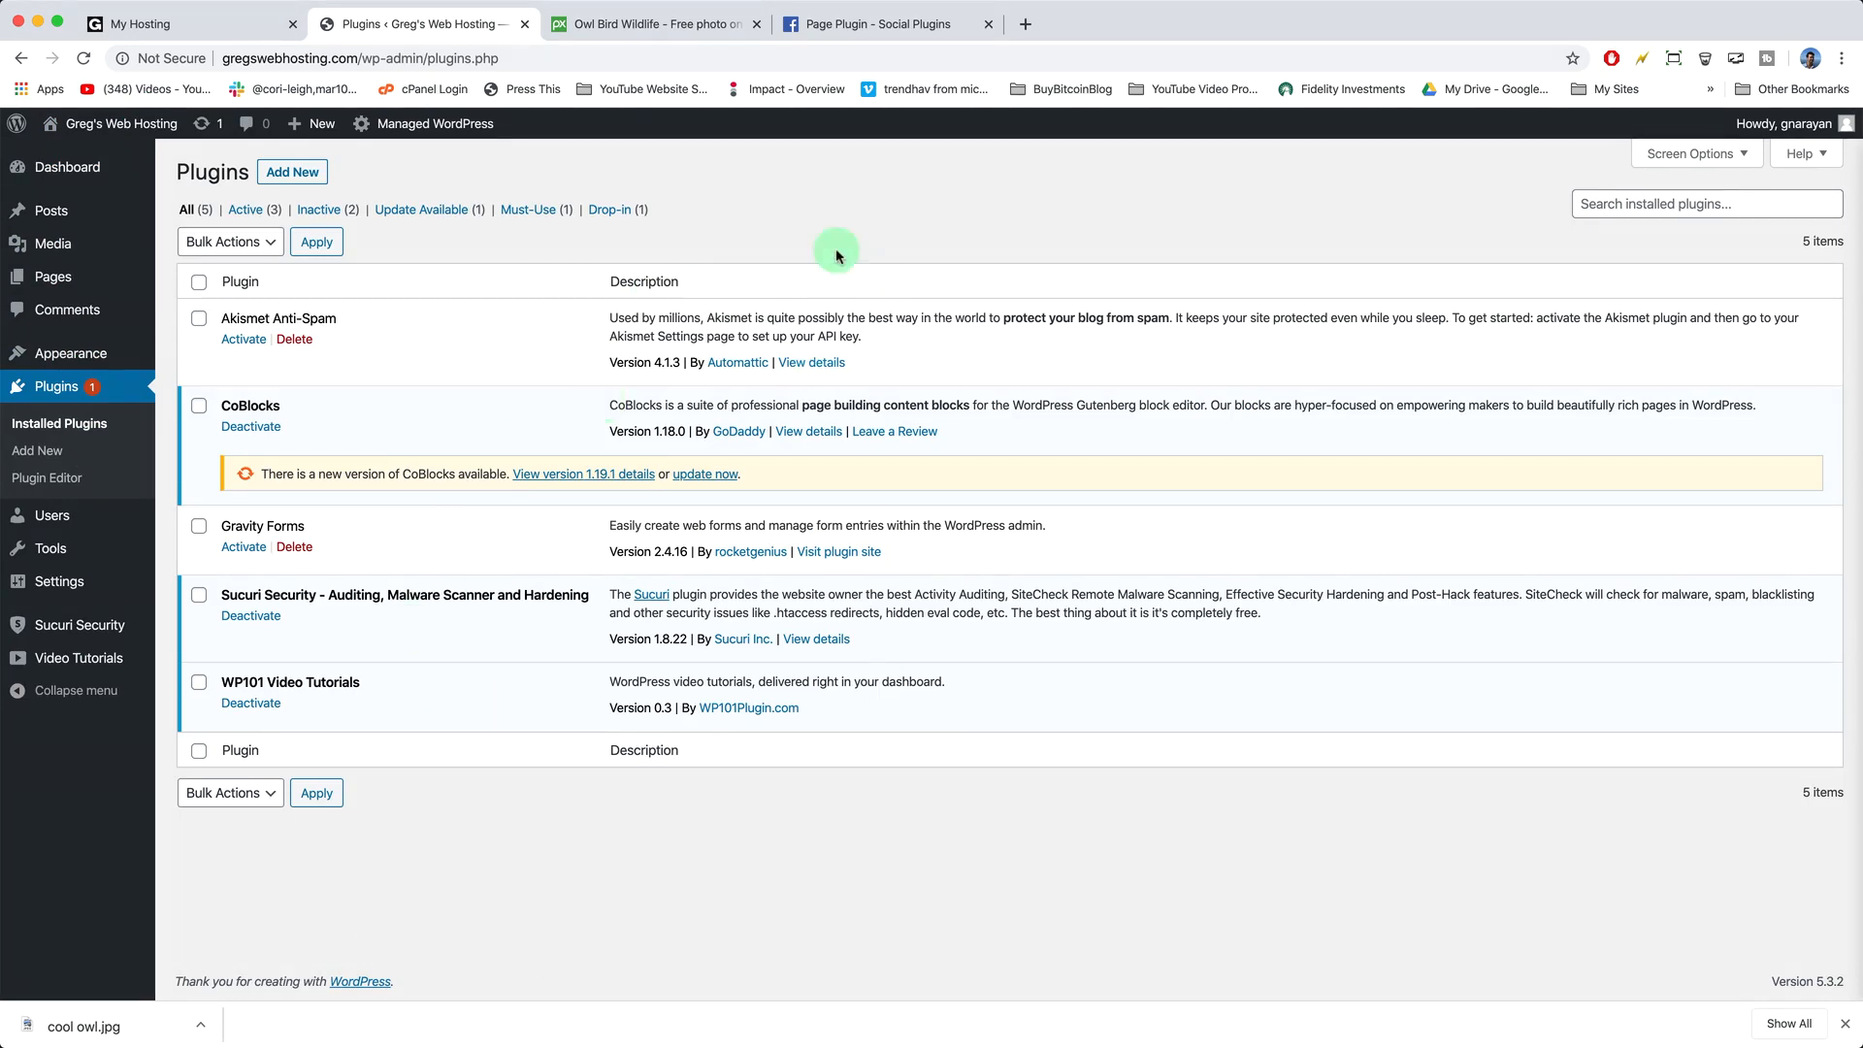
- Search the plugin directory for 'insert headers and footers', then install and activate the WPBeginner plugin
click(307, 174)
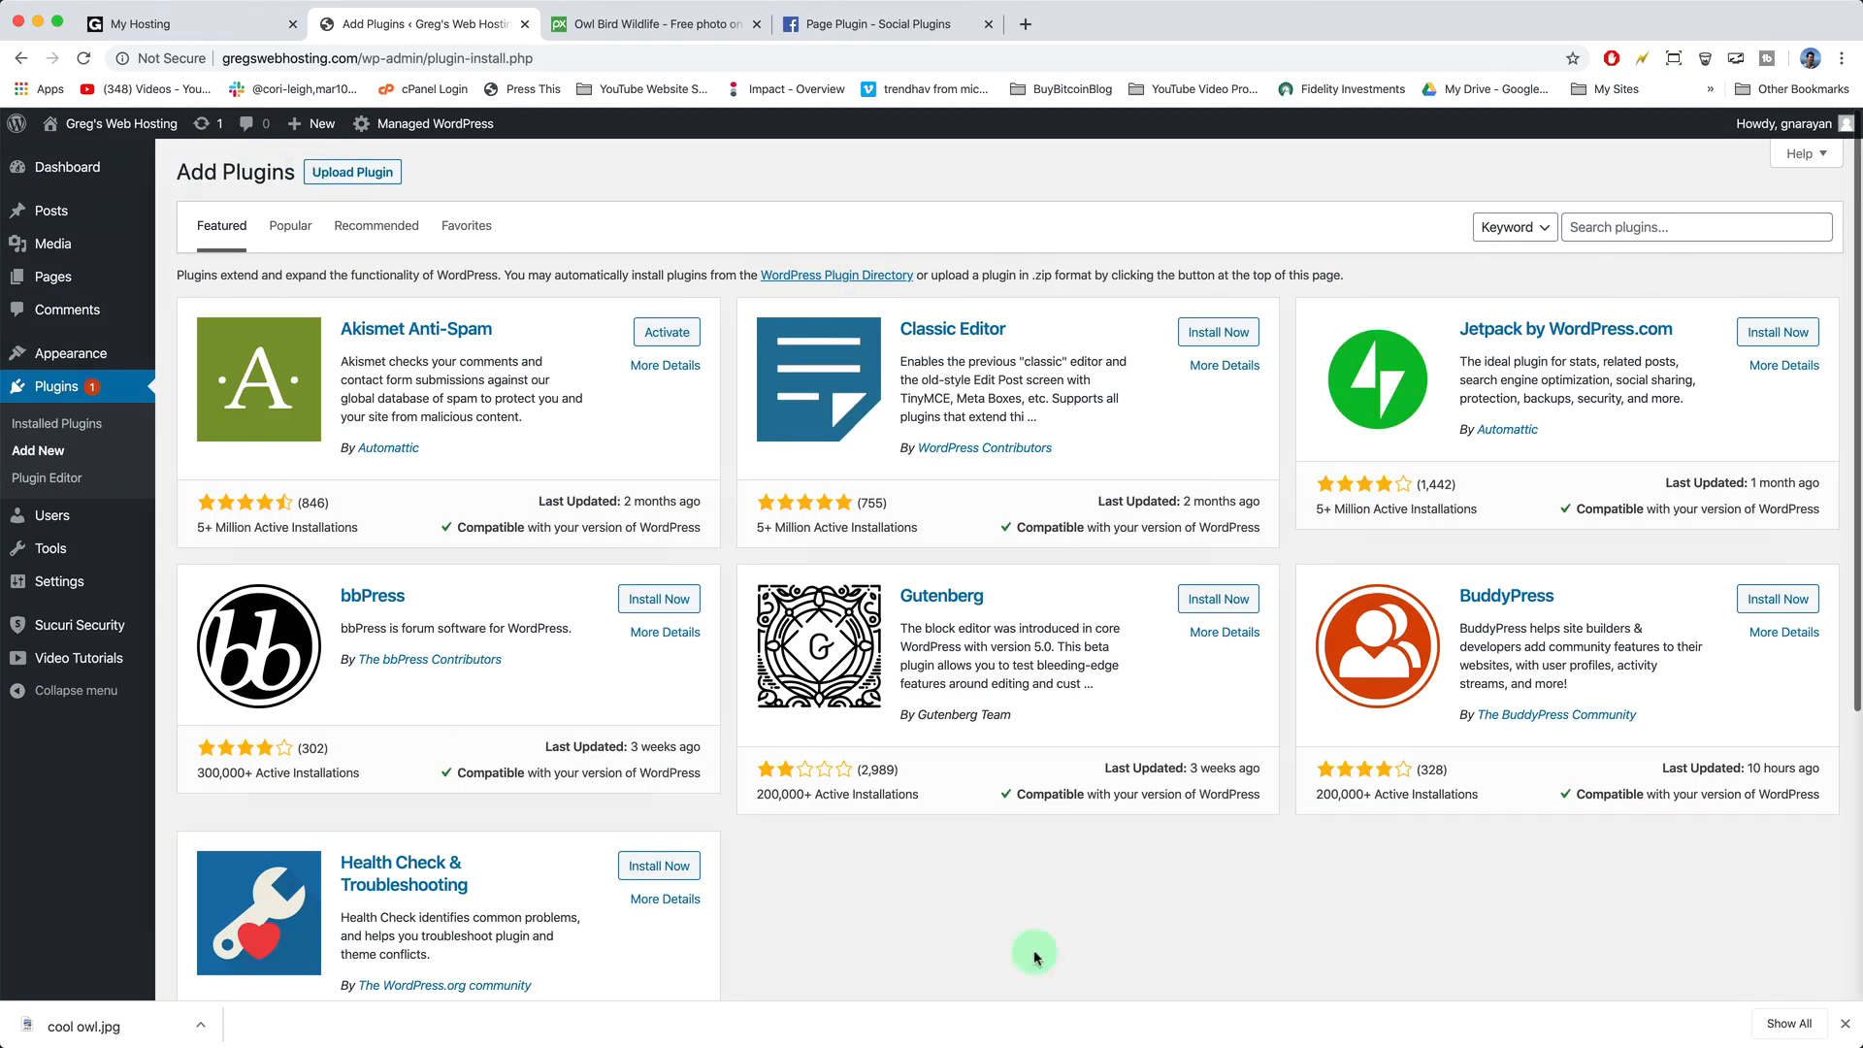
click(1590, 226)
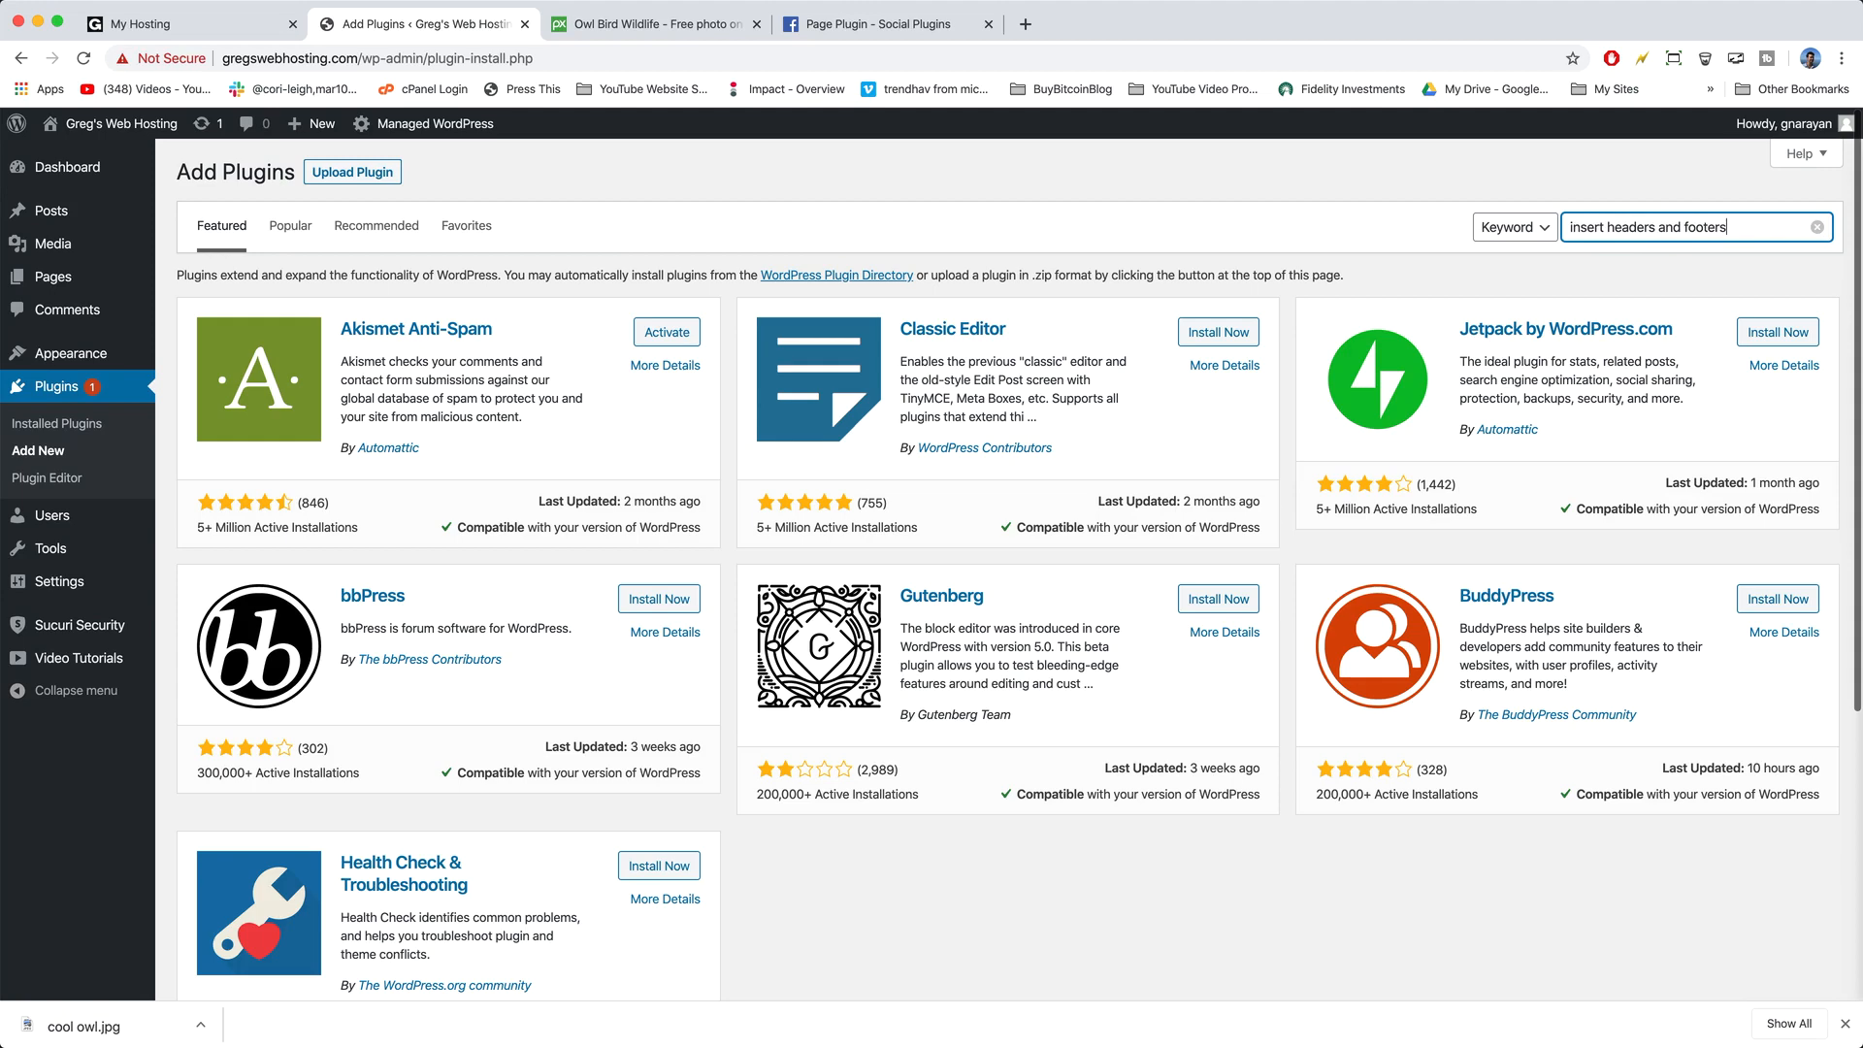
key(Return)
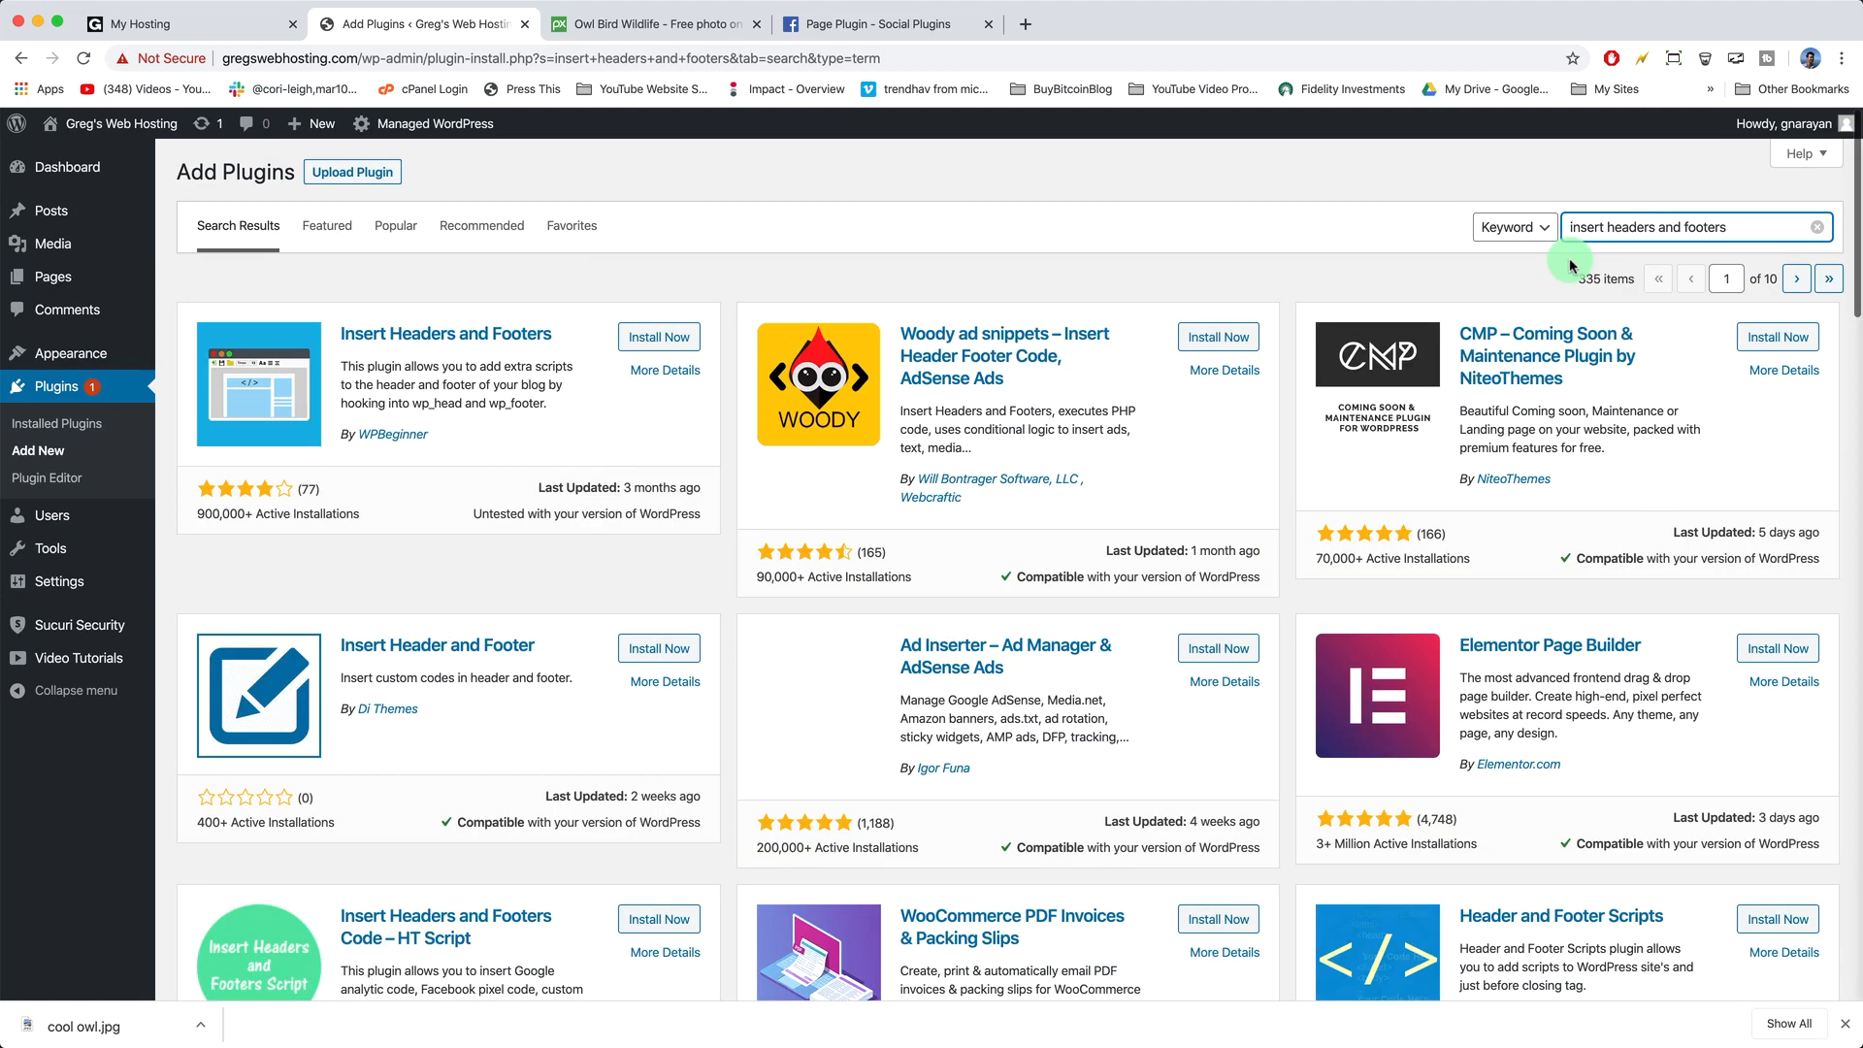
click(645, 340)
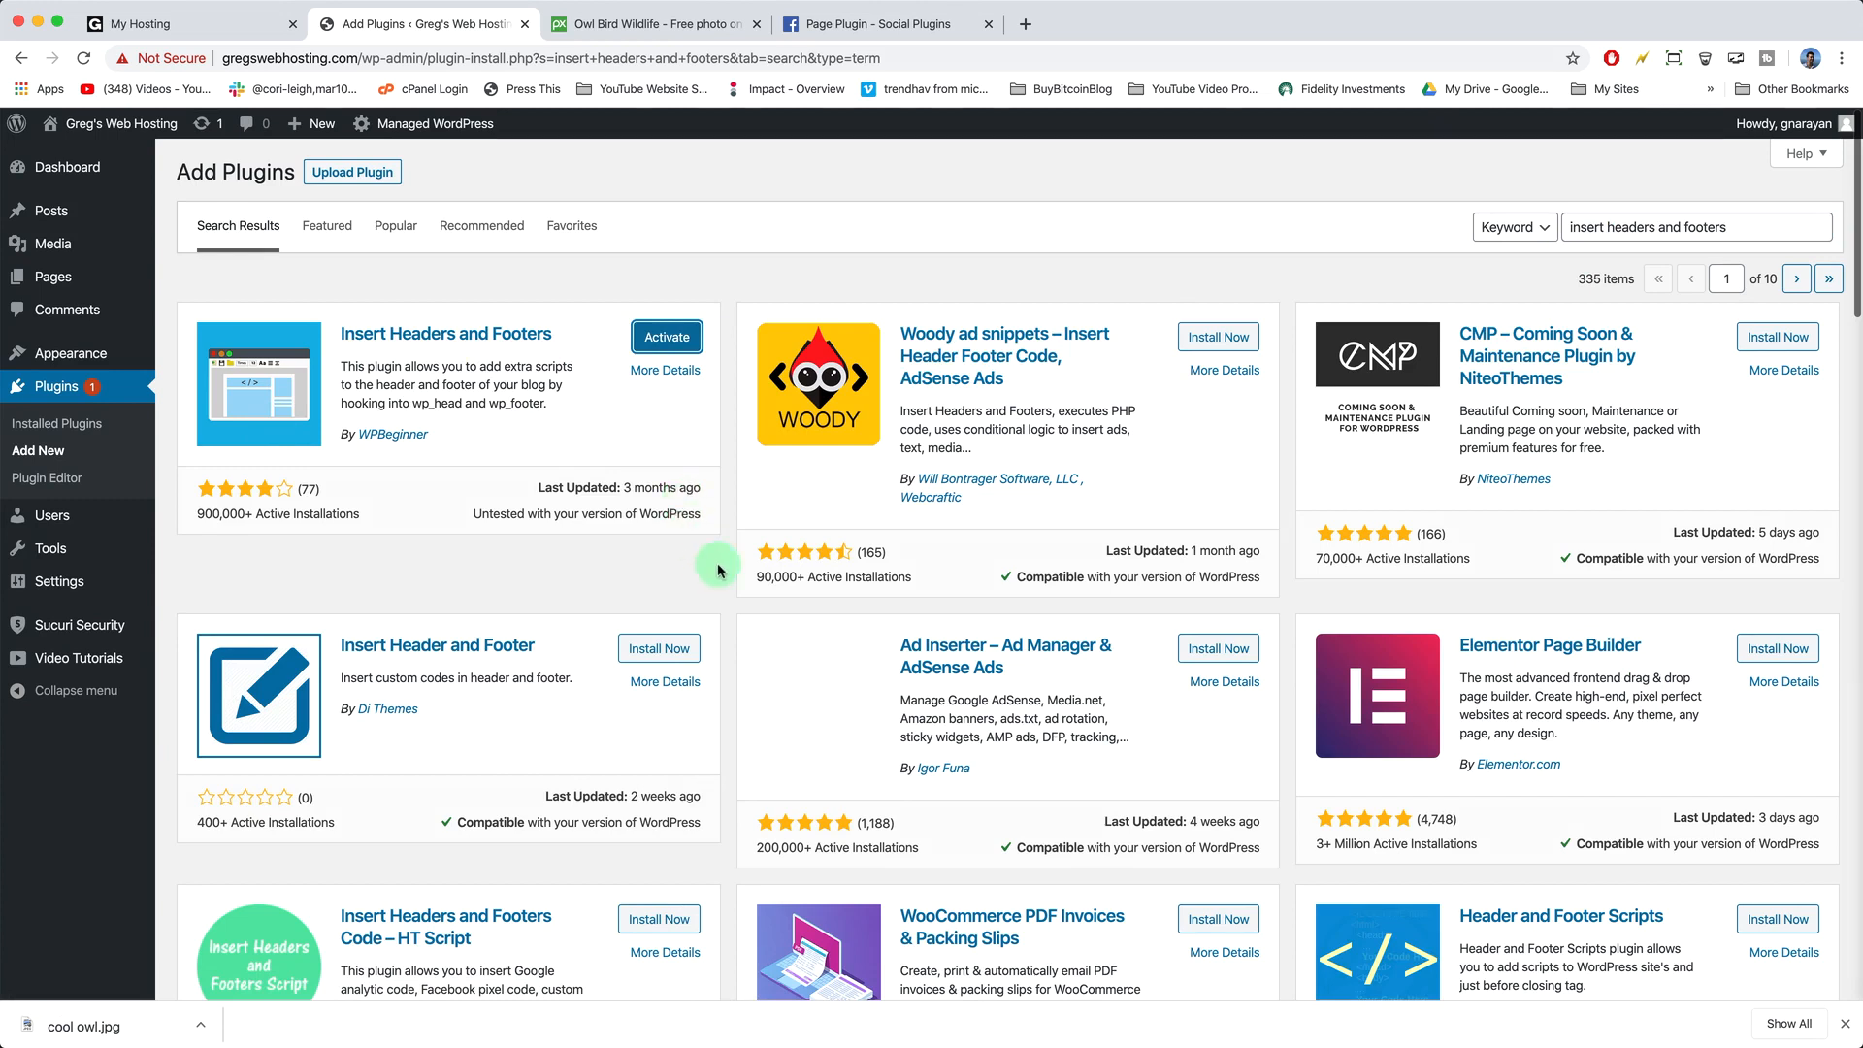
click(656, 338)
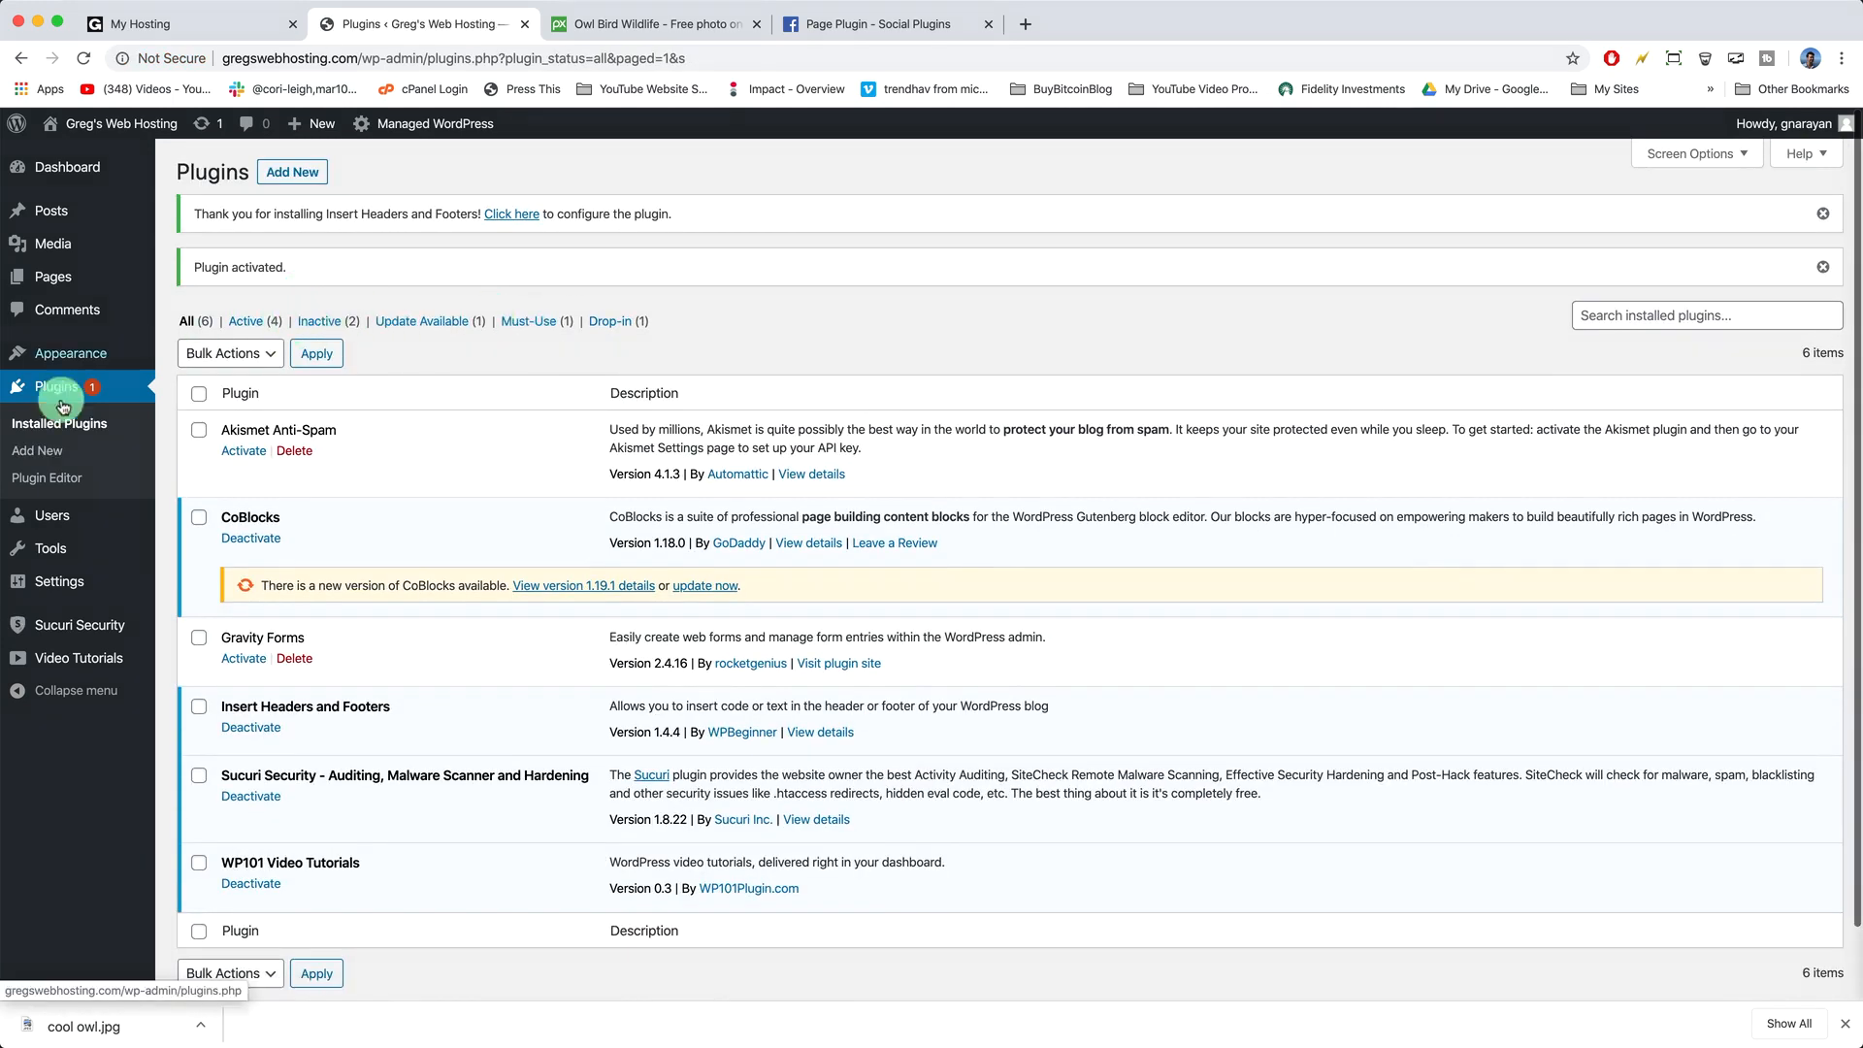
- Paste the Facebook SDK code into Scripts in Header, save, and view the live site
mouse_move(72, 579)
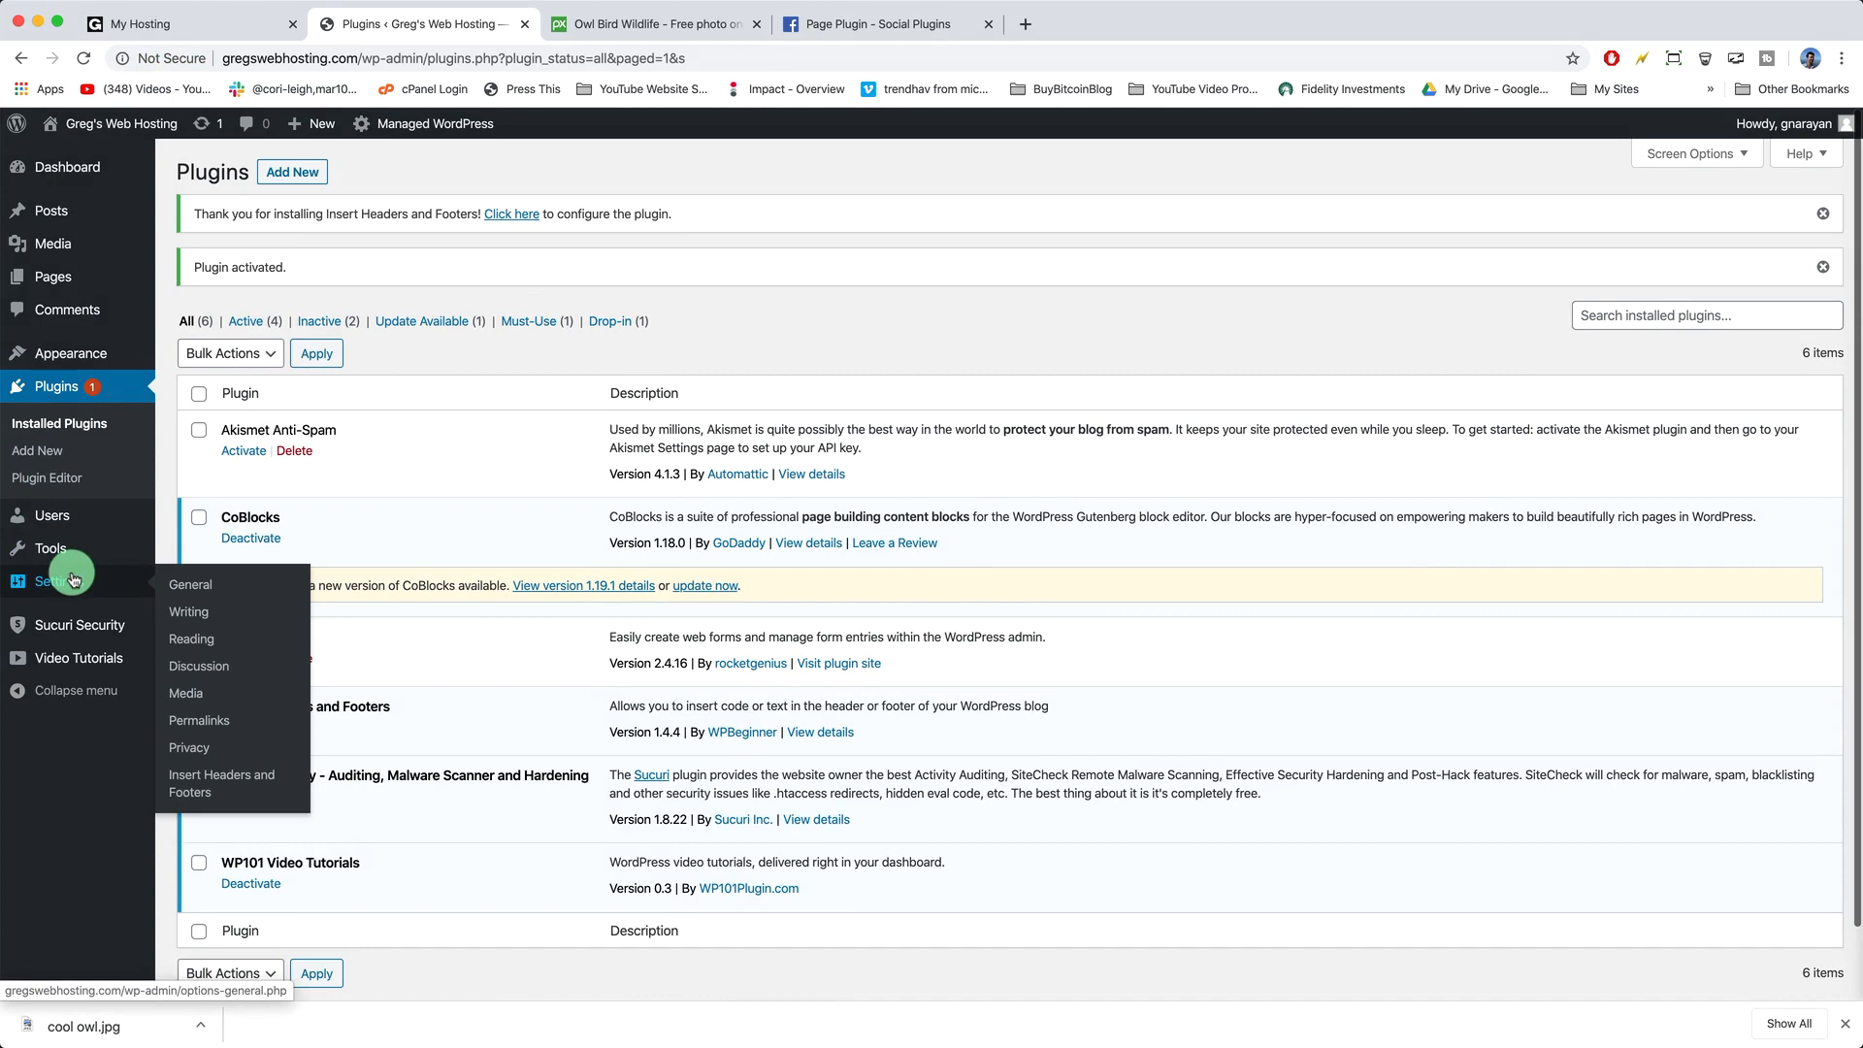
click(209, 774)
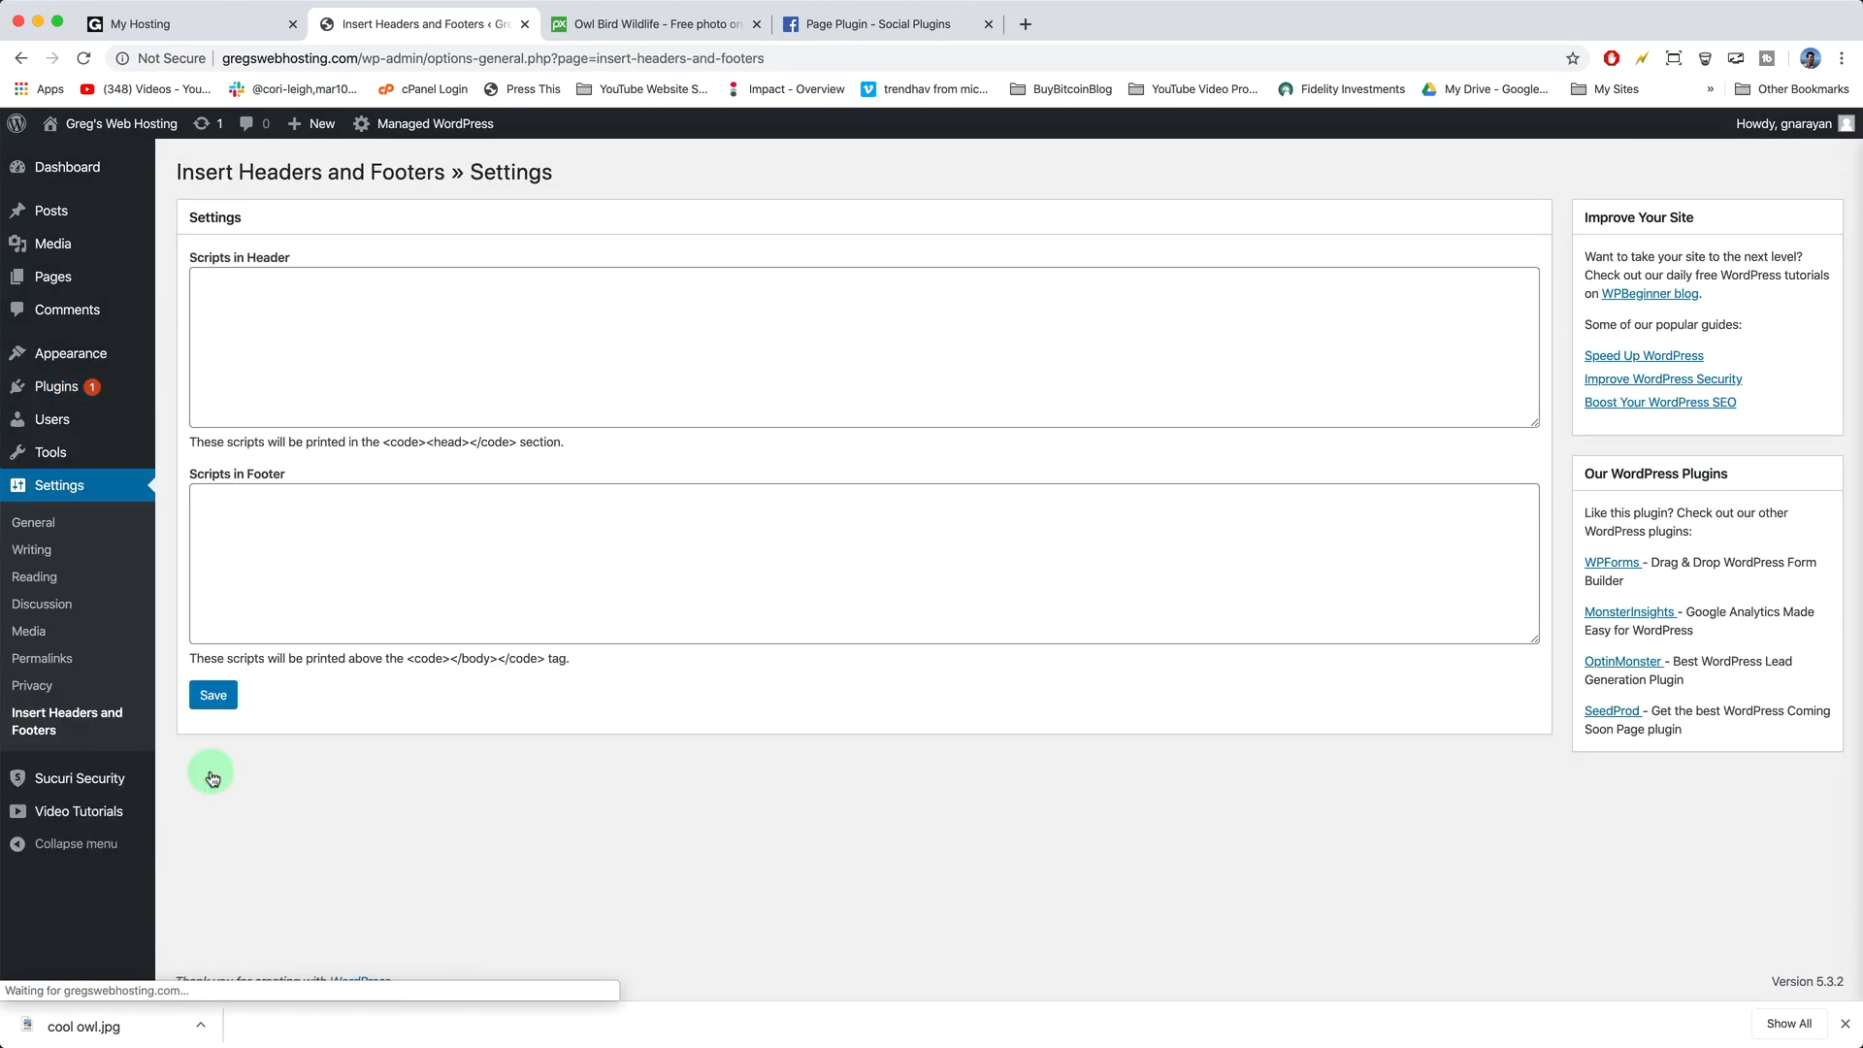
click(237, 299)
right_click(239, 306)
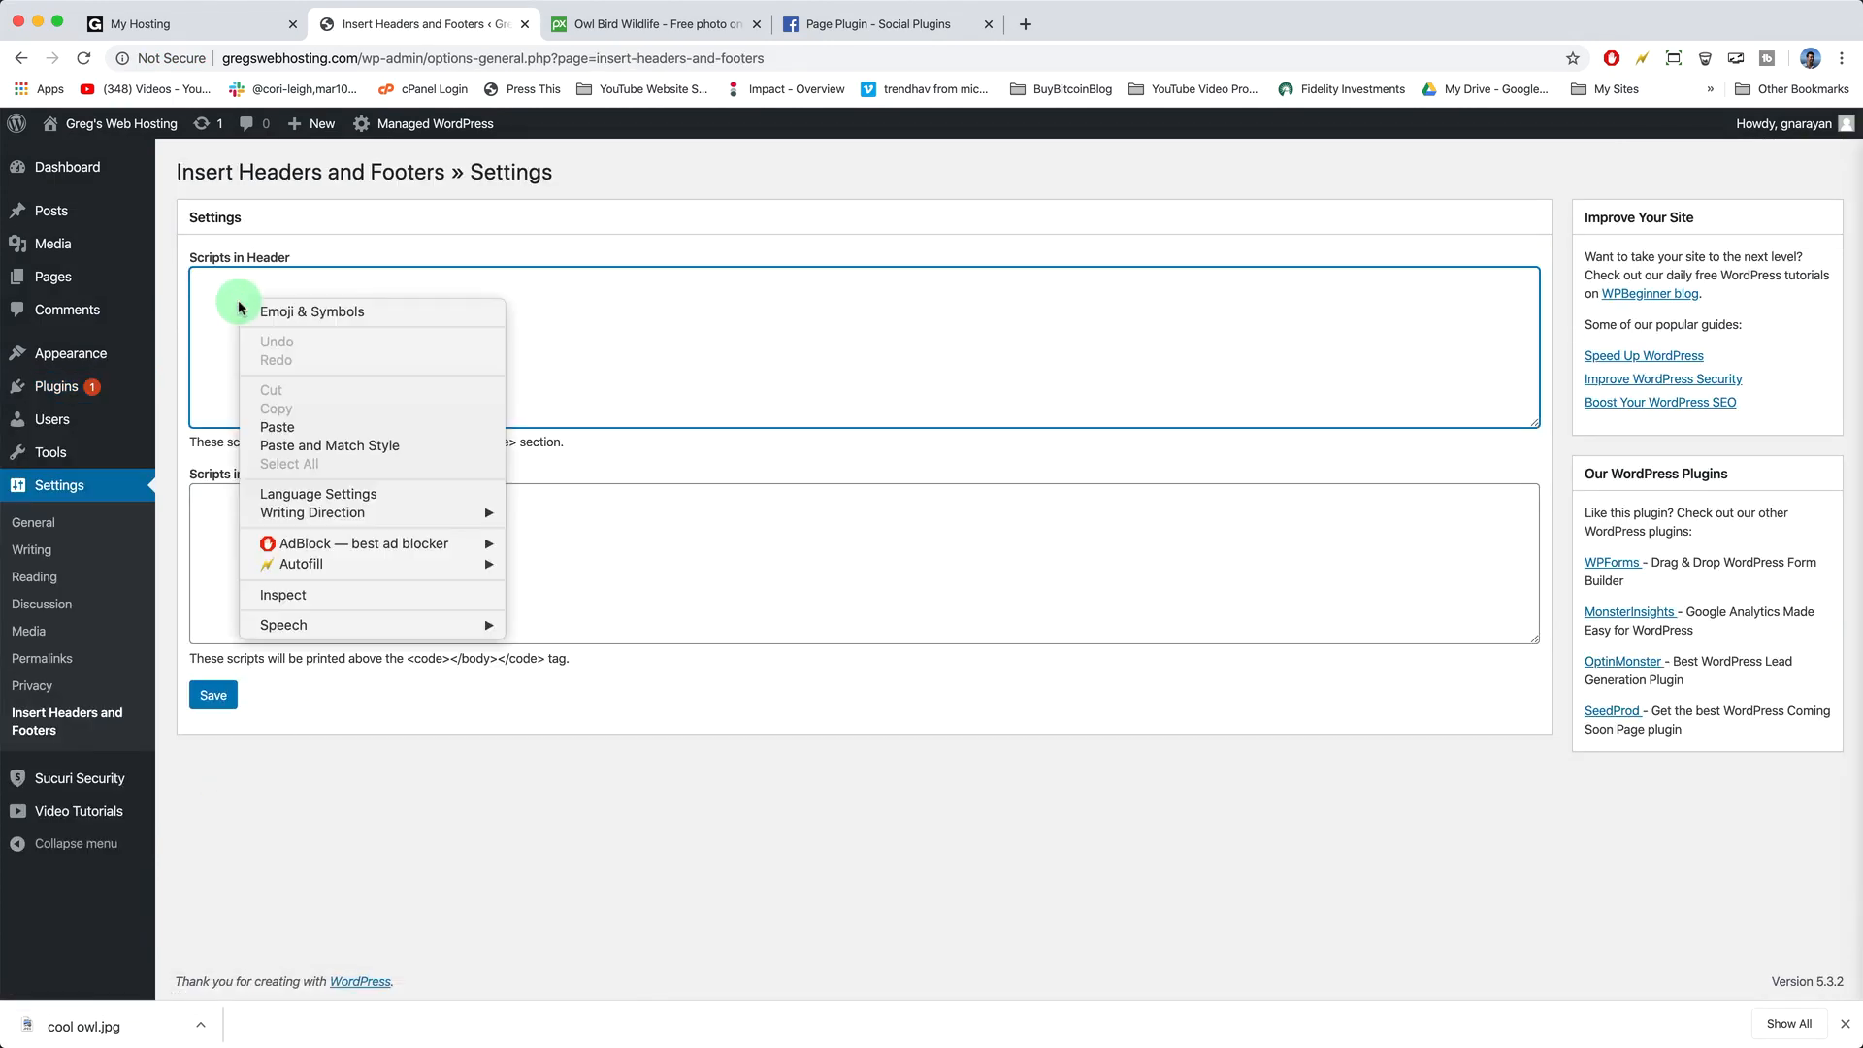
click(277, 427)
click(213, 695)
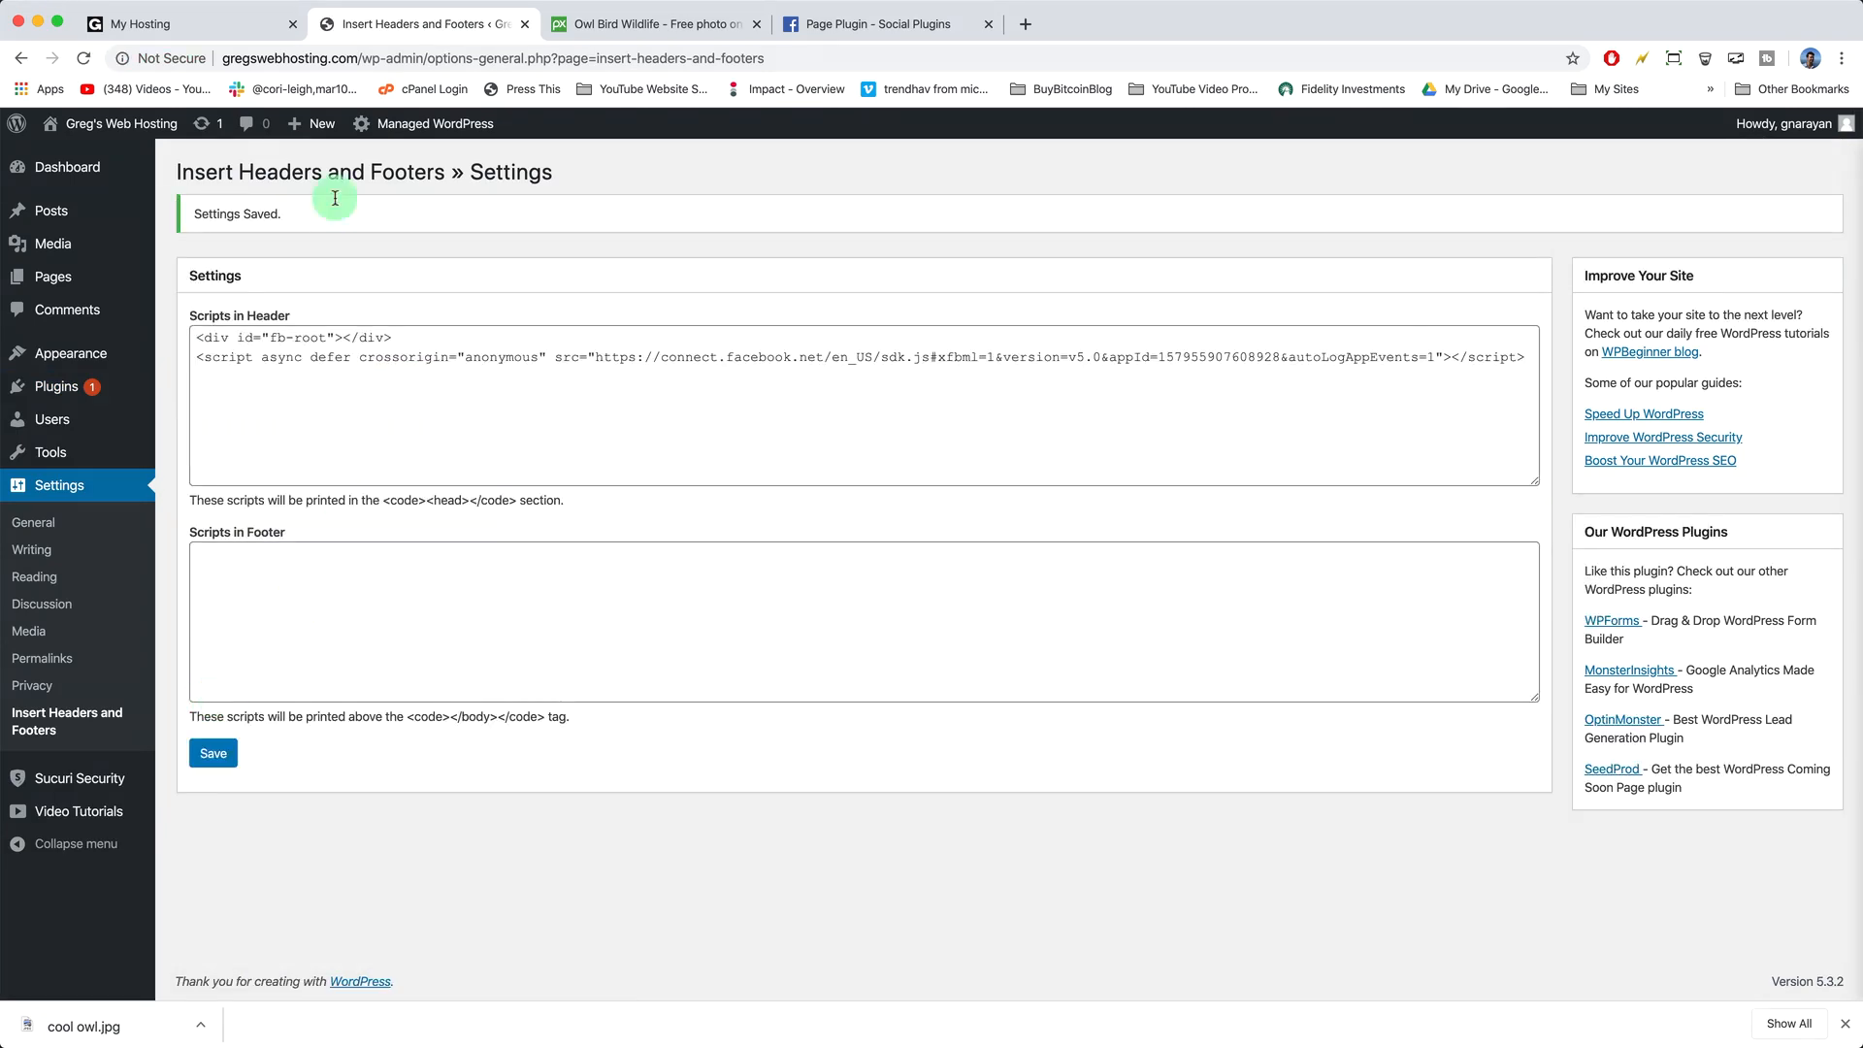
click(153, 126)
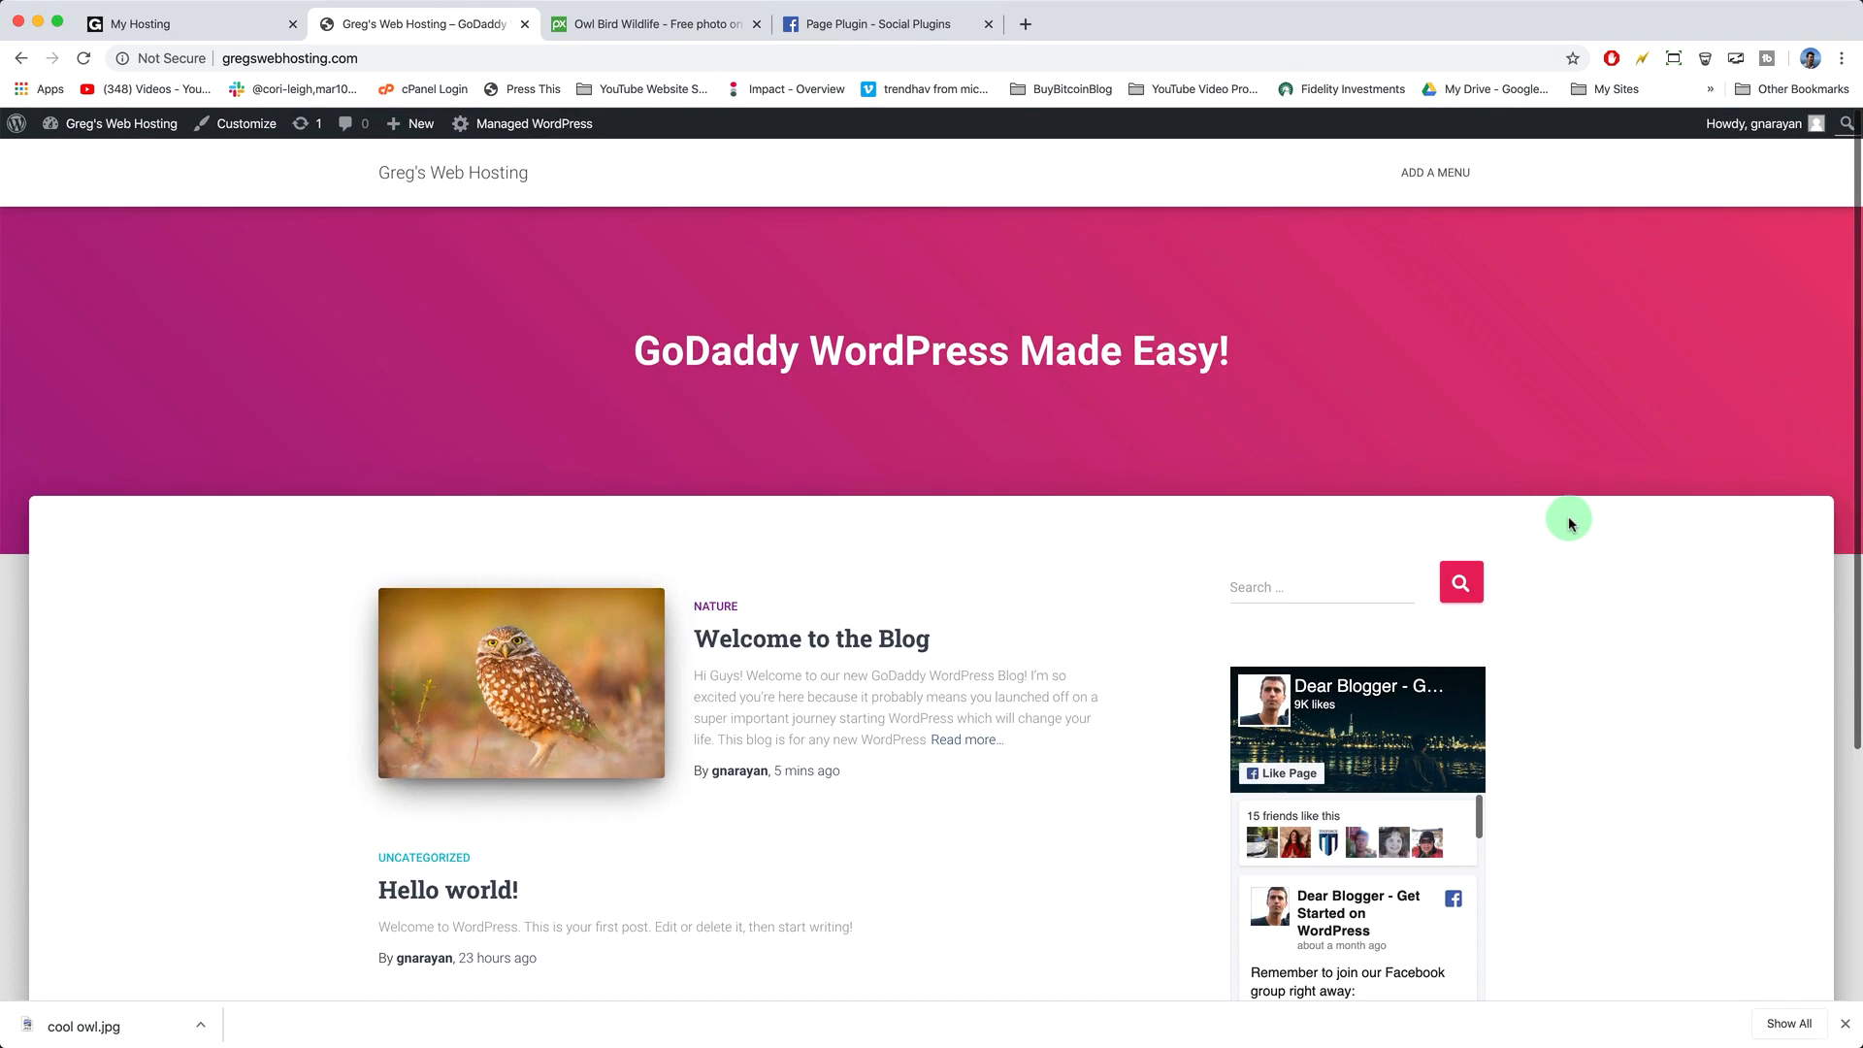
- Scroll the live blog to check the Facebook sidebar feed, then open a new browser tab
scroll(1569, 520, down, 5)
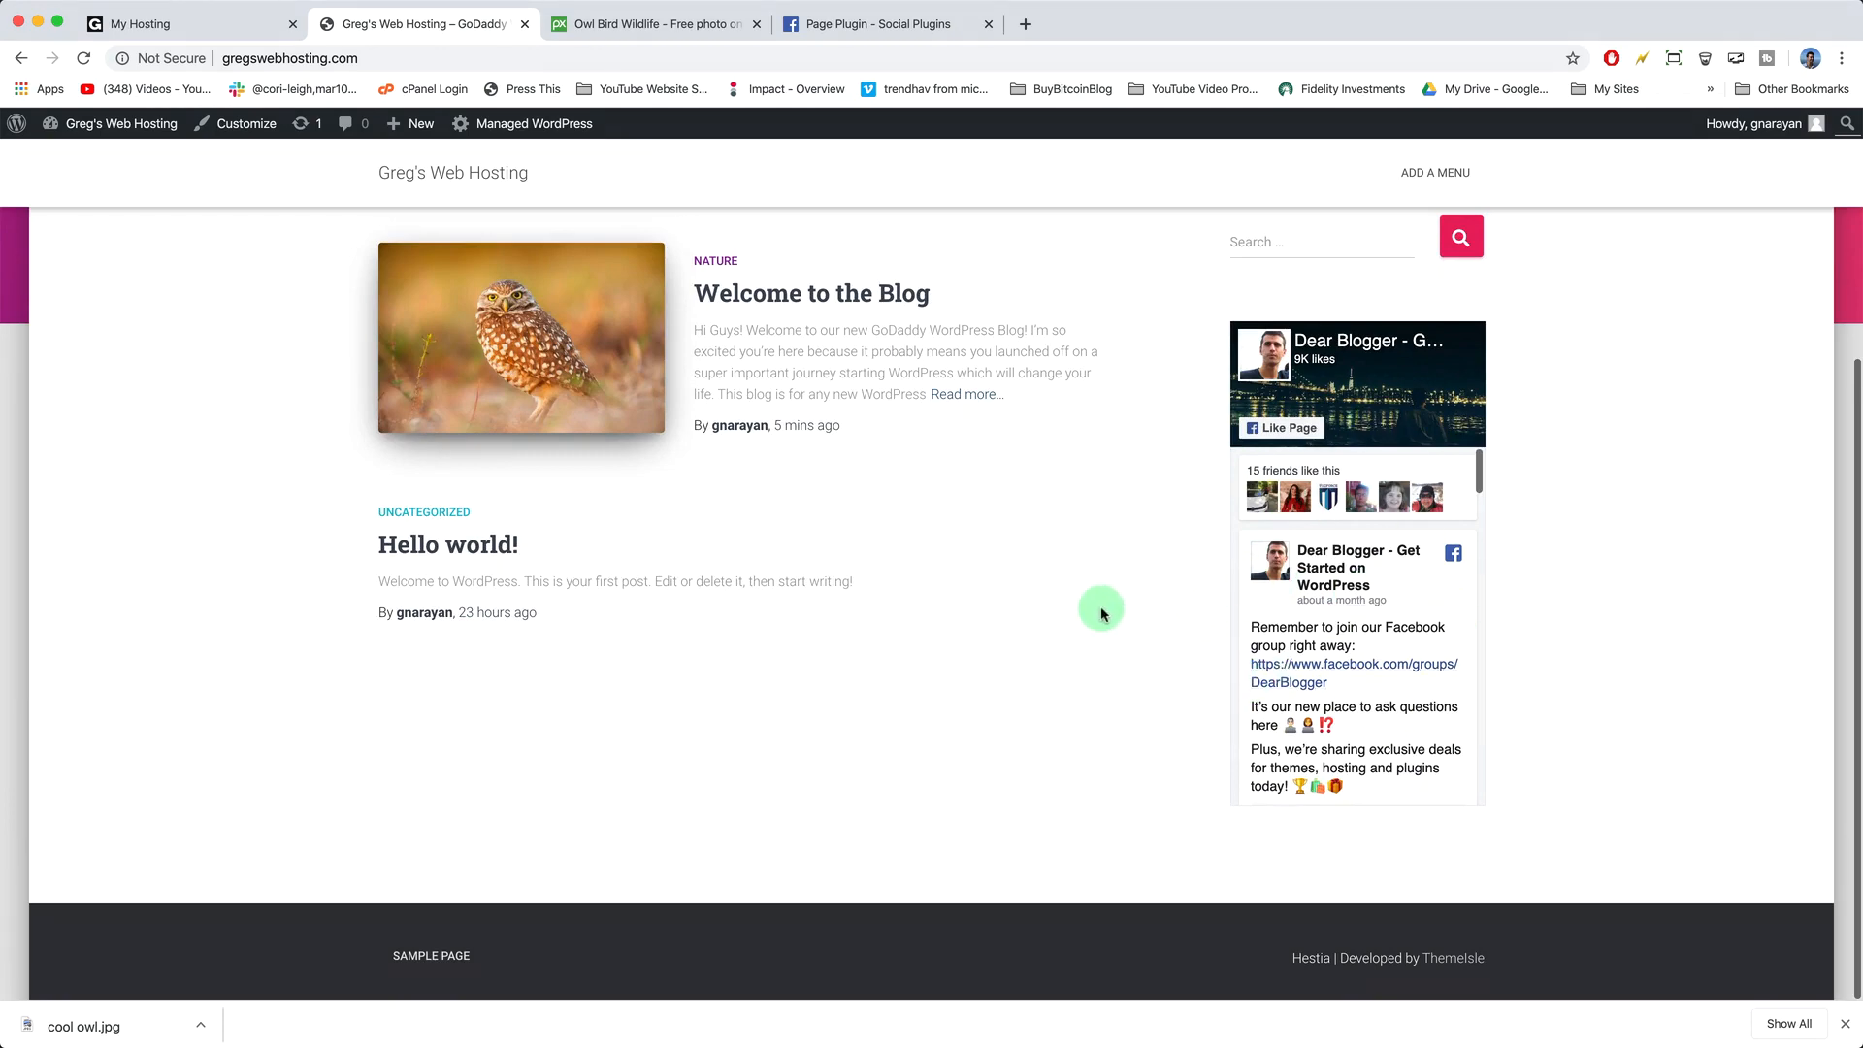
scroll(1102, 611, up, 5)
click(1025, 23)
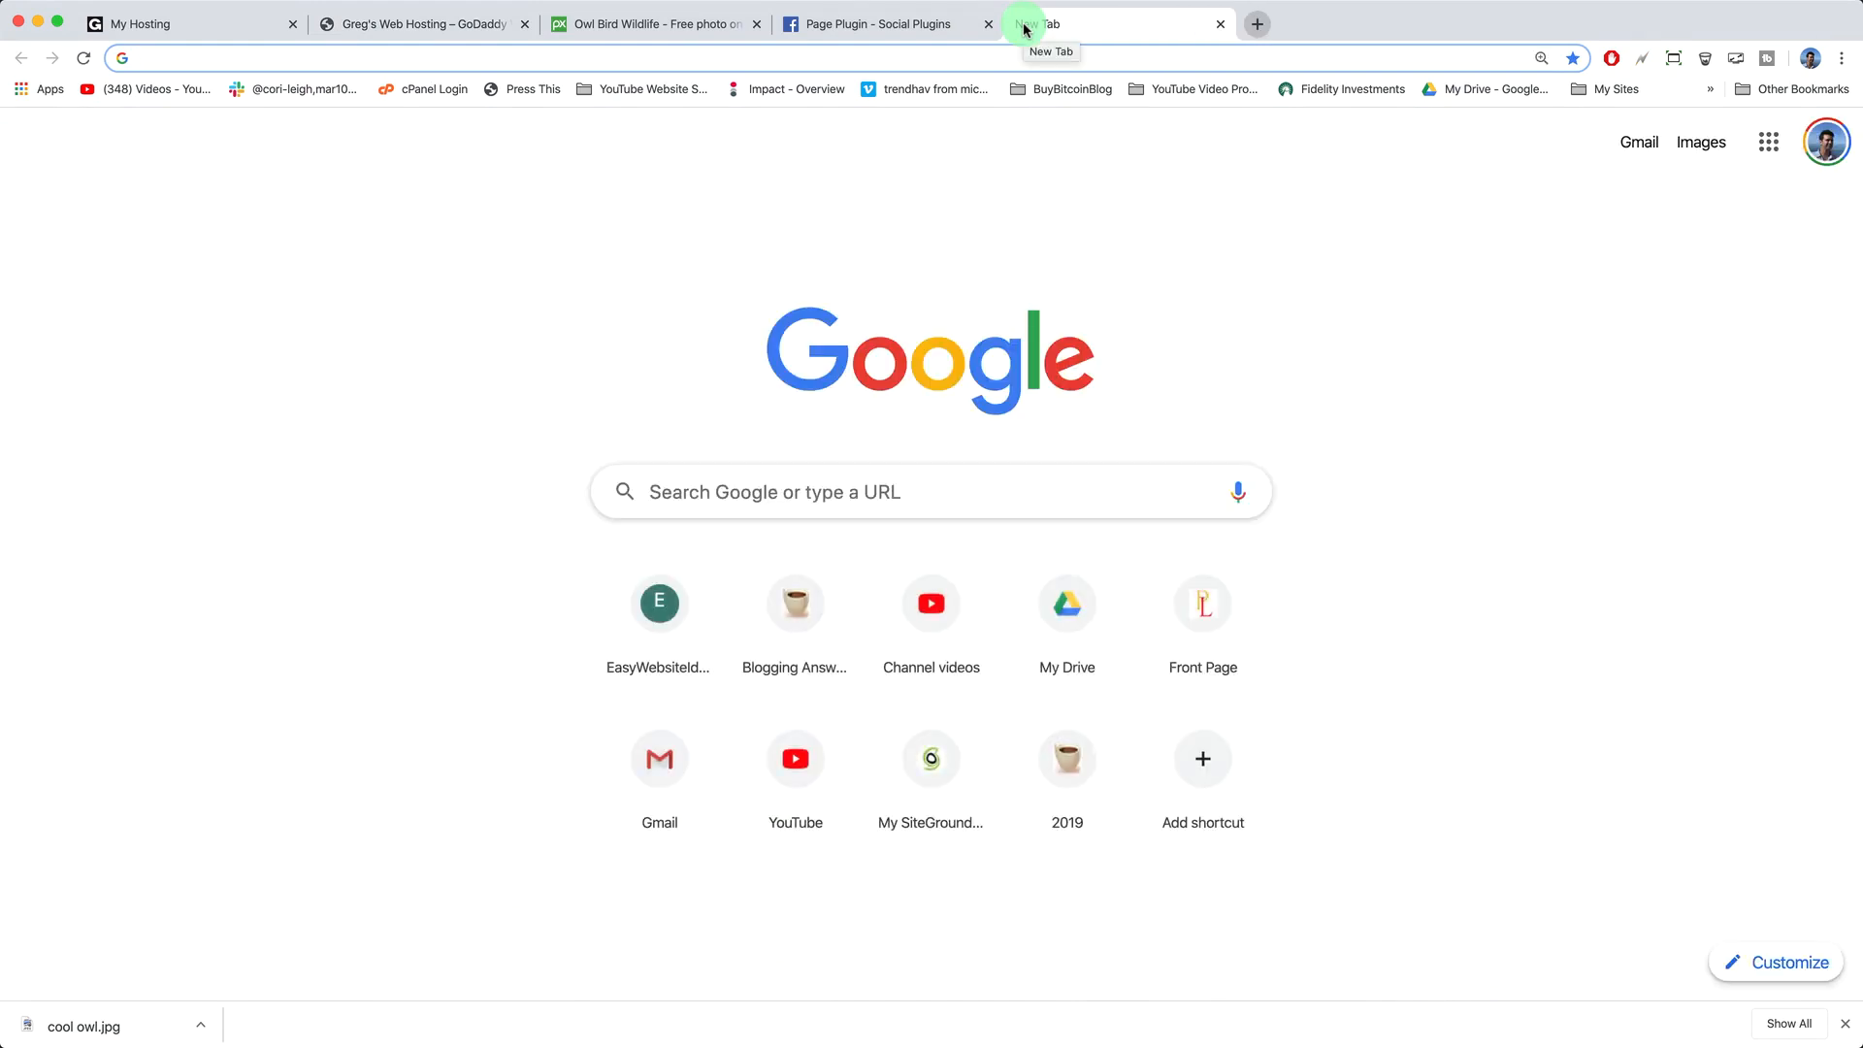
- Go to adsense.com, open Ads, and get past the Auto ads introduction
text(adse)
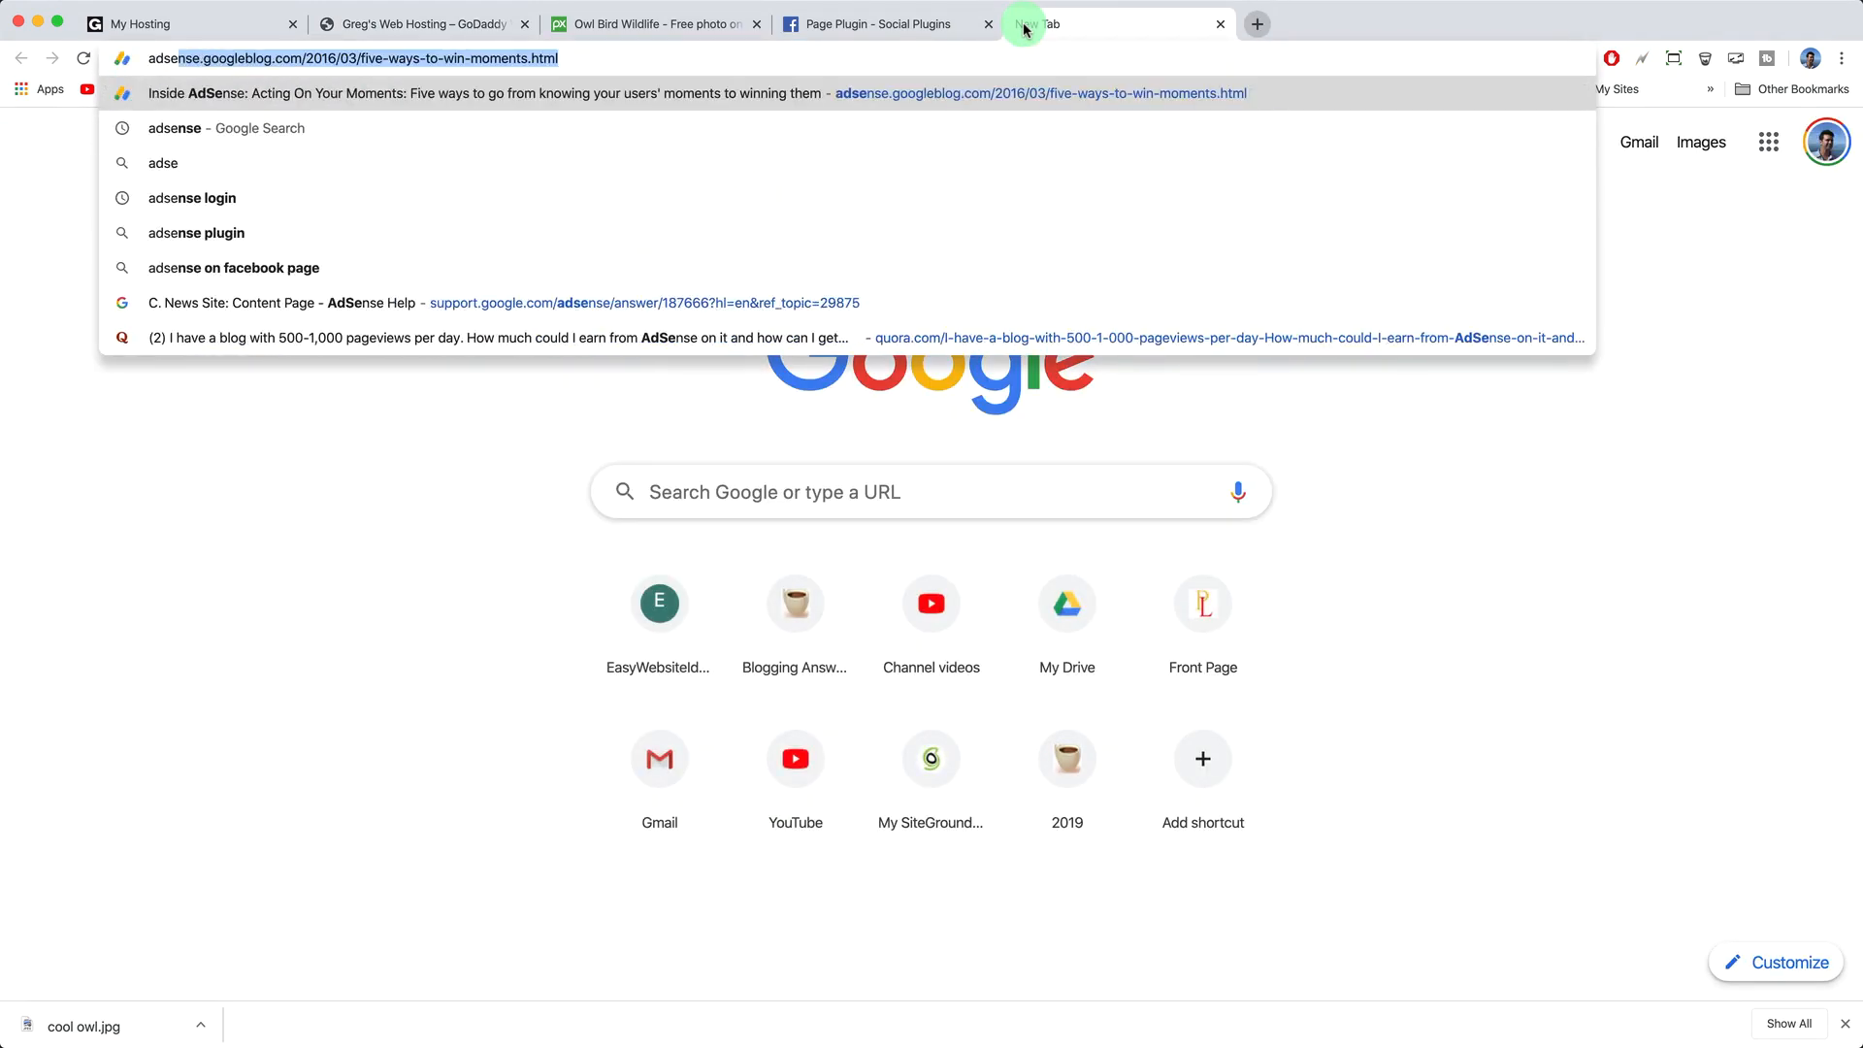
text(nse.com)
key(Return)
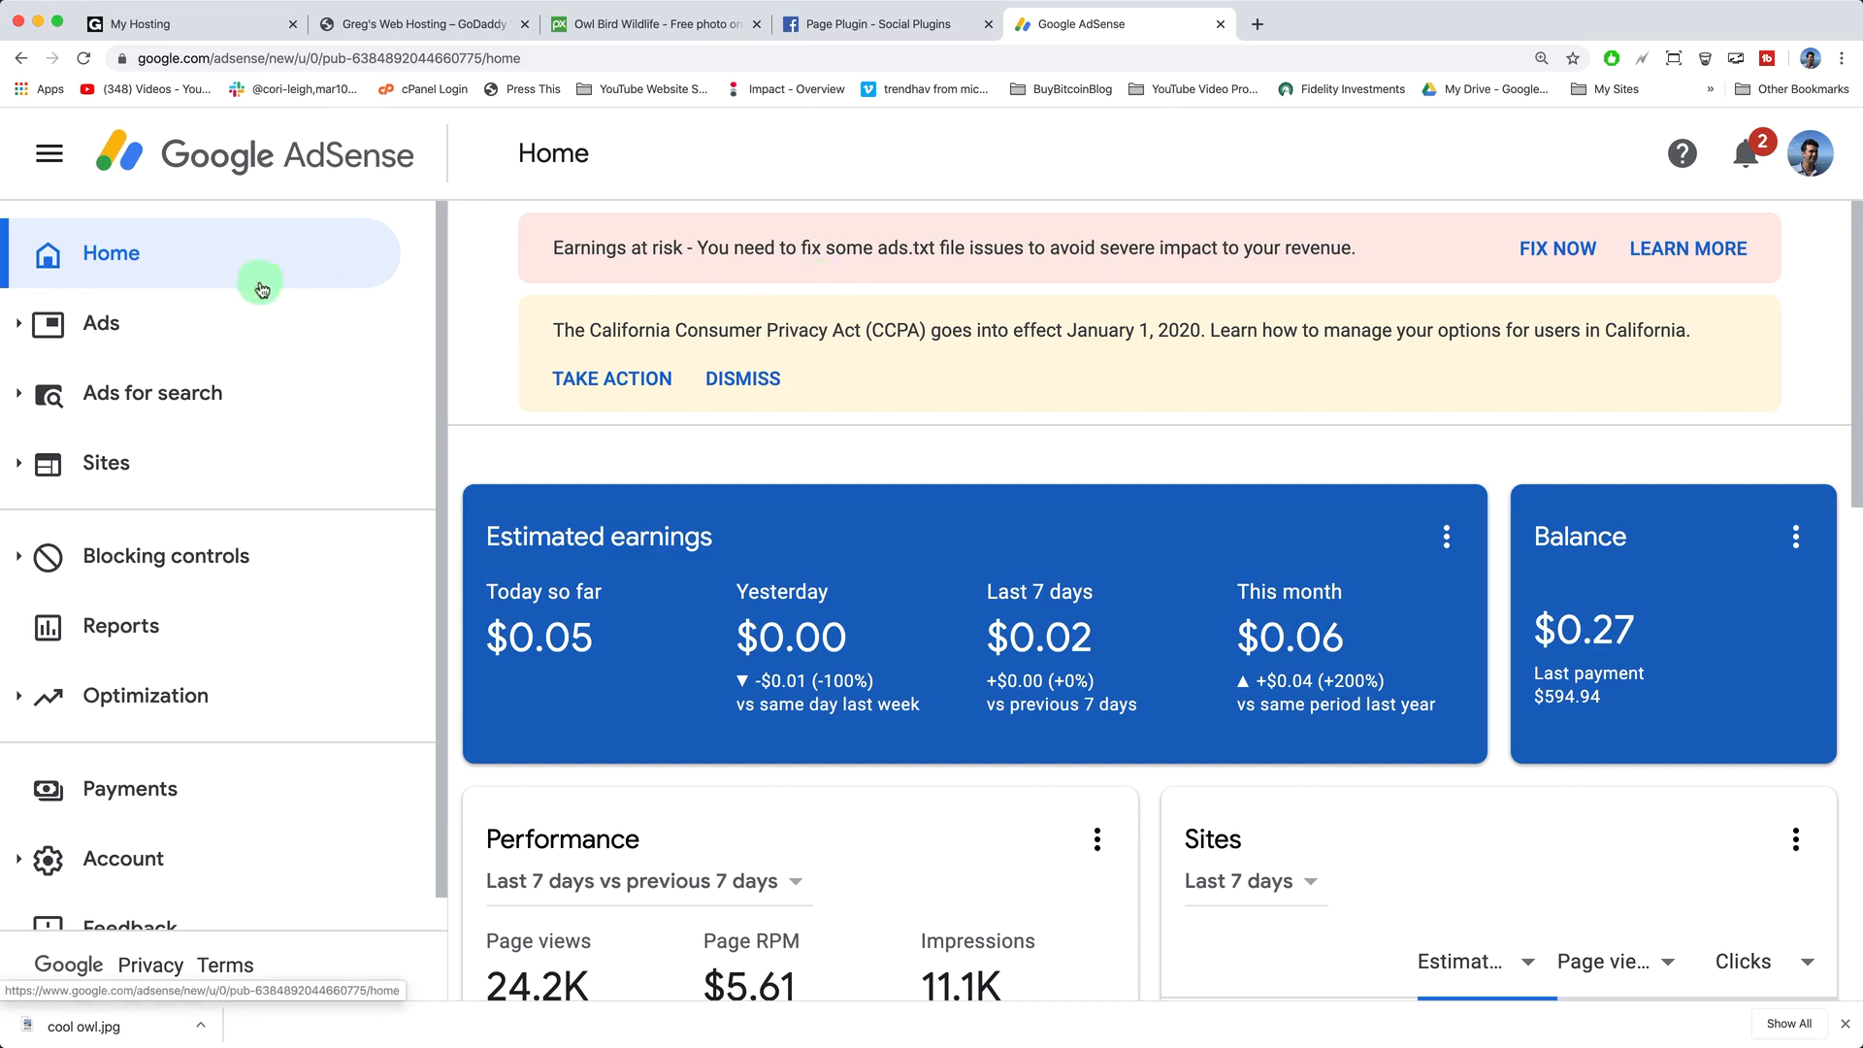
click(100, 324)
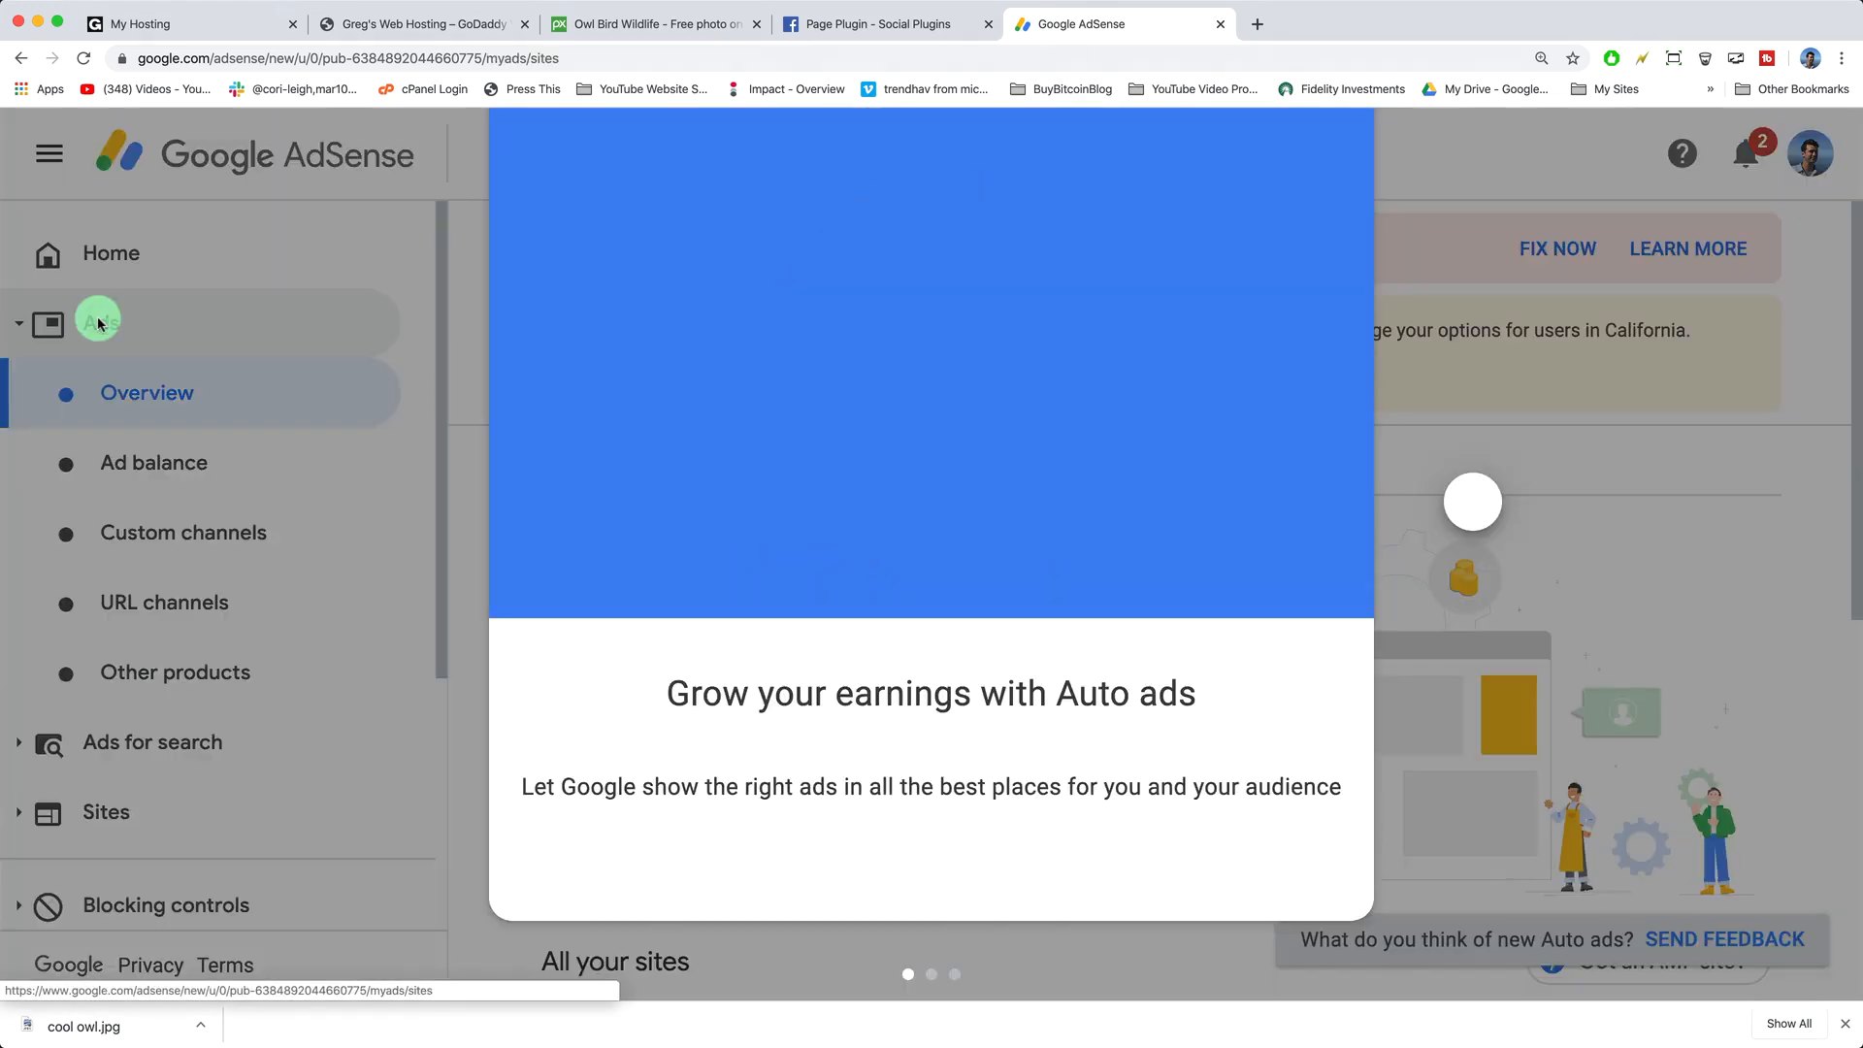
click(1470, 502)
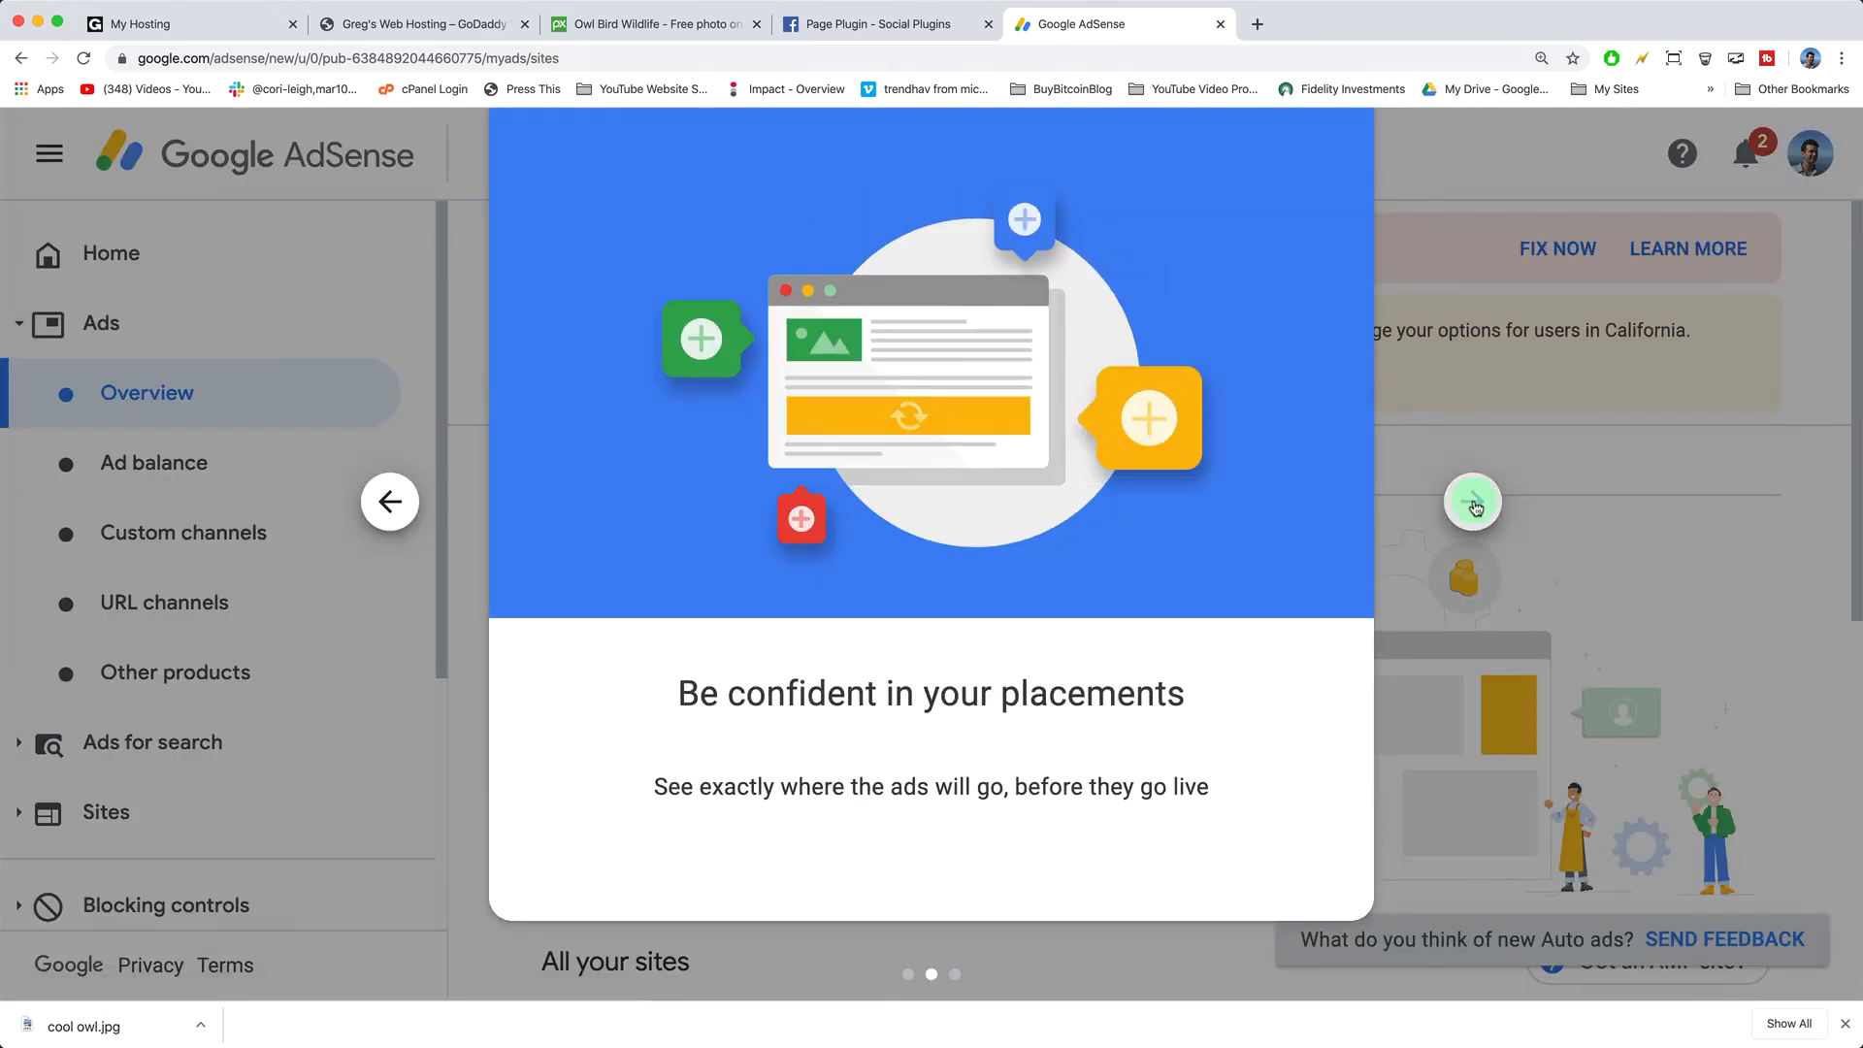
click(1470, 502)
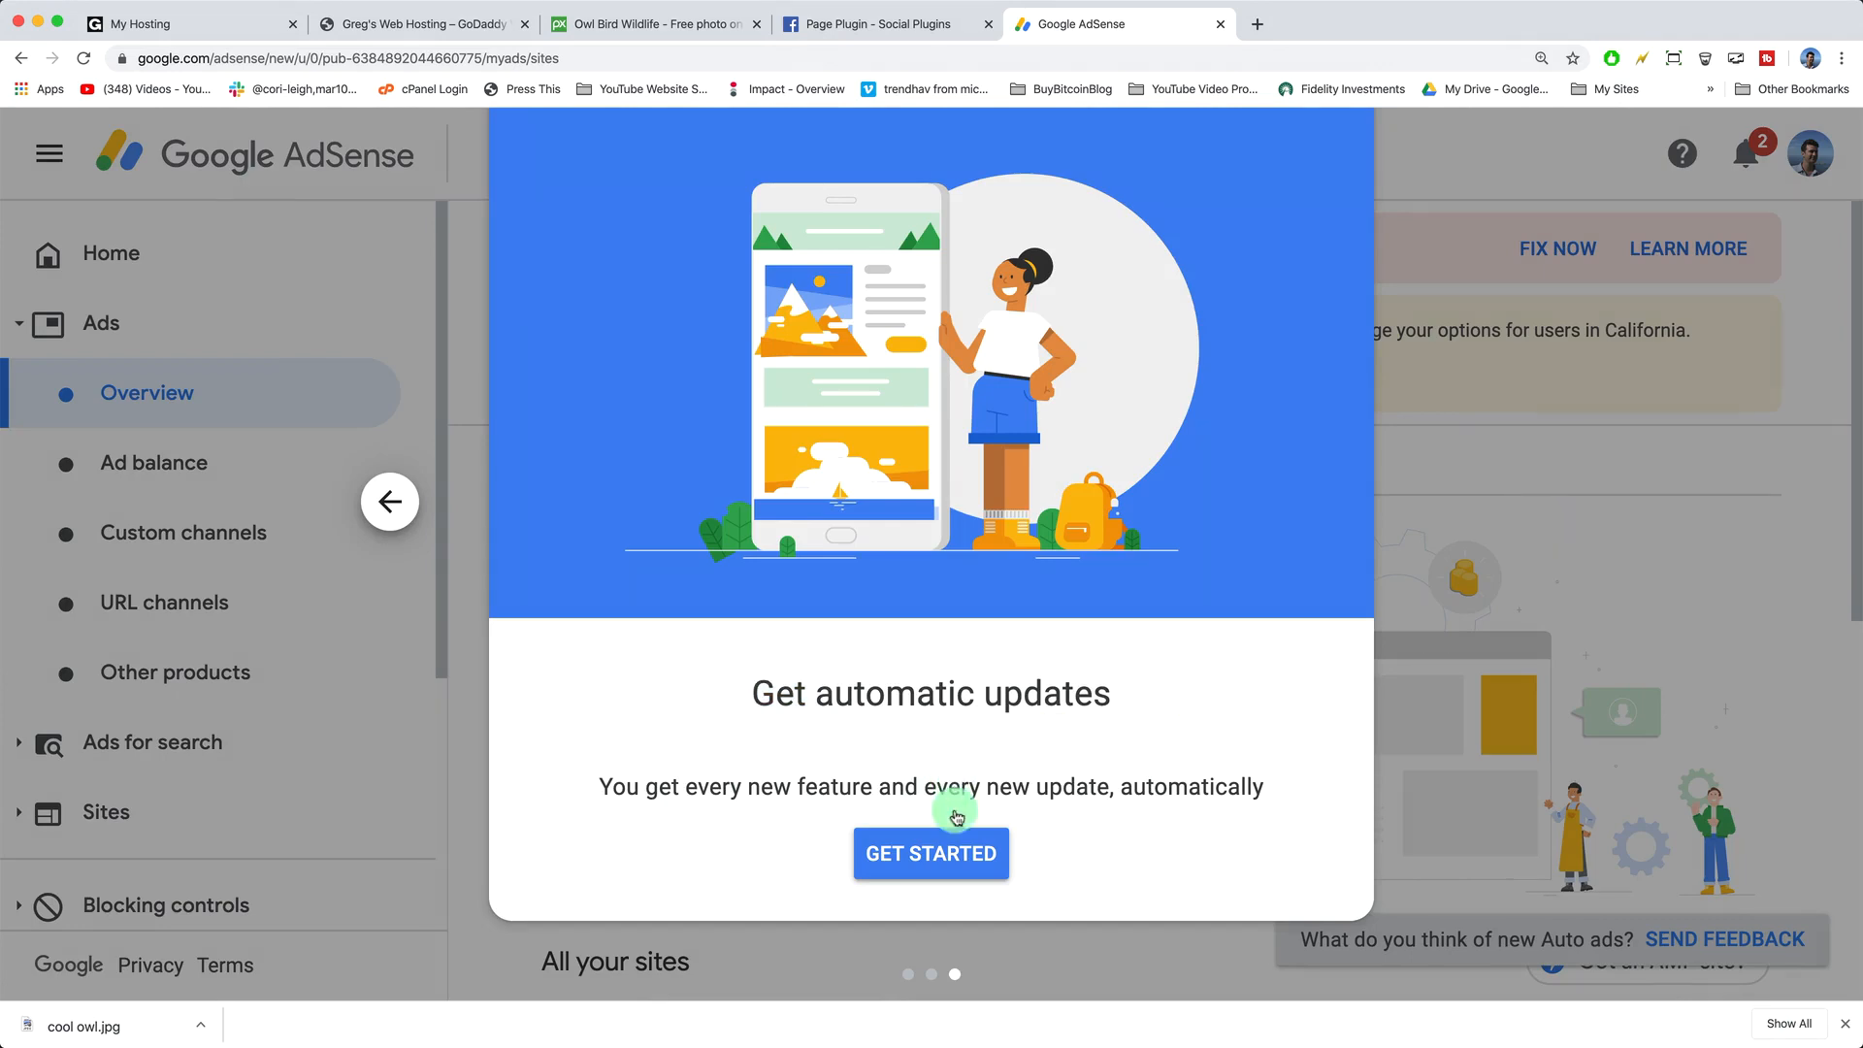
click(951, 849)
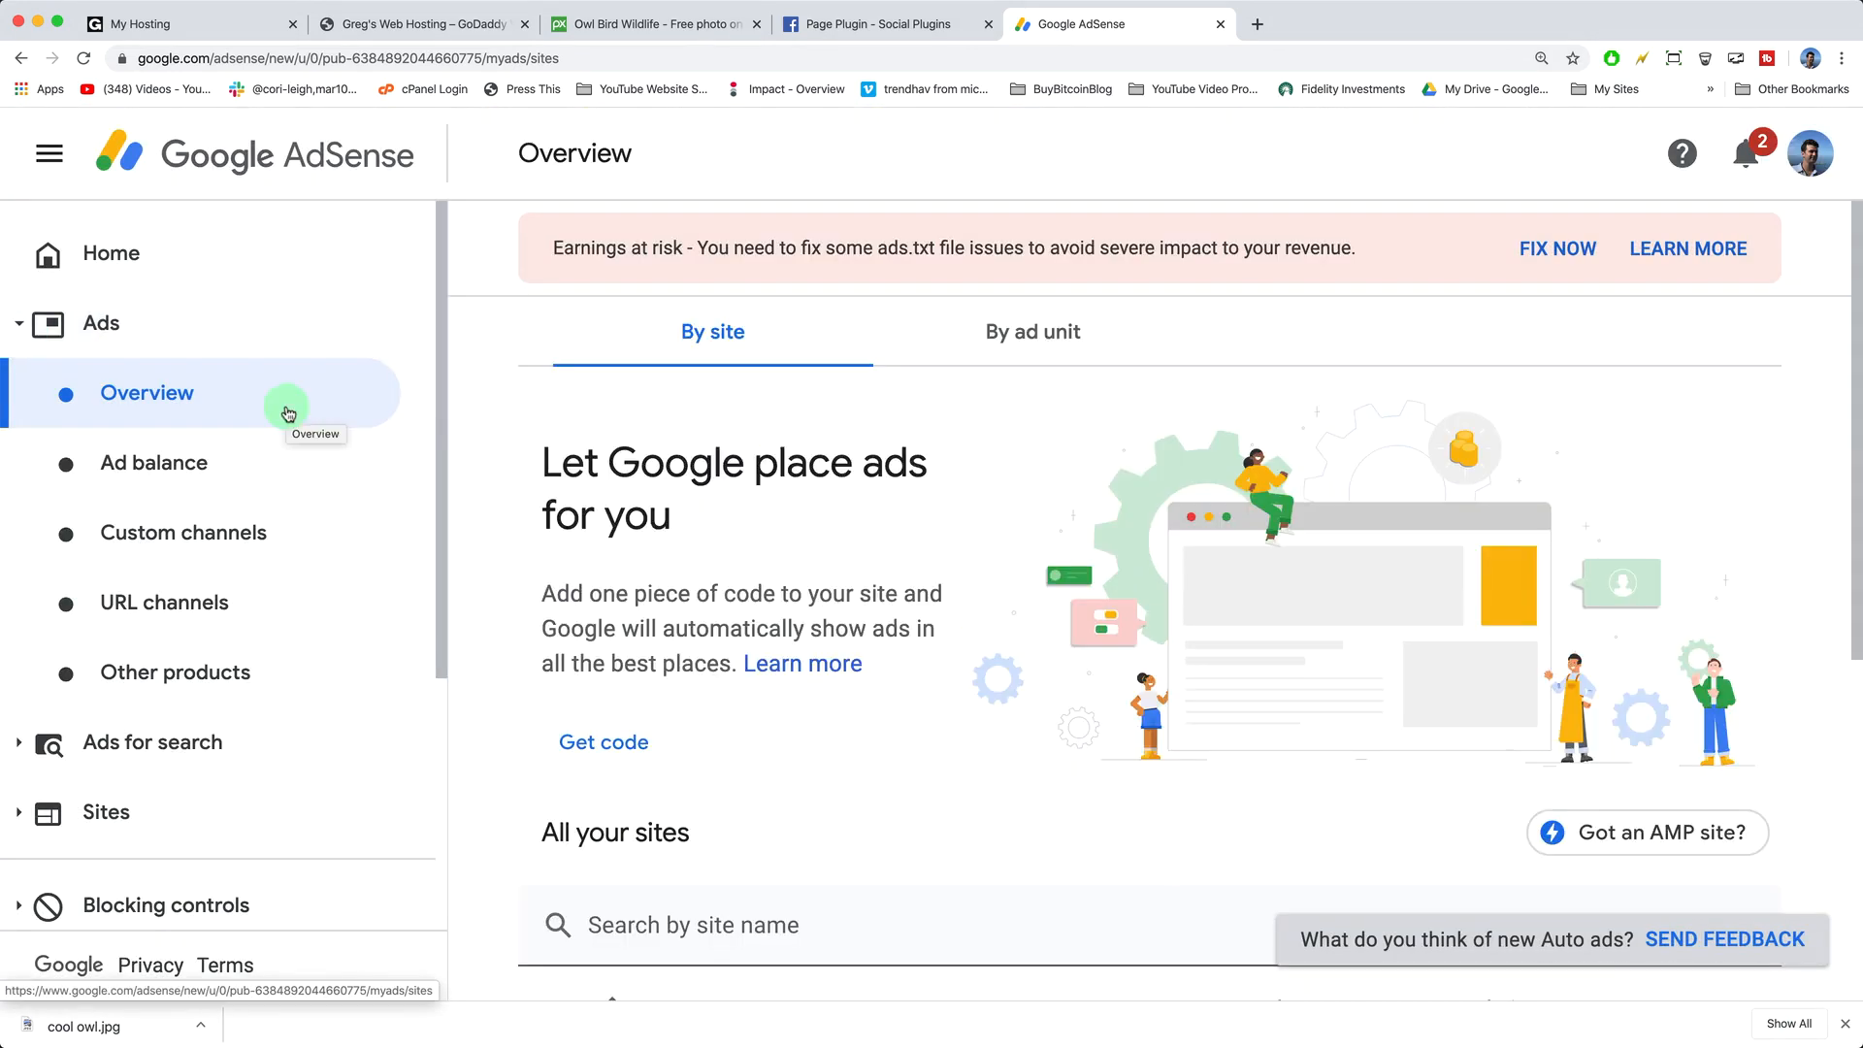
- Create a 'GoDaddy Wp Ad' display ad unit, copy its code, and return to the WordPress tab
click(1019, 335)
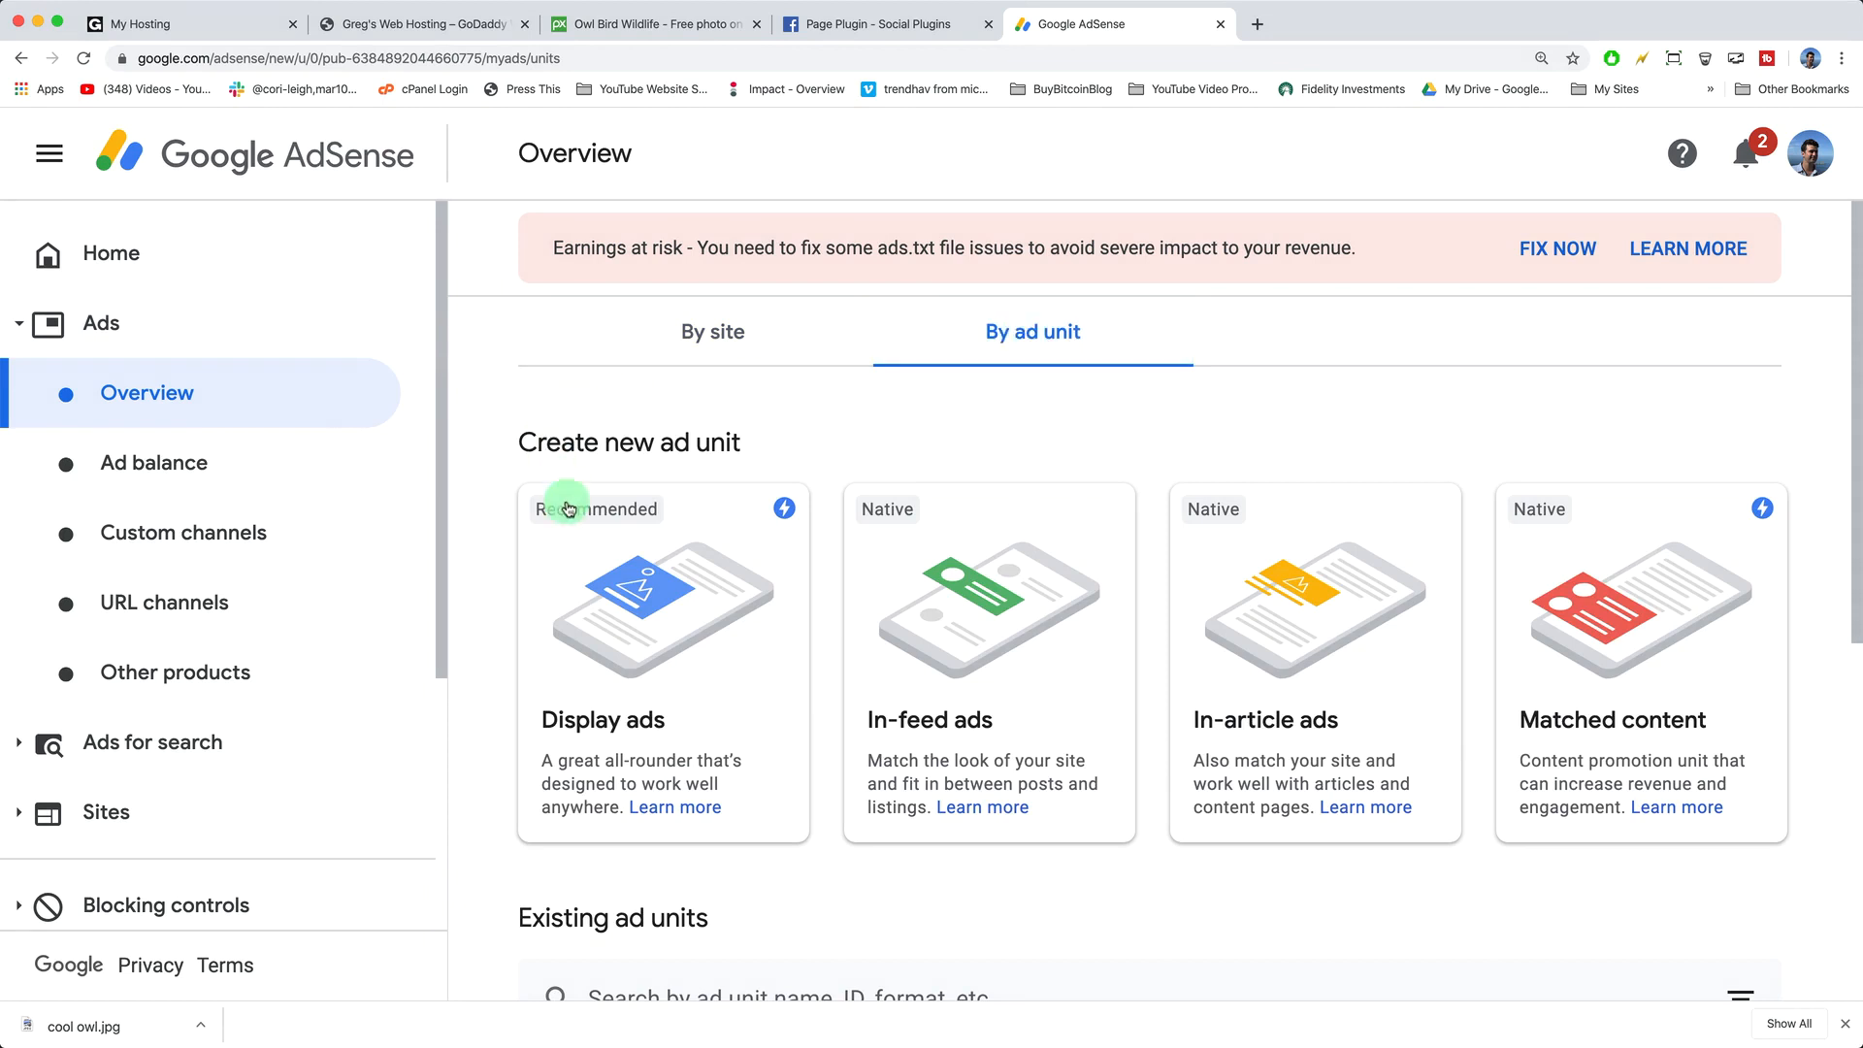
click(684, 582)
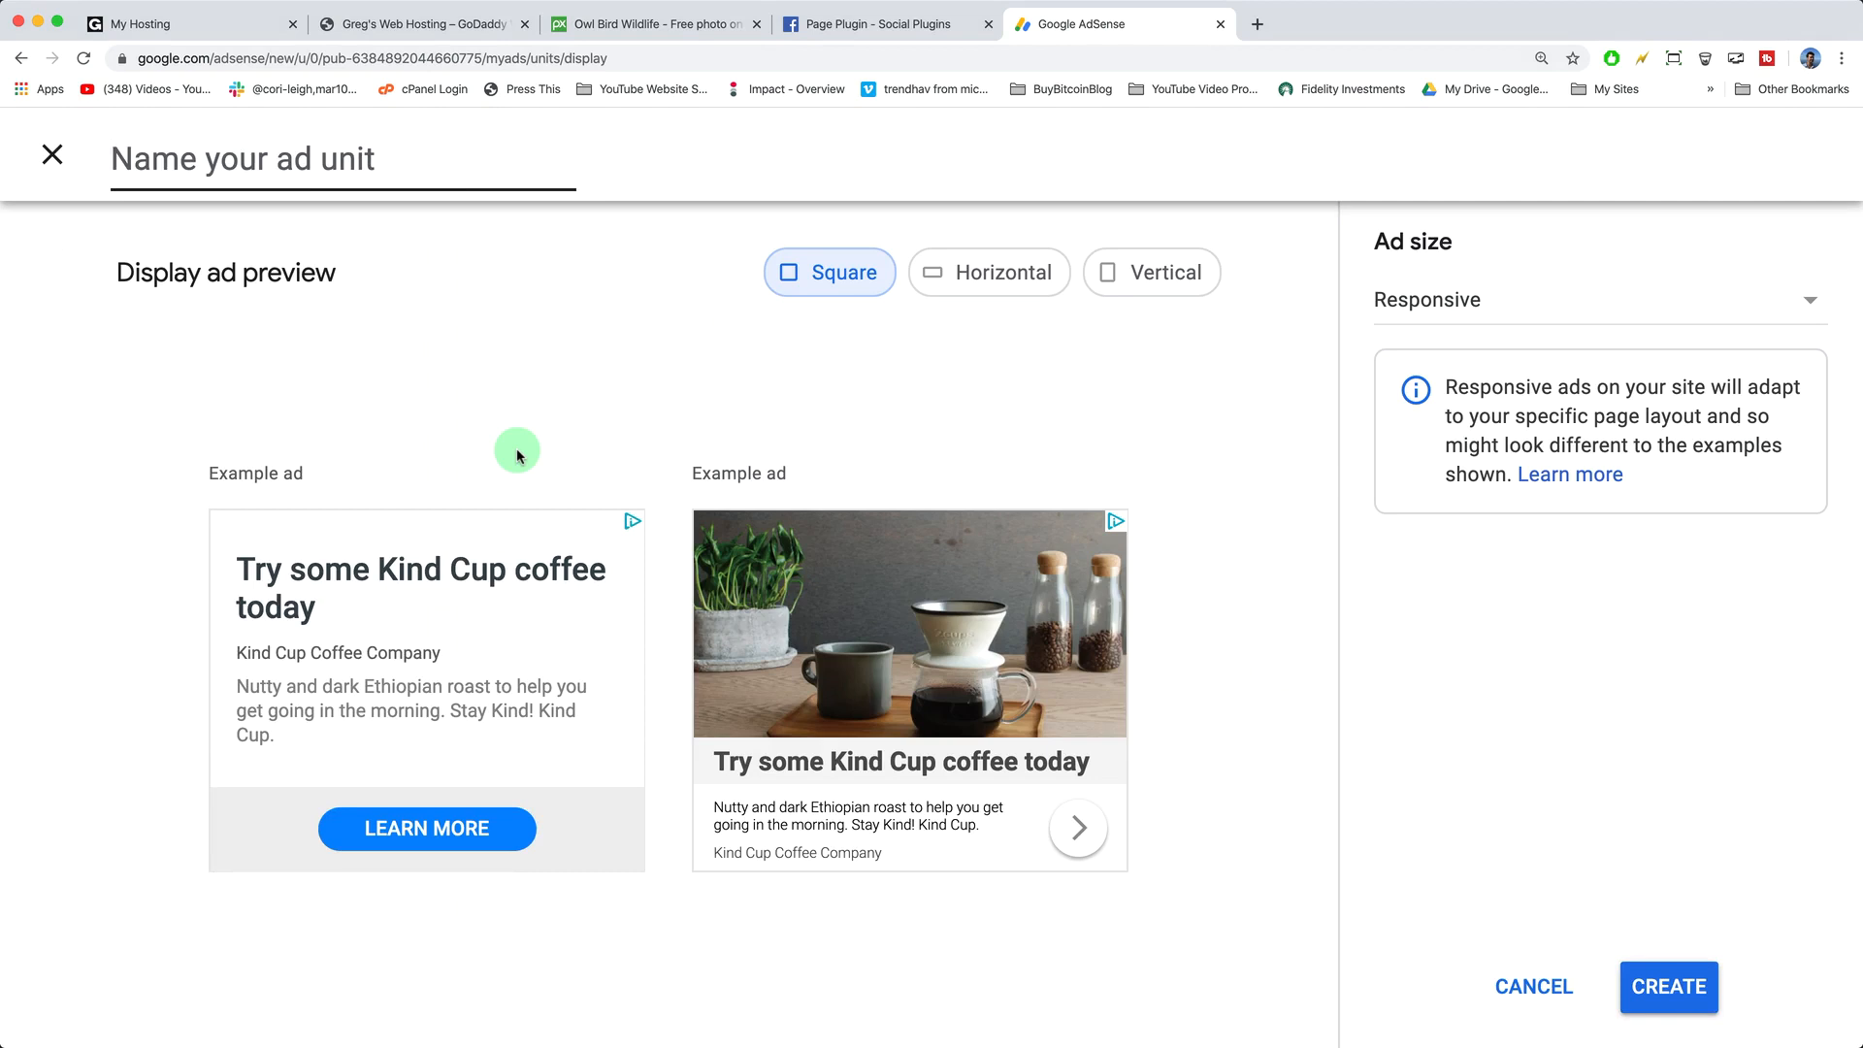
text(GoDaddy Wp Ad)
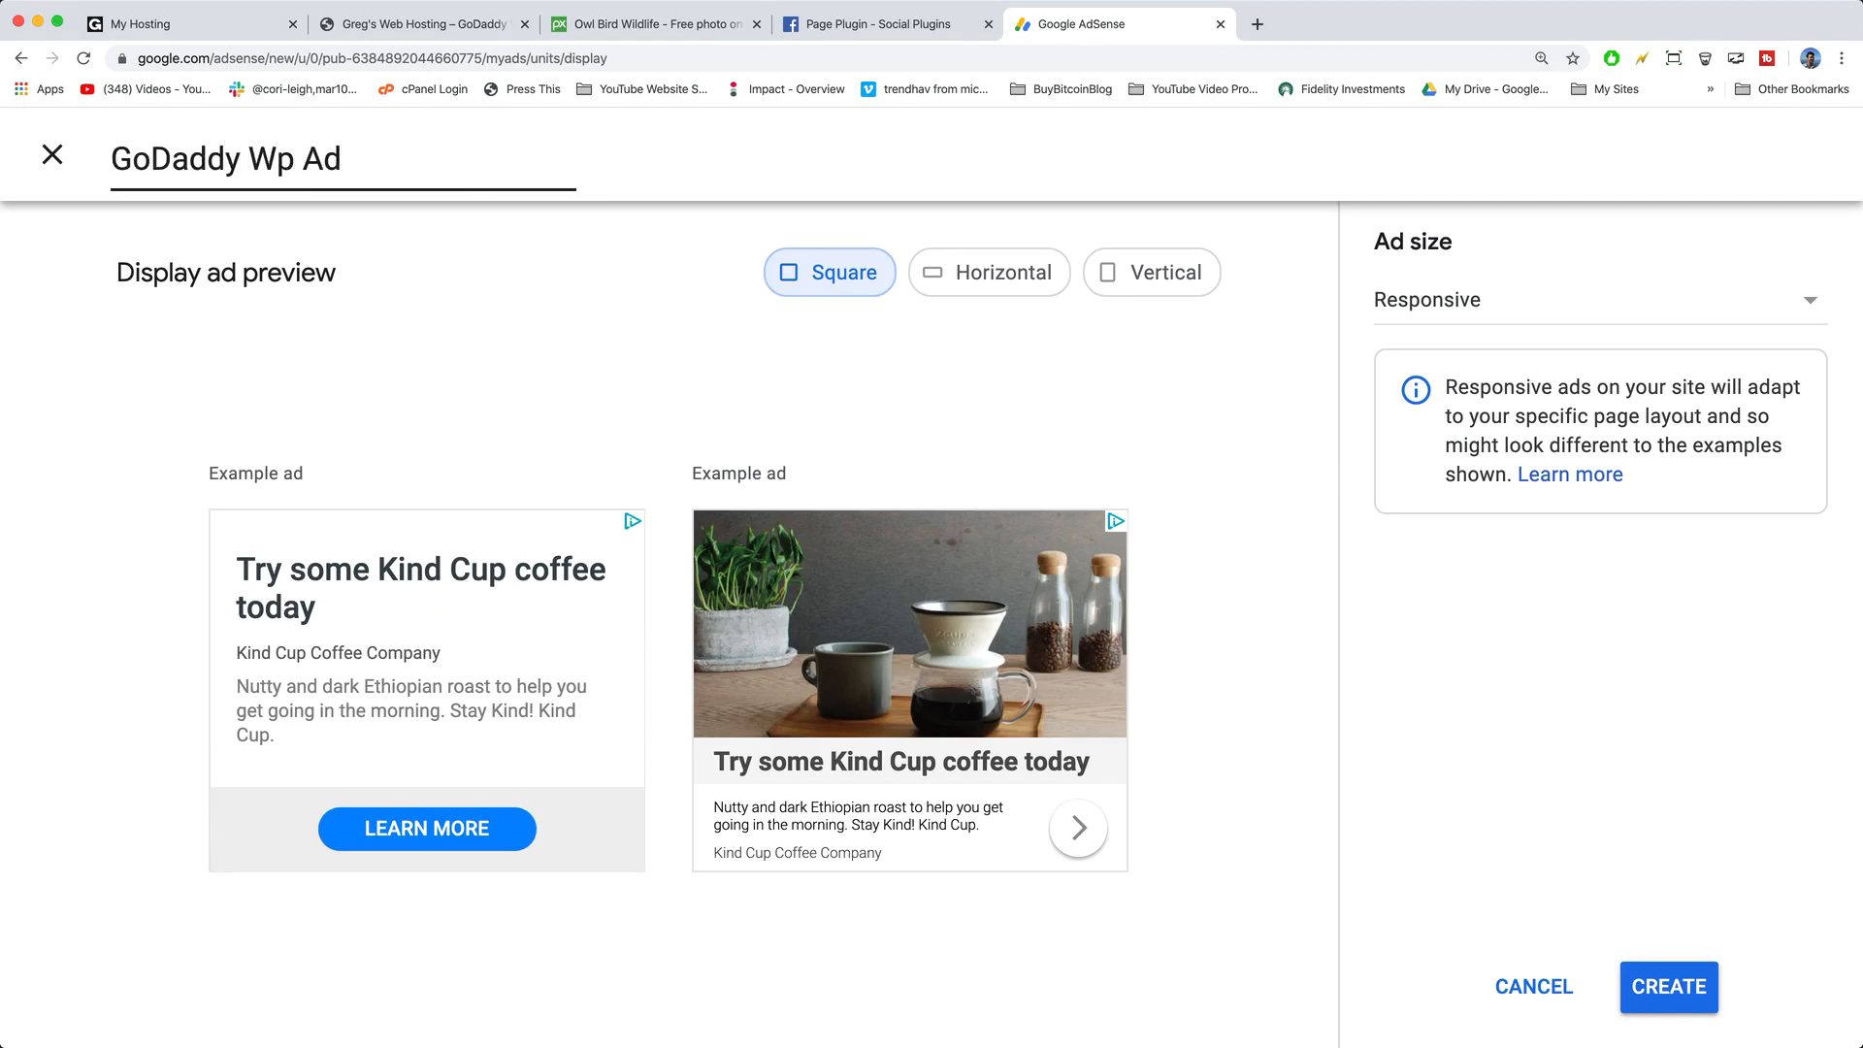
click(956, 273)
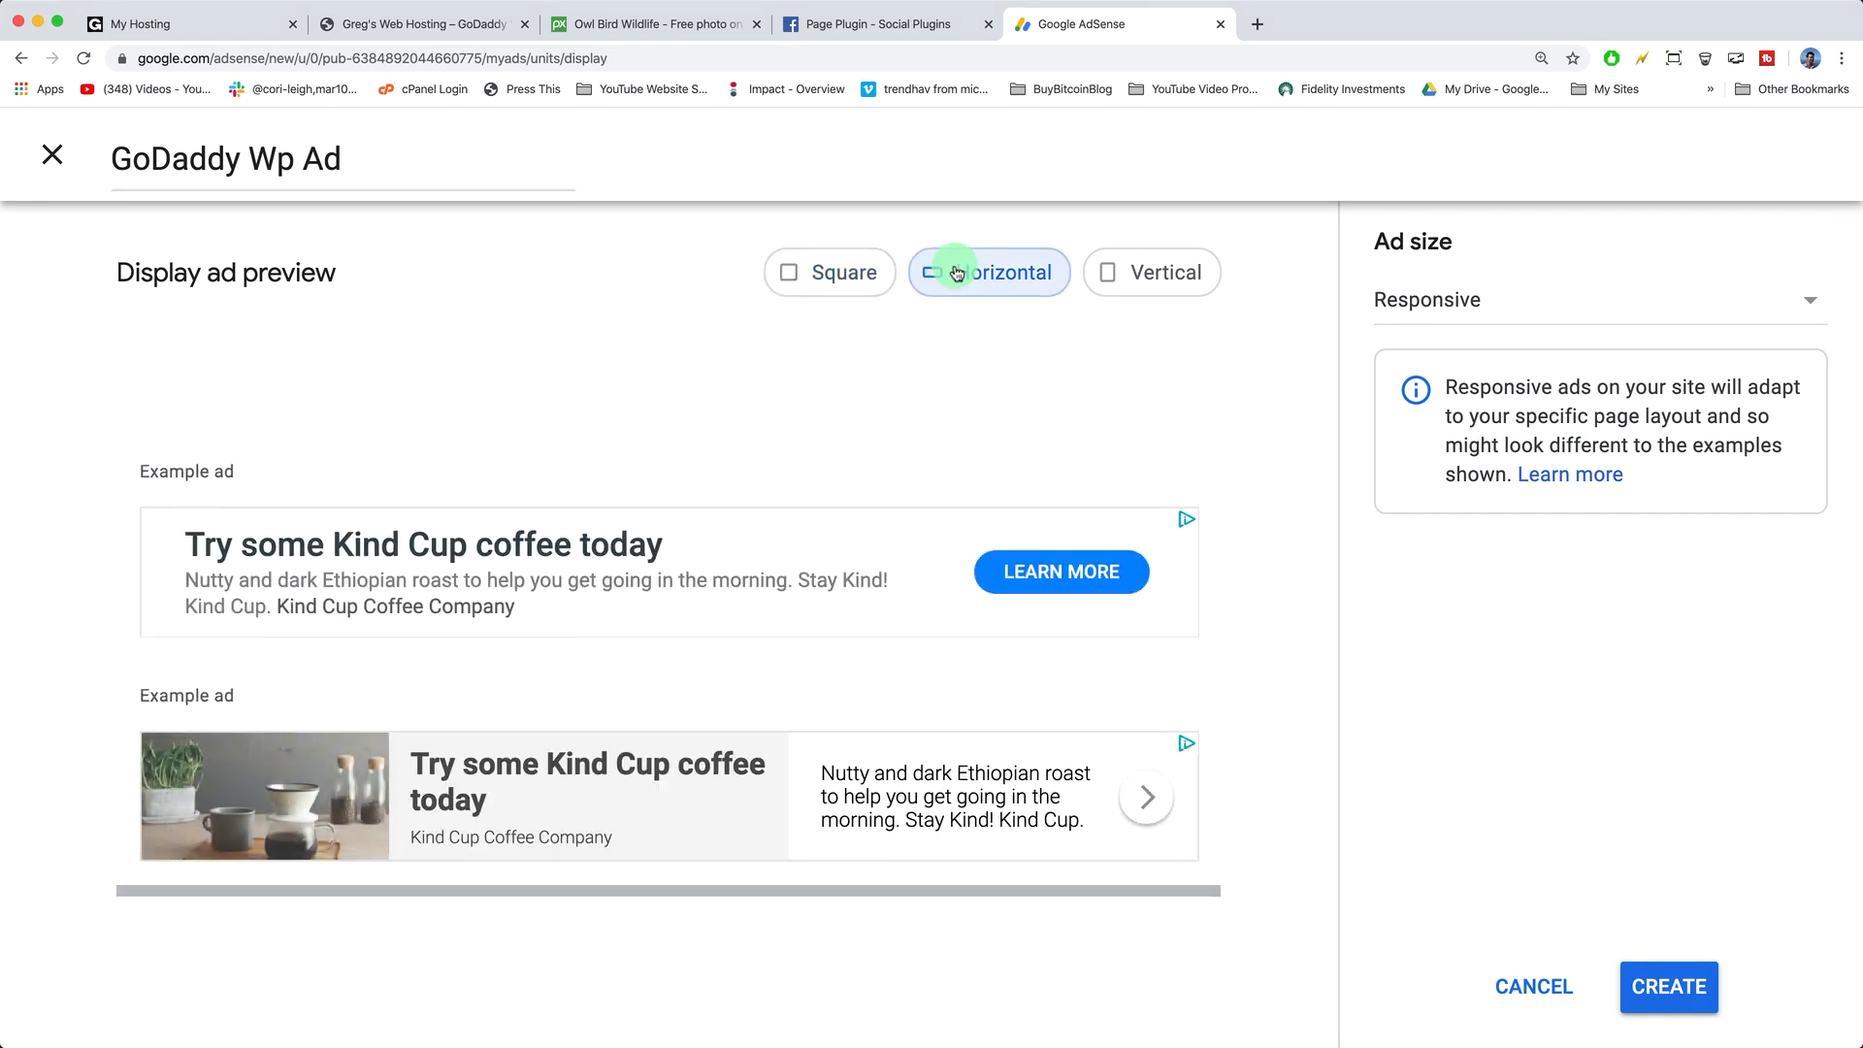
click(1197, 268)
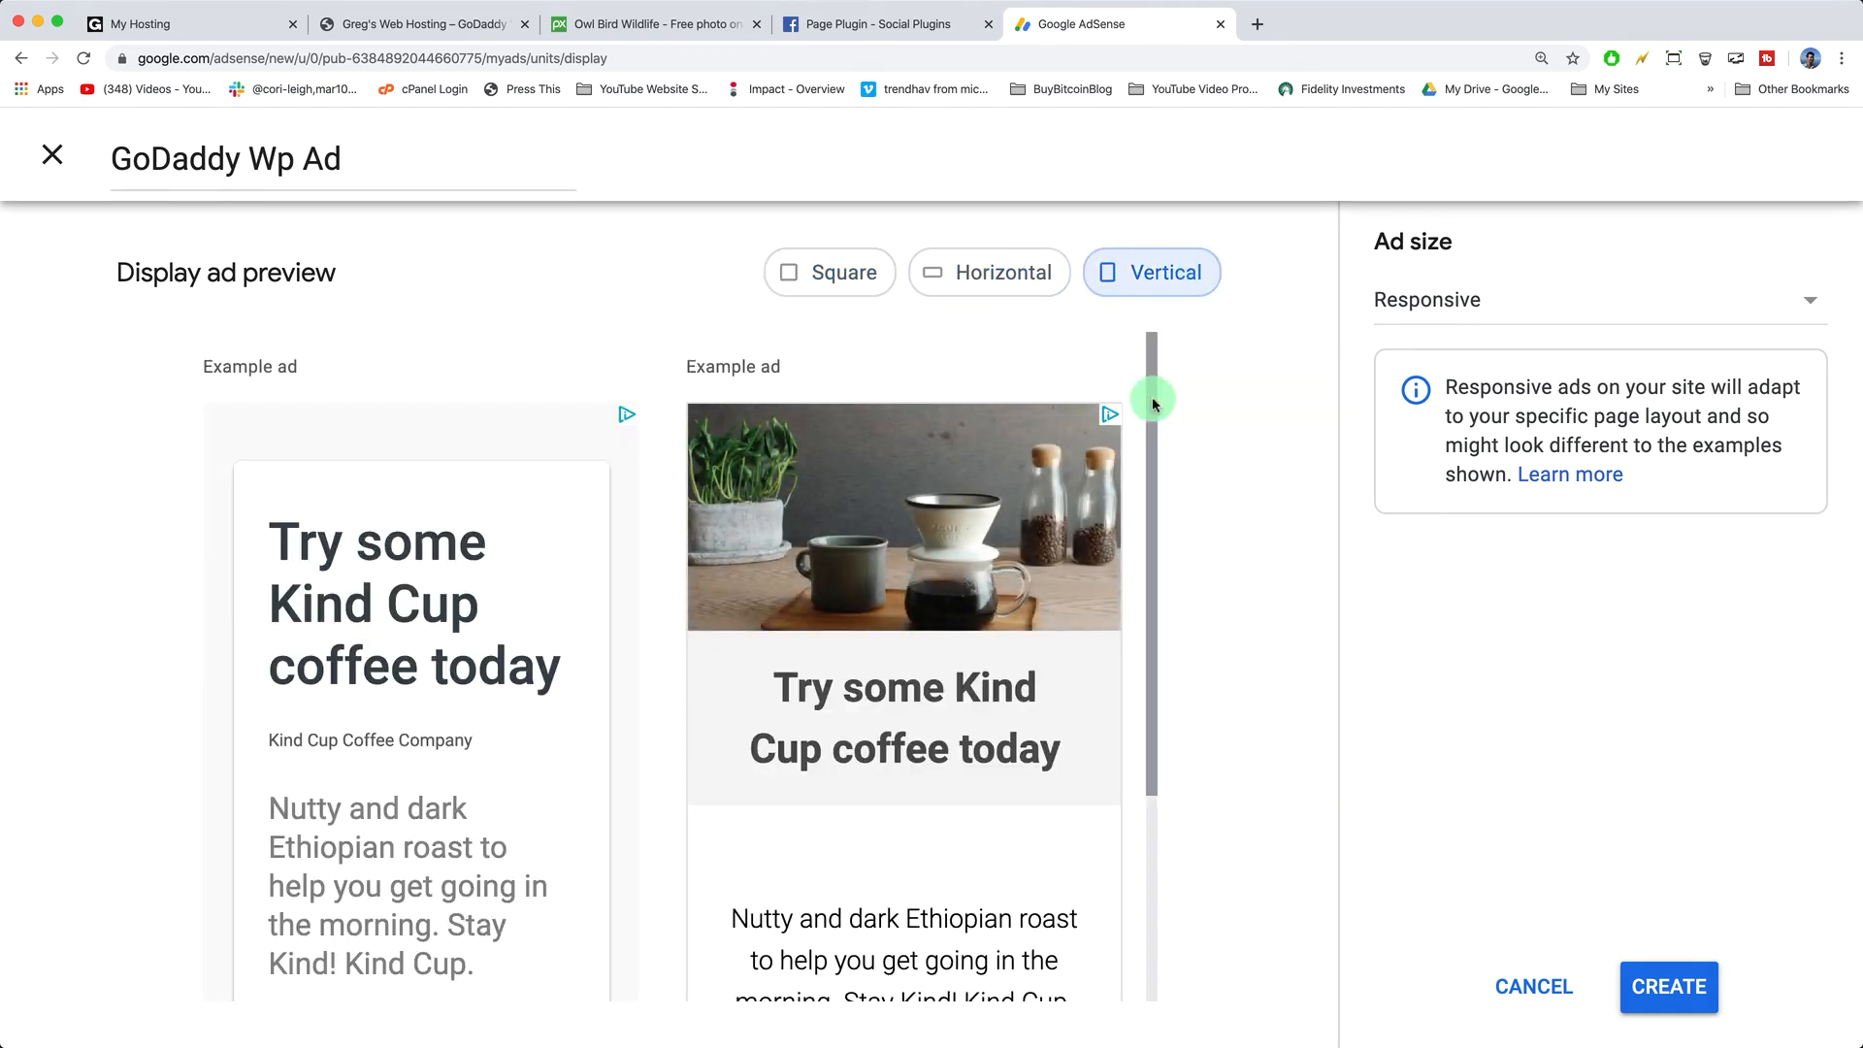
scroll(1081, 570, down, 2)
scroll(1081, 570, up, 2)
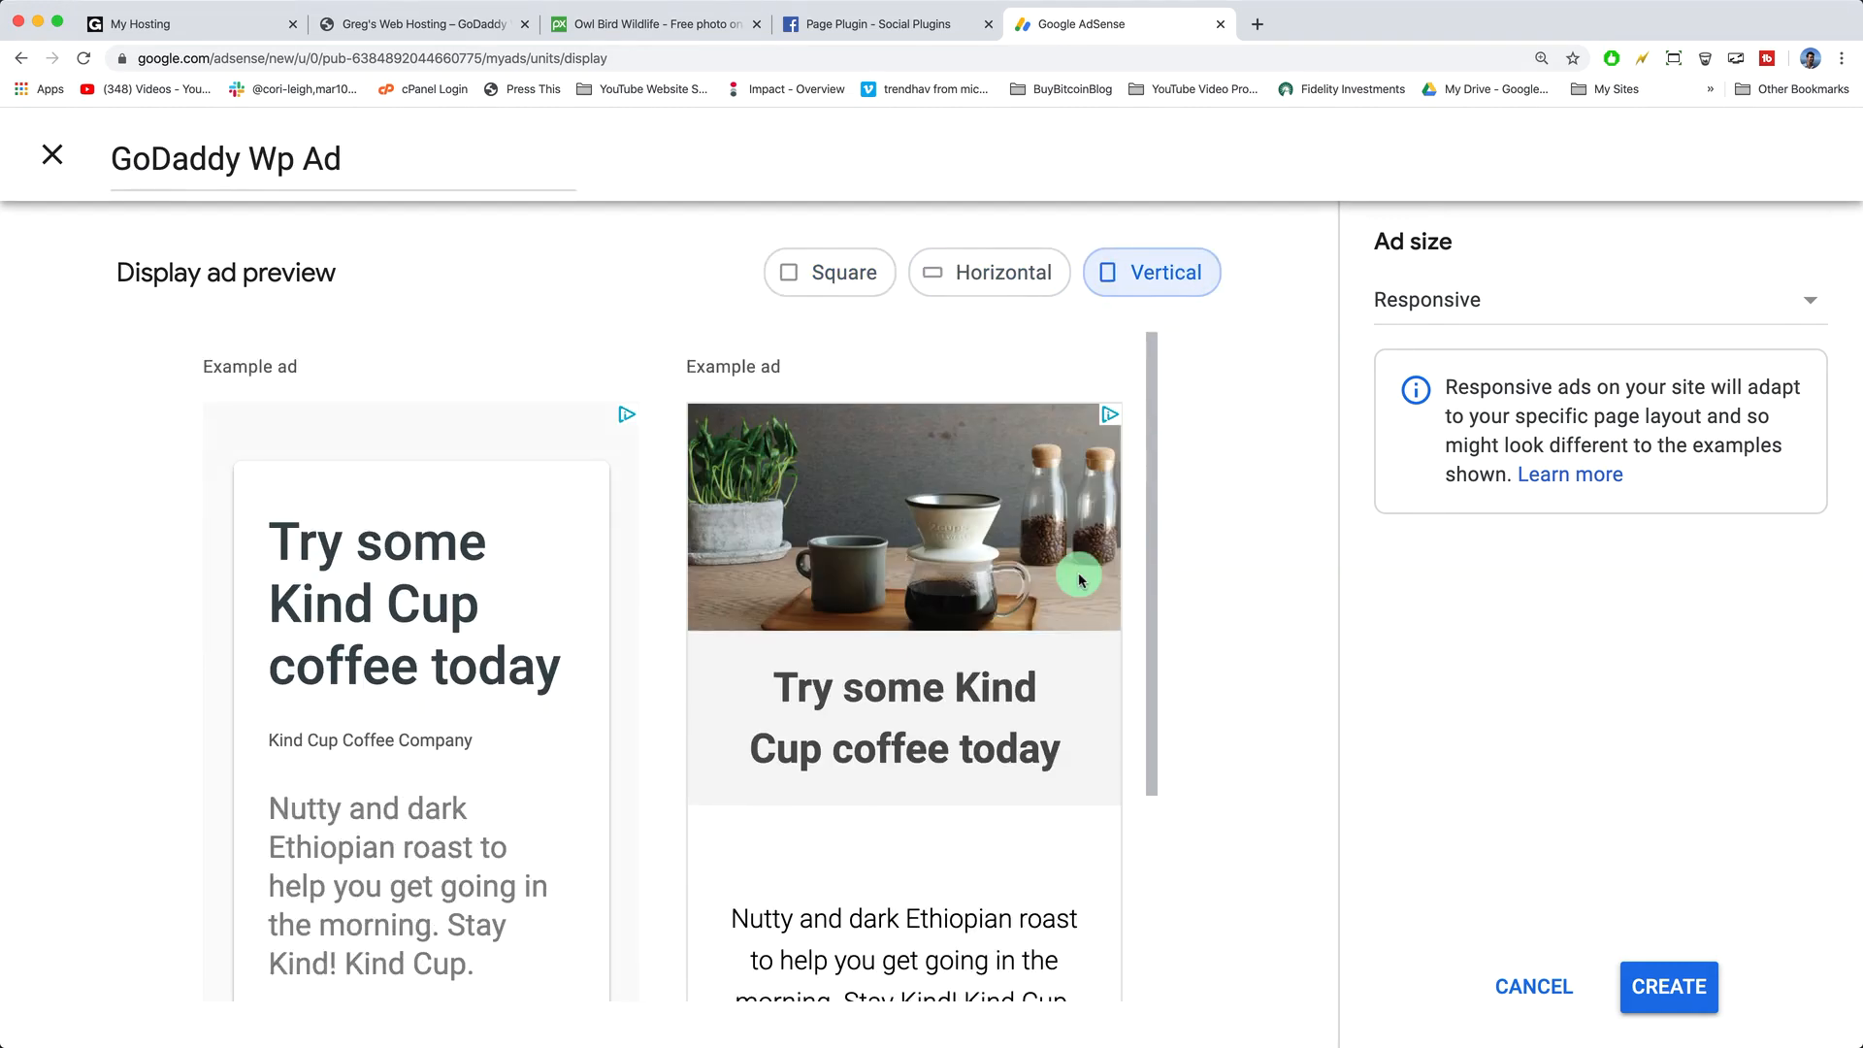
click(1665, 988)
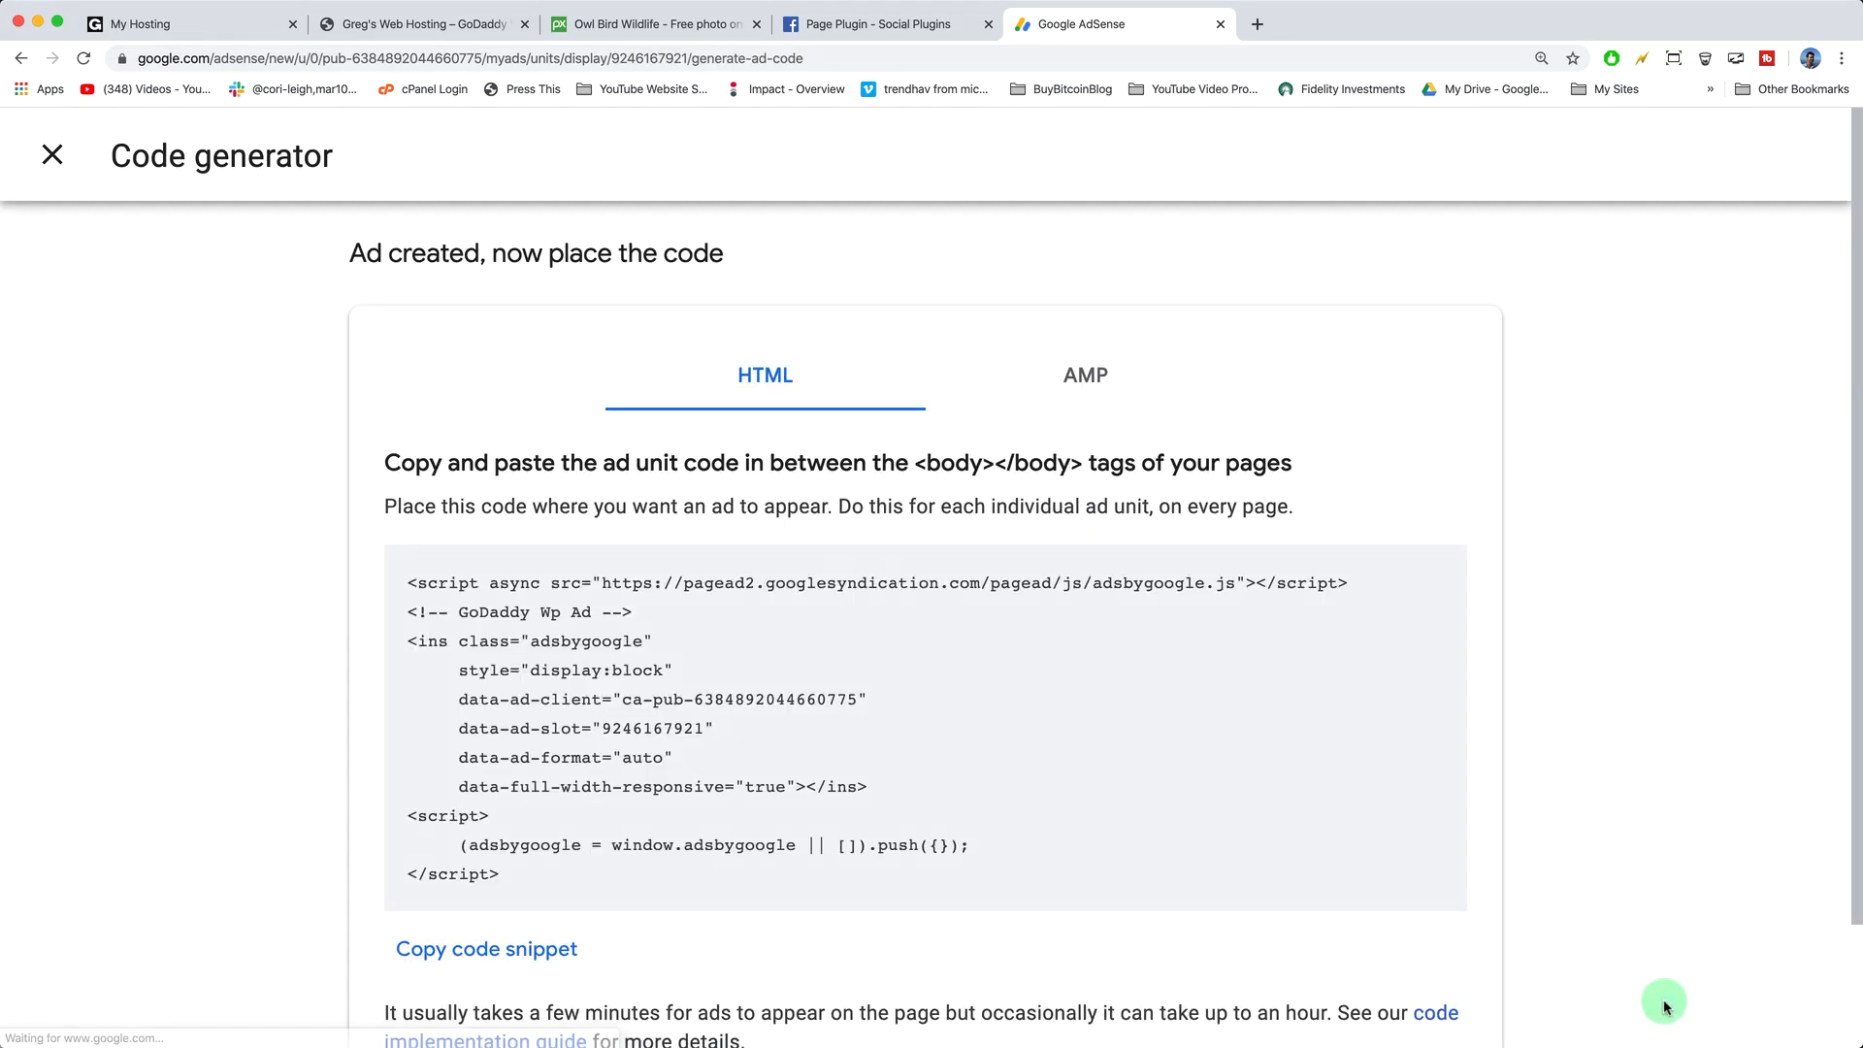
click(490, 949)
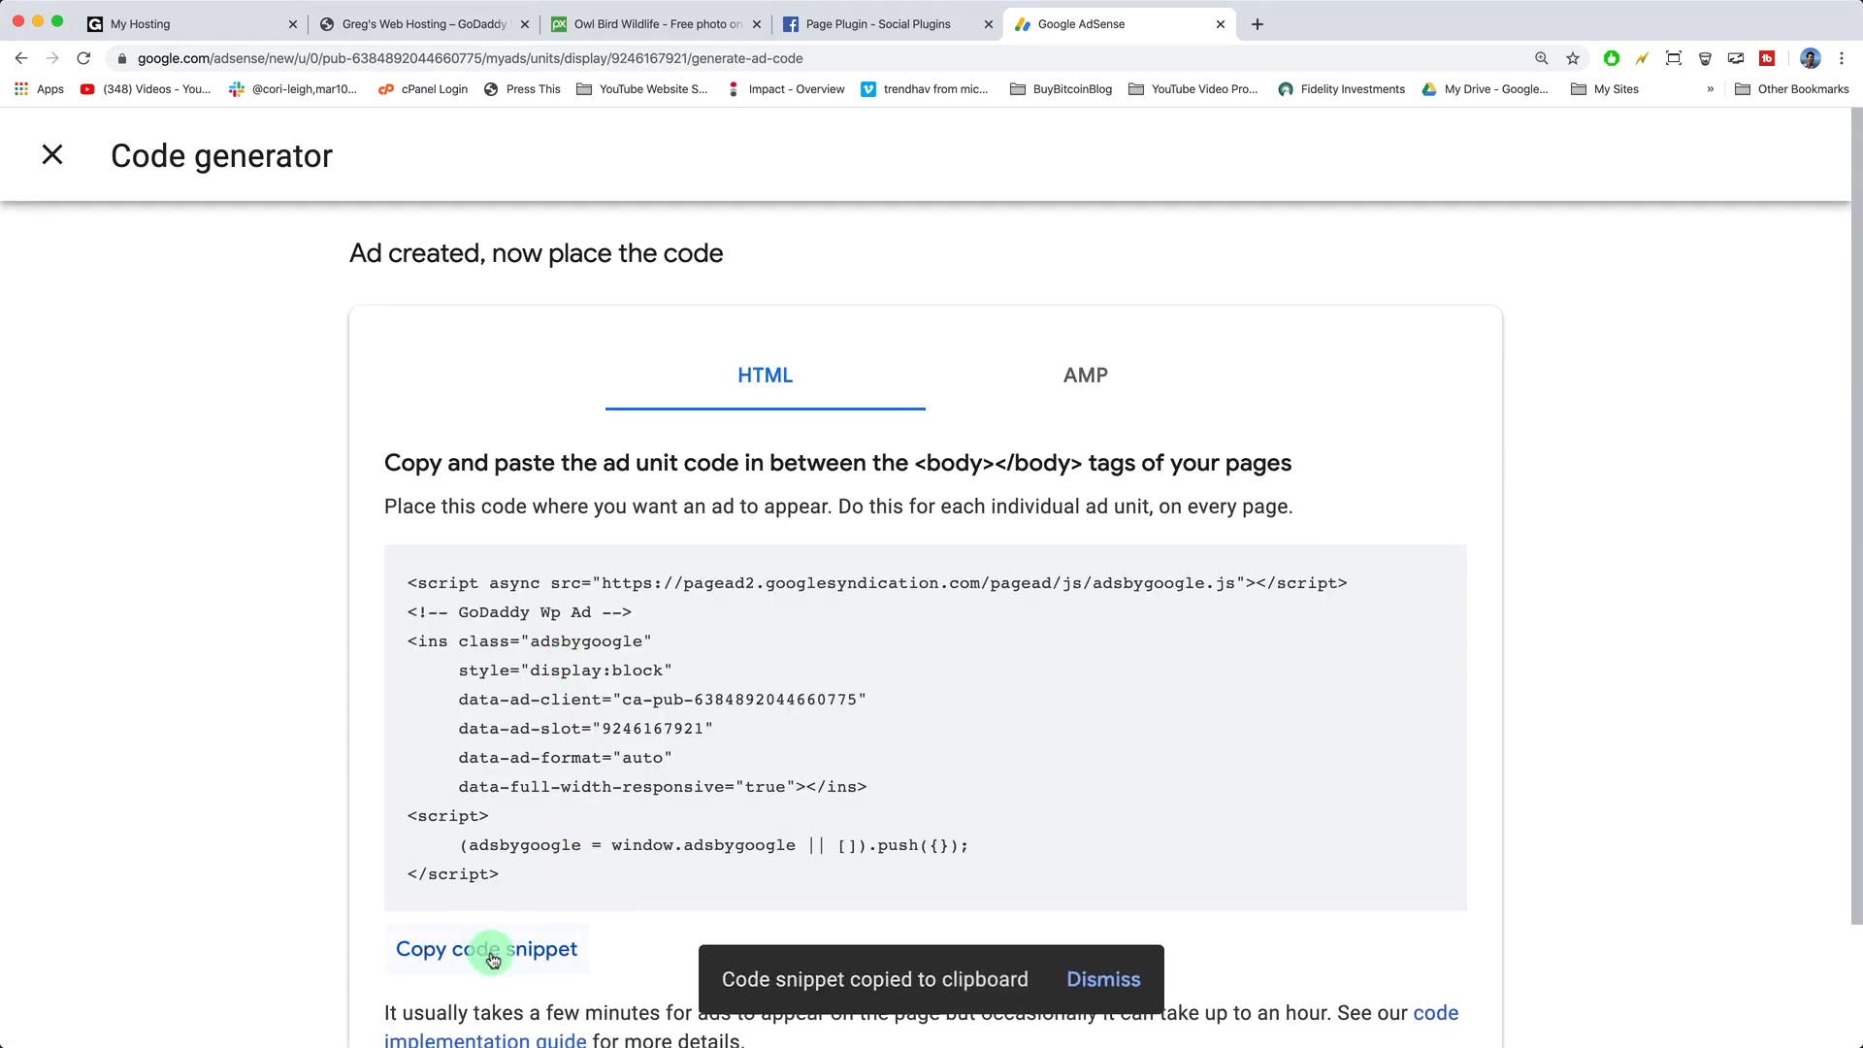
click(407, 25)
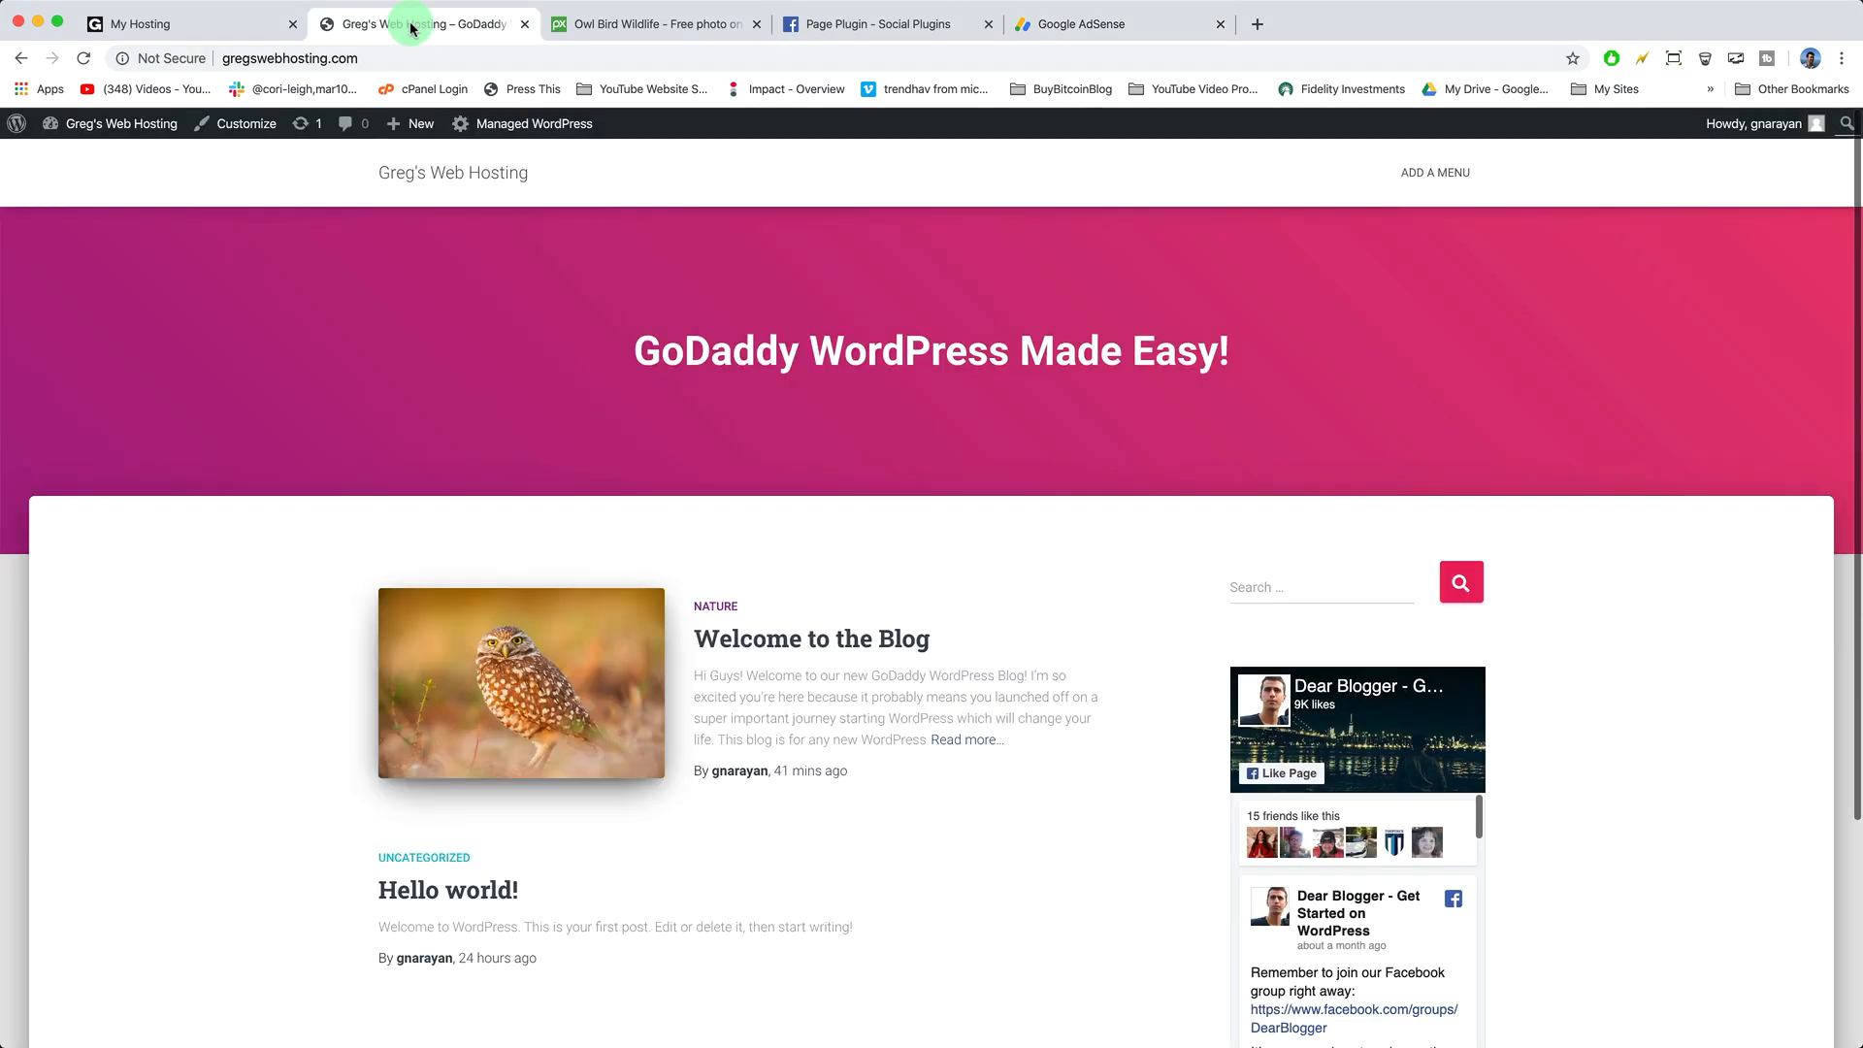
- In the Customizer, add a sidebar Custom HTML widget with the pasted GoDaddy Wp Ad code and publish
click(244, 125)
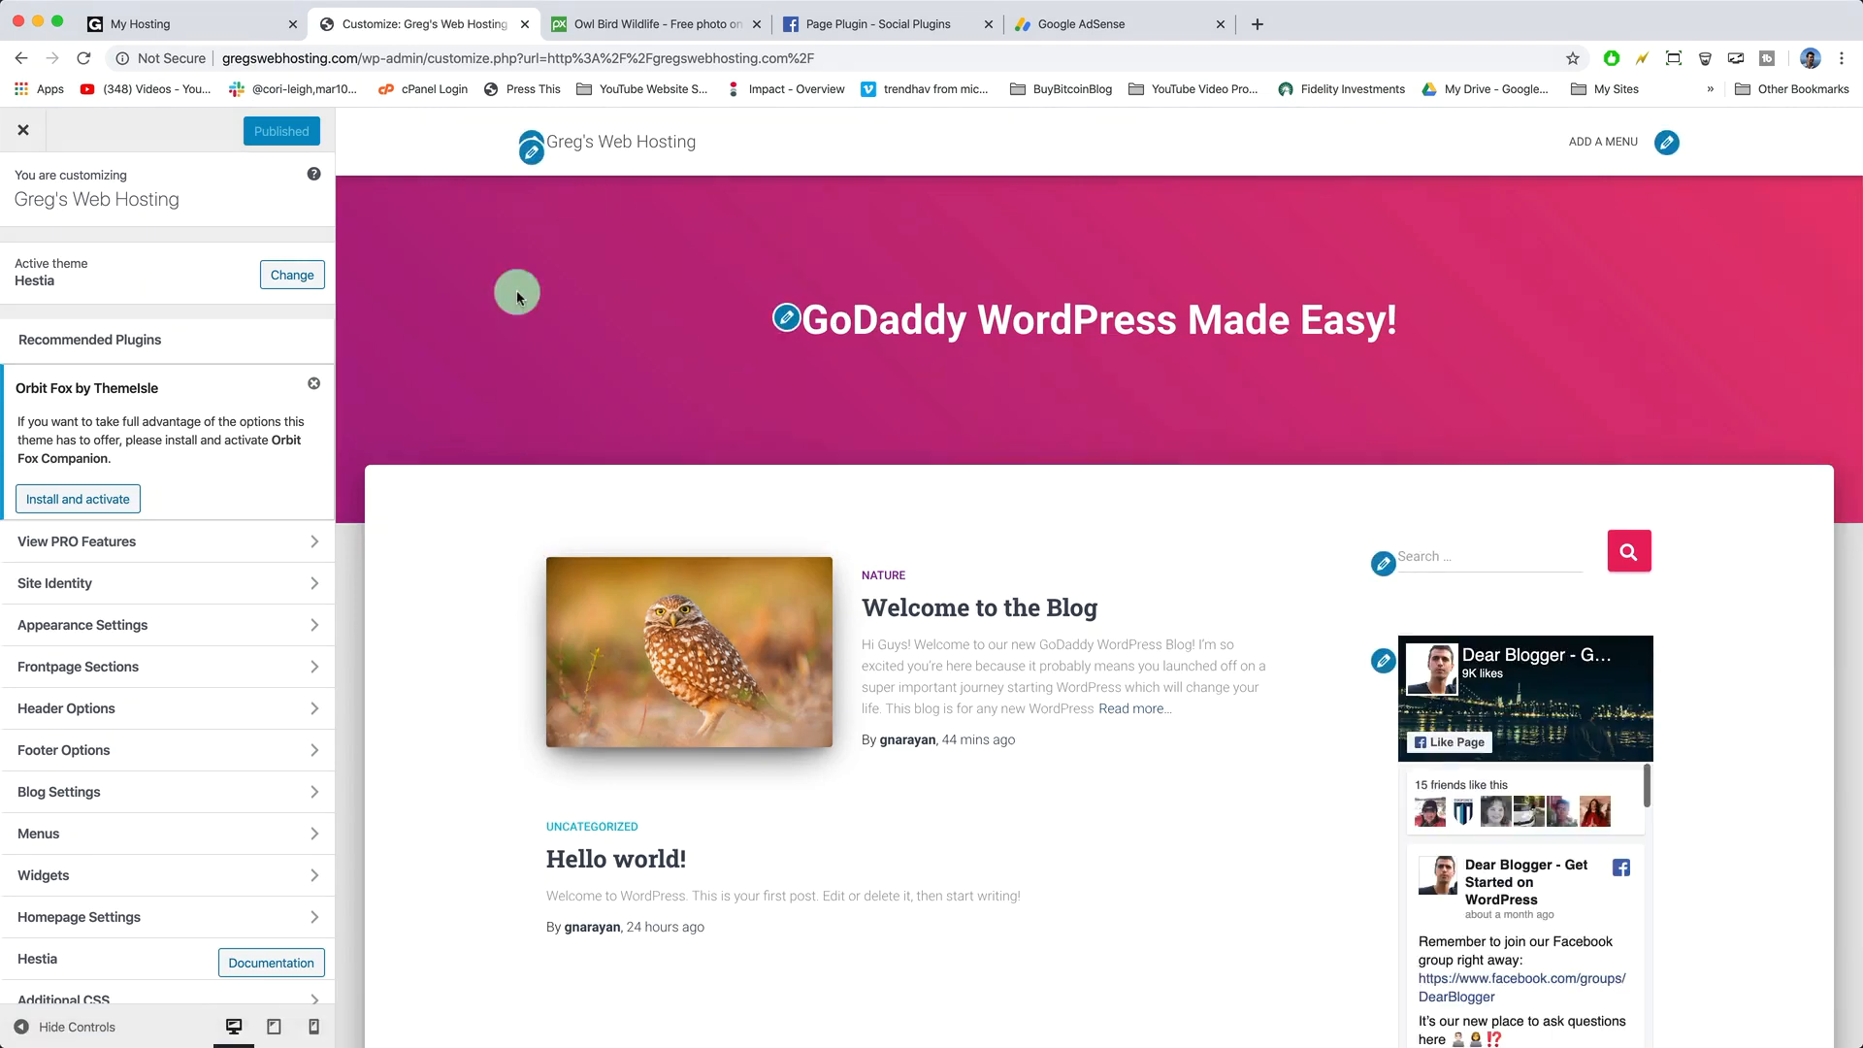
click(299, 874)
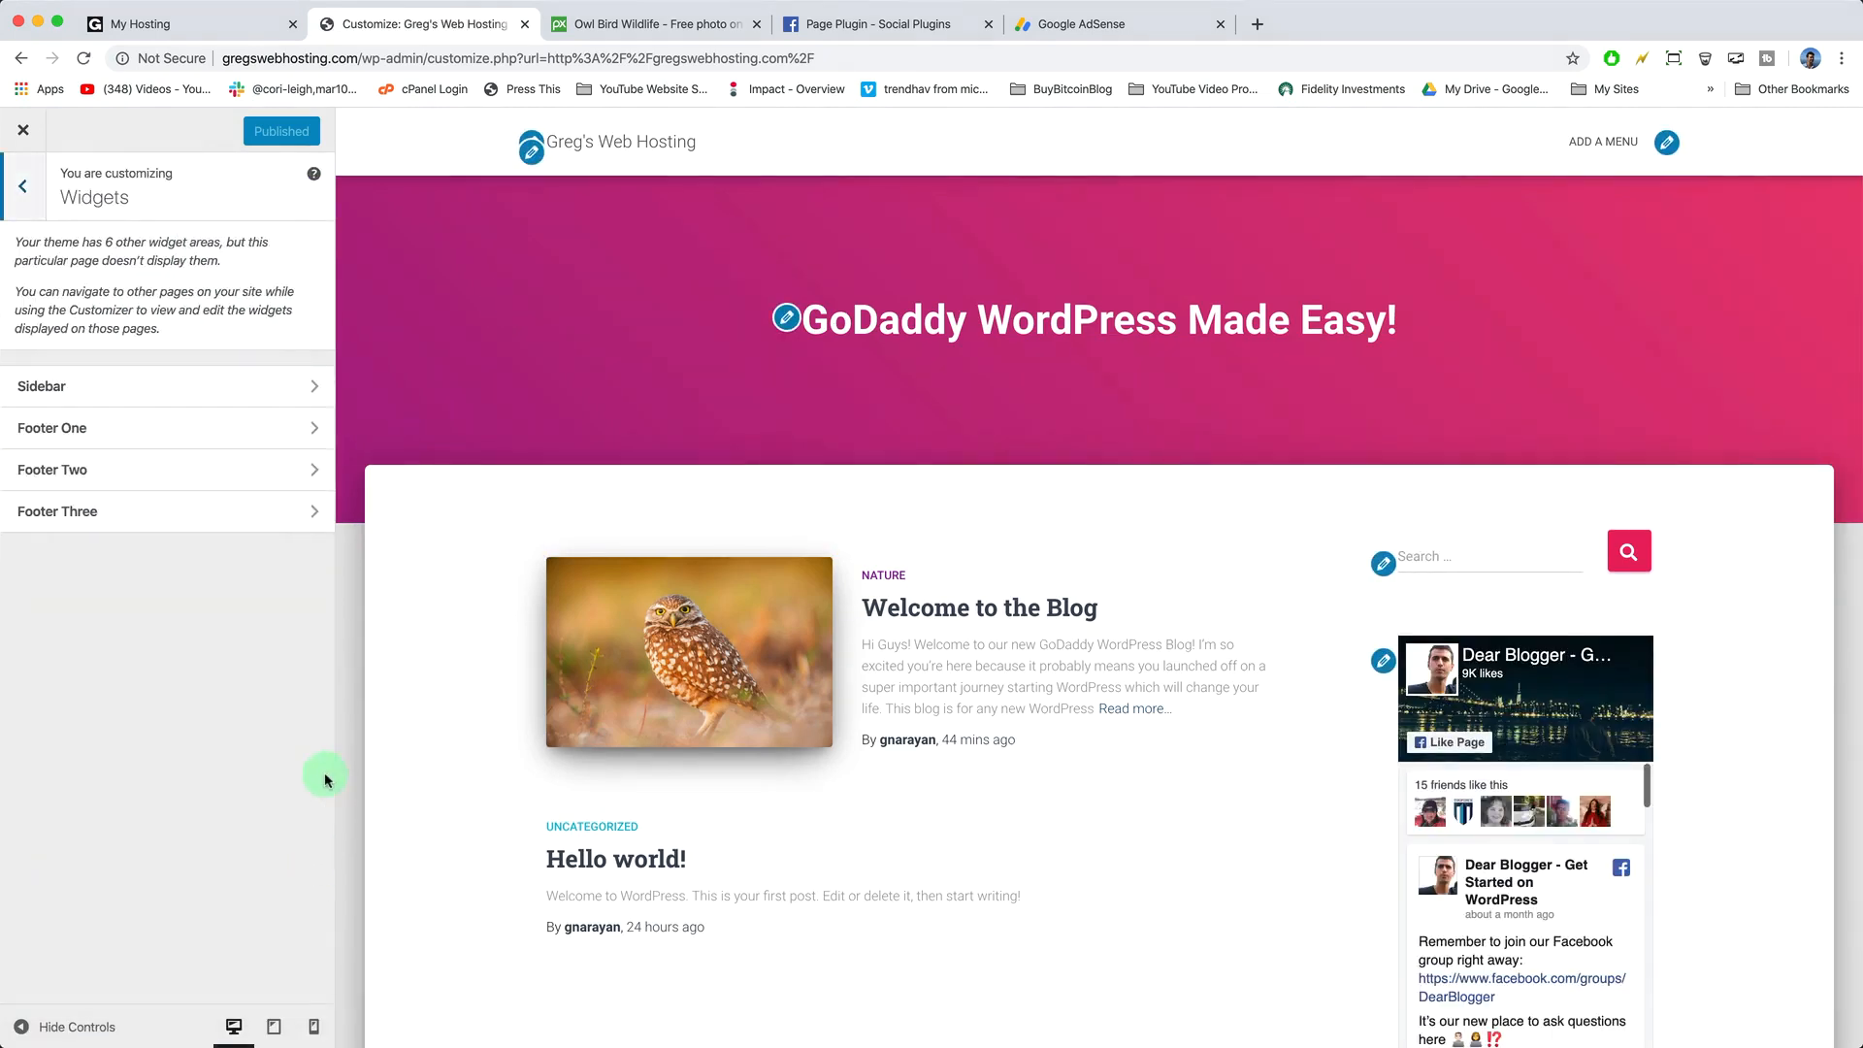
click(242, 388)
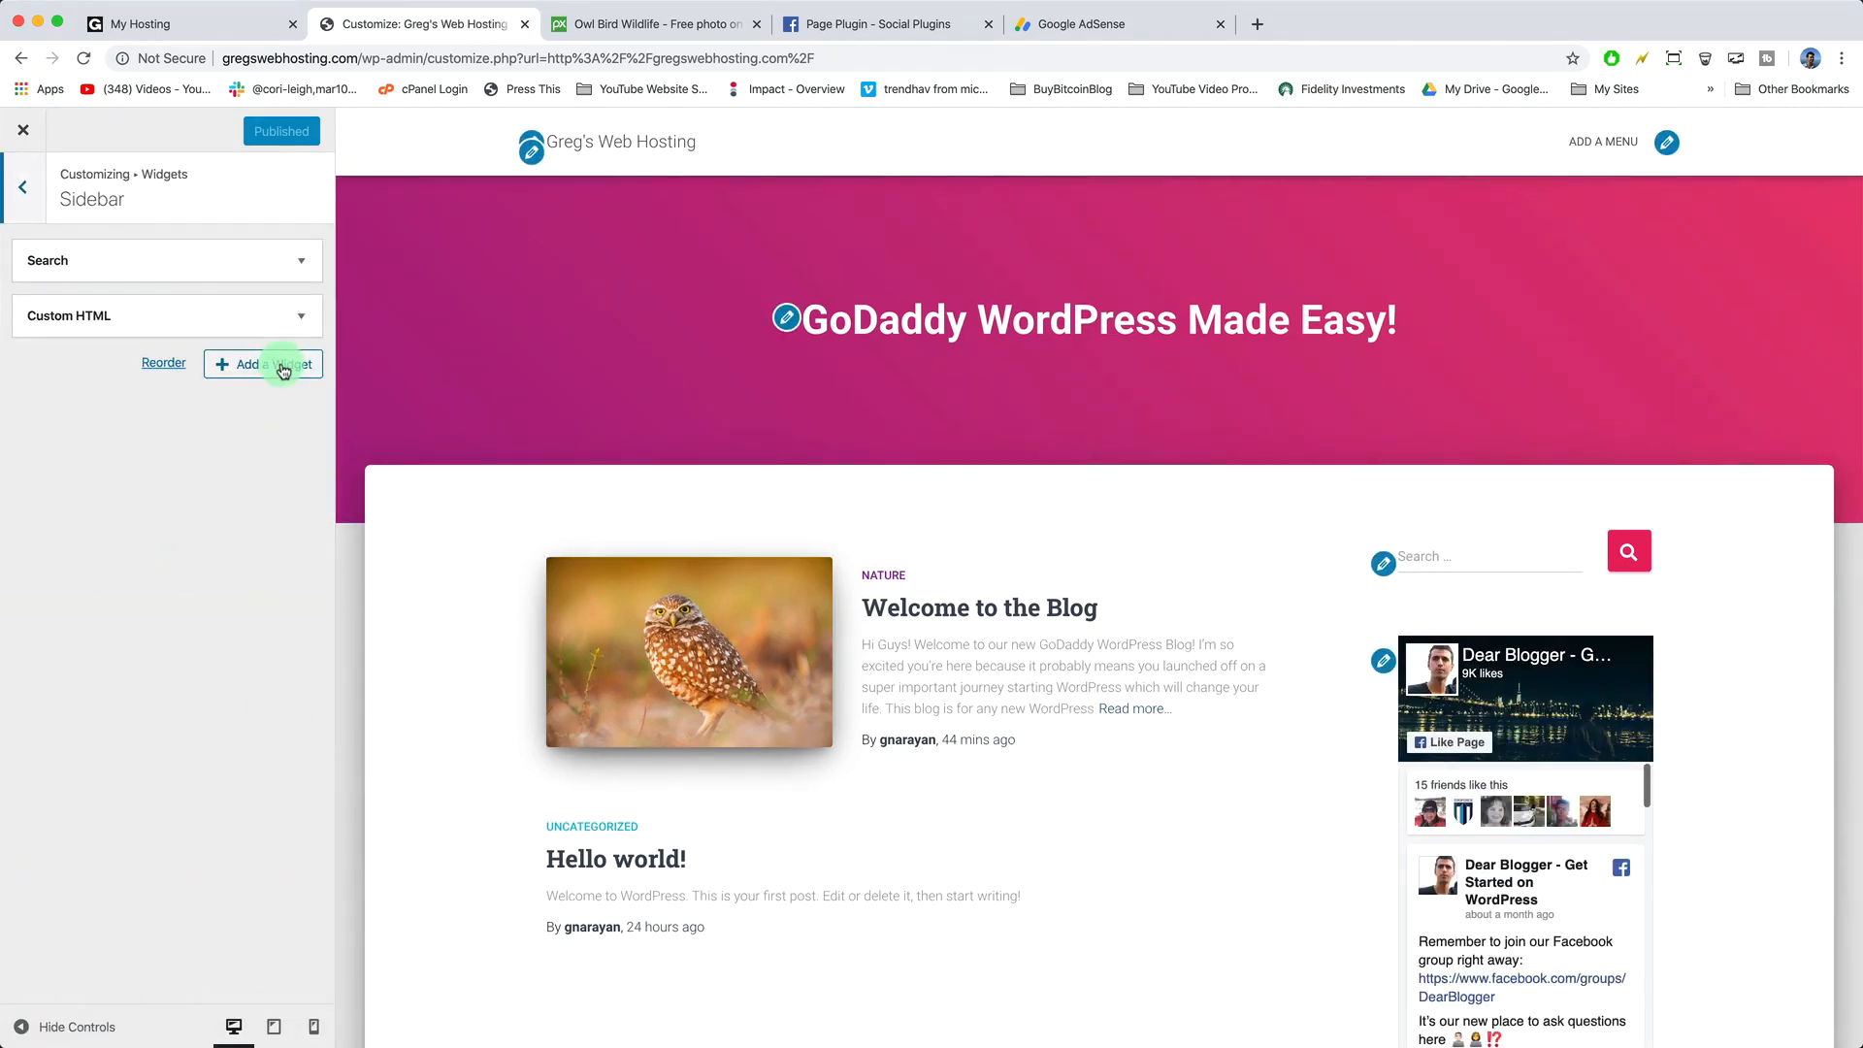
click(282, 369)
click(464, 468)
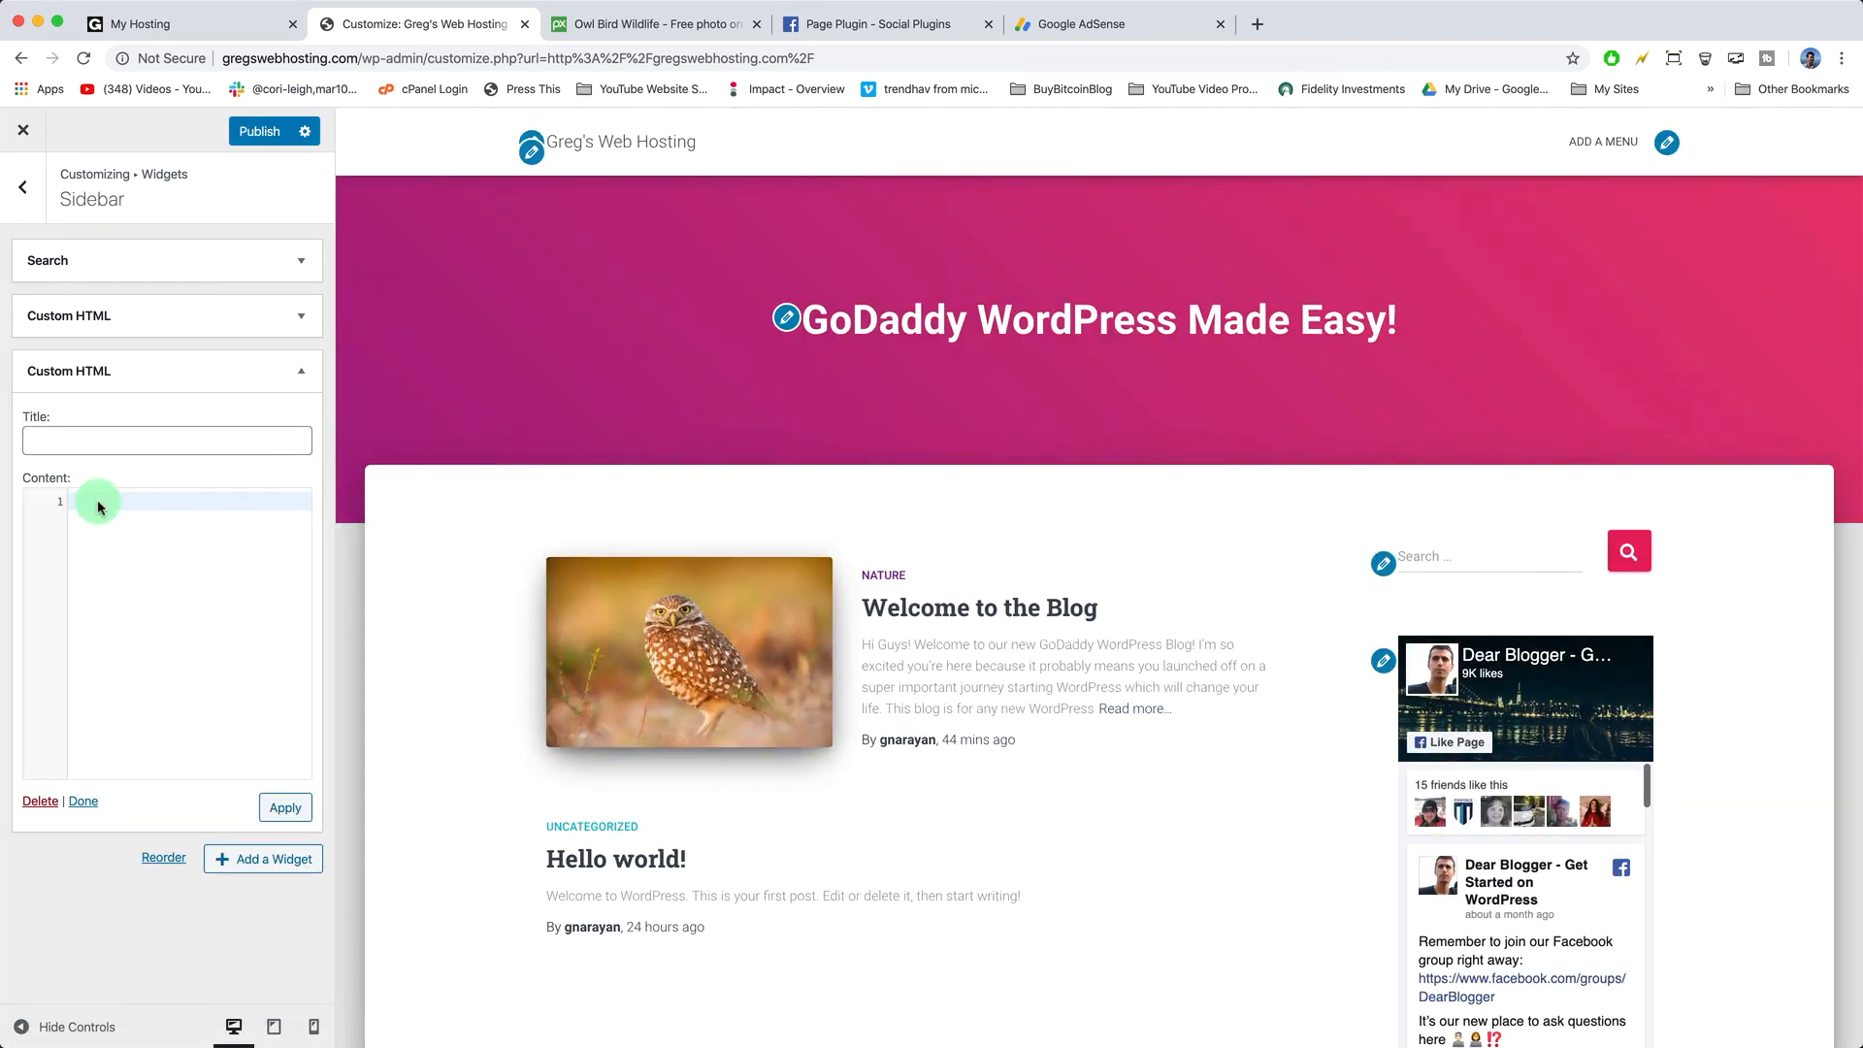
right_click(98, 506)
click(129, 629)
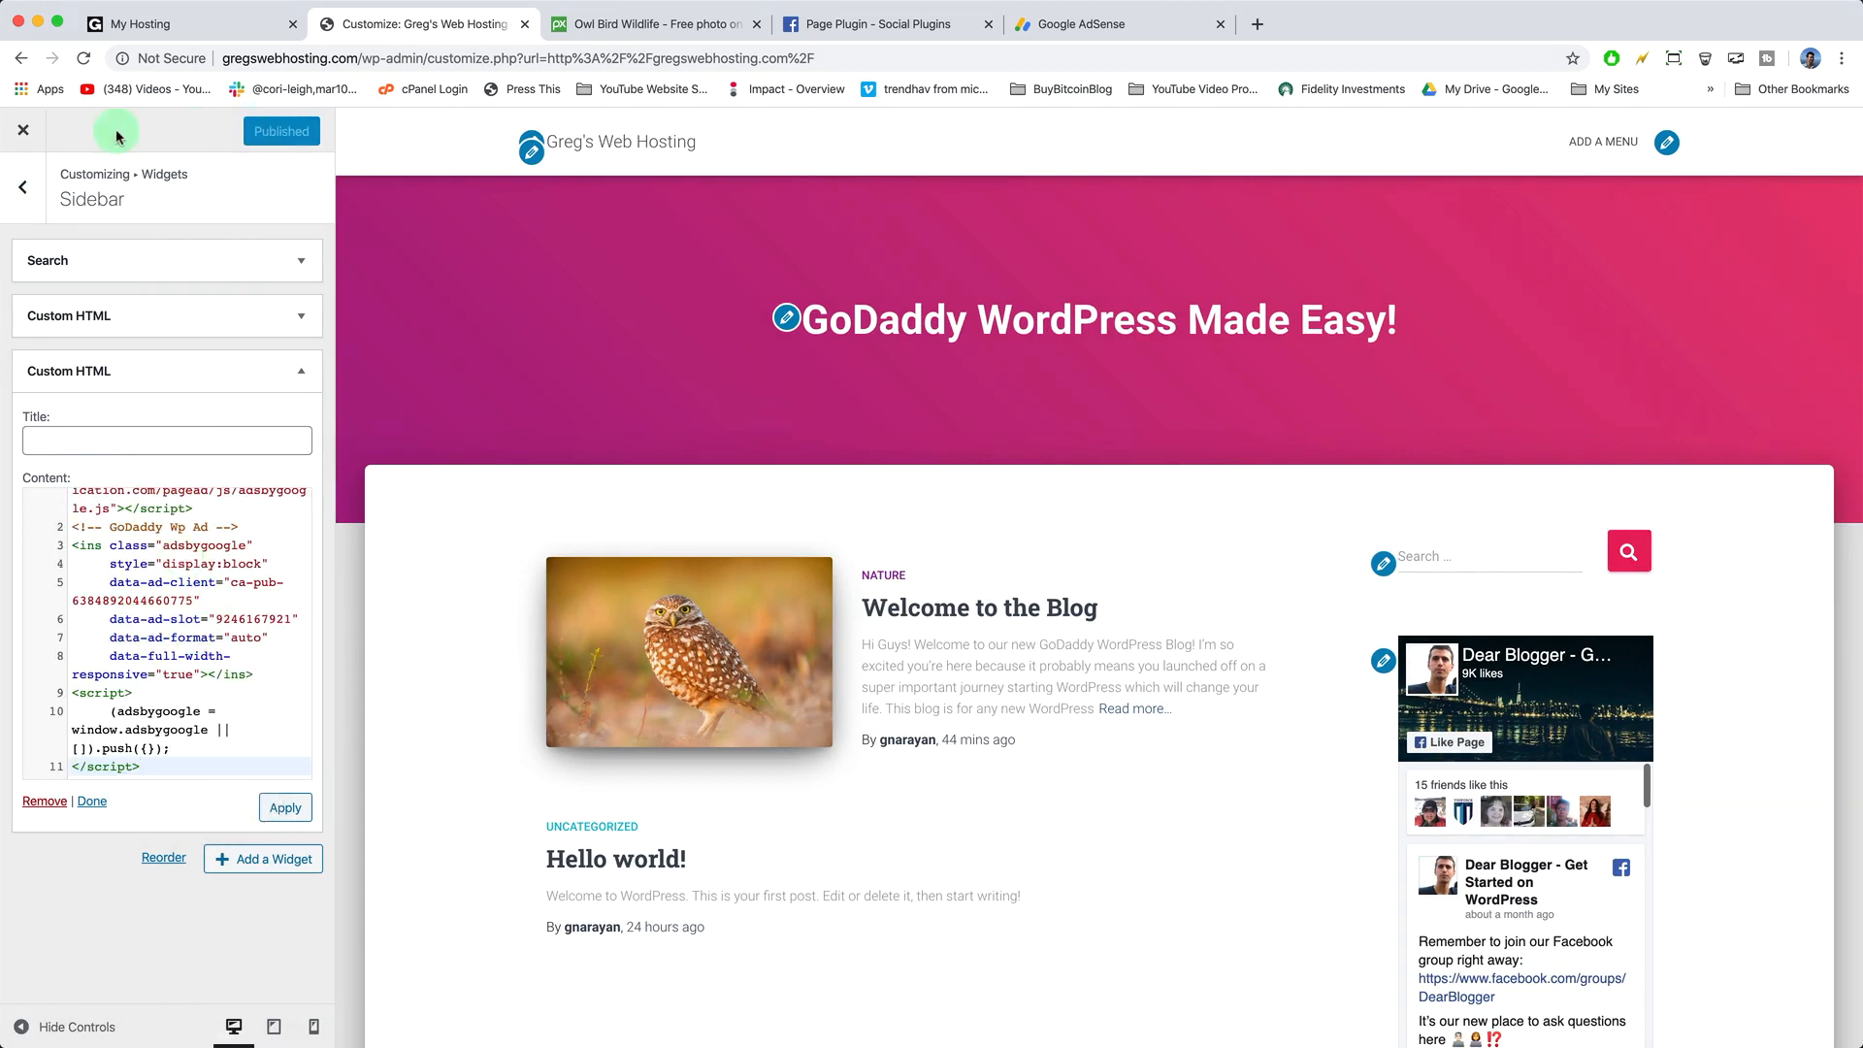
click(17, 136)
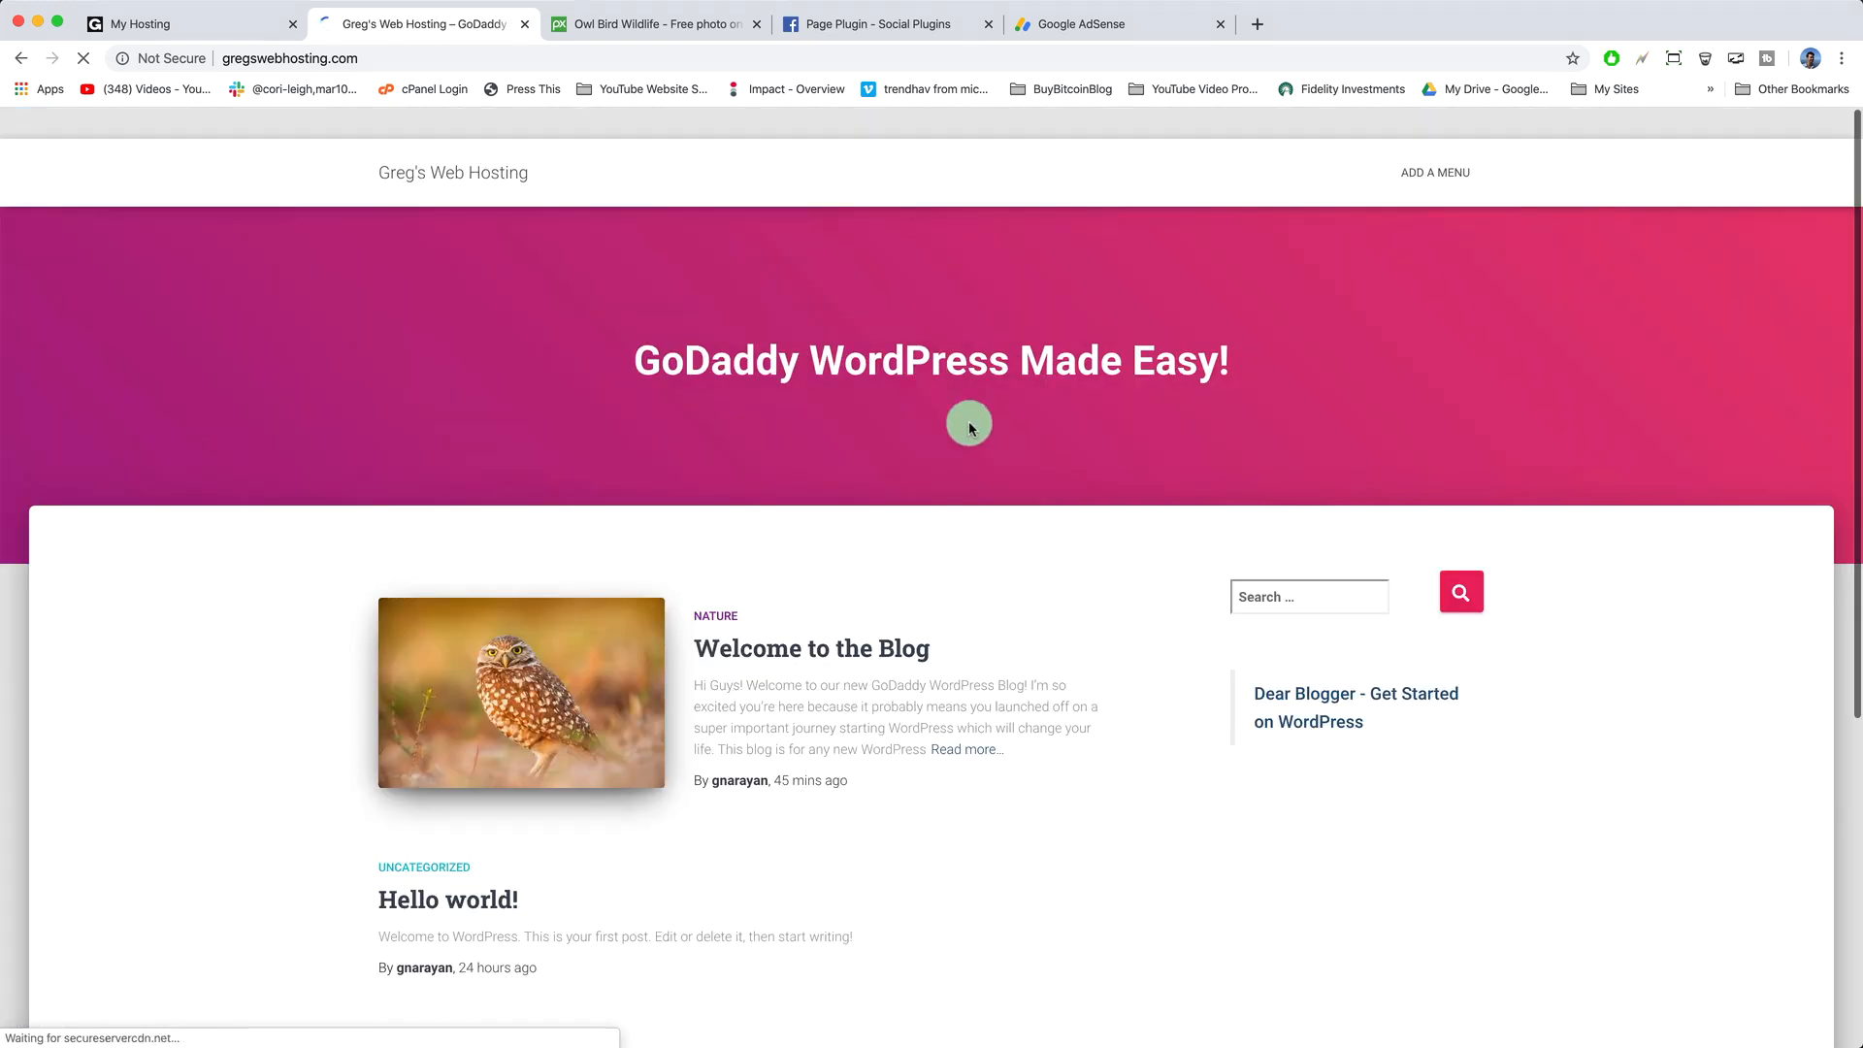
- Open the 'Welcome to the Blog' post from the live site and start editing it
scroll(1550, 614, down, 3)
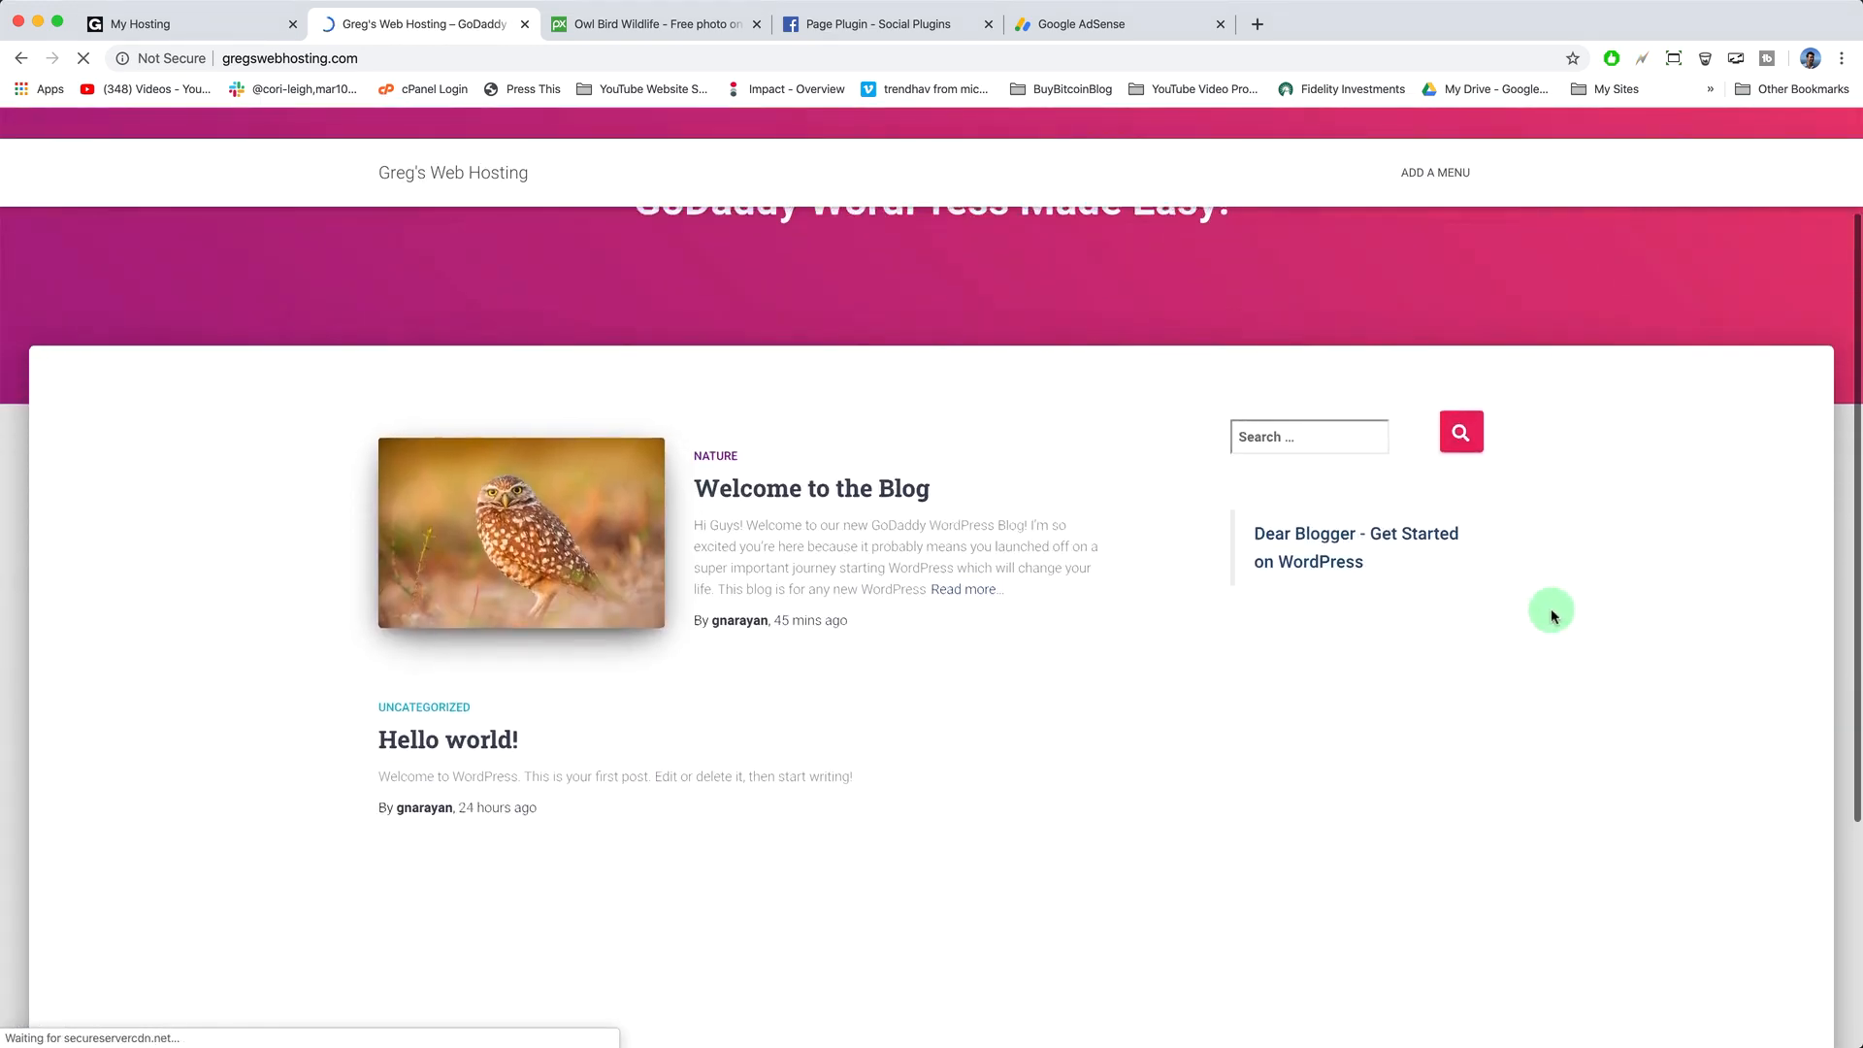
scroll(1550, 614, down, 2)
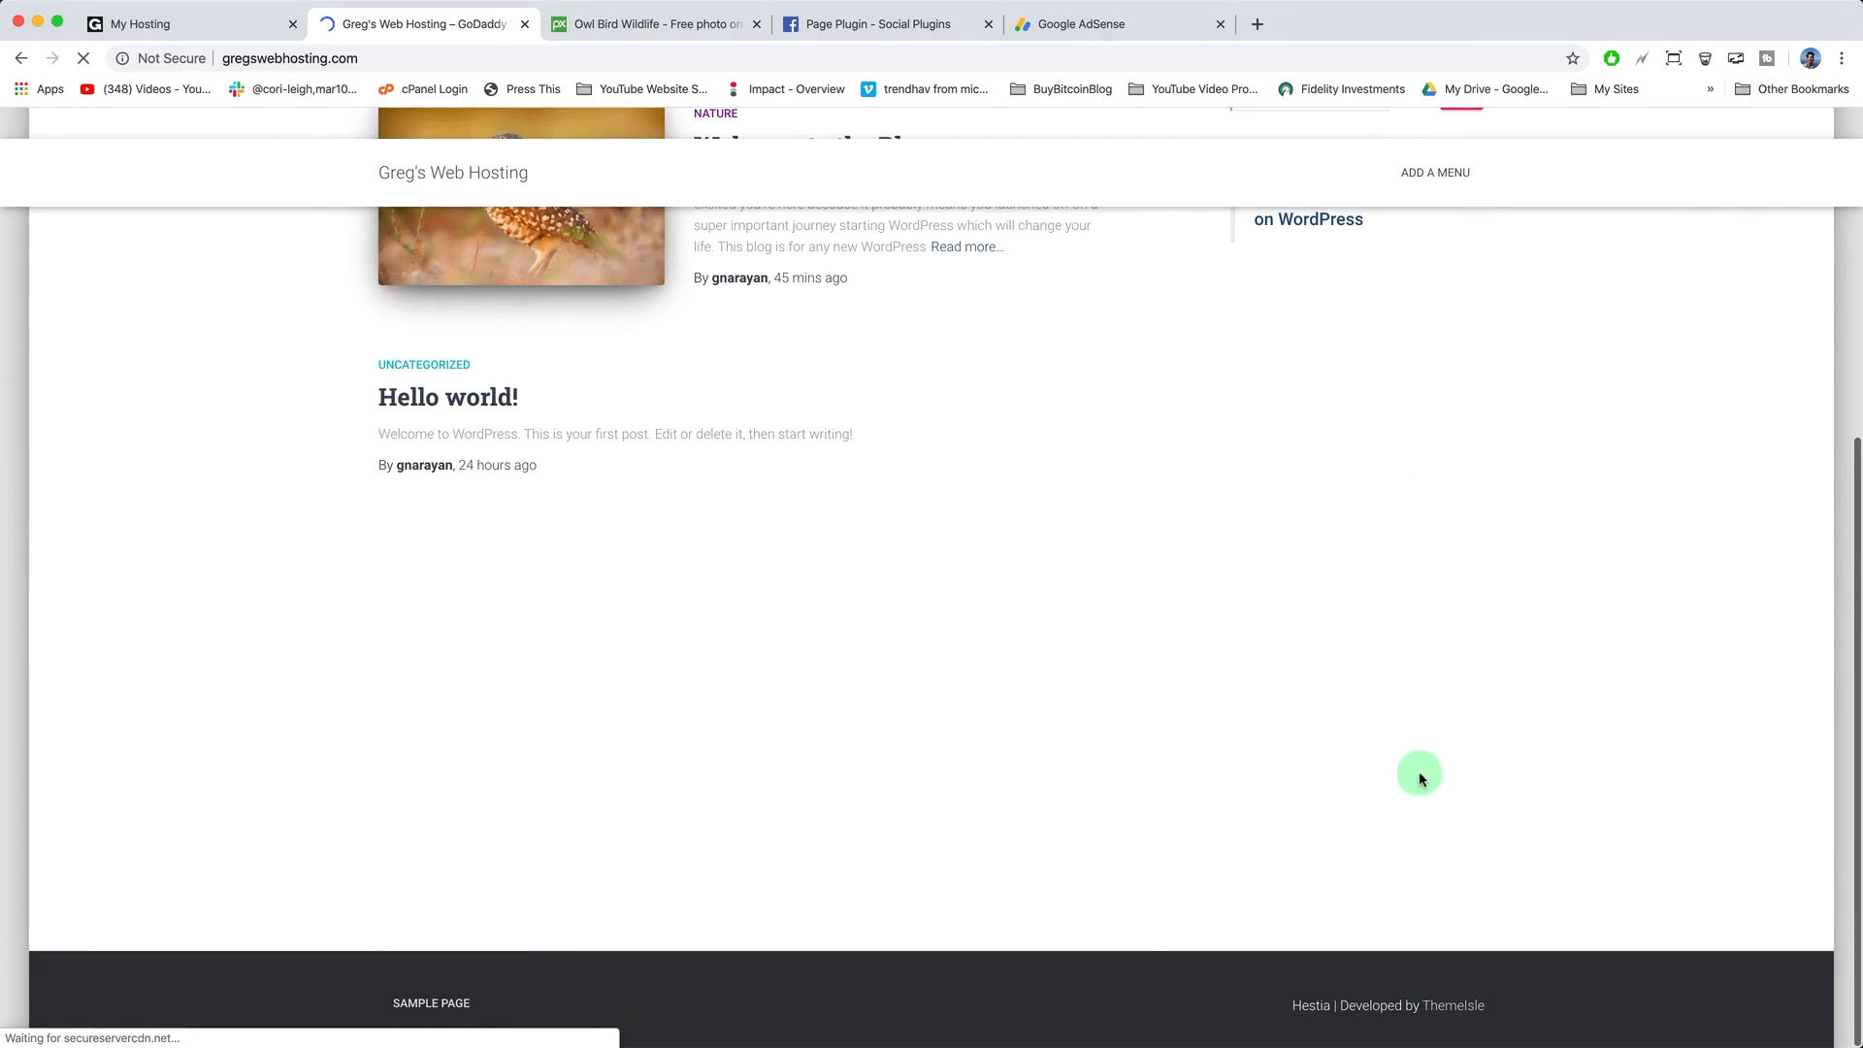
scroll(1213, 755, up, 5)
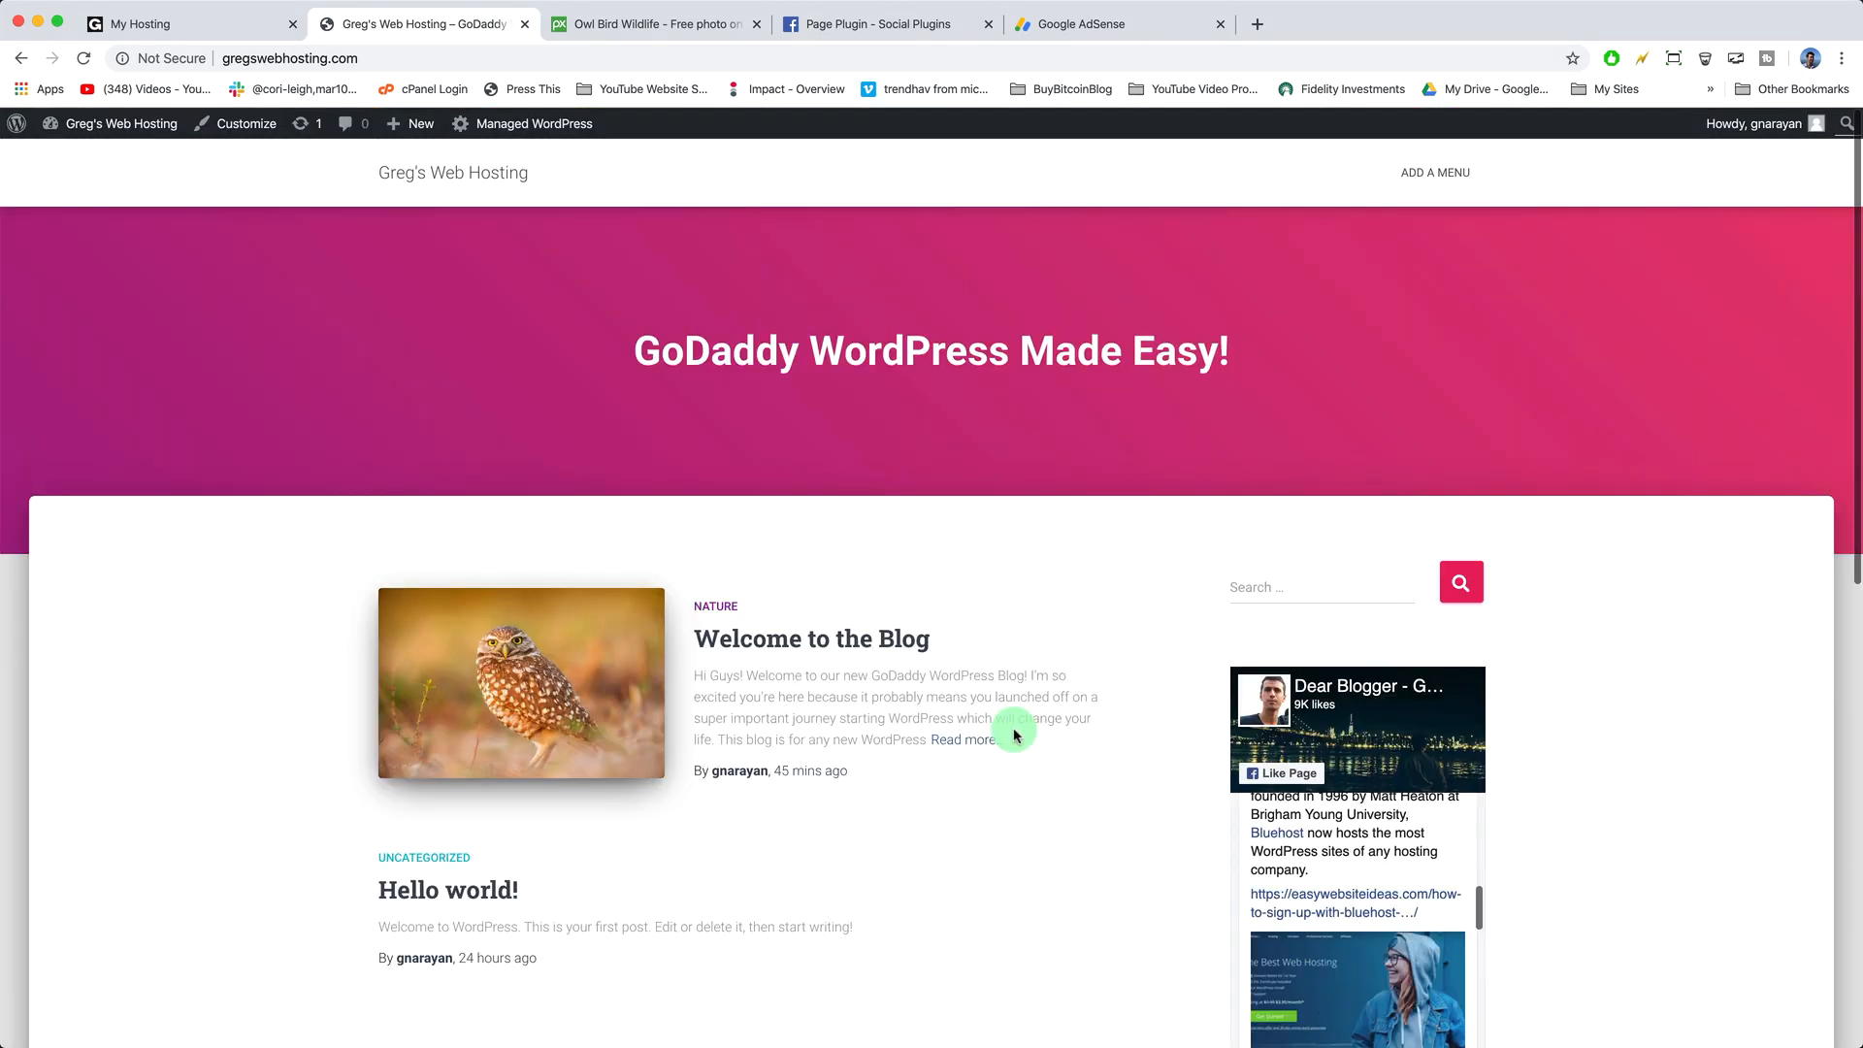
click(831, 657)
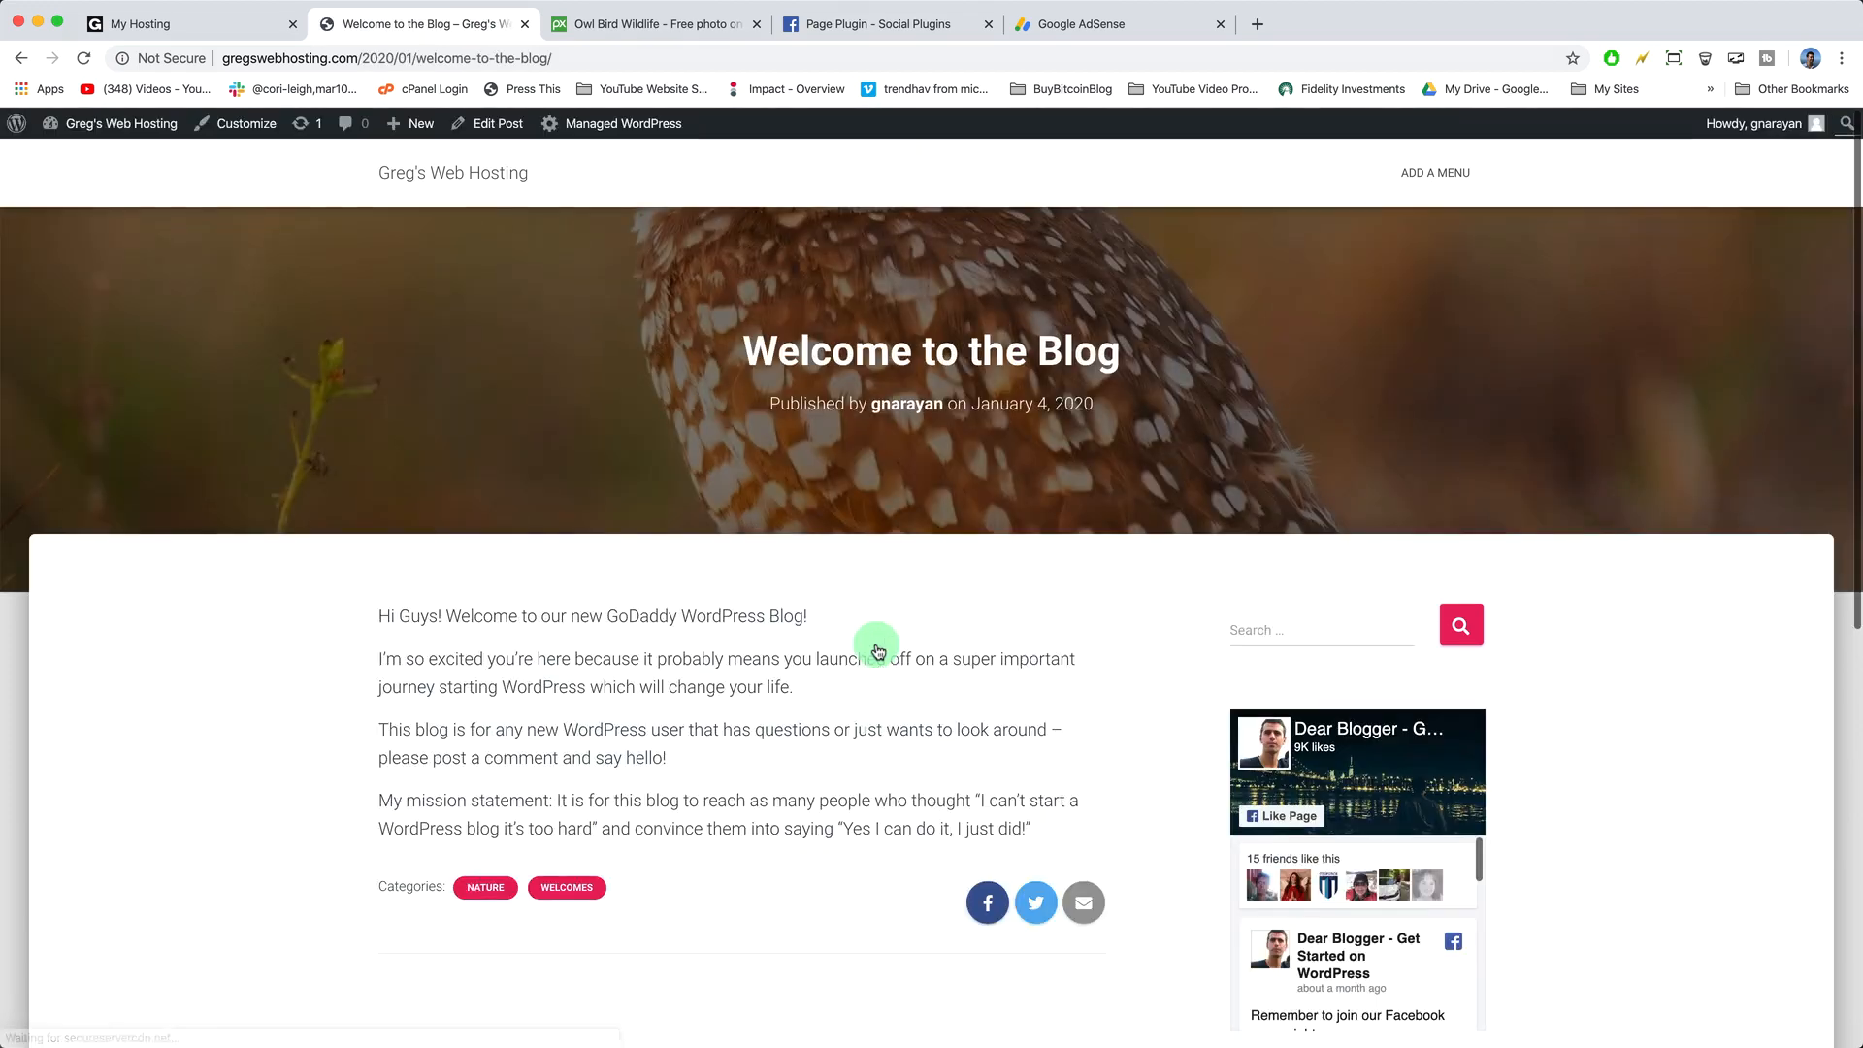
click(495, 125)
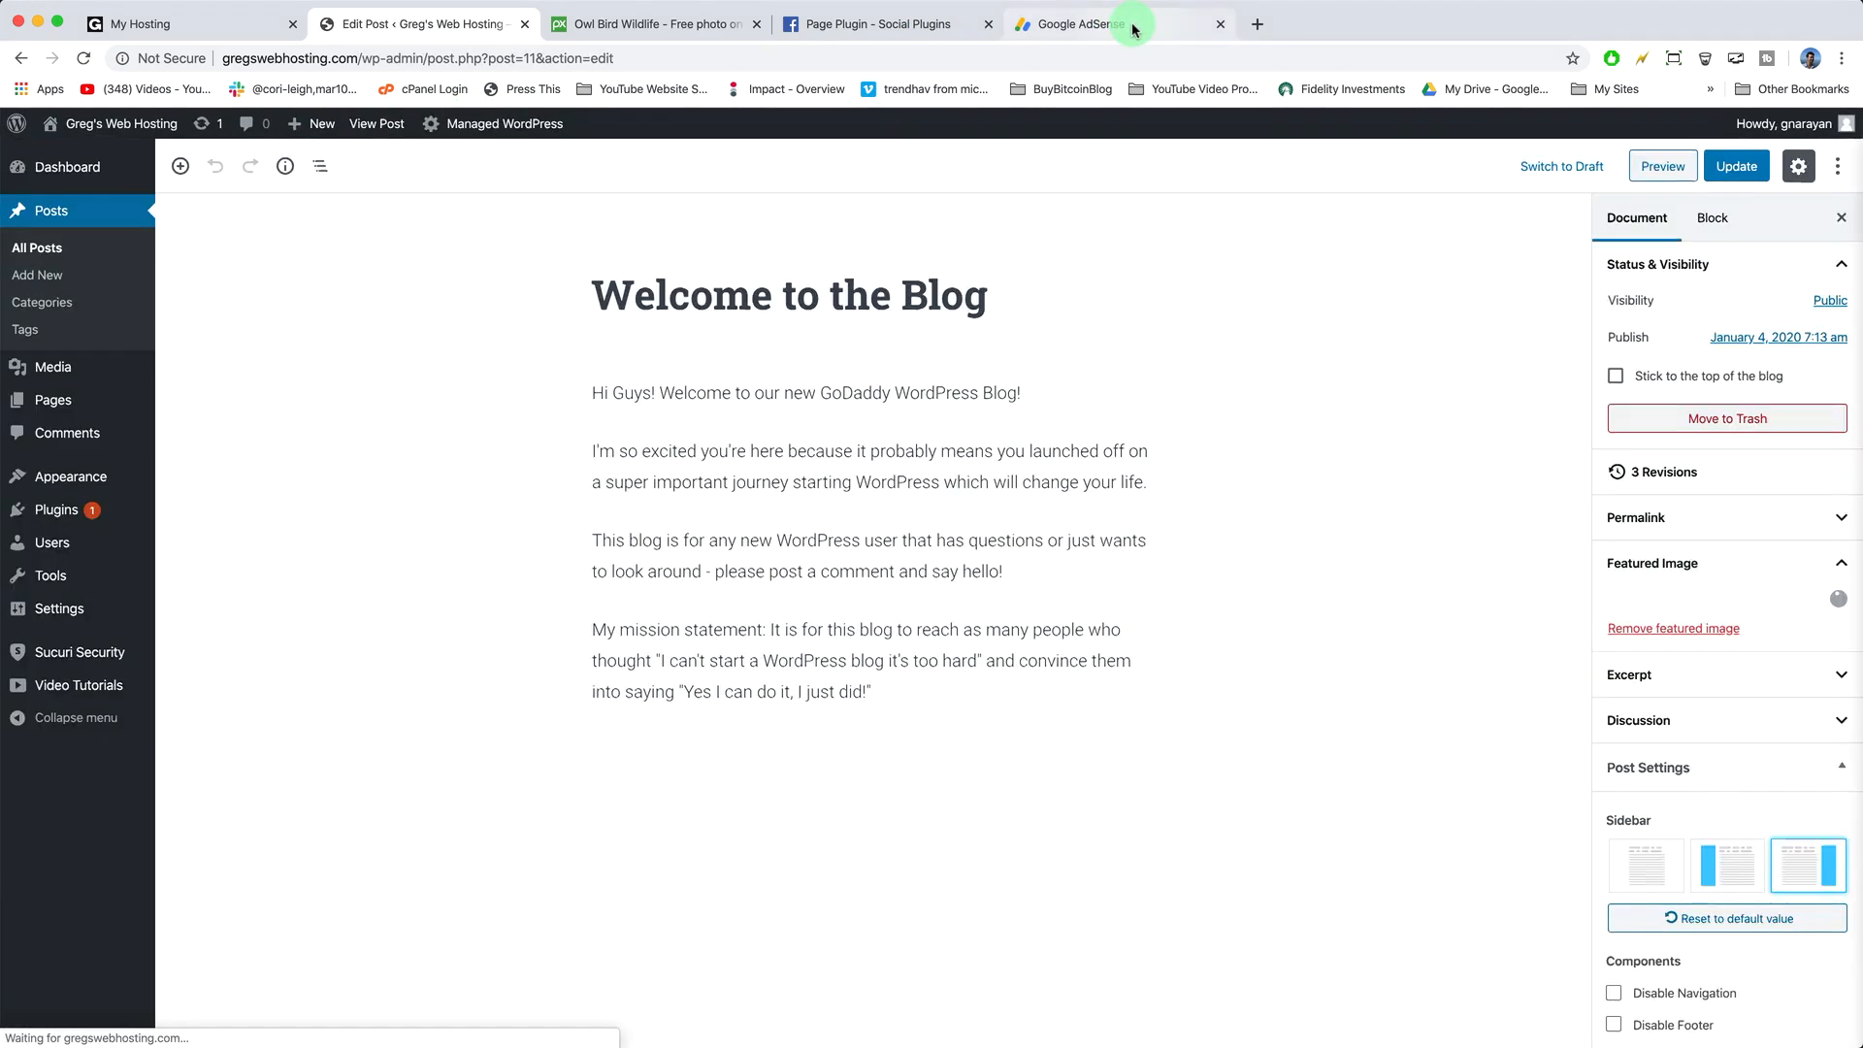
- Copy the hc_posts_square unit's code from AdSense's existing ad units, then return to the editor
click(1132, 24)
click(54, 153)
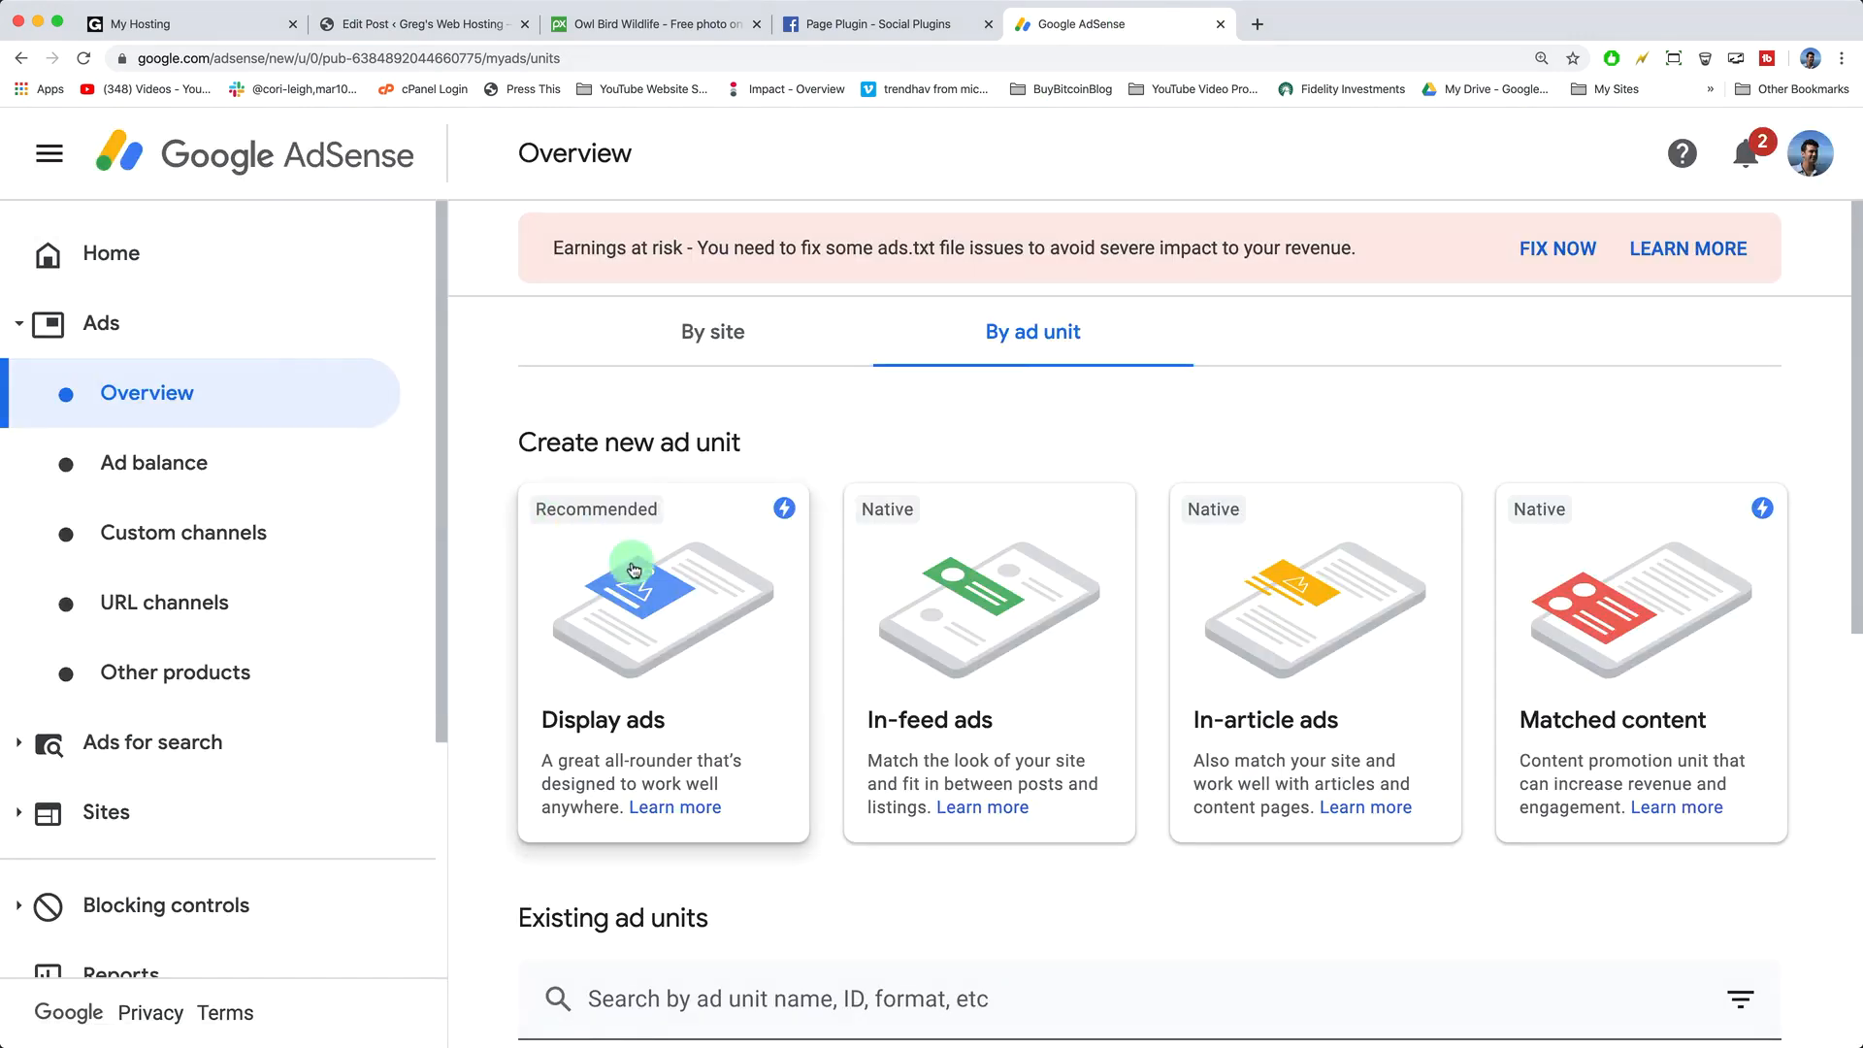
scroll(644, 567, down, 4)
scroll(644, 568, down, 4)
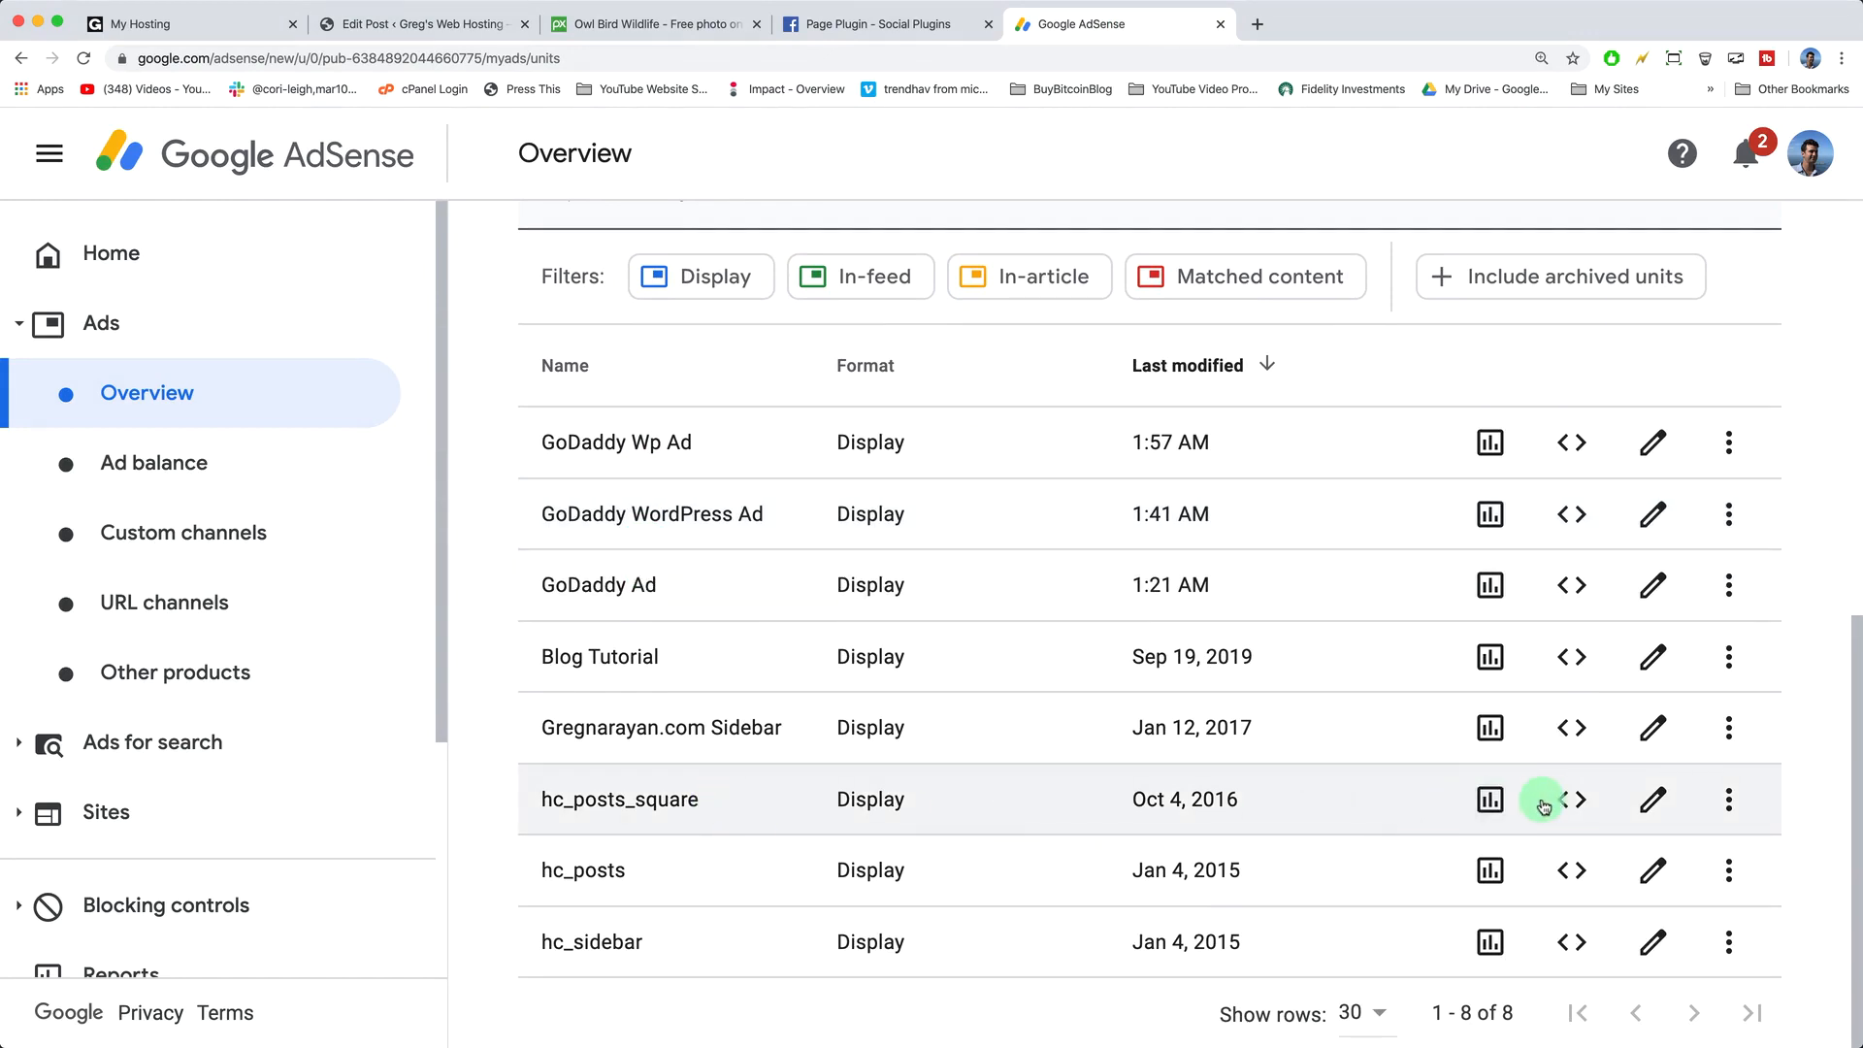
click(1572, 803)
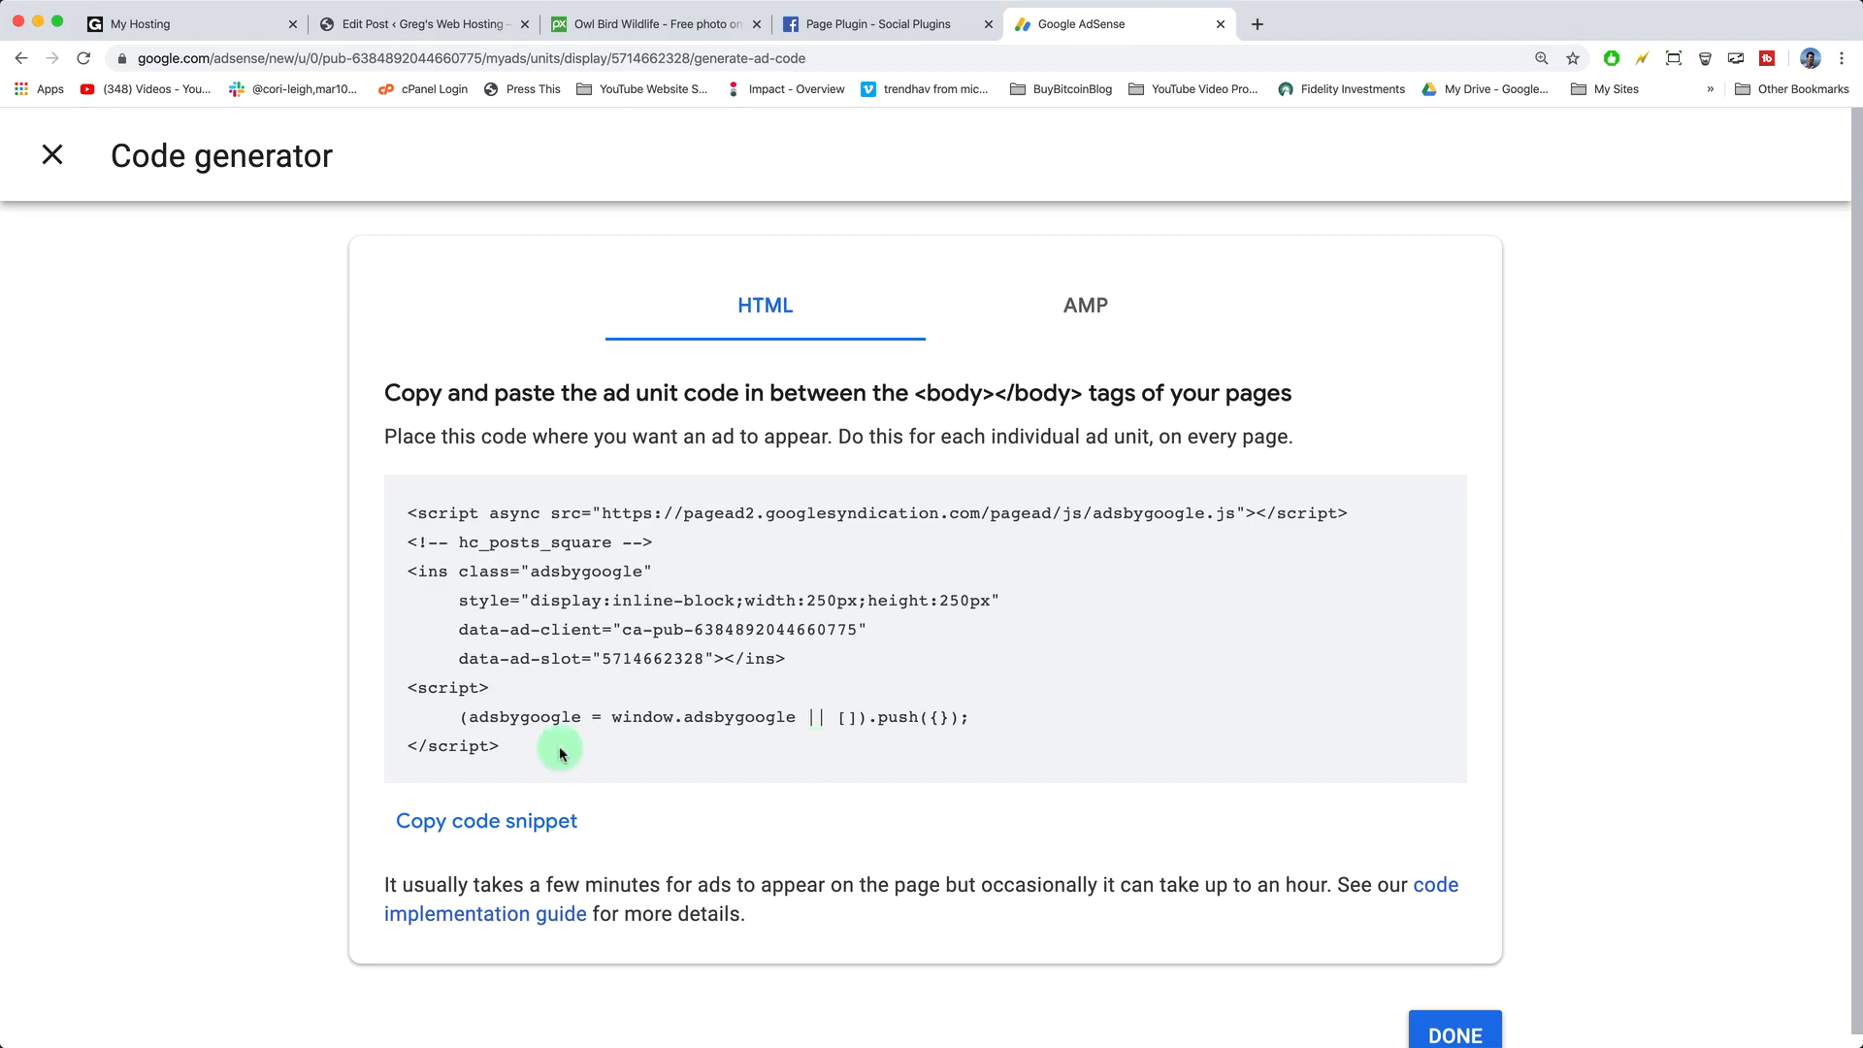
click(543, 823)
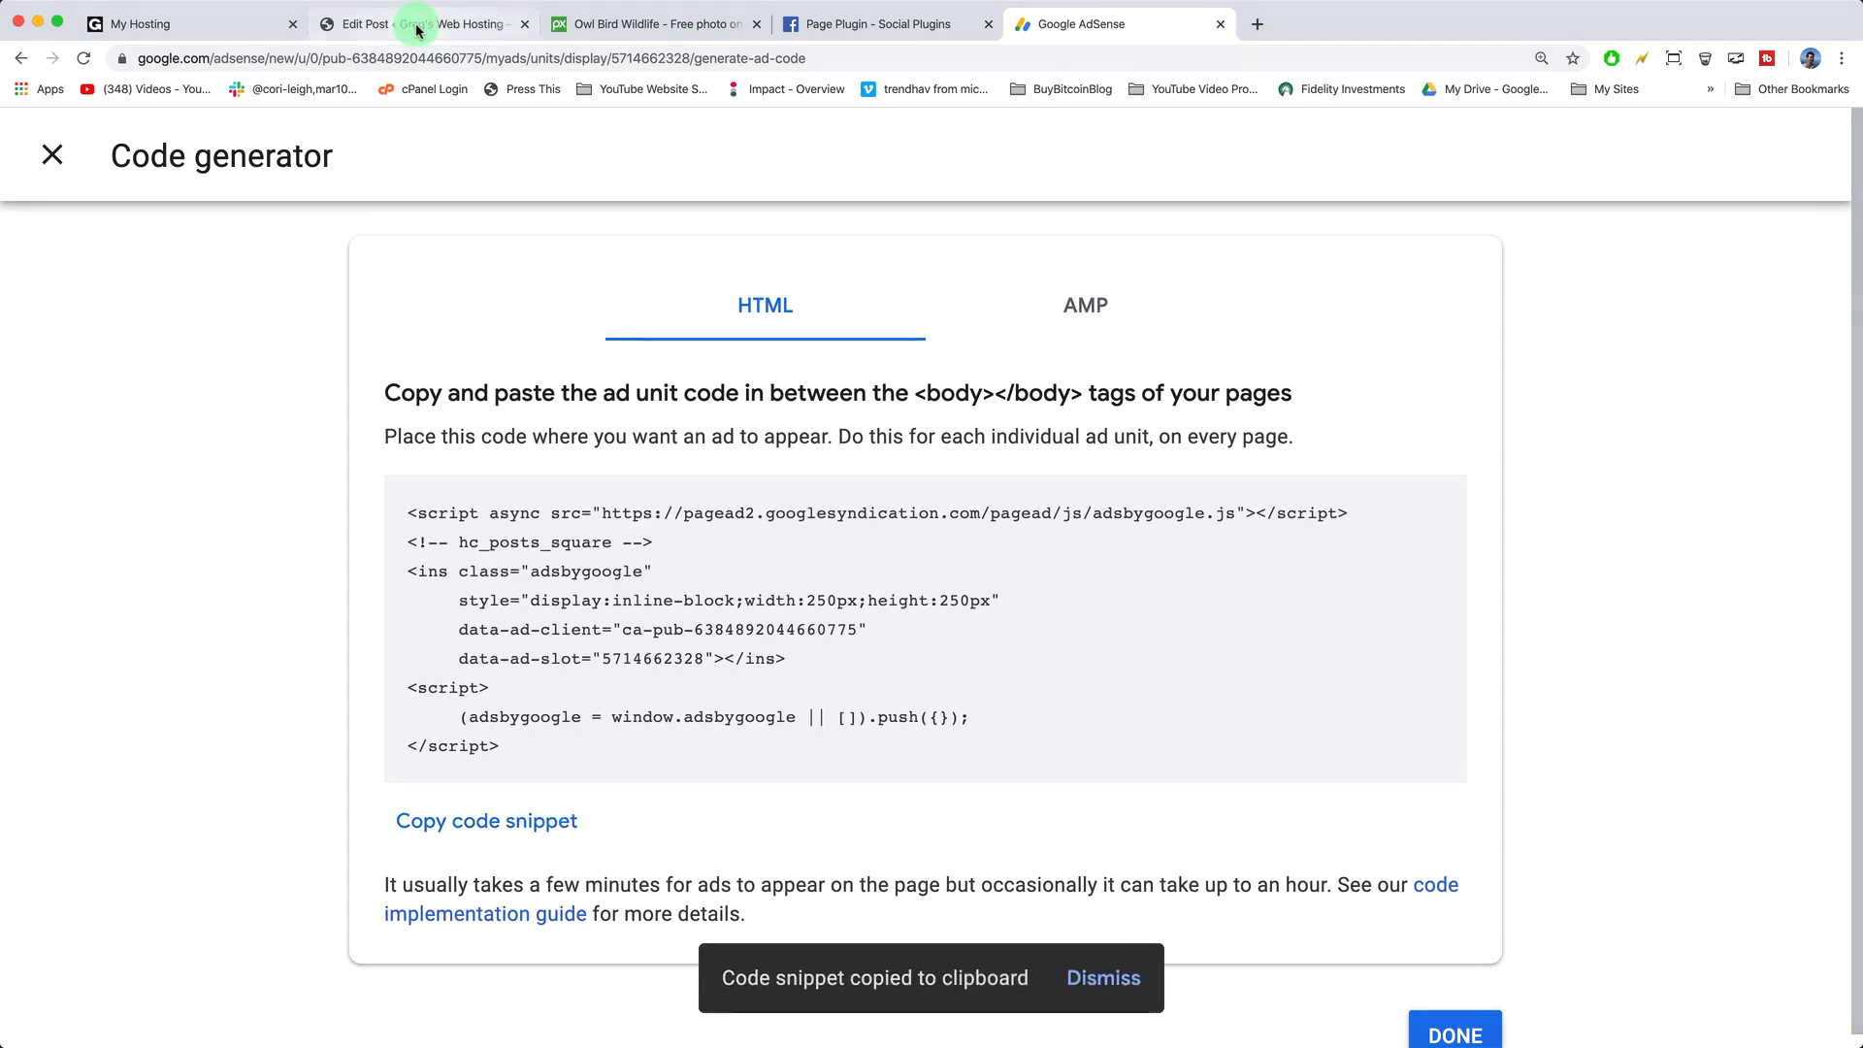
click(418, 23)
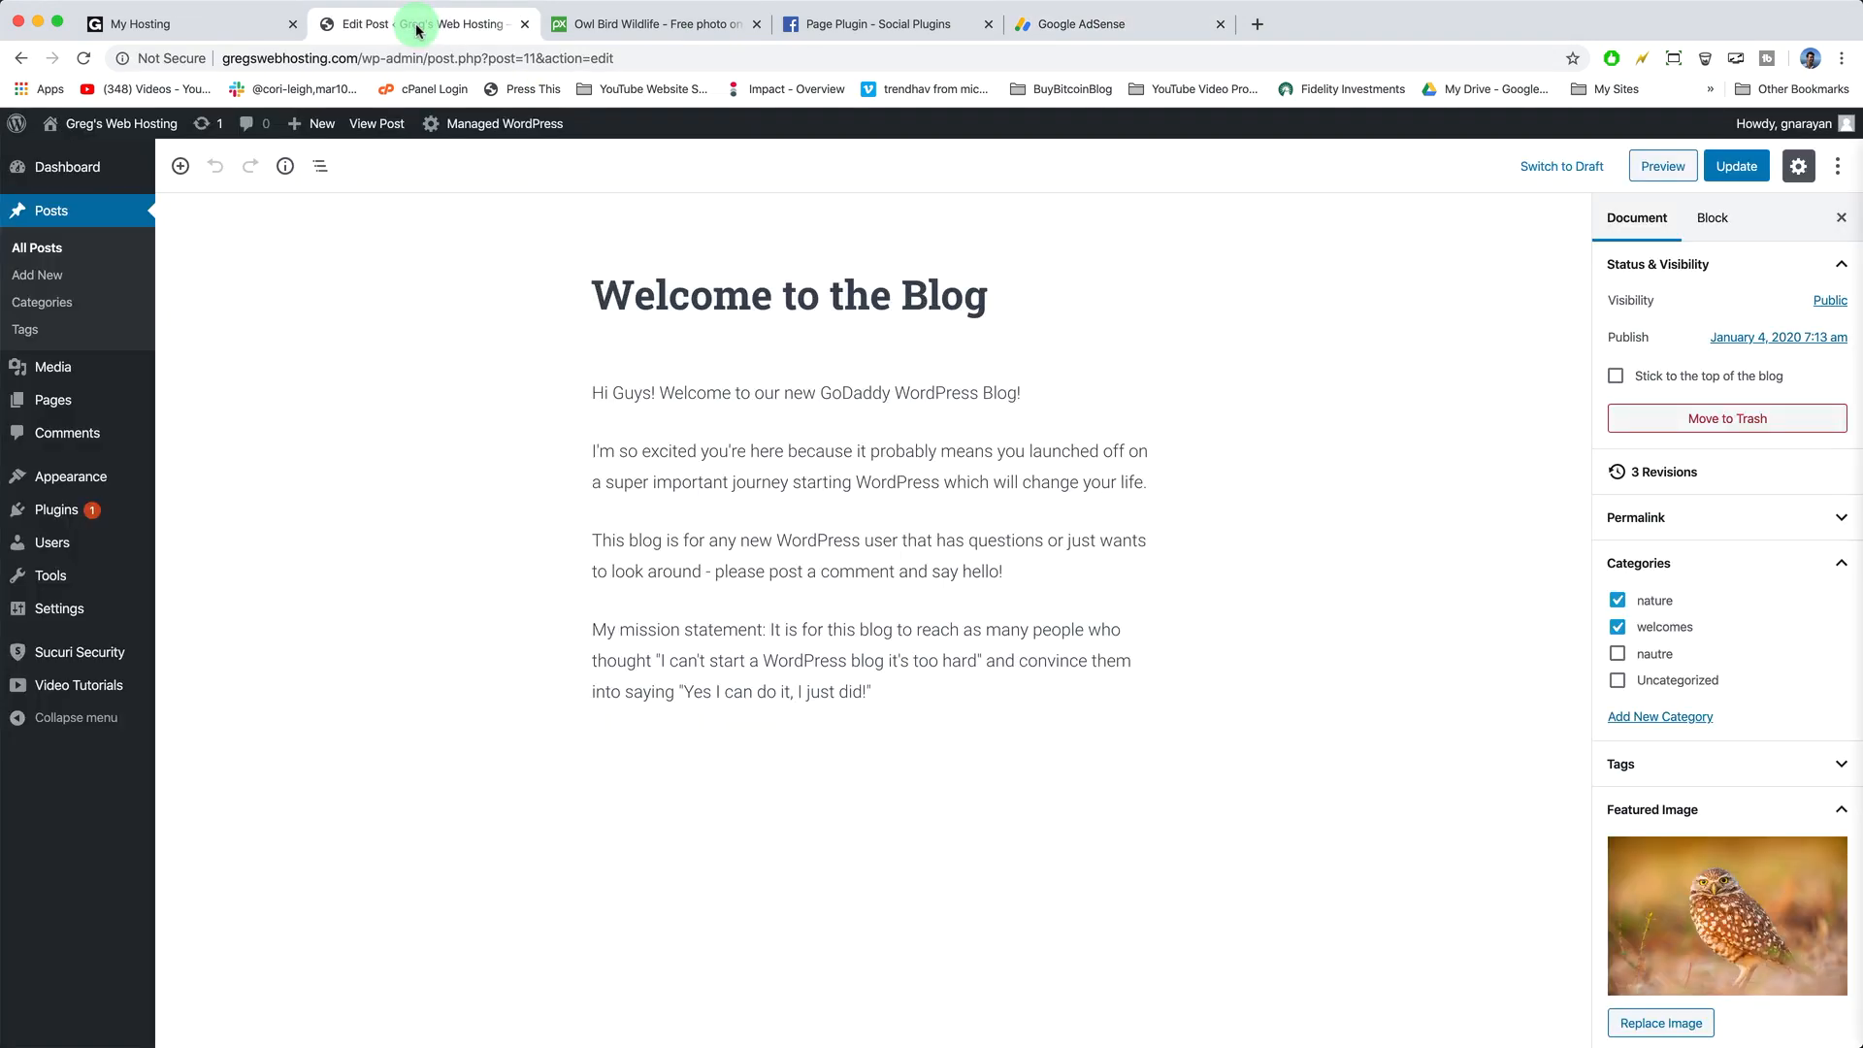
- Add a Classic block below the post's last paragraph and switch it to HTML editing
click(891, 691)
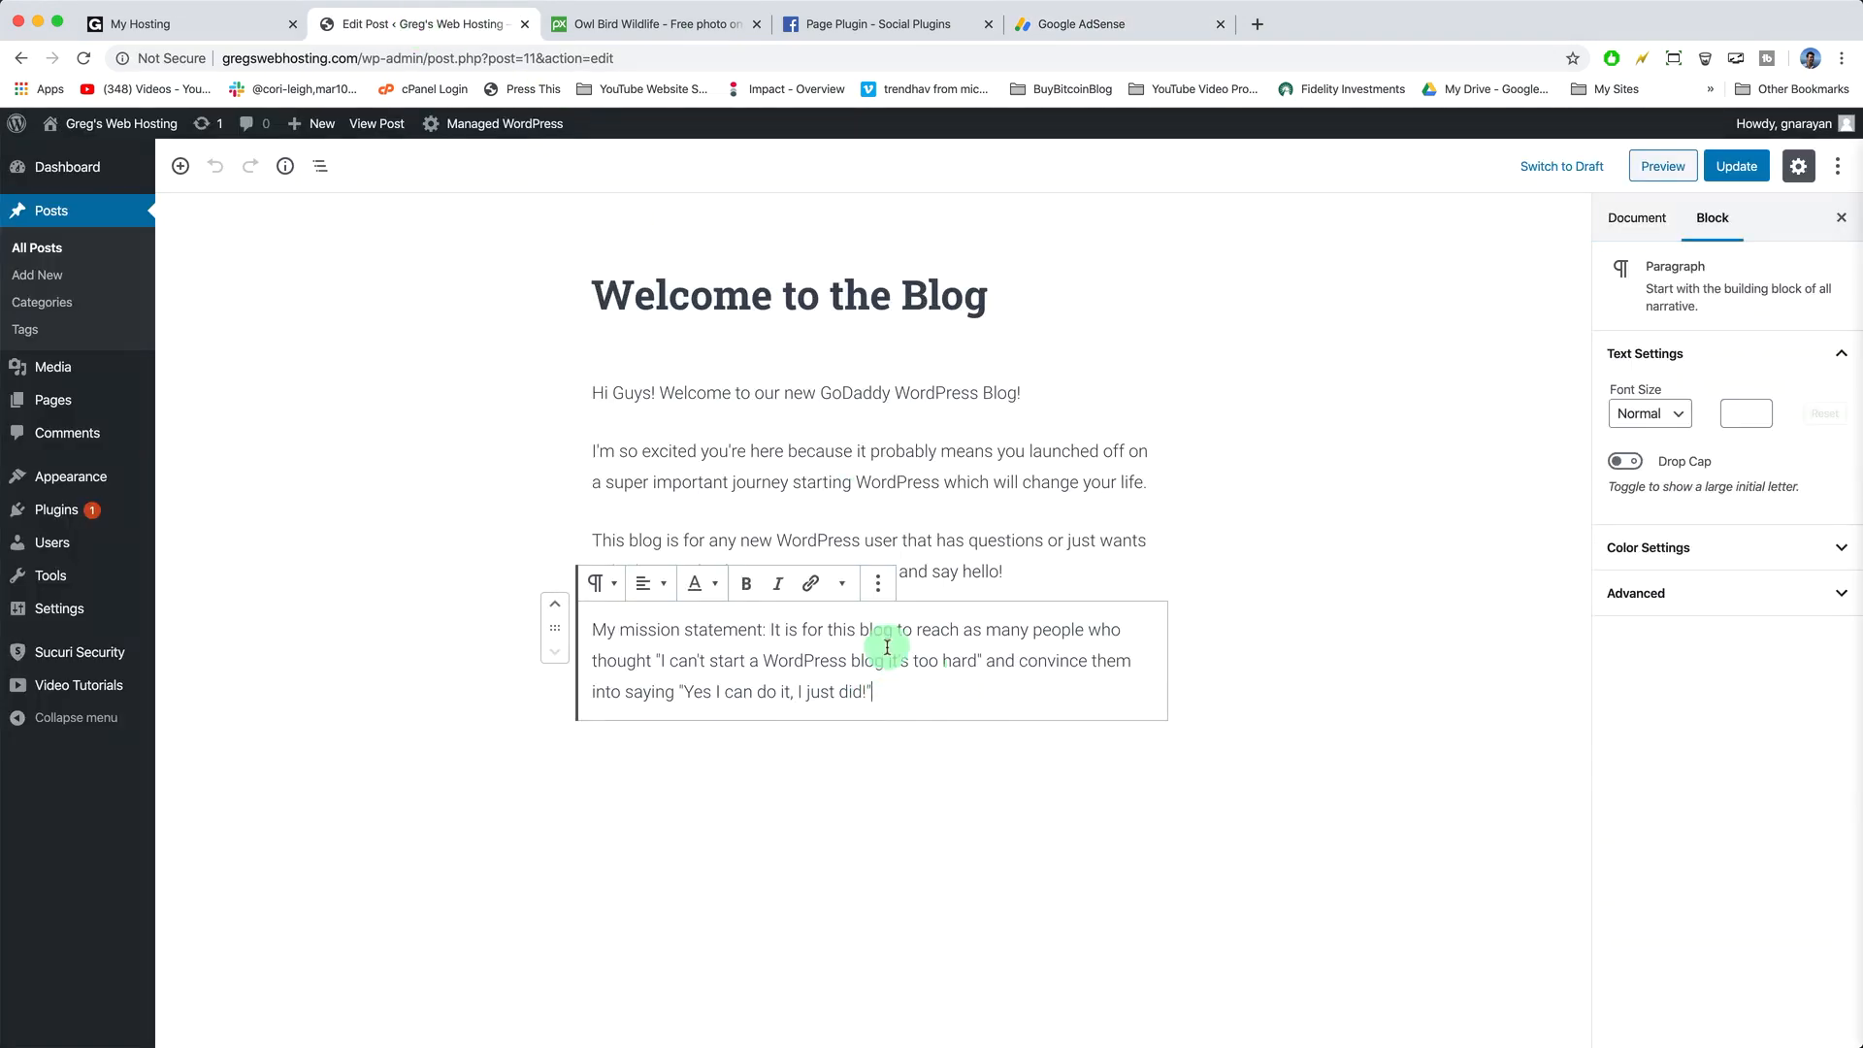
click(767, 754)
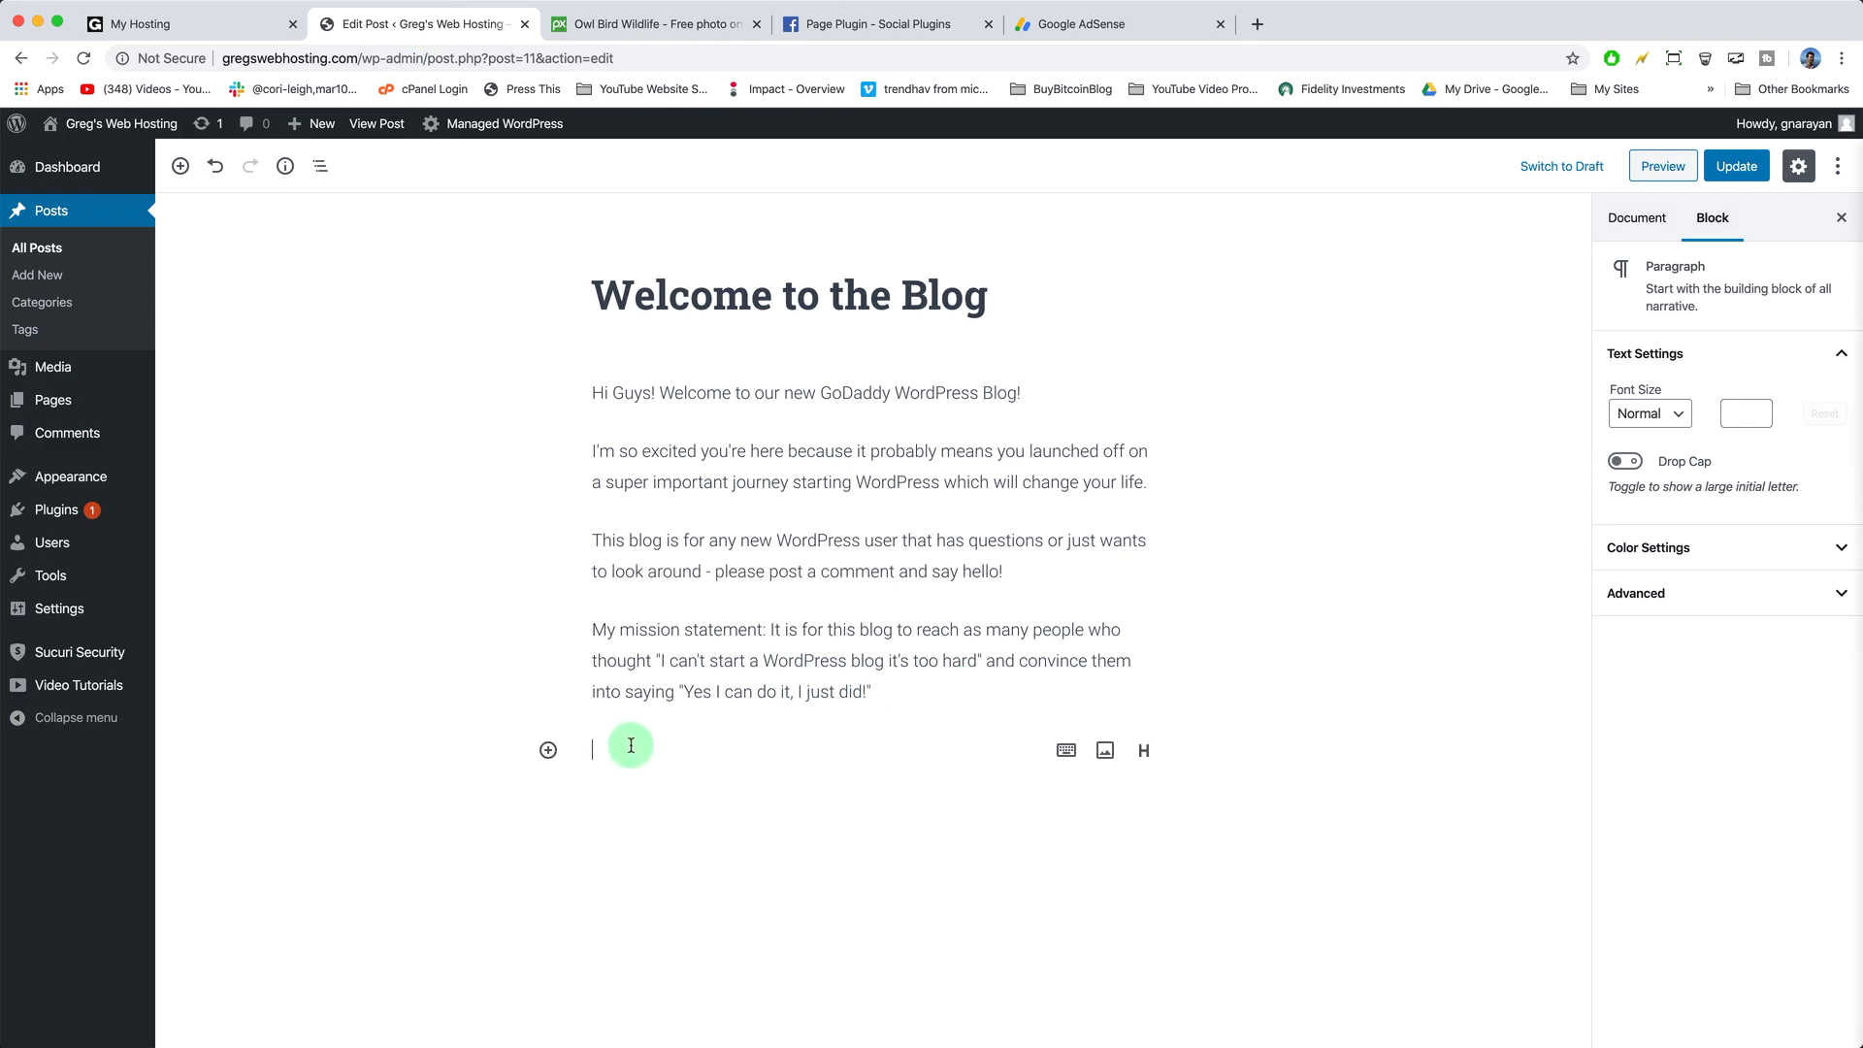
click(549, 749)
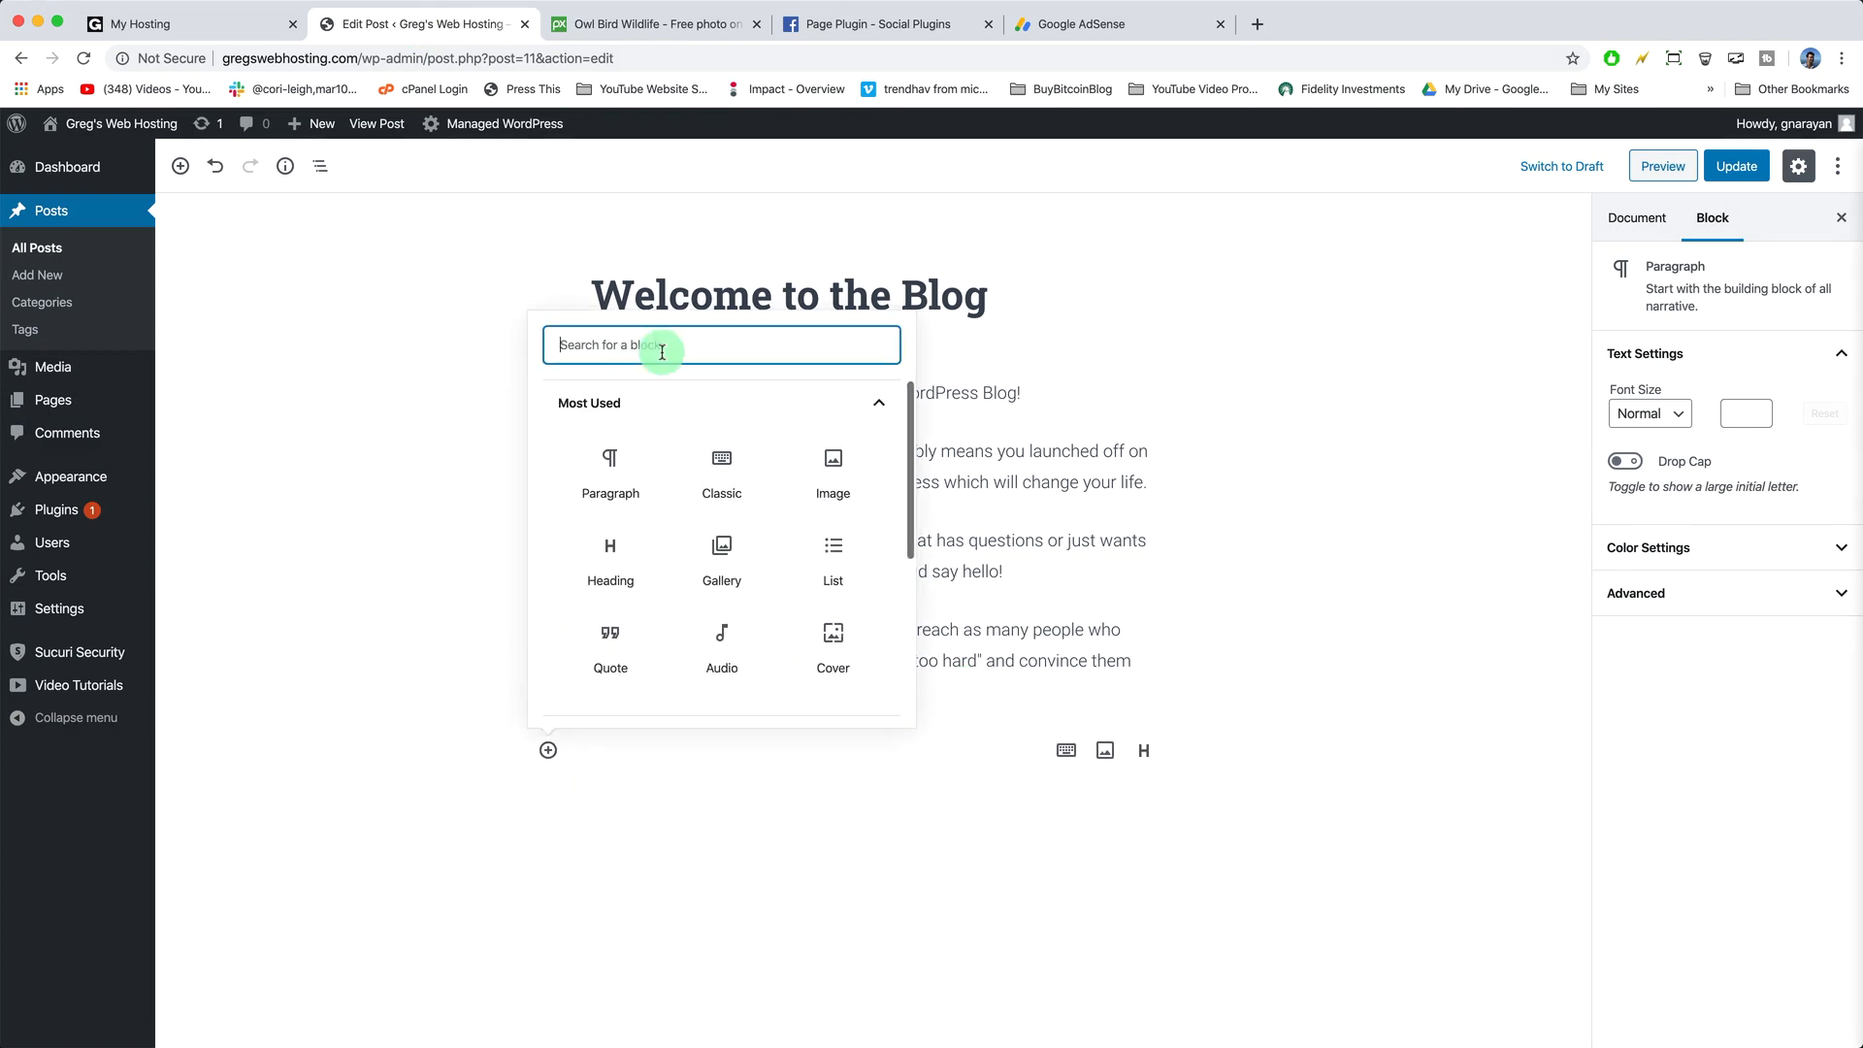
click(714, 458)
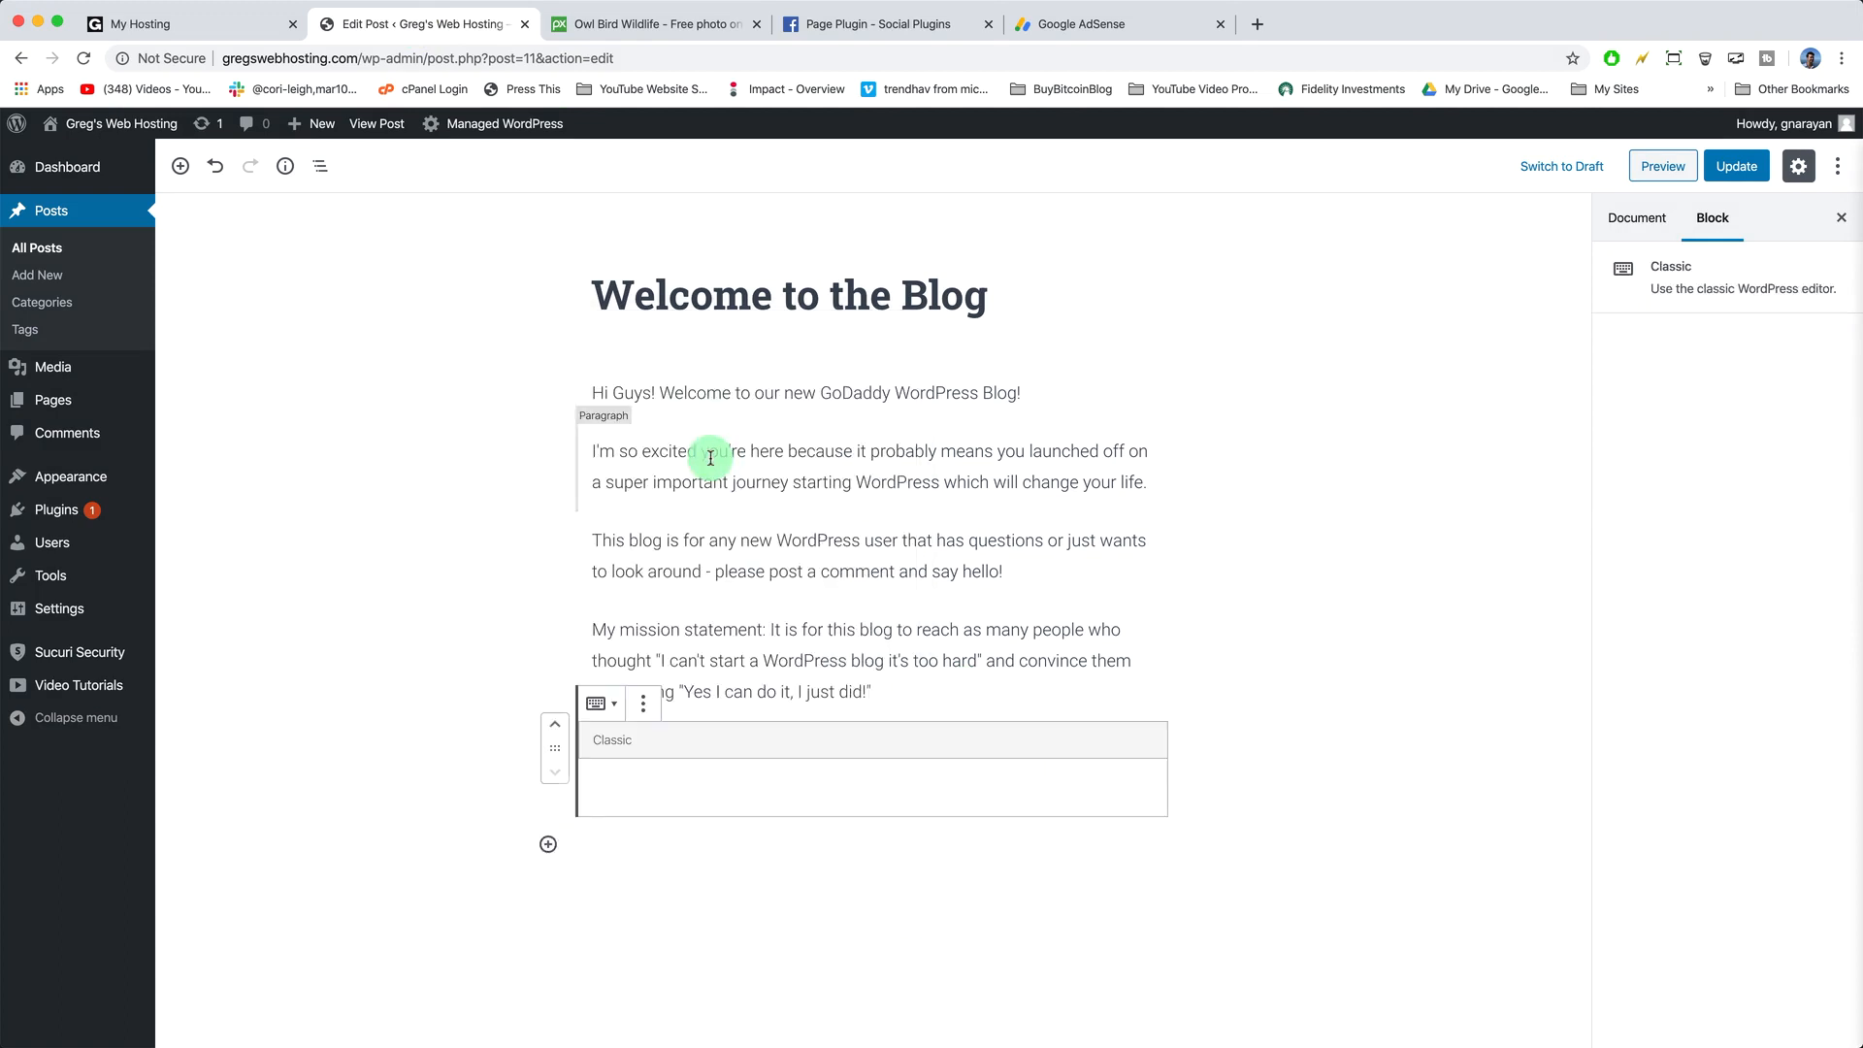
click(624, 798)
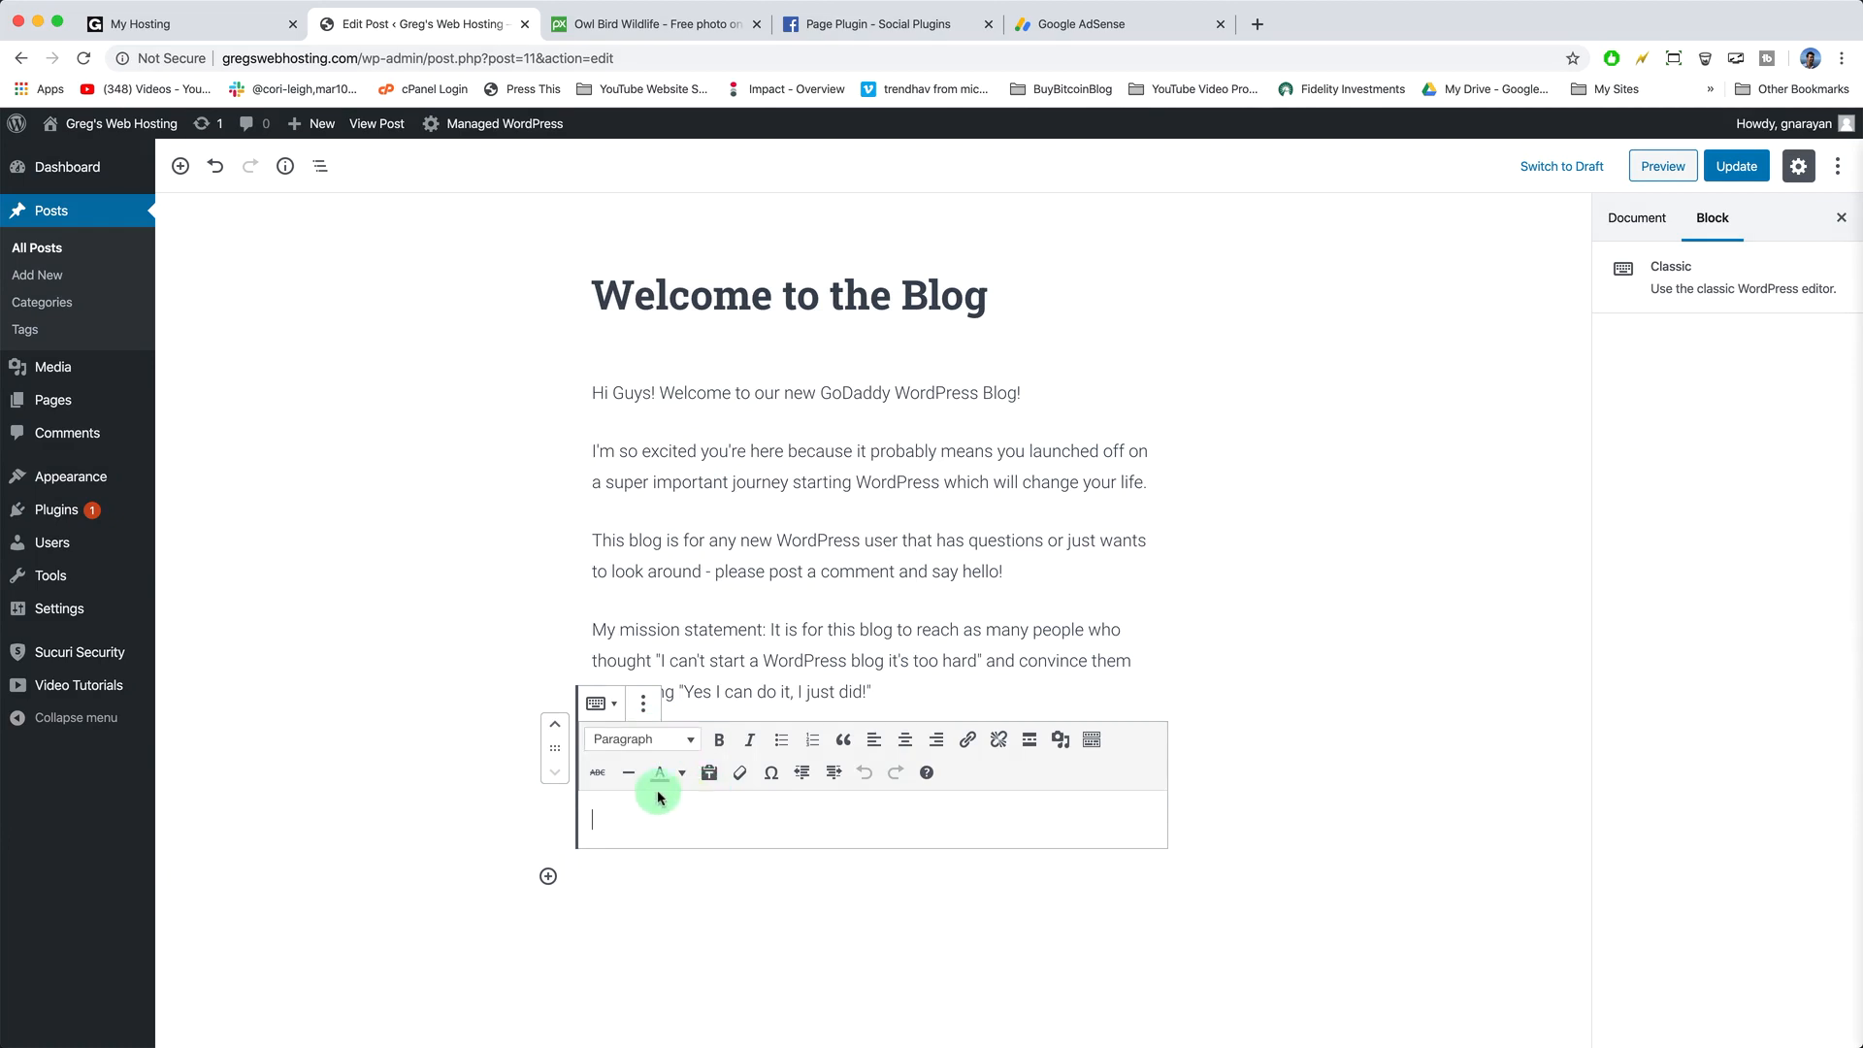
click(644, 705)
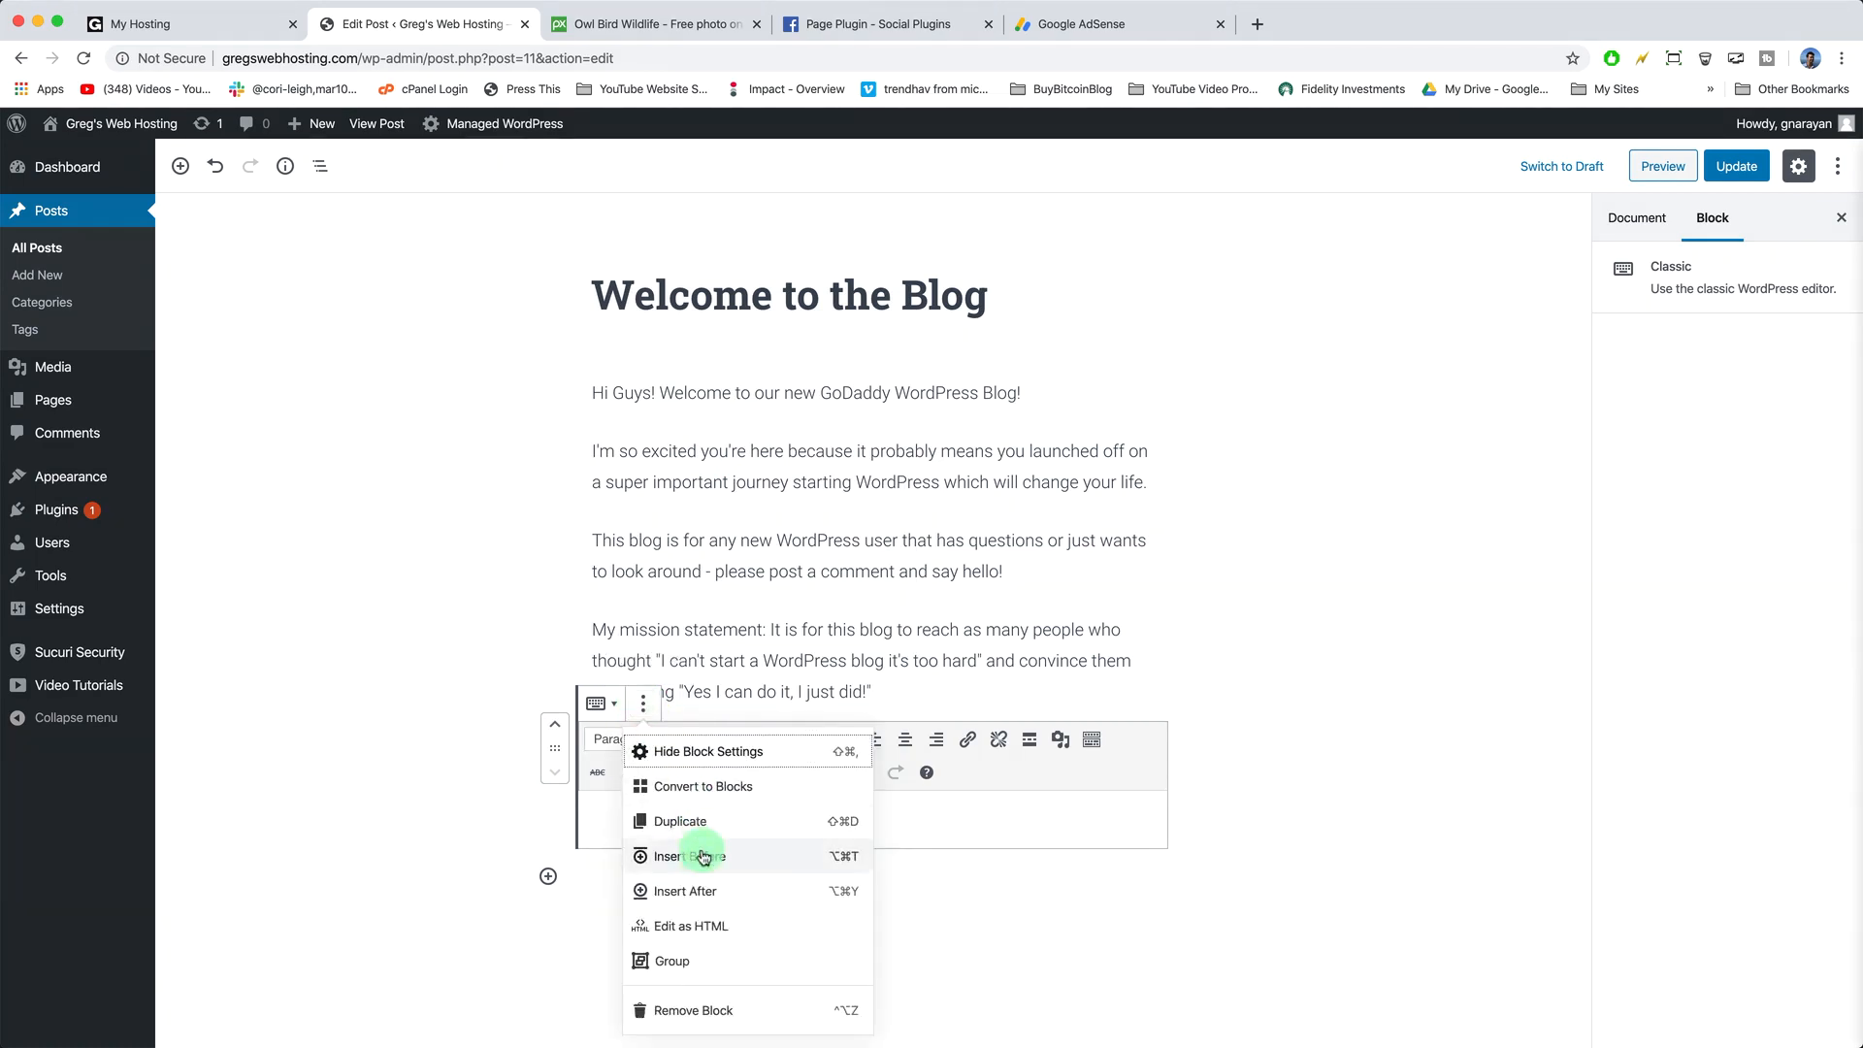
click(704, 919)
- Paste the hc_posts_square ad code into the block and update the post
click(623, 758)
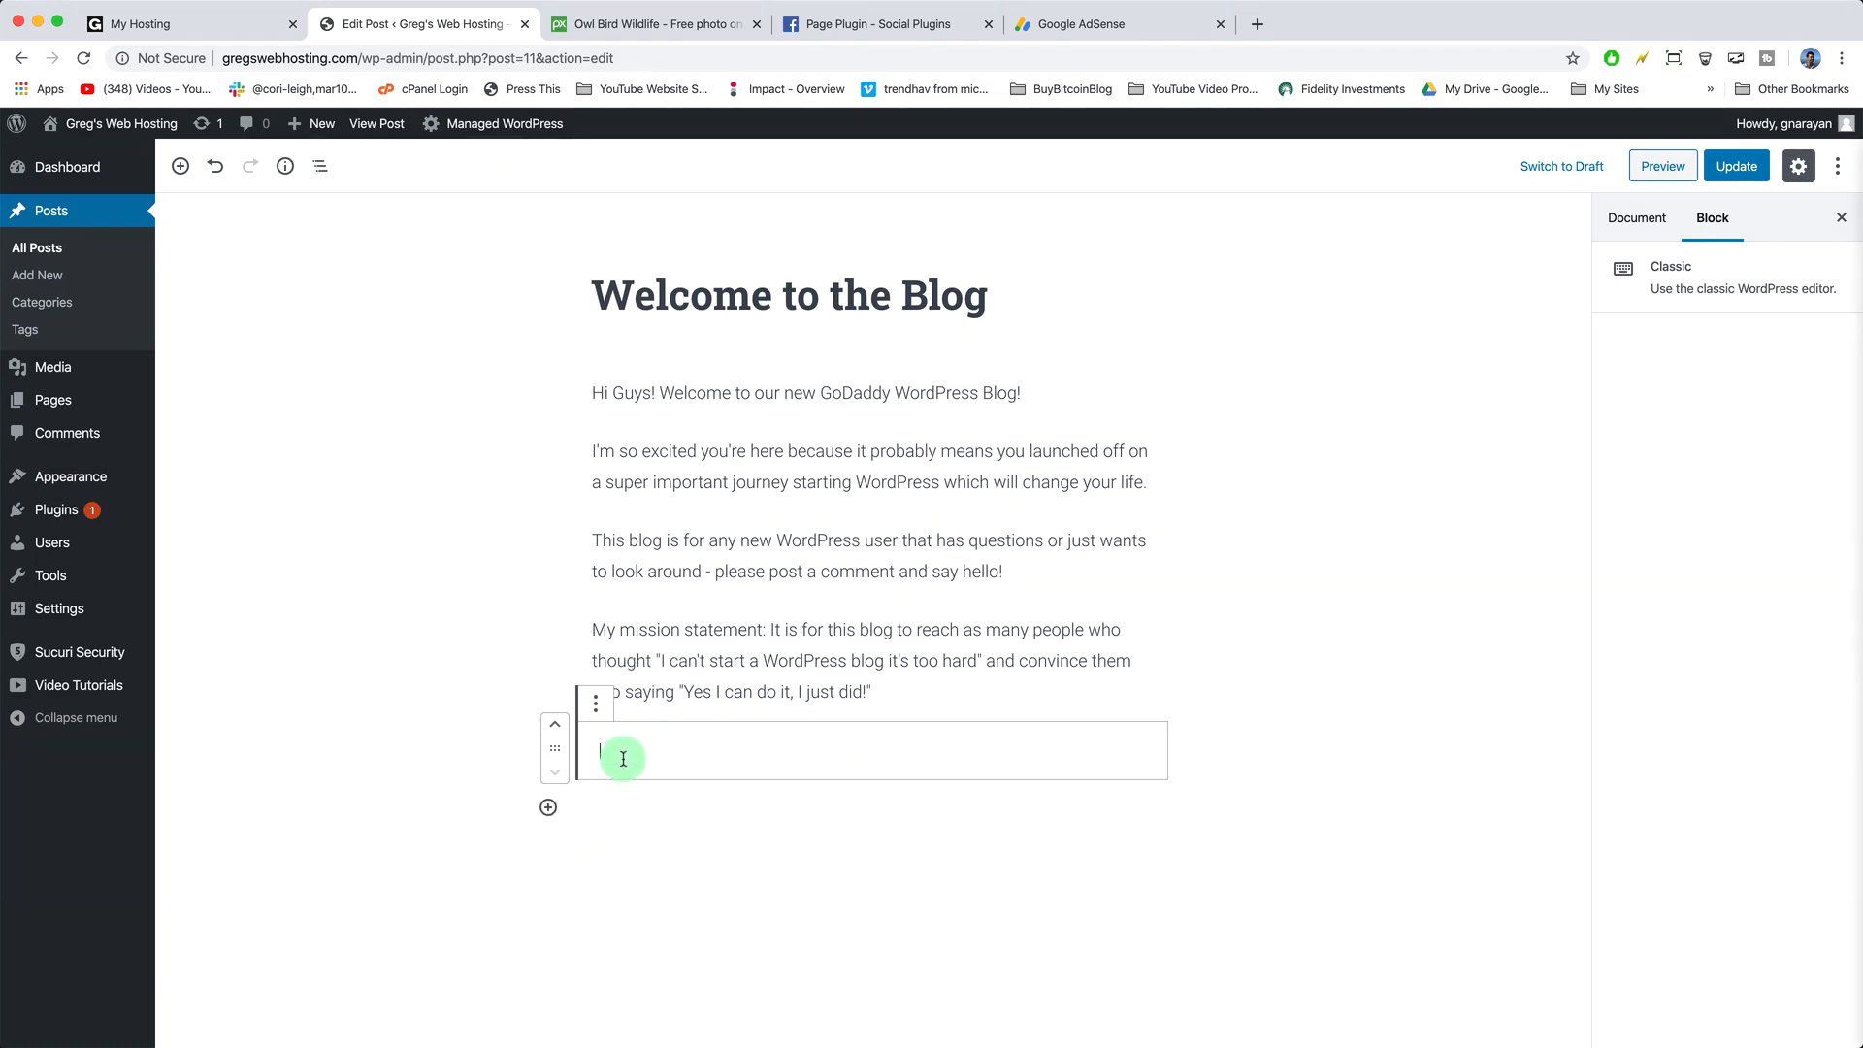
right_click(623, 764)
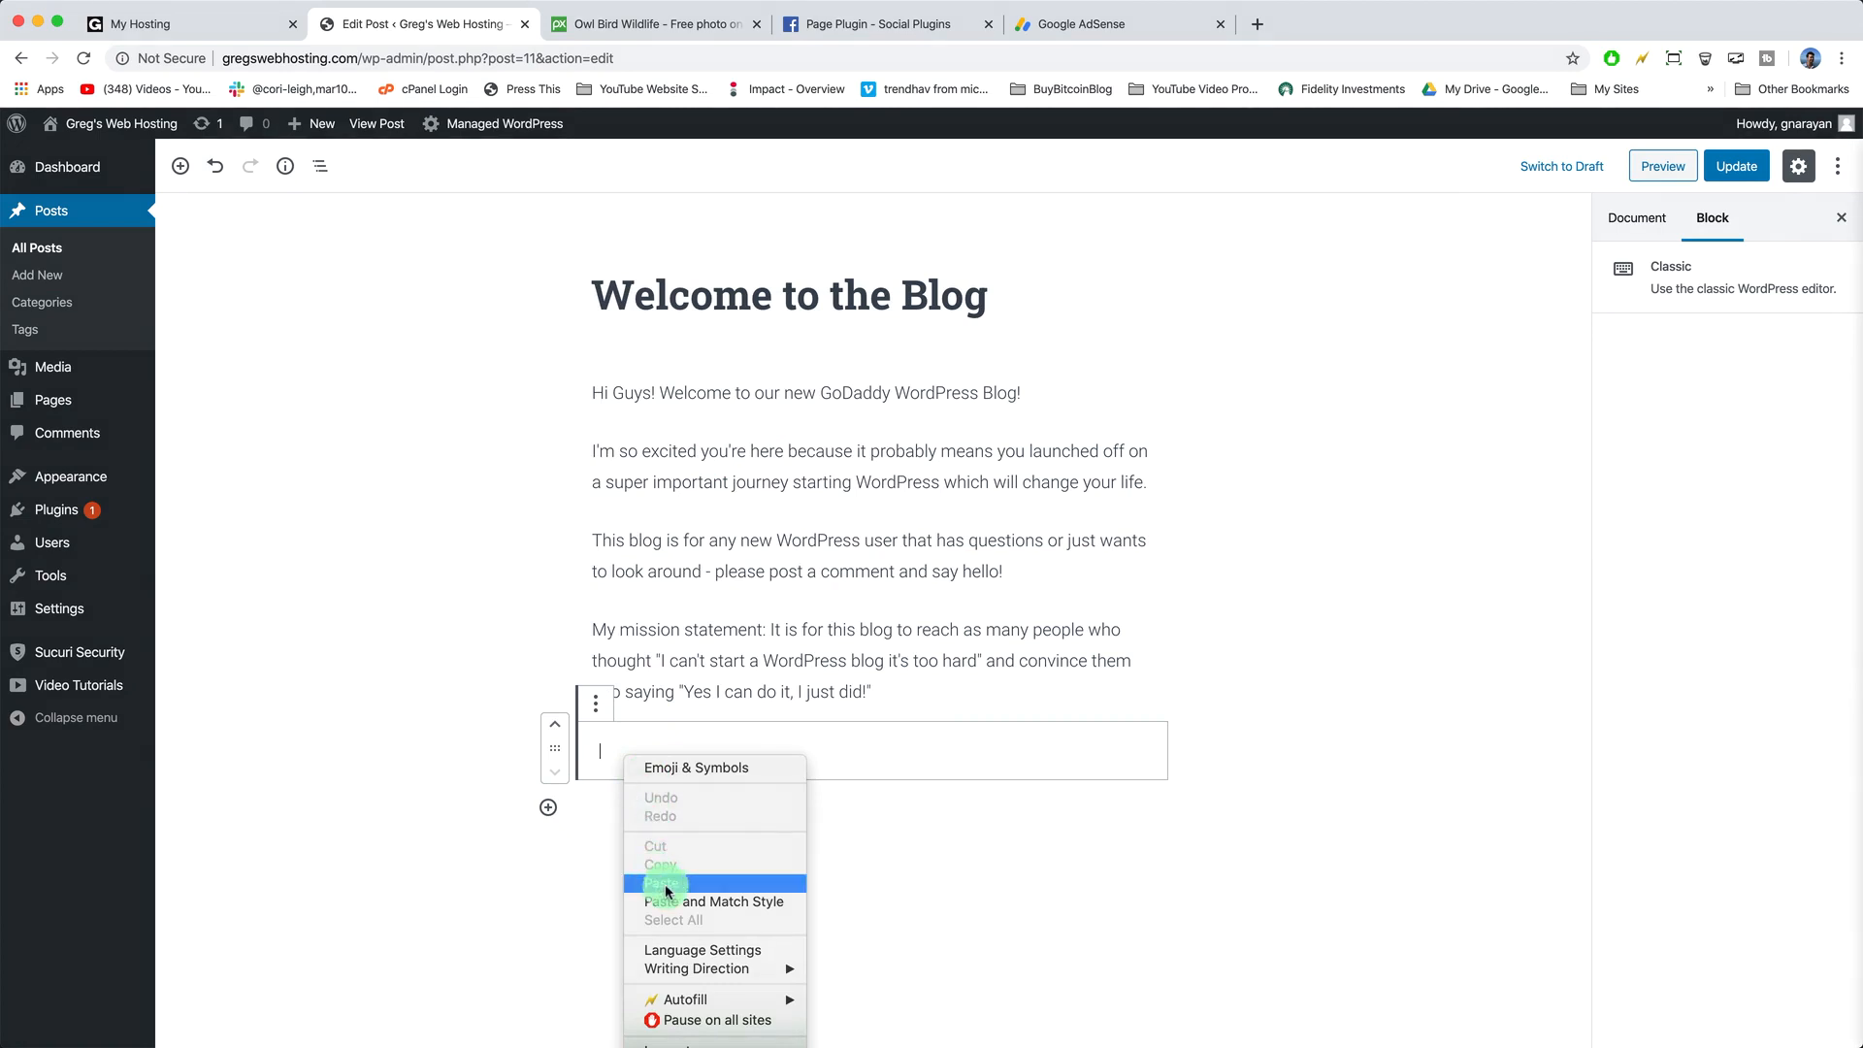
click(660, 882)
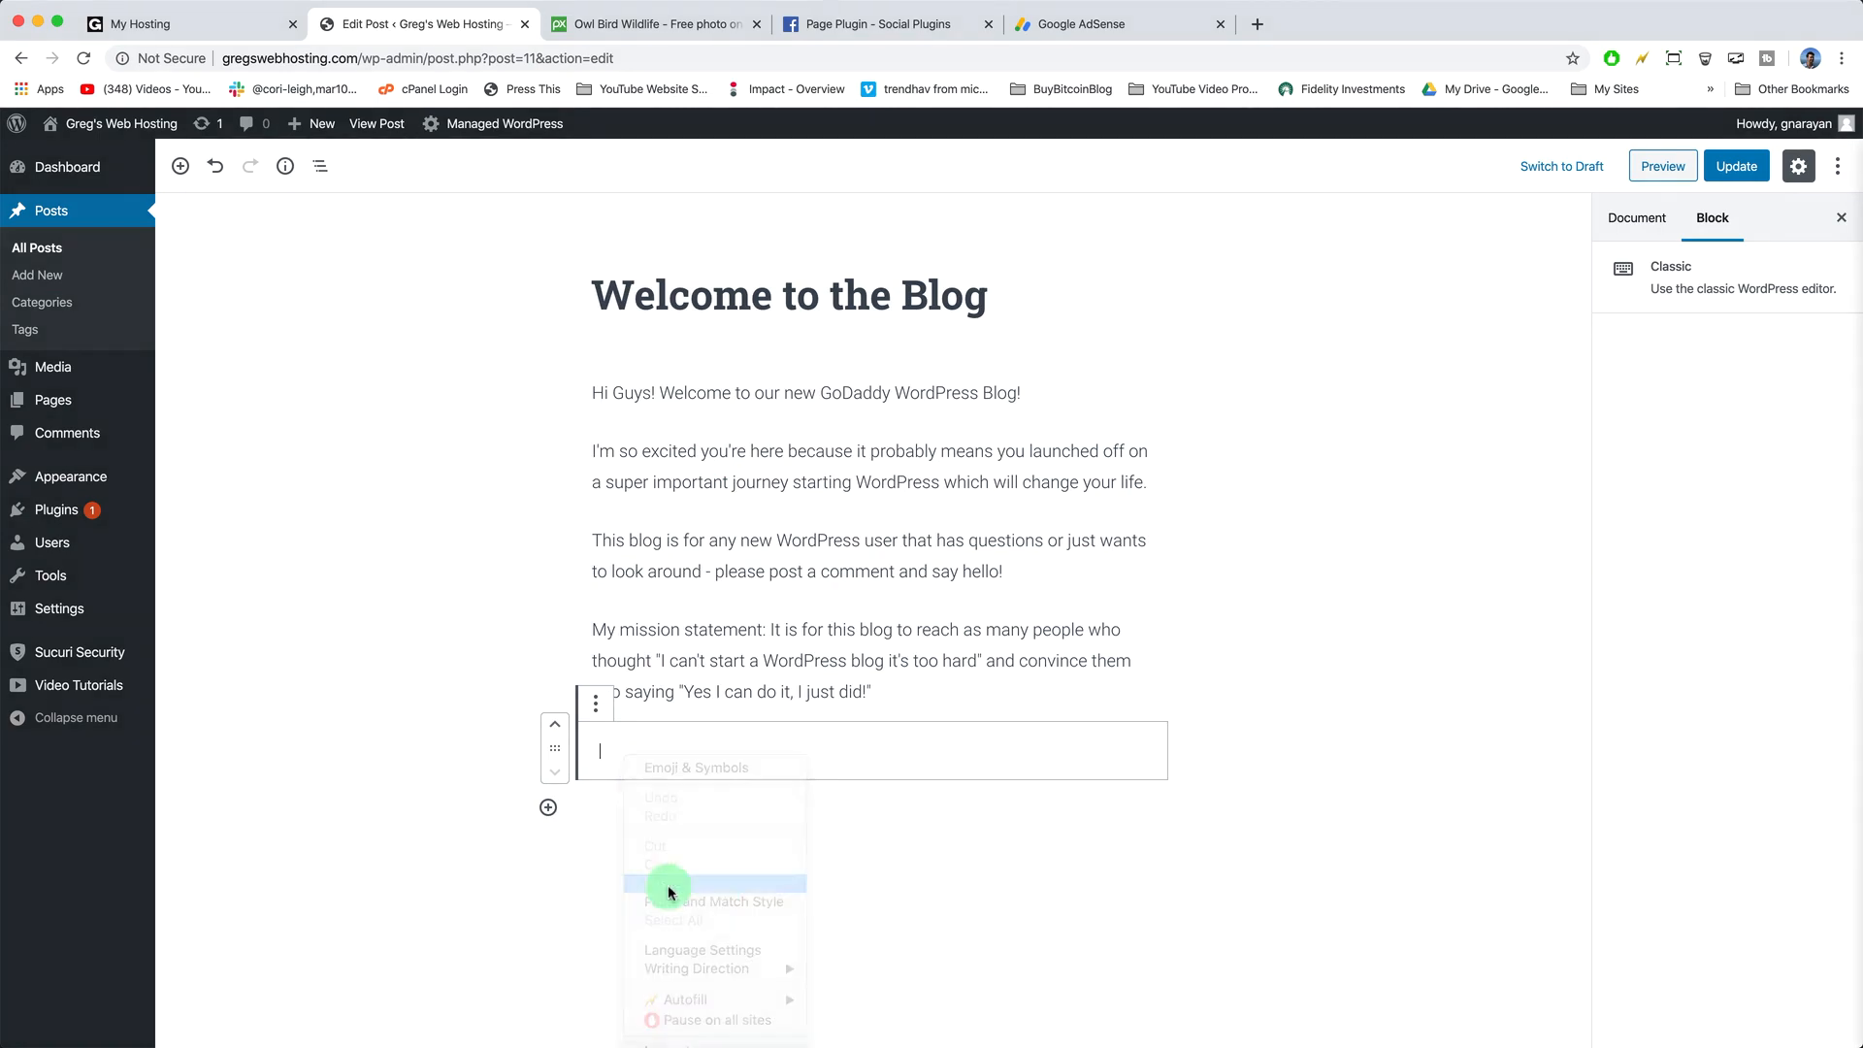
click(1736, 166)
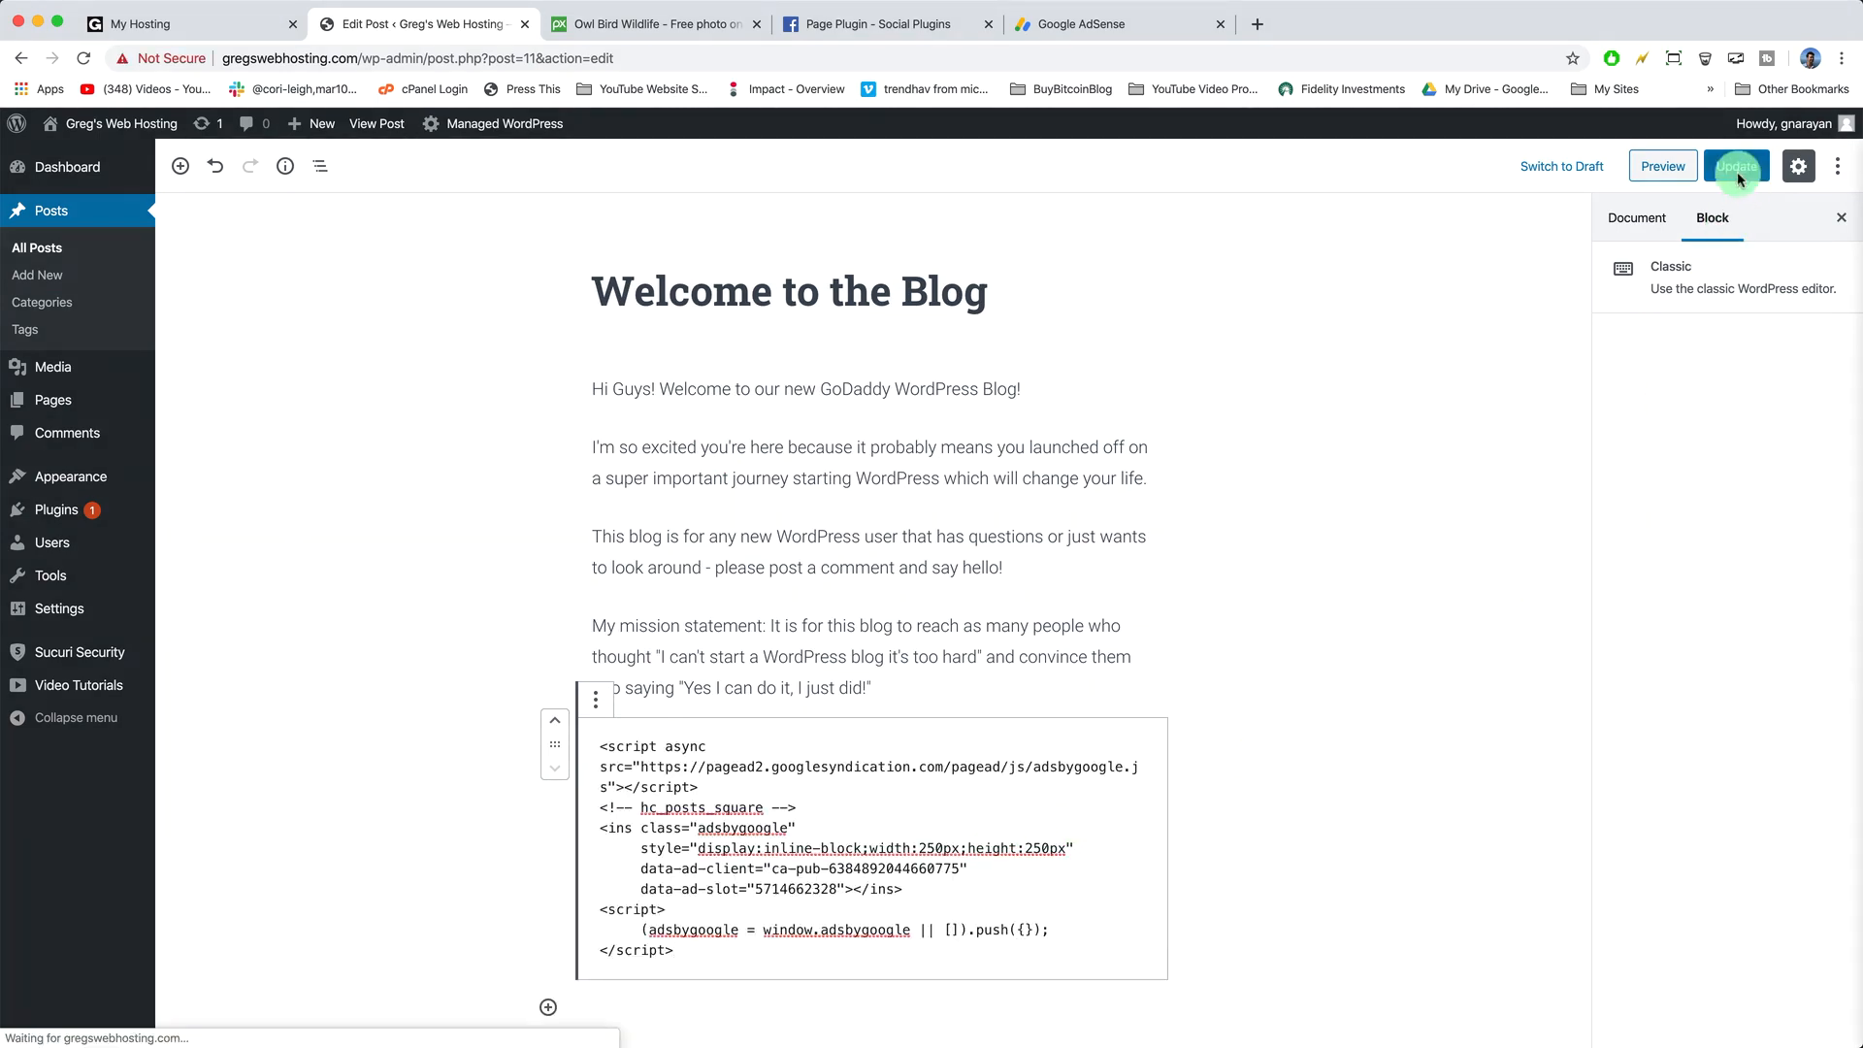
- View the updated 'Welcome to the Blog' post live and scroll through it
click(373, 124)
scroll(584, 352, down, 3)
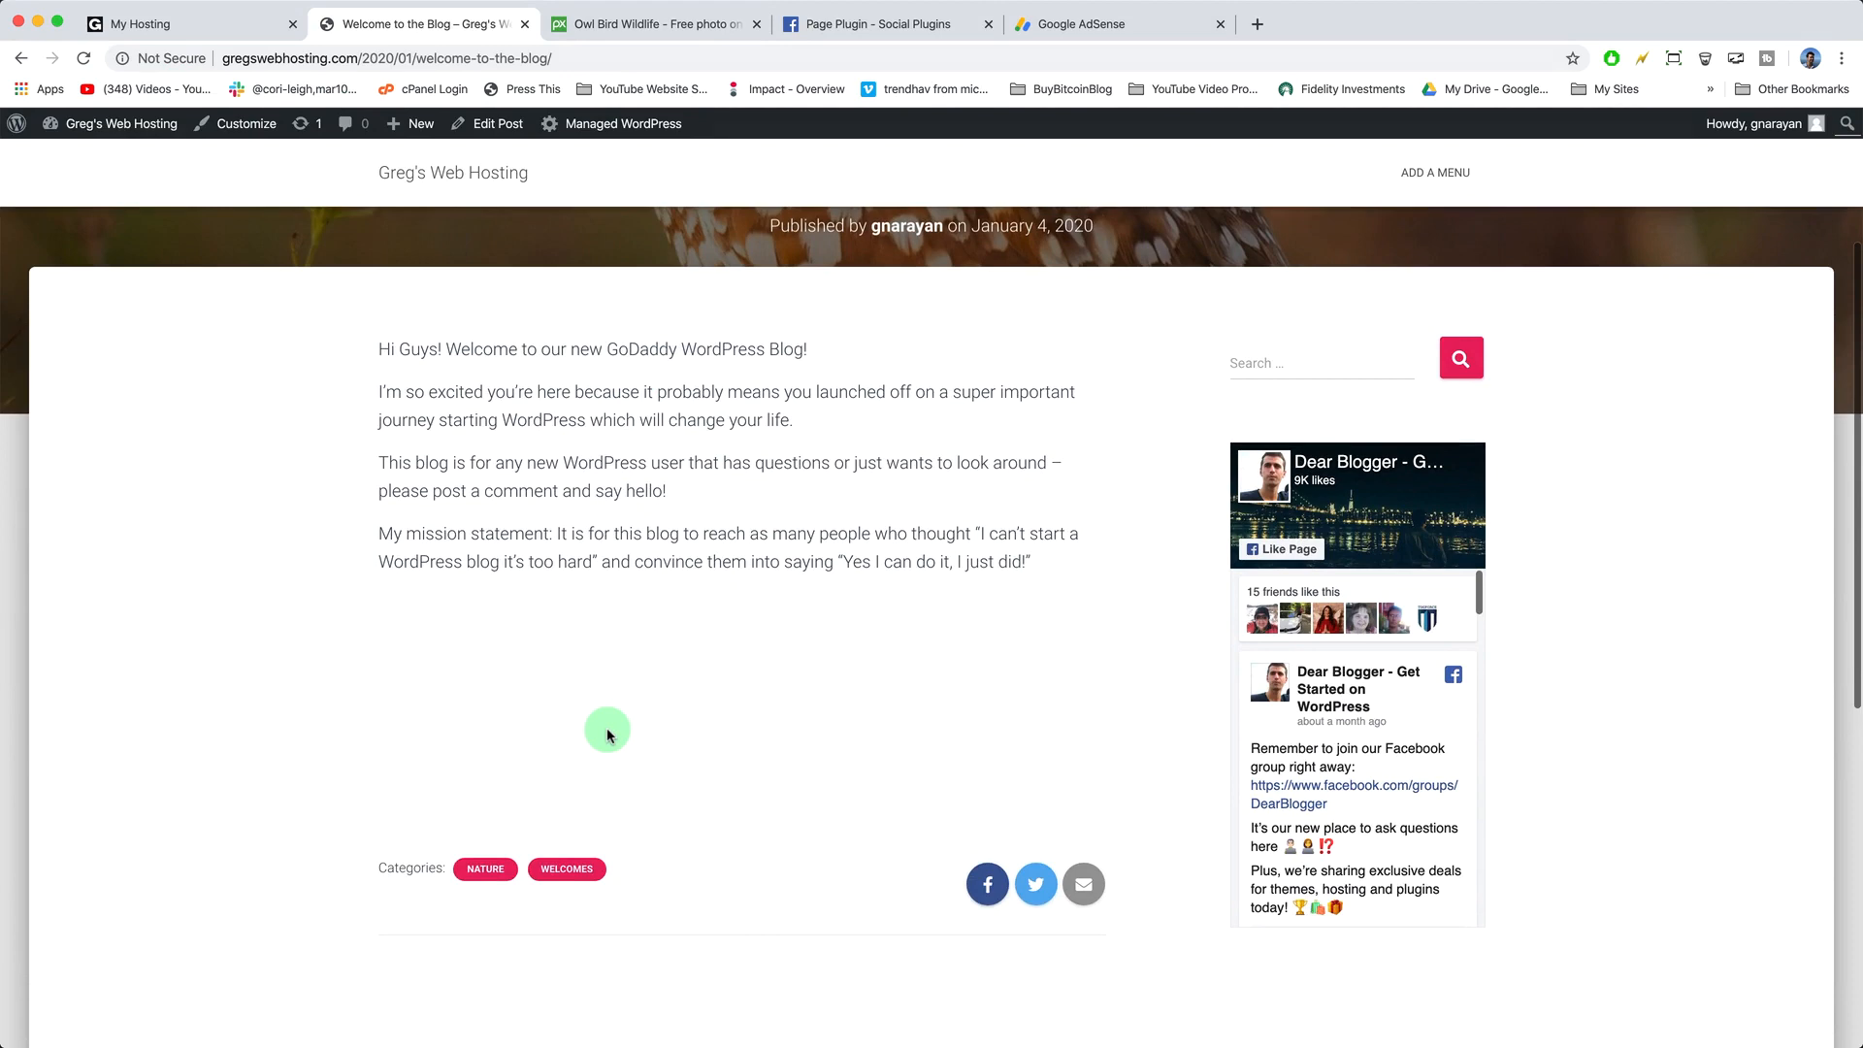
scroll(799, 687, down, 4)
scroll(799, 689, up, 5)
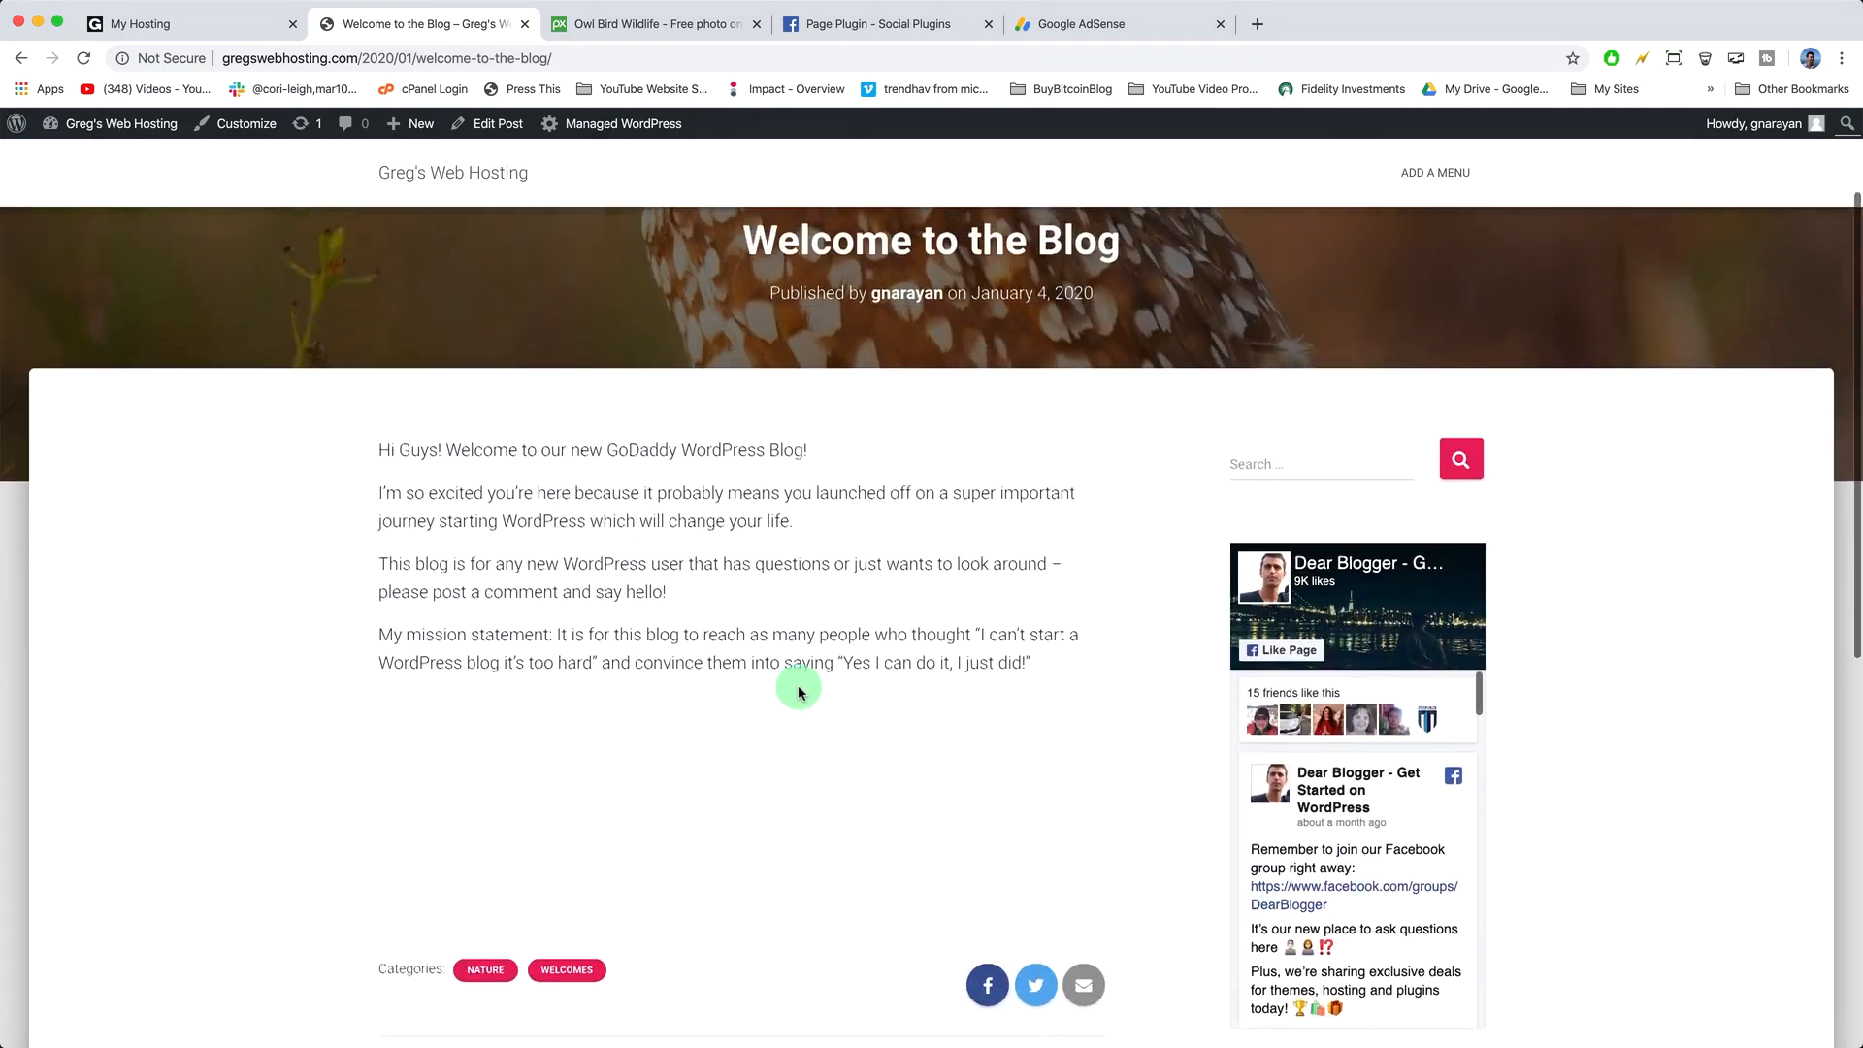
scroll(799, 691, down, 2)
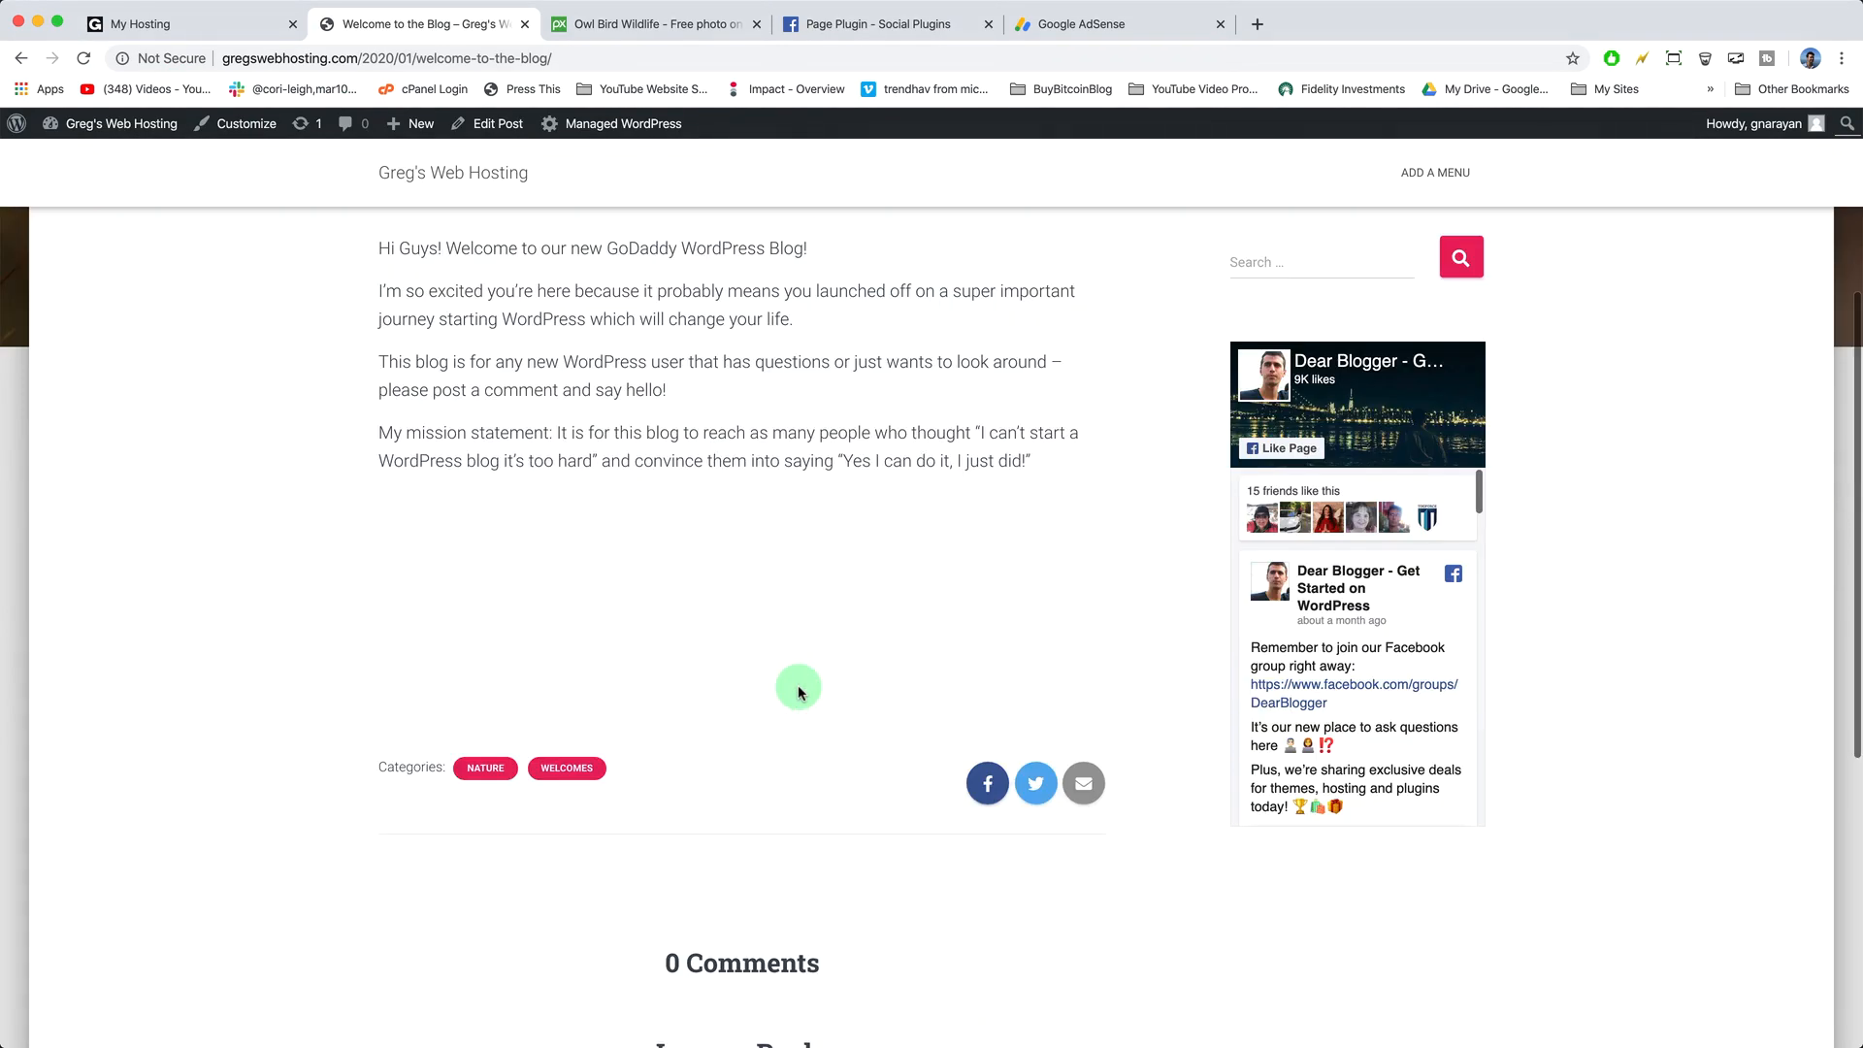
scroll(799, 689, up, 4)
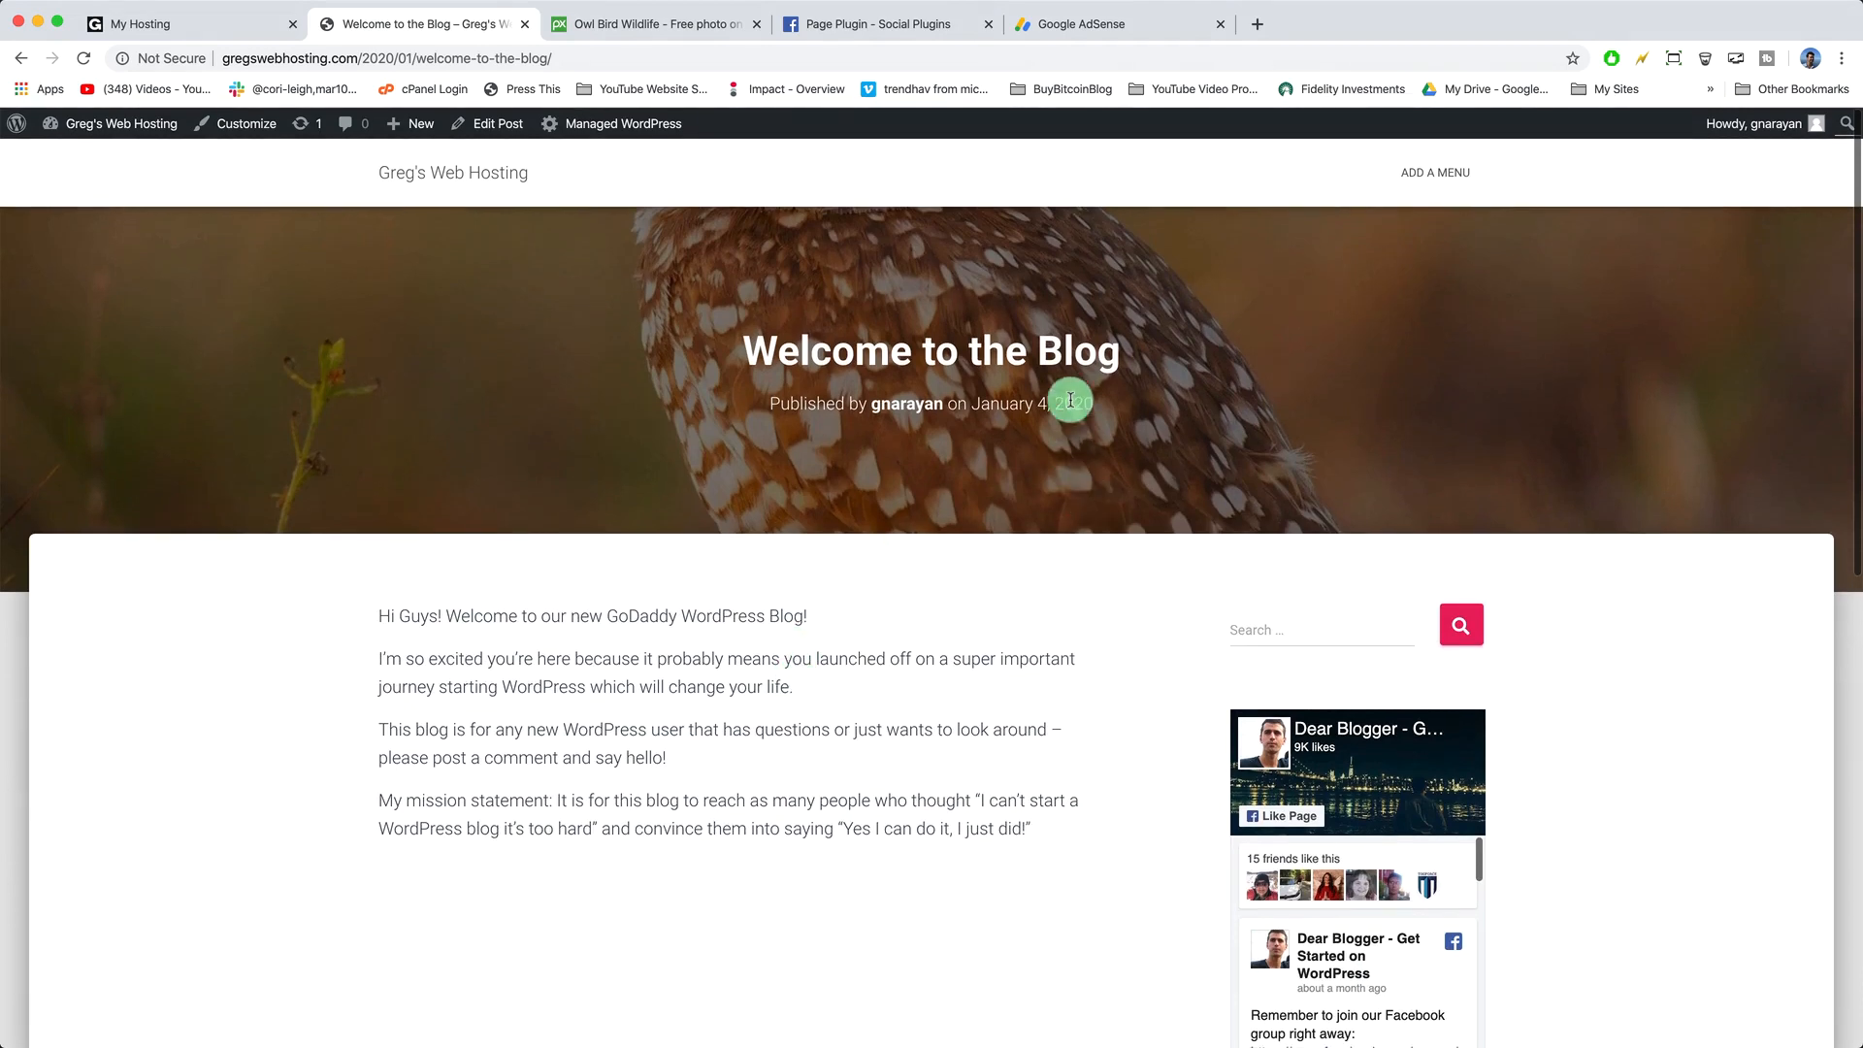
- Create a menu named 'Main Menu' and add the nature category to it
click(1457, 181)
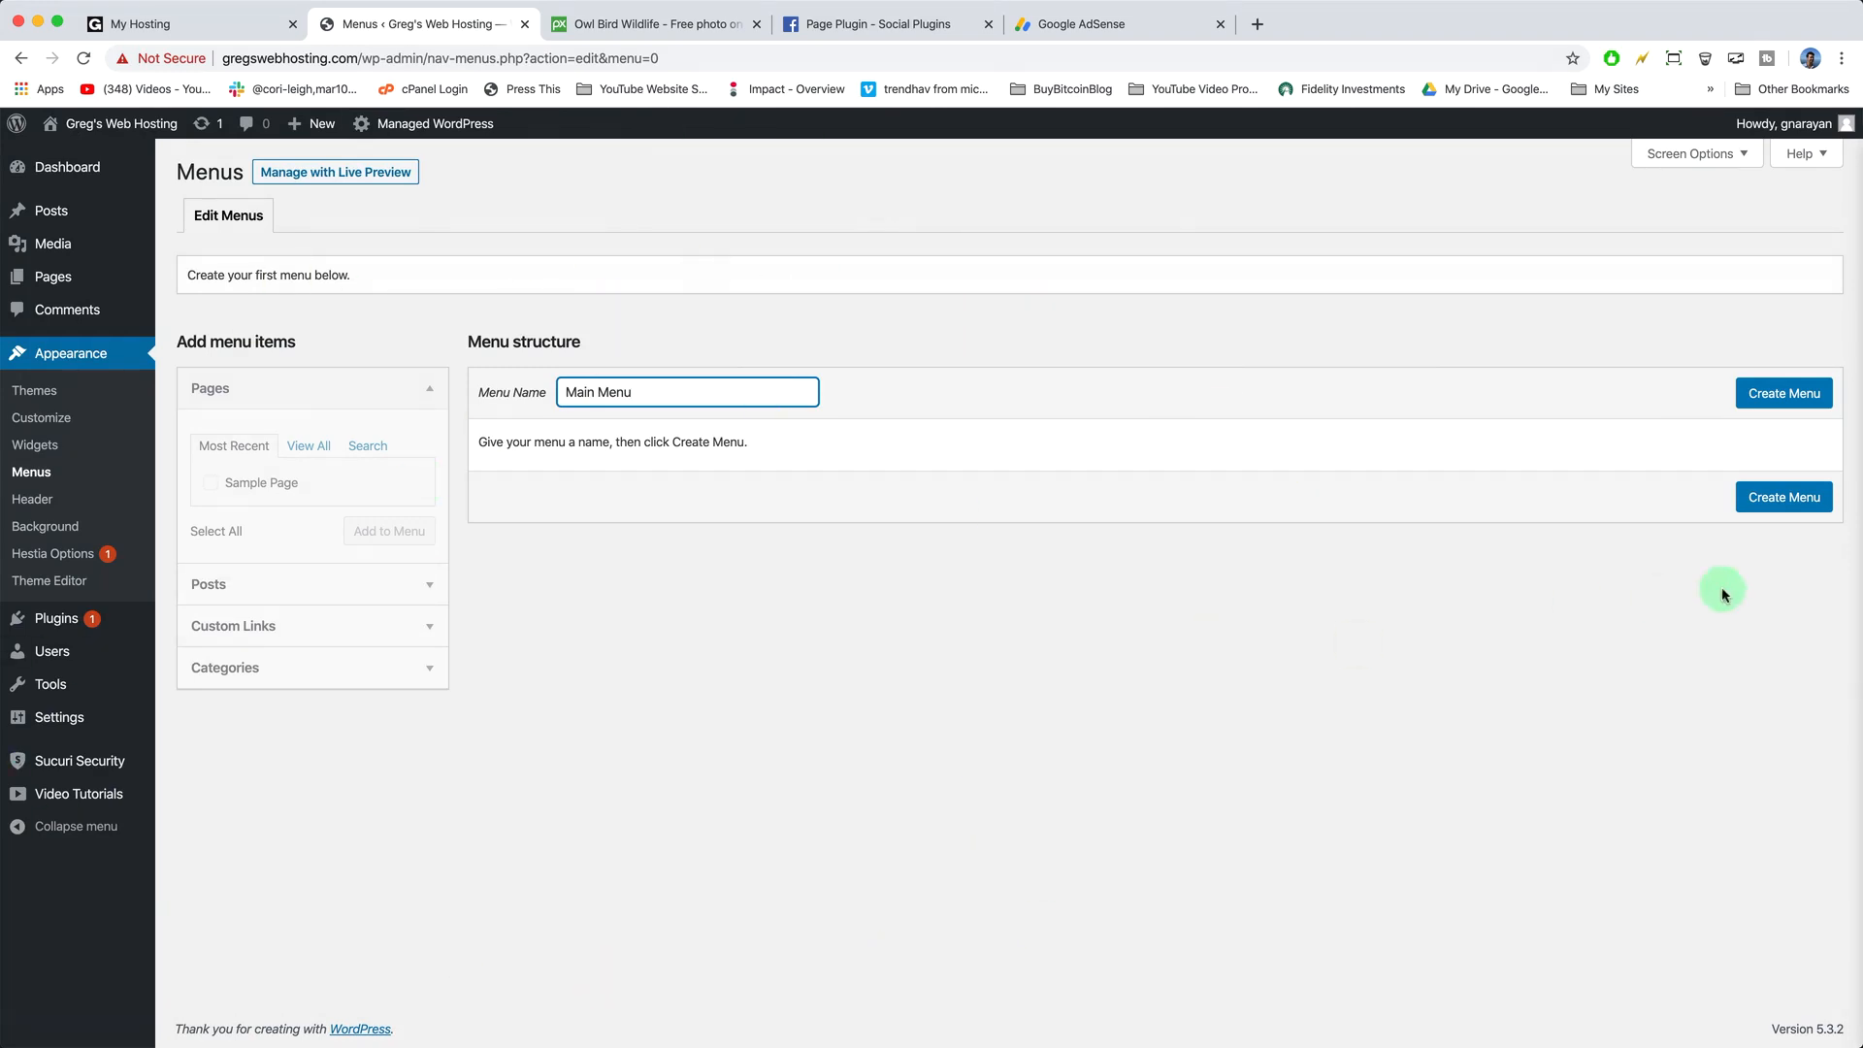
click(1796, 498)
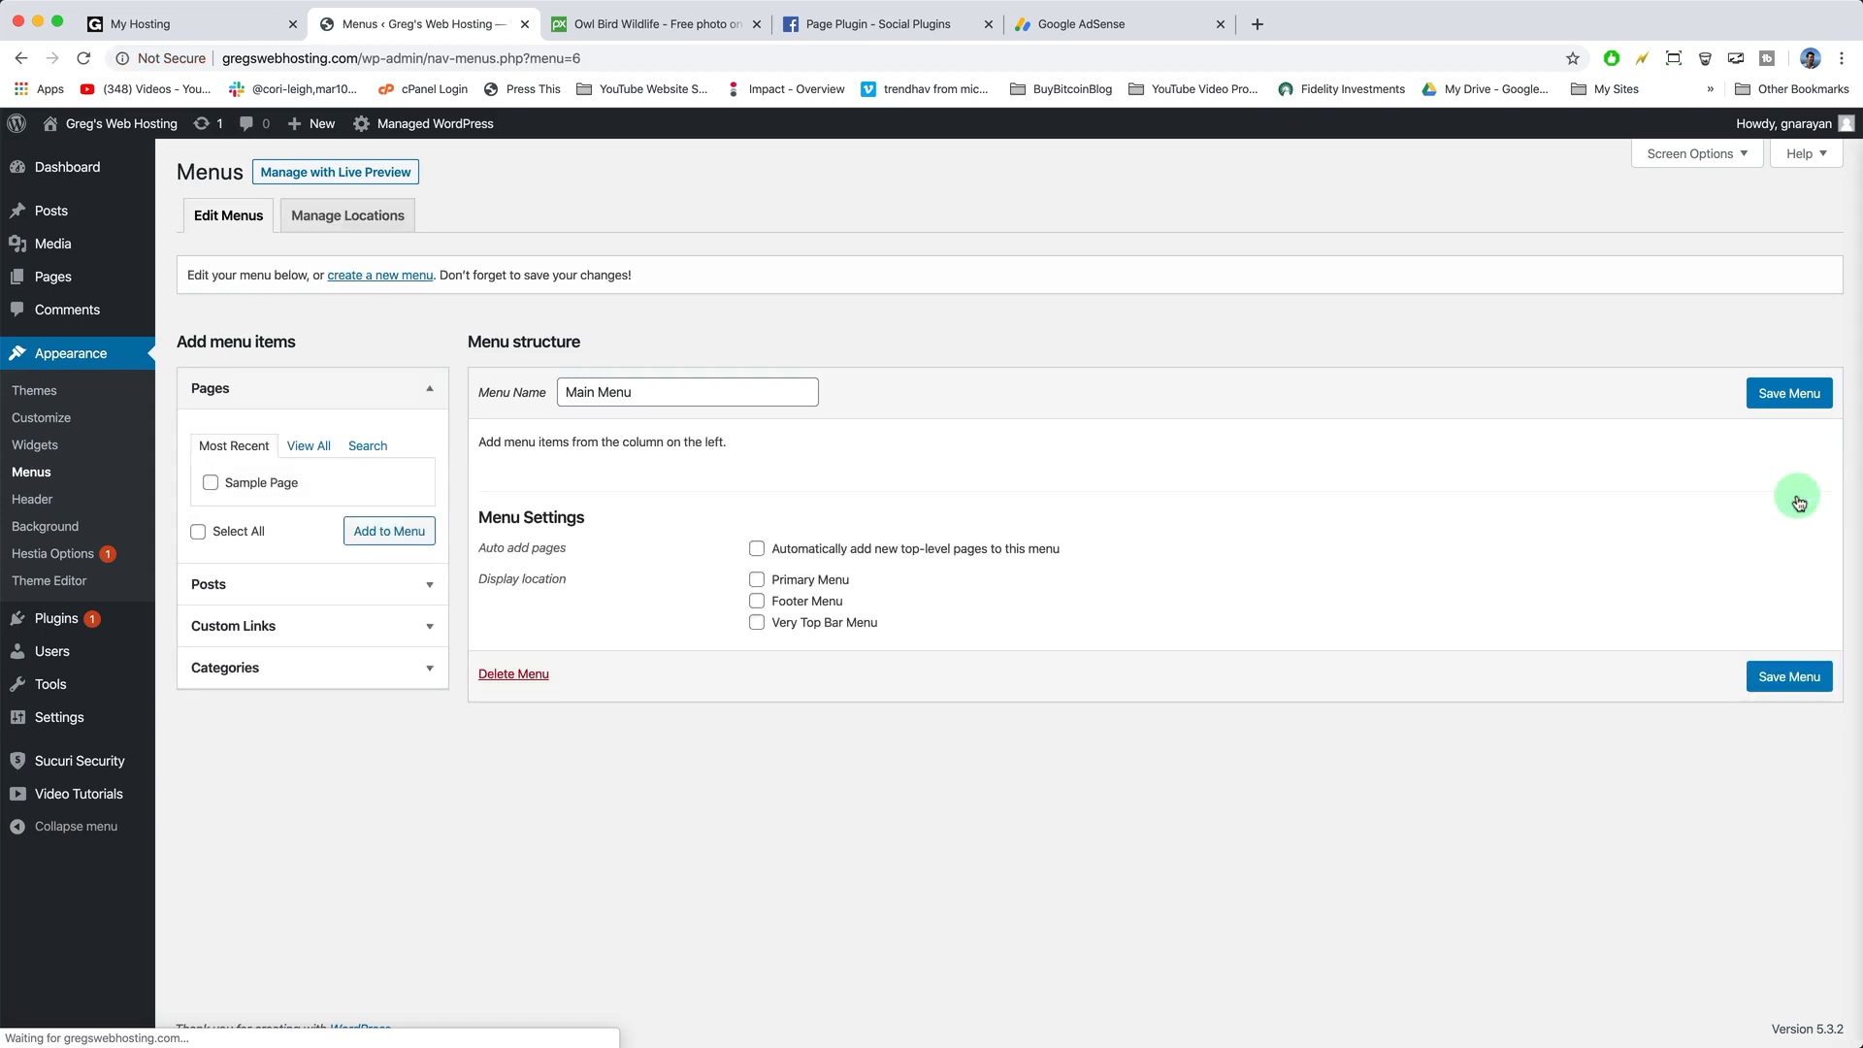
click(262, 679)
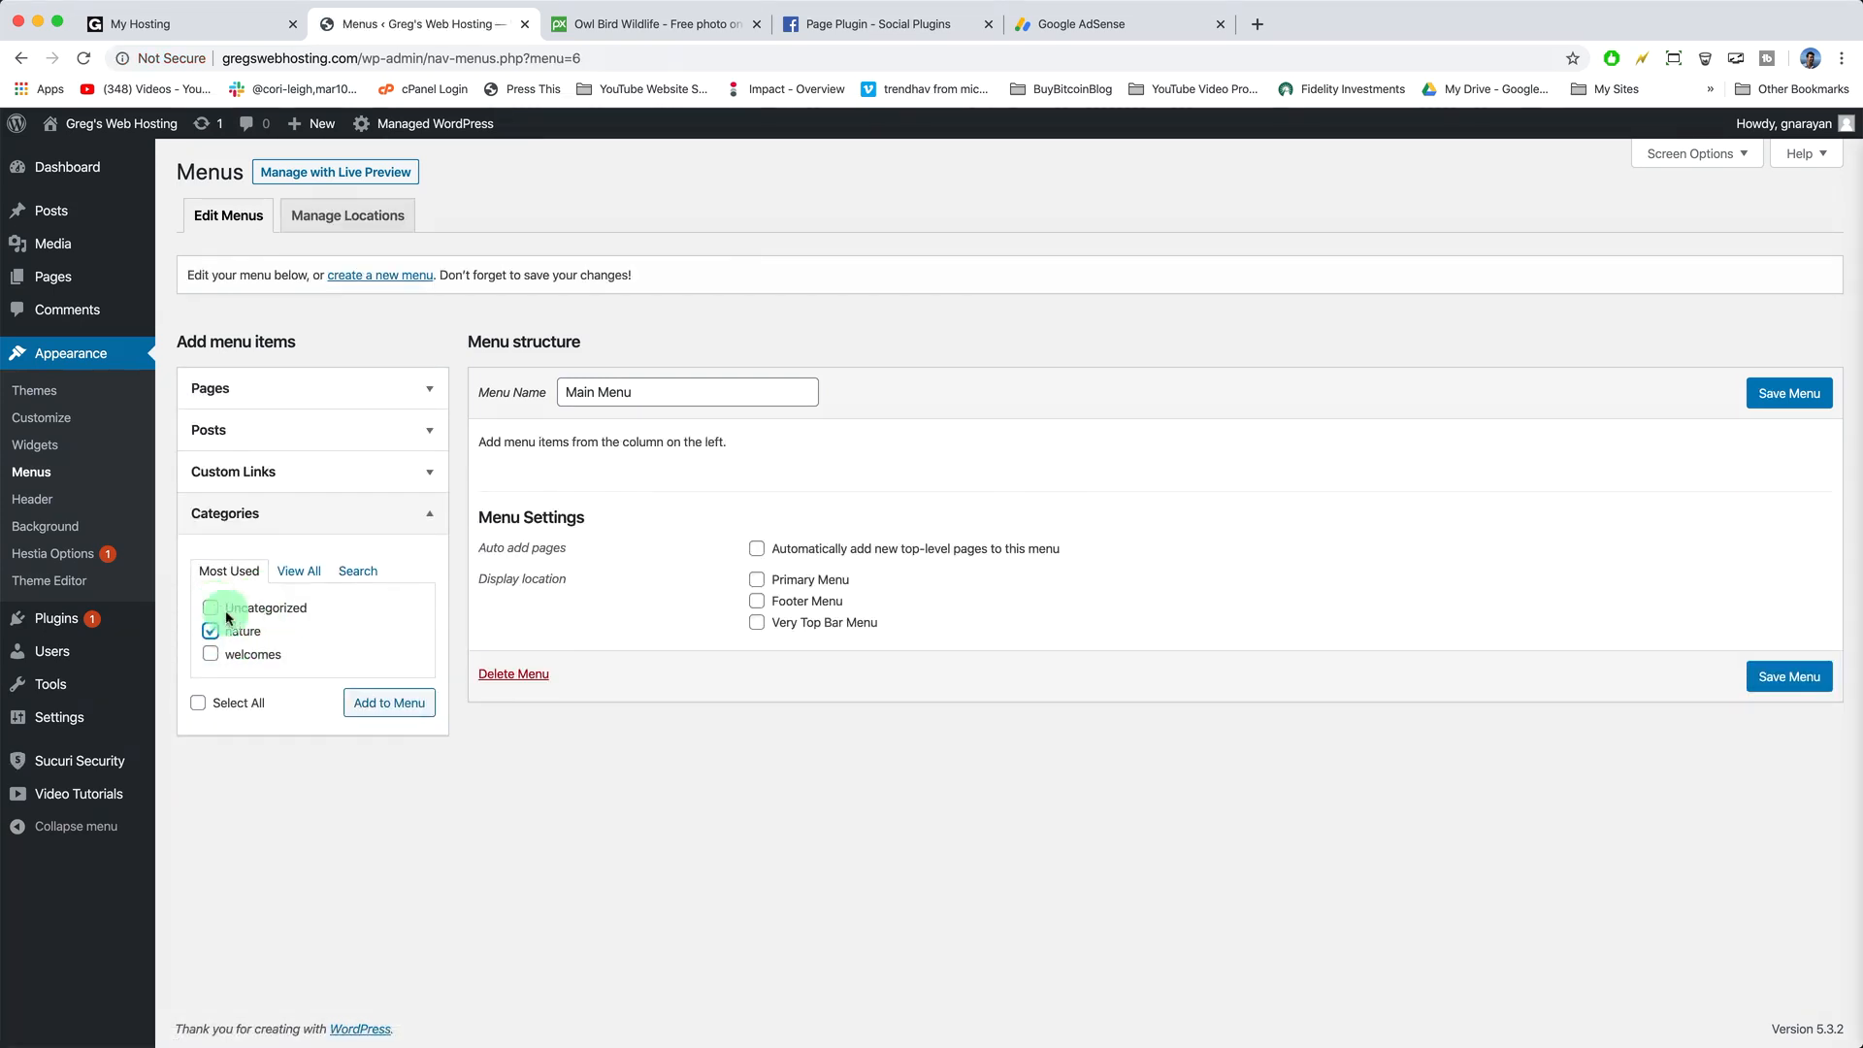
click(372, 701)
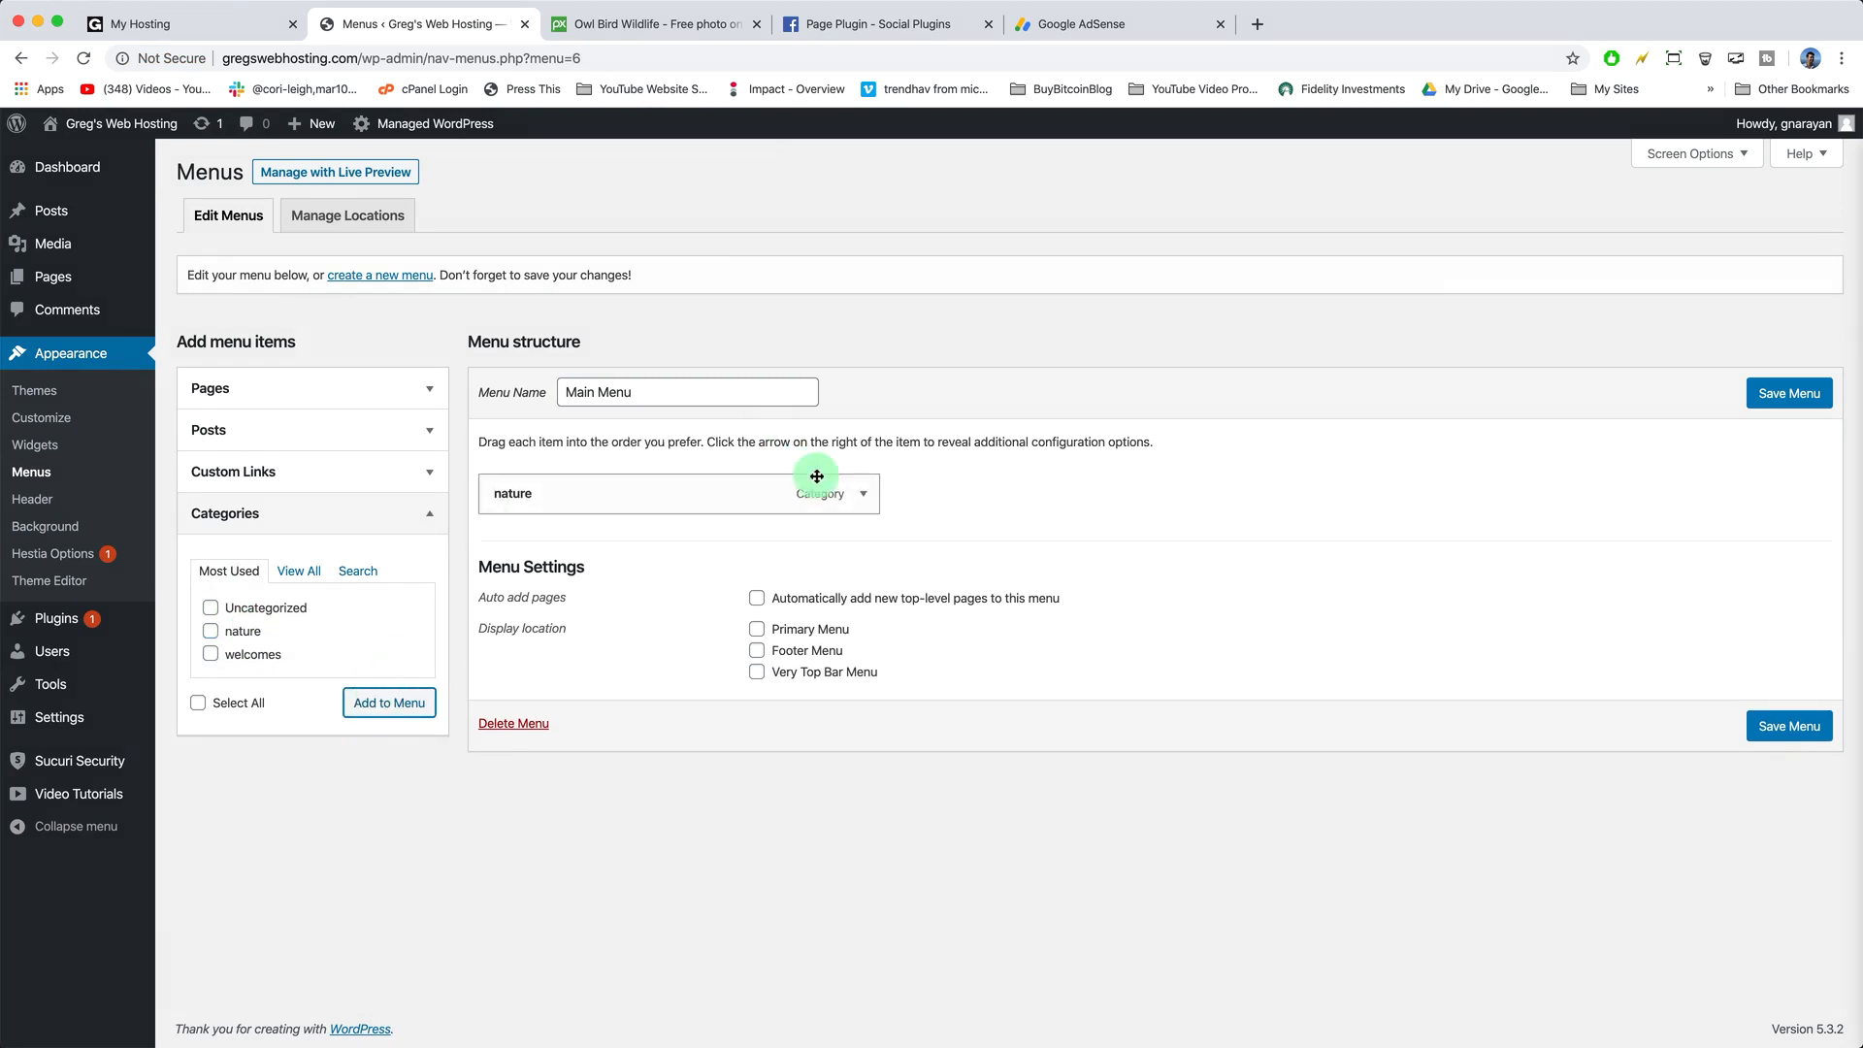
- Change the nature menu item's navigation label to 'Nature'
click(863, 493)
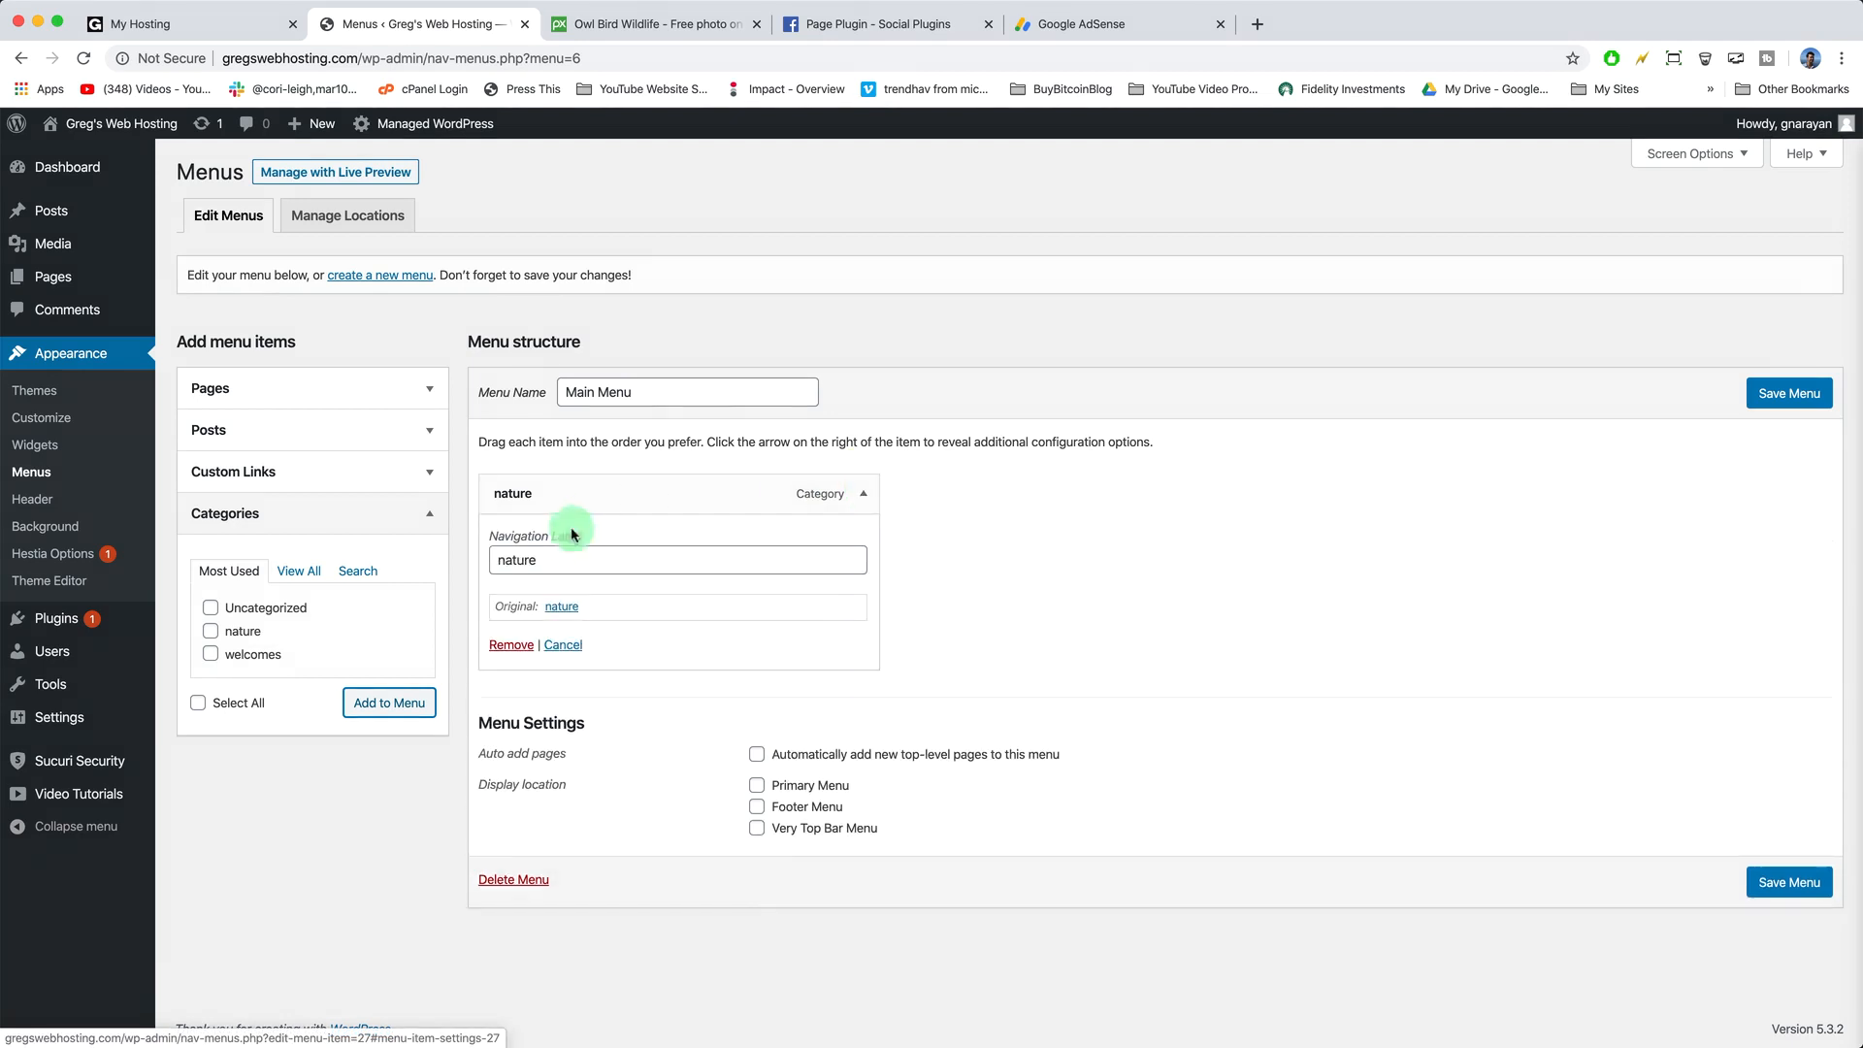
click(547, 570)
text(Na)
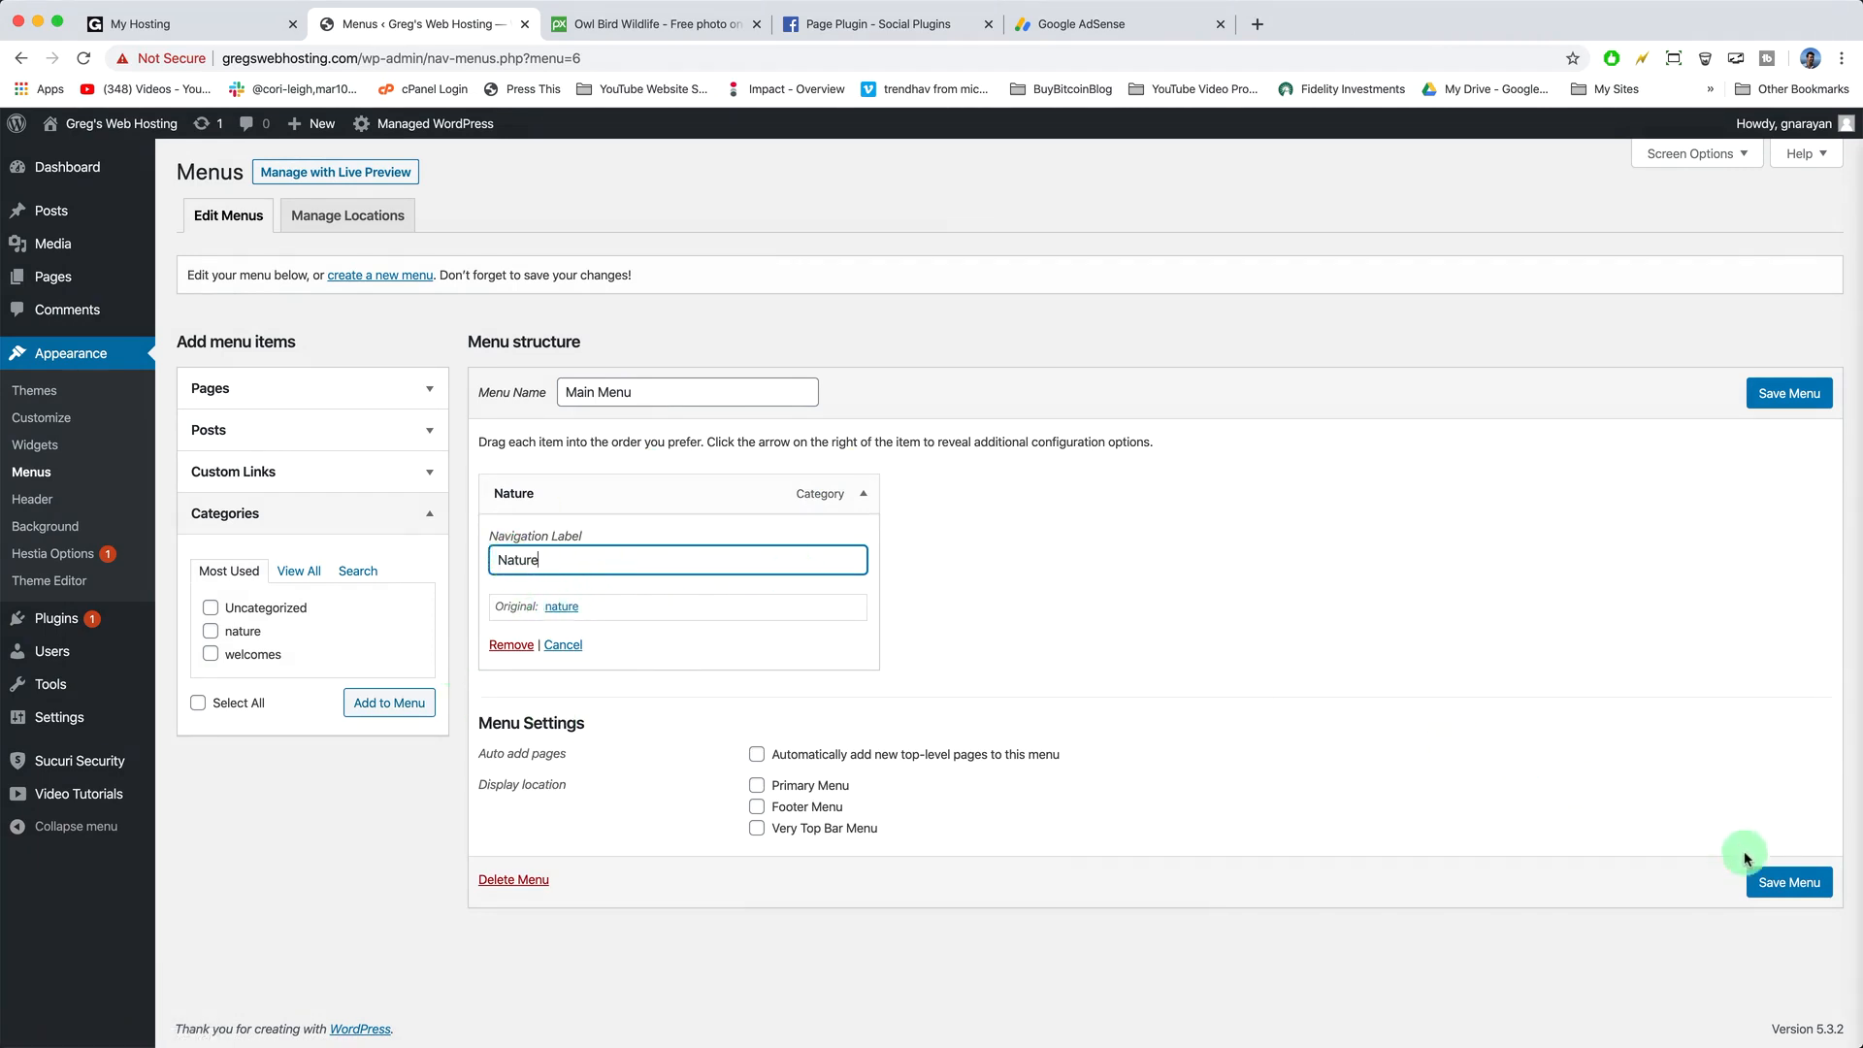
click(861, 495)
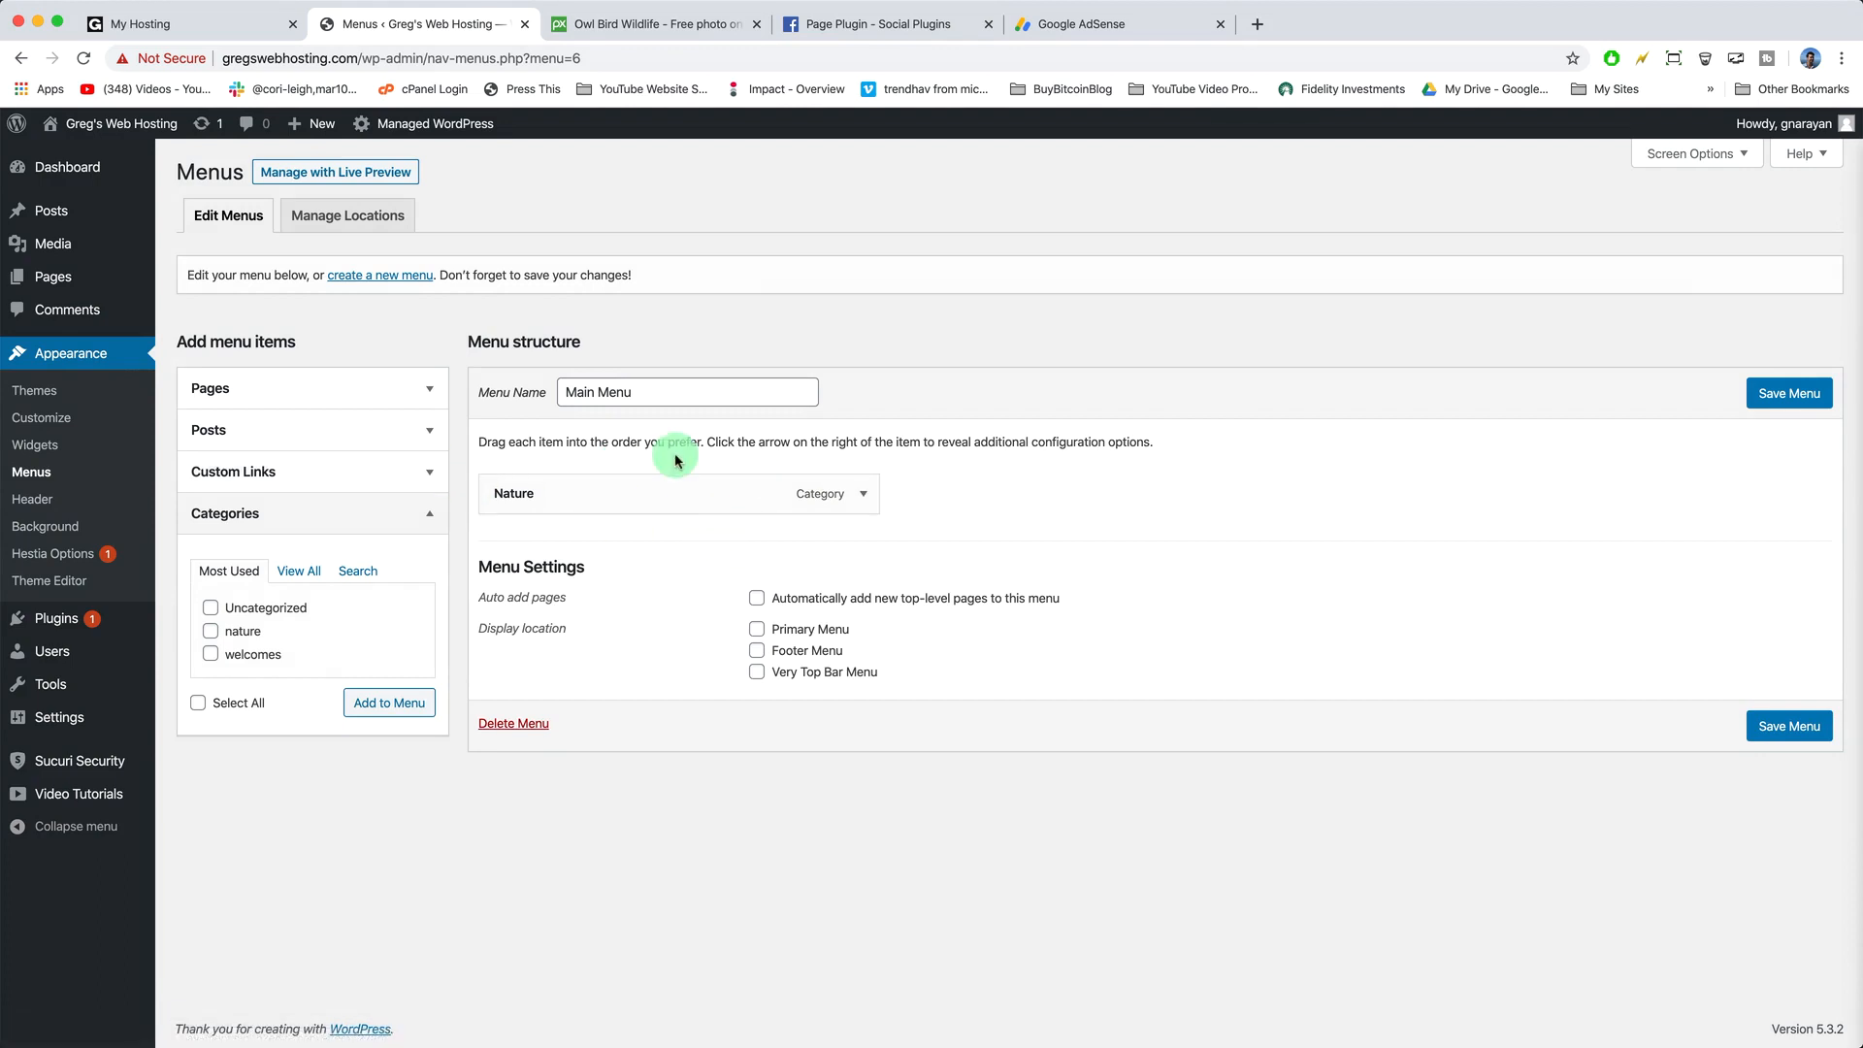
click(424, 476)
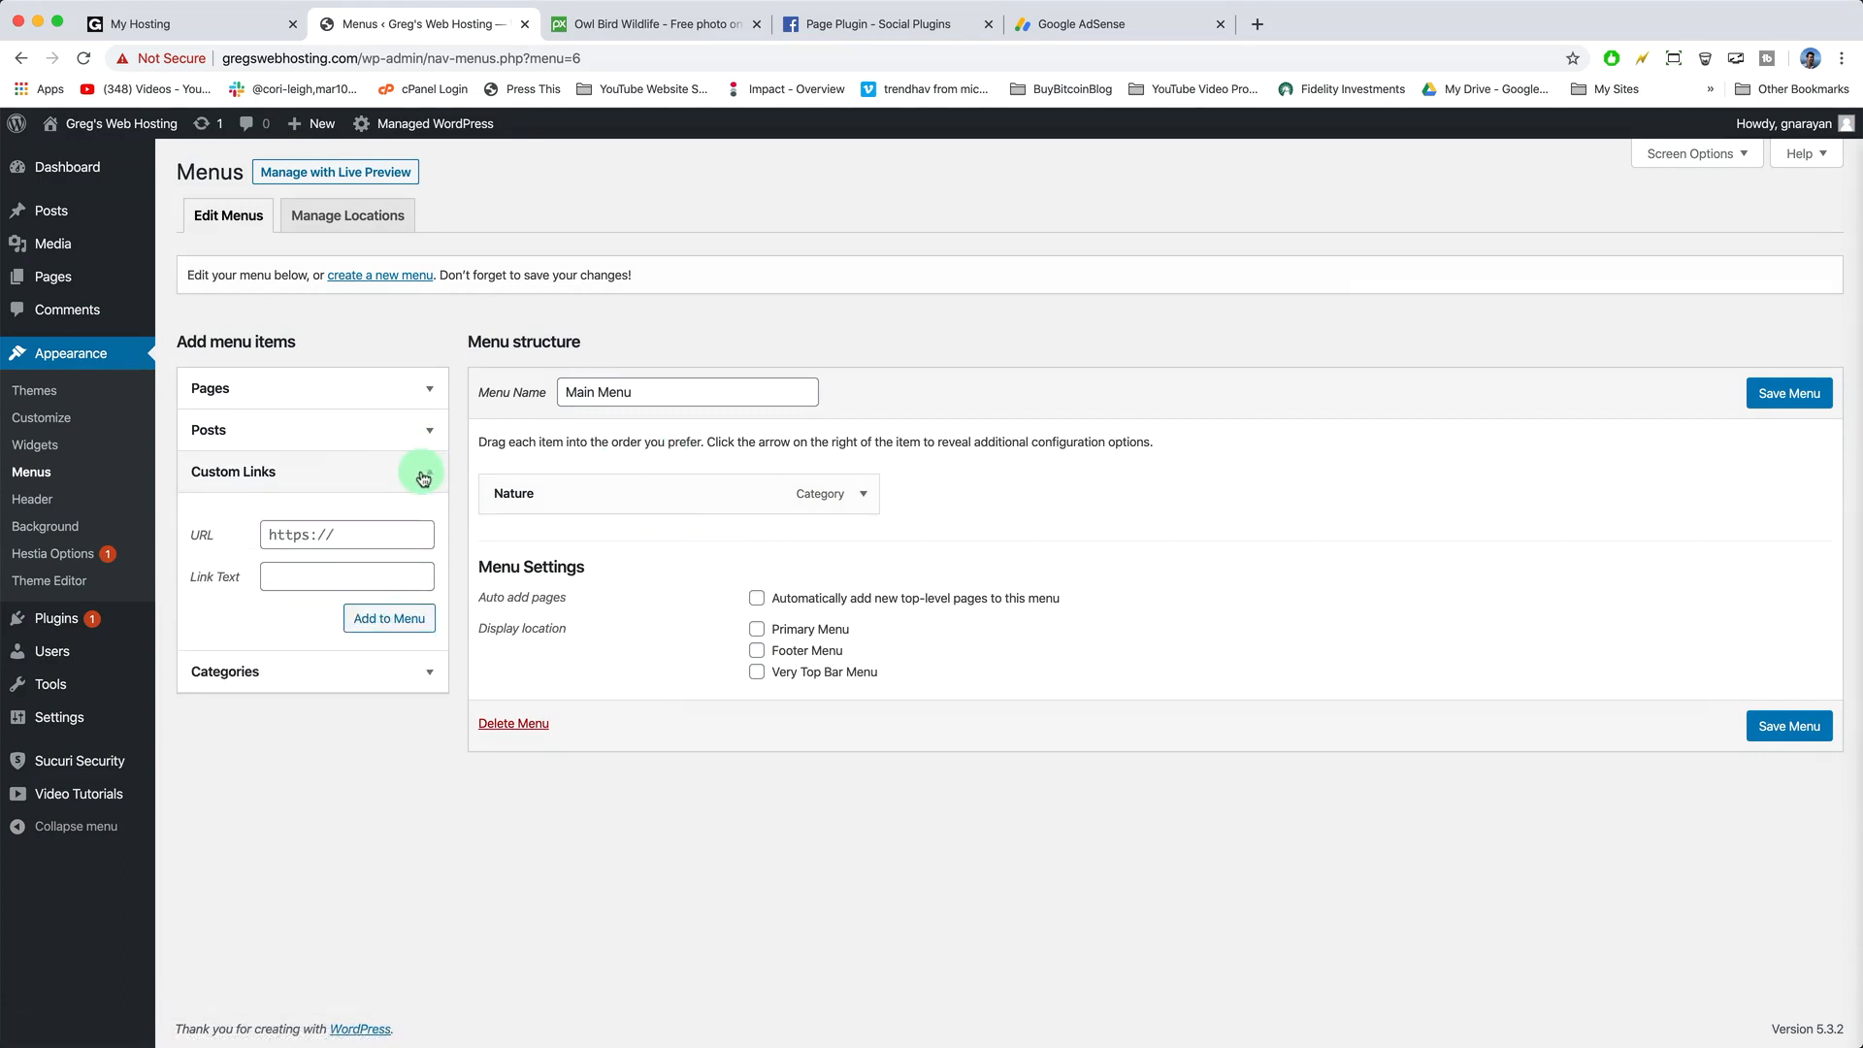
- Copy the site's domain from the address bar into the Custom Links URL field
click(337, 58)
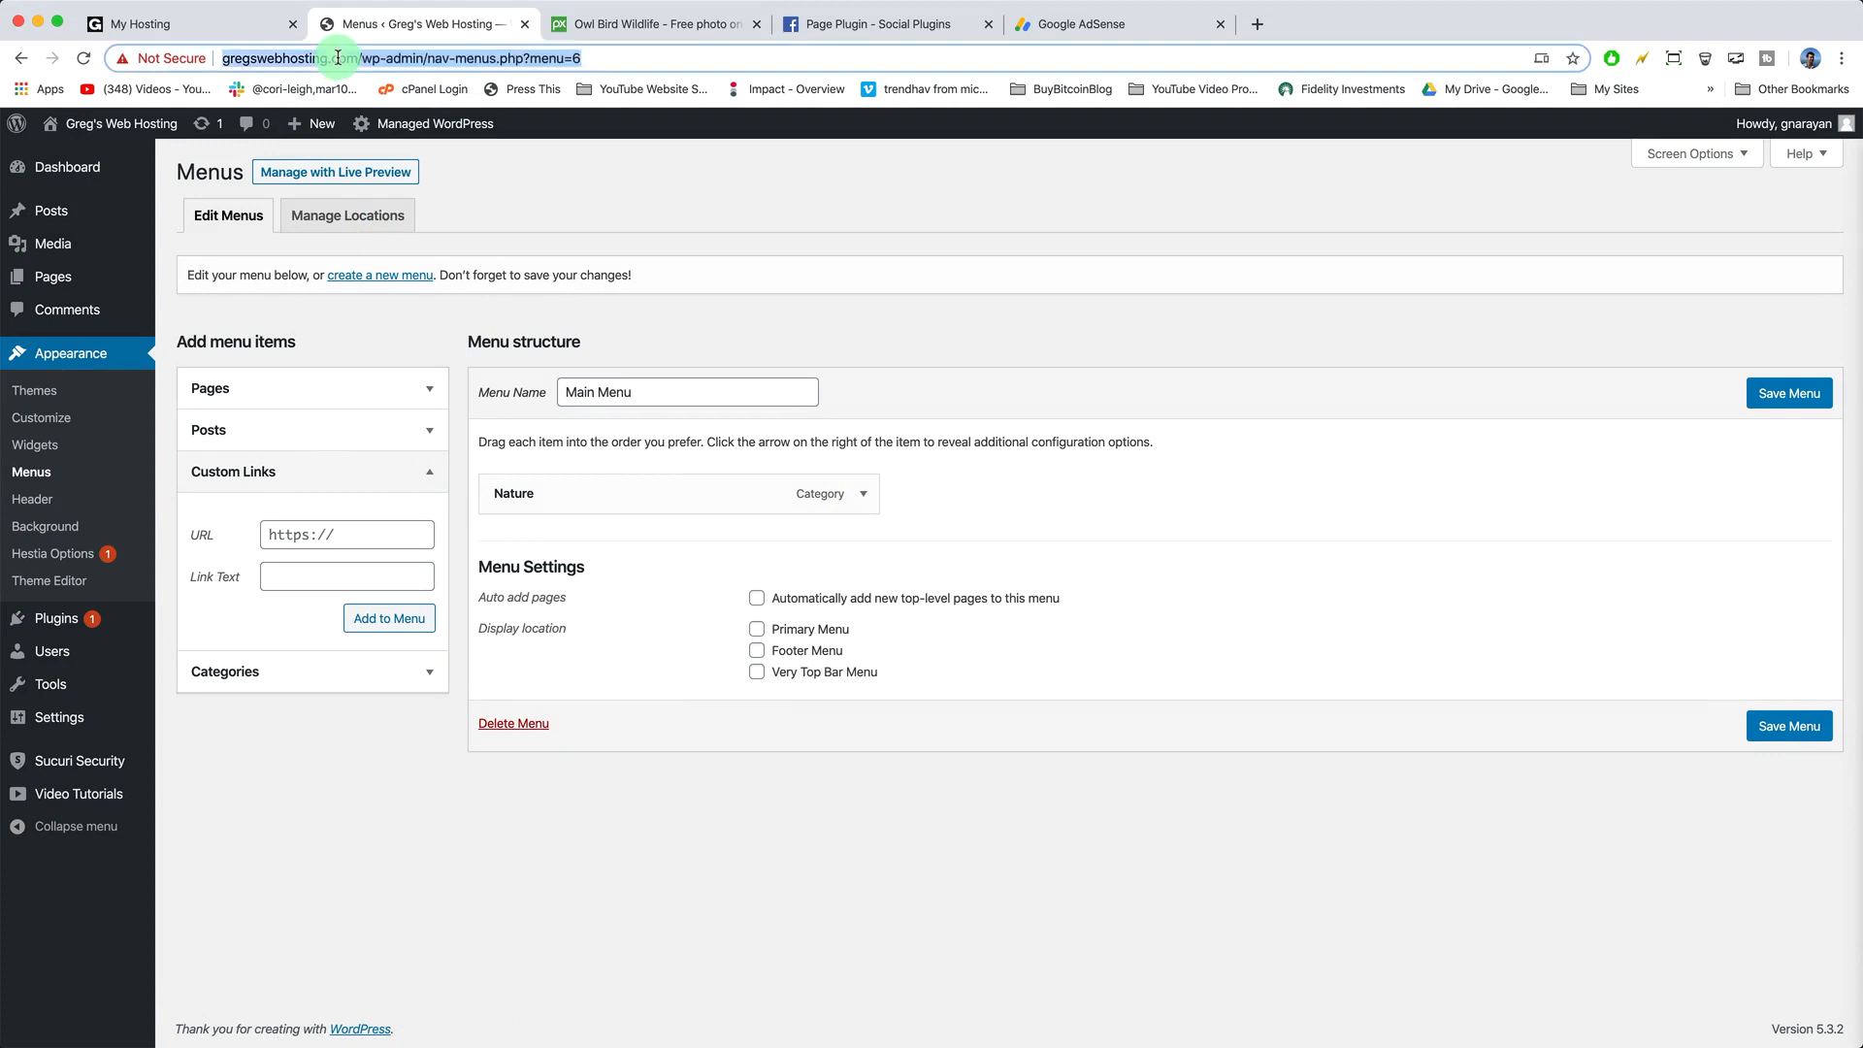
click(343, 59)
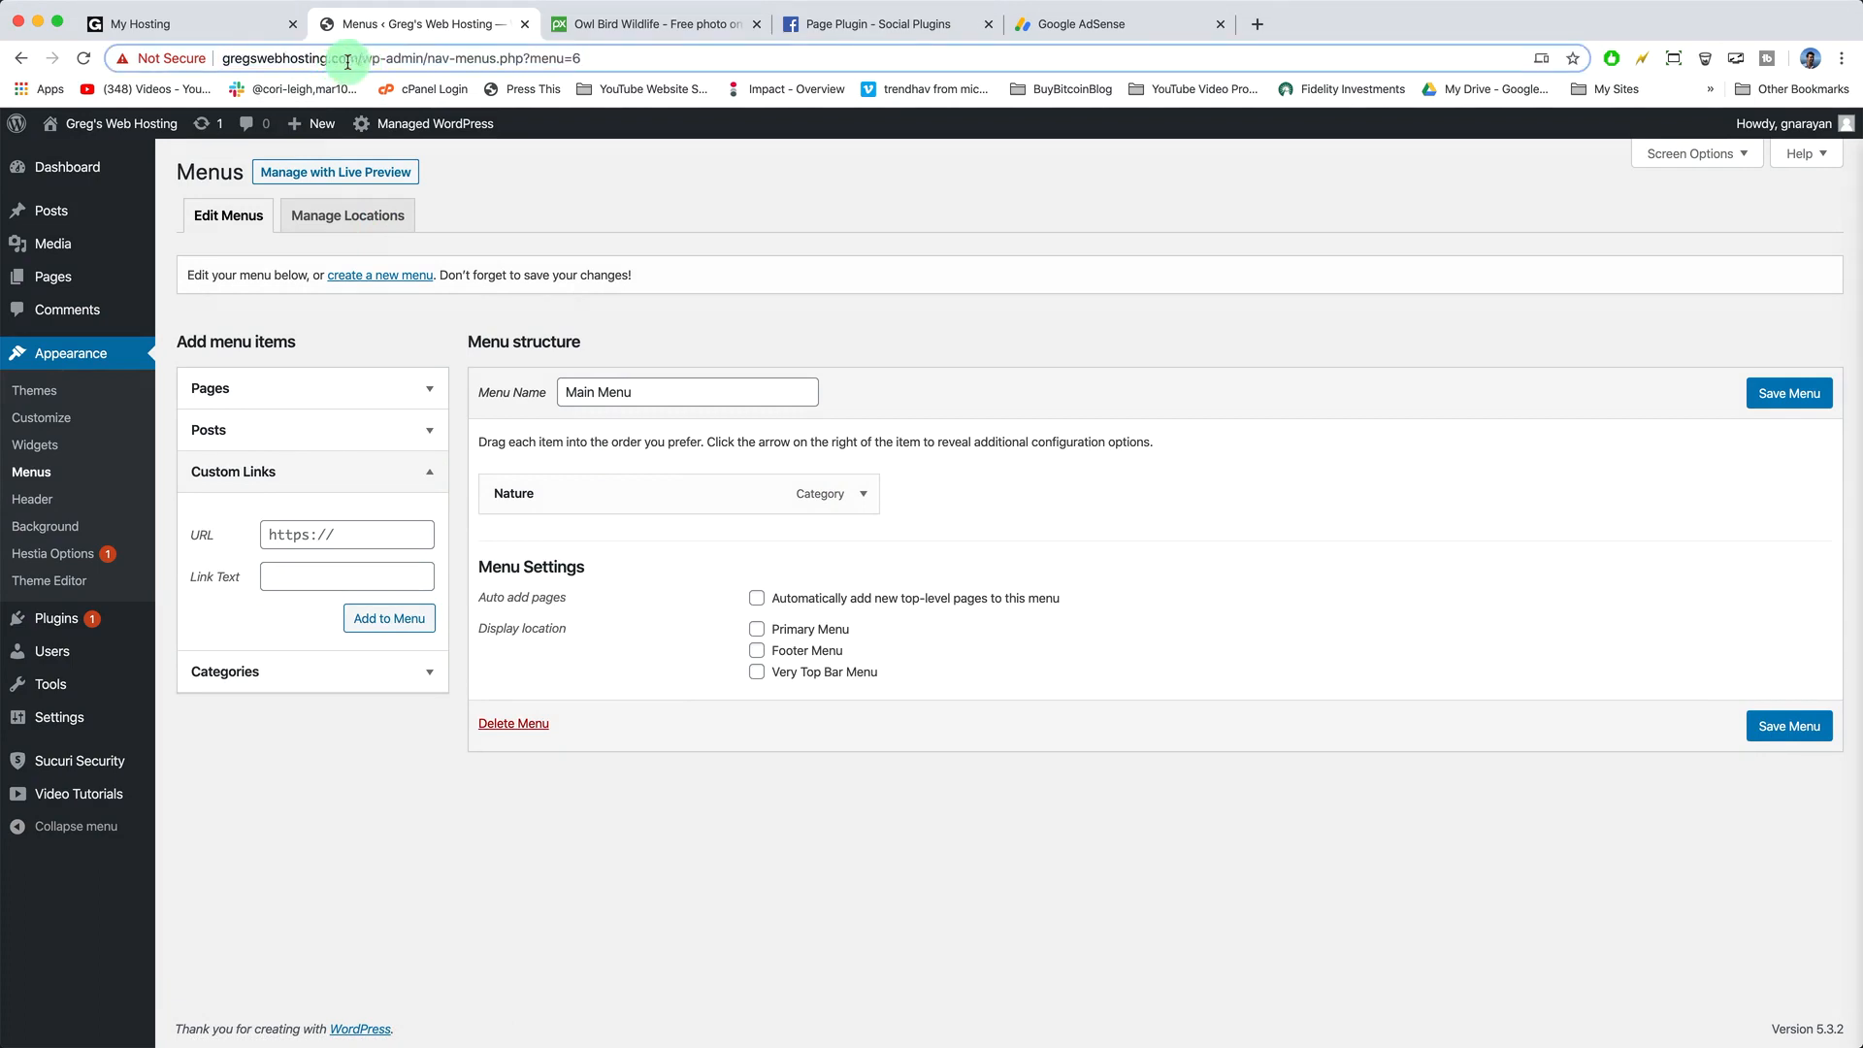
drag(361, 59, 267, 66)
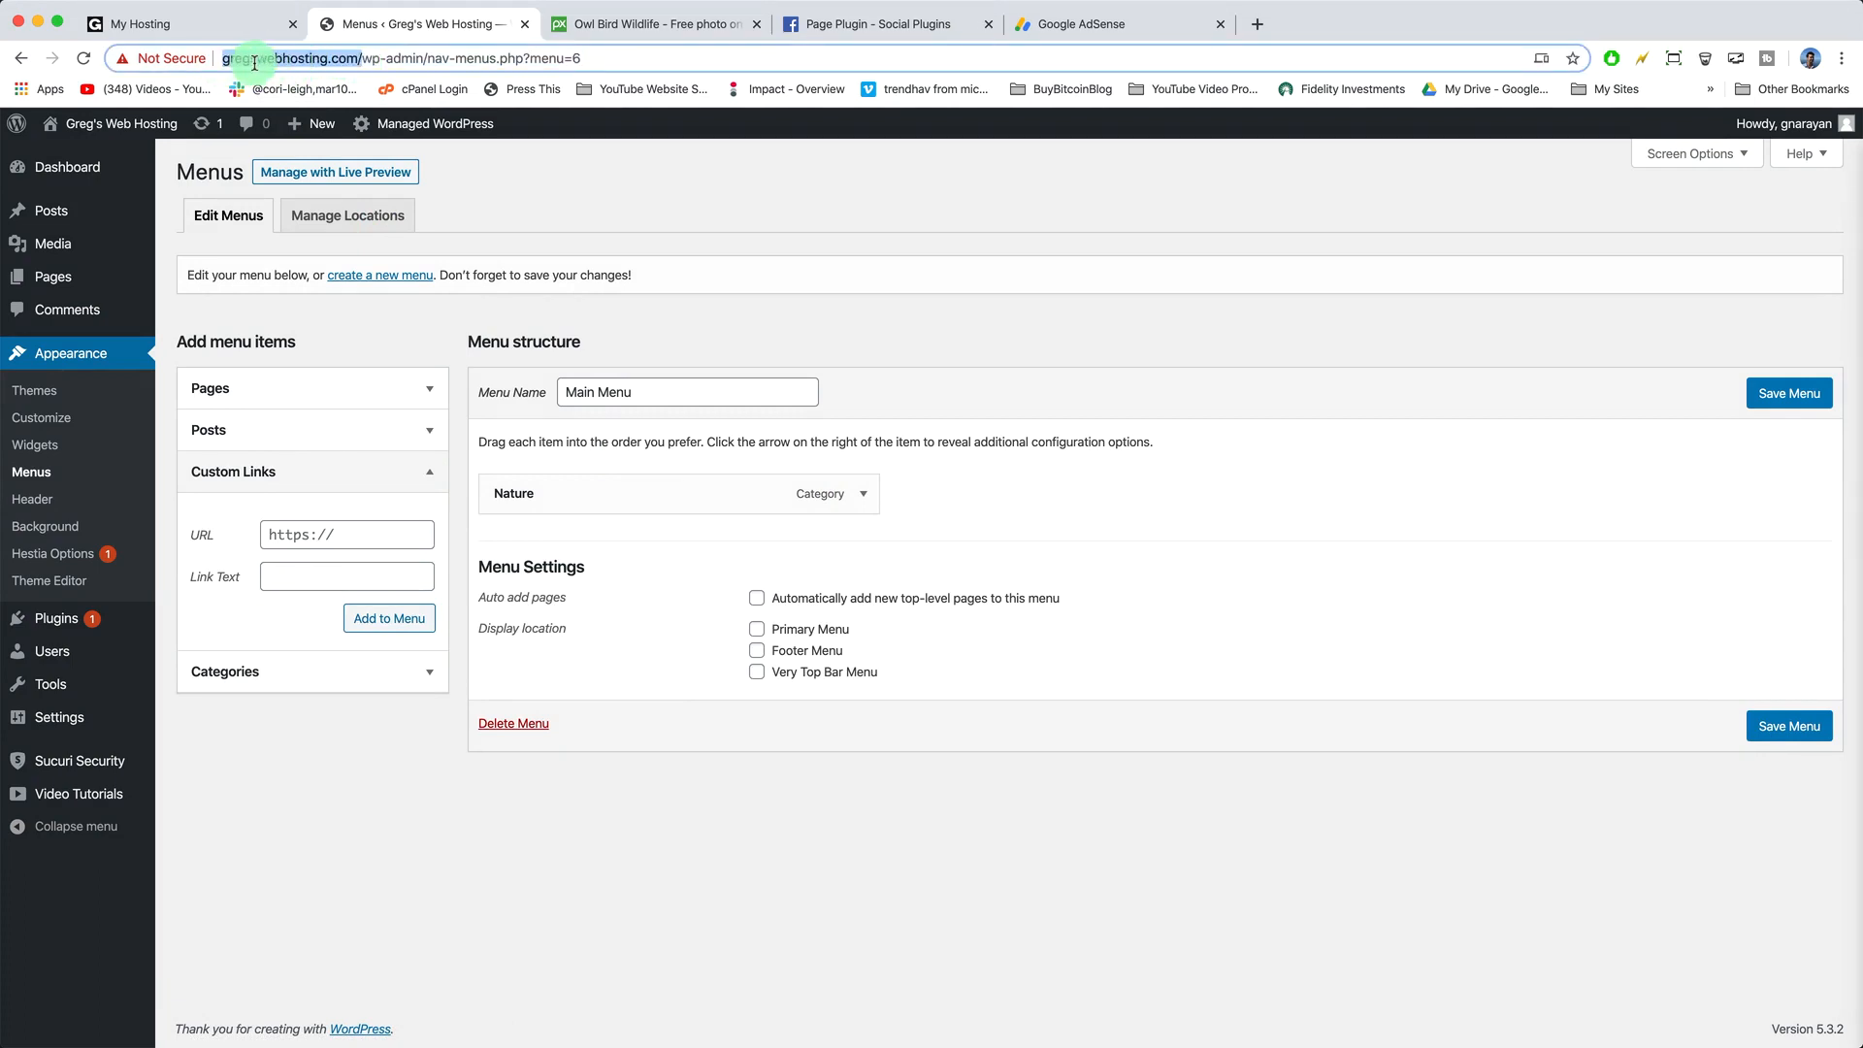
right_click(252, 59)
click(319, 213)
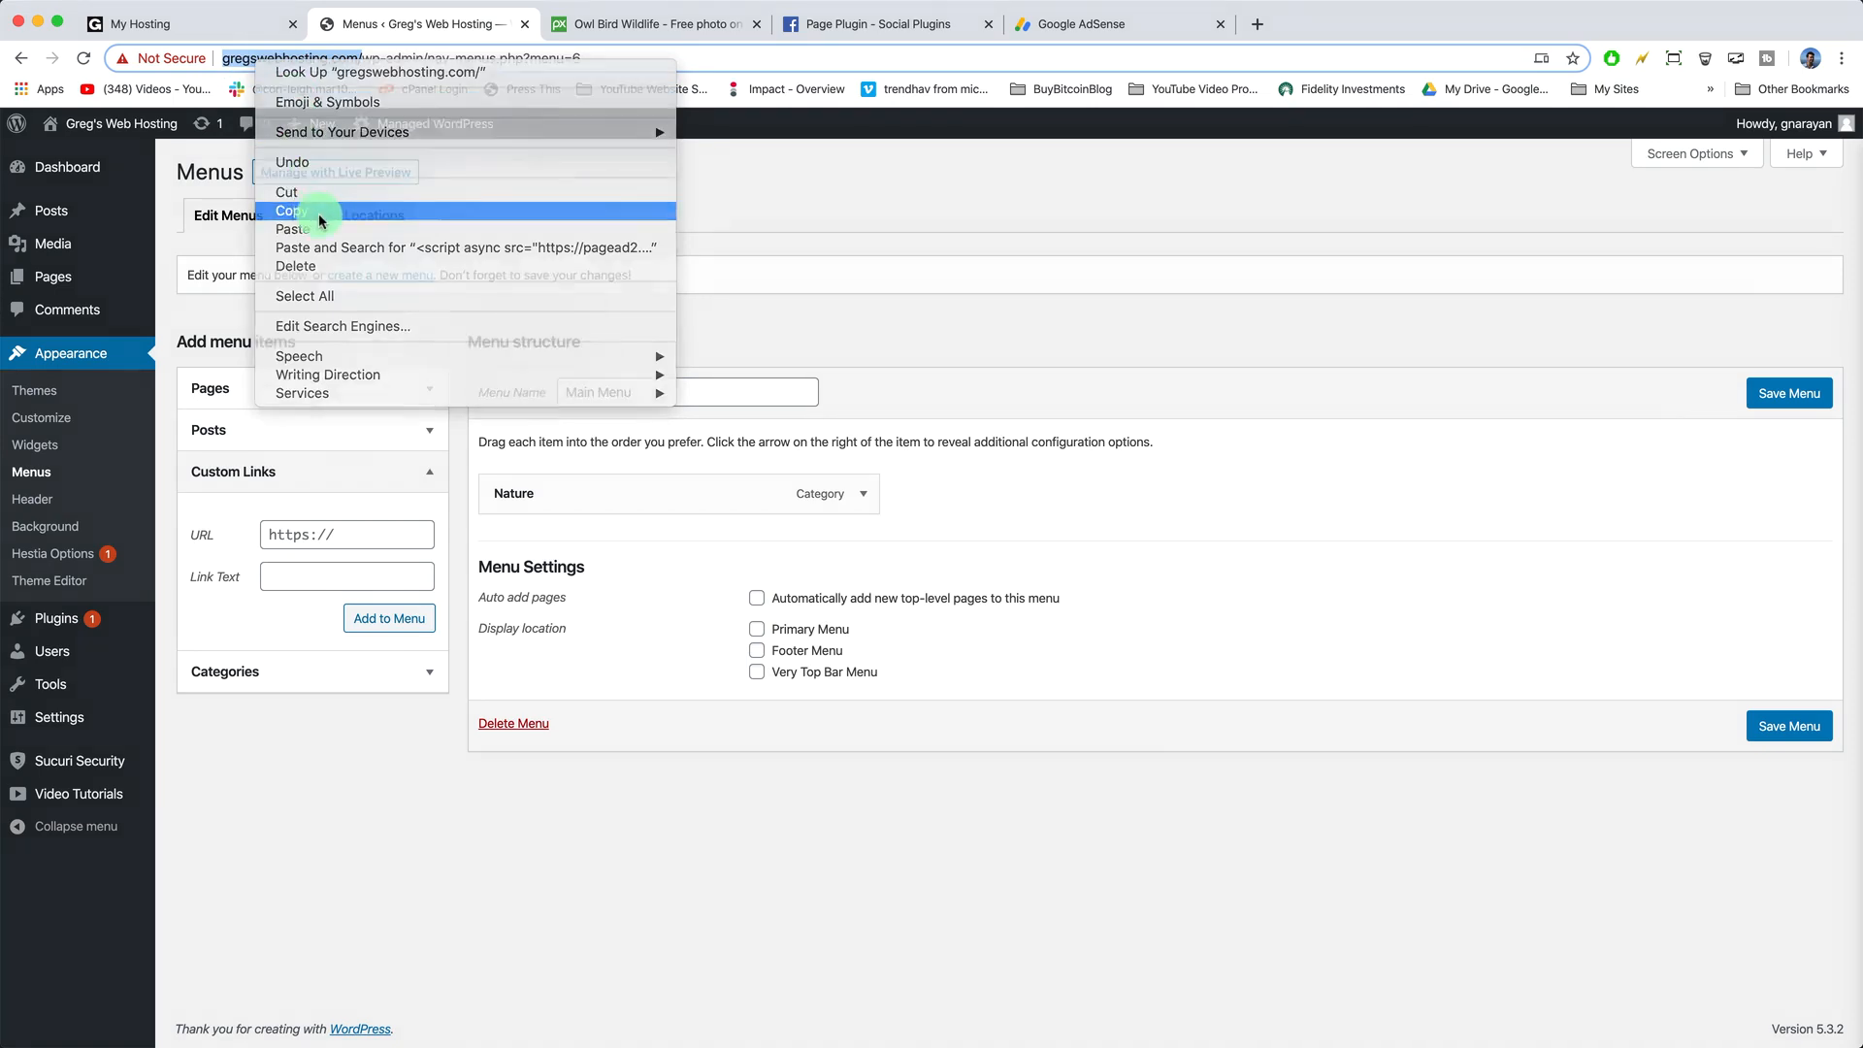
click(319, 536)
right_click(319, 535)
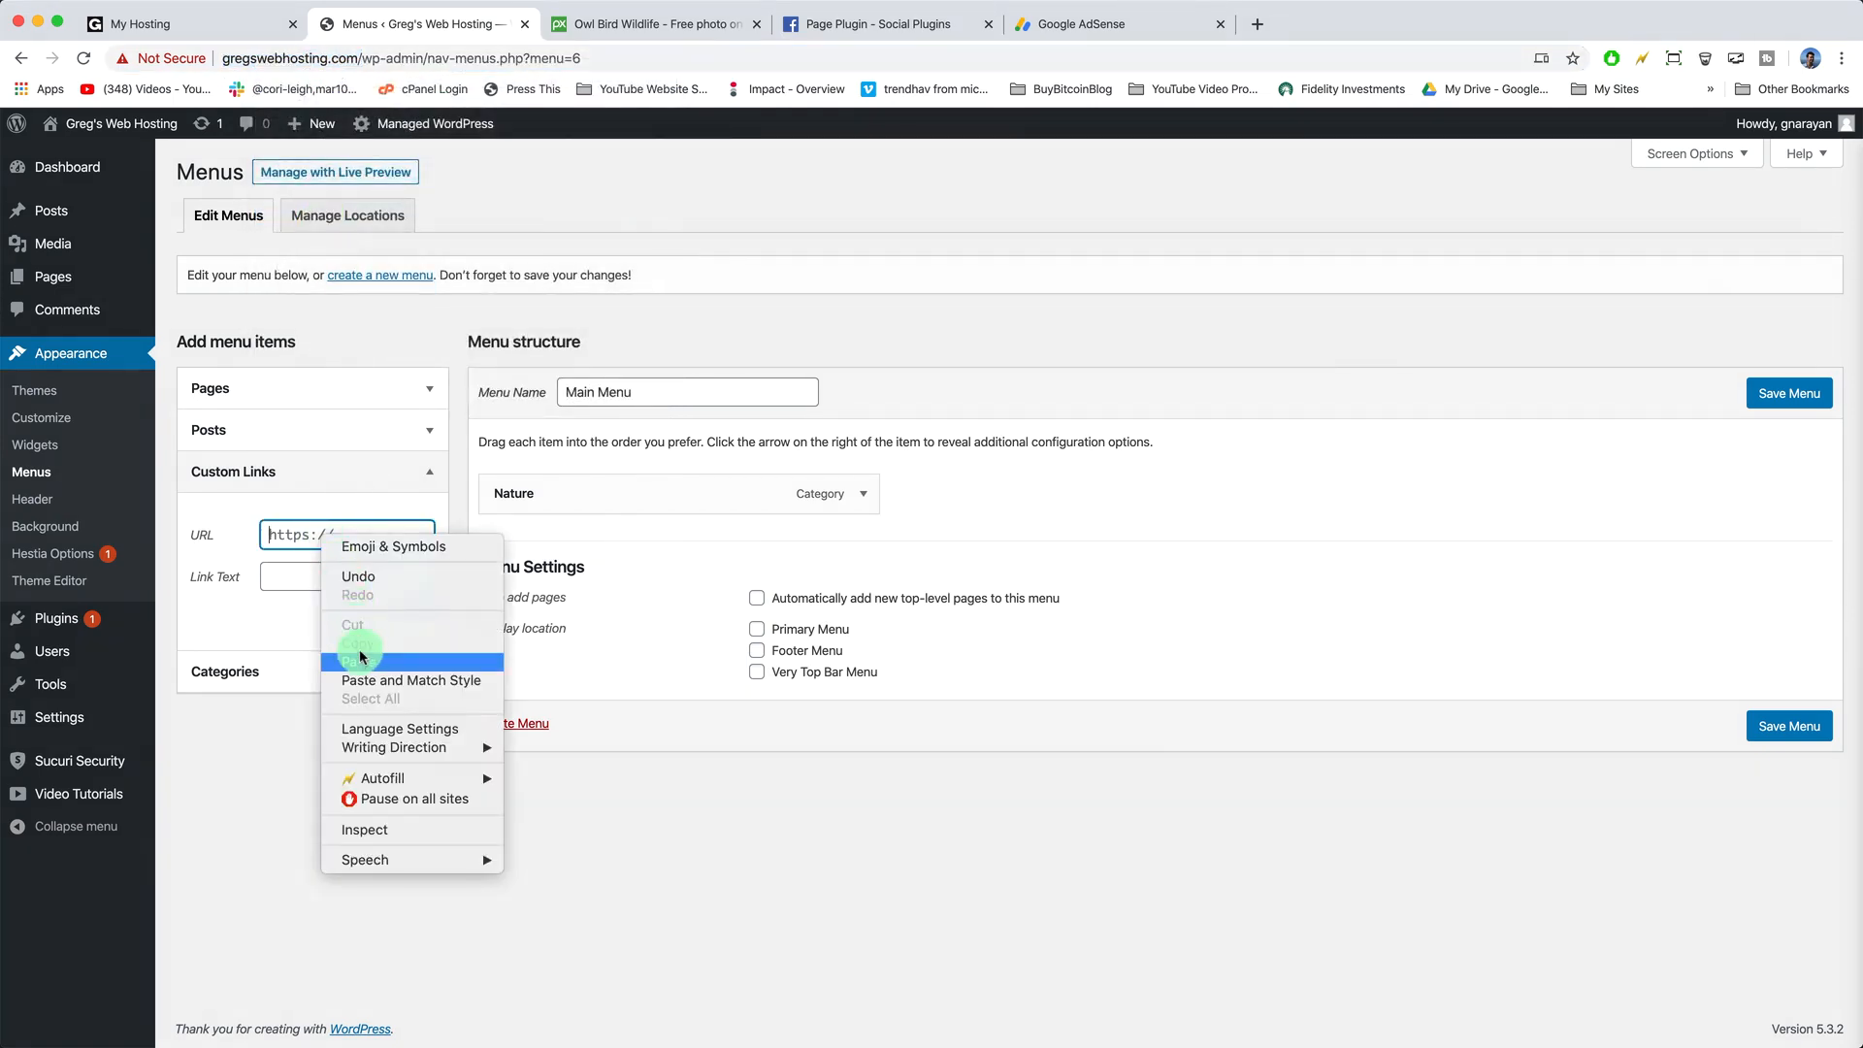
click(360, 662)
- Add the 'Home' custom link to Main Menu above Nature and save the menu
click(313, 572)
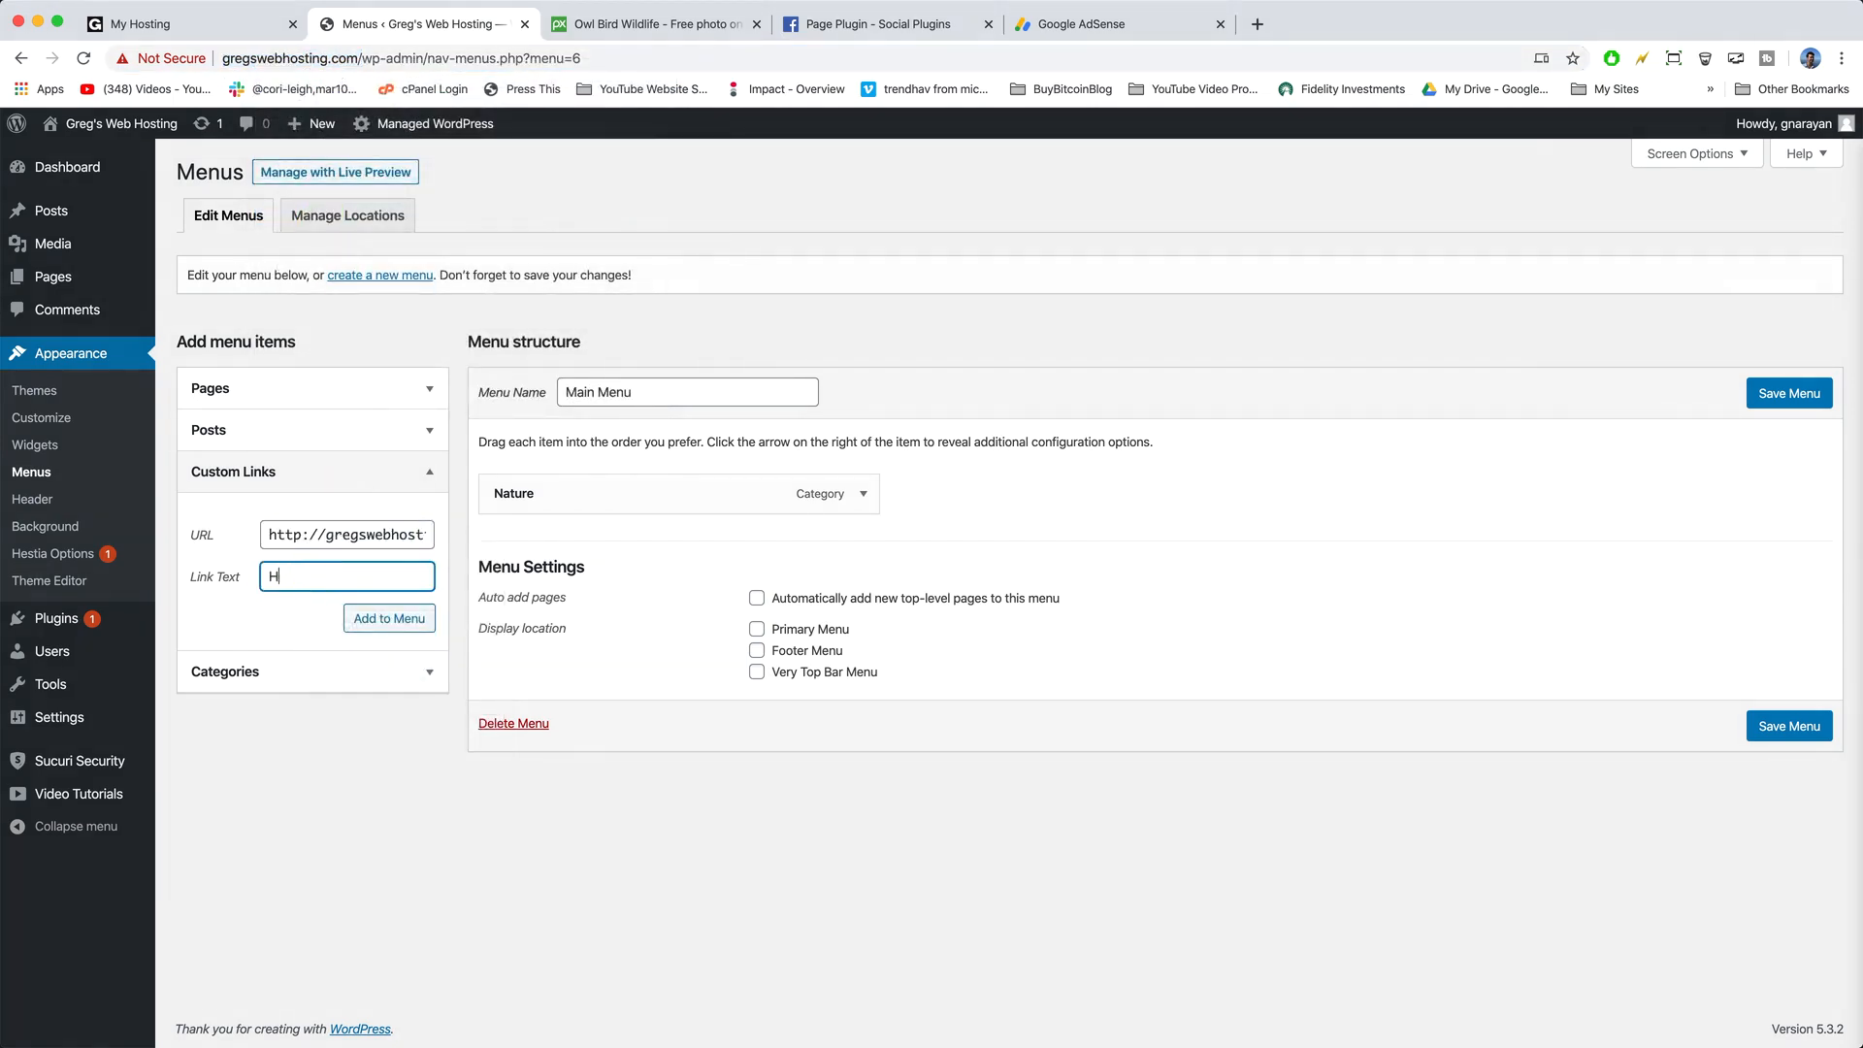
click(345, 611)
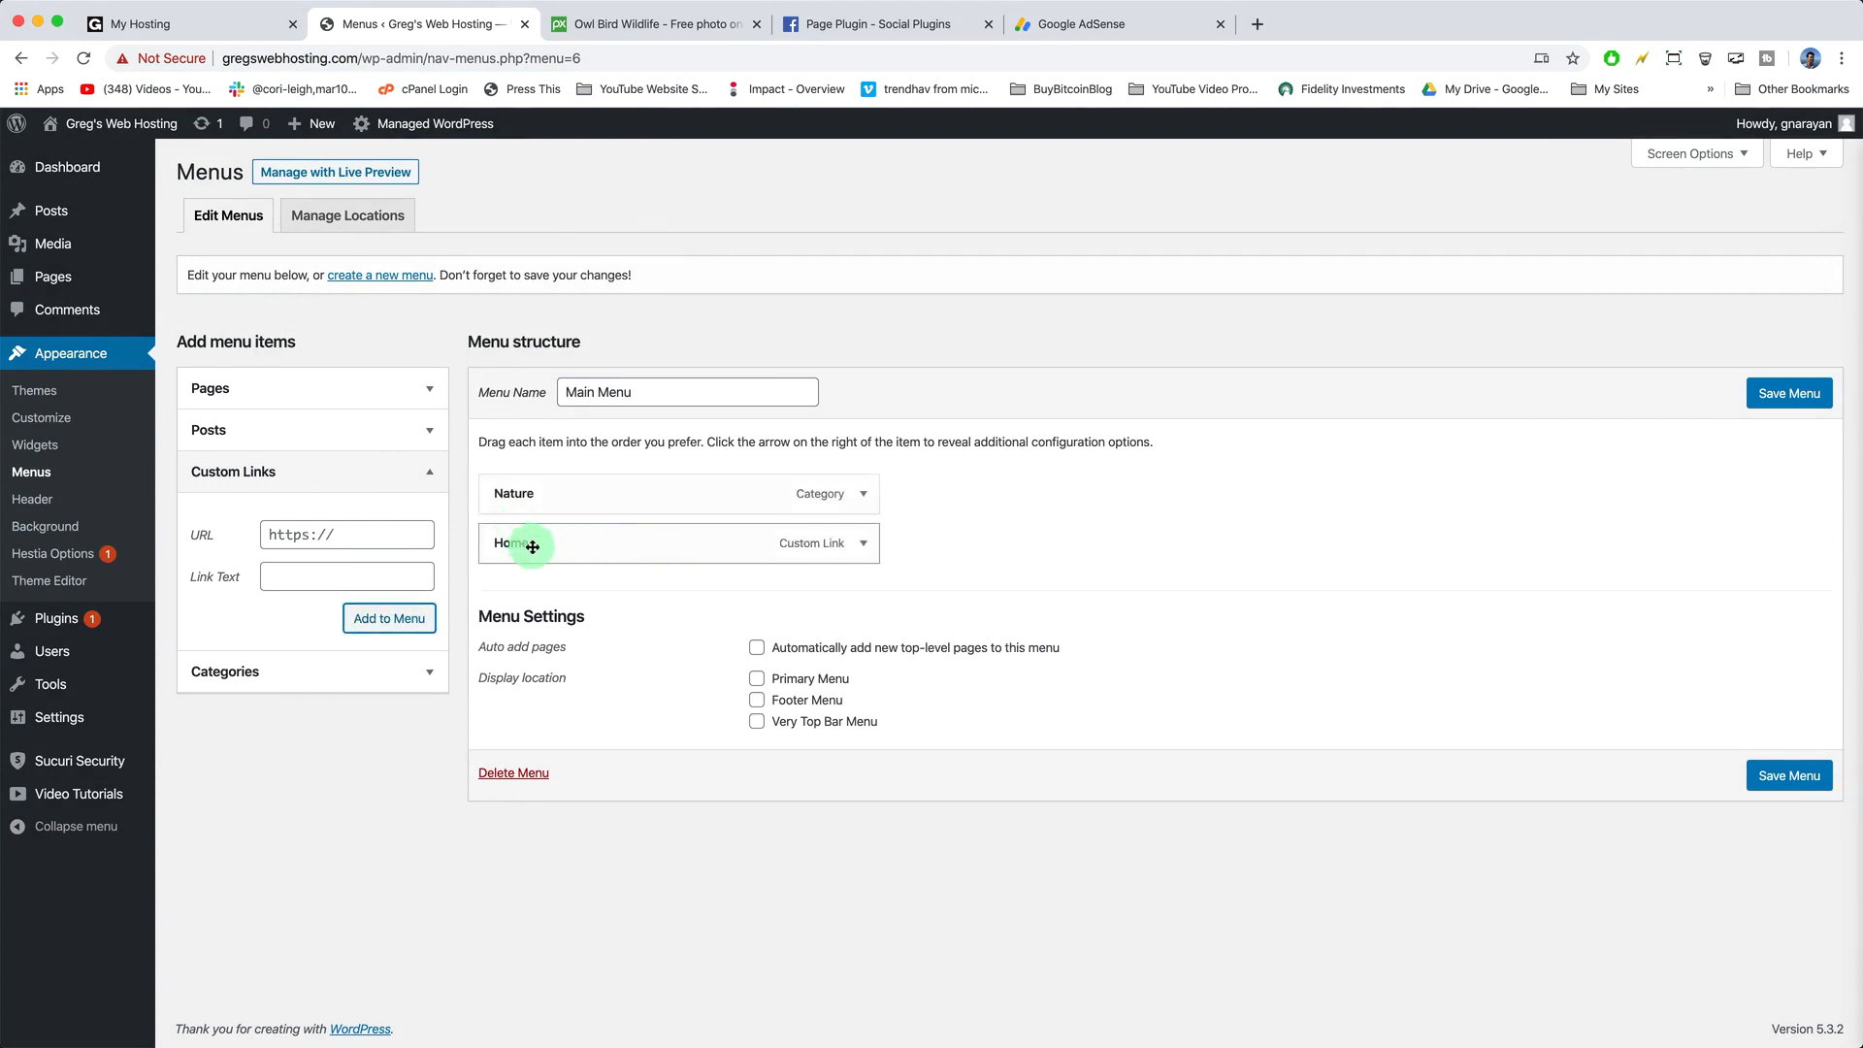
drag(533, 546, 582, 544)
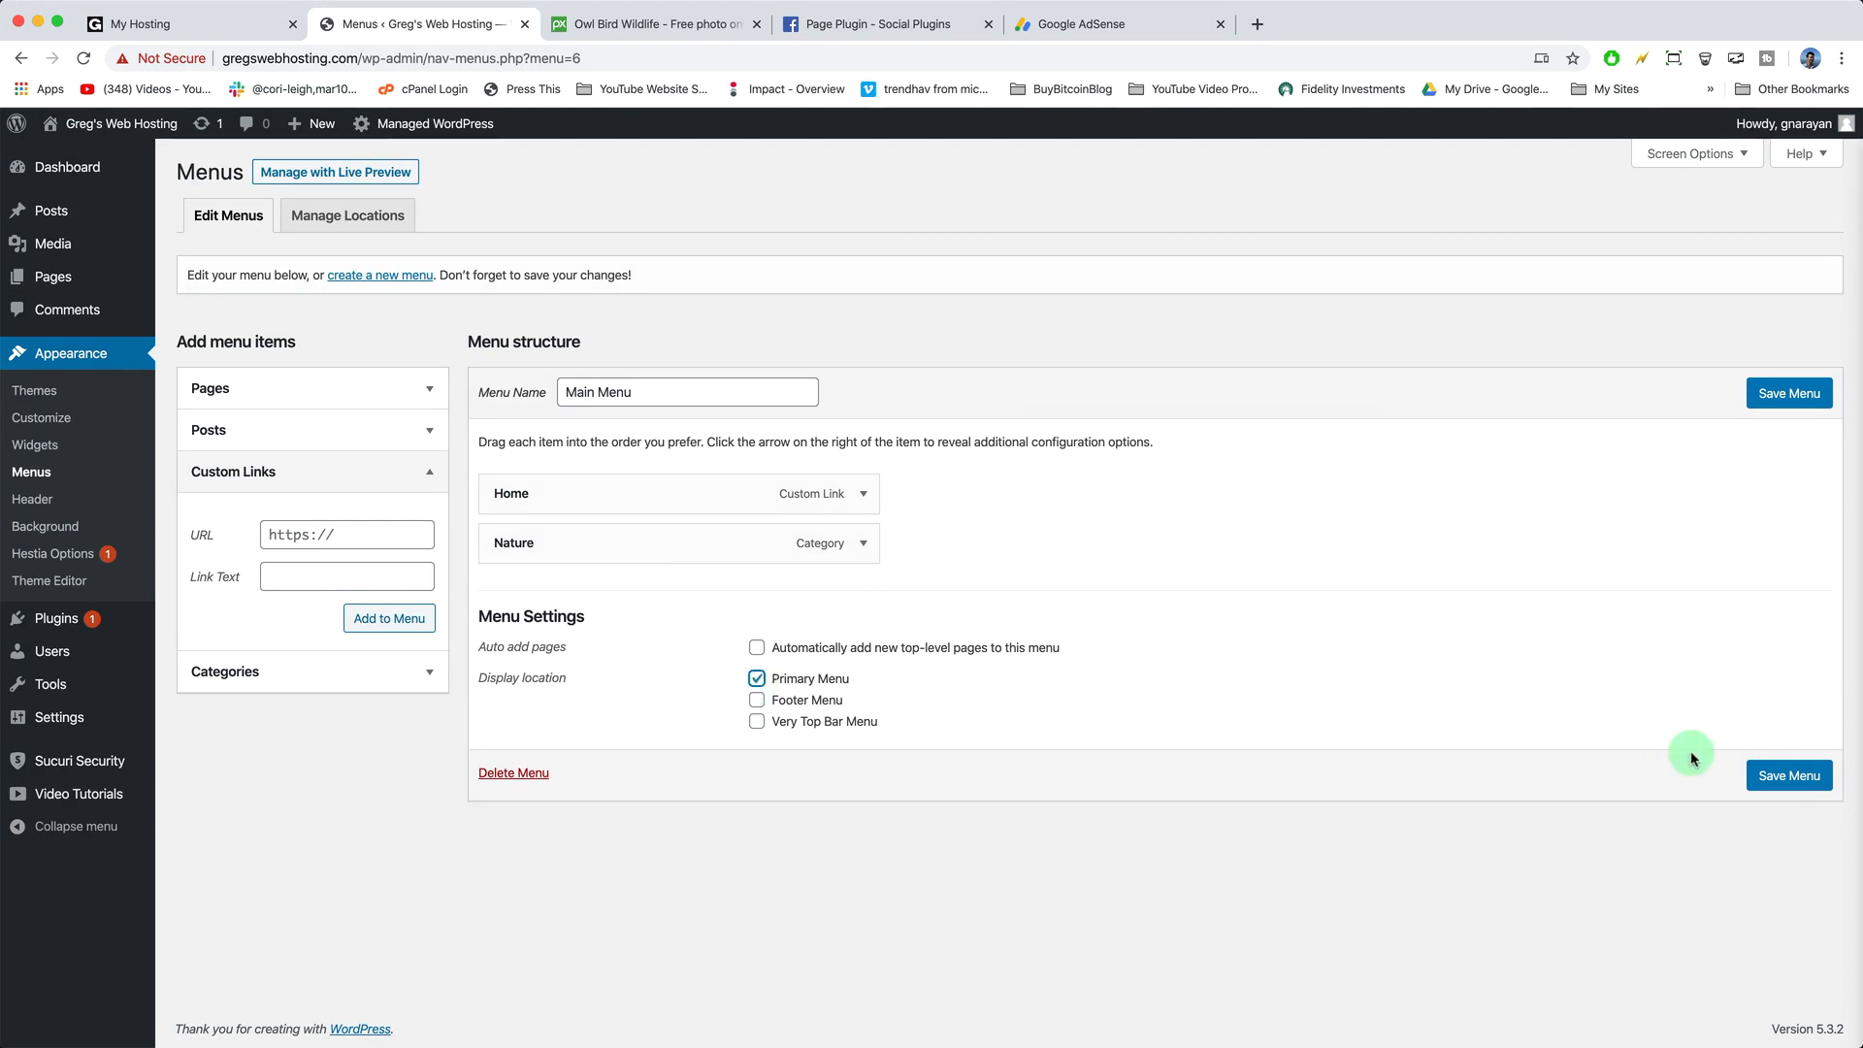
click(1774, 776)
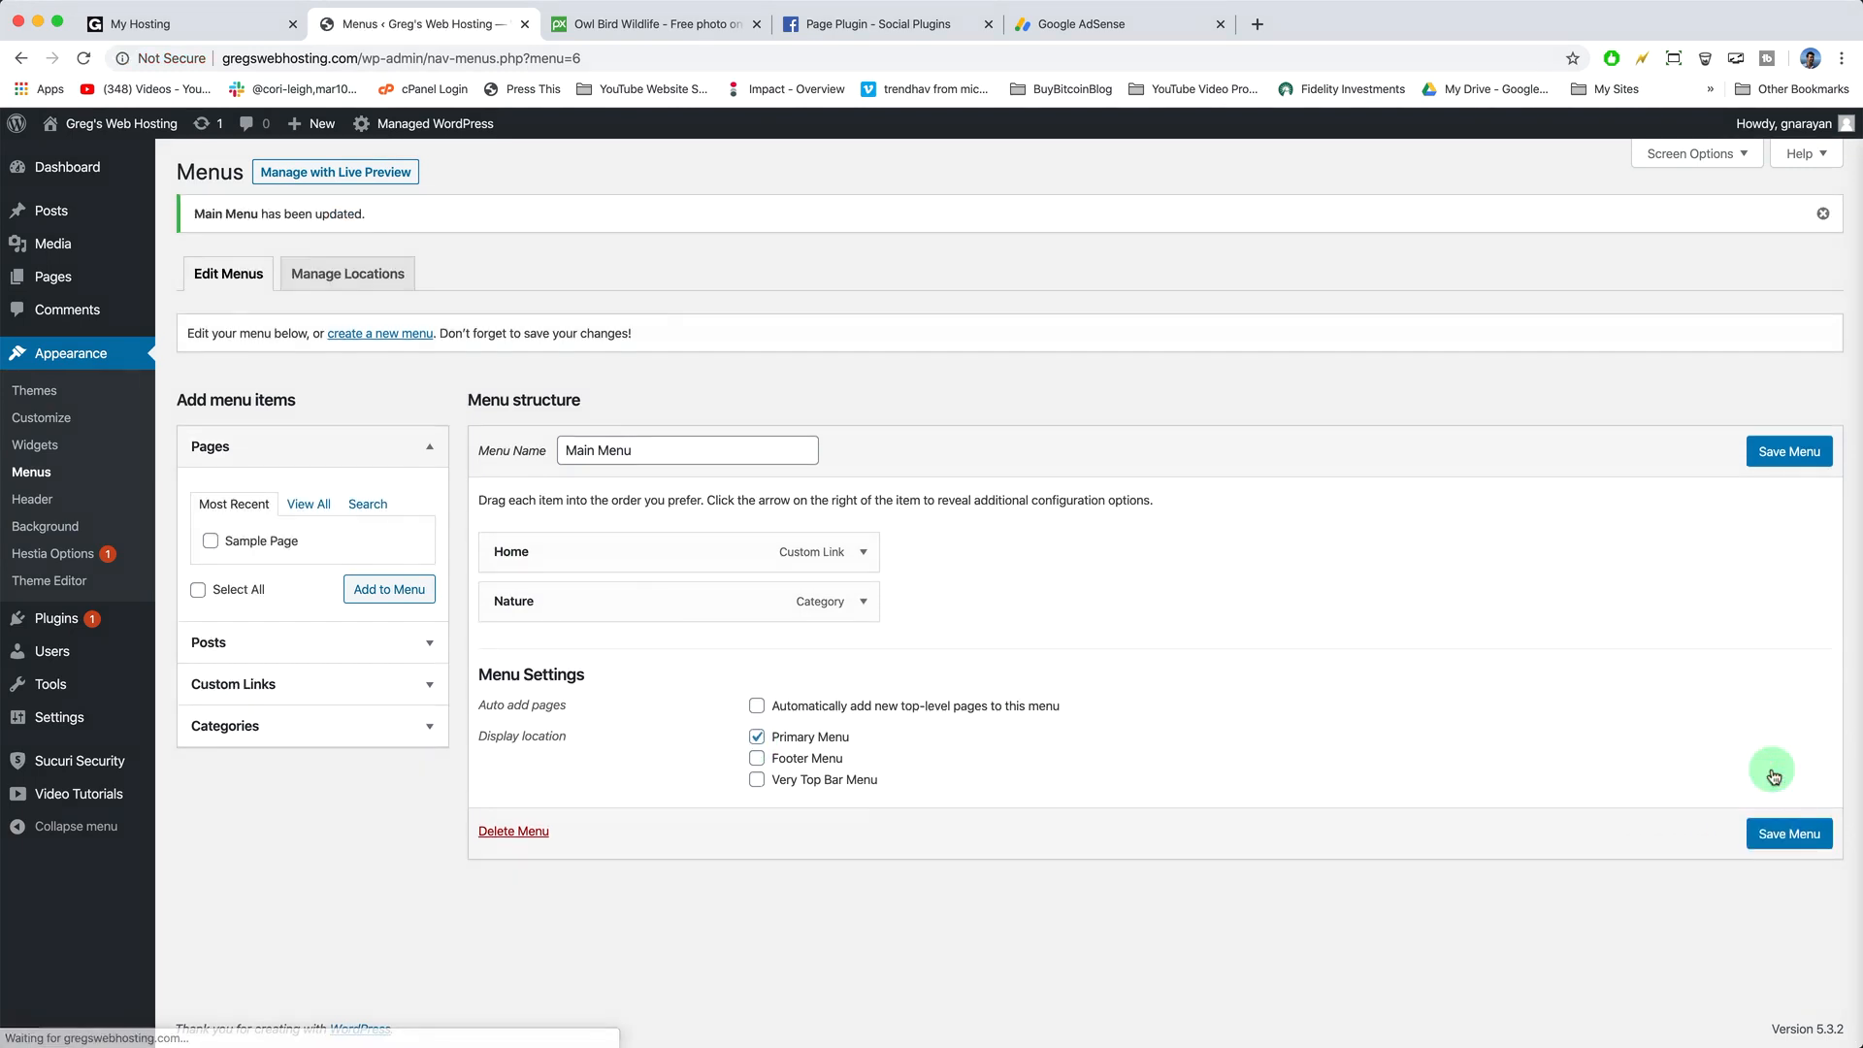
- View the live site's front end, then open a new blank browser tab
click(146, 118)
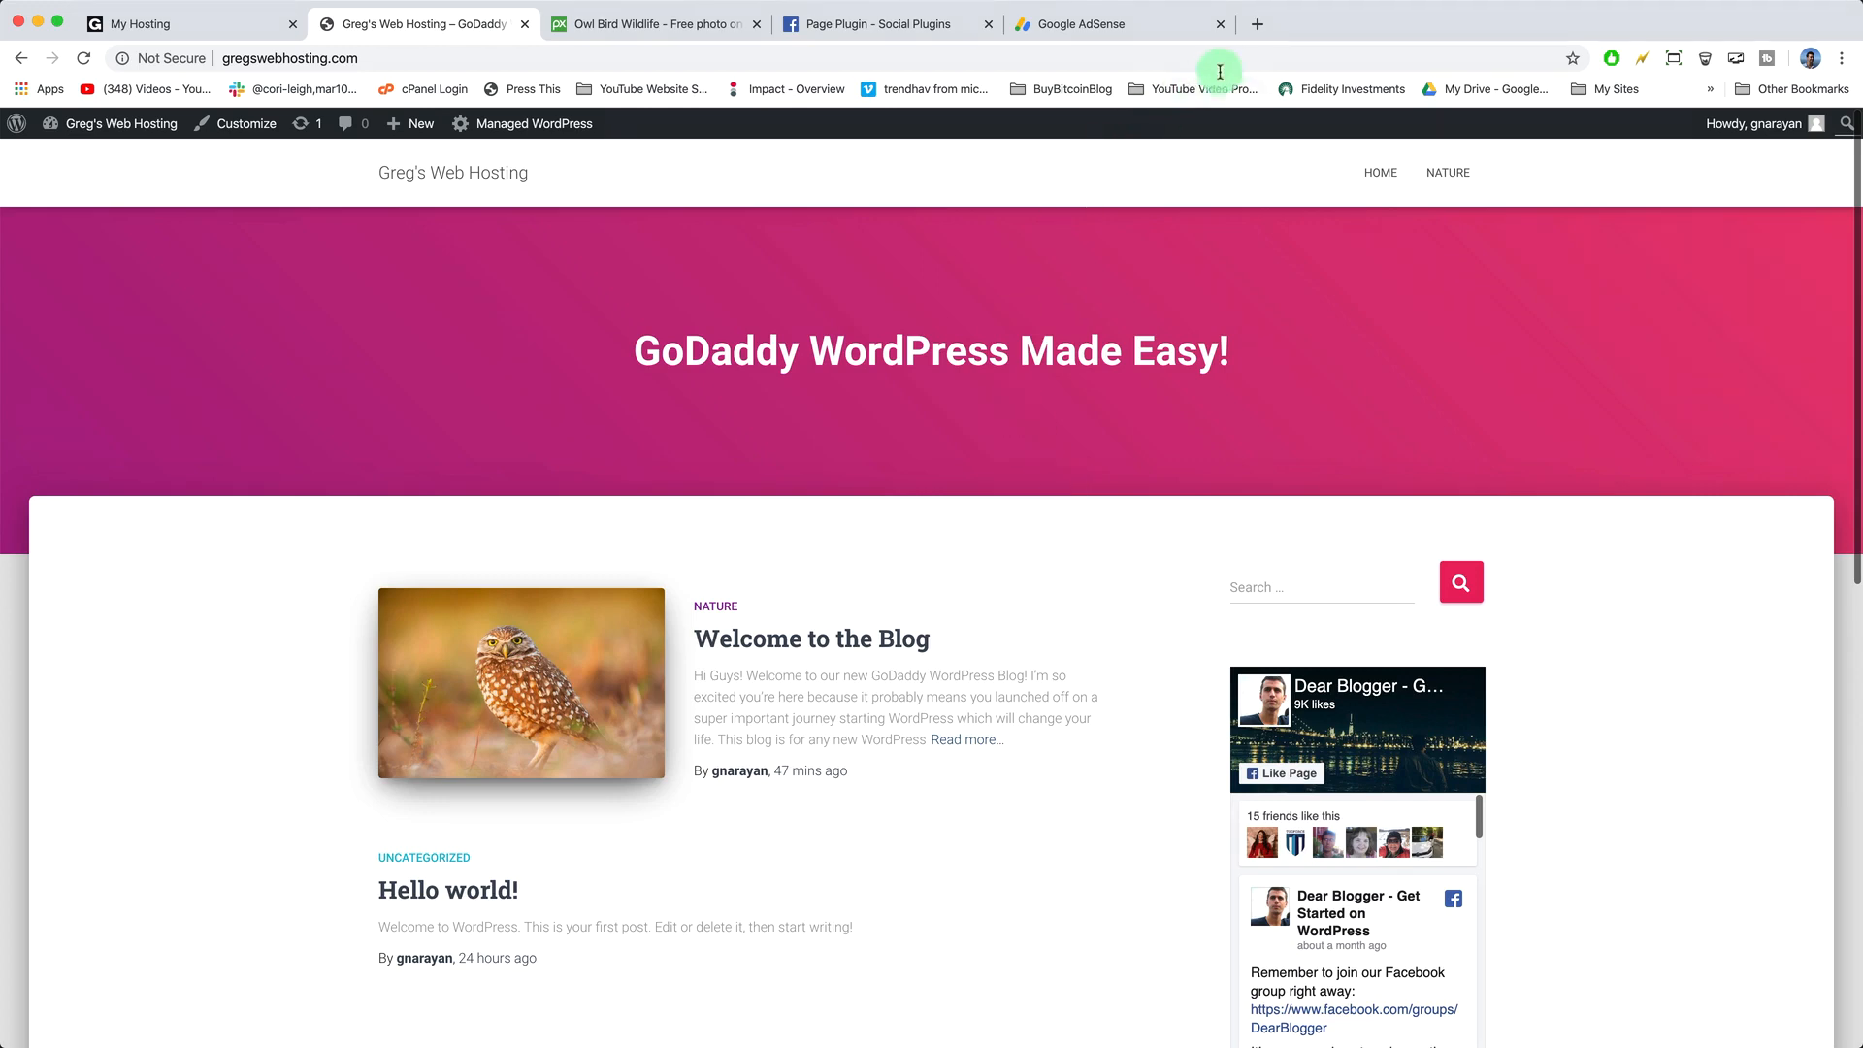
click(1257, 26)
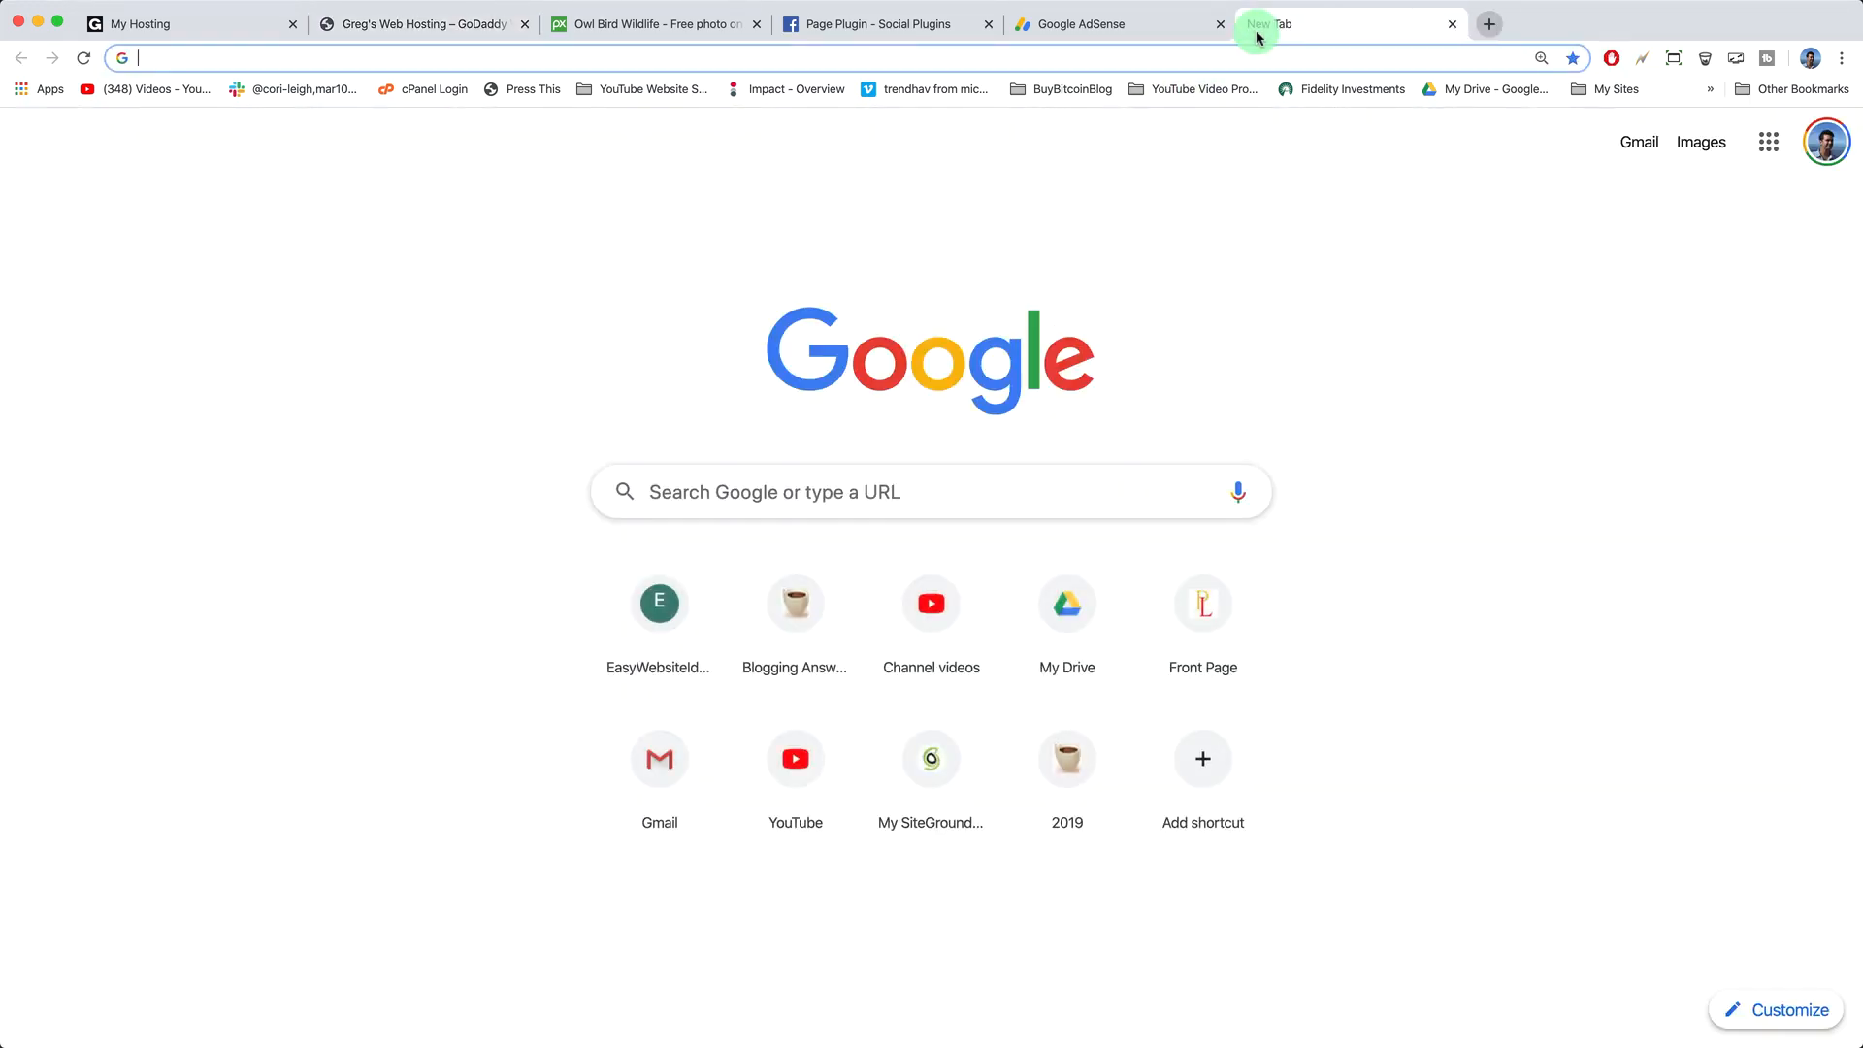
- Load showcase.dearblogger.org and open the Culture personal blog's entry page
text(showcase.dearblogger.org)
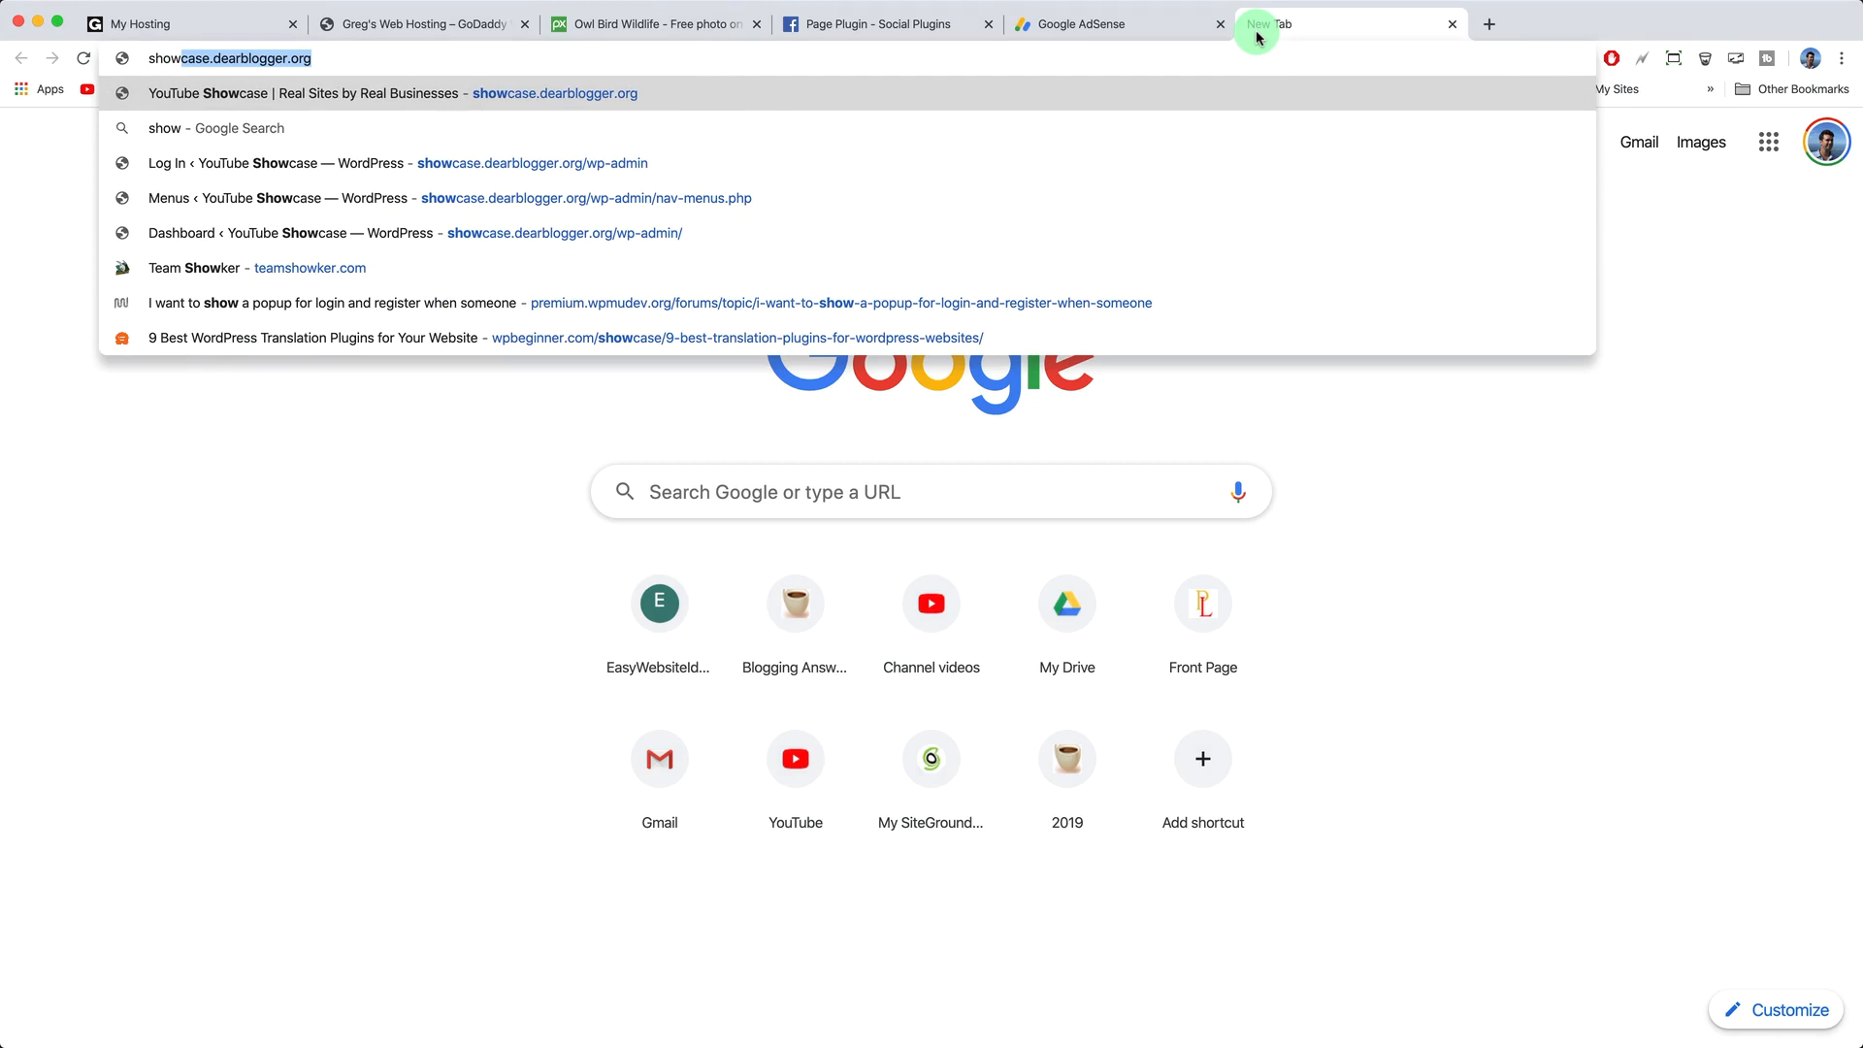
key(Return)
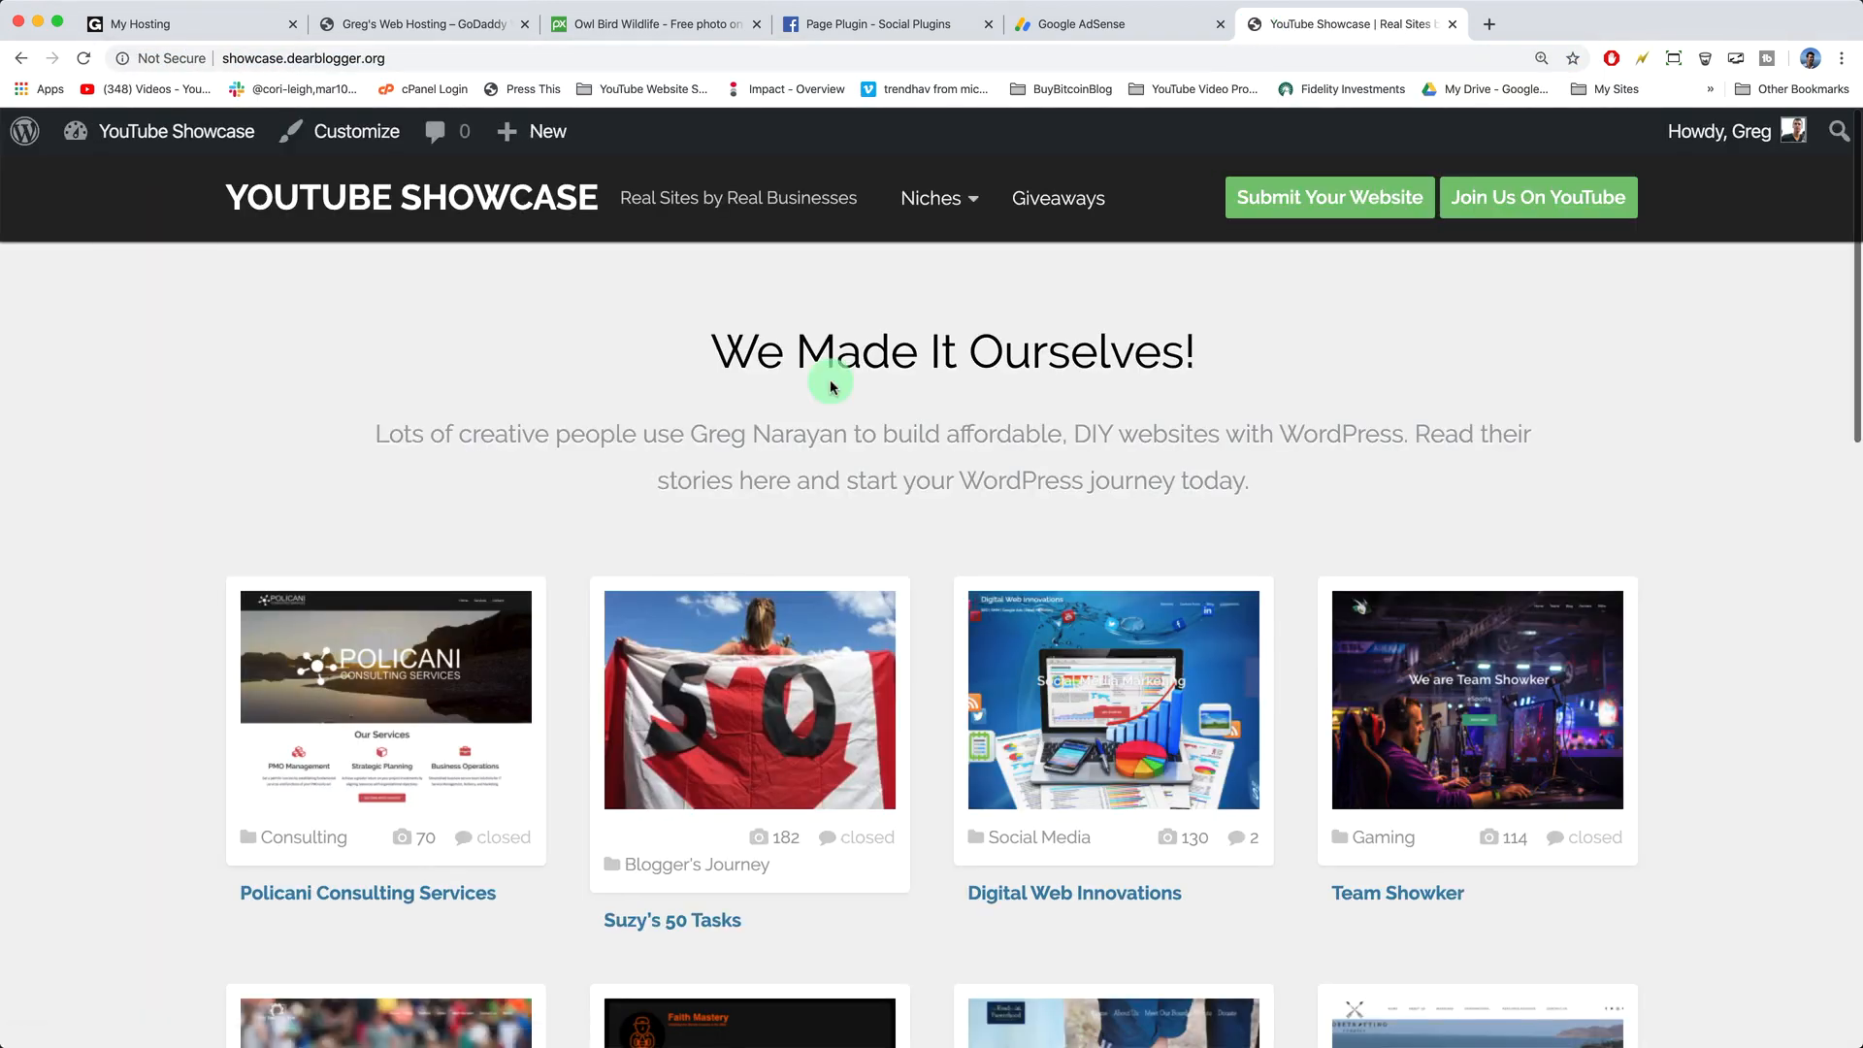
scroll(831, 378, down, 3)
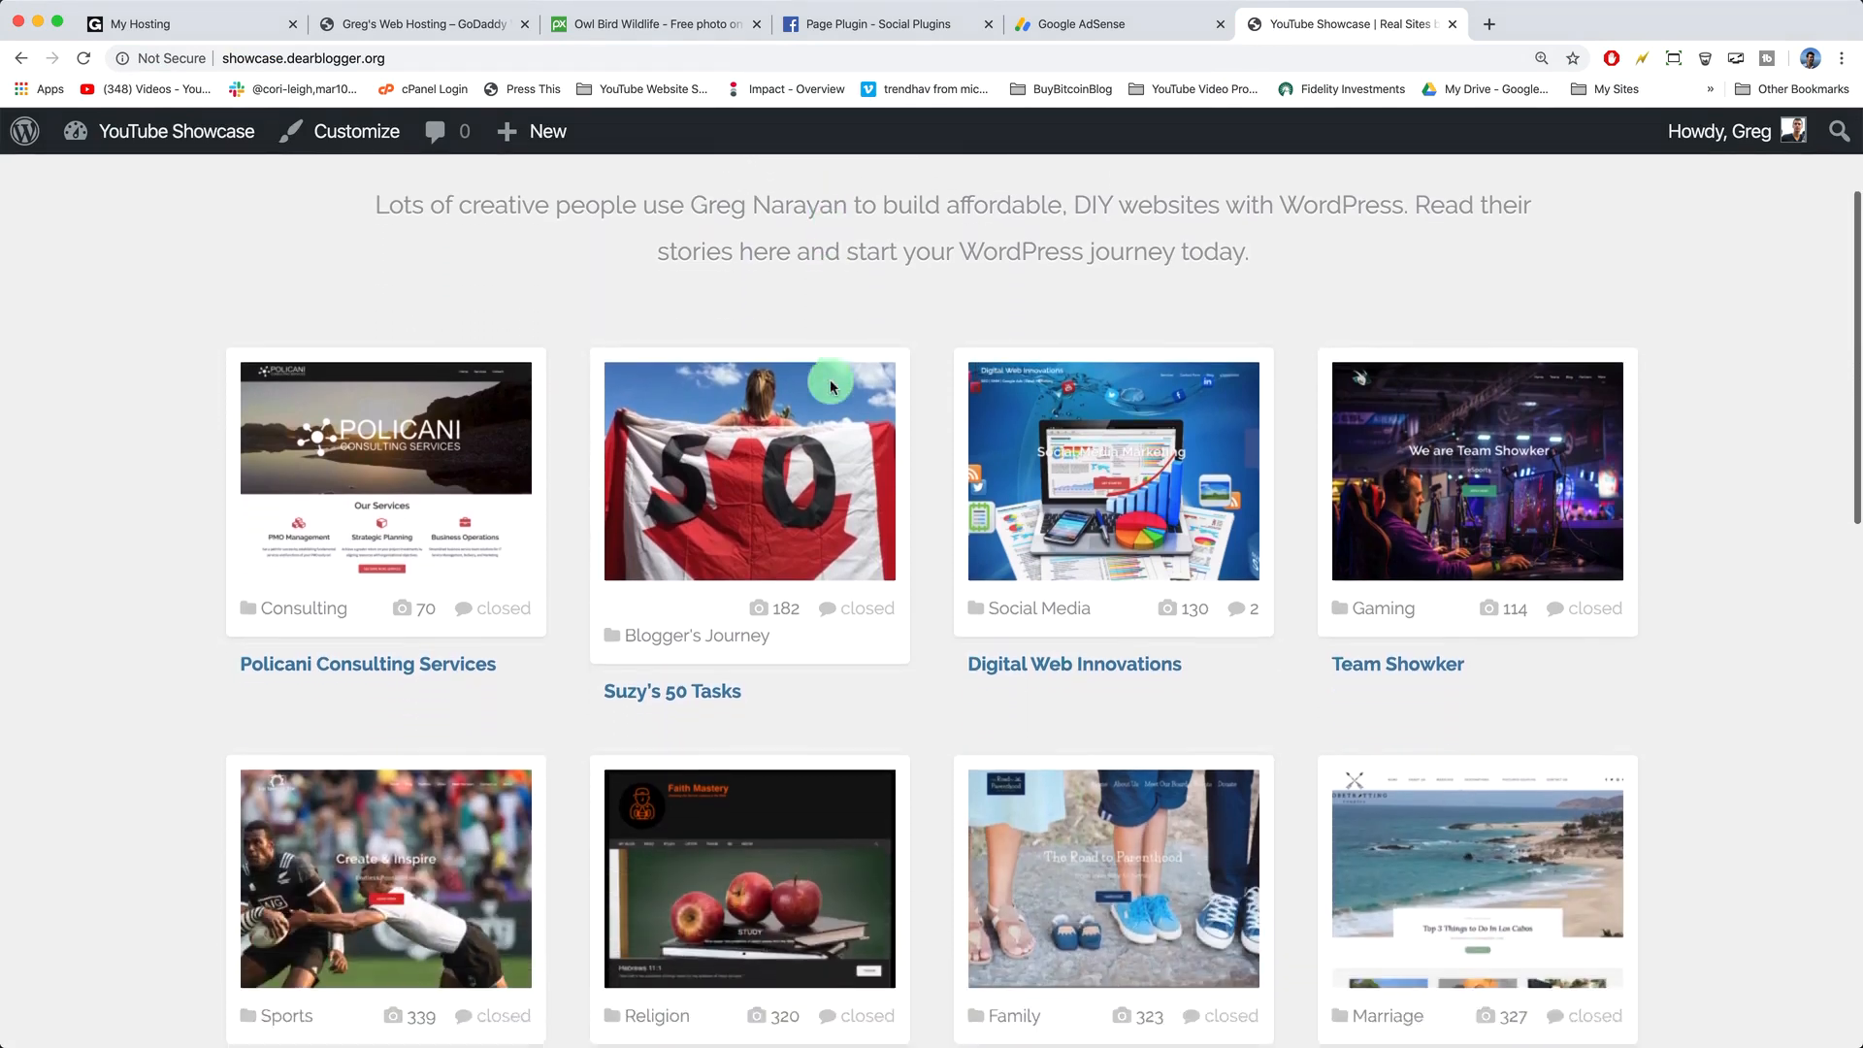
scroll(940, 503, down, 3)
scroll(940, 510, down, 5)
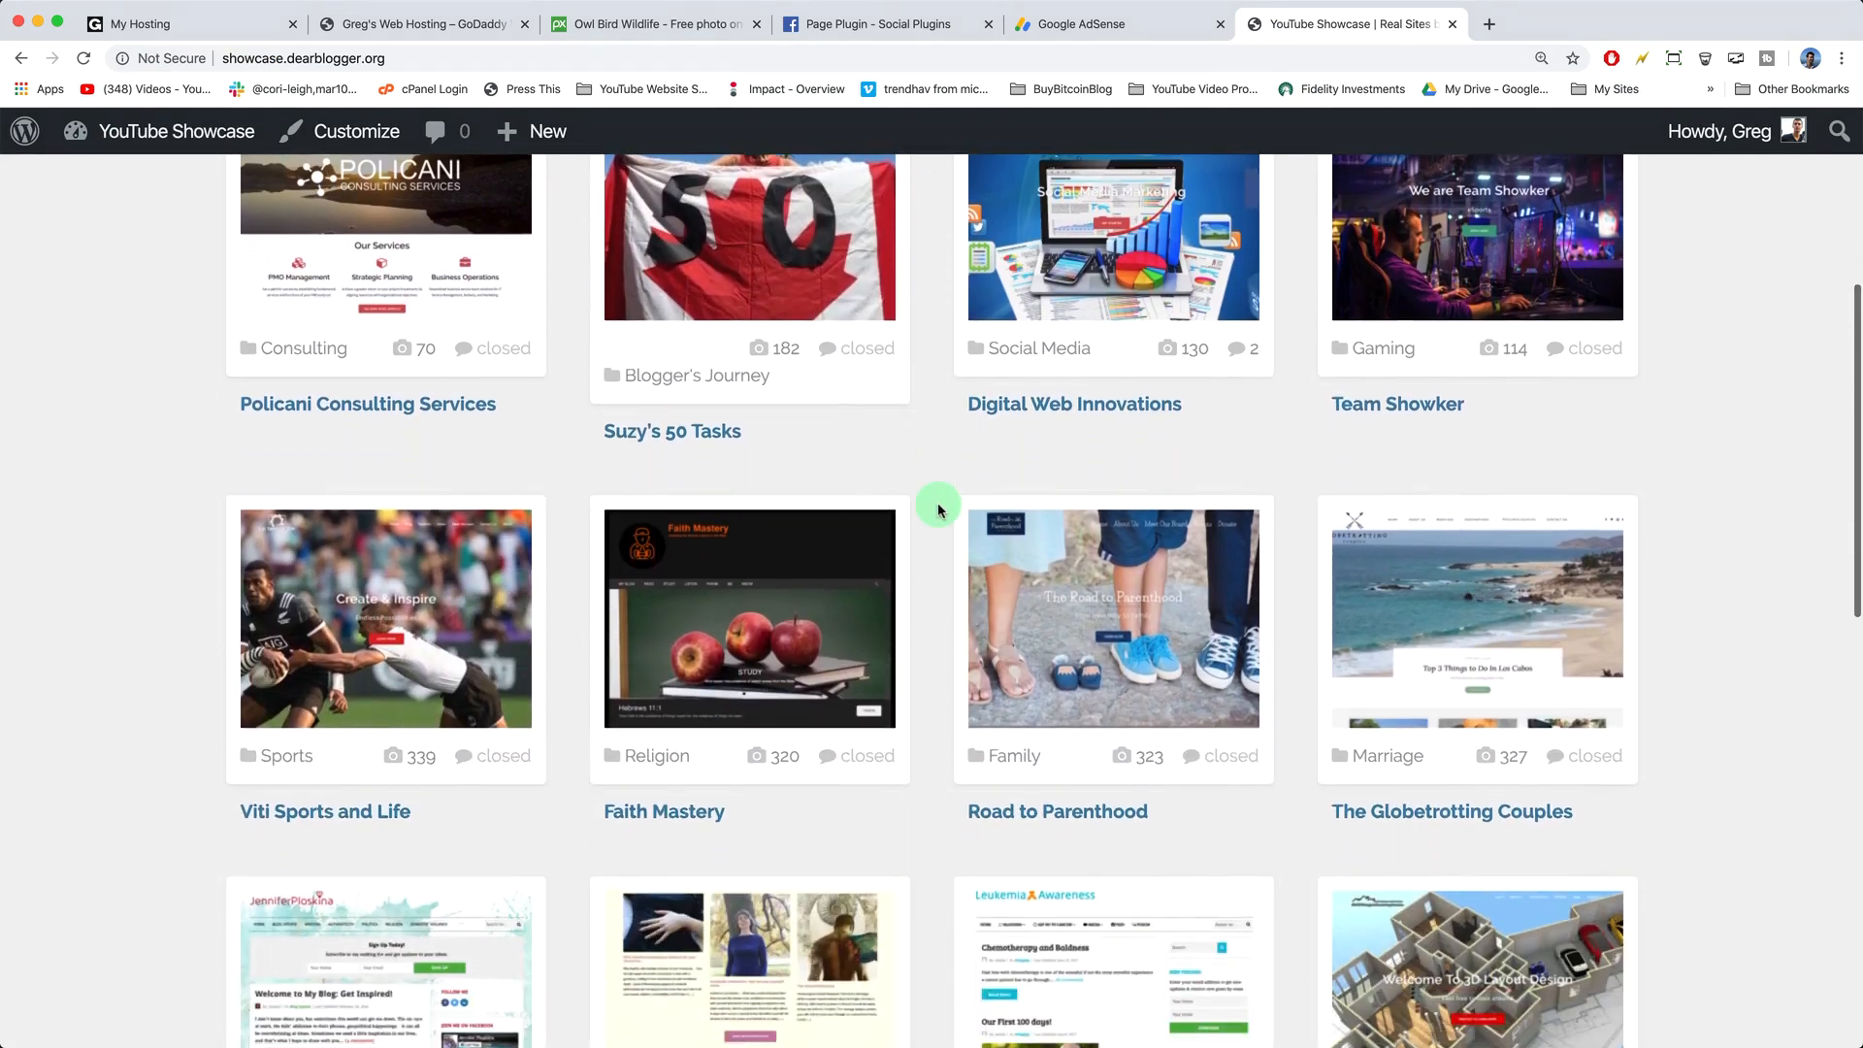
scroll(940, 510, down, 3)
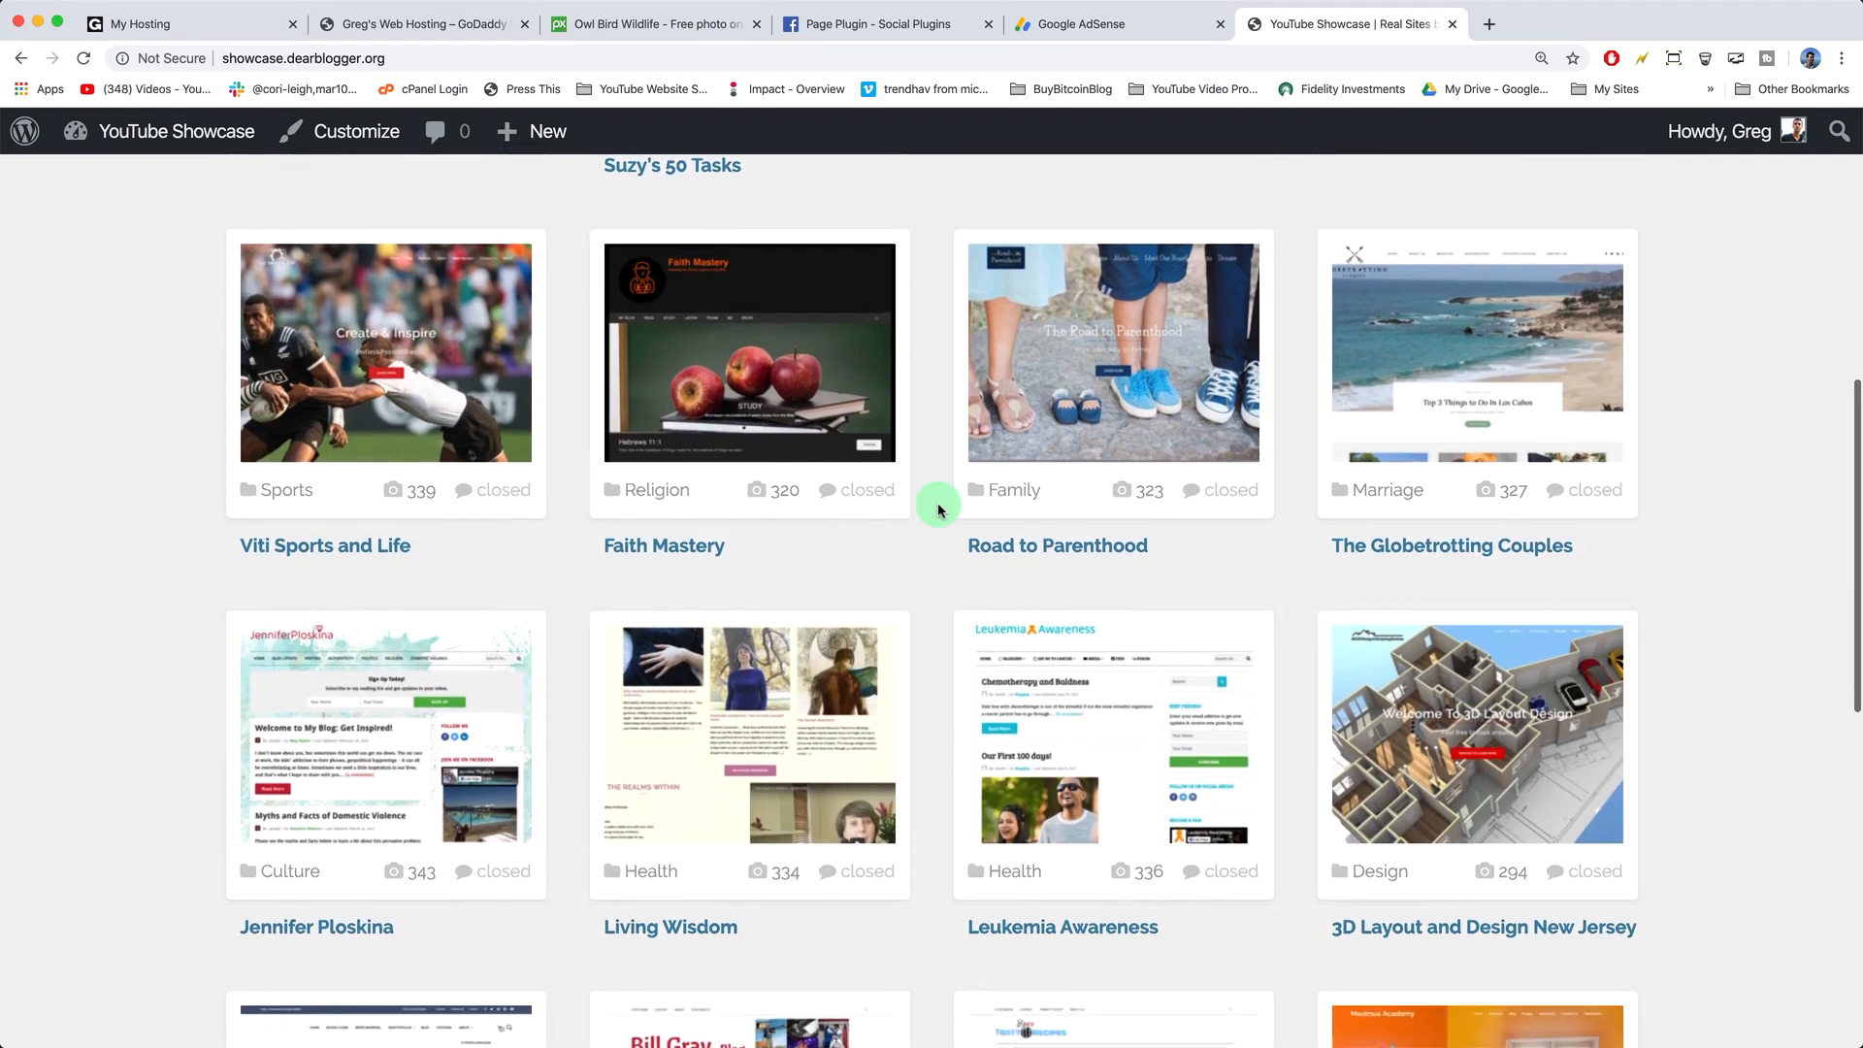
scroll(940, 510, down, 2)
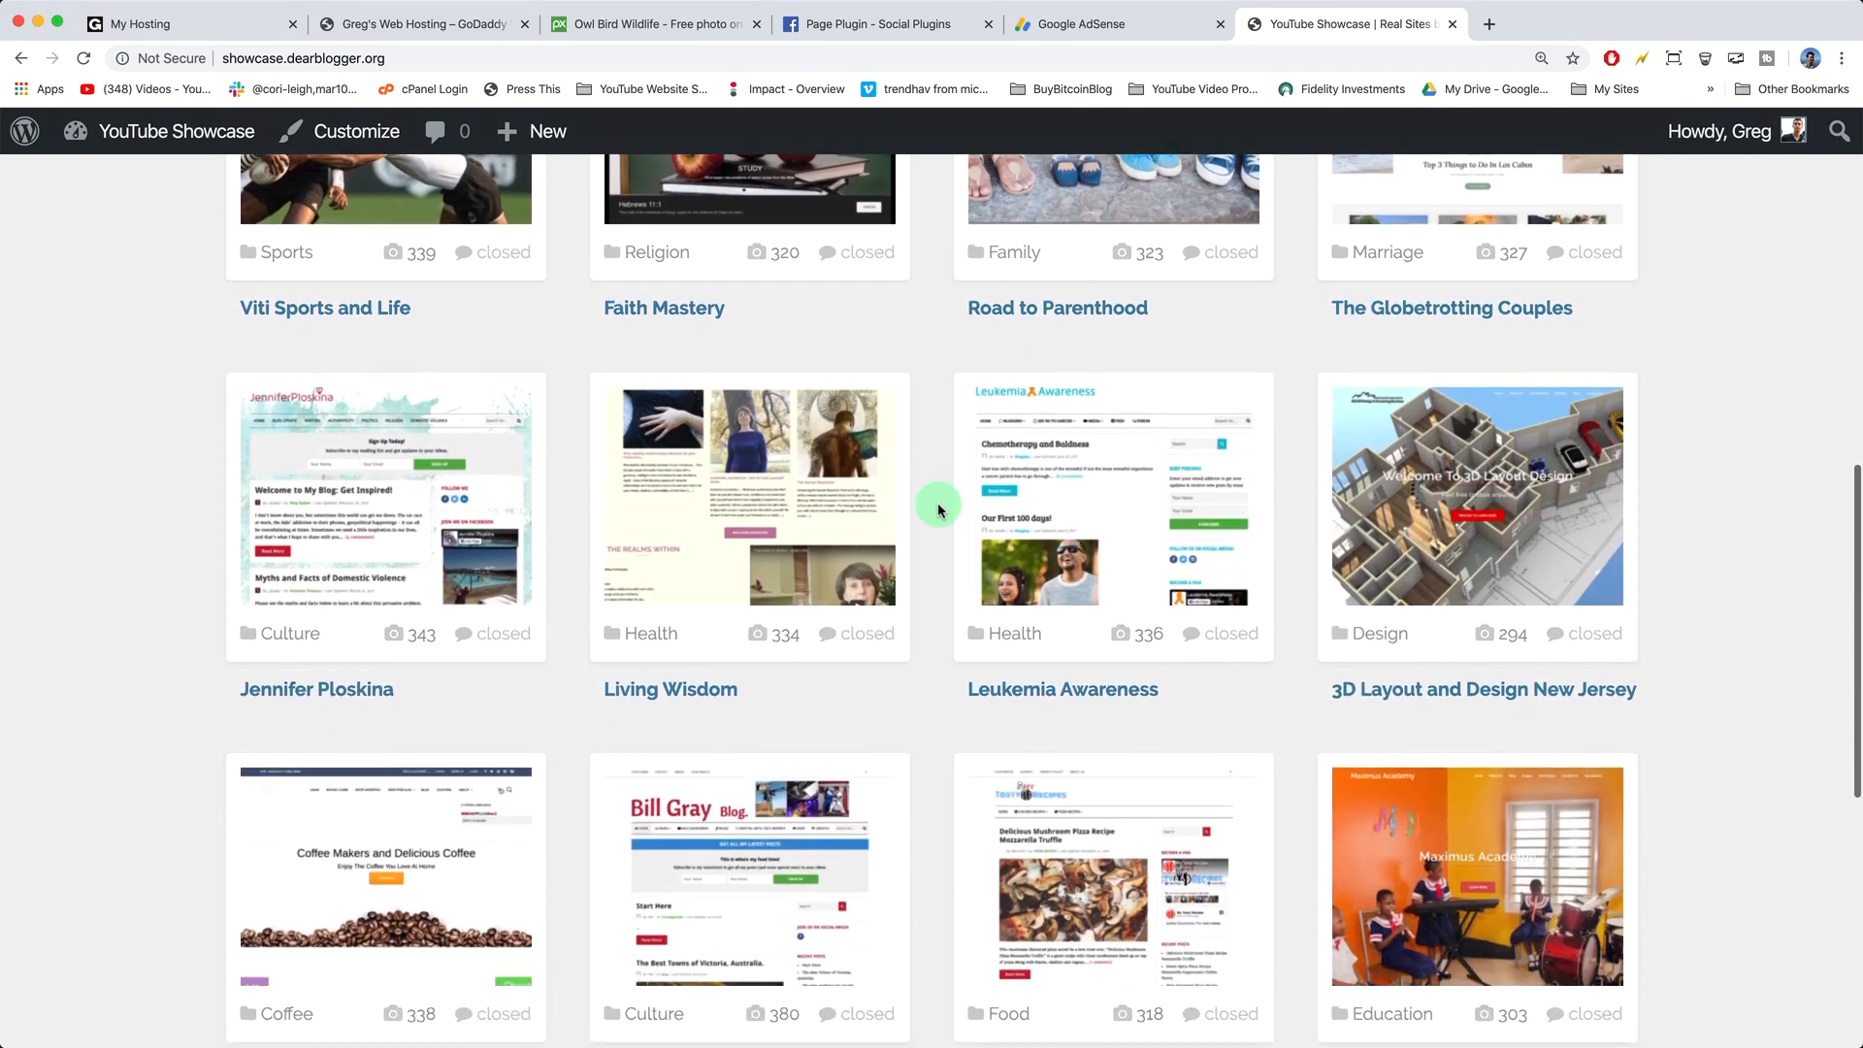
scroll(940, 510, down, 2)
click(433, 443)
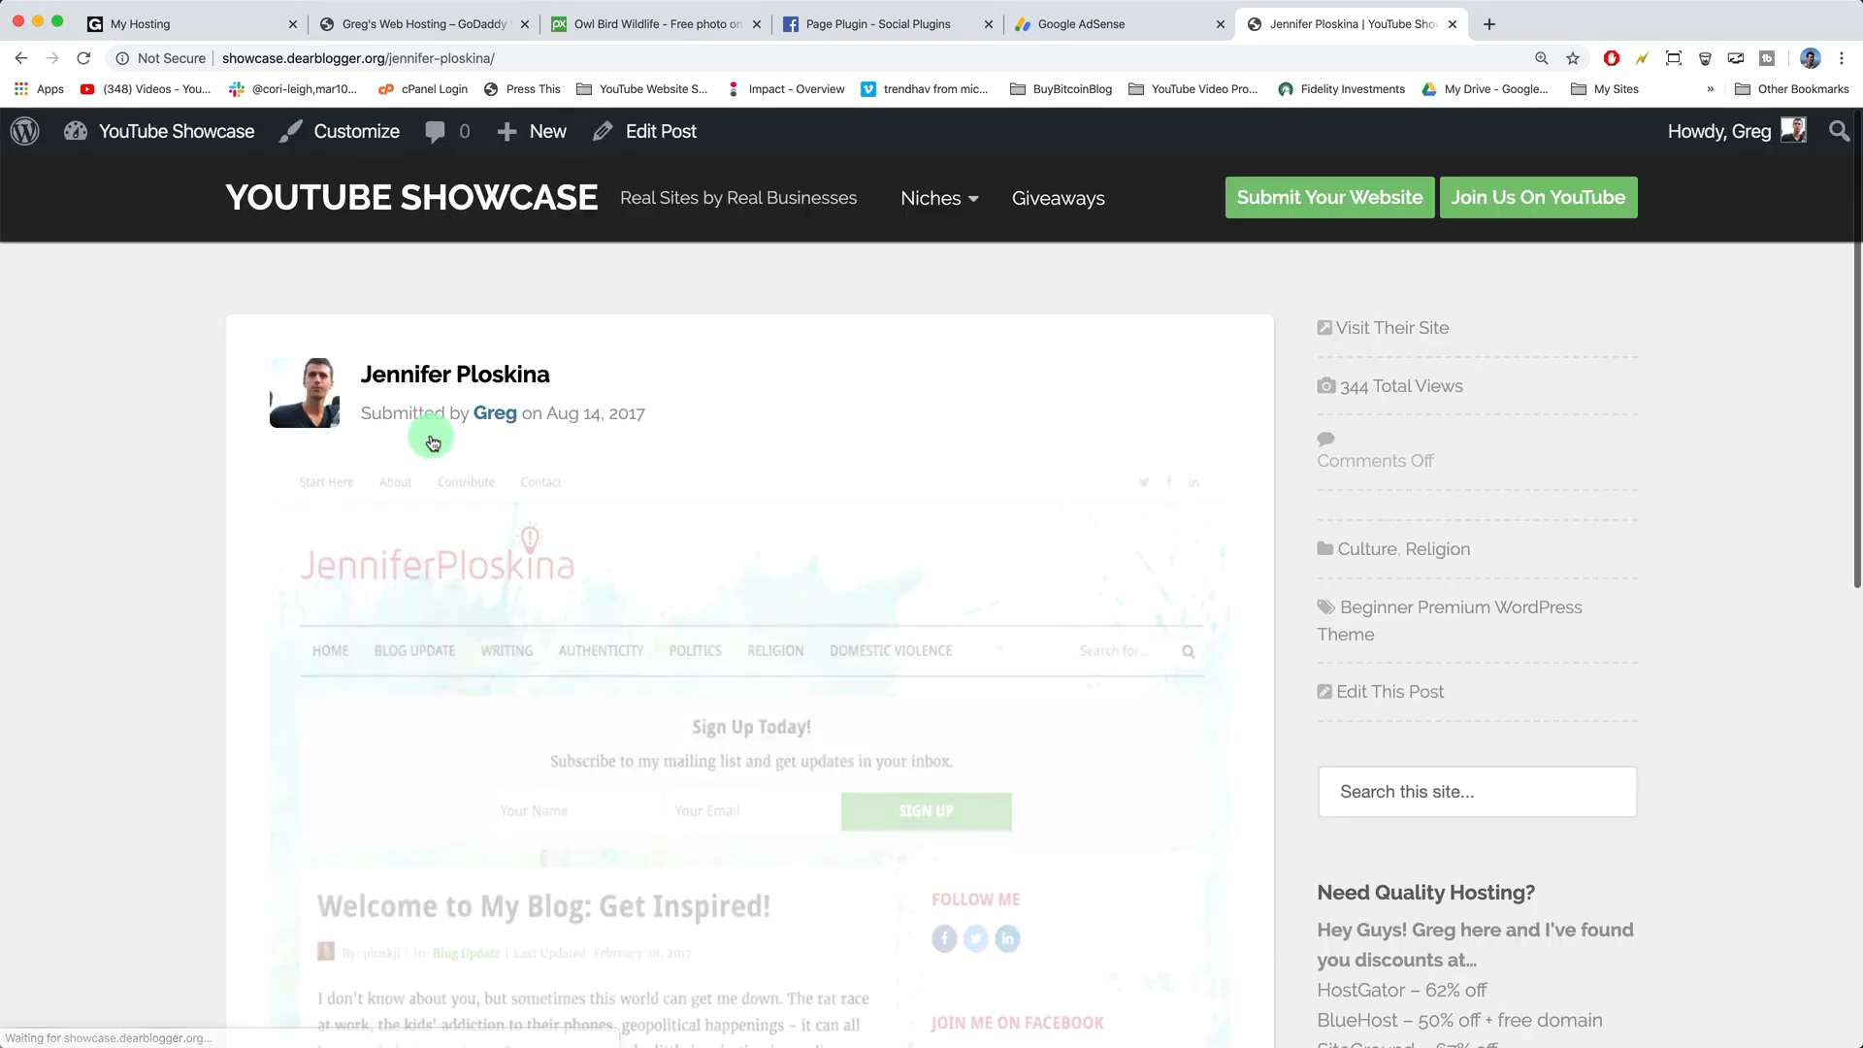
- Read down the blog's entry page to the footer sentence about the tutorial
scroll(433, 443, down, 3)
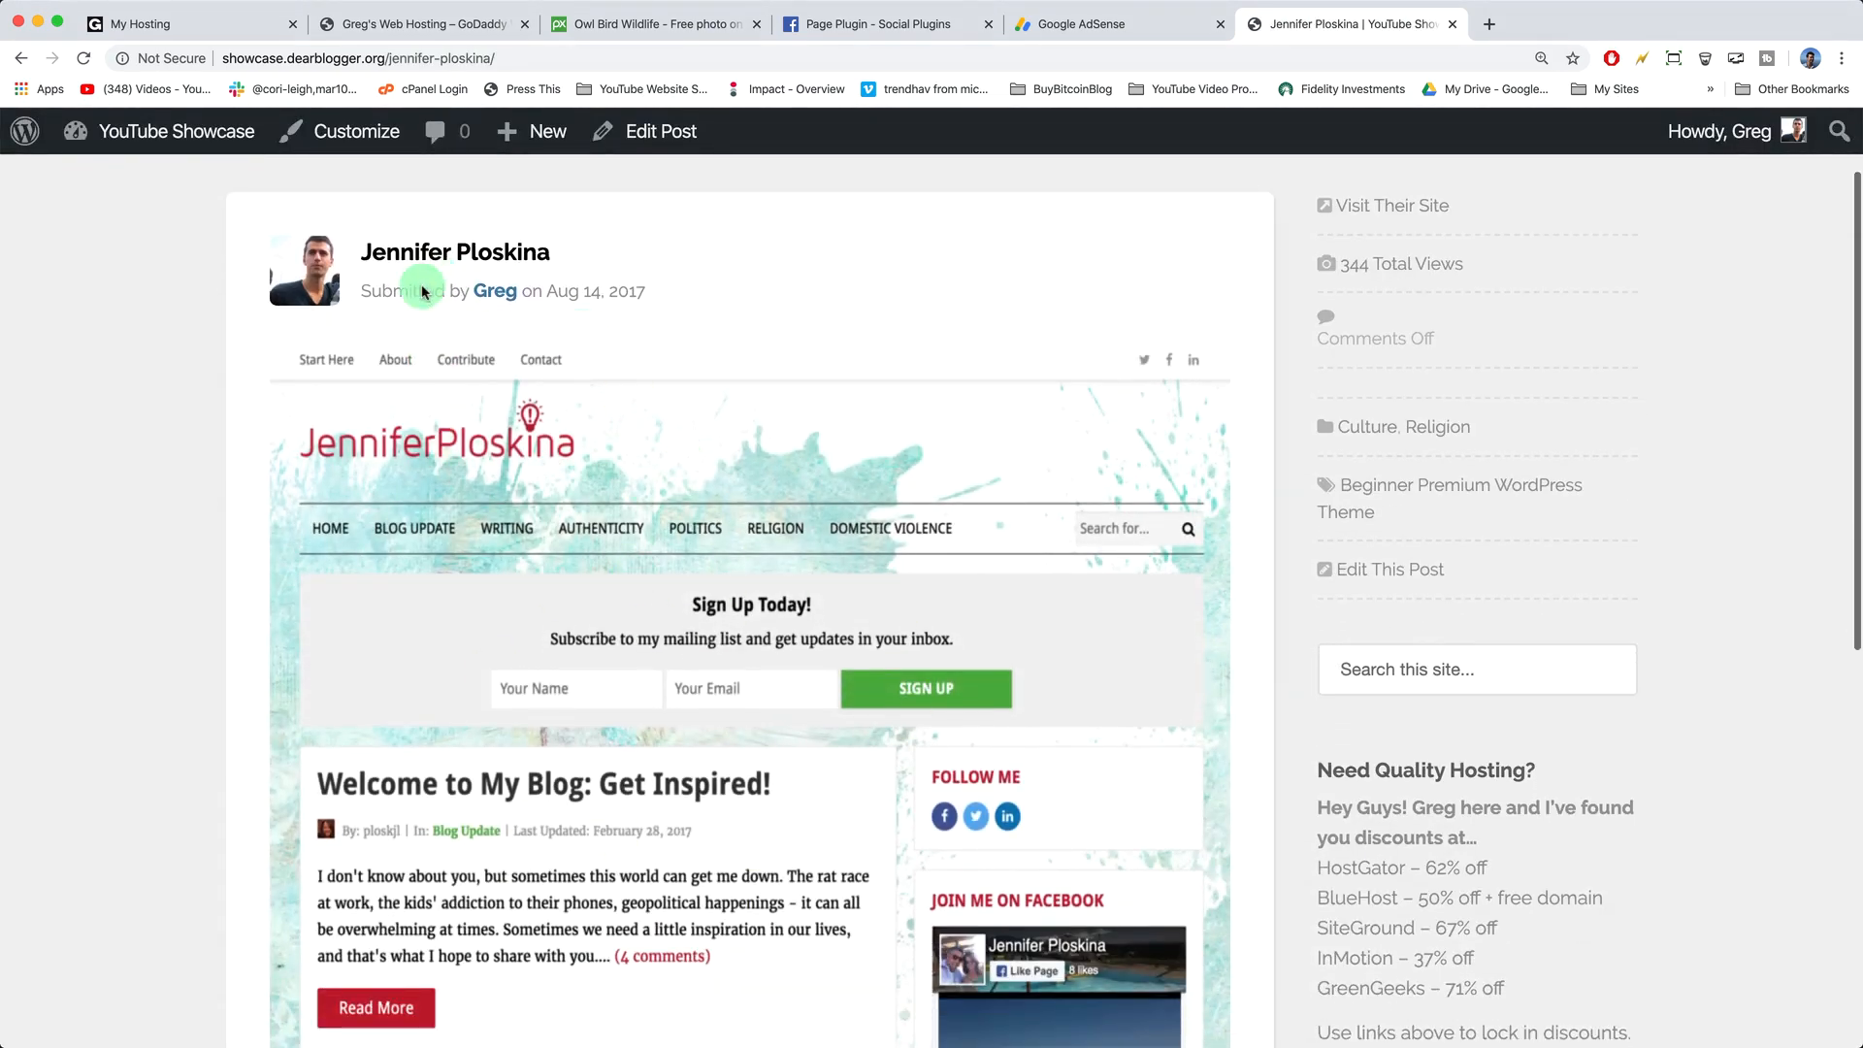
scroll(640, 324, down, 3)
scroll(639, 324, down, 7)
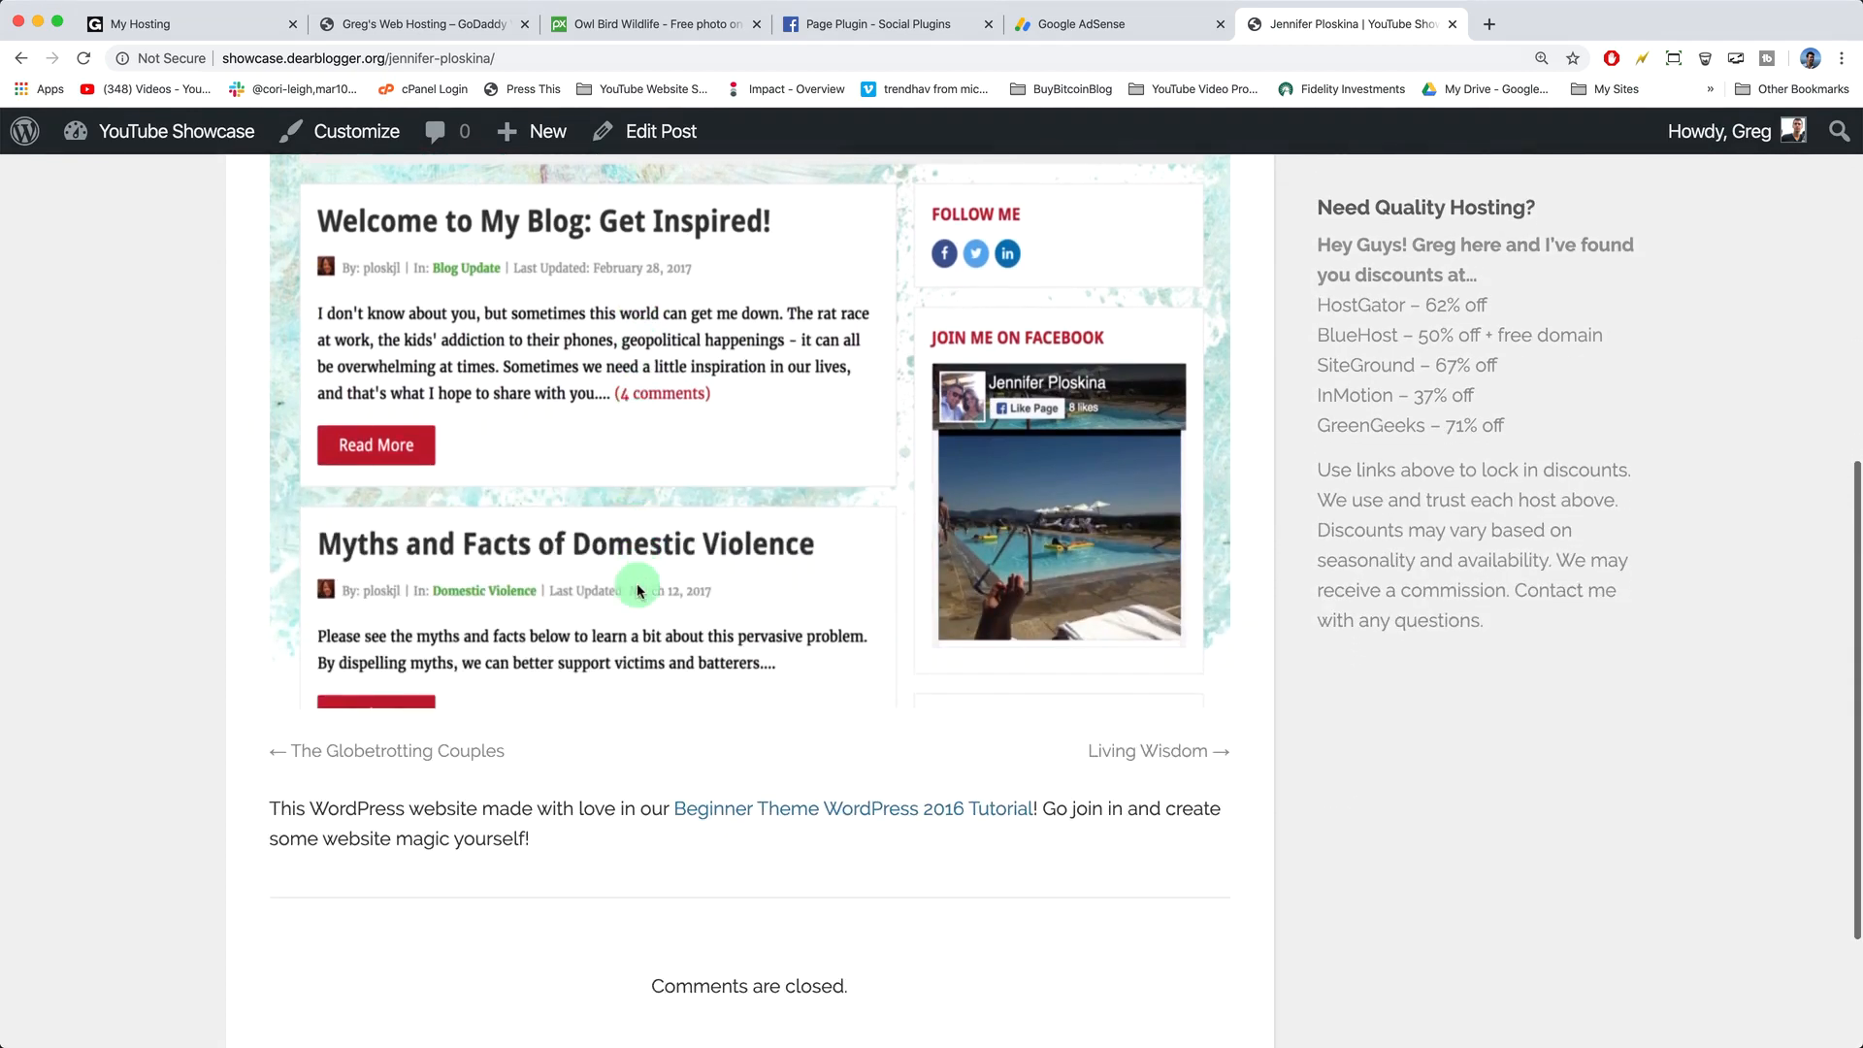
drag(529, 838, 446, 805)
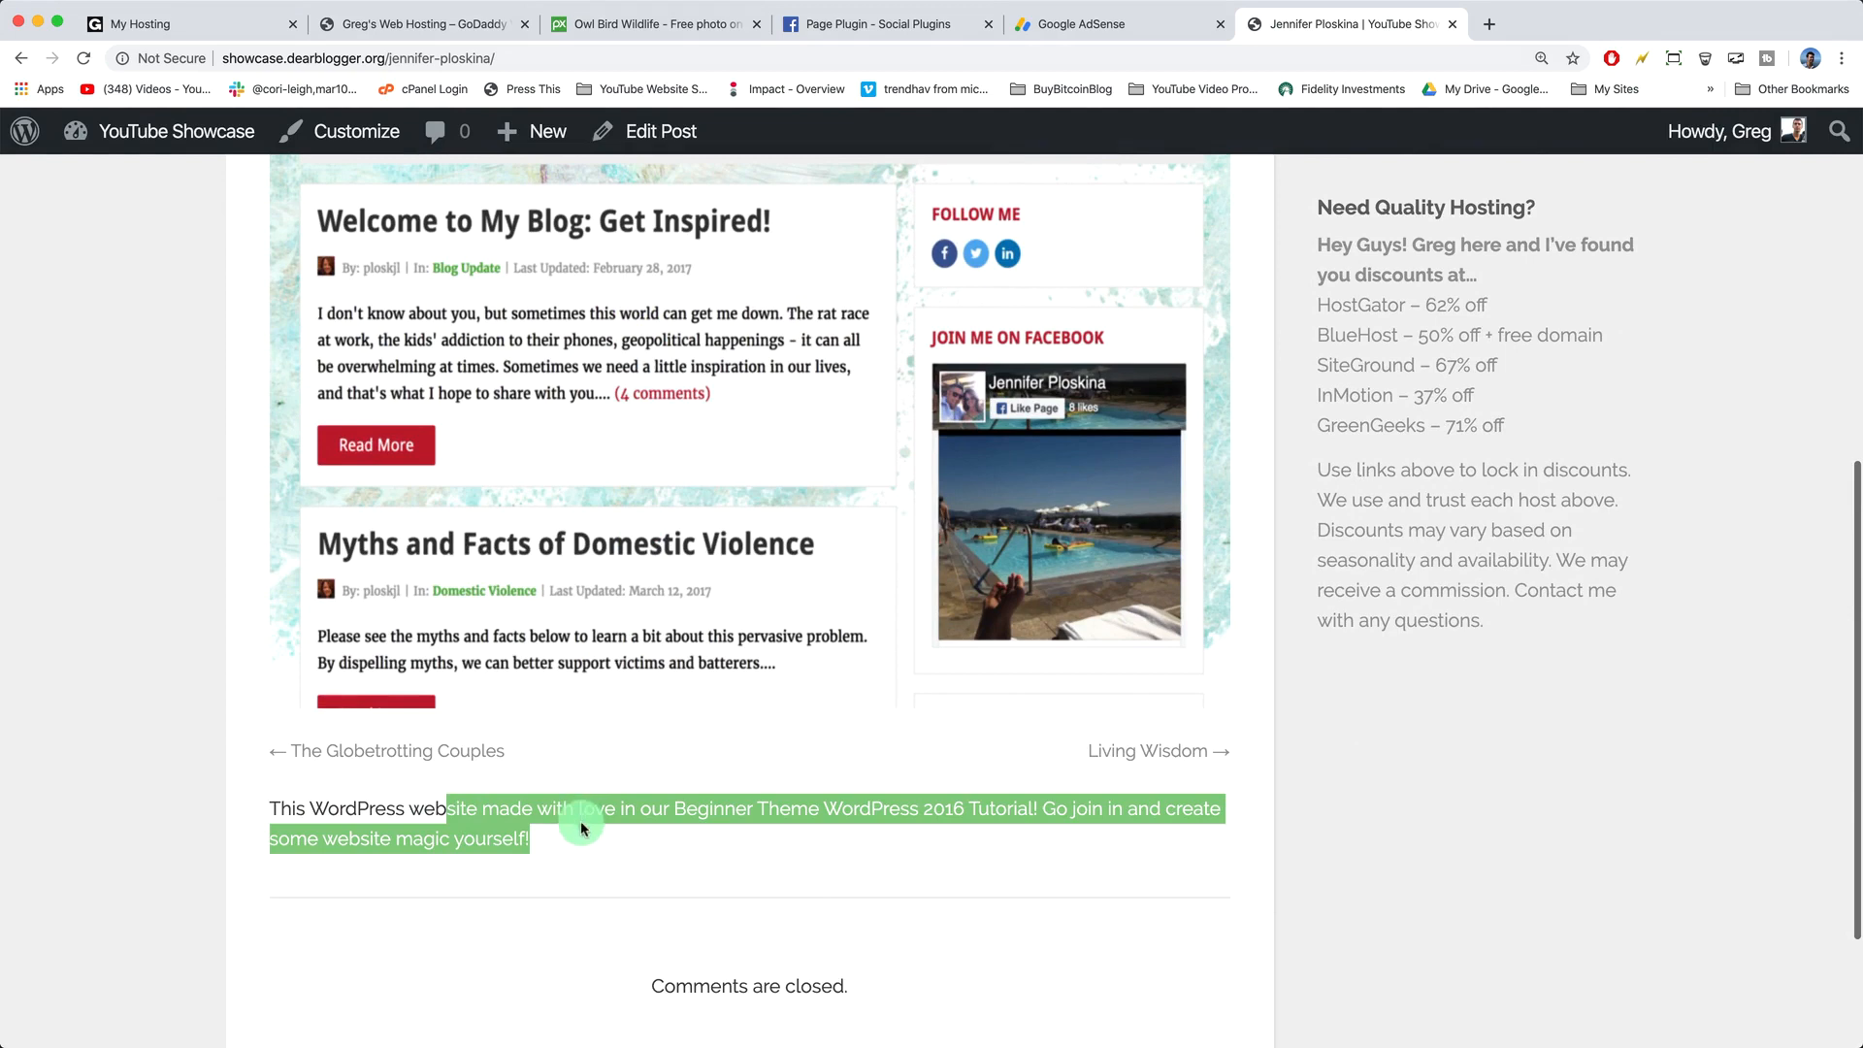
click(609, 855)
scroll(610, 855, up, 7)
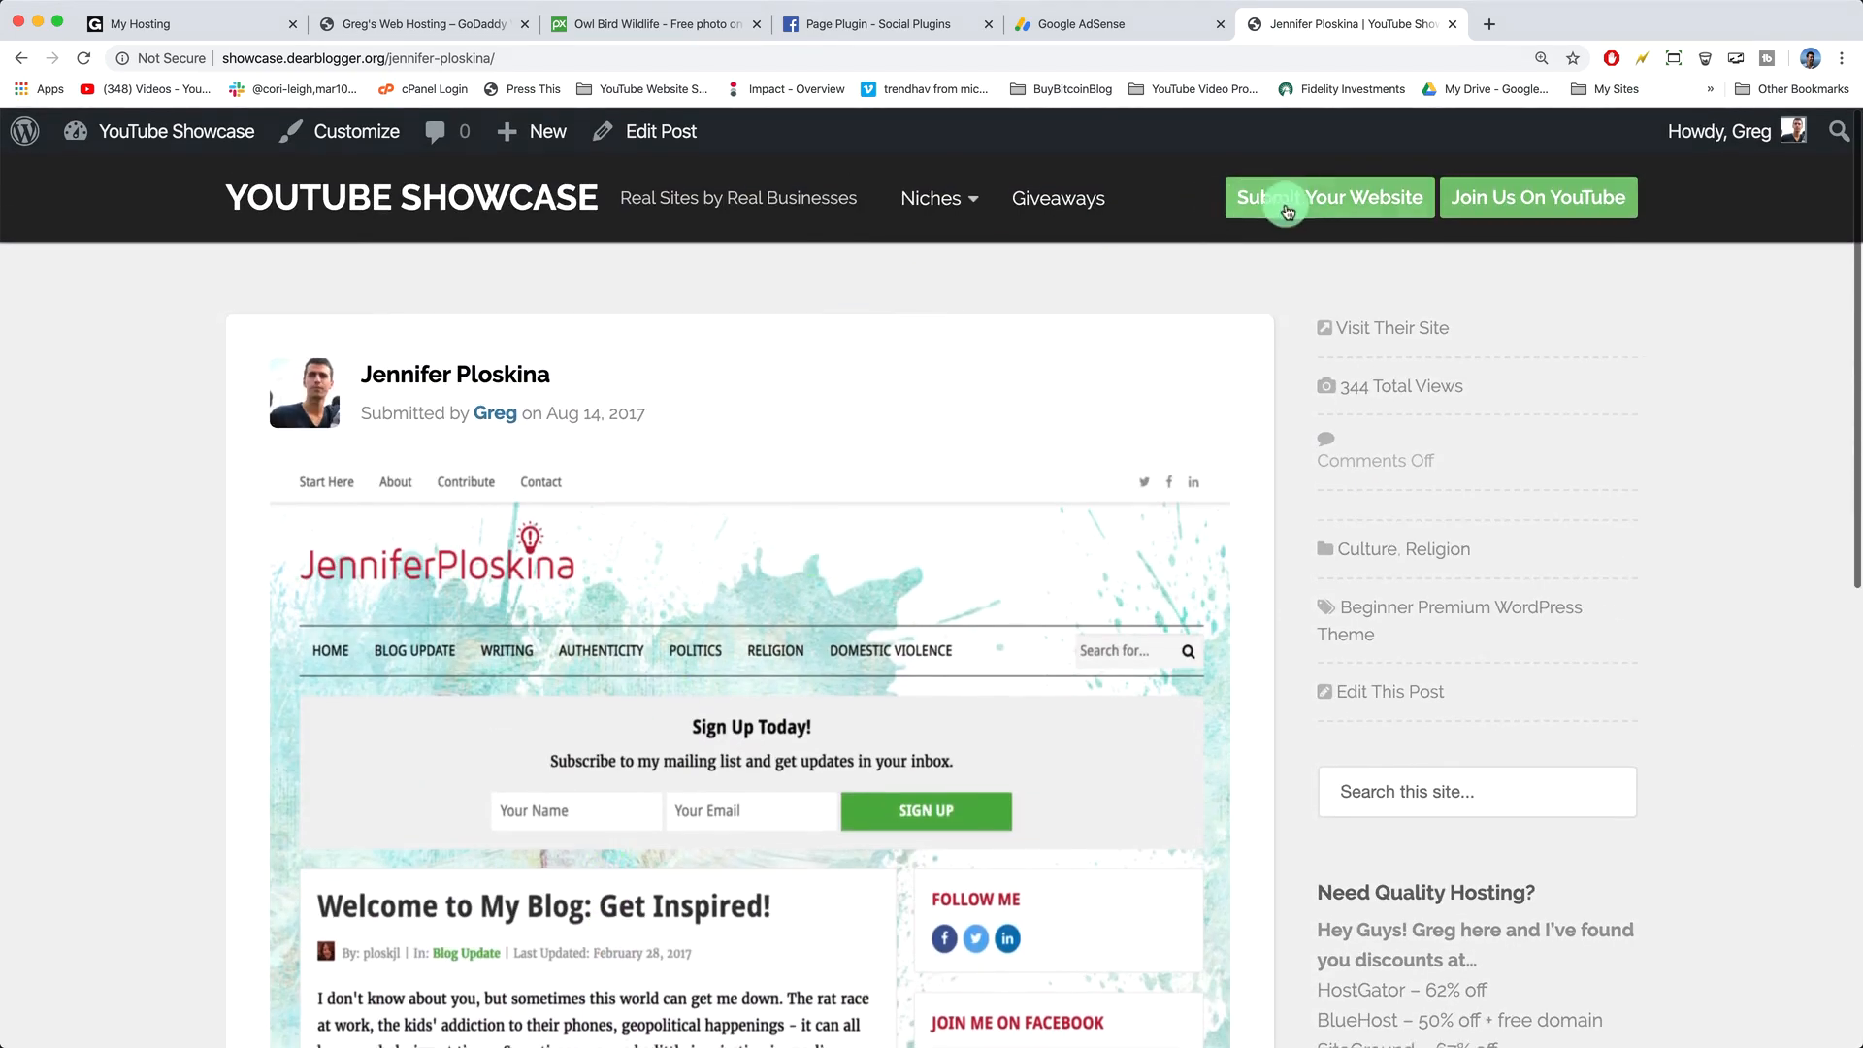
- Look over the Submit Your Website form fields, then go to the Giveaways page
click(1322, 203)
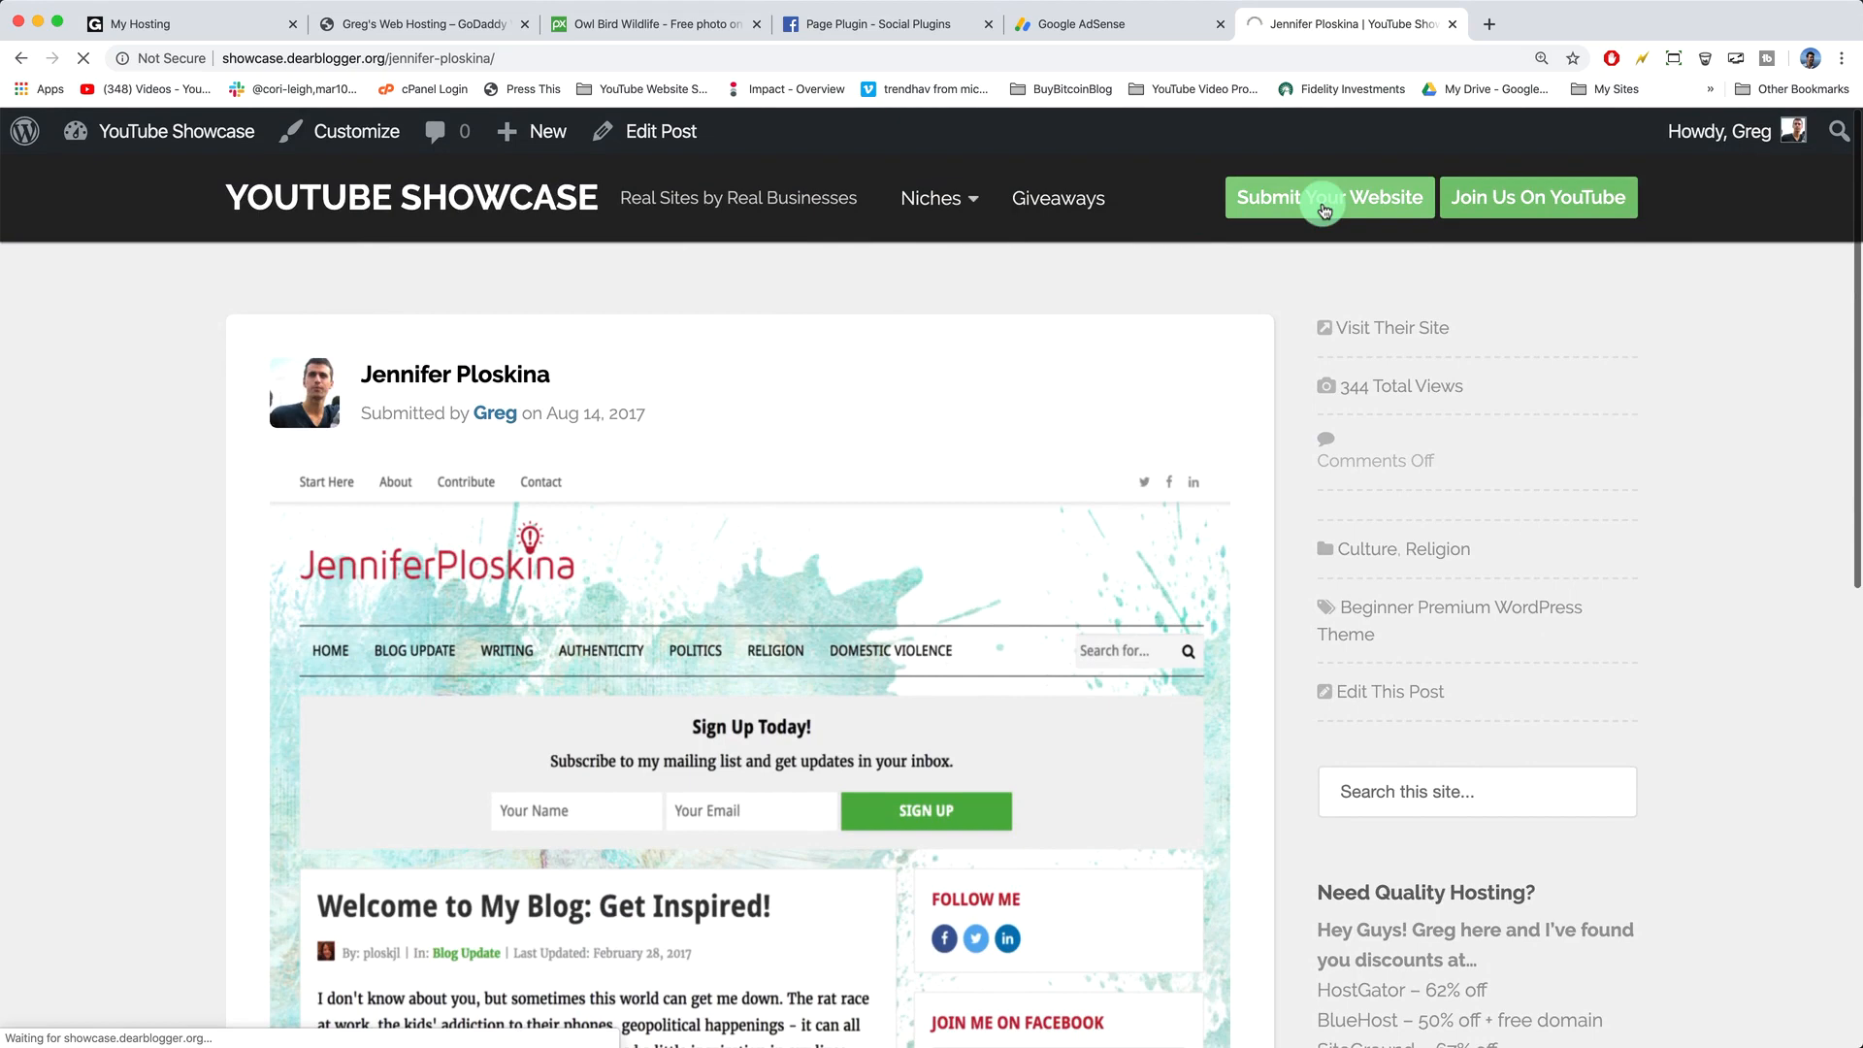
click(891, 509)
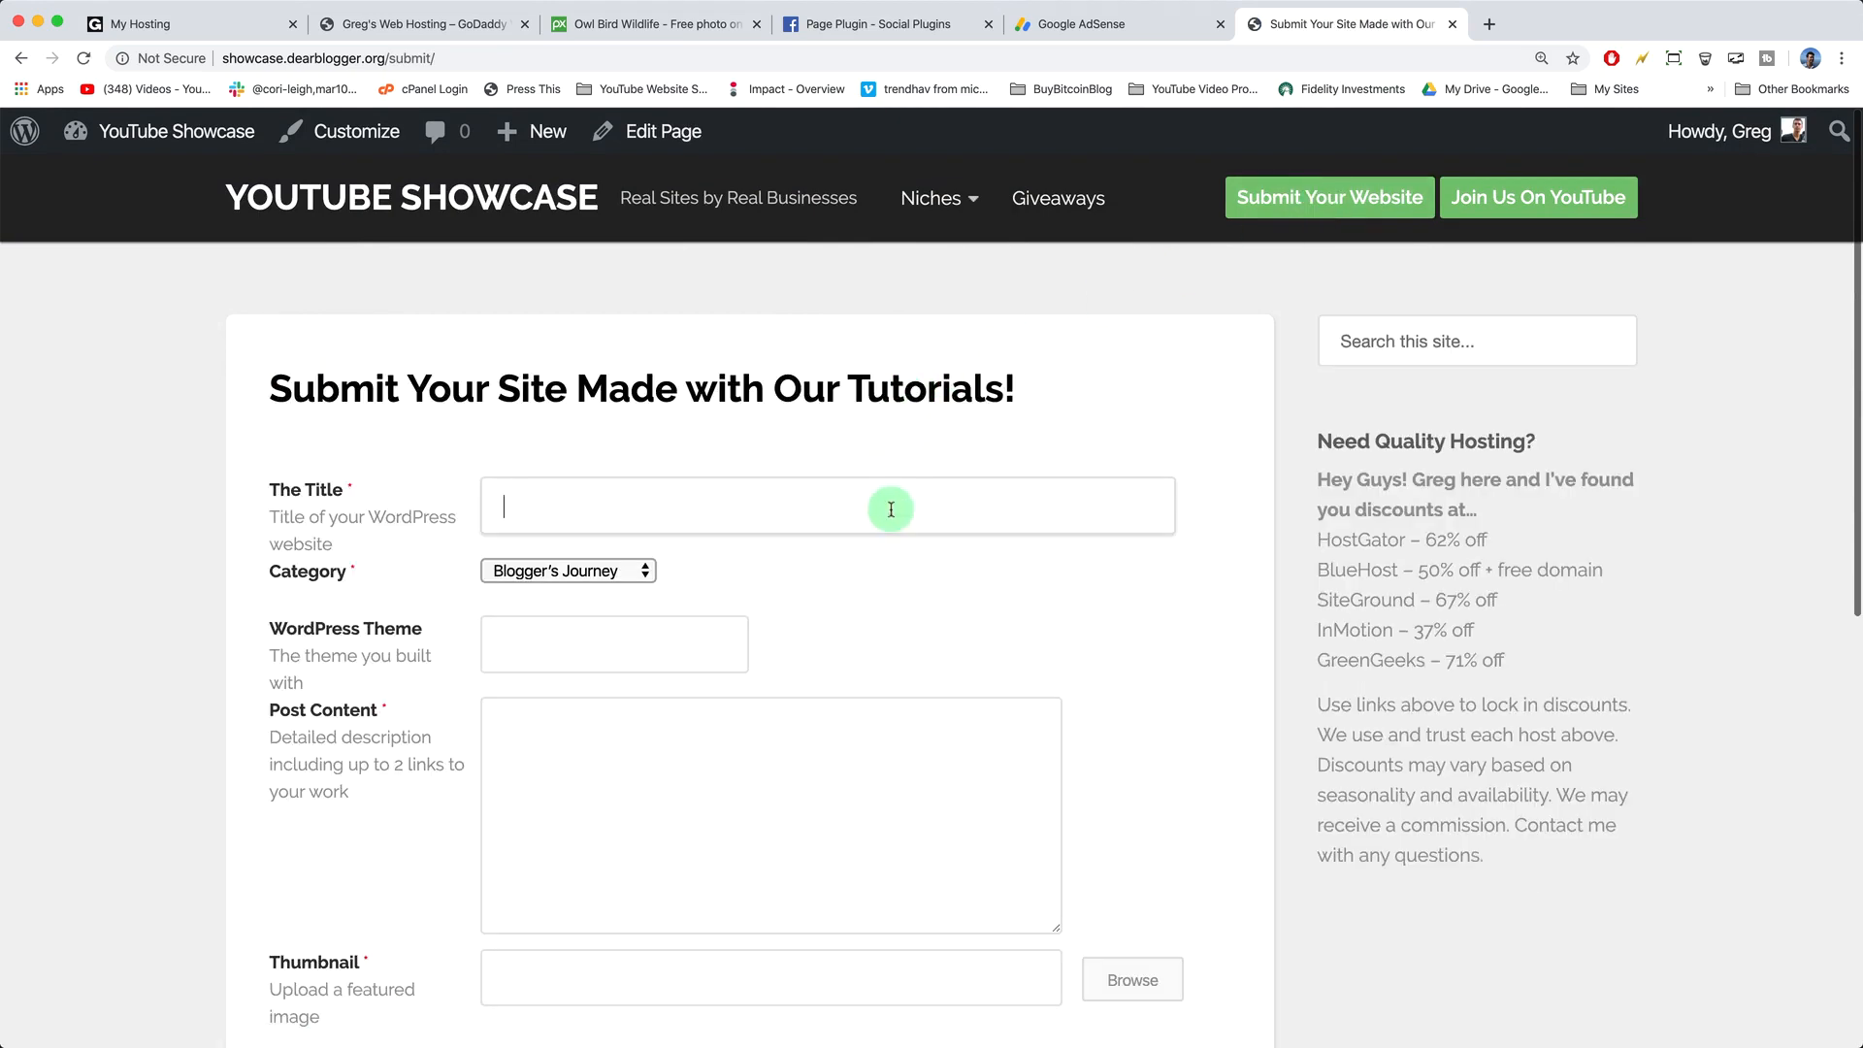
scroll(891, 508, down, 8)
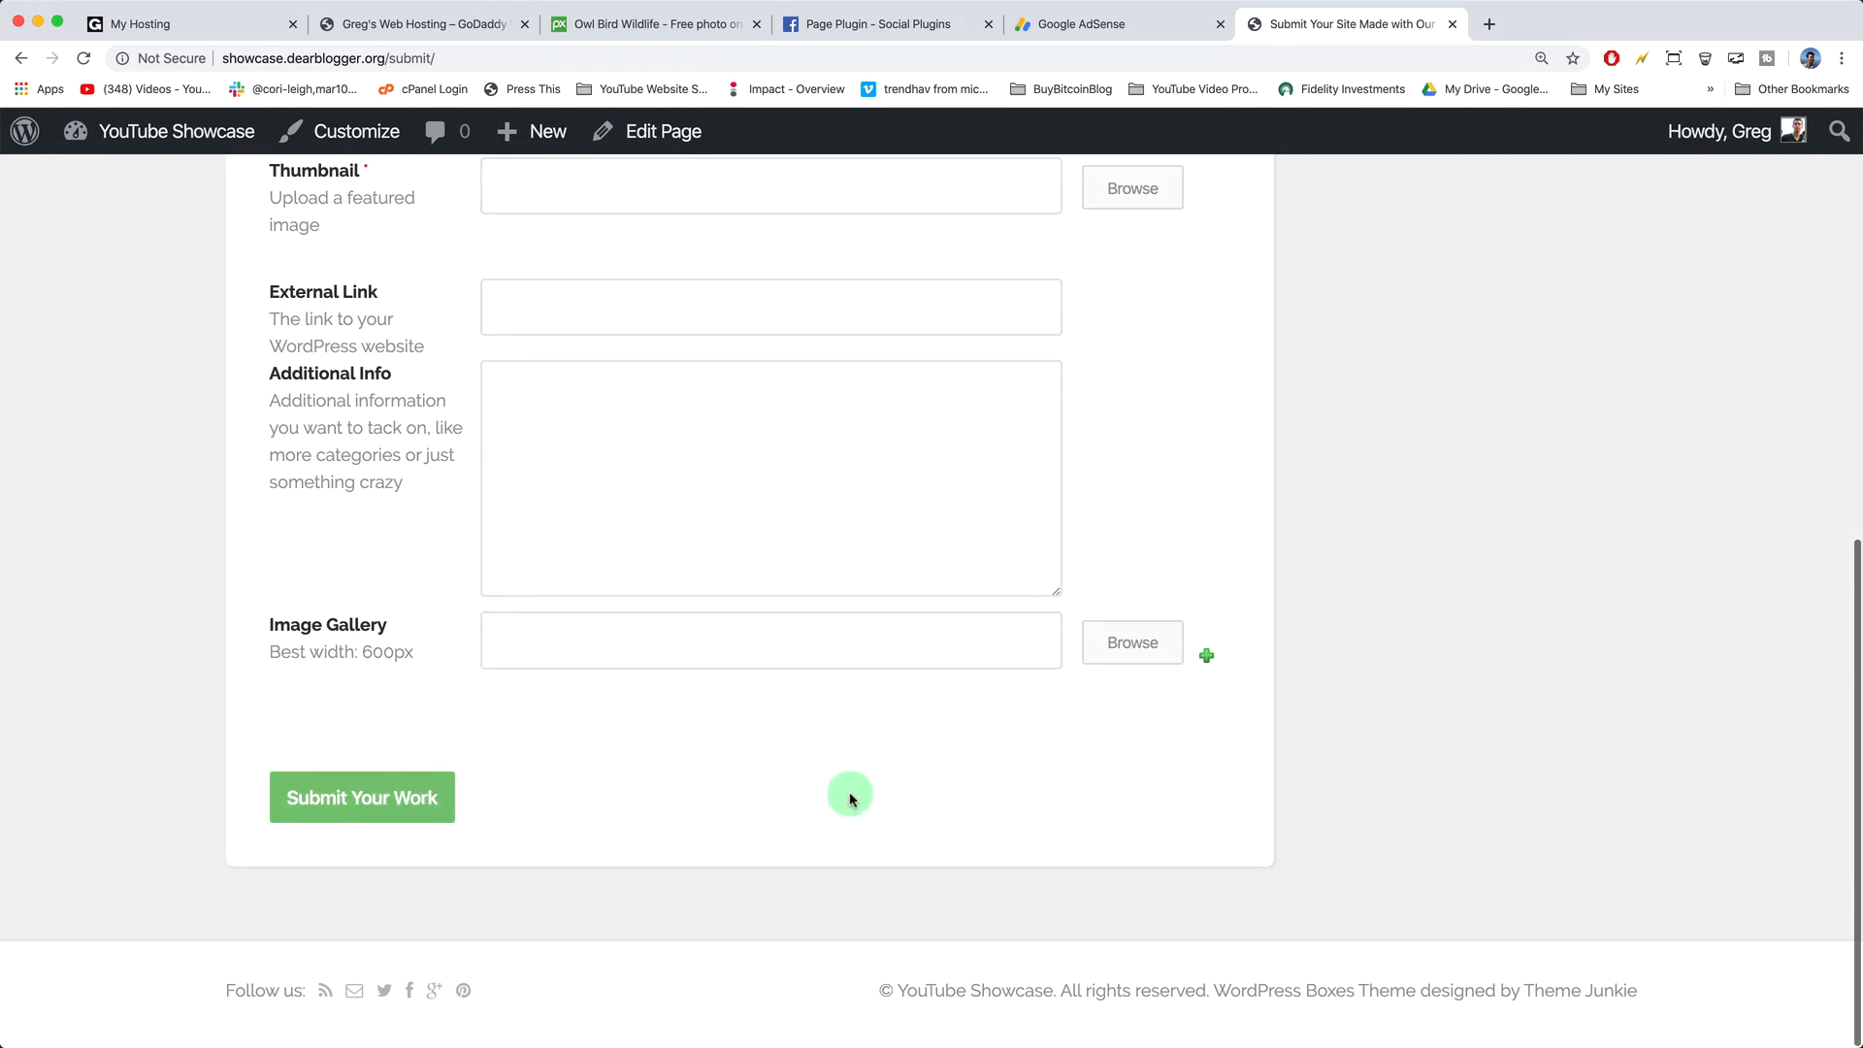
scroll(1193, 825, up, 1)
scroll(1194, 825, up, 10)
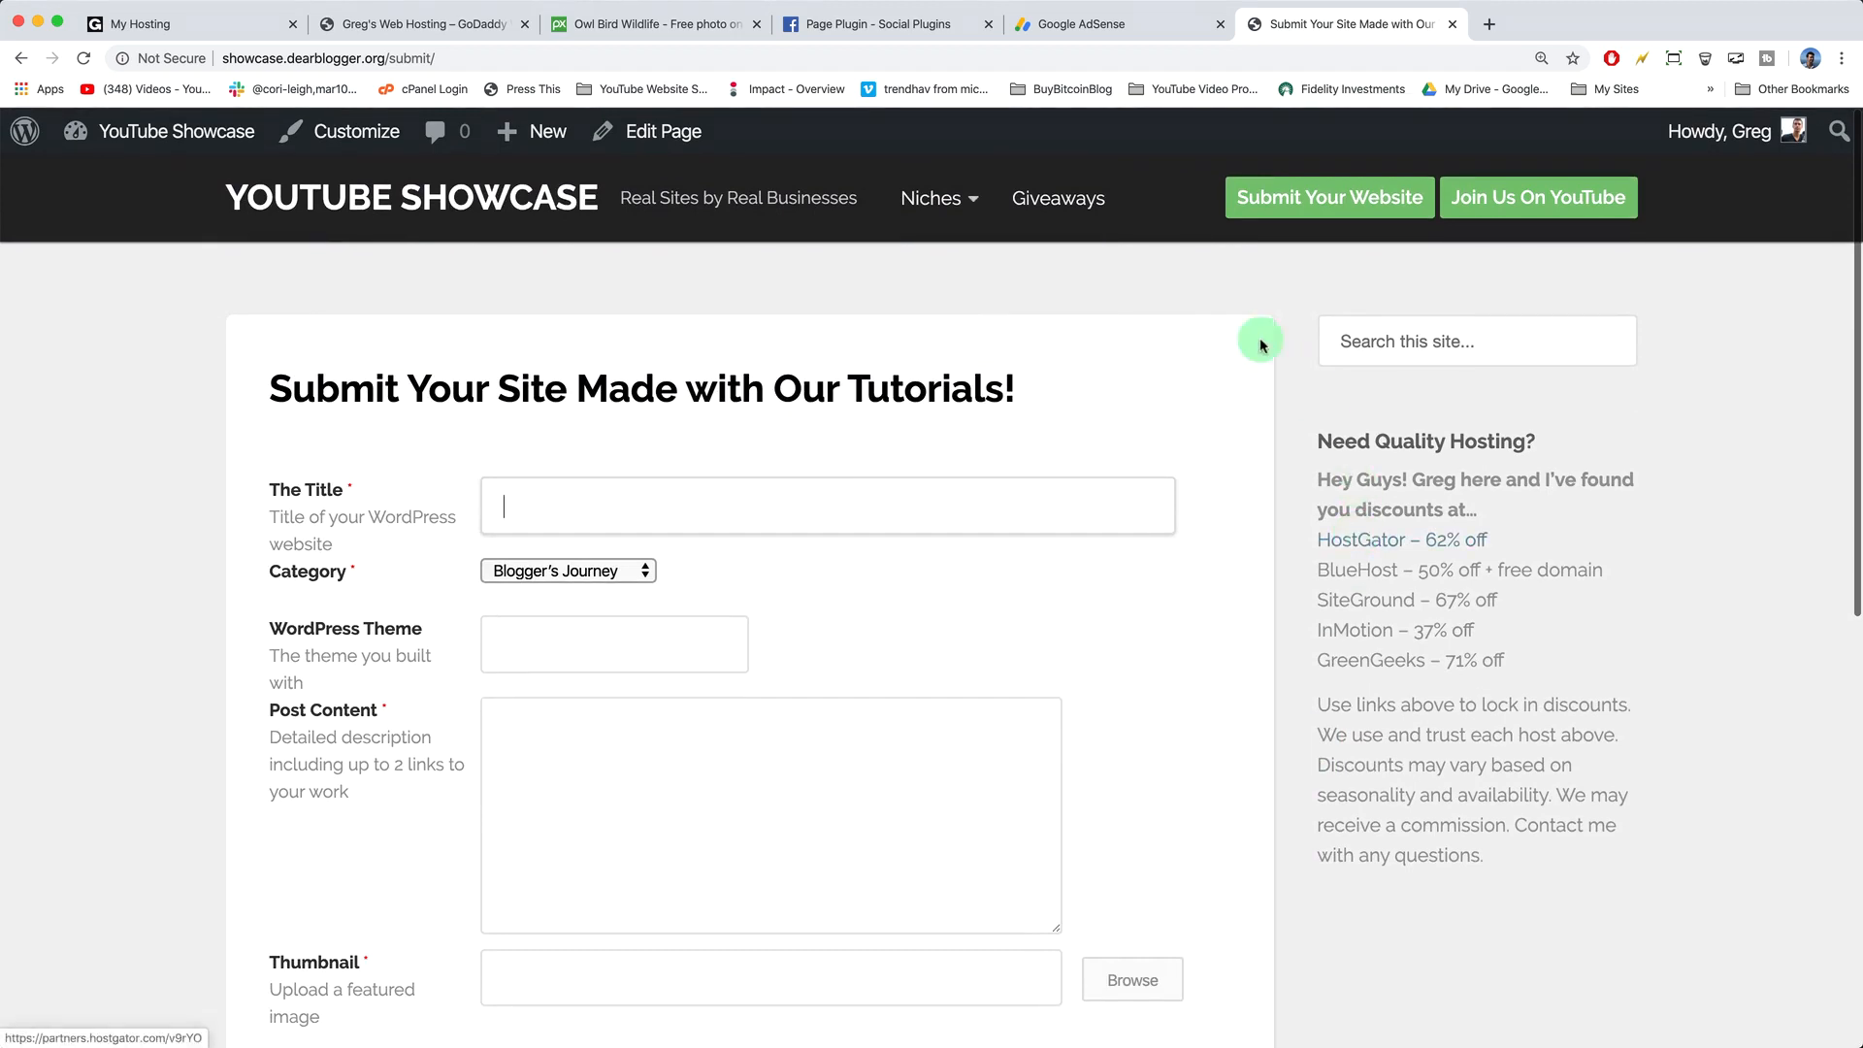
click(1074, 205)
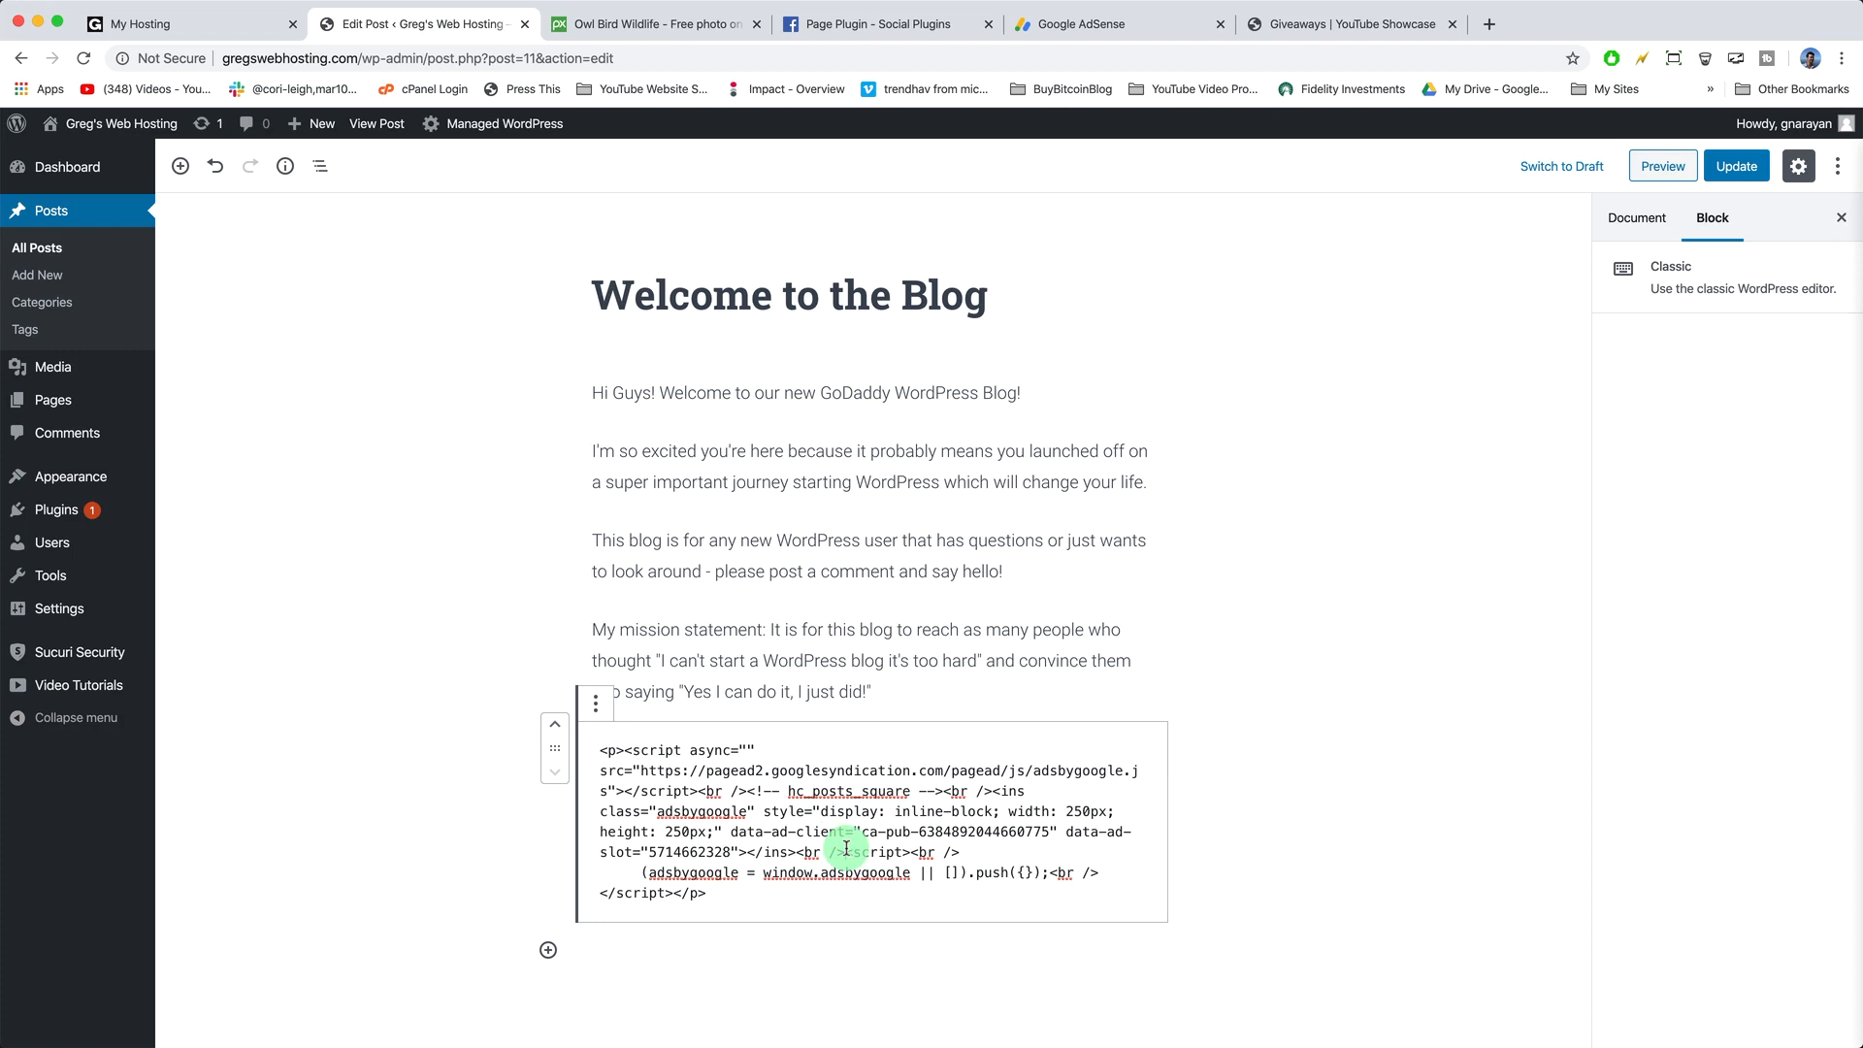
- Select the mission statement and 'I'm so excited' paragraphs, then scroll the live homepage
click(891, 687)
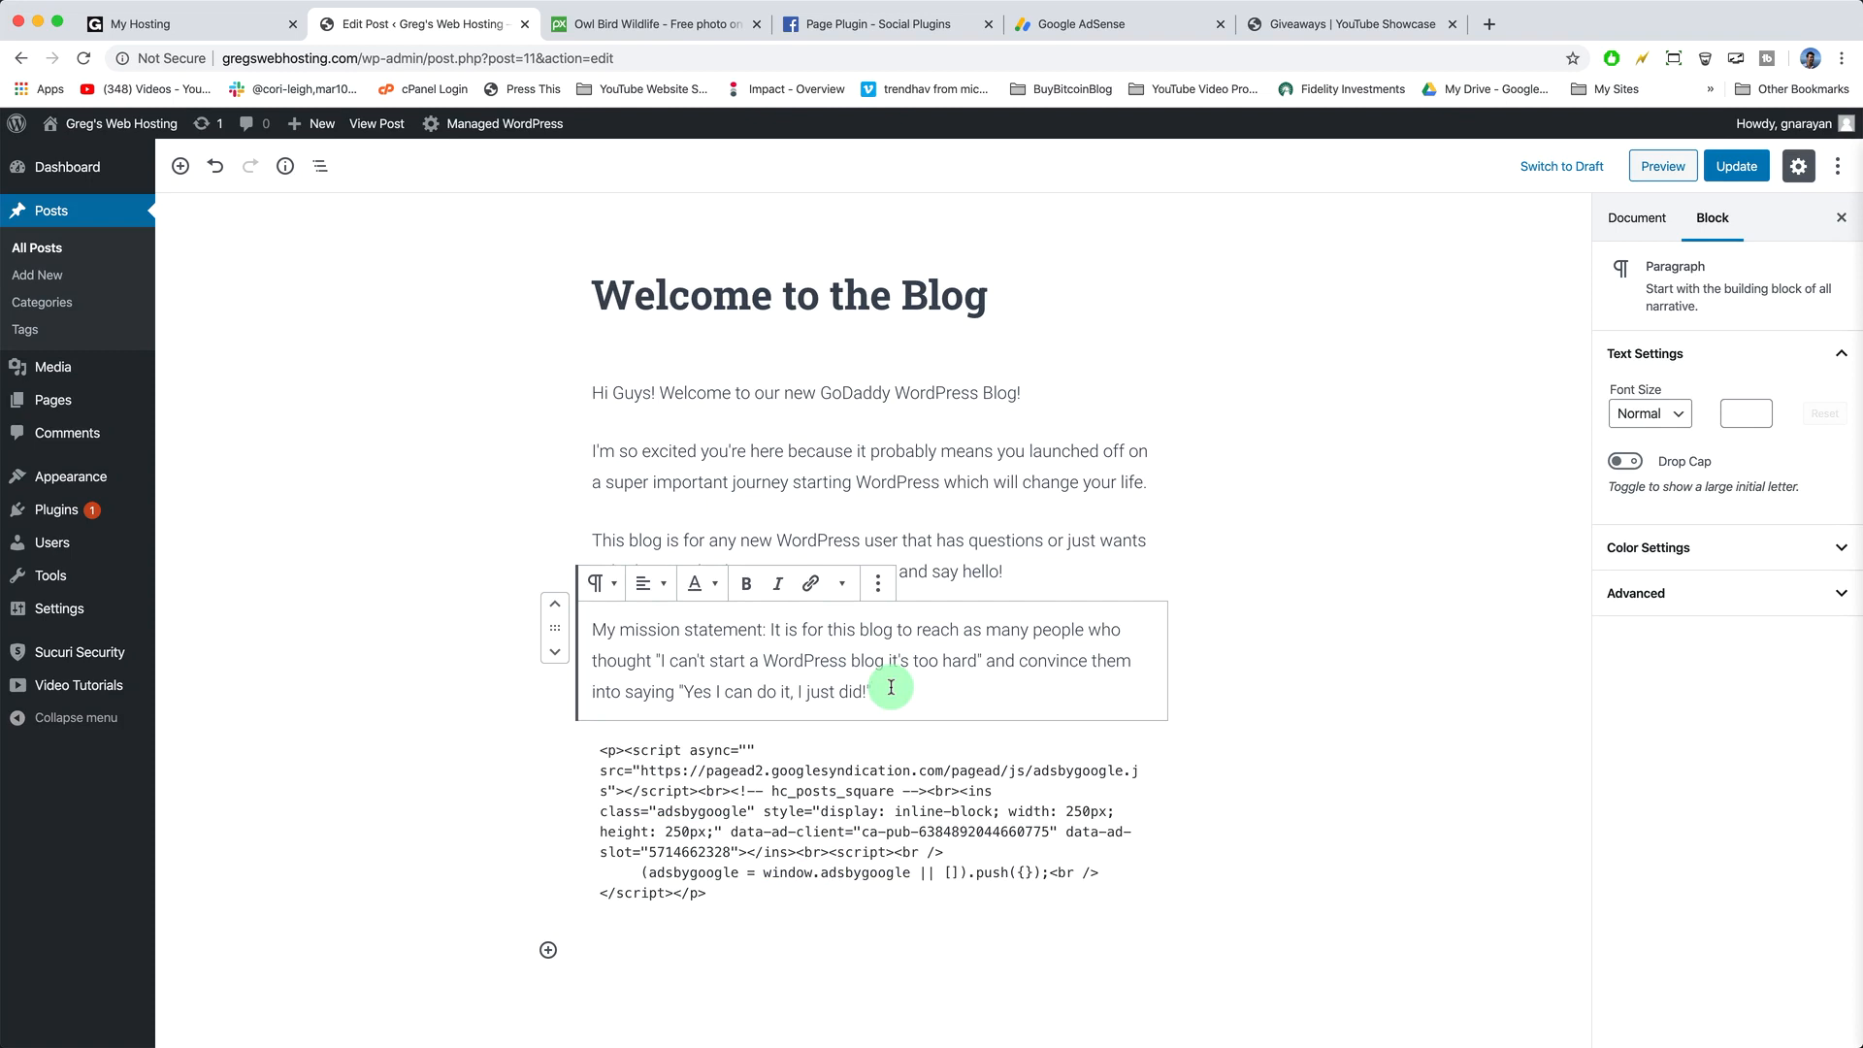
click(898, 482)
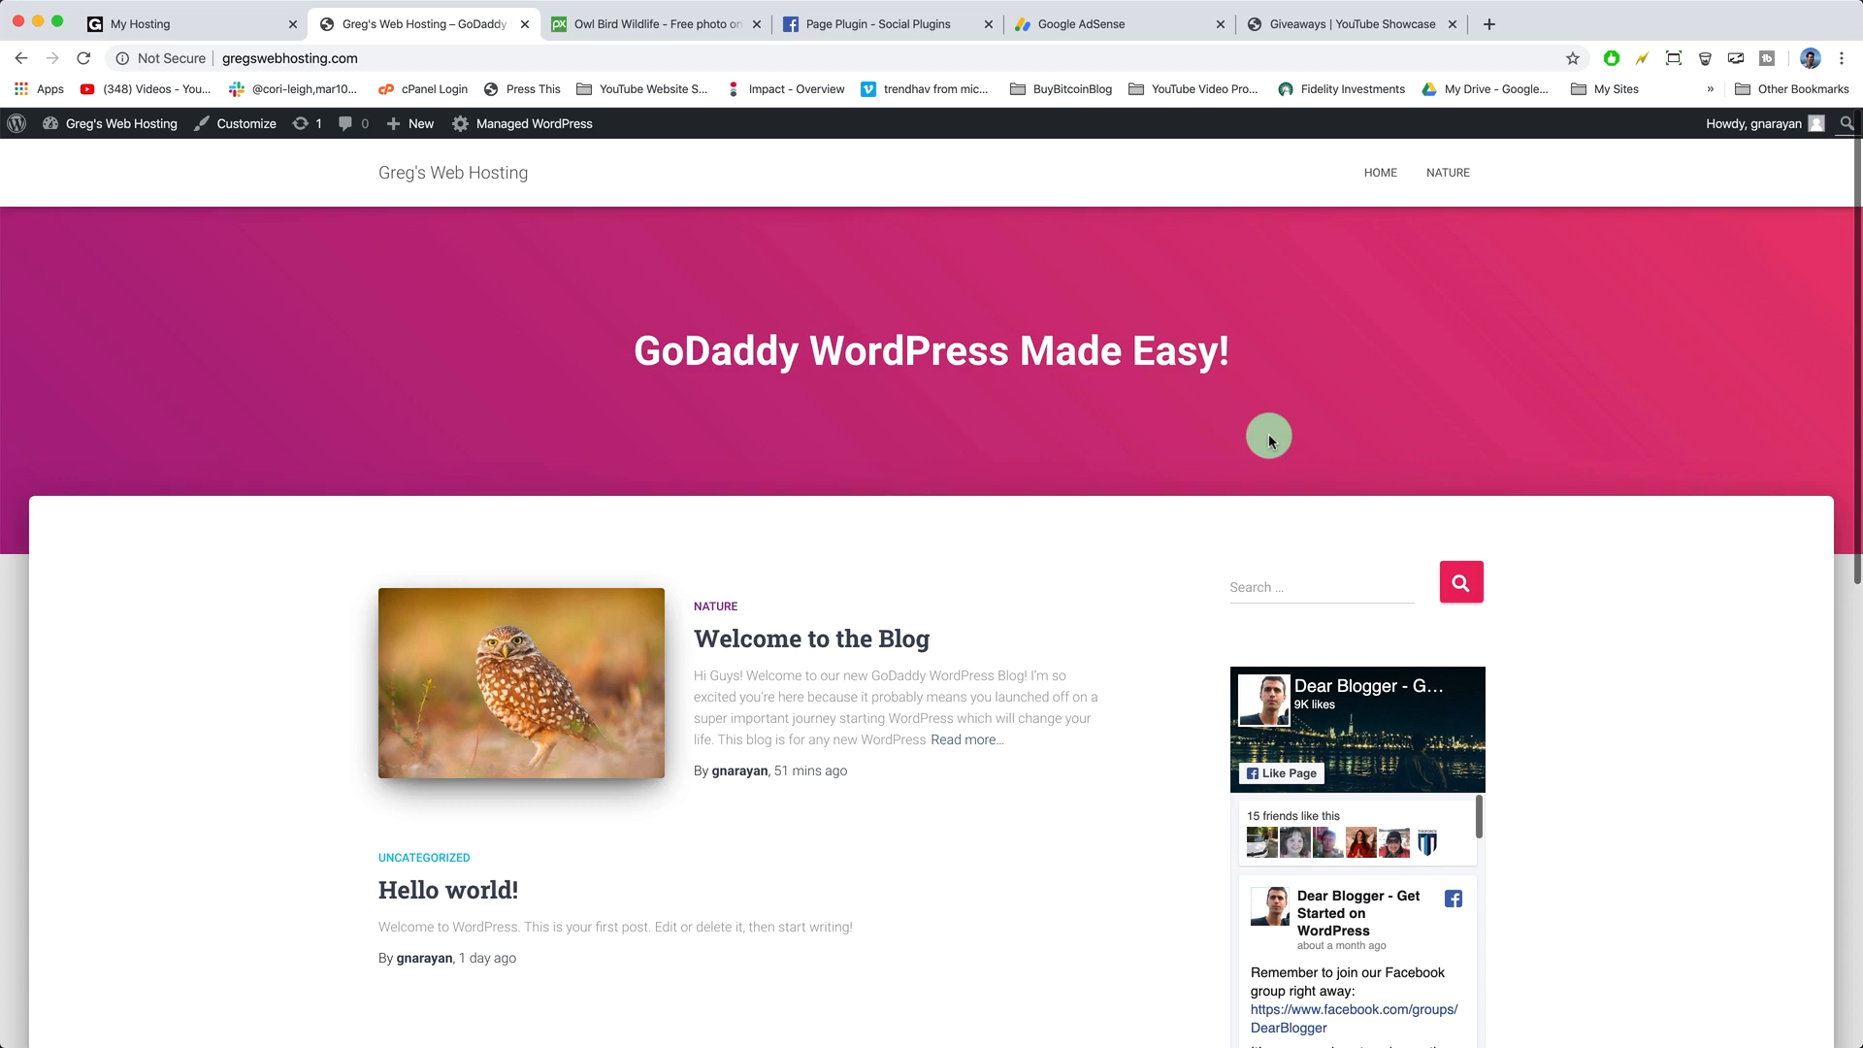
scroll(1110, 613, down, 5)
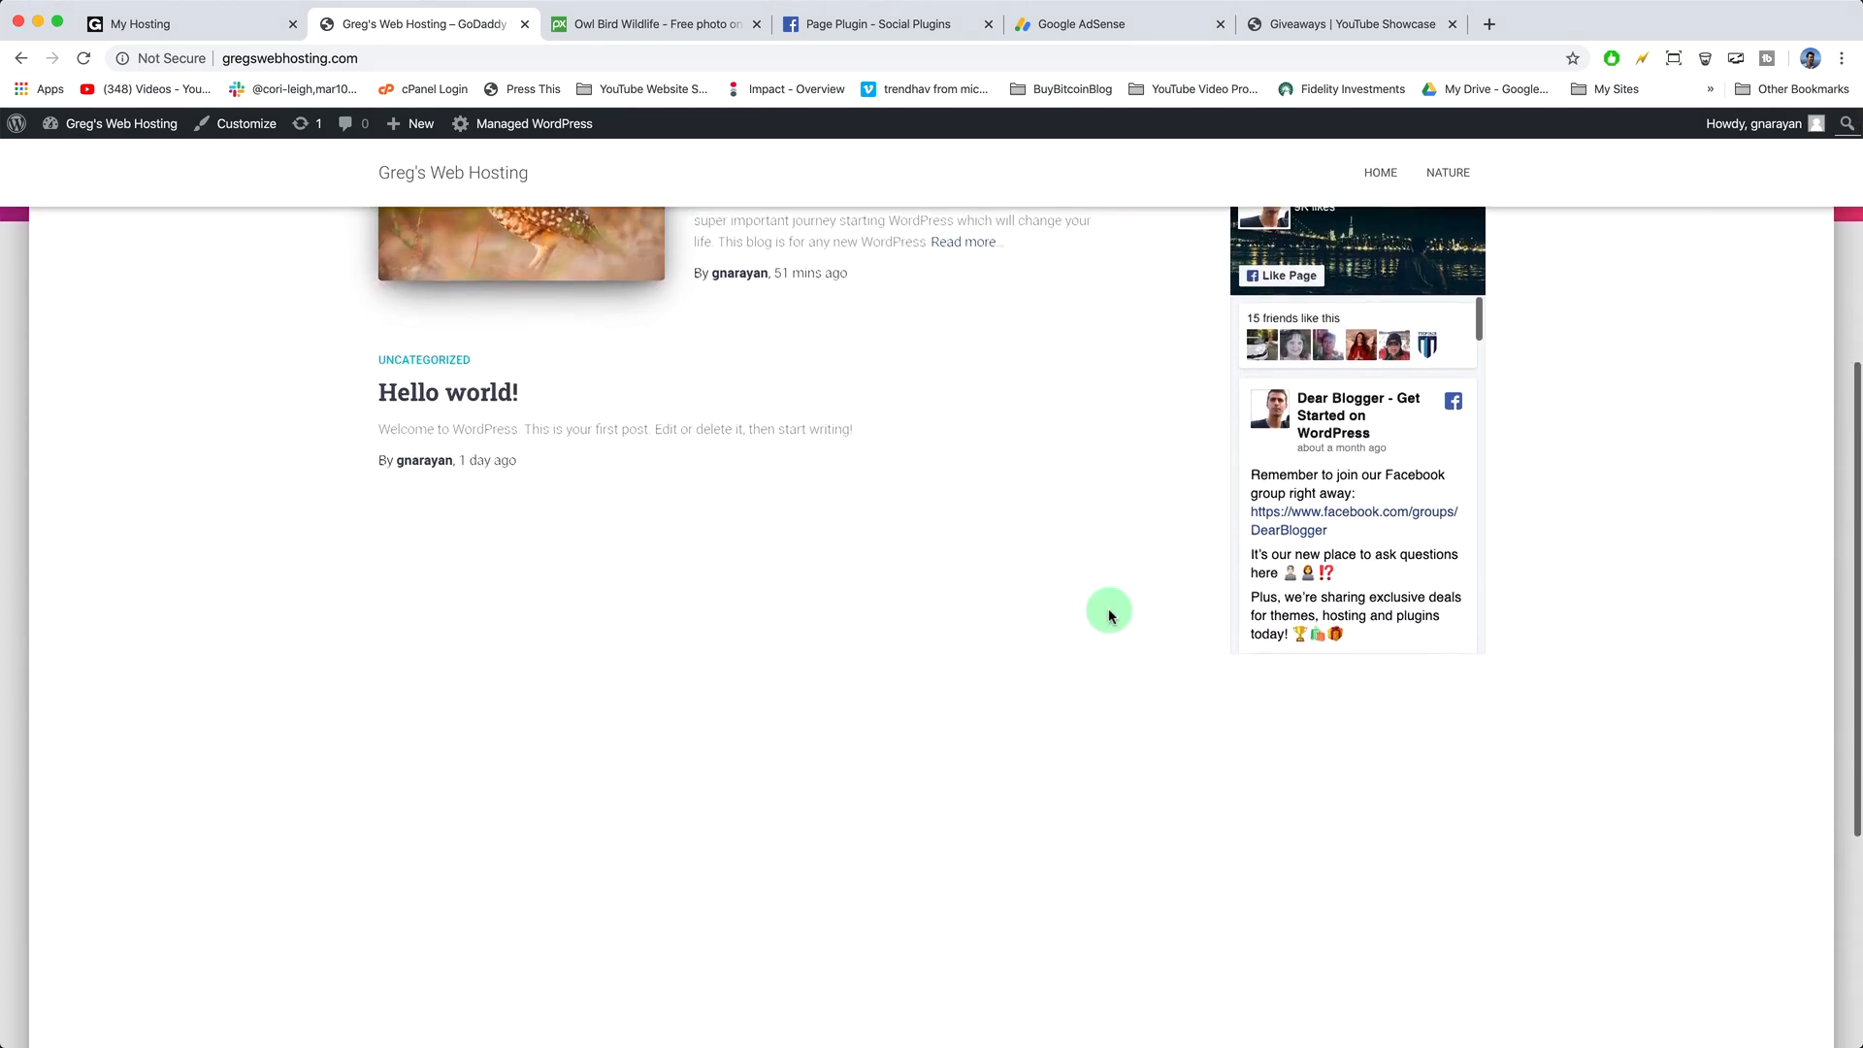
scroll(1109, 614, down, 4)
scroll(1106, 611, up, 10)
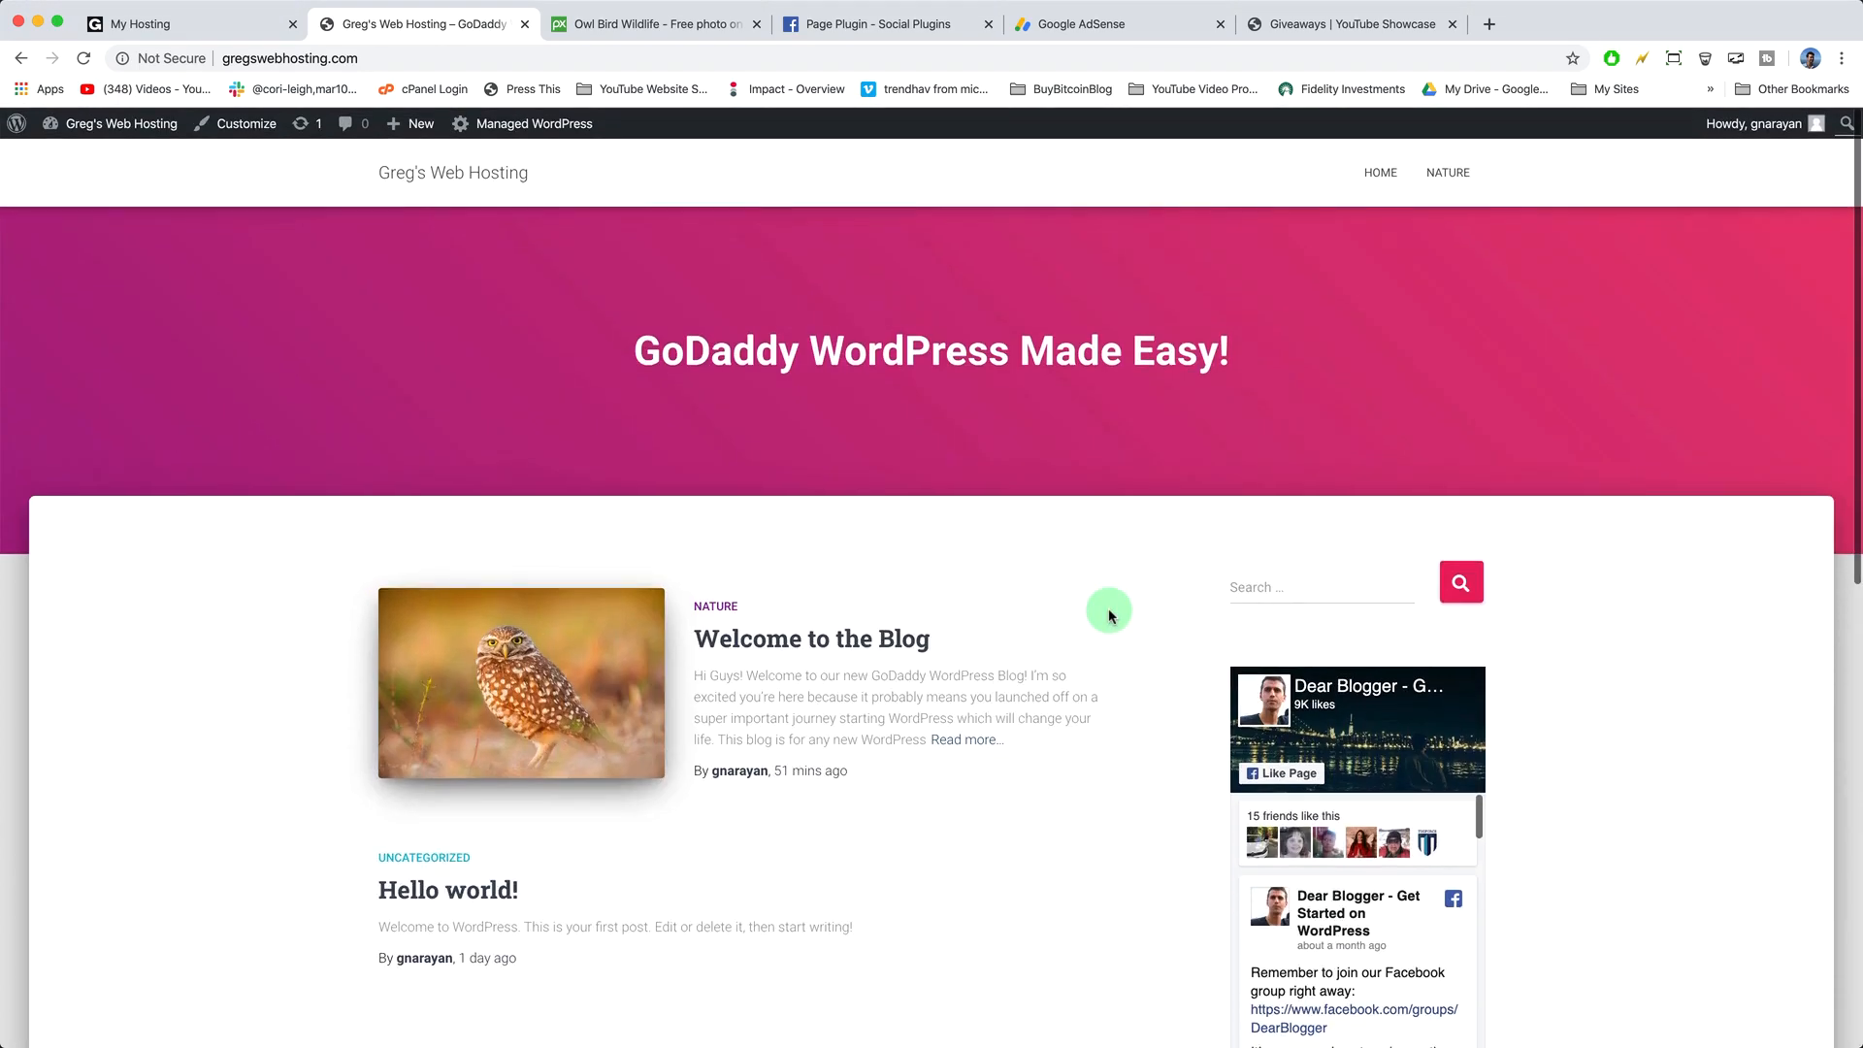